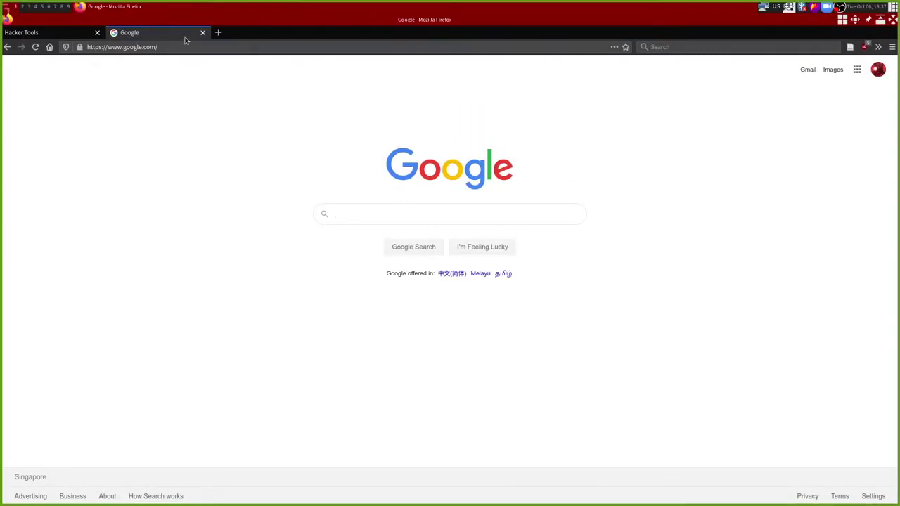
- Close the Google tab, then open github.com in a new window, close it and reopen it
key("ctrl+Tab")
key("ctrl+Tab")
middle_click(184, 35)
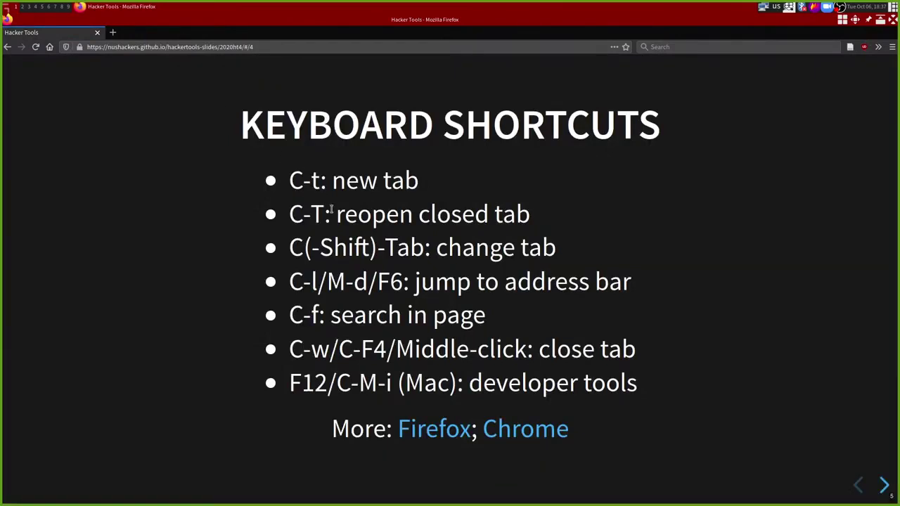
key("ctrl+n")
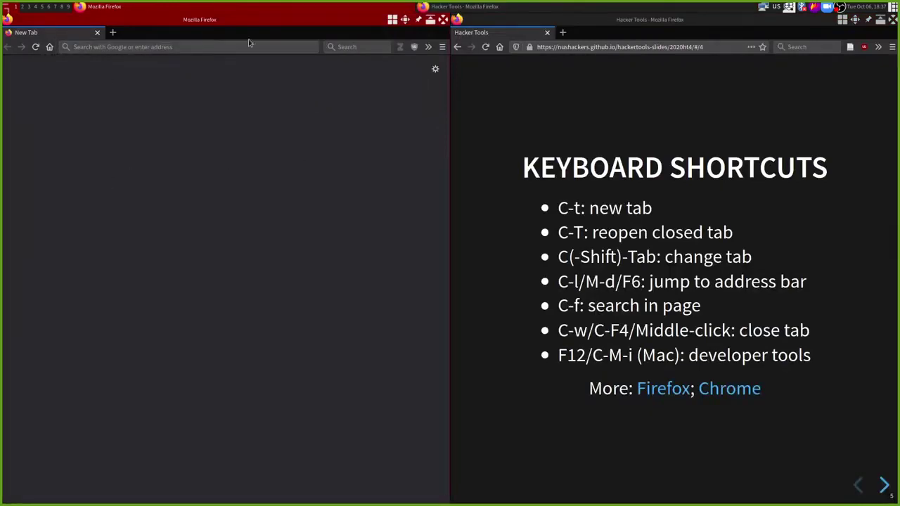
type("github.com/")
key("Return")
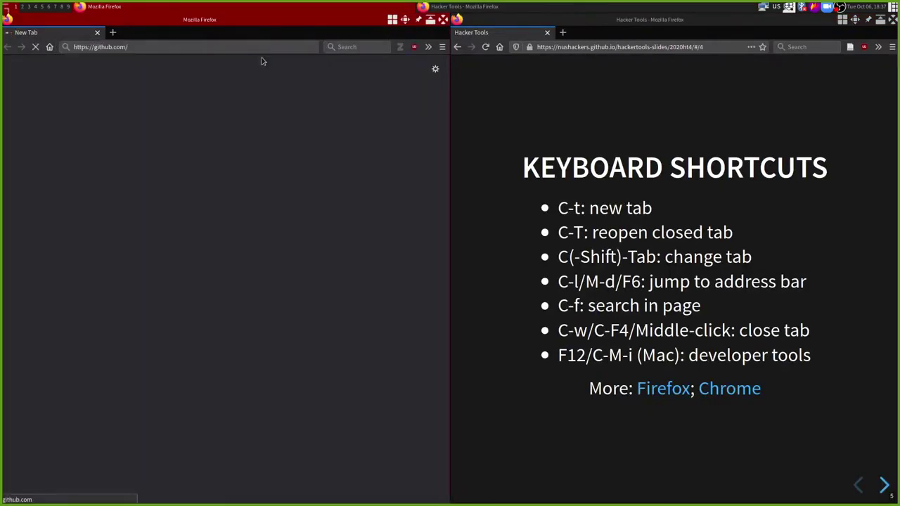
key("ctrl+w")
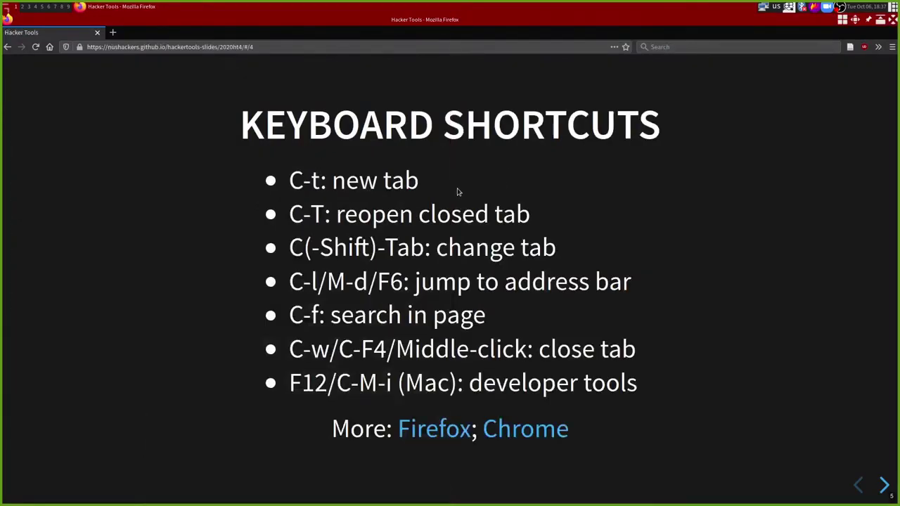
key("ctrl+shift+t")
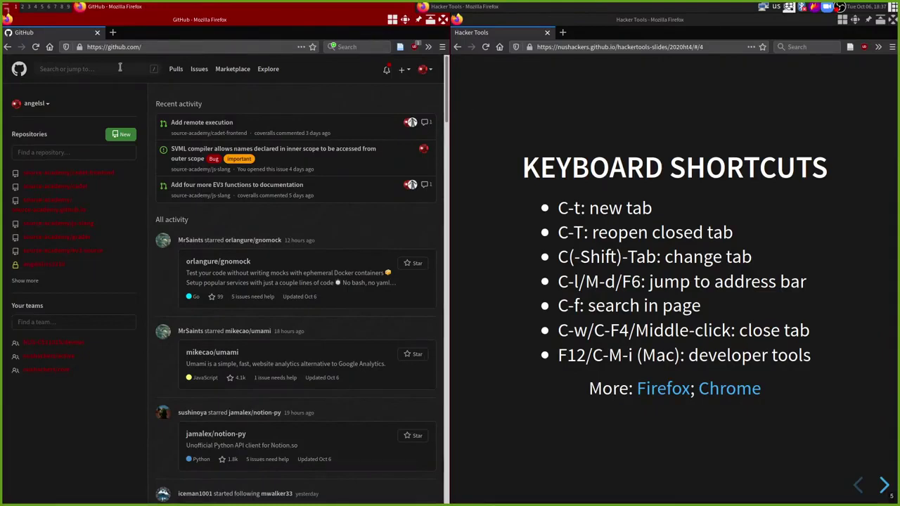
- Close the GitHub window, then select and deselect the KEYBOARD SHORTCUTS slide title
left_click(442, 19)
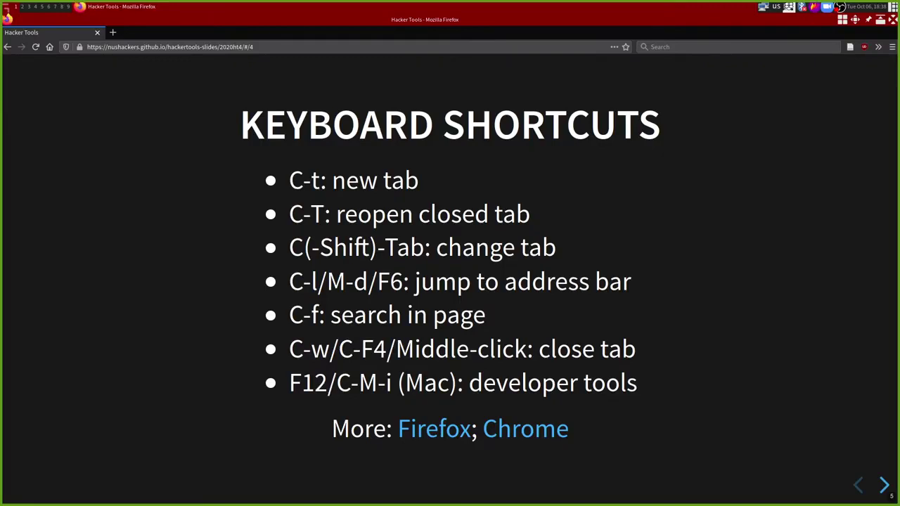
double_click(568, 139)
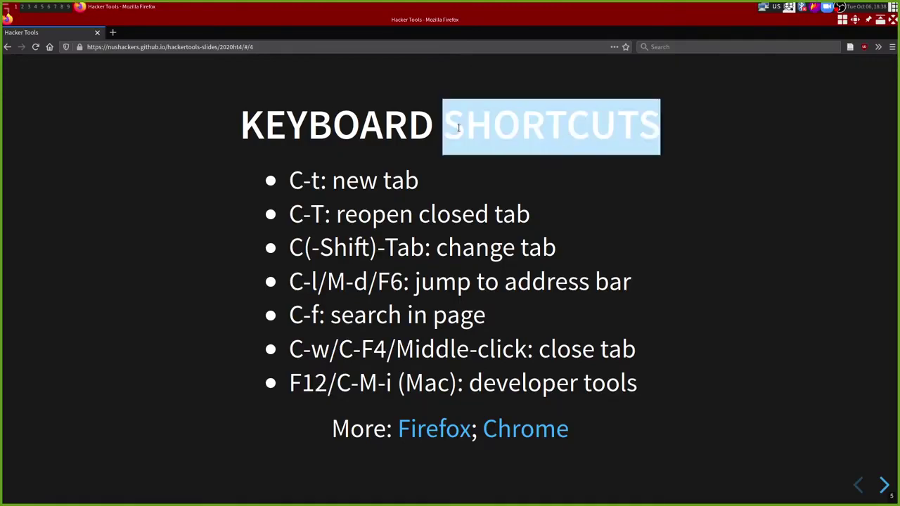
left_click(454, 126)
triple_click(364, 124)
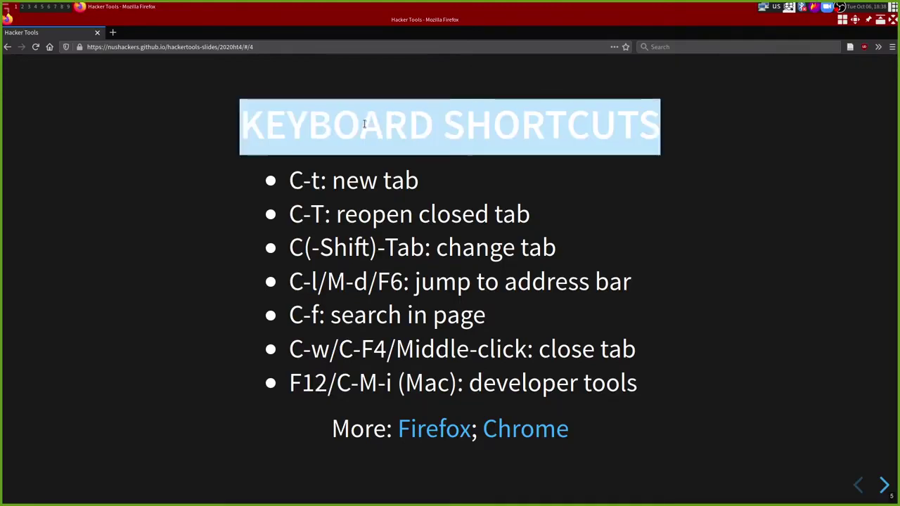
left_click(364, 124)
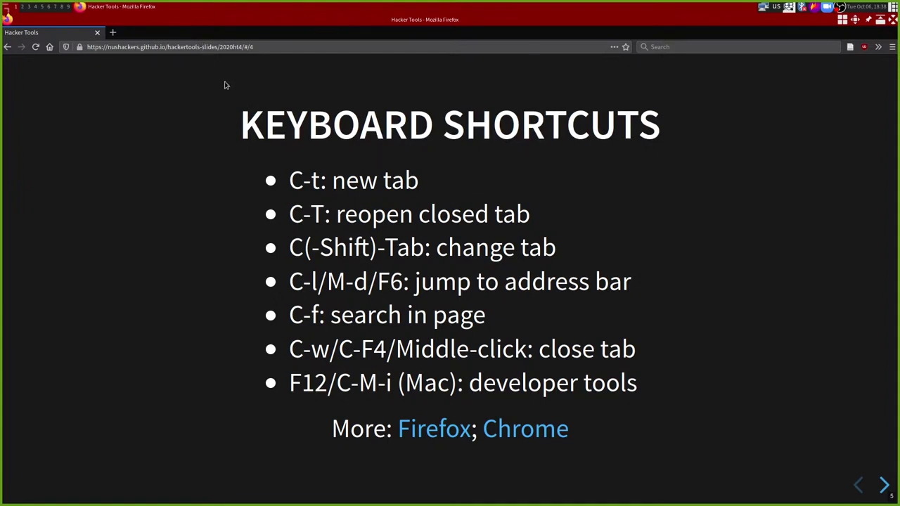
- Open two blank new tabs, flipping between them and the slides tab with Ctrl+Tab
key("ctrl+t")
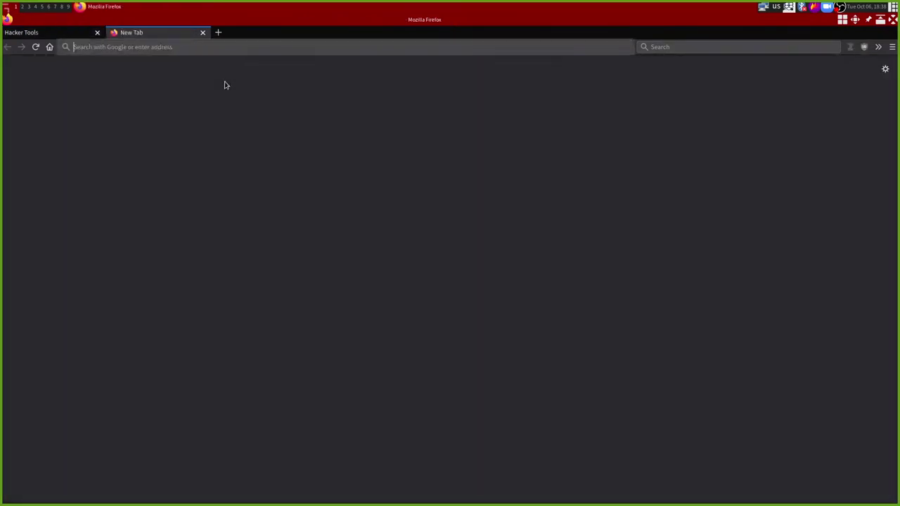
key("ctrl+Tab")
key("ctrl+Tab")
key("ctrl+shift+Tab")
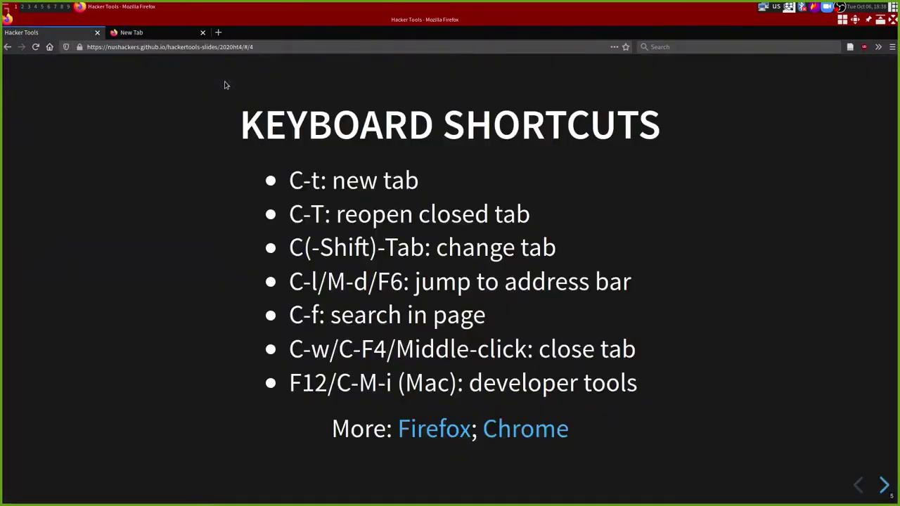
key("ctrl+Tab")
key("ctrl+shift+Tab")
key("ctrl+t")
key("ctrl+Tab")
key("ctrl+shift+Tab")
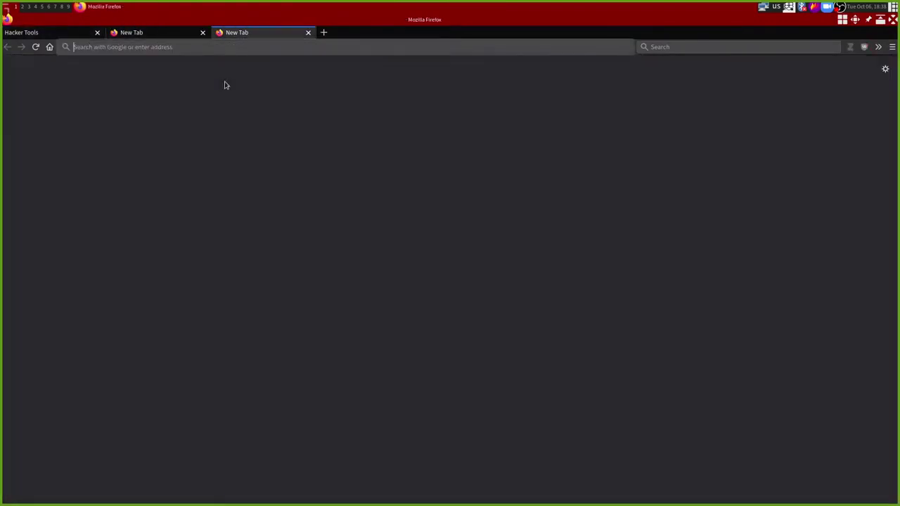
key("ctrl+Tab")
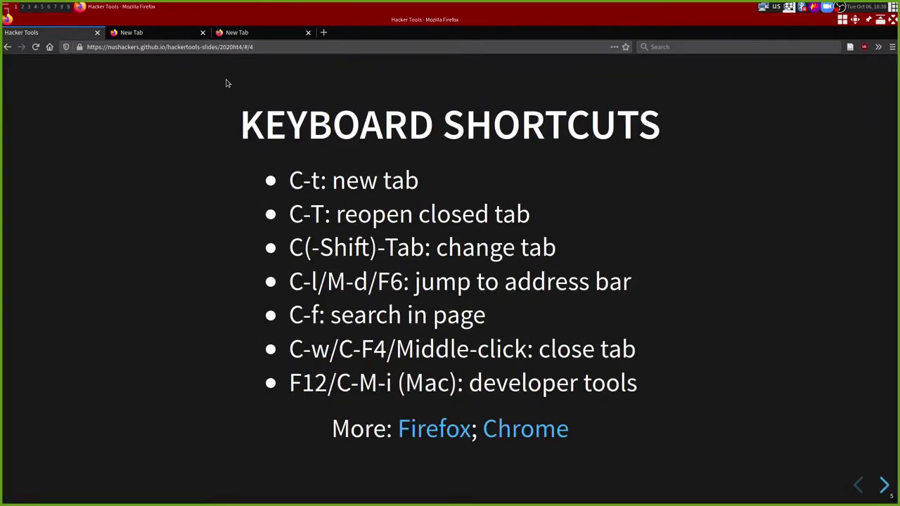
- Cycle through the open tabs and settle back on the Hacker Tools slides tab
key("ctrl+Tab")
key("ctrl+Tab")
key("ctrl+Tab")
key("ctrl+shift+Tab")
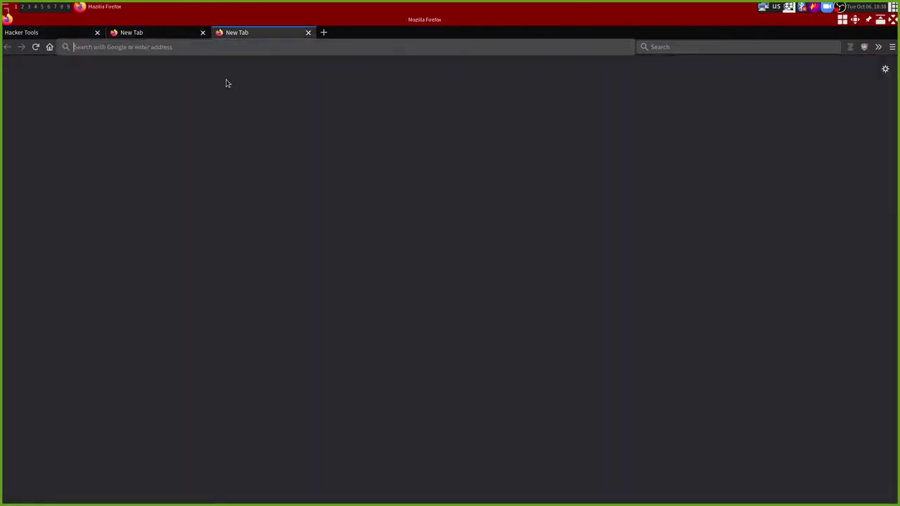
key("ctrl+Tab")
key("ctrl+shift+Tab")
key("ctrl+Tab")
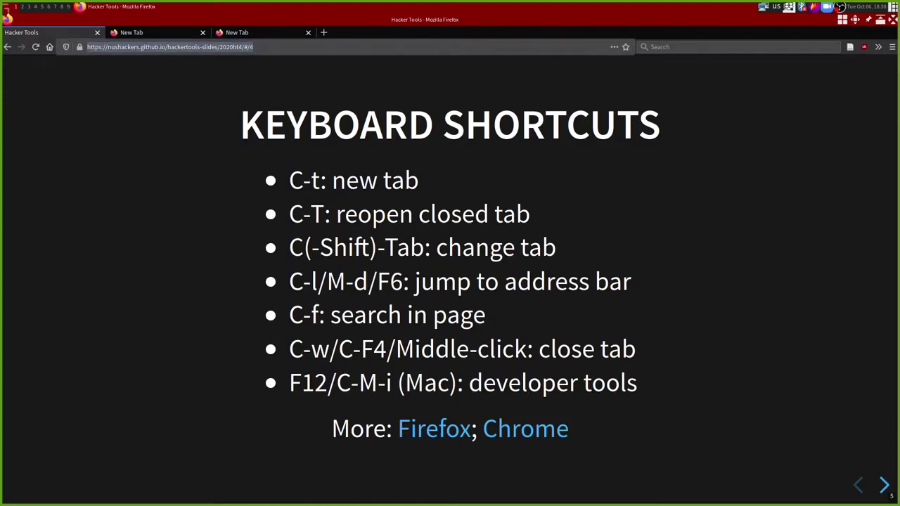
key("ctrl+l")
type("nus")
key("BackSpace")
key("BackSpace")
key("BackSpace")
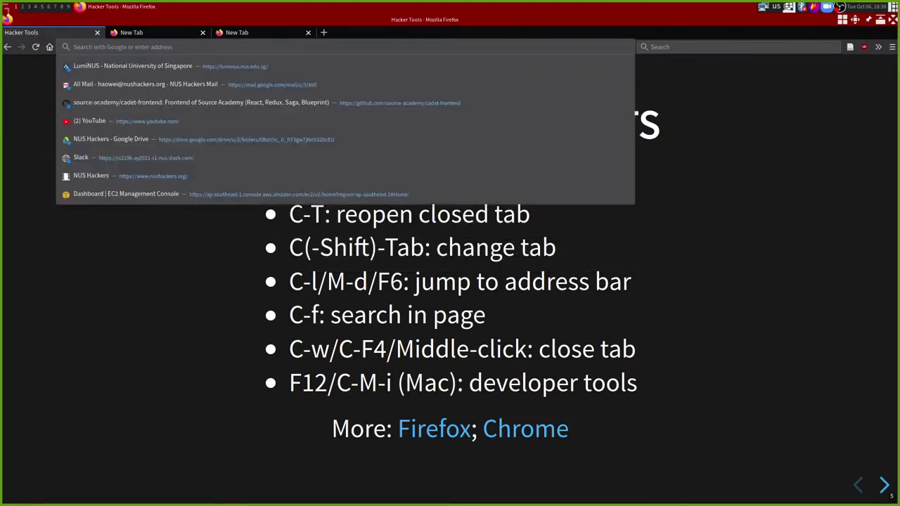
left_click(246, 246)
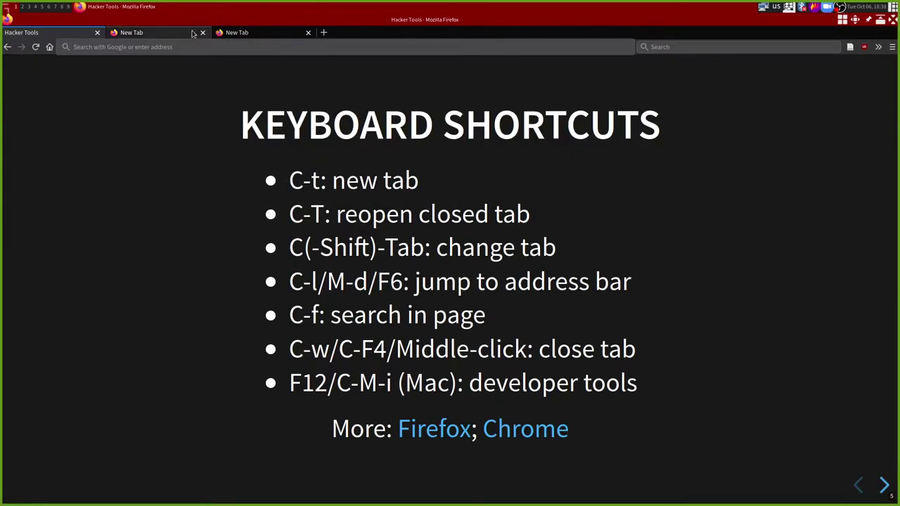
left_click(363, 281)
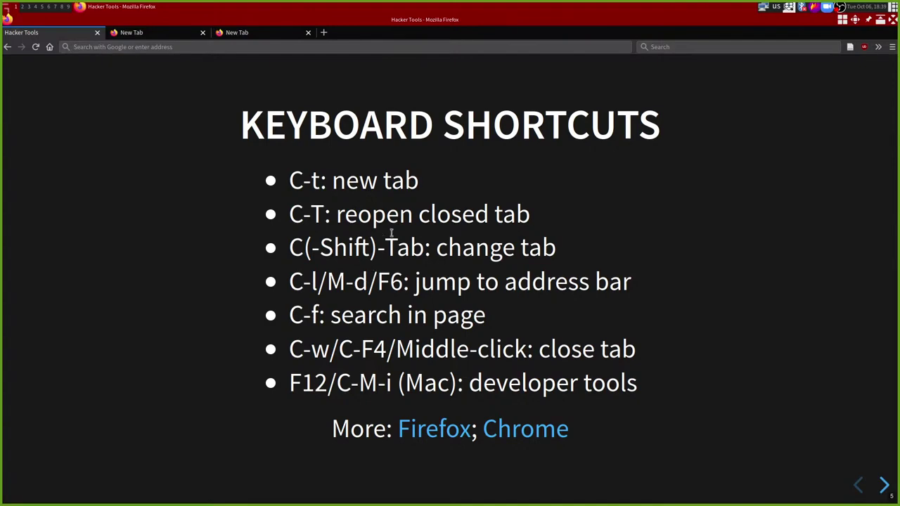
key("alt+d")
key("alt+d")
key("F11")
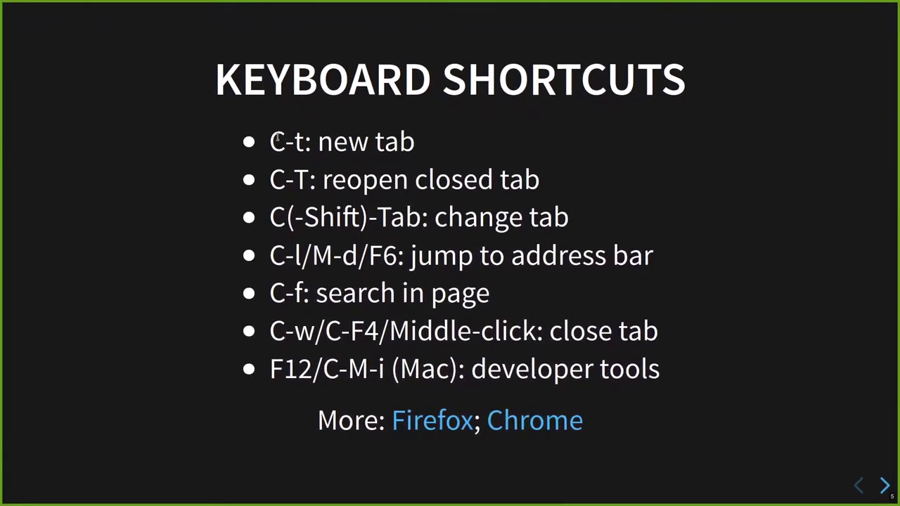
double_click(275, 142)
left_click(286, 206)
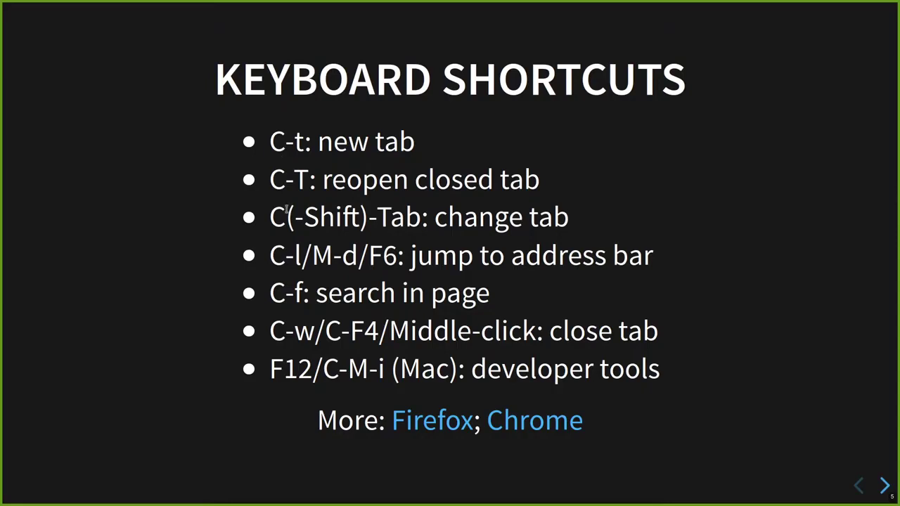
double_click(276, 142)
left_click(281, 144)
double_click(318, 253)
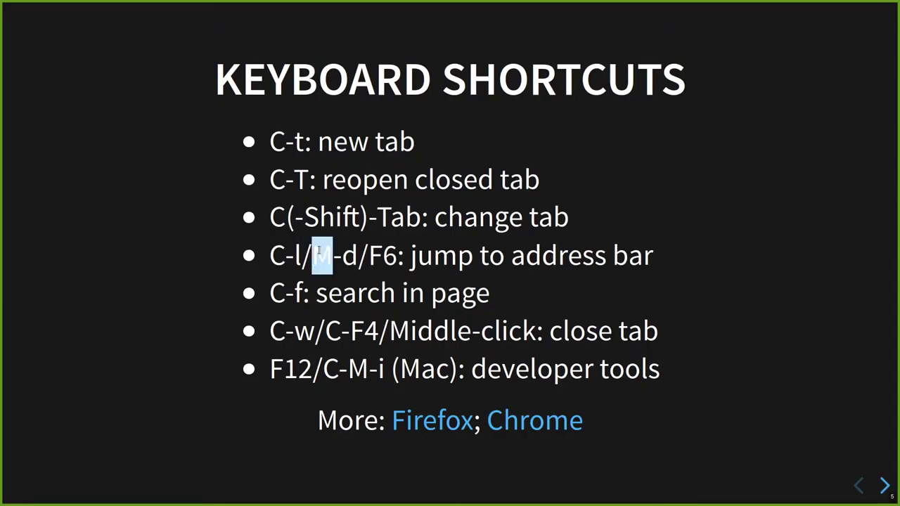
left_click(389, 254)
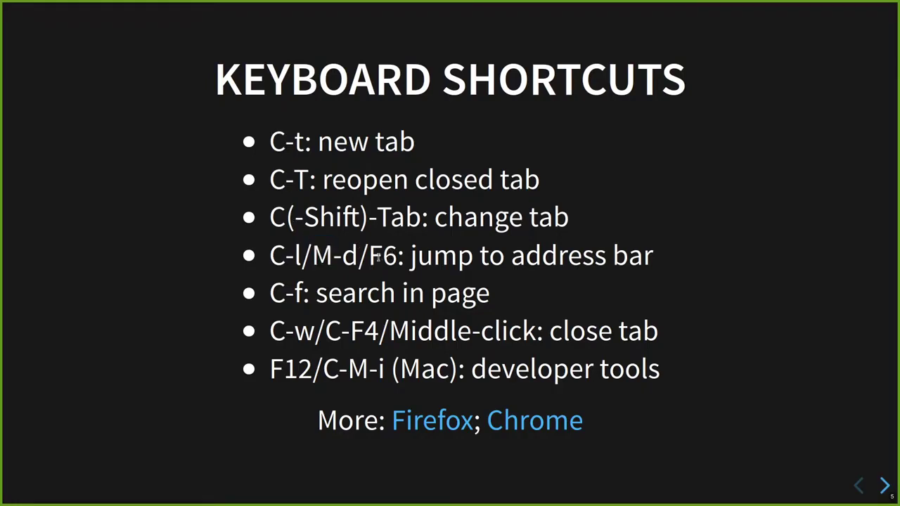
double_click(371, 256)
left_click(384, 258)
double_click(328, 364)
left_click(374, 364)
left_click_drag(335, 369, 367, 369)
left_click(377, 369)
key("F11")
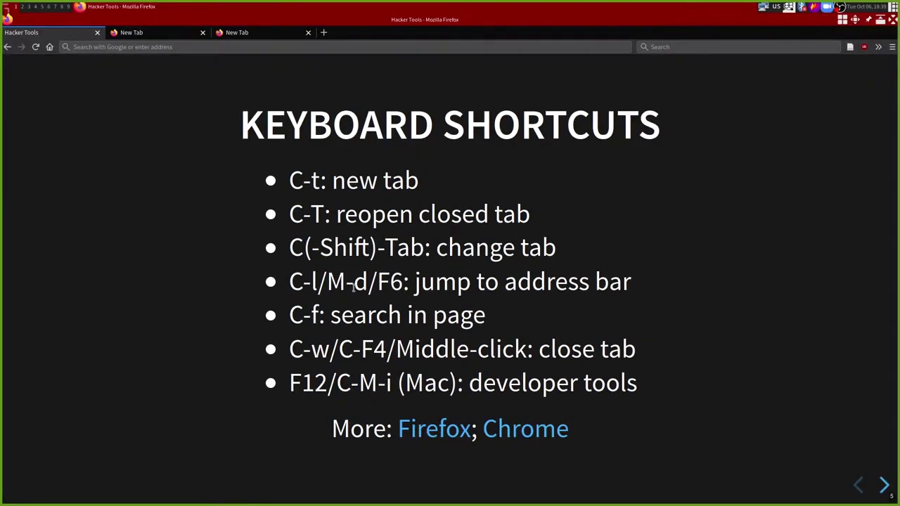
key("ctrl+l")
key("Escape")
key("alt+d")
key("Escape")
key("F6")
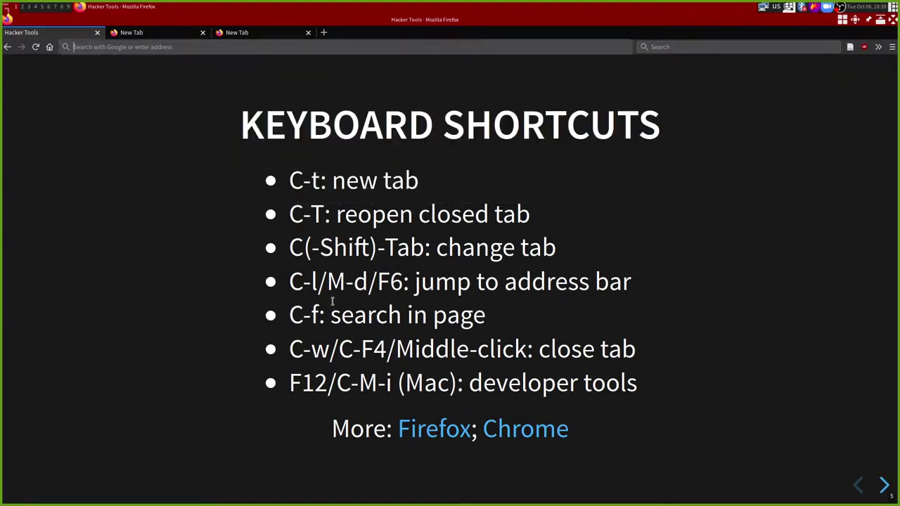
- Try find-in-page by typing and deleting 'sdfsdf', then dismiss the find bar
key("Escape")
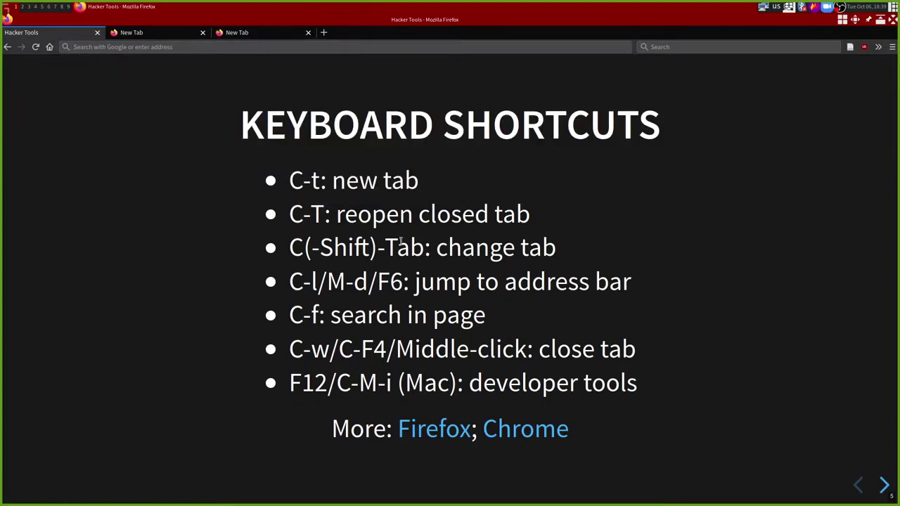
key("ctrl+f")
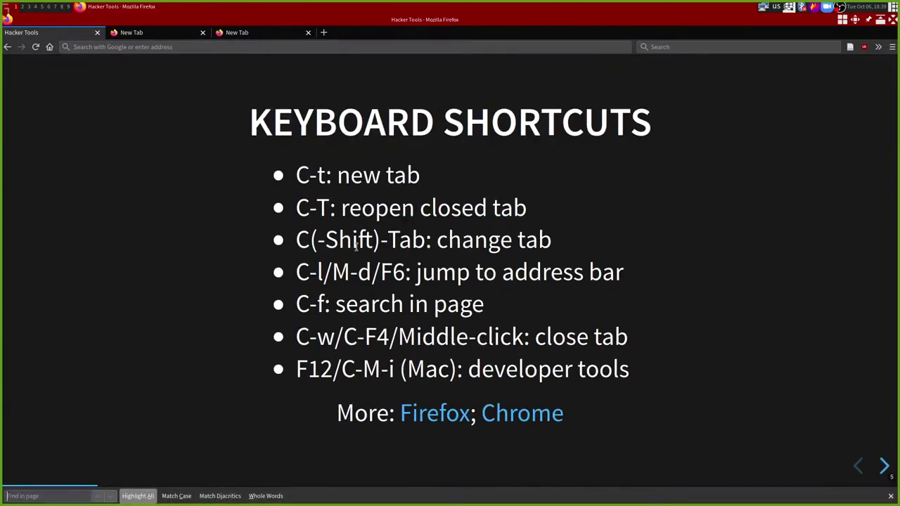
type("sdfsdf")
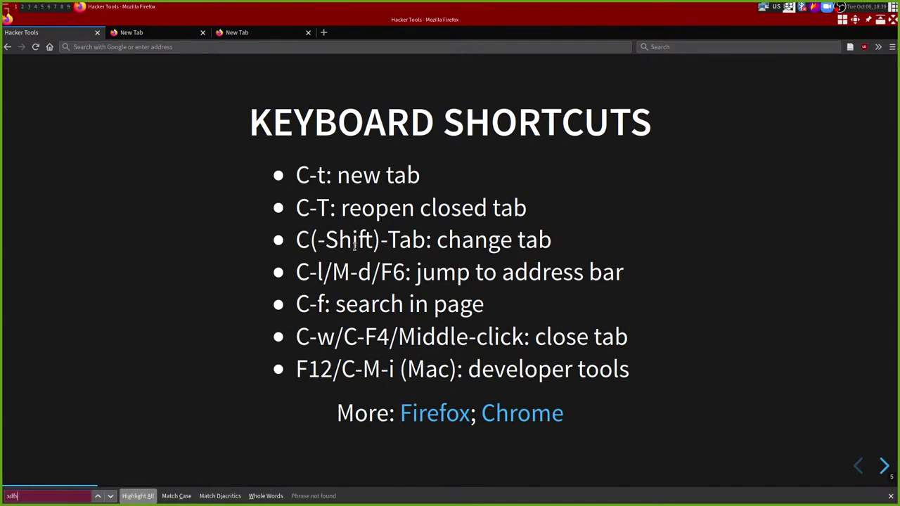
key("BackSpace")
key("BackSpace")
key("BackSpace")
key("BackSpace")
key("Escape")
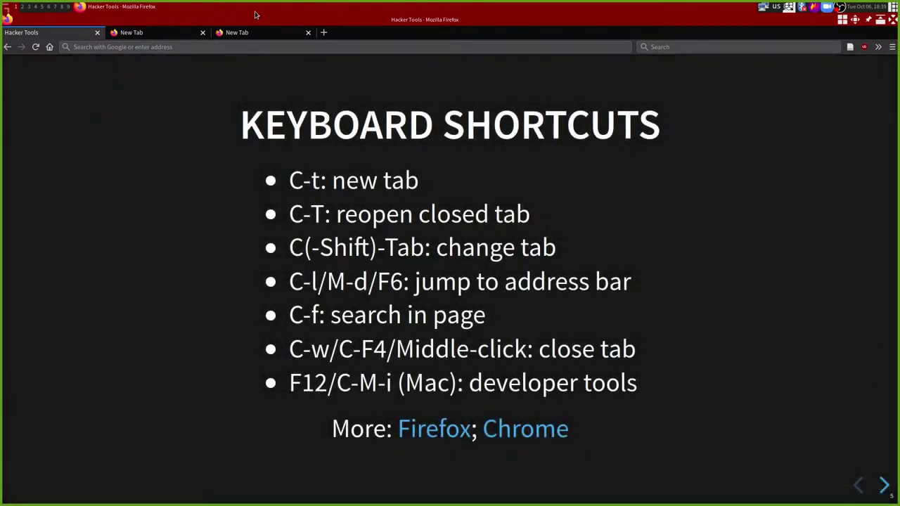
- In the third tab, load github.com and then google.com
left_click(252, 33)
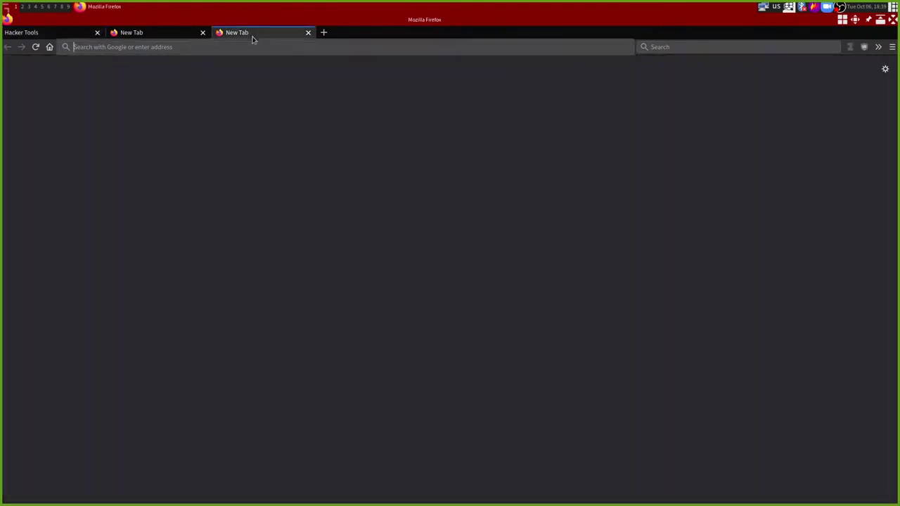
type("github.com/")
key("Return")
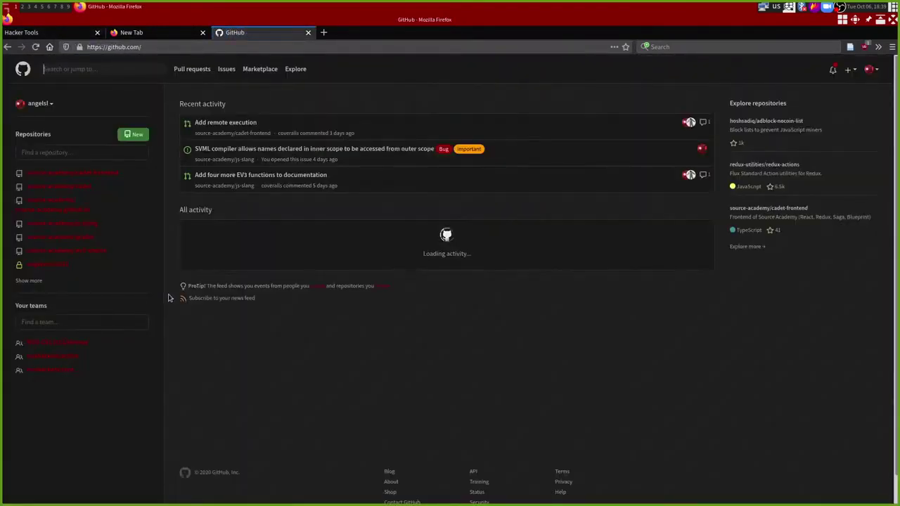
left_click(211, 47)
type("google.com/")
key("Return")
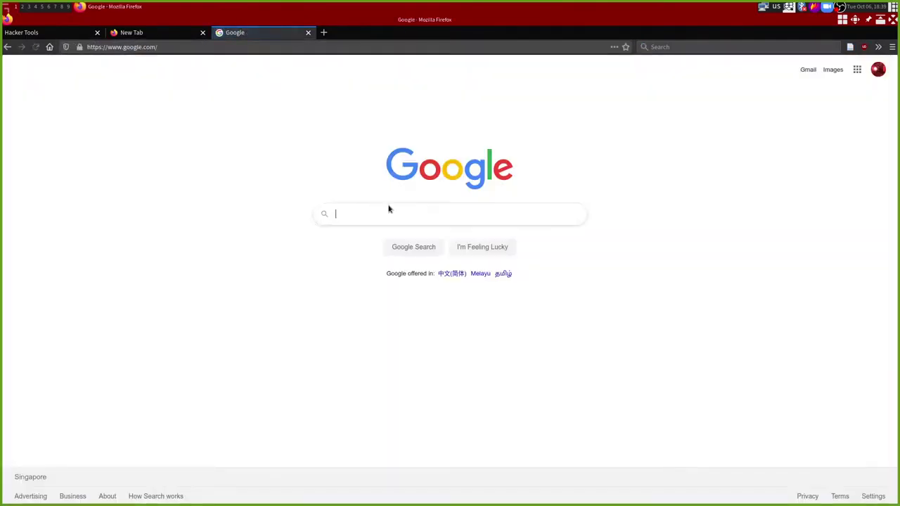
- Search Google for 'hello' after trying quick find on the homepage
left_click(377, 182)
key("slash")
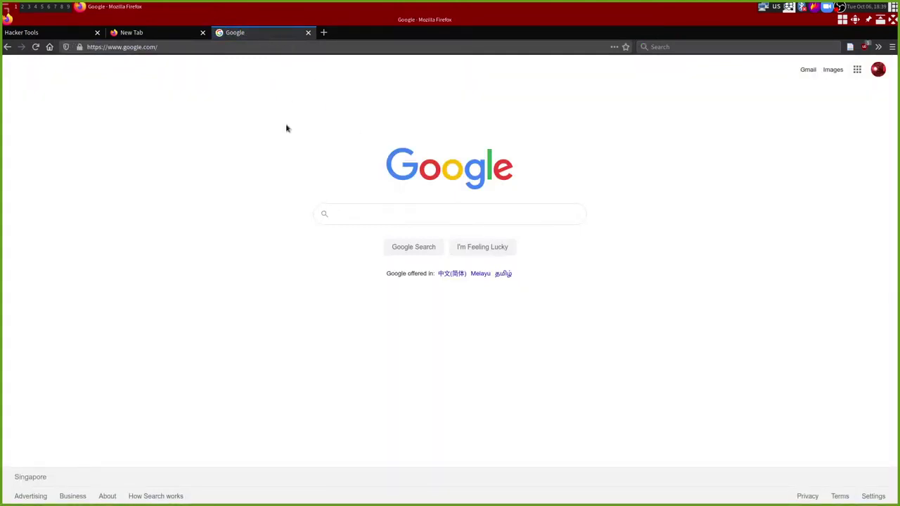
left_click(362, 208)
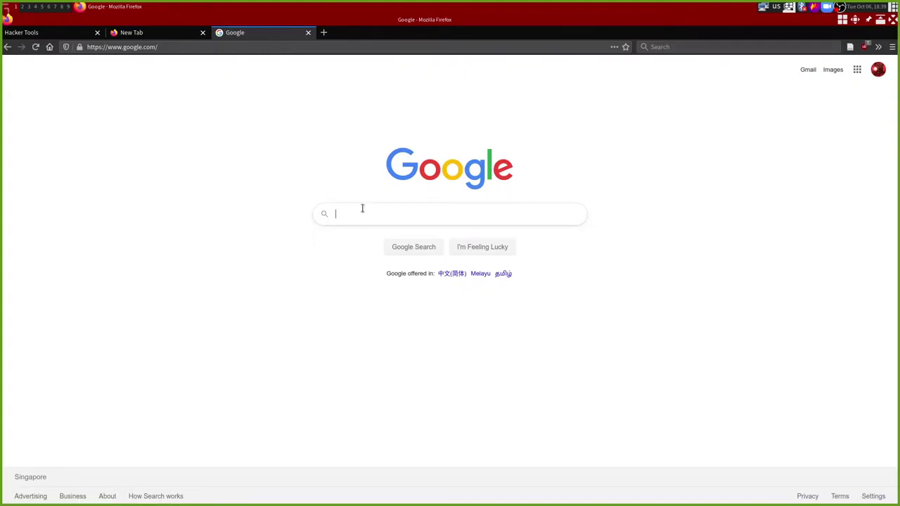
type("hello")
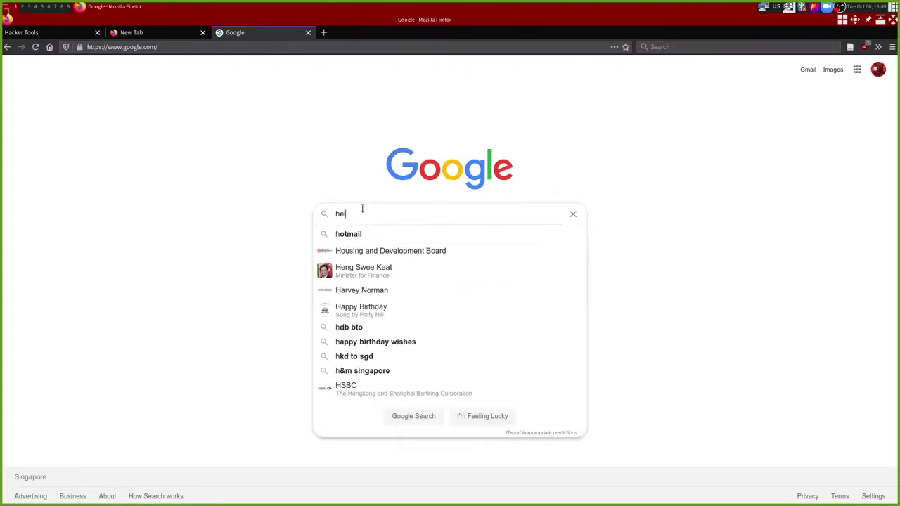
key("Return")
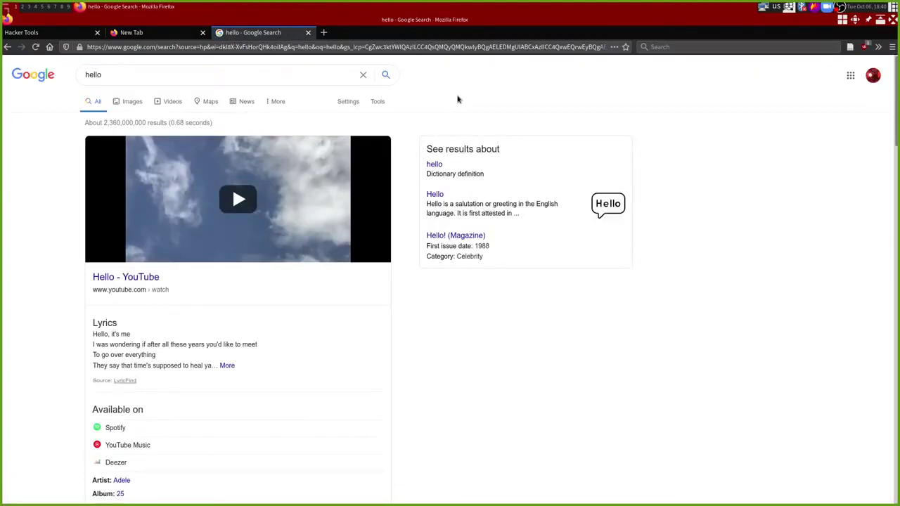
- Quick-find 'hello' on the results page, scroll through it, and return to the slides tab
key("slash")
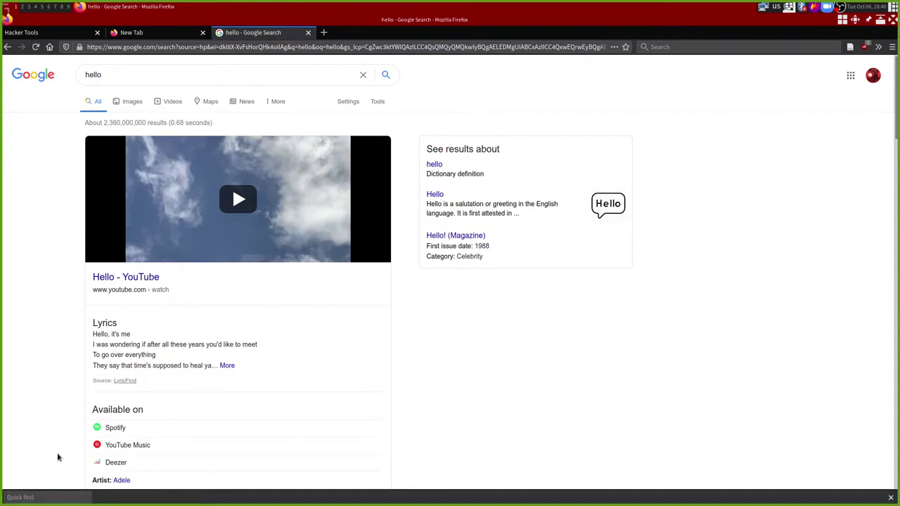
type("hello")
key("Return")
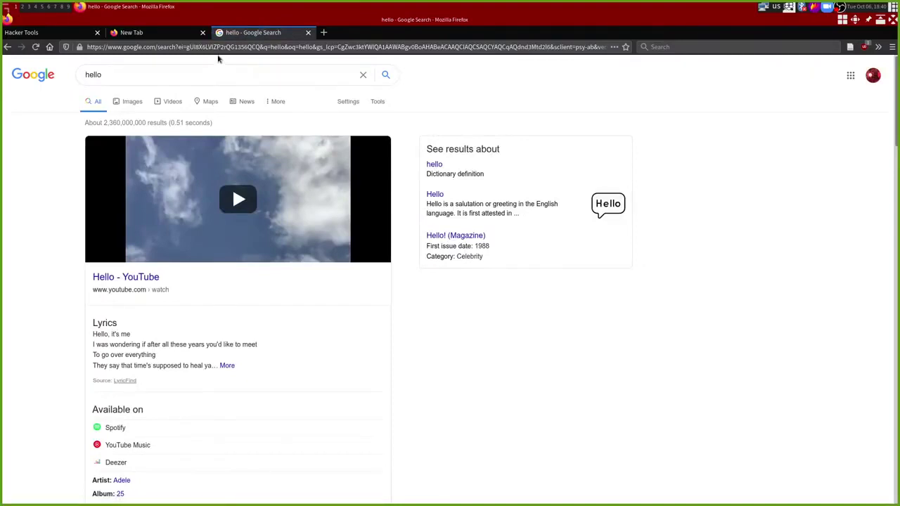
scroll(215, 219, "down", 5)
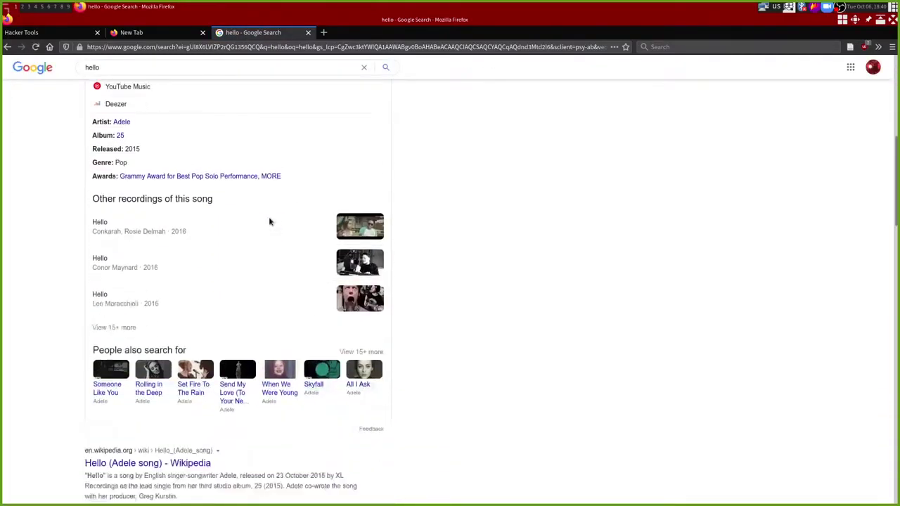
scroll(268, 221, "down", 2)
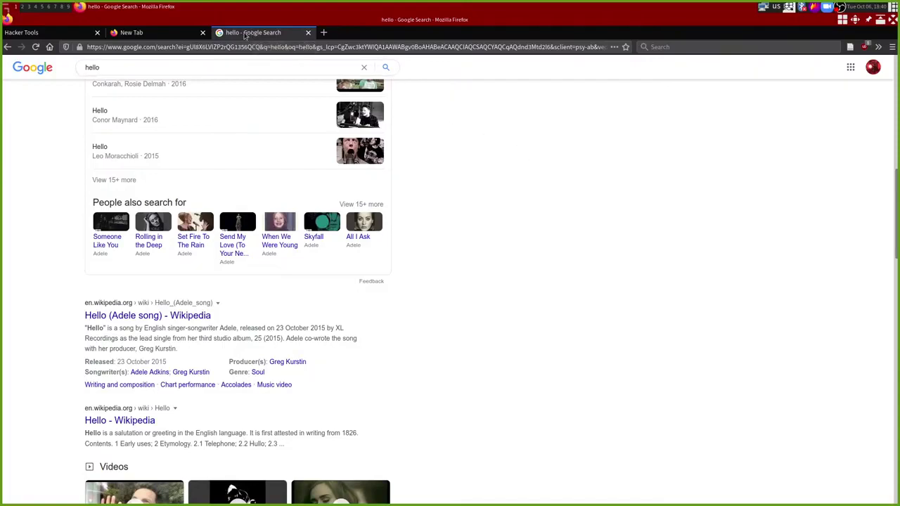
left_click(77, 33)
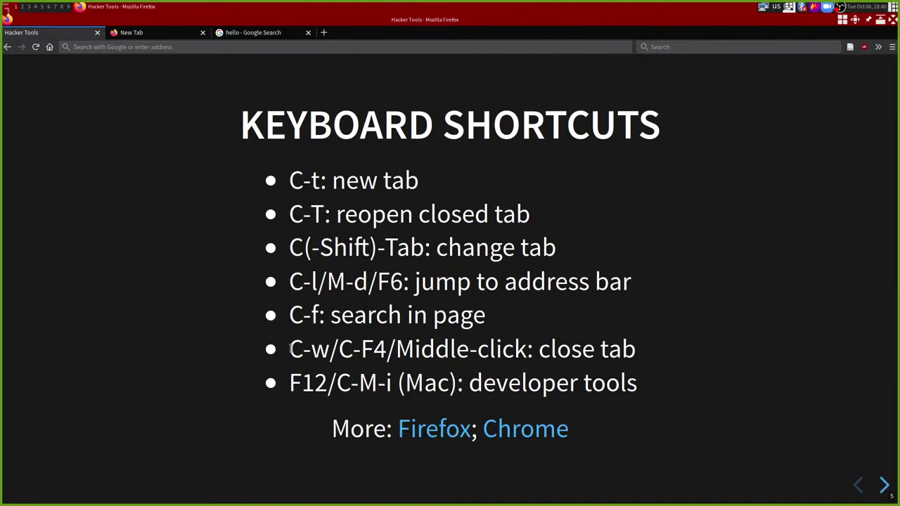
- Highlight C-w on the slide, then close, reopen and re-close the Google results tab
left_click_drag(290, 344, 327, 351)
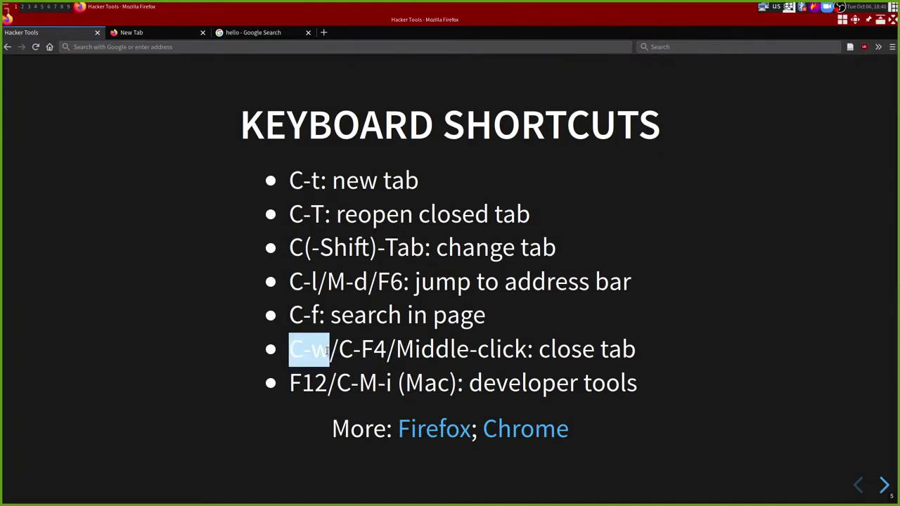
left_click(363, 343)
left_click(260, 33)
key("ctrl+w")
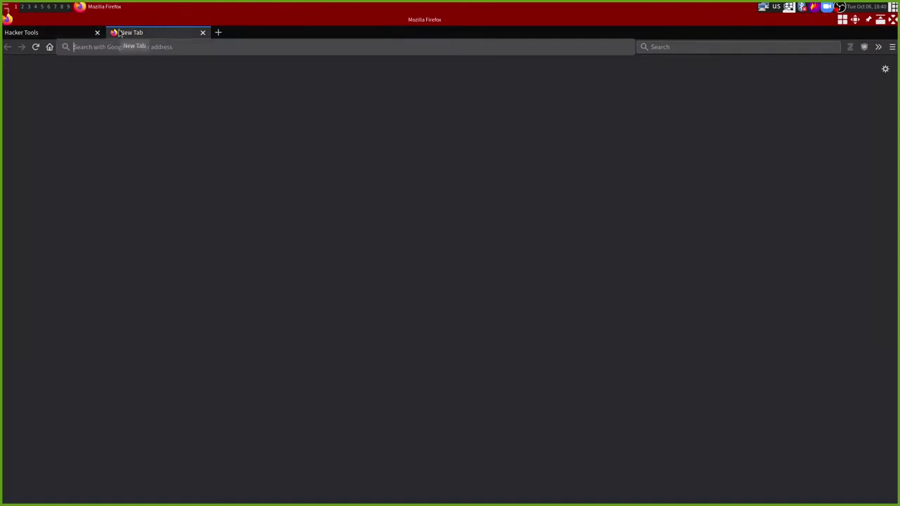
key("ctrl+shift+t")
key("ctrl+w")
key("ctrl+shift+Tab")
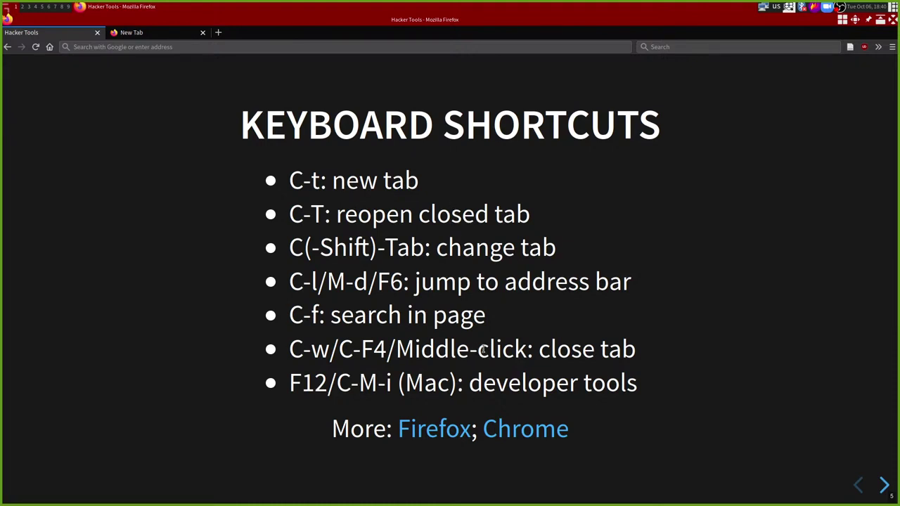
- Close the blank tabs so only Hacker Tools remains, then open the developer tools
middle_click(137, 38)
key("ctrl+shift+t")
middle_click(118, 34)
left_click(114, 34)
middle_click(118, 36)
key("ctrl+shift+t")
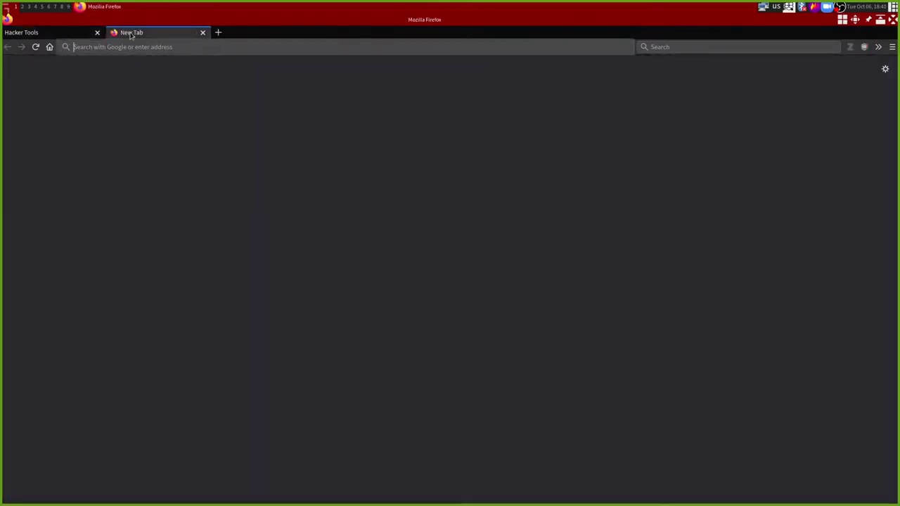
middle_click(130, 35)
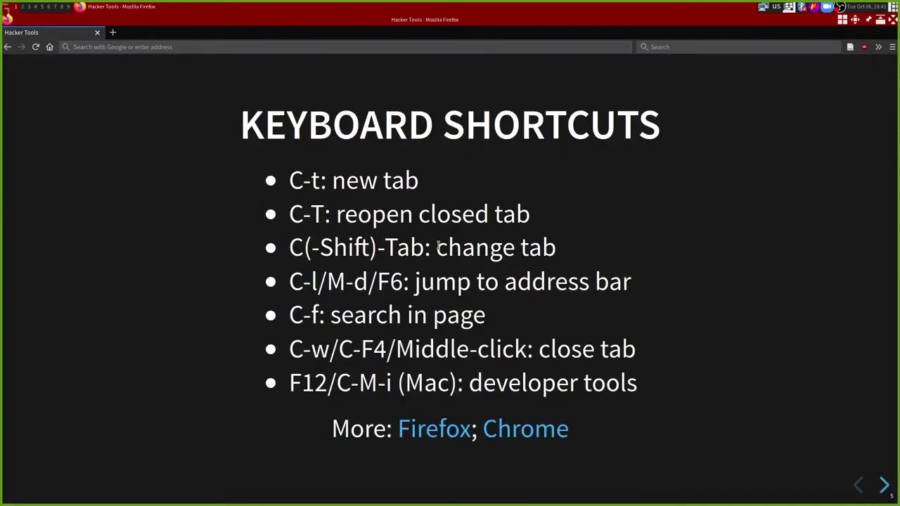
key("F12")
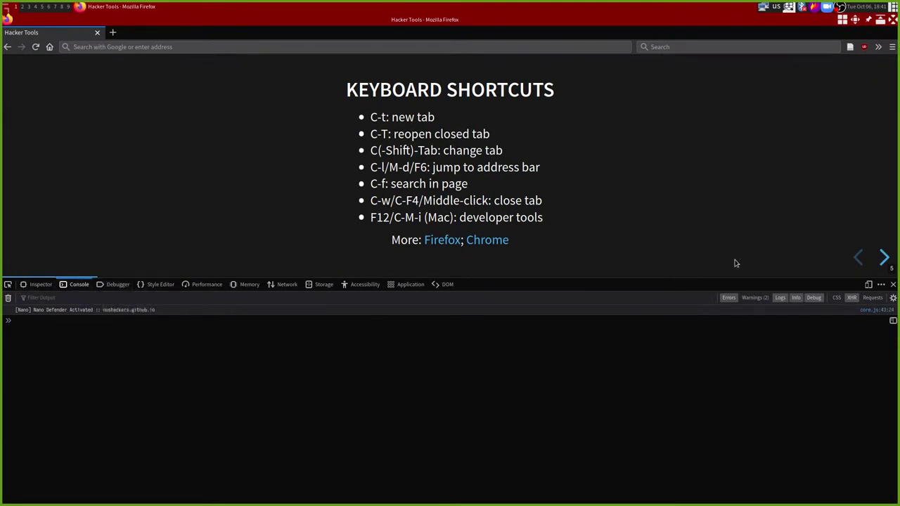
- Close the developer tools panel with the X on its toolbar
left_click(891, 285)
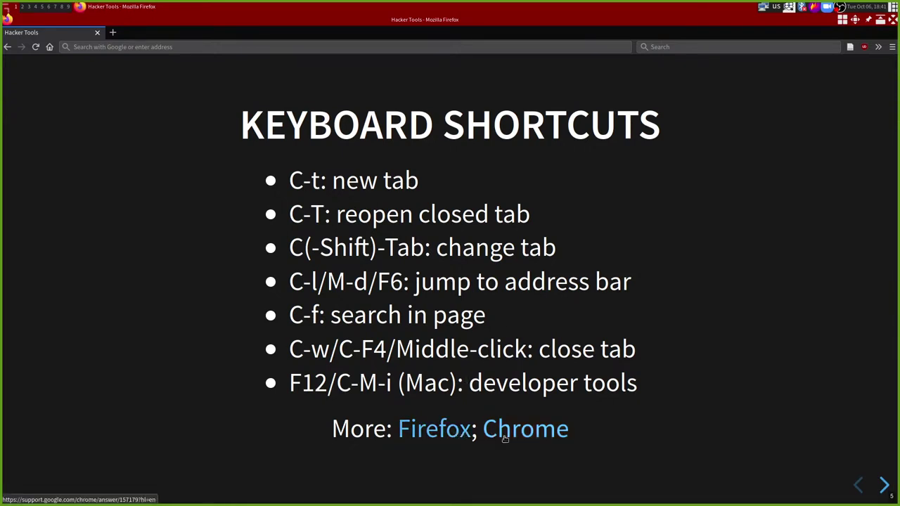
- Open the Firefox and Chrome shortcut pages in background tabs, skim Firefox's, then return to the slides
middle_click(414, 437)
middle_click(525, 428)
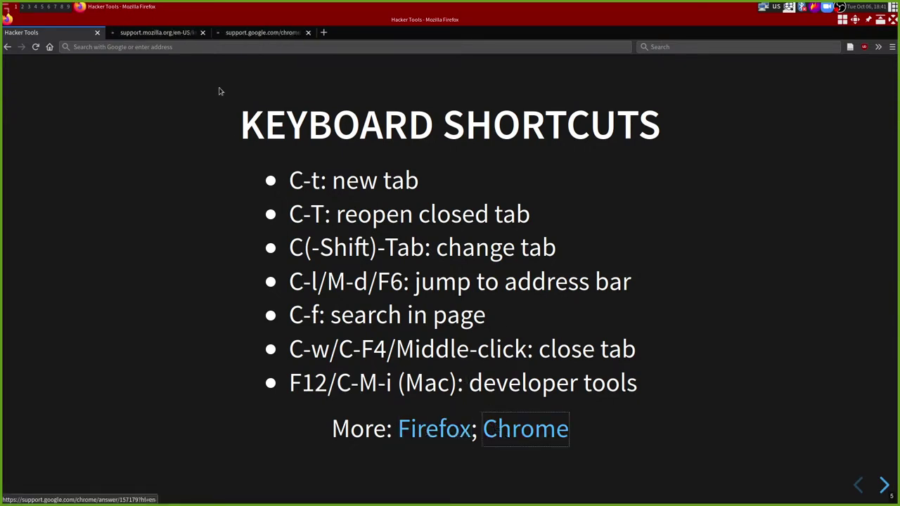
left_click(160, 35)
scroll(227, 156, "down", 10)
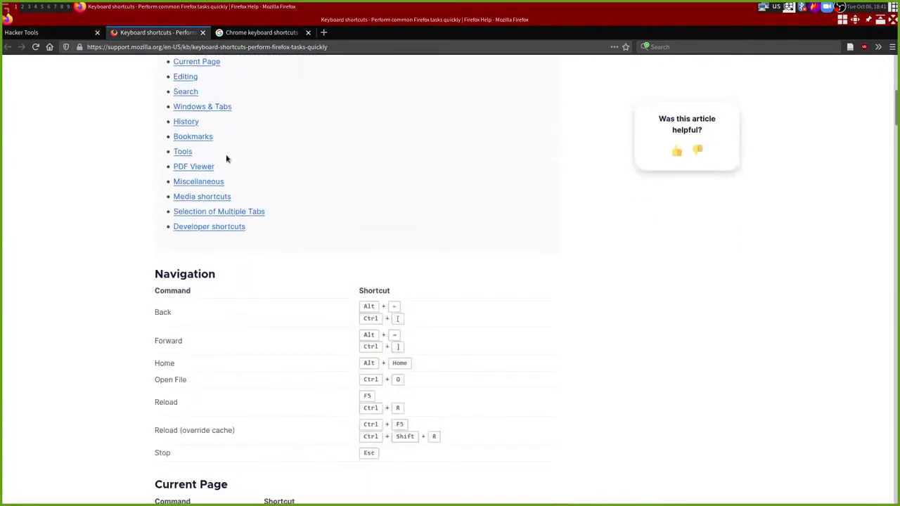
scroll(227, 157, "down", 12)
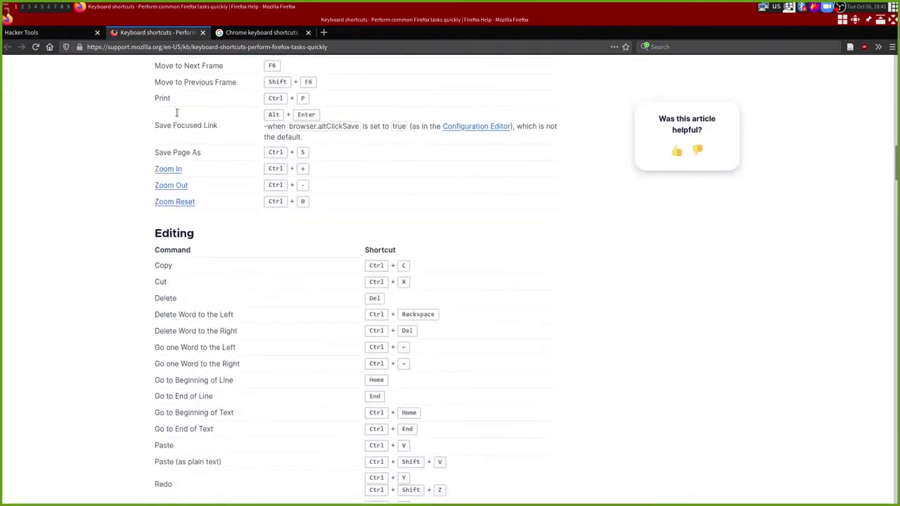
left_click(70, 39)
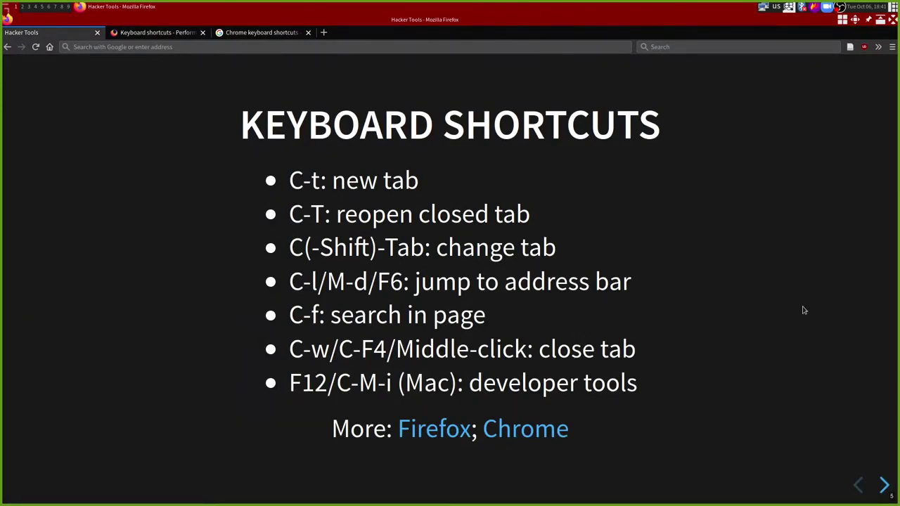
- Advance to the Google Search Operators slide, add a blank tab, and launch a new window
key("Right")
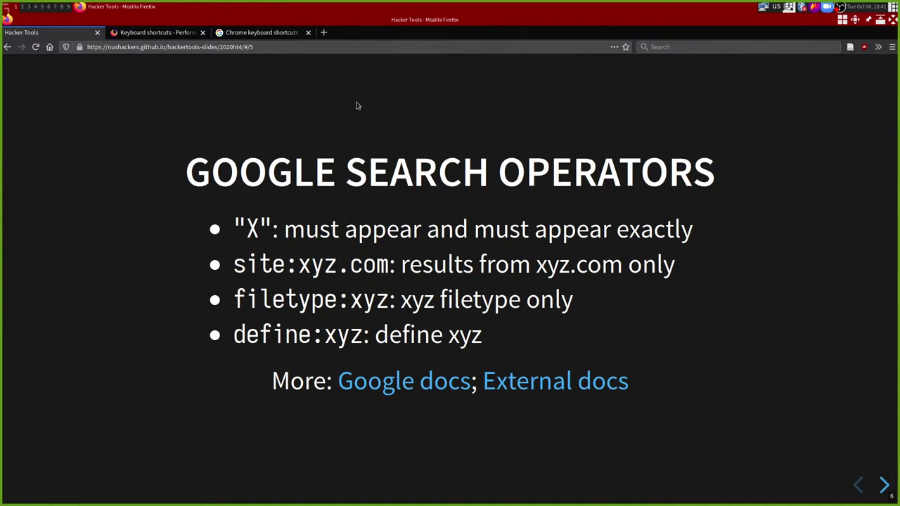
left_click(323, 32)
left_click(720, 47)
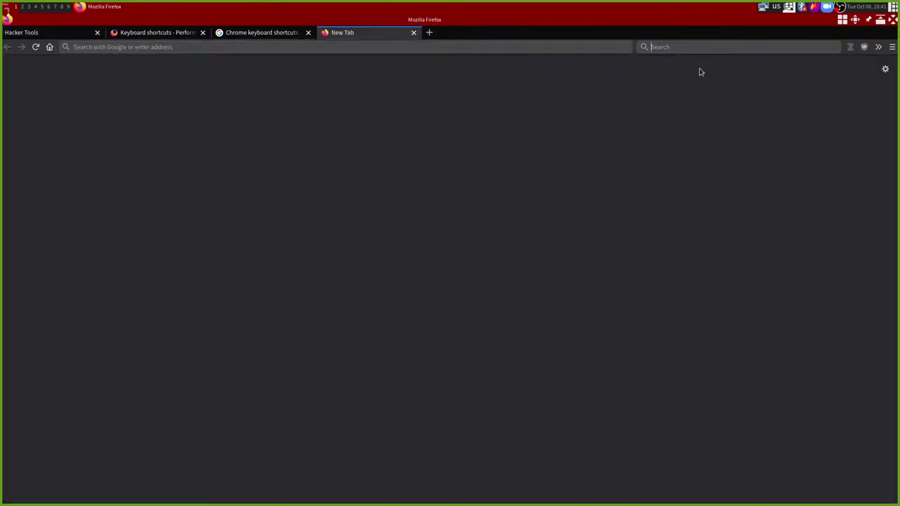
left_click(891, 47)
left_click(822, 117)
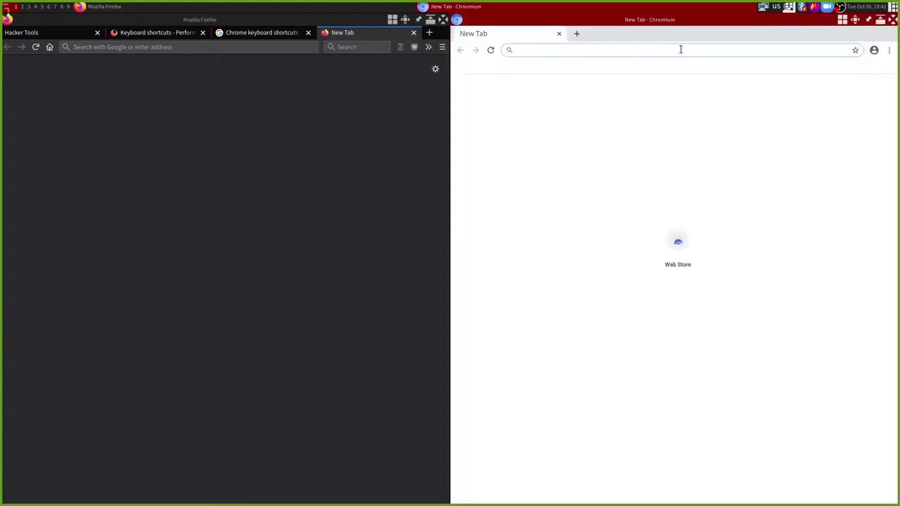
- Load google.com in Chromium, search 'hello', and minimize Firefox so Chromium fills the screen
left_click(680, 49)
type("google.com")
key("Return")
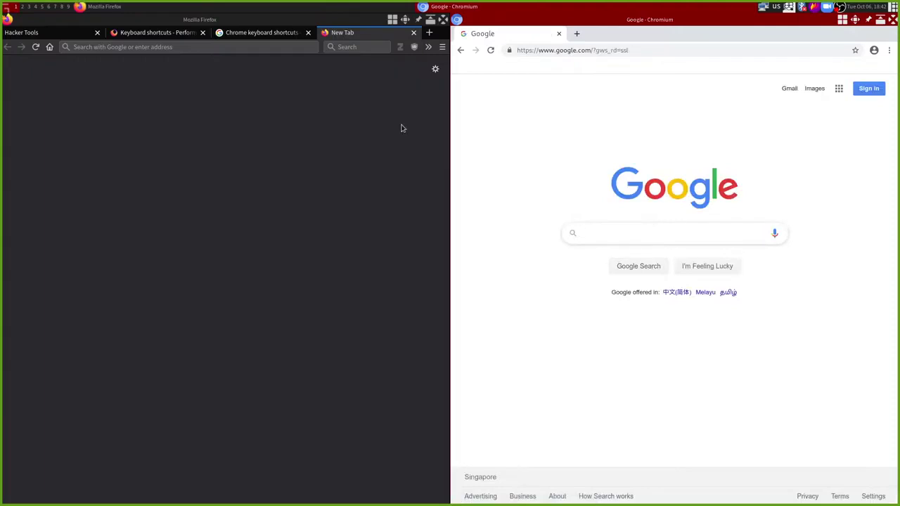
left_click(21, 32)
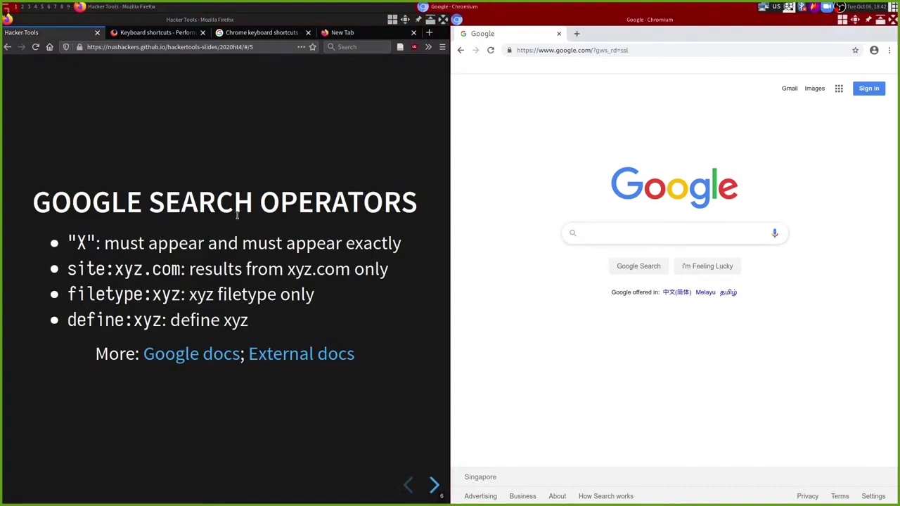
left_click(605, 228)
type("hello")
key("Return")
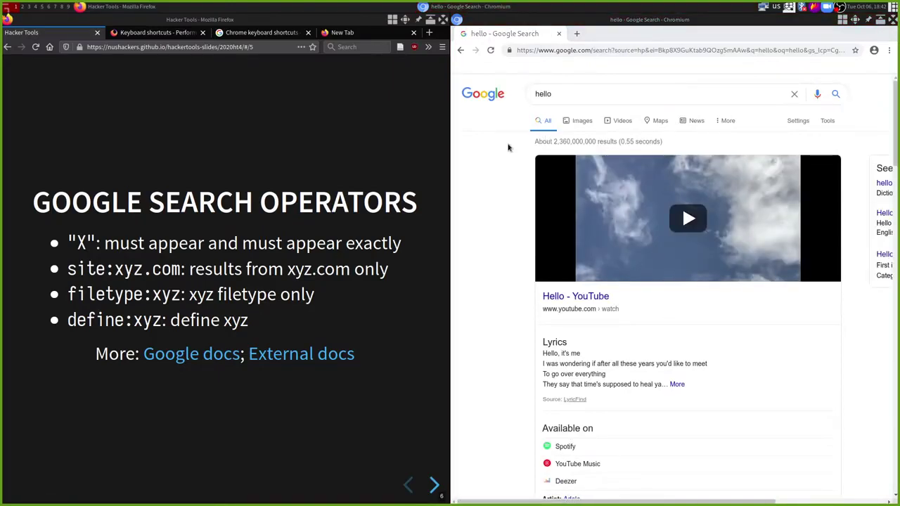
key("super+n")
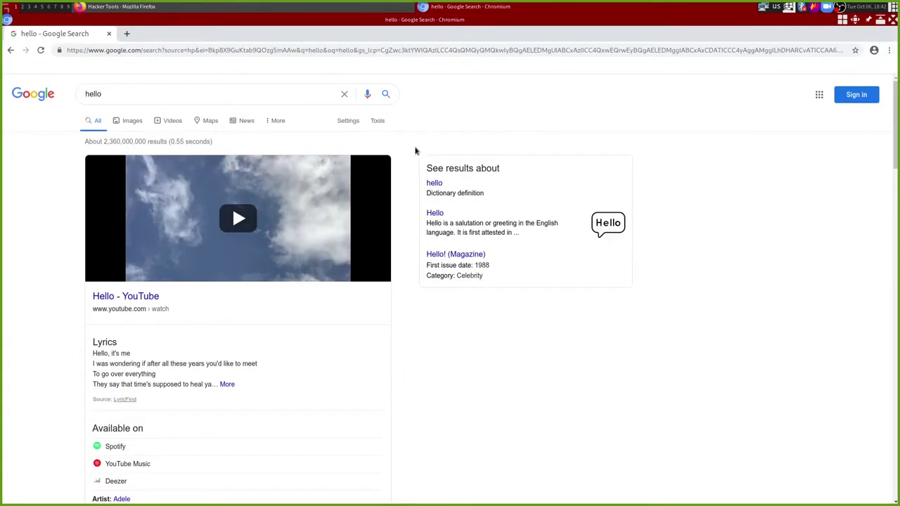
scroll(415, 150, "down", 1)
scroll(415, 150, "down", 1)
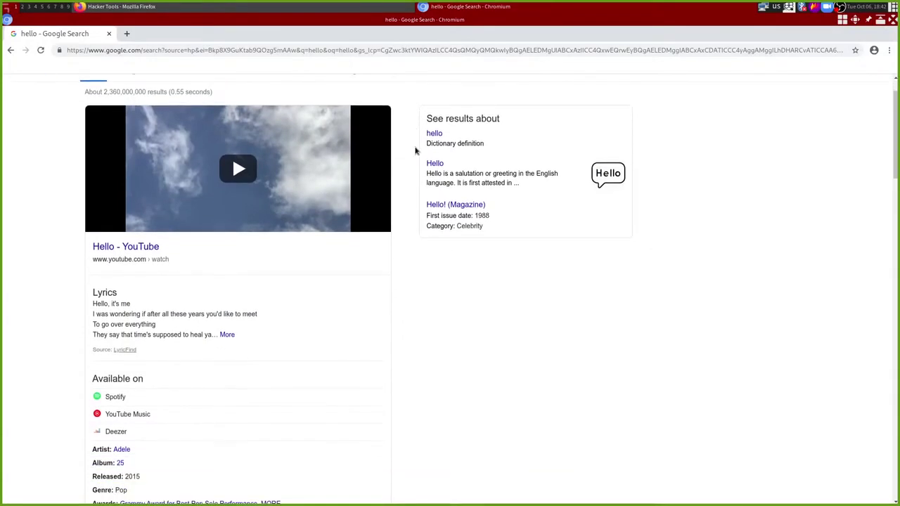
scroll(415, 150, "down", 20)
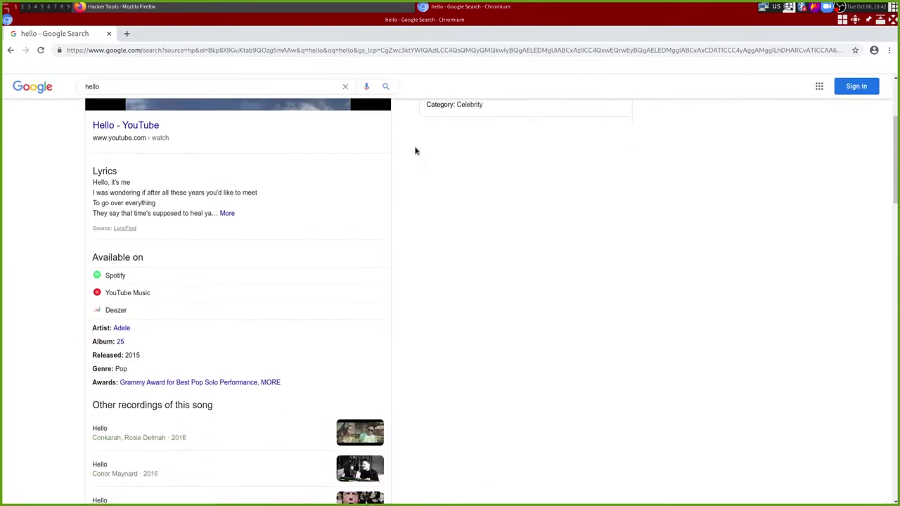
scroll(482, 293, "down", 1)
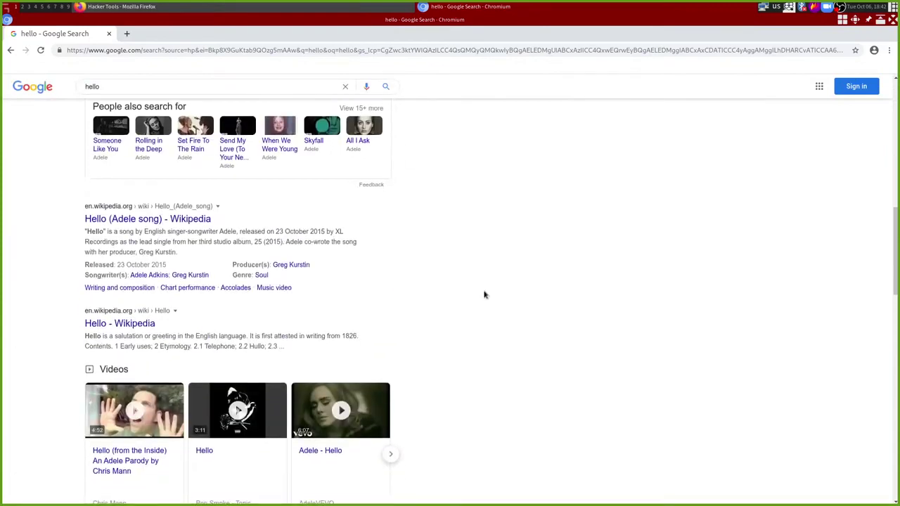
scroll(505, 277, "up", 15)
scroll(505, 277, "up", 4)
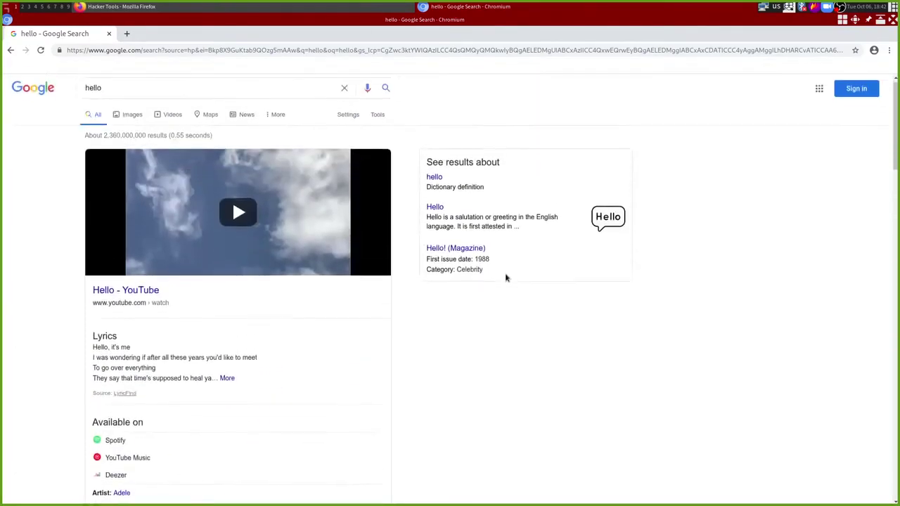
scroll(505, 277, "down", 5)
scroll(505, 277, "down", 3)
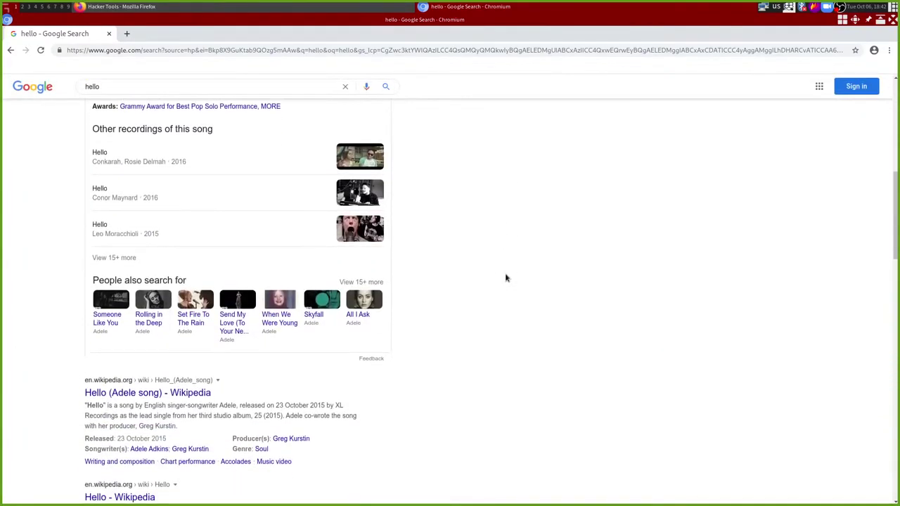
scroll(544, 225, "up", 11)
scroll(544, 225, "up", 5)
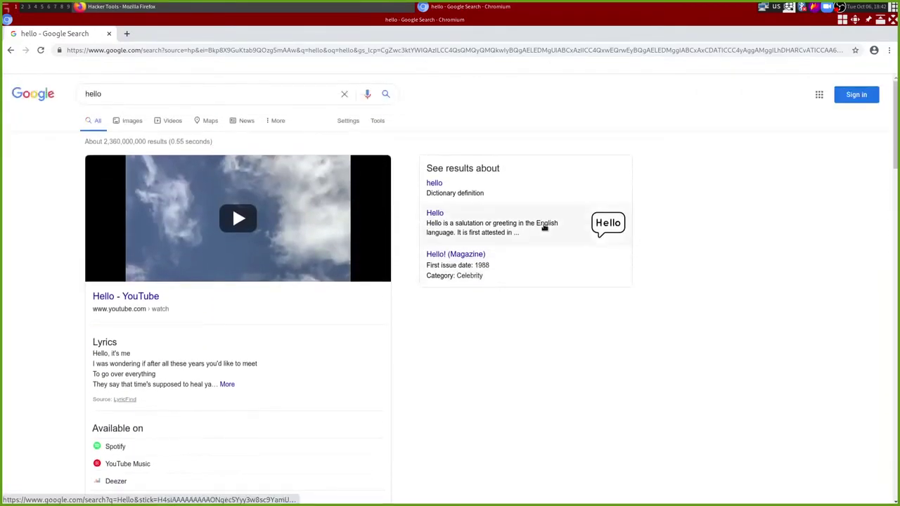
scroll(541, 230, "down", 3)
scroll(542, 230, "up", 2)
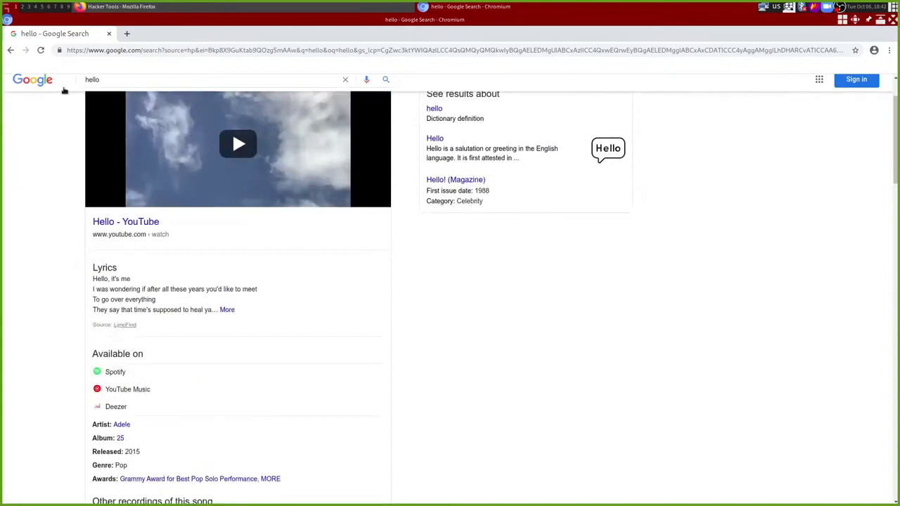
left_click(109, 77)
- Replace the 'hello' query with 'how to make green curry' and run the search
key("ctrl+a")
key("BackSpace")
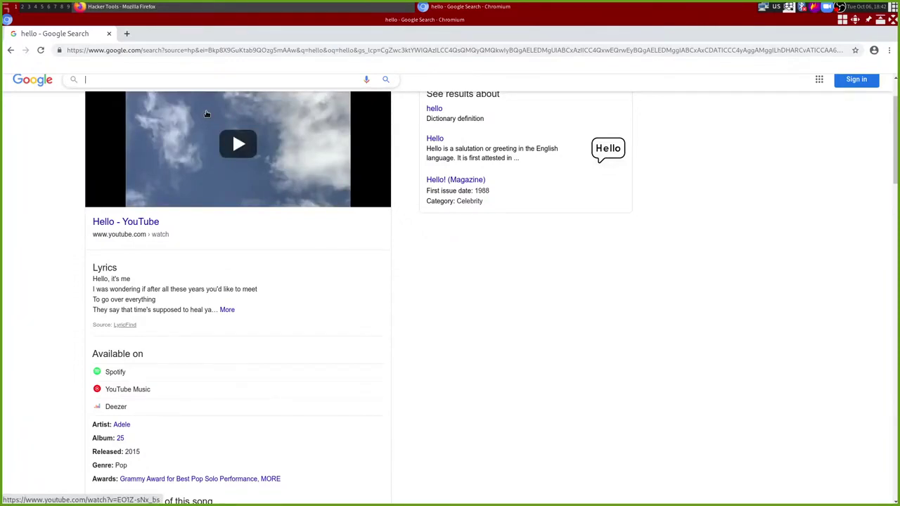
type("red colour")
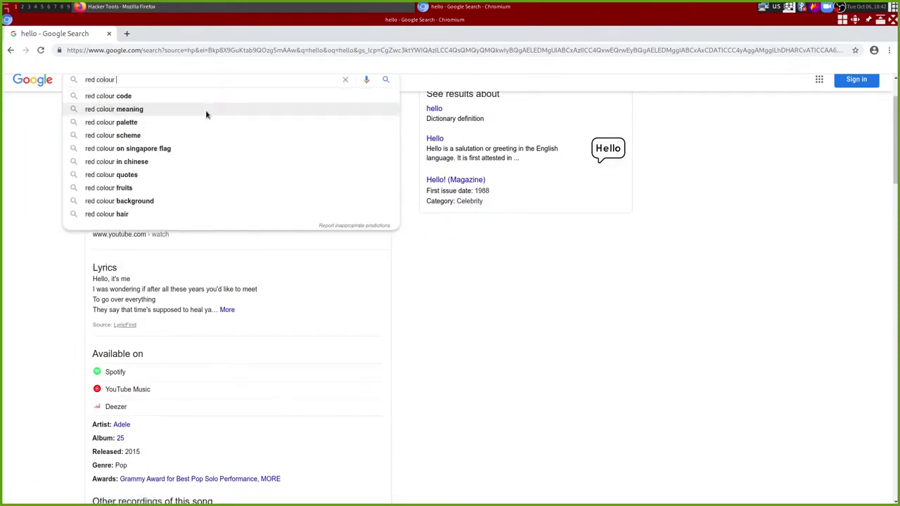
key("BackSpace")
key("BackSpace")
key("BackSpace")
key("BackSpace")
key("BackSpace")
key("BackSpace")
key("BackSpace")
key("BackSpace")
key("BackSpace")
key("BackSpace")
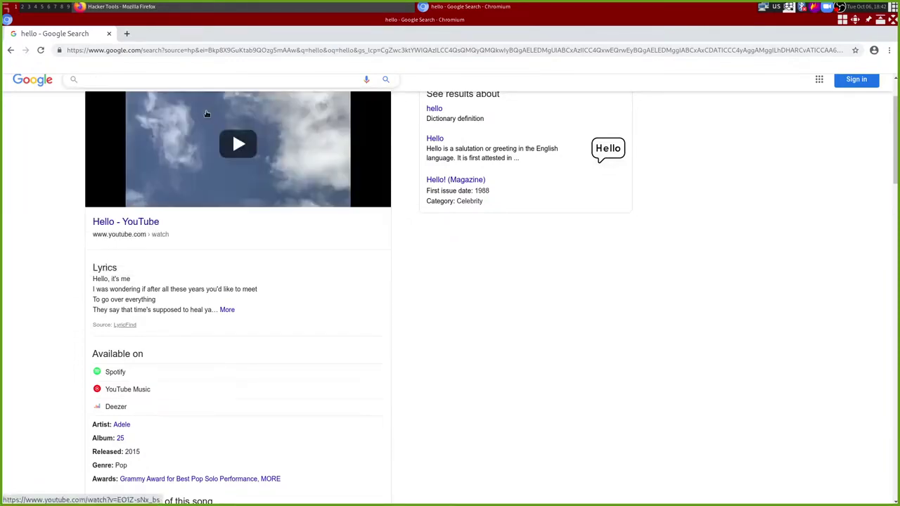
type("how to install c")
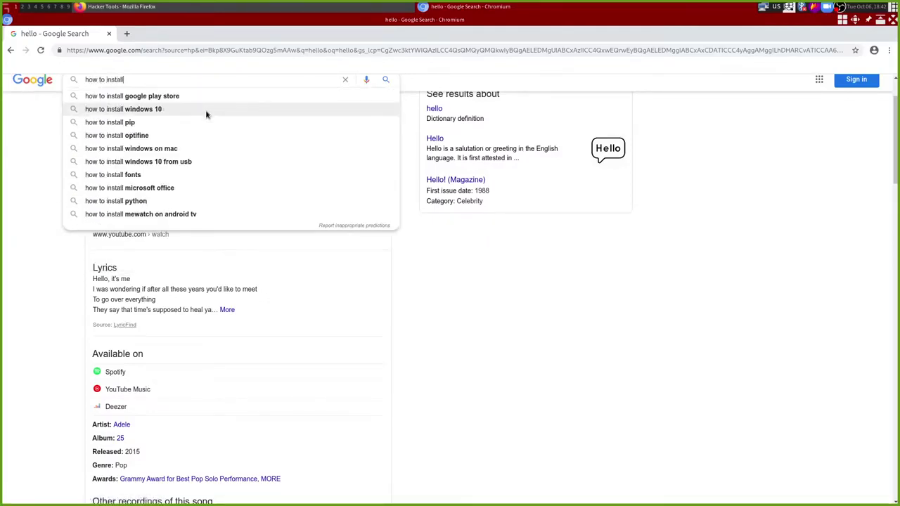
key("BackSpace")
key("BackSpace")
key("BackSpace")
key("BackSpace")
key("BackSpace")
key("BackSpace")
key("BackSpace")
key("BackSpace")
key("BackSpace")
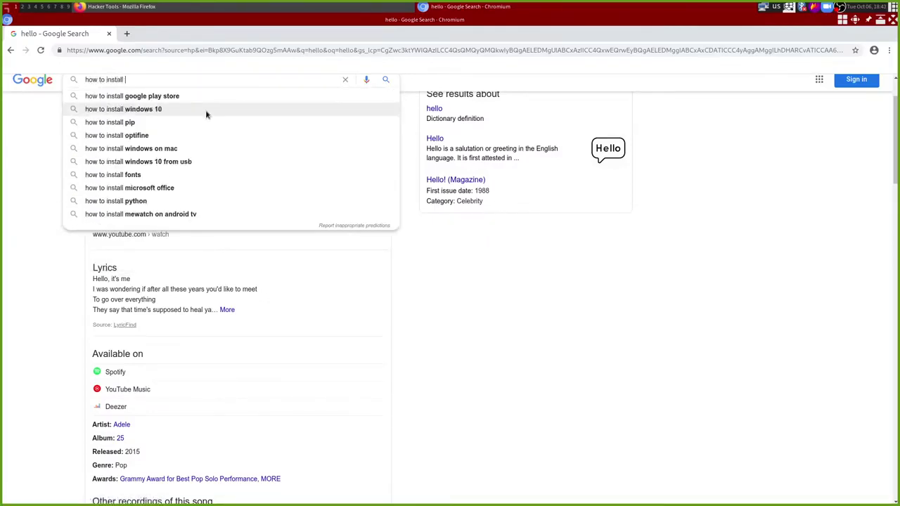
type("make green curry")
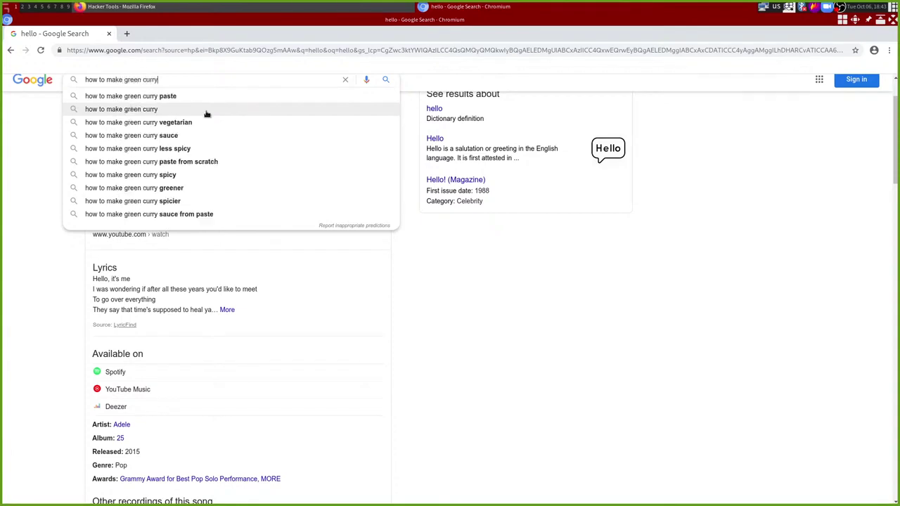
key("Return")
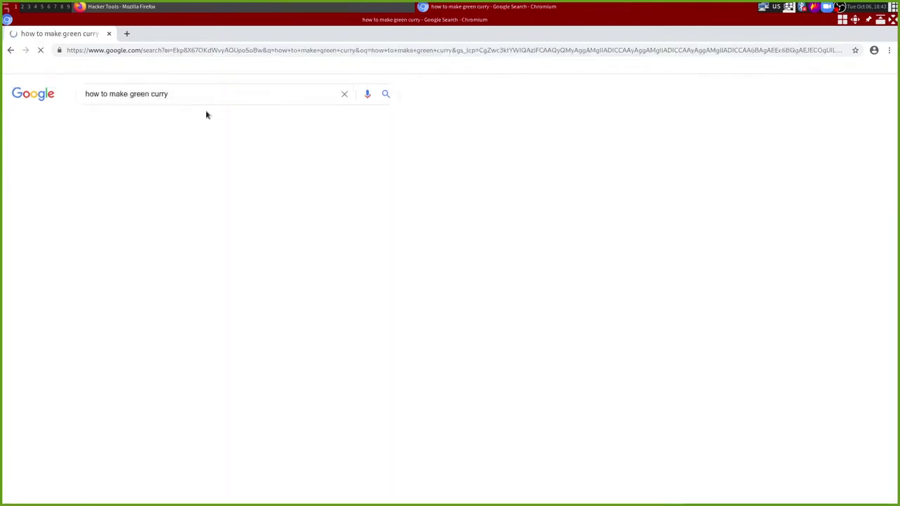
- Scroll to the bottom of the results, open page 2, and scroll through it
scroll(225, 141, "down", 3)
scroll(225, 141, "down", 15)
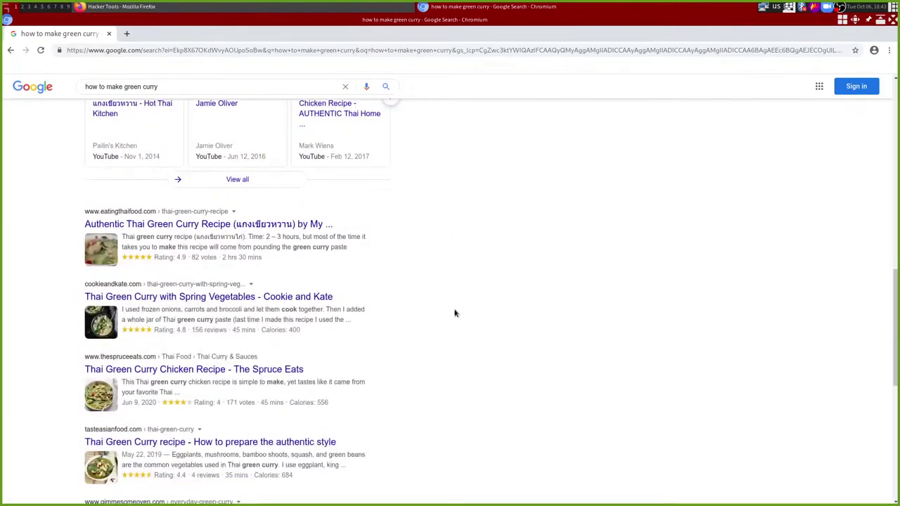
scroll(434, 419, "down", 9)
scroll(337, 387, "down", 2)
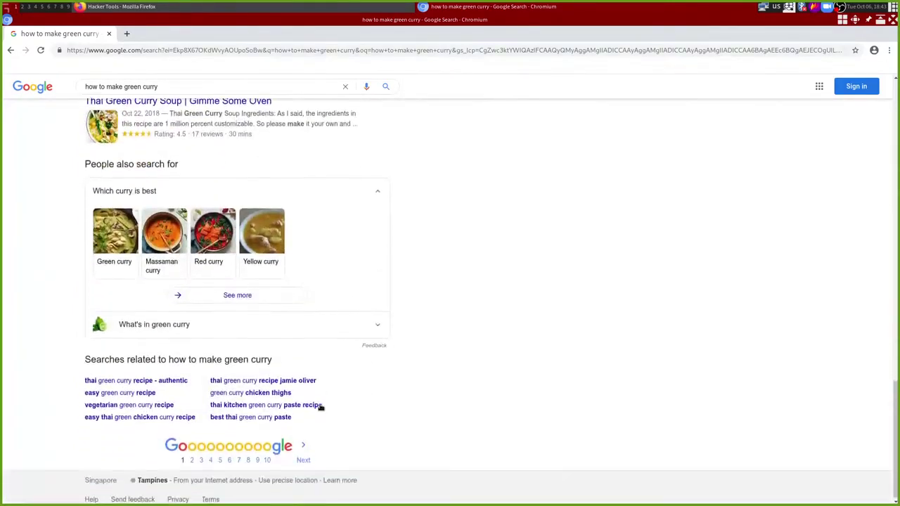
left_click(314, 456)
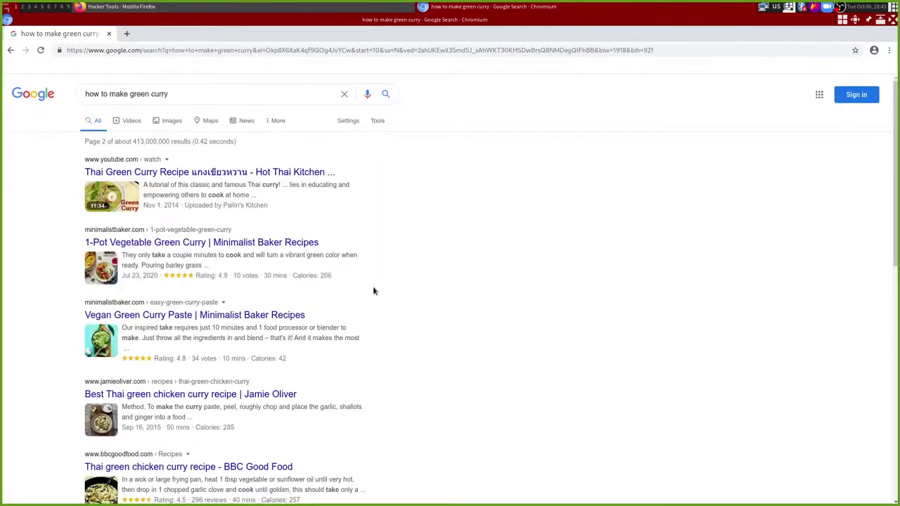
scroll(373, 291, "down", 4)
scroll(375, 292, "up", 4)
scroll(375, 292, "down", 5)
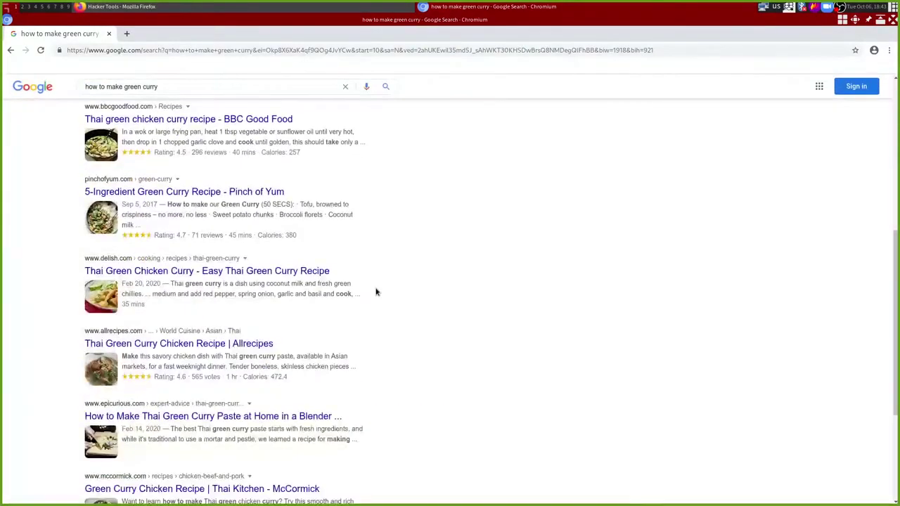
scroll(375, 292, "up", 5)
- Add 'chicken' to the query and search 'how to make green chicken curry'
left_click(148, 93)
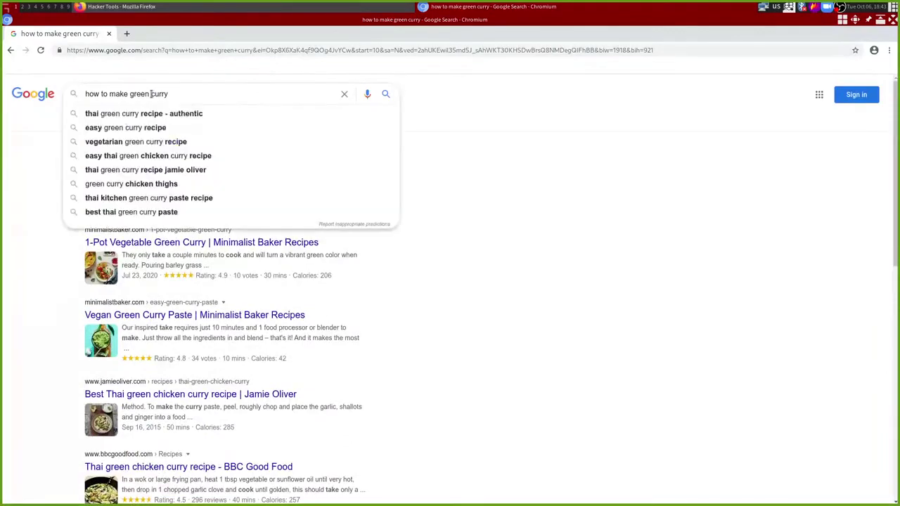
type("chicken c")
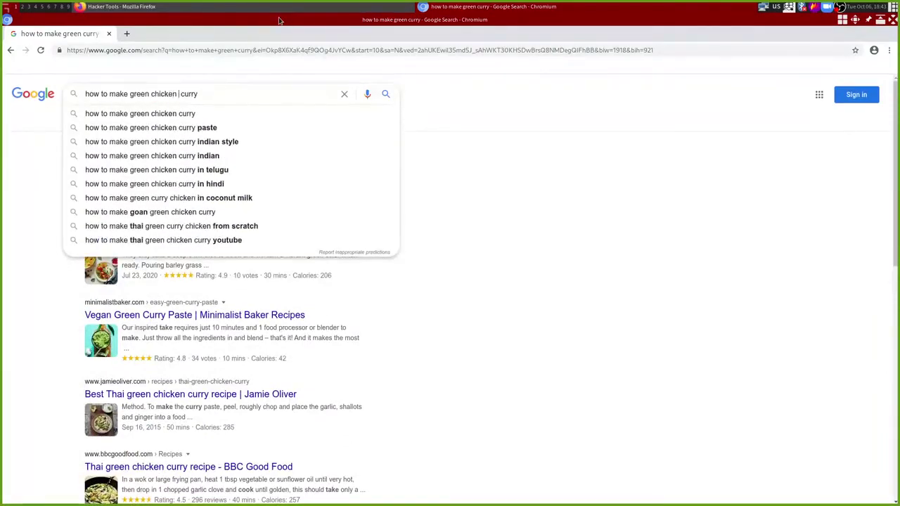
key("Return")
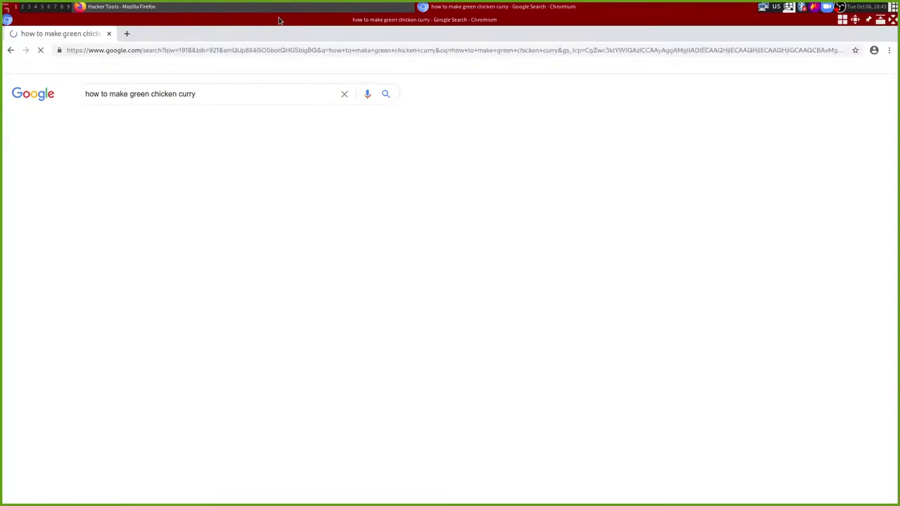
scroll(410, 220, "down", 3)
scroll(410, 218, "down", 2)
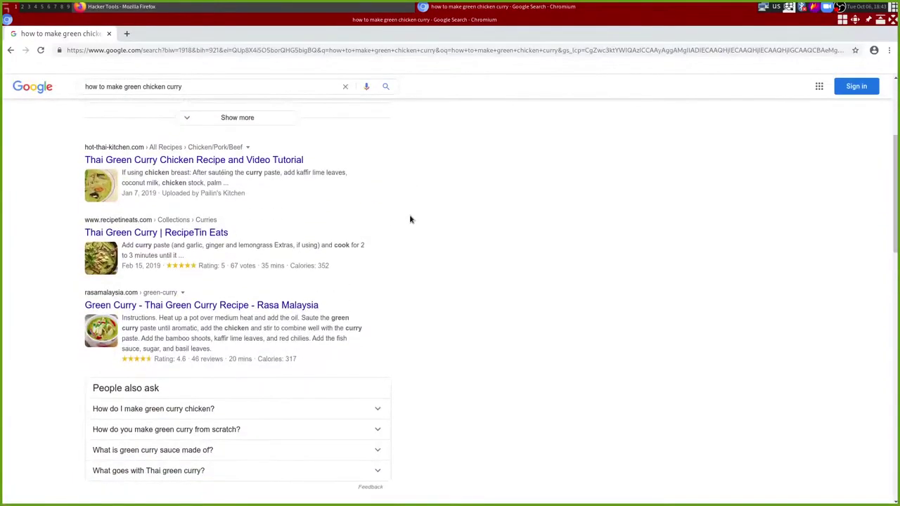
scroll(285, 280, "up", 3)
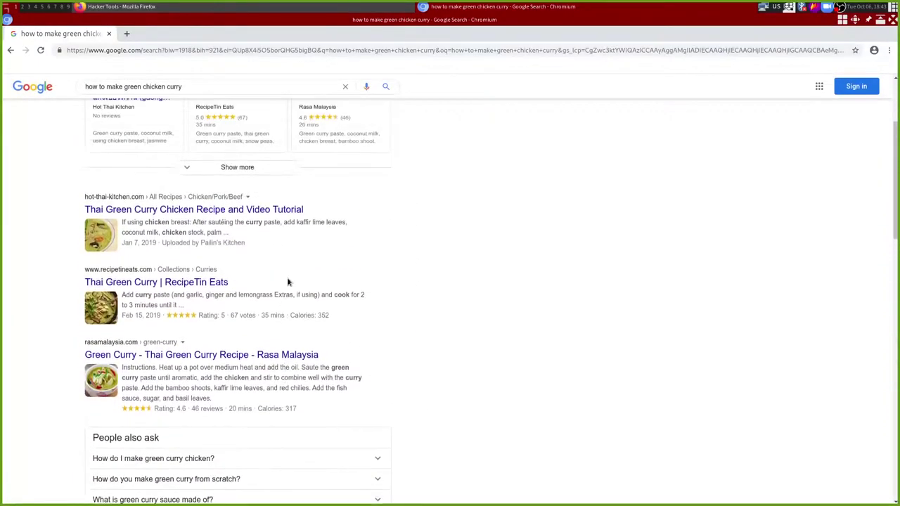
scroll(307, 263, "down", 10)
scroll(312, 271, "down", 2)
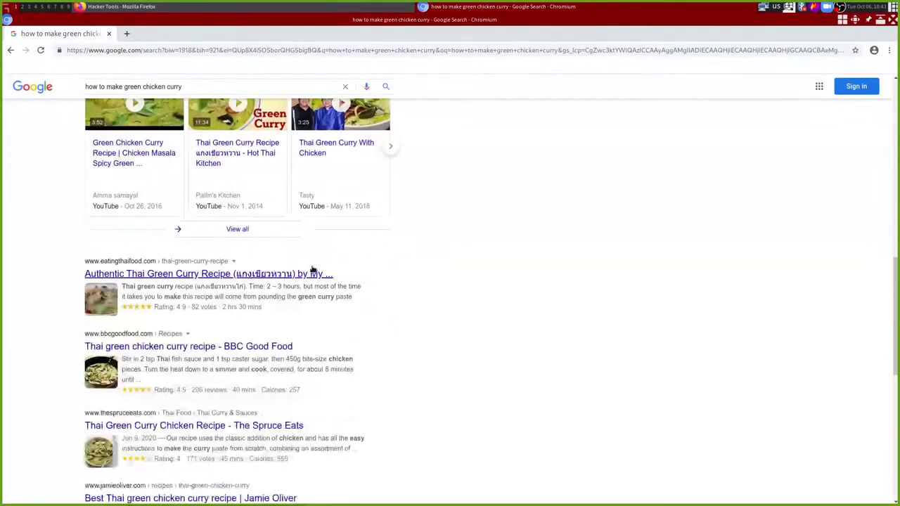
scroll(311, 274, "up", 5)
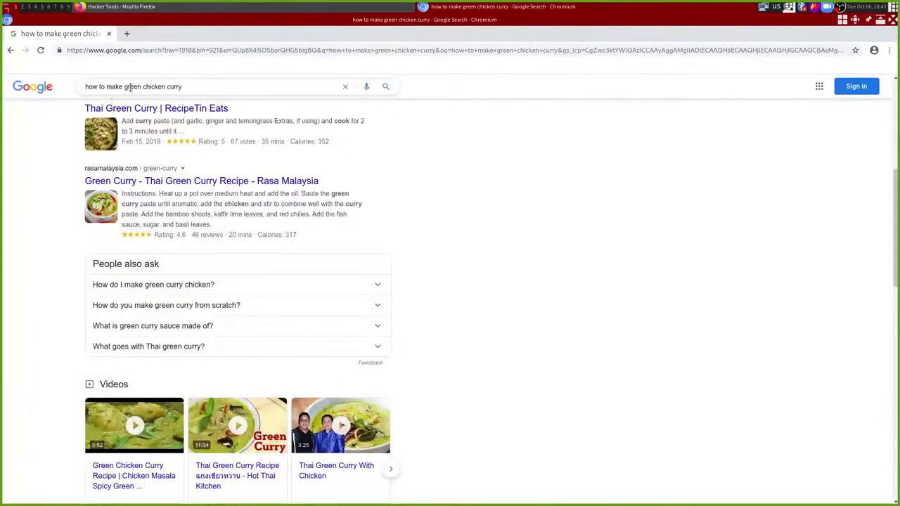
- Highlight the Rasa Malaysia and RecipeTin snippets and the word 'chicken' in the query
left_click(177, 88)
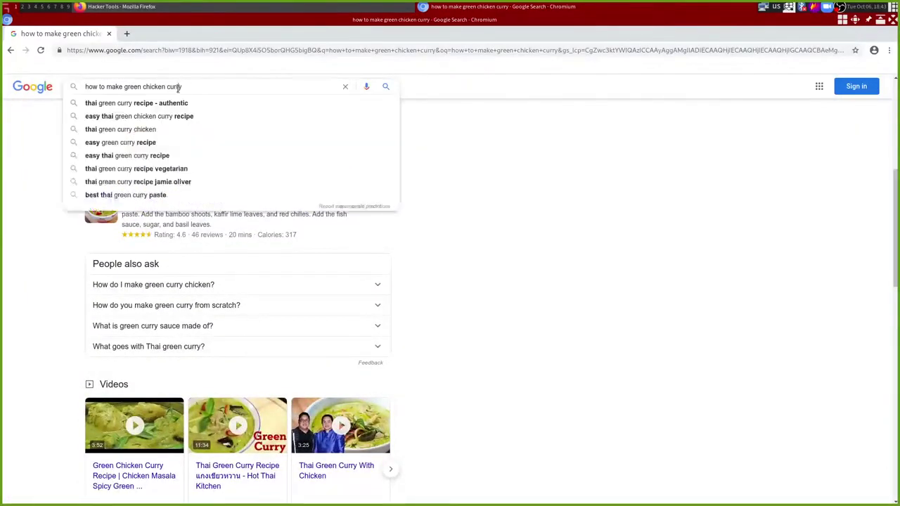
left_click(320, 222)
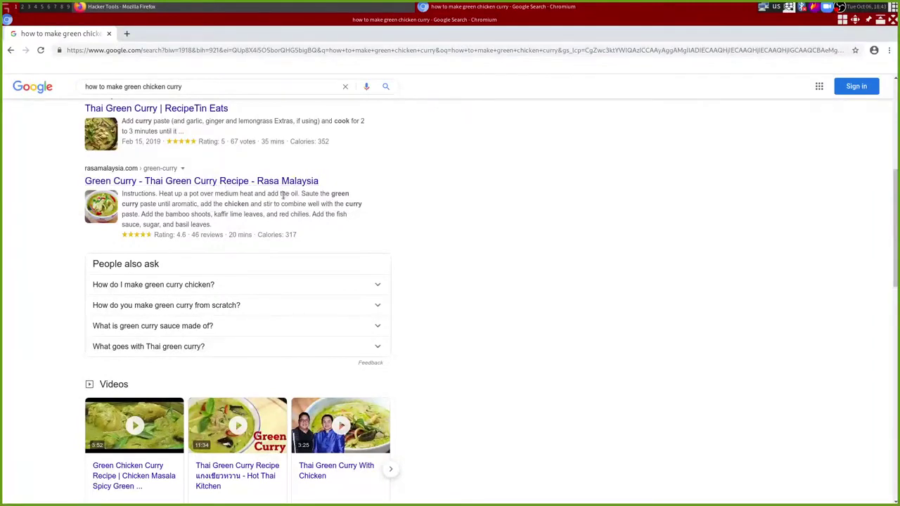
triple_click(231, 213)
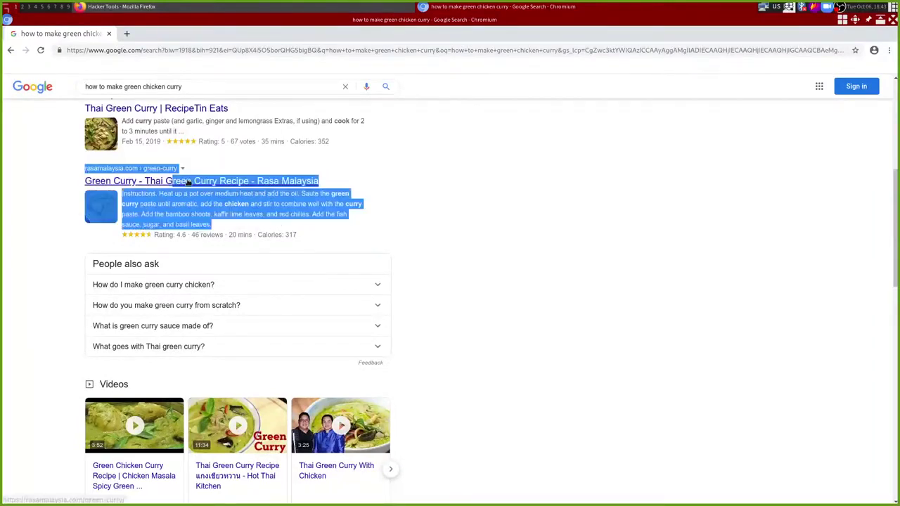
left_click(232, 213)
scroll(250, 205, "up", 1)
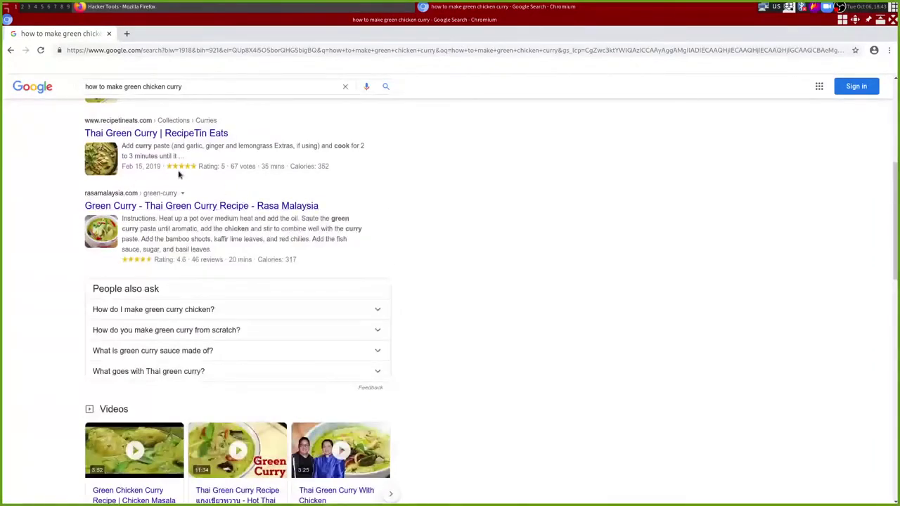
double_click(322, 167)
triple_click(323, 167)
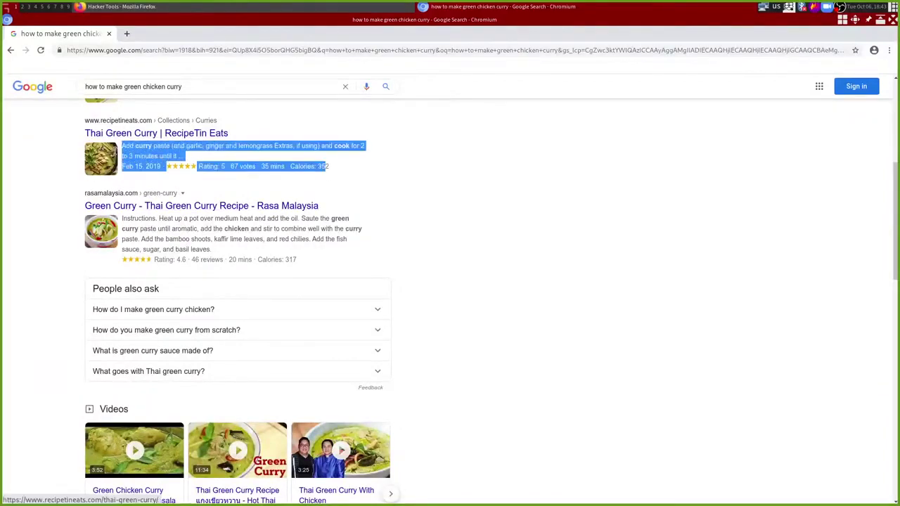
left_click(322, 168)
double_click(154, 86)
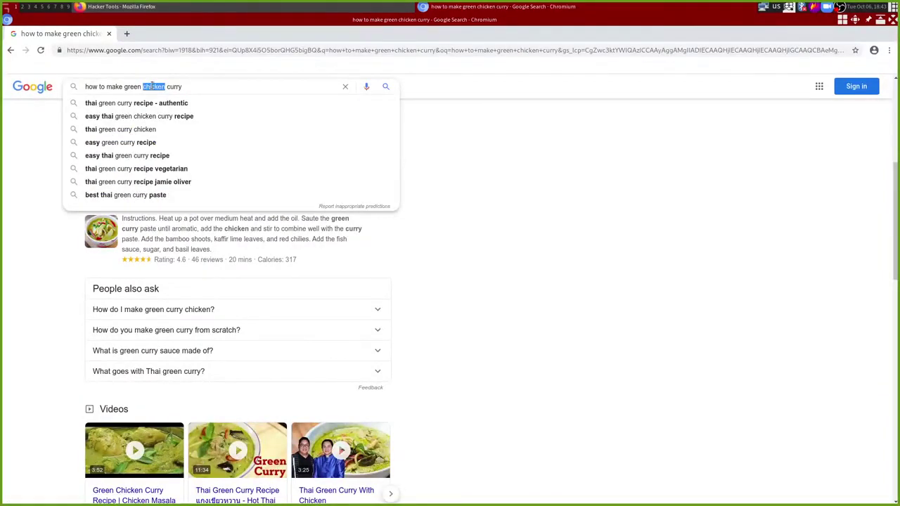
left_click(145, 86)
left_click(572, 190)
scroll(330, 177, "up", 1)
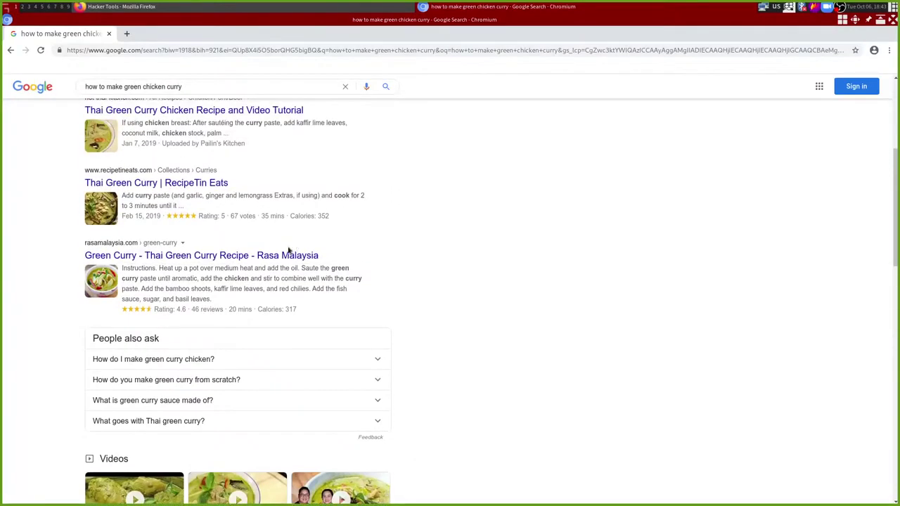
left_click(125, 86)
- Search how to make "green chicken curry" with the phrase in quotes
type("\"")
left_click(265, 90)
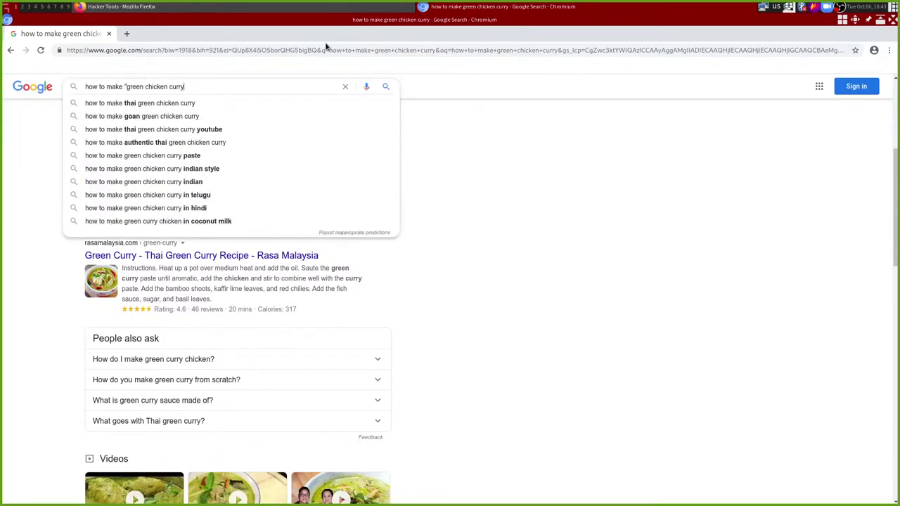
type("\"")
key("Return")
scroll(291, 147, "down", 1)
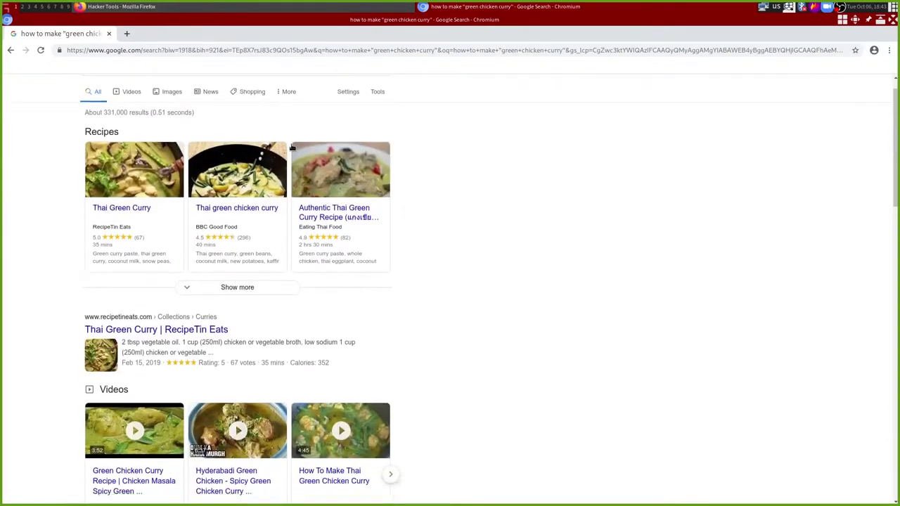
scroll(292, 146, "up", 1)
- Tile Chromium beside the slide, point out the quoted X, and skim the results
key("super+Up")
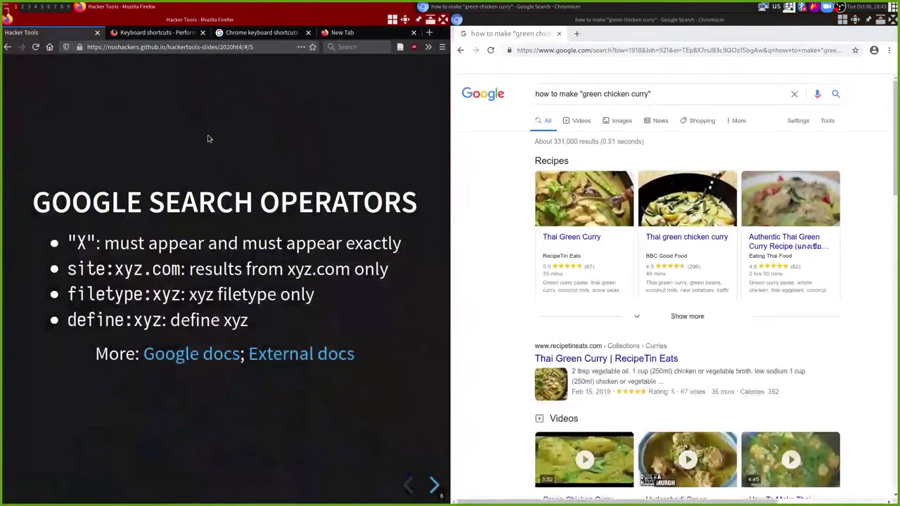
left_click_drag(89, 244, 67, 244)
left_click(130, 170)
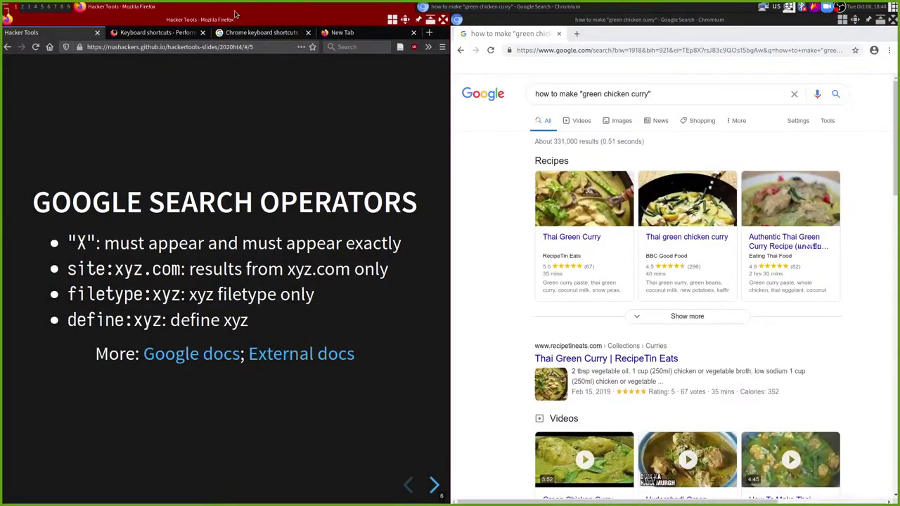
key("super+Up")
scroll(243, 263, "down", 1)
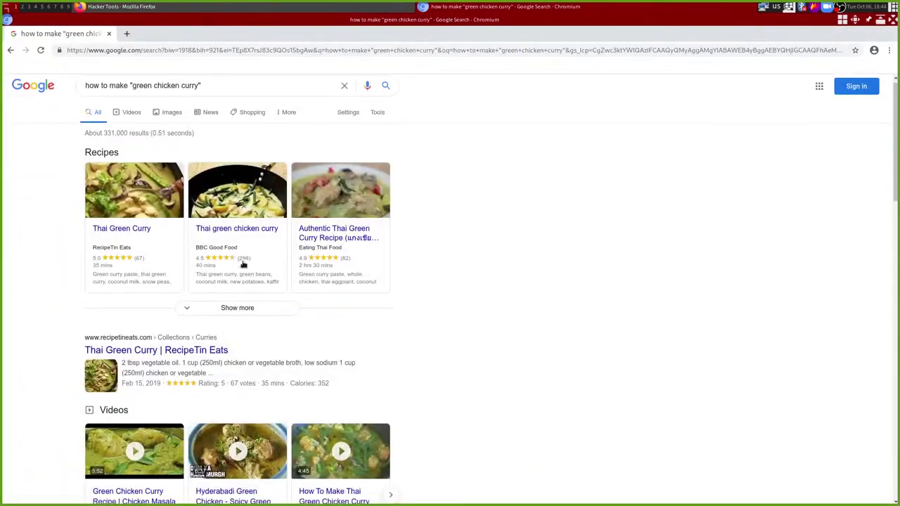
scroll(242, 264, "down", 8)
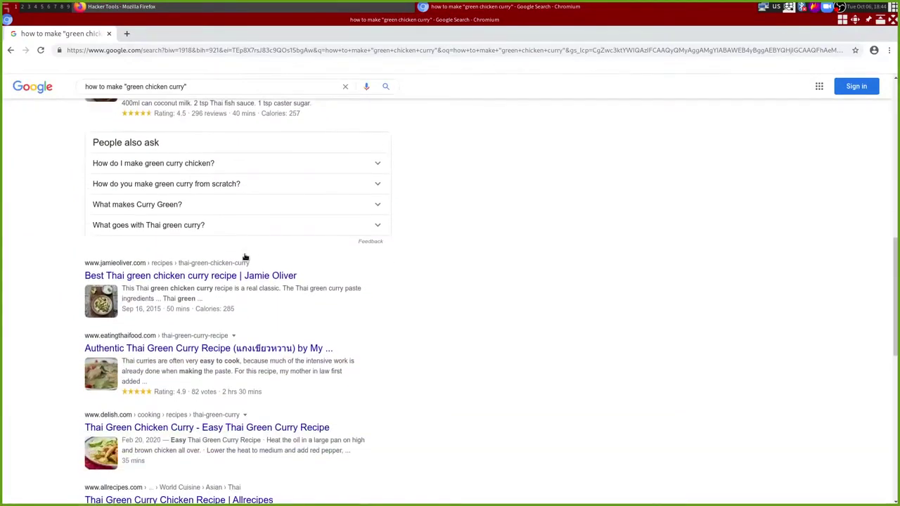
scroll(245, 257, "down", 2)
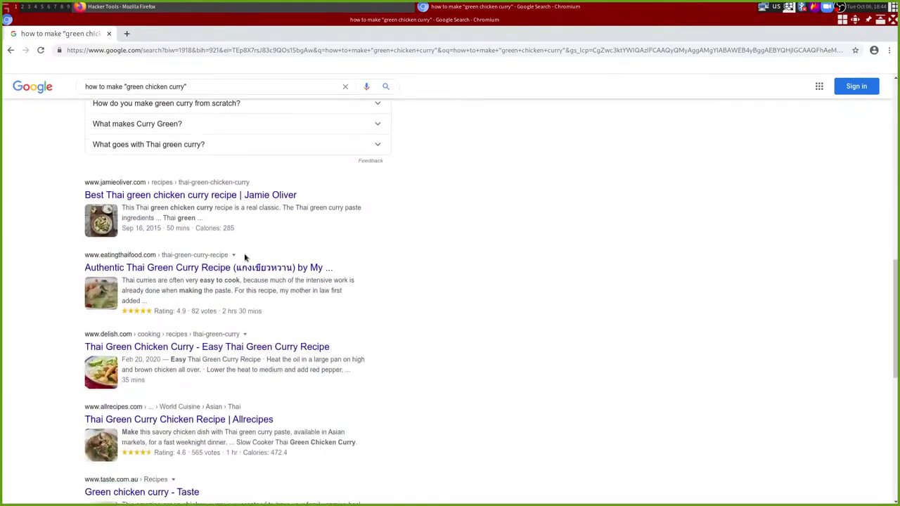
scroll(244, 258, "down", 3)
scroll(245, 257, "down", 1)
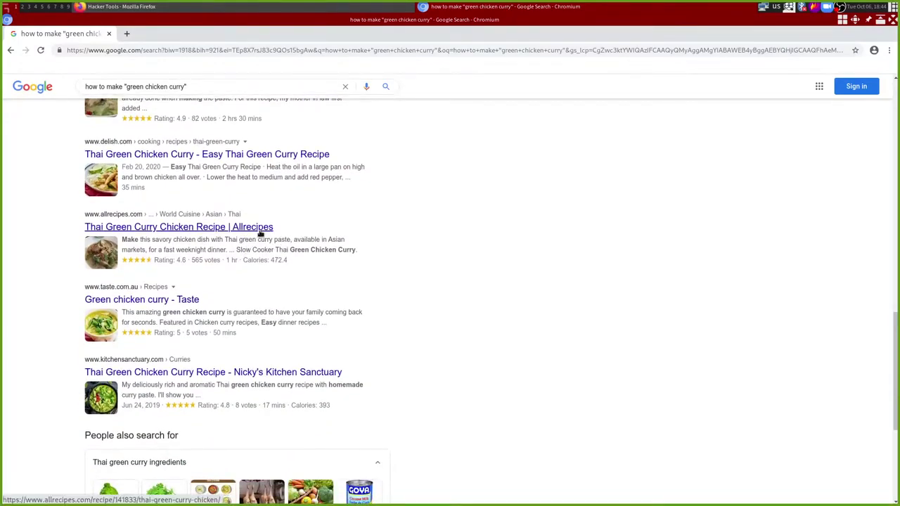
key("super+f")
key("super+f")
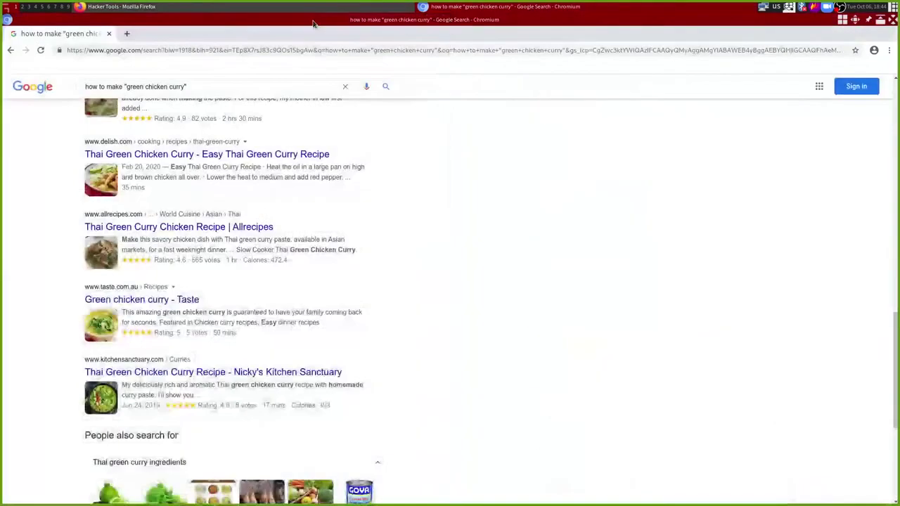
scroll(295, 222, "down", 2)
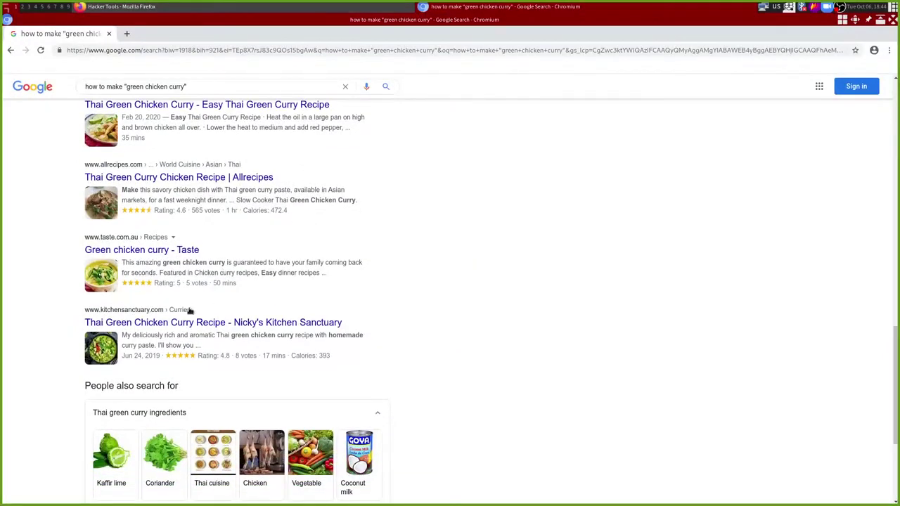
scroll(211, 288, "up", 6)
scroll(214, 283, "up", 3)
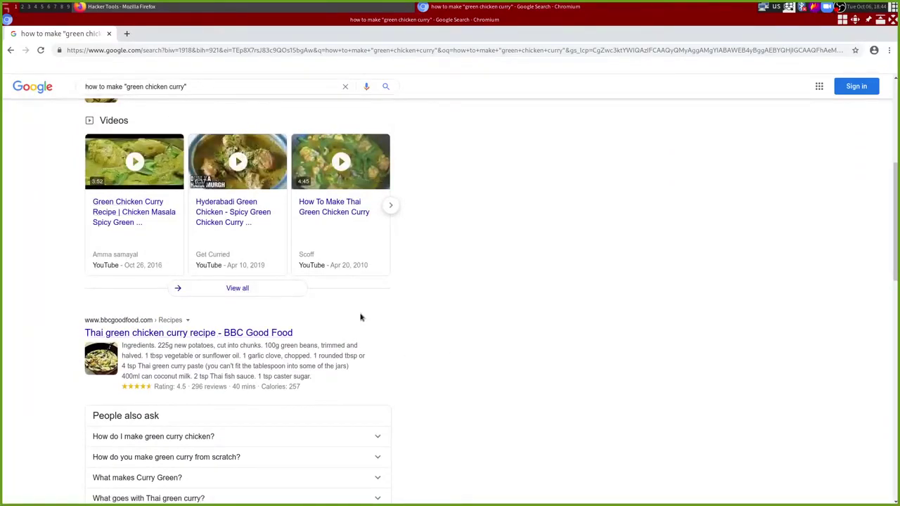
scroll(358, 316, "up", 4)
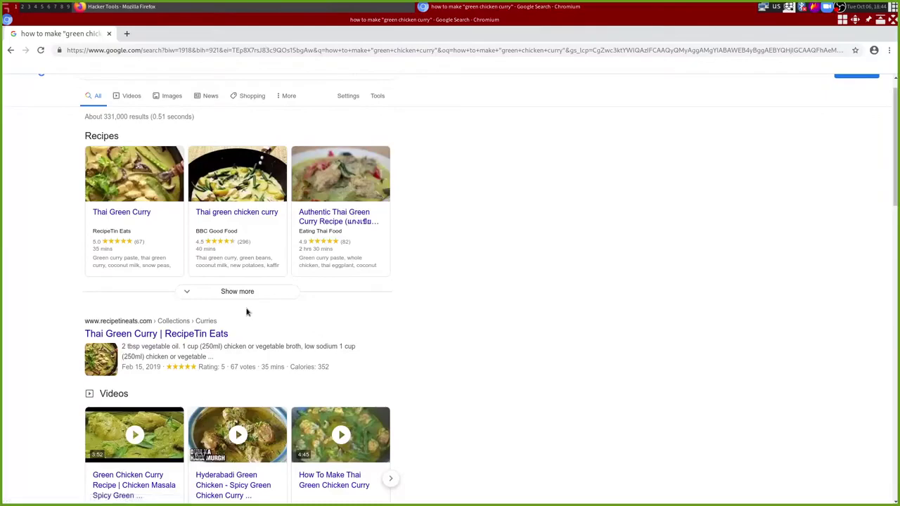
scroll(246, 311, "up", 1)
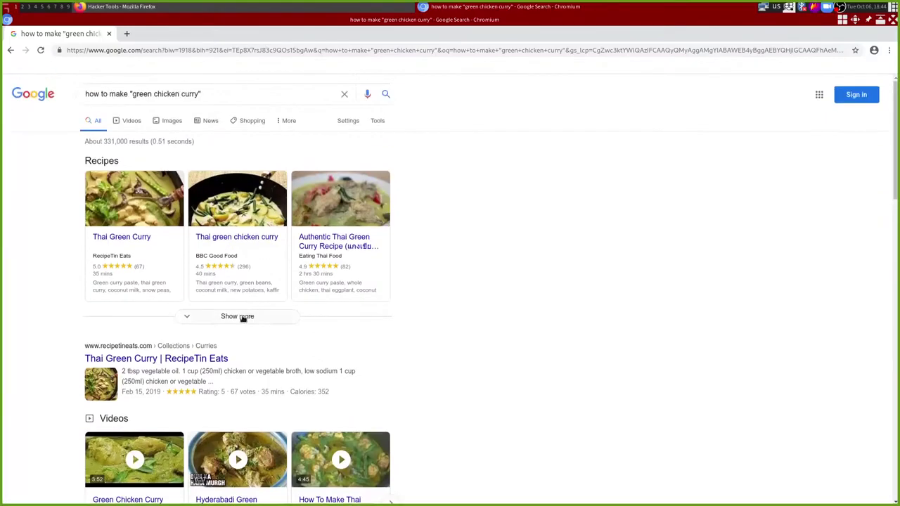
- Open the RecipeTin Eats result in a new tab, highlight 'chicken', then close it
middle_click(197, 359)
left_click(169, 33)
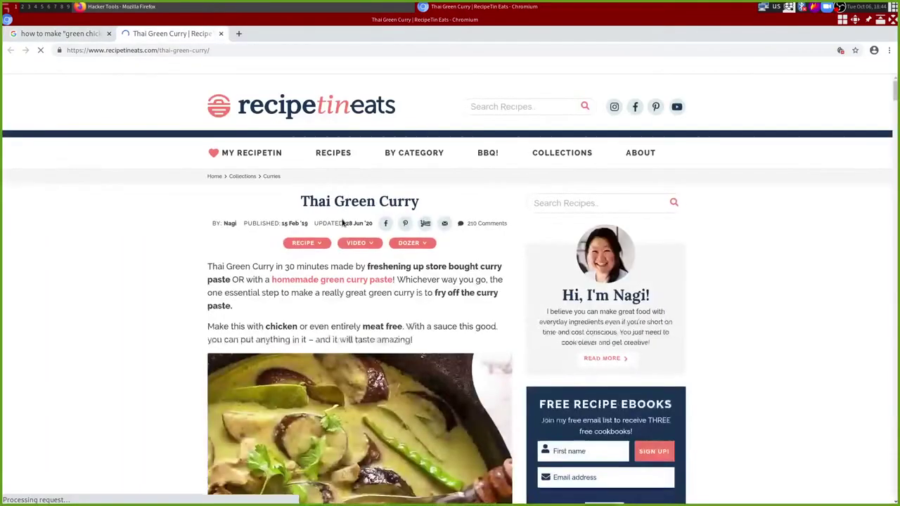
double_click(281, 326)
key("ctrl+w")
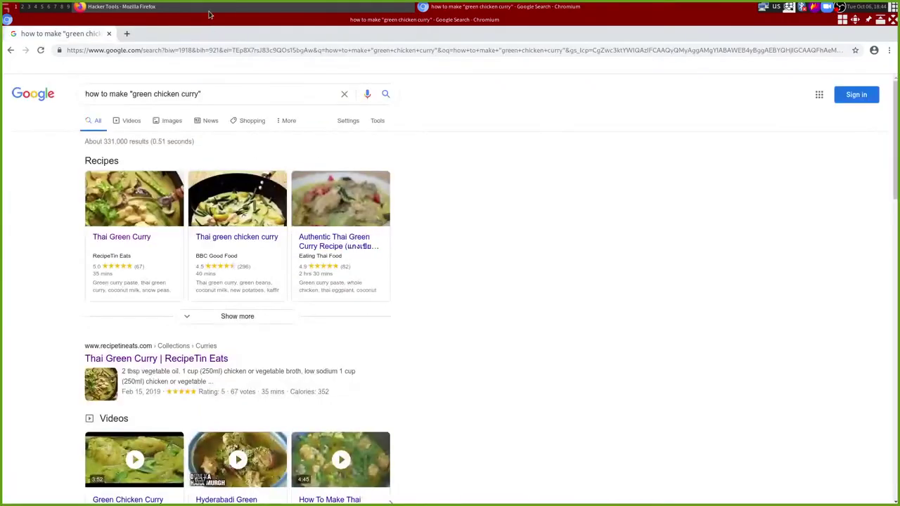
key("super+e")
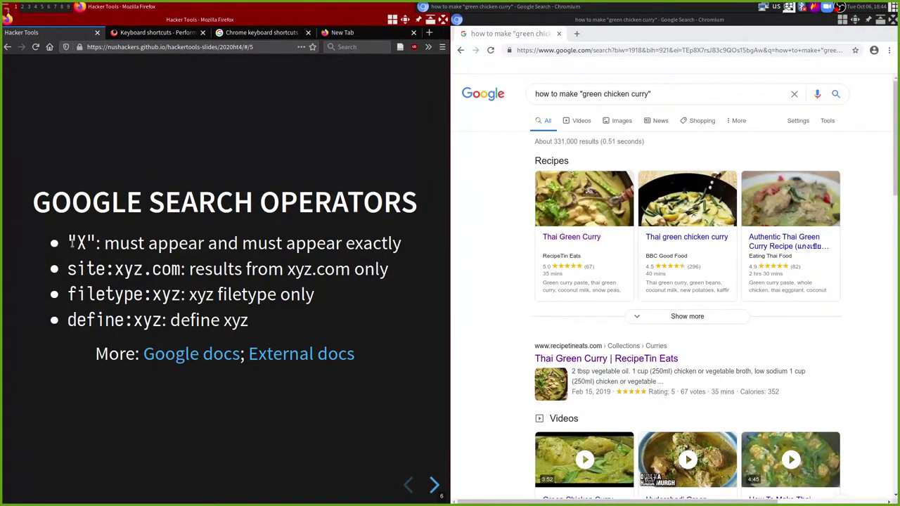
- Delete 'how to make' and search only the exact phrase "green chicken curry"
left_click_drag(75, 242, 205, 243)
left_click(90, 241)
left_click(340, 246)
left_click(580, 93)
key("shift+Home")
key("BackSpace")
key("Return")
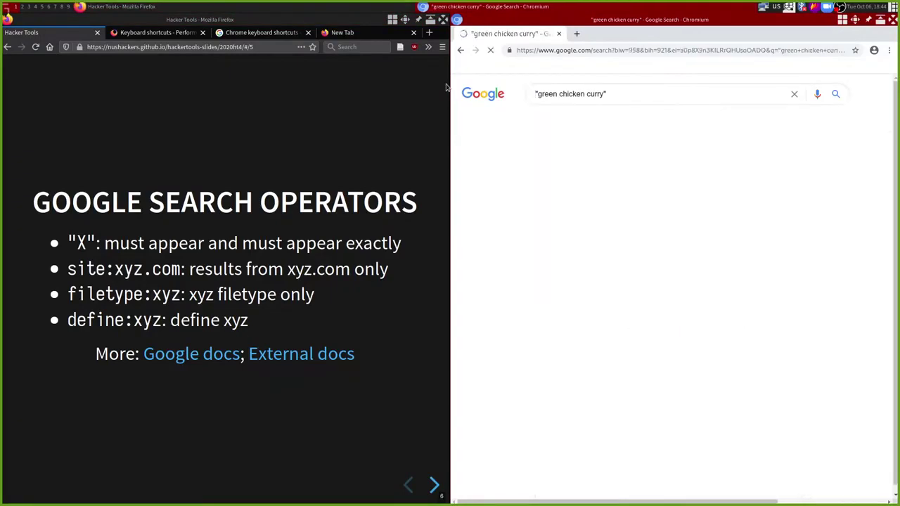
scroll(702, 211, "down", 3)
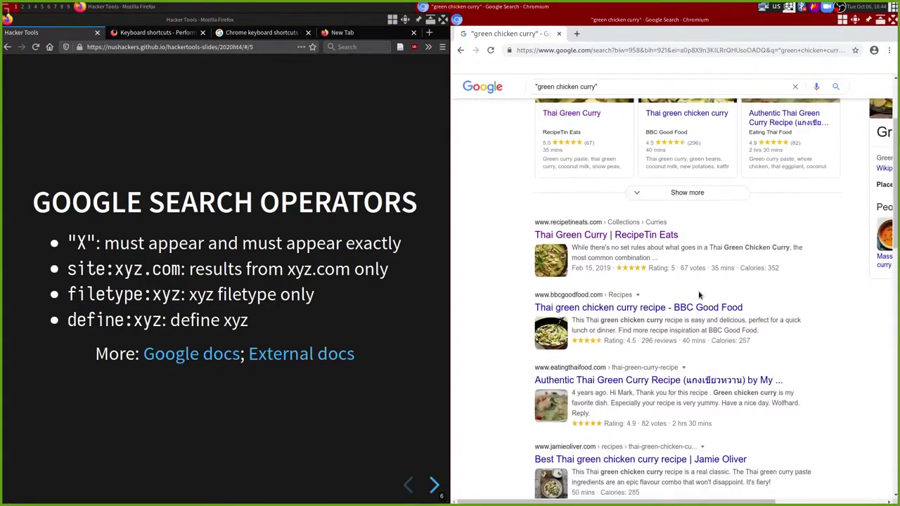
scroll(699, 295, "down", 1)
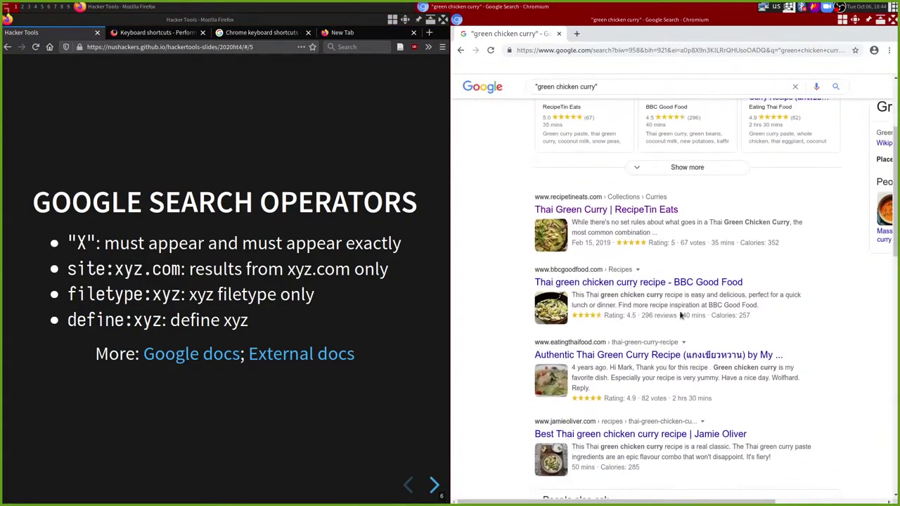
- Clear the search box and go to page 2 of the results
left_click(612, 85)
key("ctrl+a")
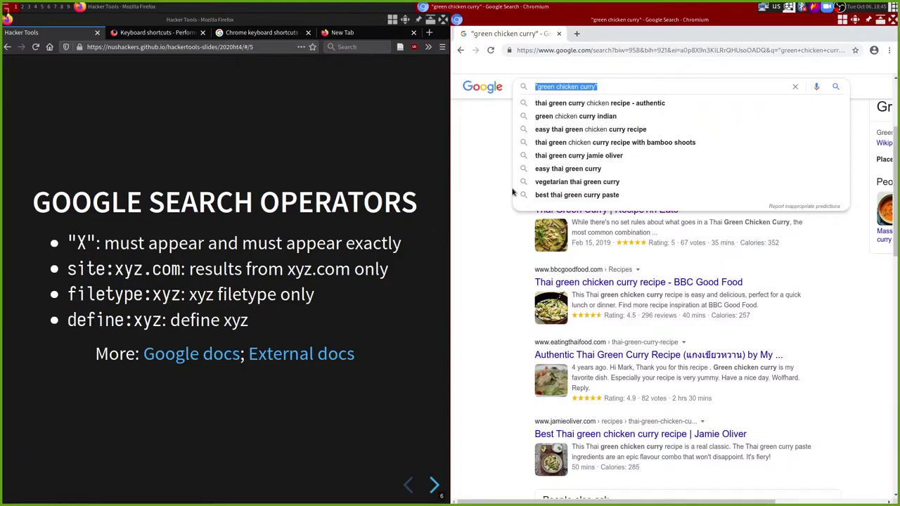
left_click(496, 216)
left_click(650, 83)
key("BackSpace")
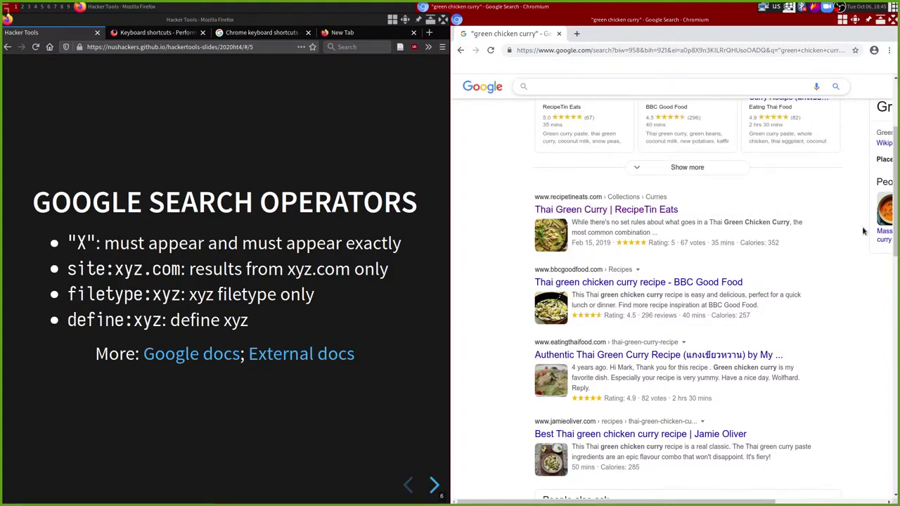
scroll(865, 255, "down", 3)
scroll(865, 255, "down", 7)
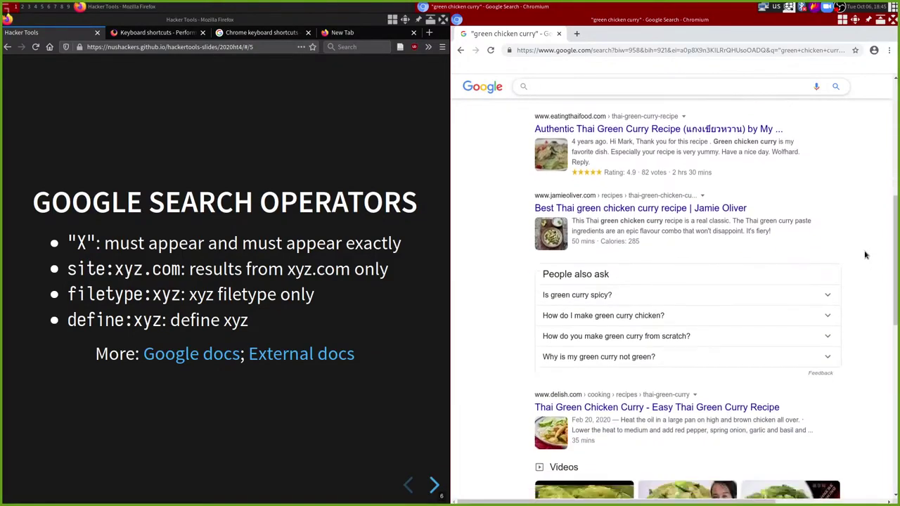
scroll(866, 255, "down", 7)
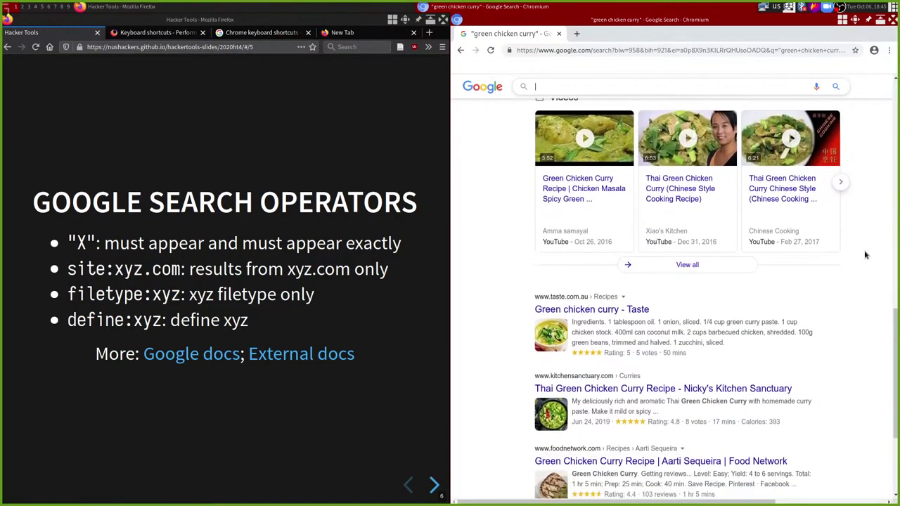
scroll(865, 255, "down", 3)
scroll(865, 255, "down", 1)
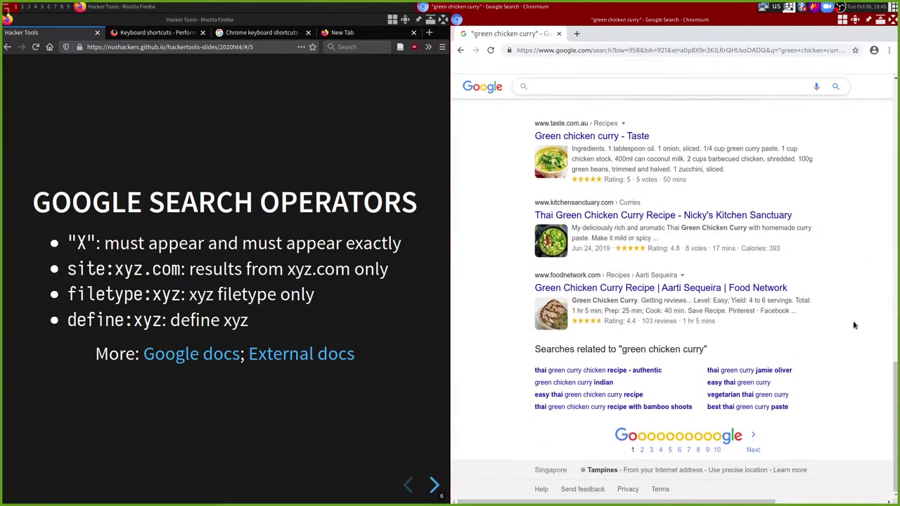
left_click(759, 444)
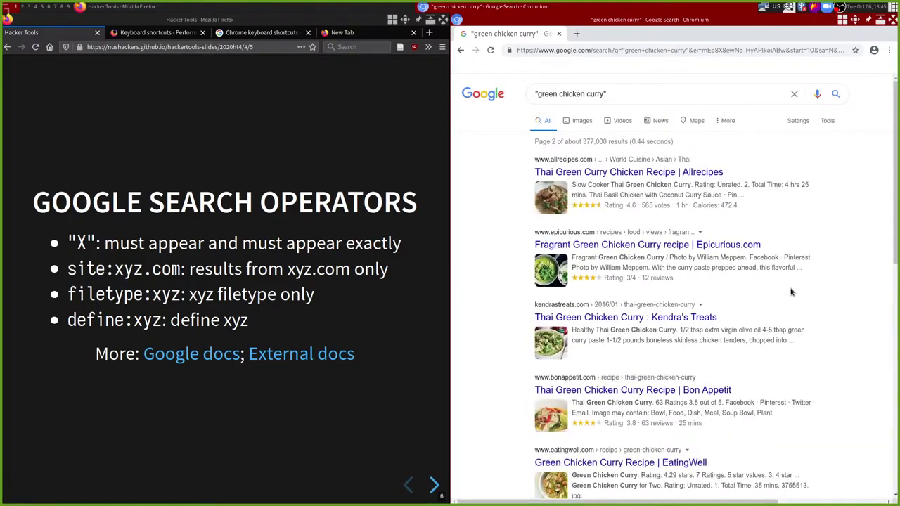
- Highlight the quoted green chicken curry phrase in the query on page 2
scroll(790, 292, "down", 1)
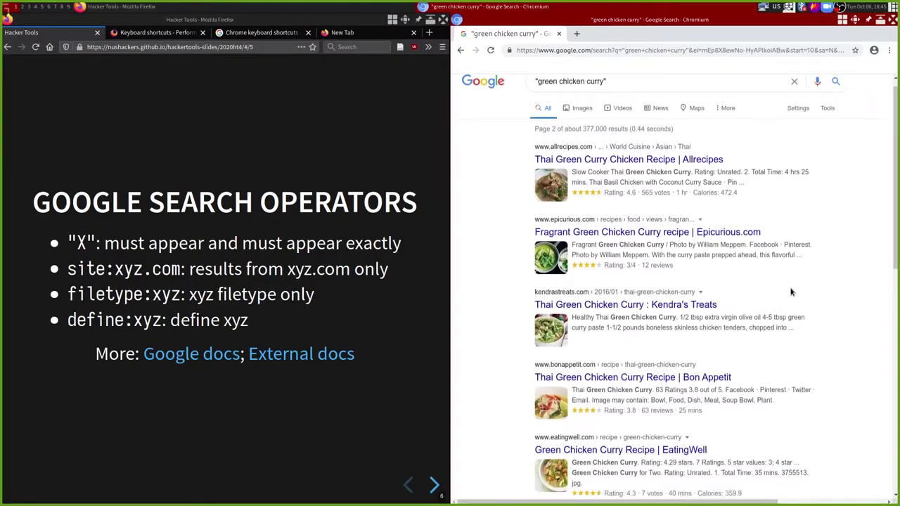
scroll(793, 288, "up", 1)
scroll(795, 284, "down", 5)
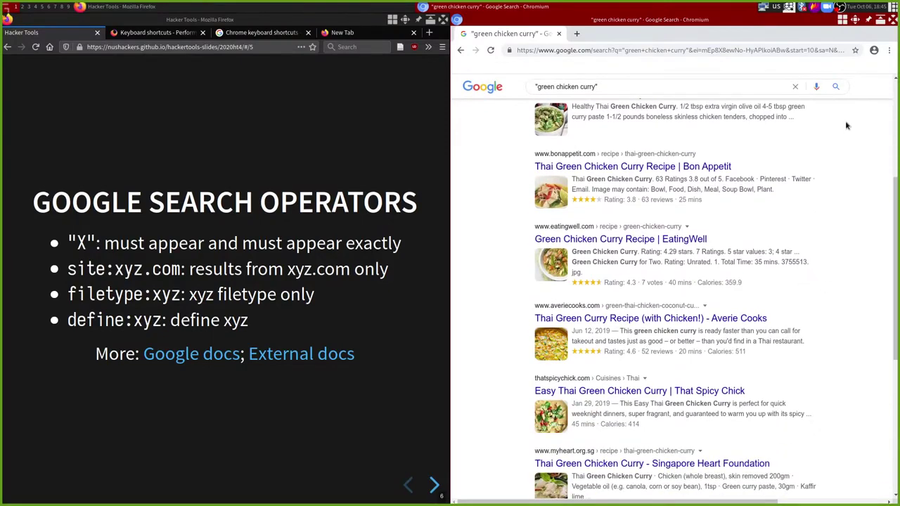
scroll(818, 238, "up", 5)
left_click(622, 93)
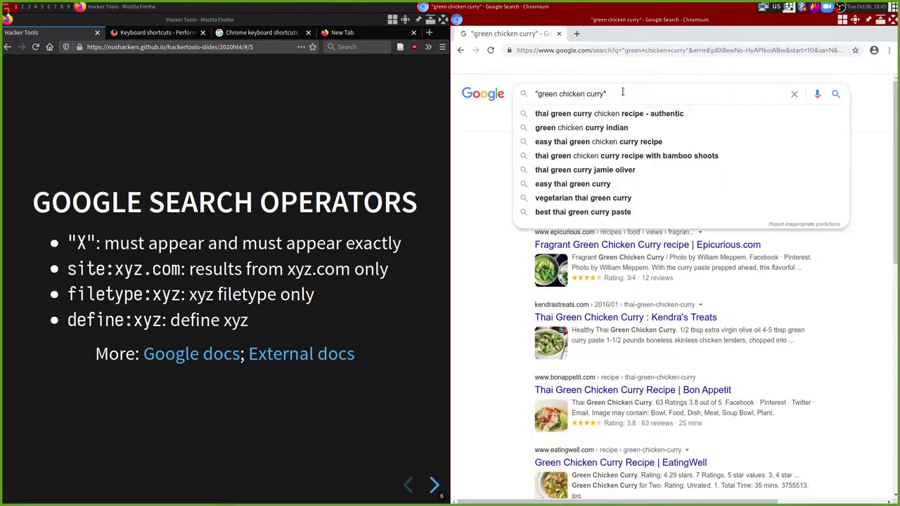
left_click_drag(622, 91, 528, 92)
left_click(531, 92)
left_click_drag(539, 94, 594, 93)
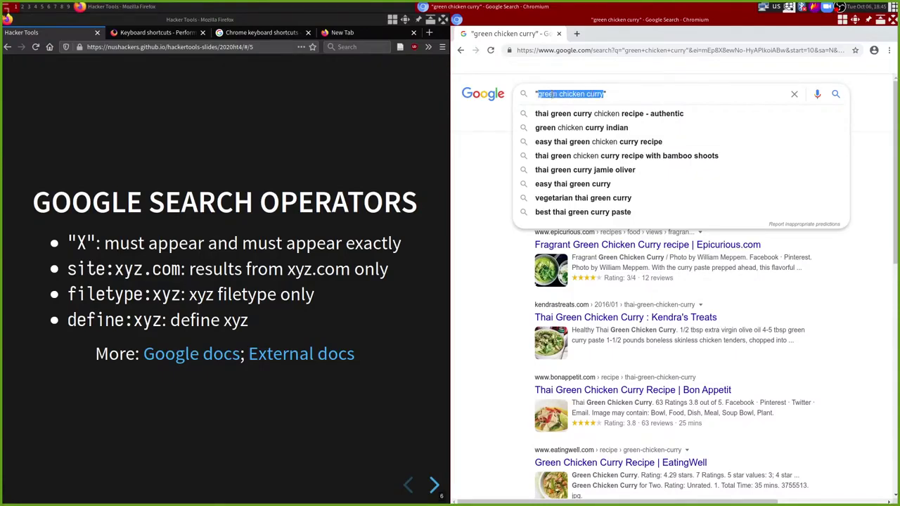
left_click(623, 92)
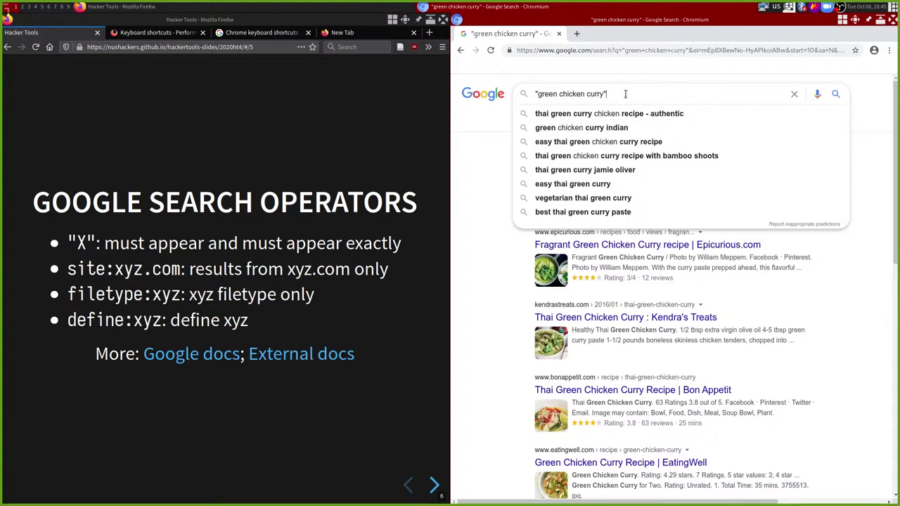
- Select the whole "green chicken curry" query and delete it
left_click(499, 334)
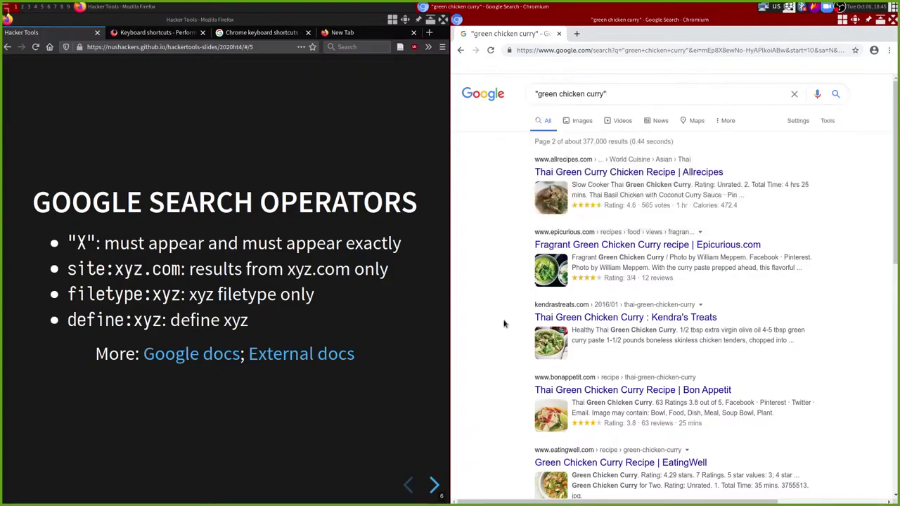
left_click(617, 88)
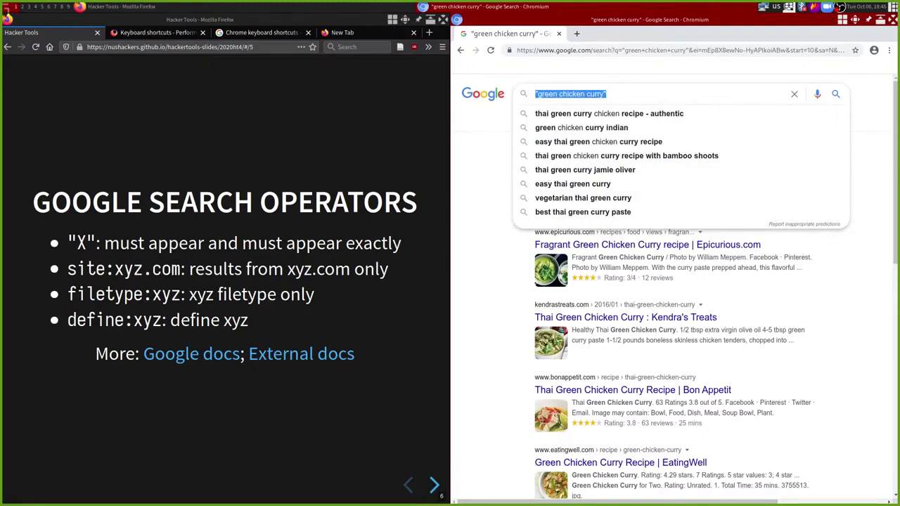
left_click(482, 203)
left_click(655, 93)
key("BackSpace")
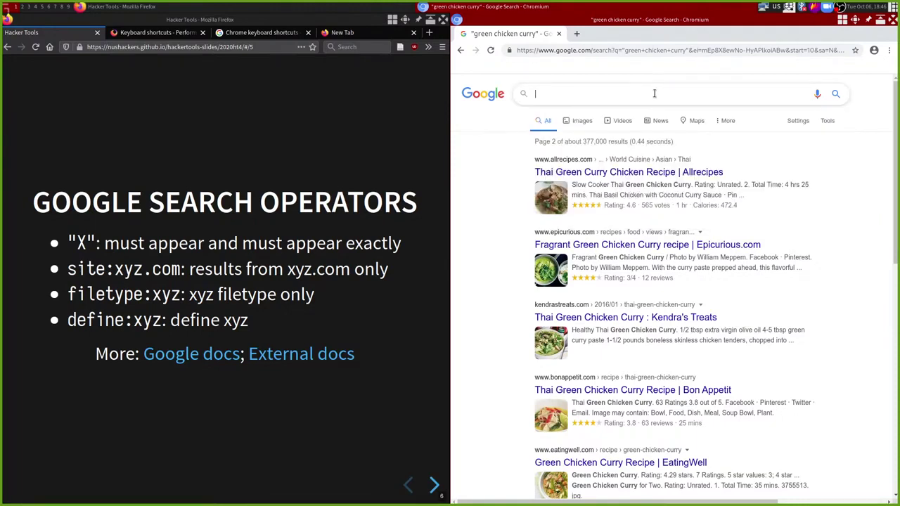
- Point out the site:xyz.com operator on the slide
left_click_drag(68, 270, 182, 270)
left_click(155, 271)
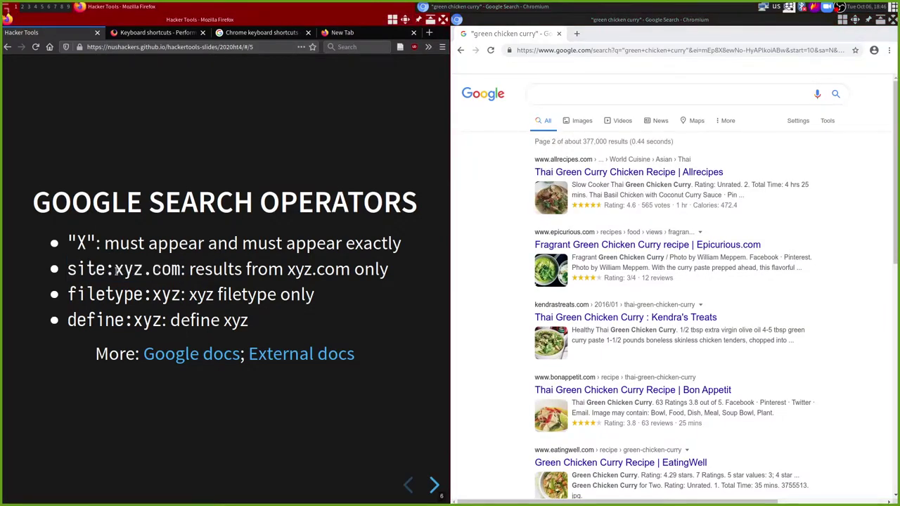
double_click(83, 270)
left_click(622, 90)
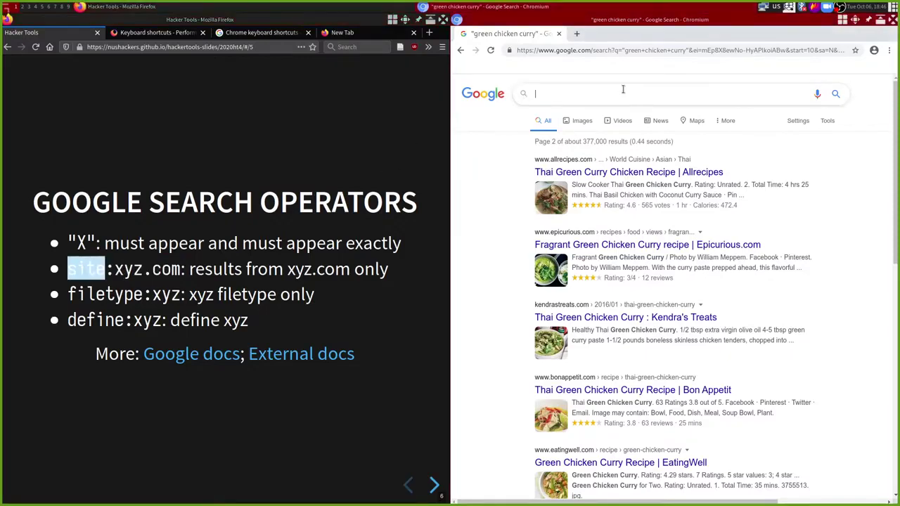
type("site:")
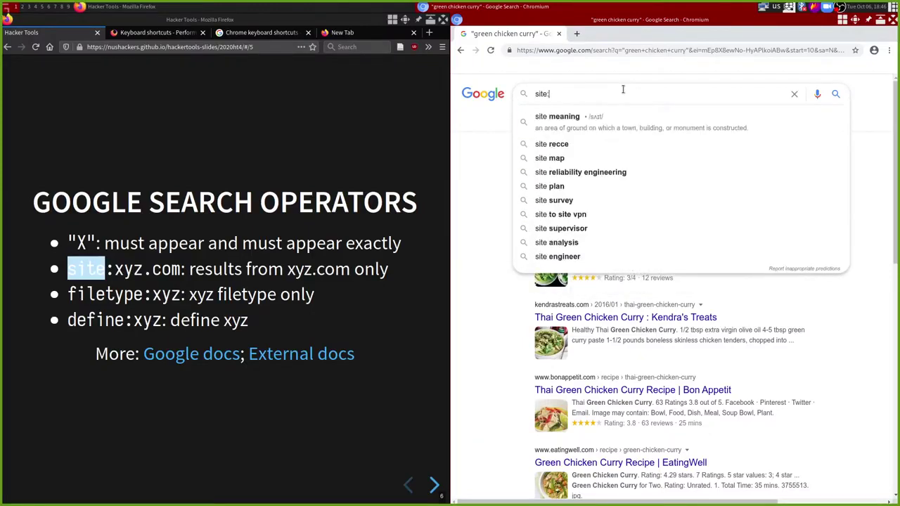
- Search site:reddit.com/r/singapore best ramen and skim the roughly 645 results
type("reddit.com ")
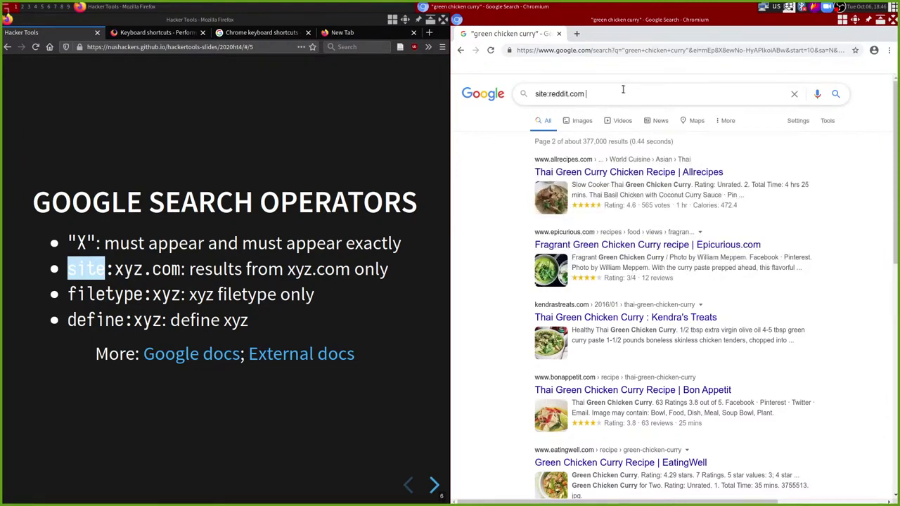
type("/r/singapore best ramen")
key("Return")
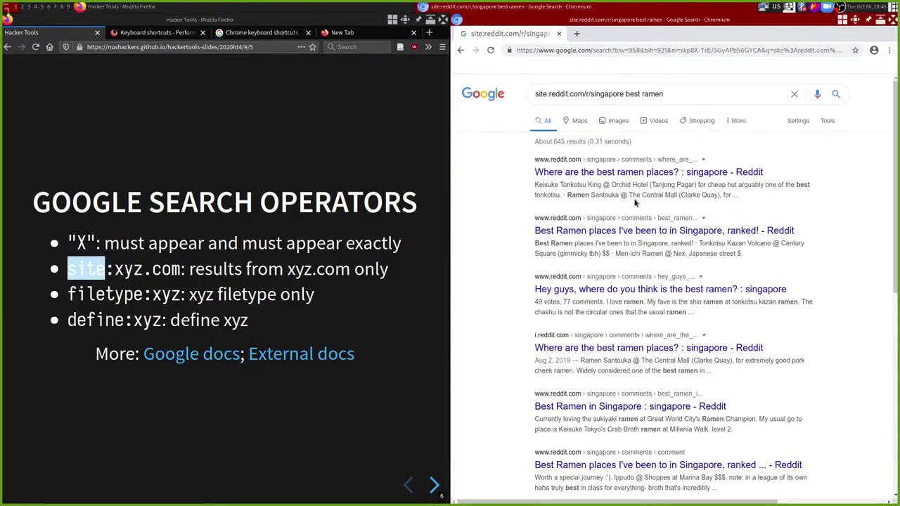
scroll(587, 193, "down", 1)
scroll(588, 192, "up", 1)
scroll(592, 191, "down", 1)
scroll(594, 189, "up", 1)
scroll(596, 176, "down", 1)
scroll(596, 168, "up", 1)
- Highlight the site:, reddit.com and /r/singapore parts of the query
double_click(605, 92)
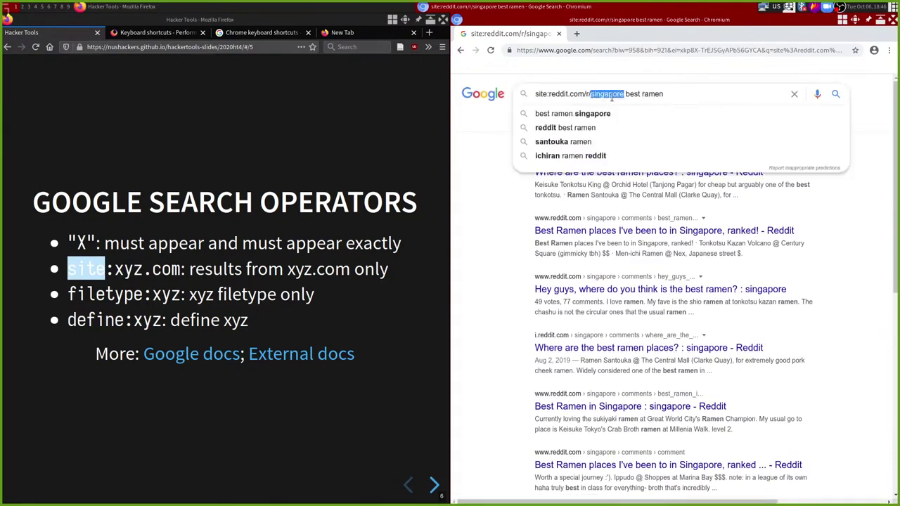
left_click(535, 92, "shift")
left_click(590, 94)
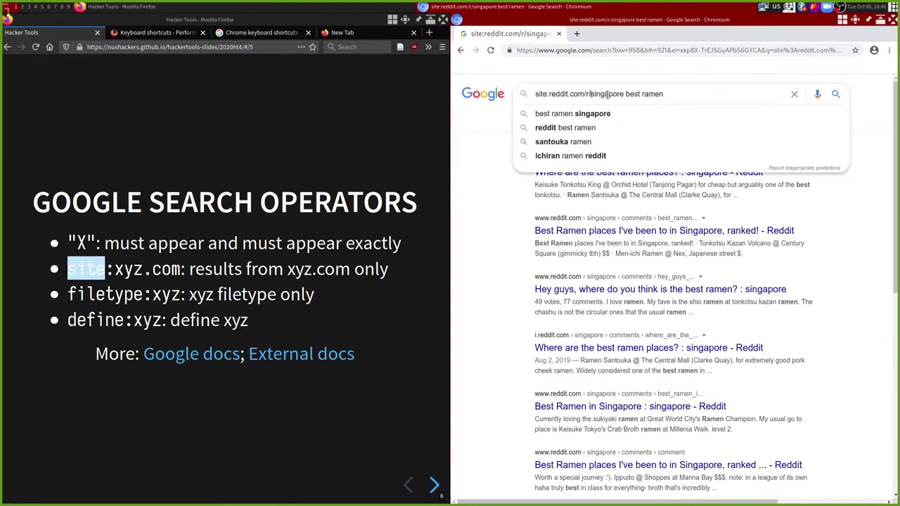
left_click(471, 278)
double_click(551, 94)
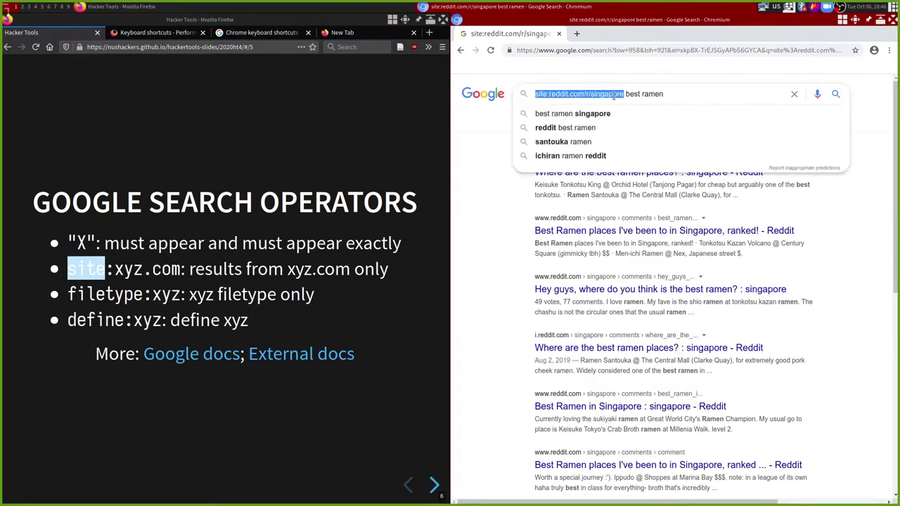
left_click(598, 94)
double_click(583, 94)
left_click(563, 94)
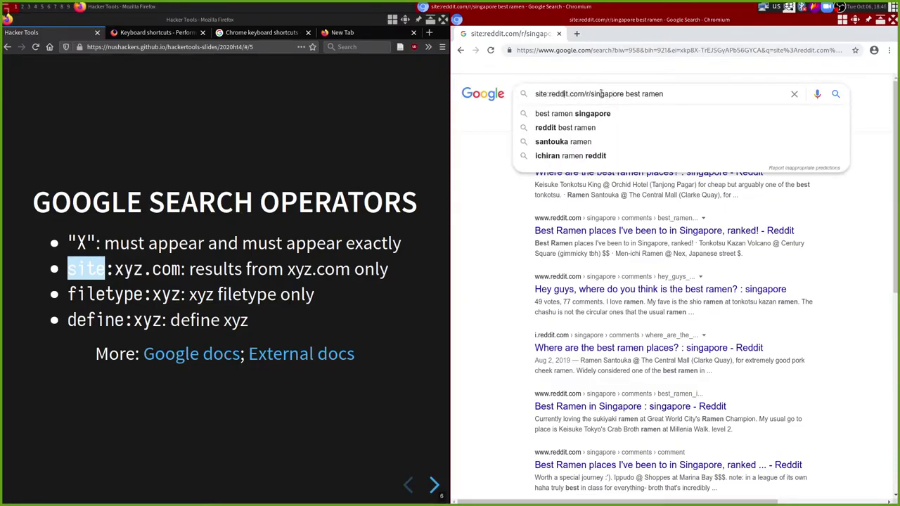
left_click_drag(584, 93, 606, 93)
scroll(509, 254, "down", 4)
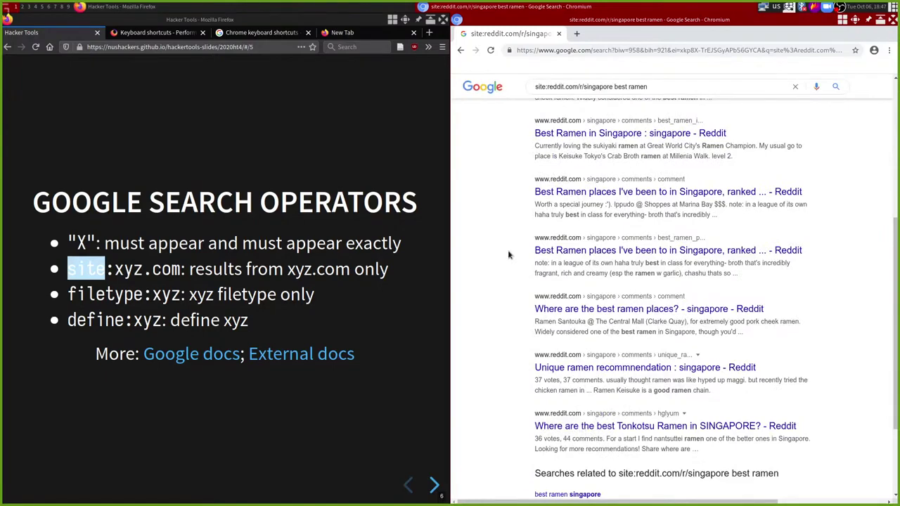
scroll(509, 255, "down", 3)
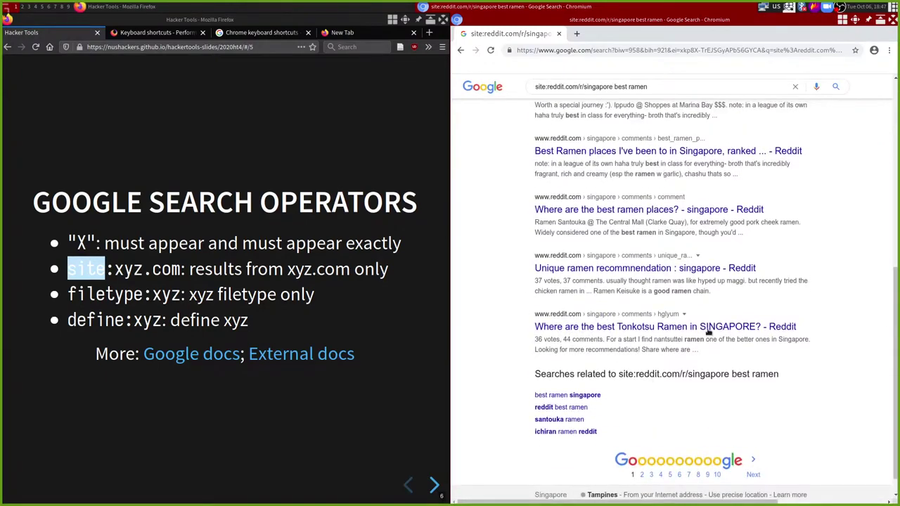
scroll(630, 309, "up", 2)
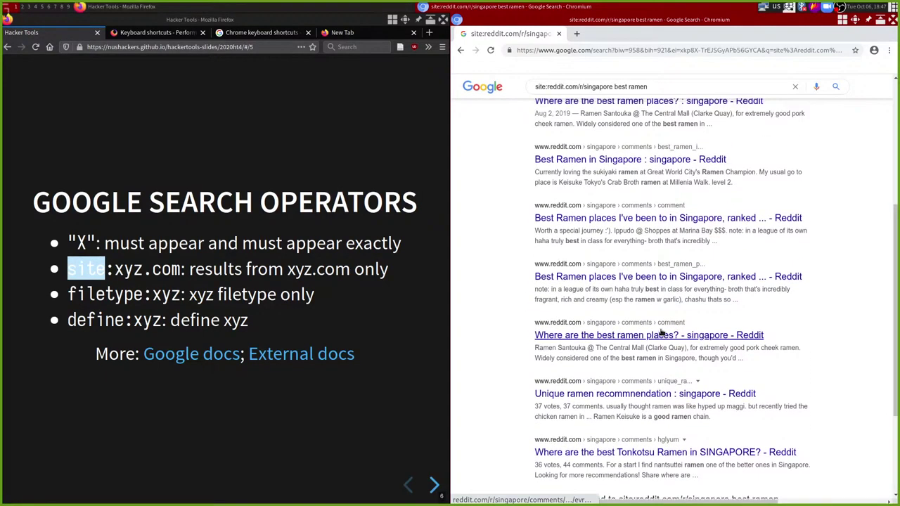
scroll(661, 332, "up", 4)
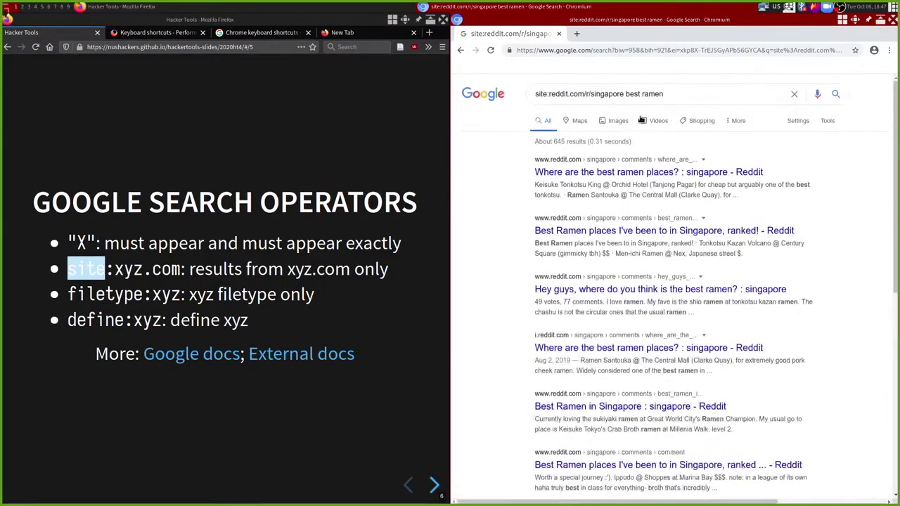
left_click(625, 94)
- Search (site:reddit.com/r/singapore OR site:voat.co) best ramen
key("Escape")
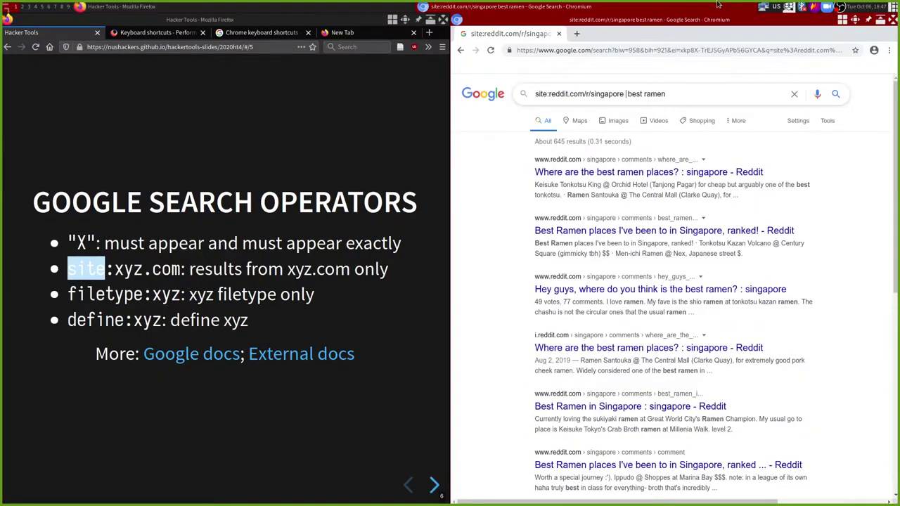
type("(")
key("End")
key("ctrl+Left")
key("ctrl+Left")
key("Left")
type("OR")
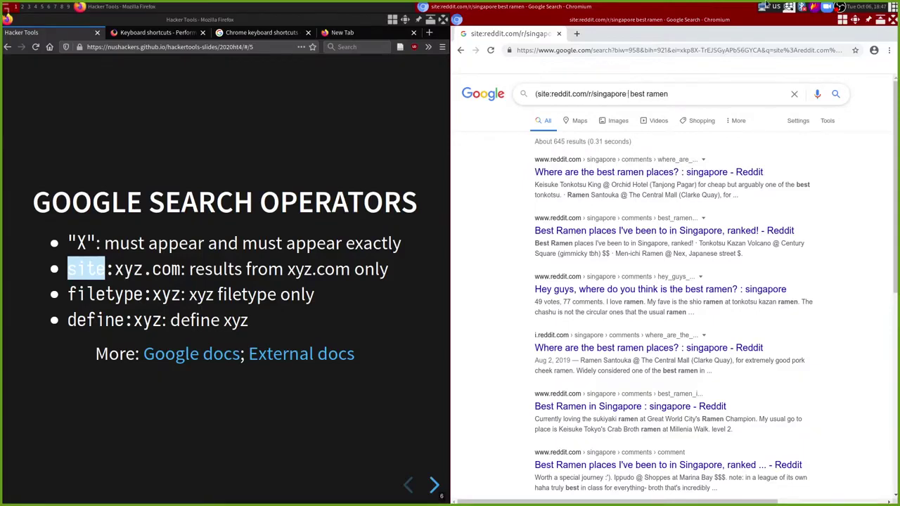
type(" site:voat.co)")
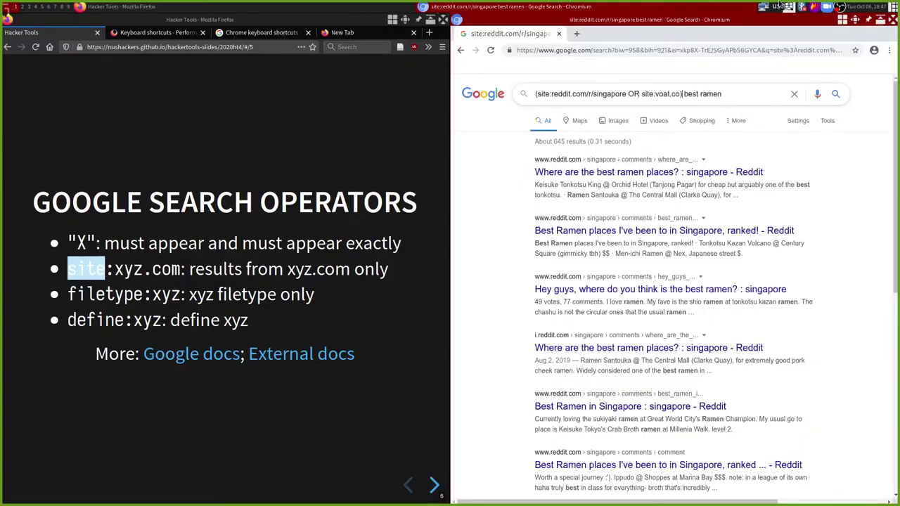
key("Return")
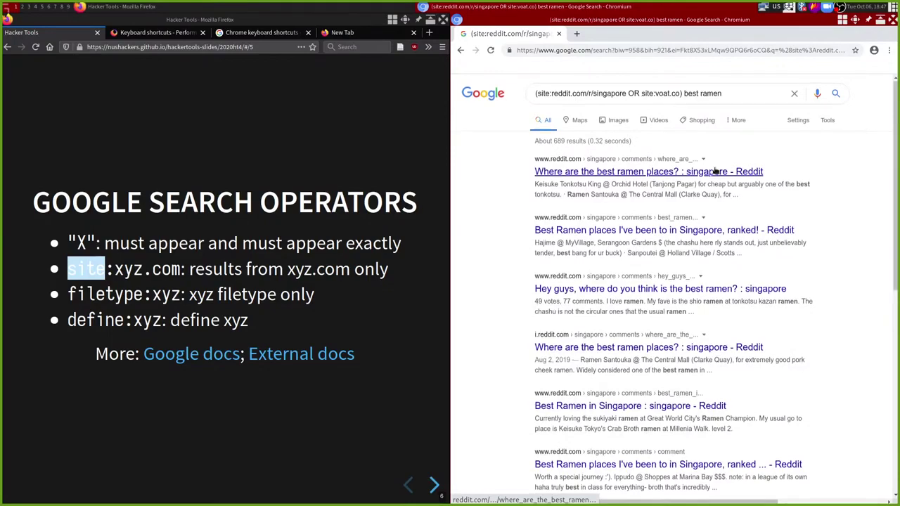
scroll(713, 170, "down", 5)
scroll(713, 171, "up", 5)
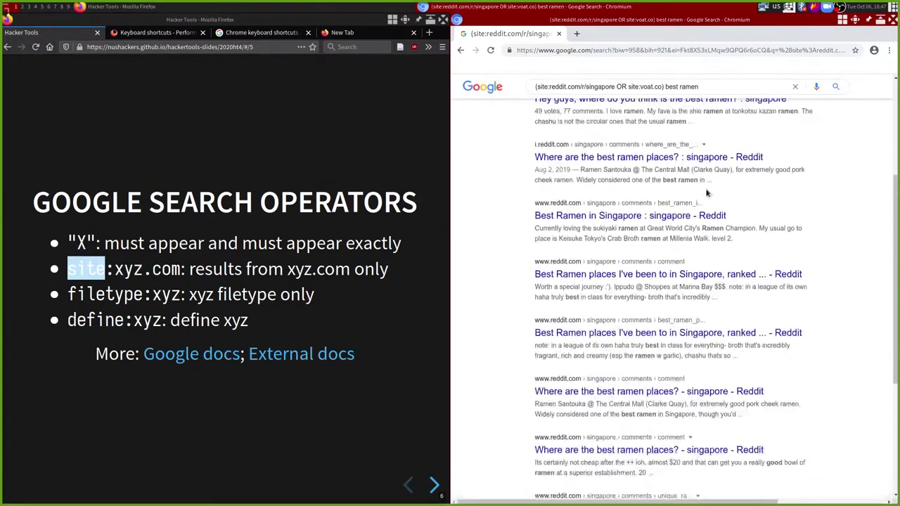
scroll(674, 98, "up", 1)
- Rerun the search and page through the next two result pages
left_click(672, 96)
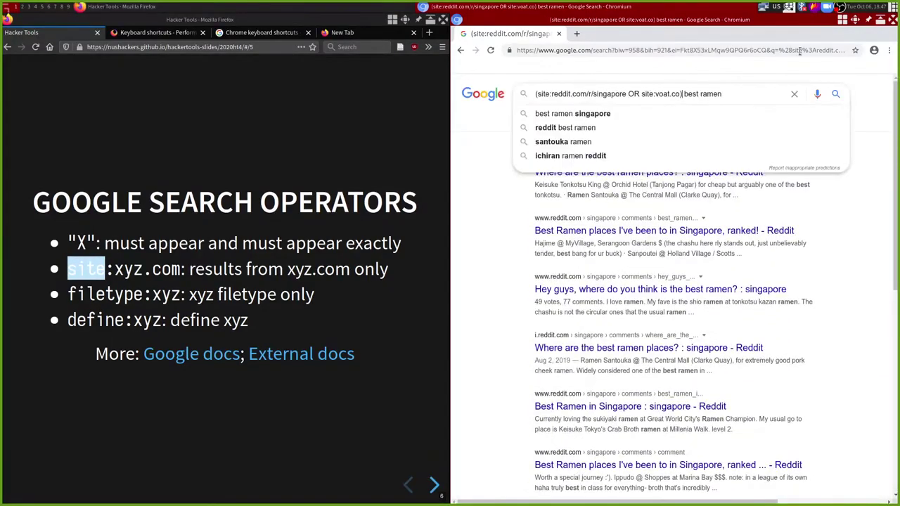
key("Return")
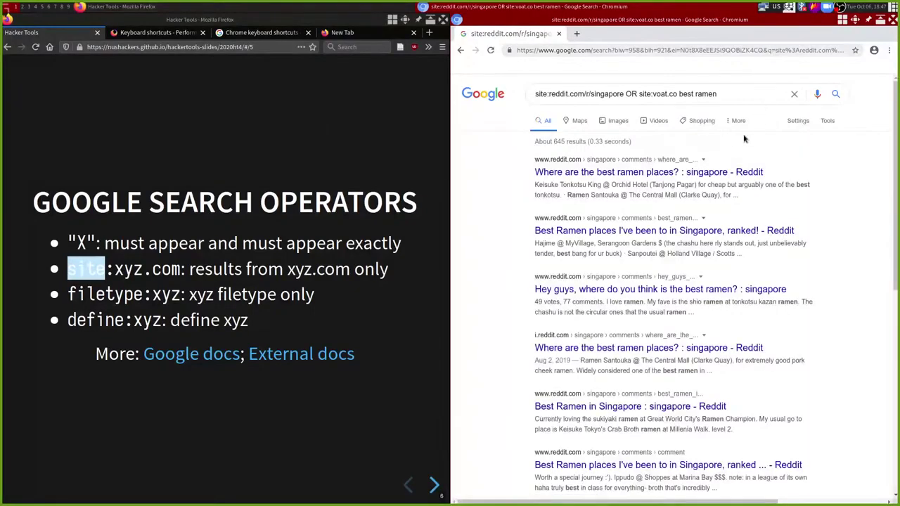
scroll(699, 181, "down", 3)
scroll(699, 184, "down", 5)
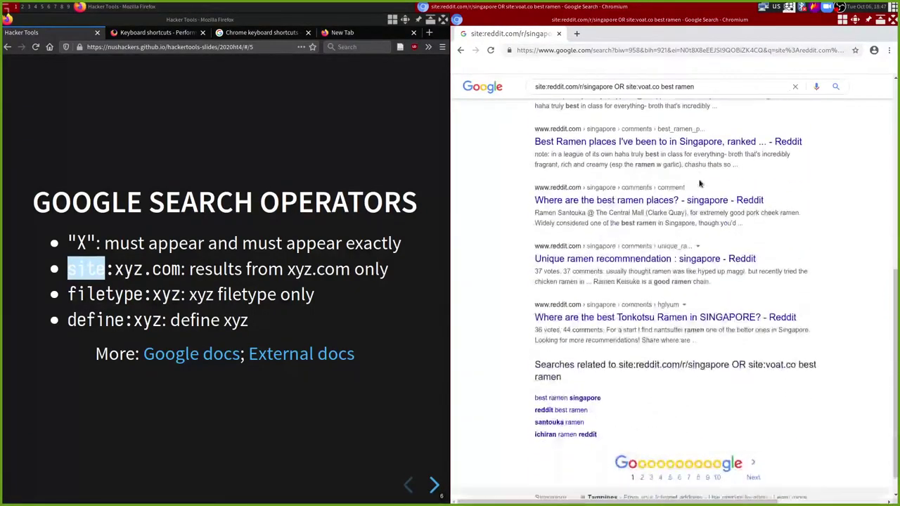
left_click(745, 449)
scroll(742, 355, "down", 7)
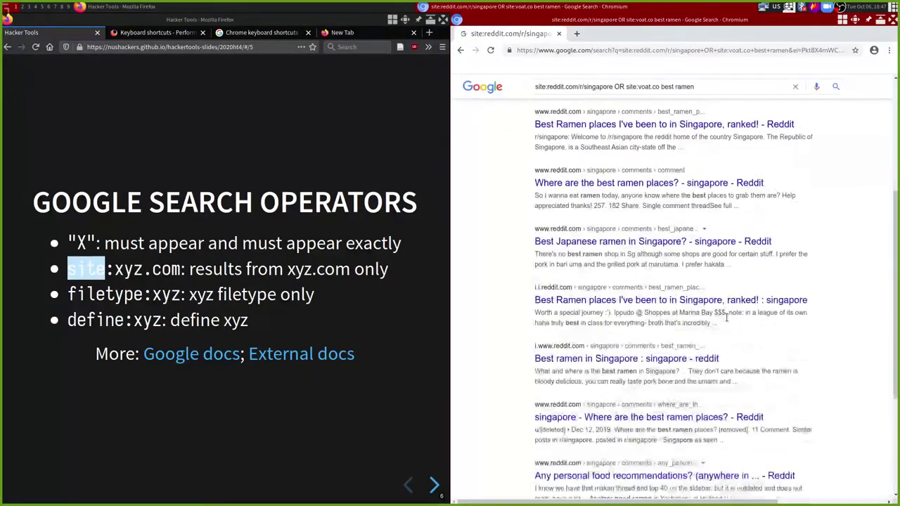
left_click(769, 450)
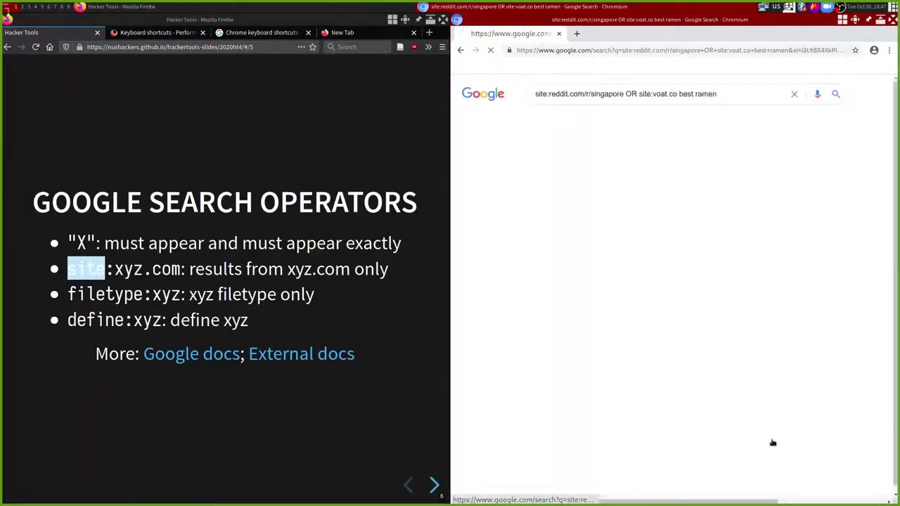
scroll(716, 293, "down", 6)
scroll(716, 294, "down", 3)
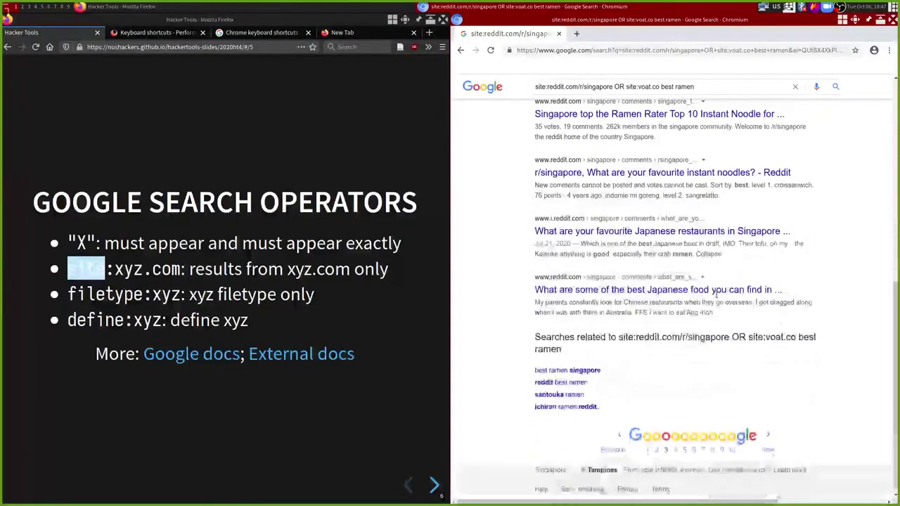
left_click(624, 87)
- Drop OR and then the reddit site: term, showing site:voat.co best ramen matches nothing
key("BackSpace")
key("BackSpace")
key("Return")
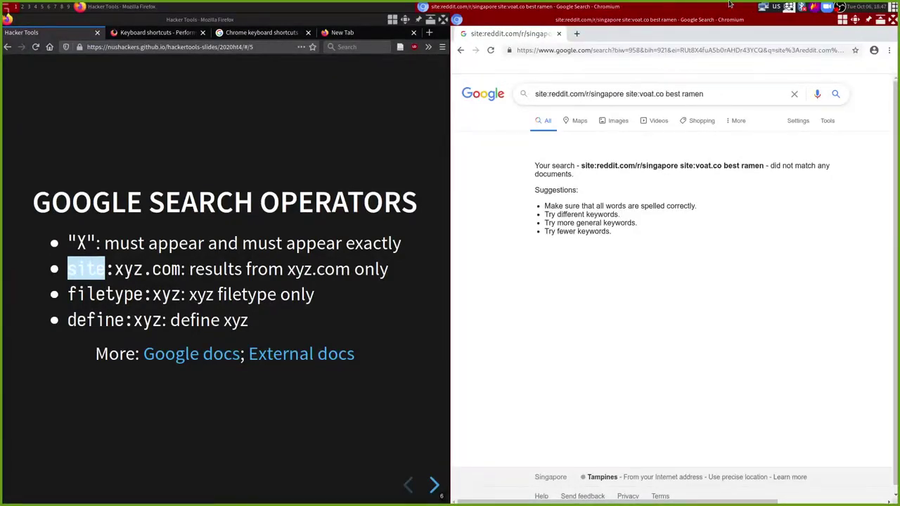
left_click_drag(626, 93, 535, 93)
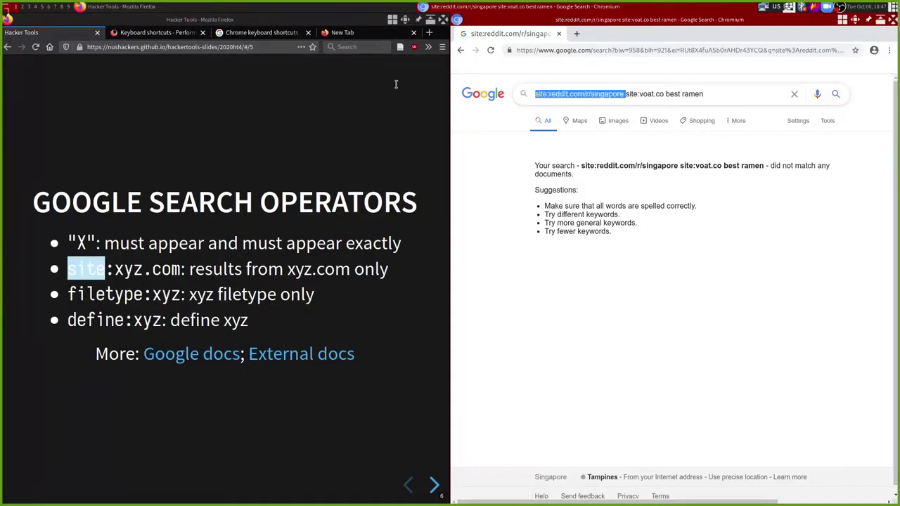
key("BackSpace")
key("Return")
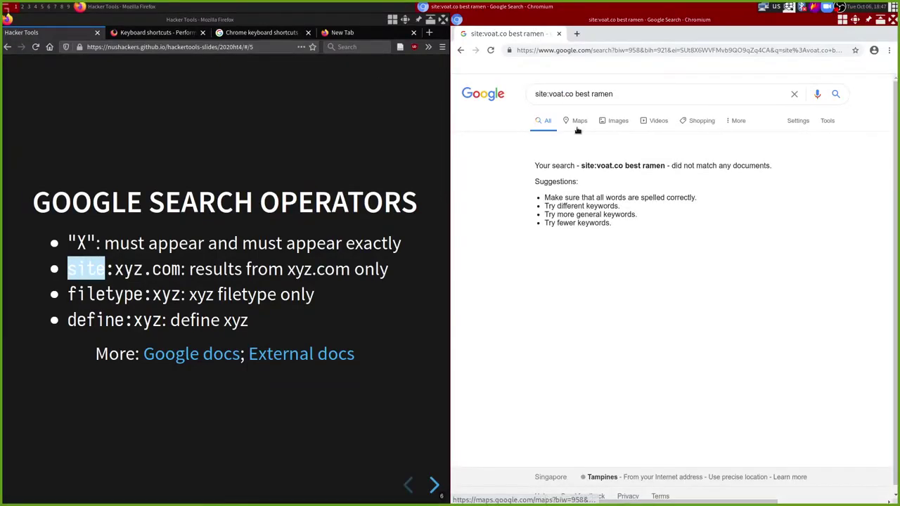
- Prefix the query with site:reddit.com OR site:voat.co and rerun the ramen search
left_click(536, 92)
type("site")
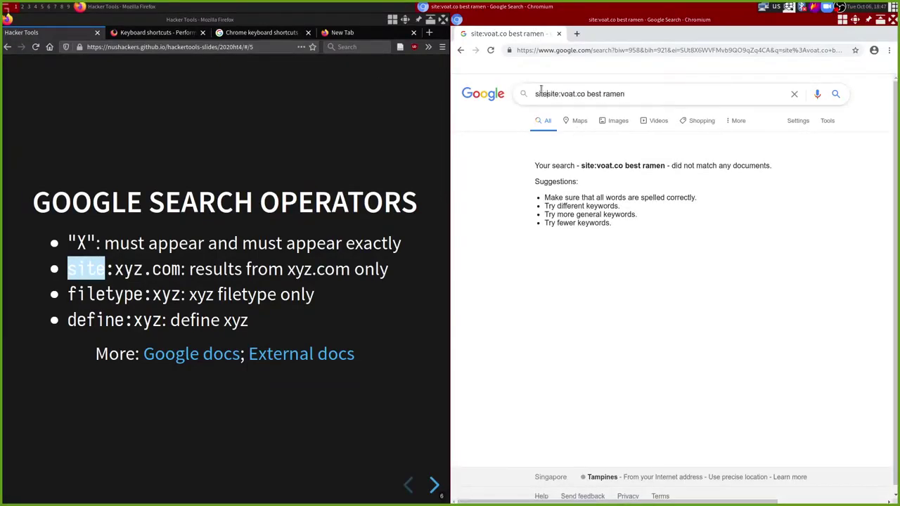
type(":reddit.com OR site:voat.co")
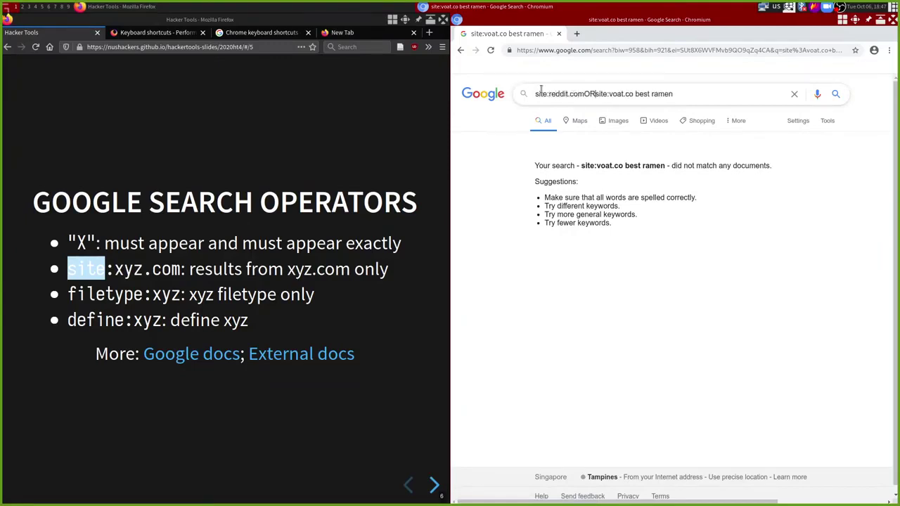
key("Left")
key("Left")
key("Left")
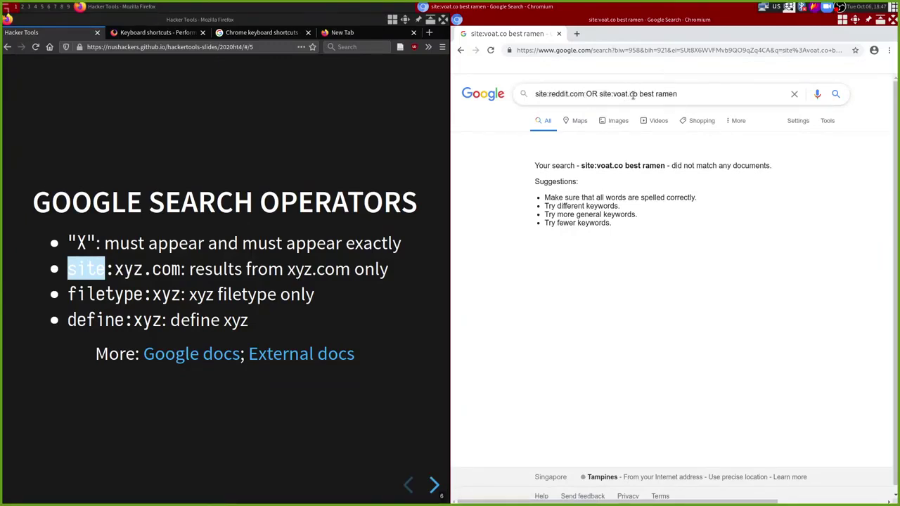
key("Return")
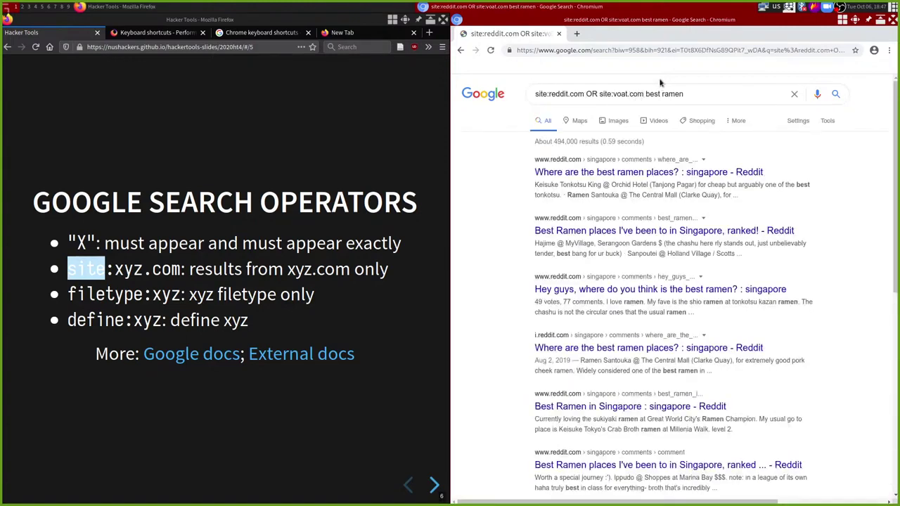
- Replace voat.com with bbc.com in the query and run the reddit-or-bbc ramen search
double_click(630, 100)
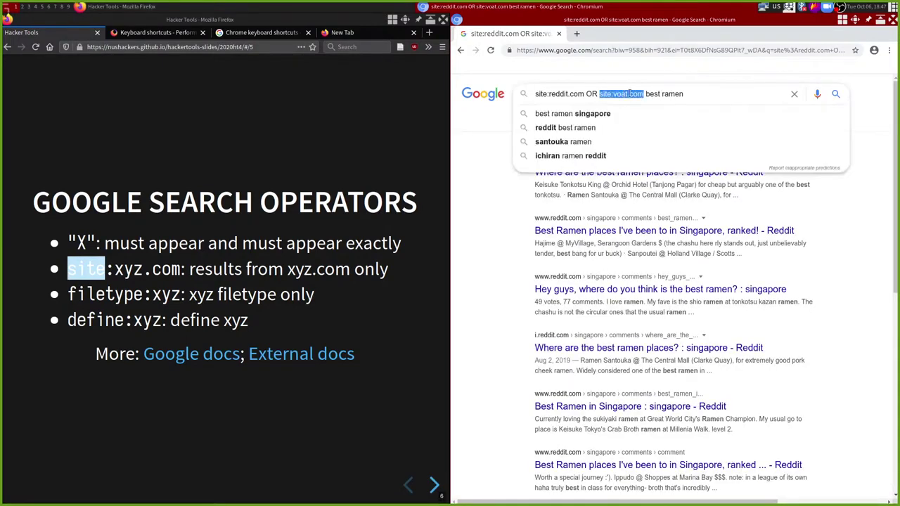
left_click(625, 96)
left_click_drag(613, 94, 644, 94)
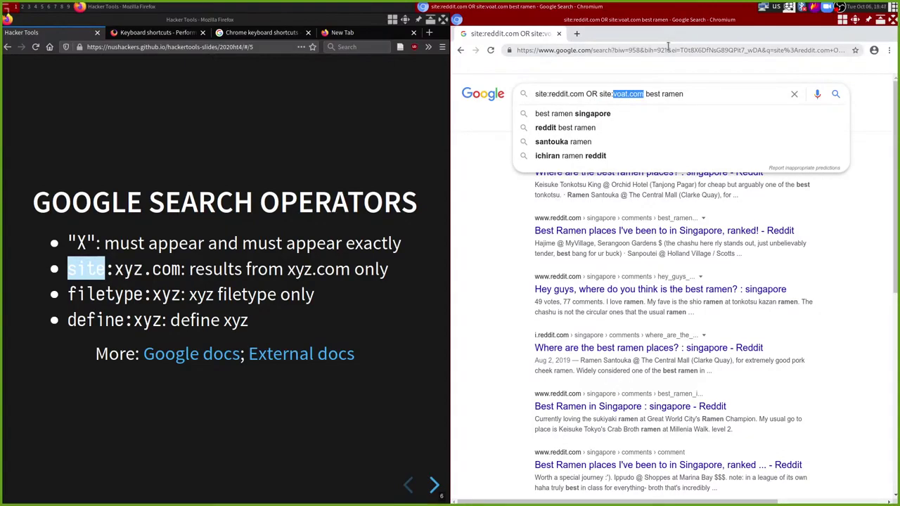
type("bbc.com")
key("Return")
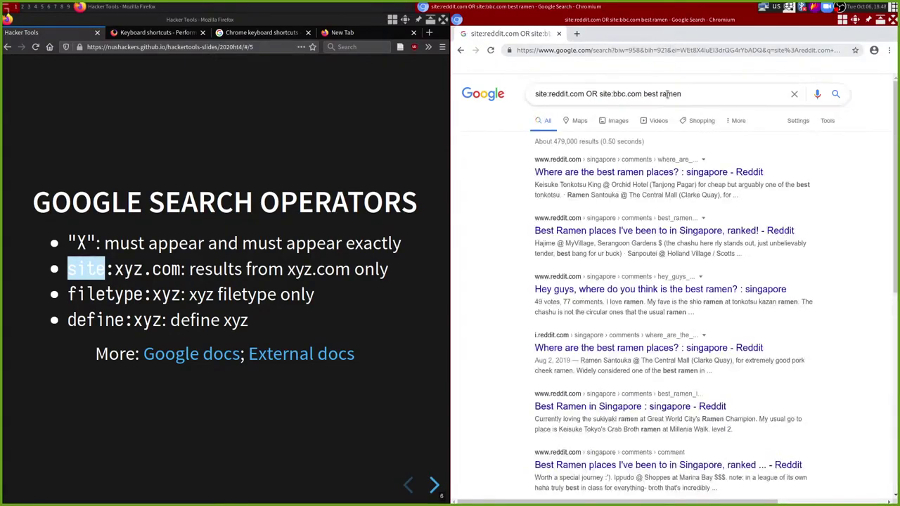
scroll(647, 161, "down", 5)
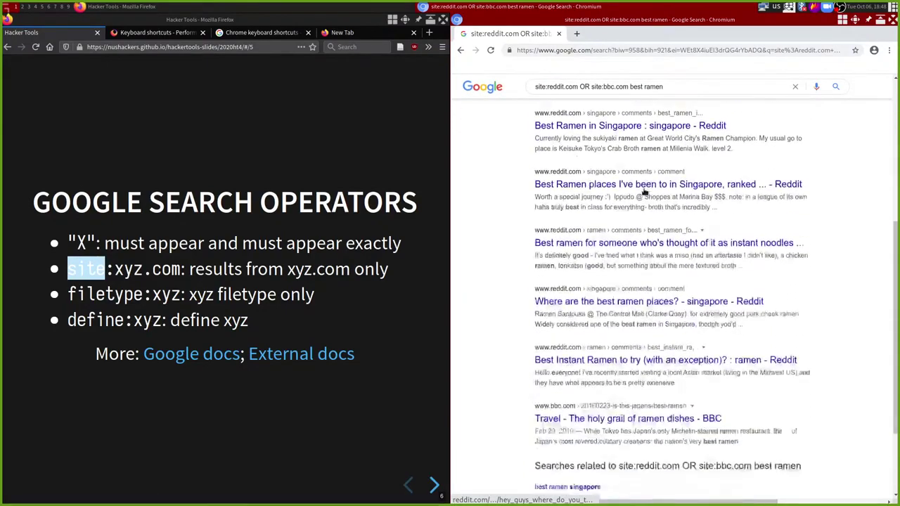
scroll(596, 344, "up", 1)
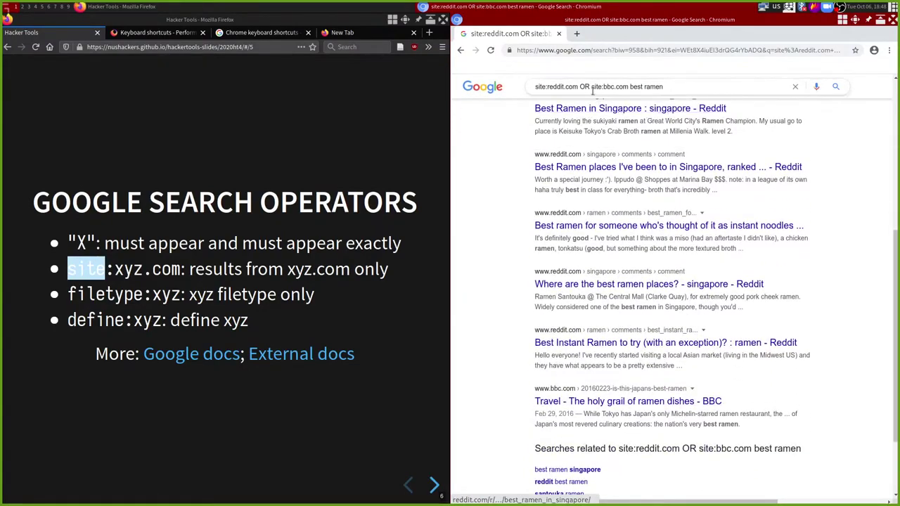
- Change bbc to quora and search site:reddit.com OR site:quora.com best ramen
double_click(610, 85)
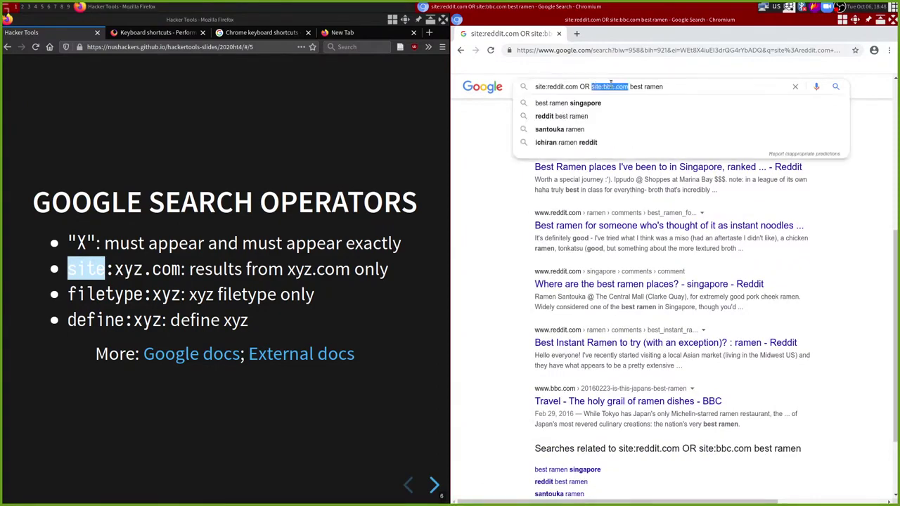
key("Left")
key("Right")
key("Right")
key("Right")
key("Right")
key("Right")
key("Delete")
key("Delete")
key("Delete")
type("quo")
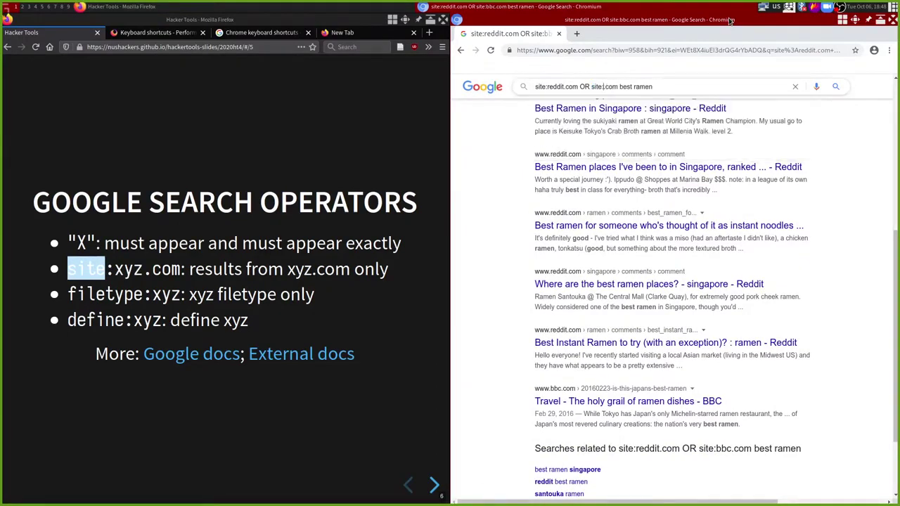
type("ra")
key("Return")
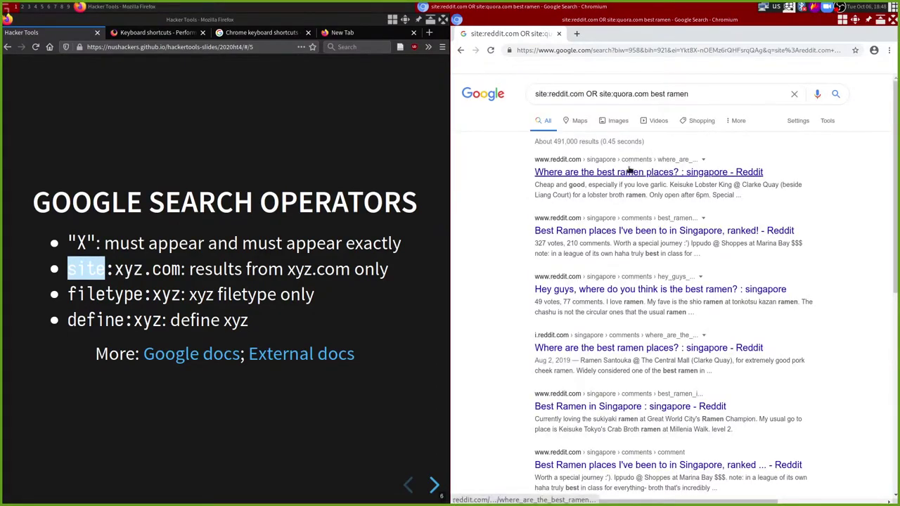
- Page through to the third page of results, then select site:quora.com in the query
scroll(630, 176, "down", 2)
scroll(631, 176, "down", 5)
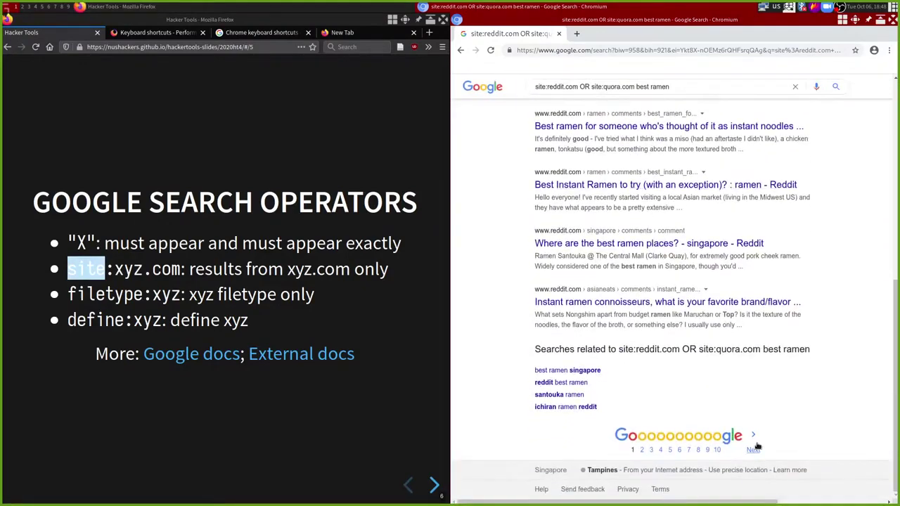
left_click(753, 439)
scroll(694, 301, "down", 5)
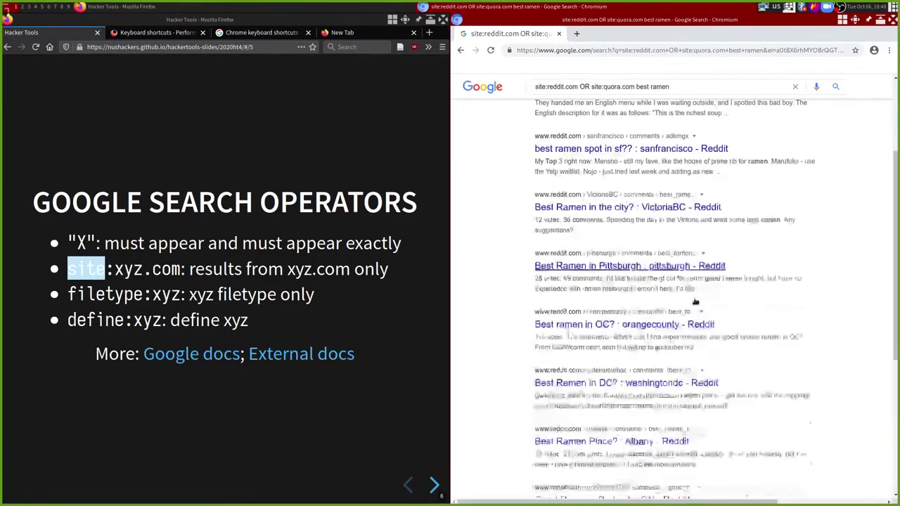
scroll(694, 301, "down", 5)
left_click(769, 468)
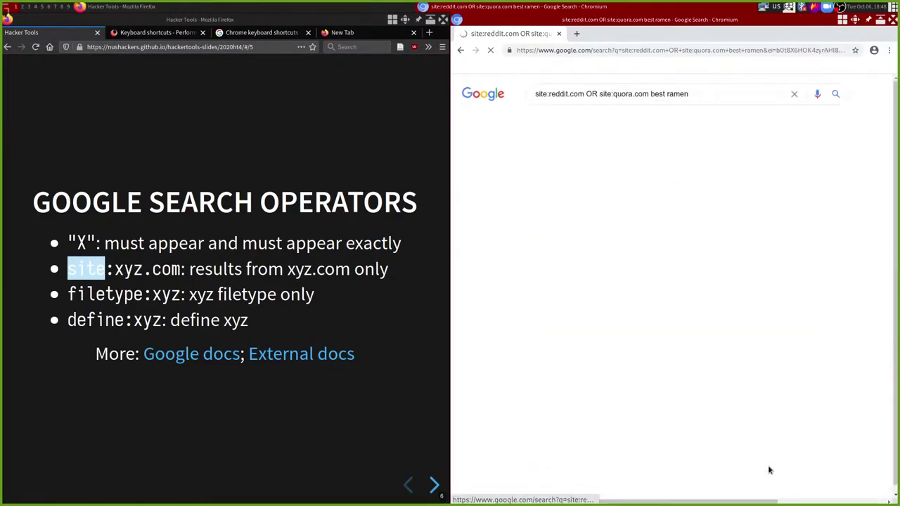
scroll(647, 260, "down", 5)
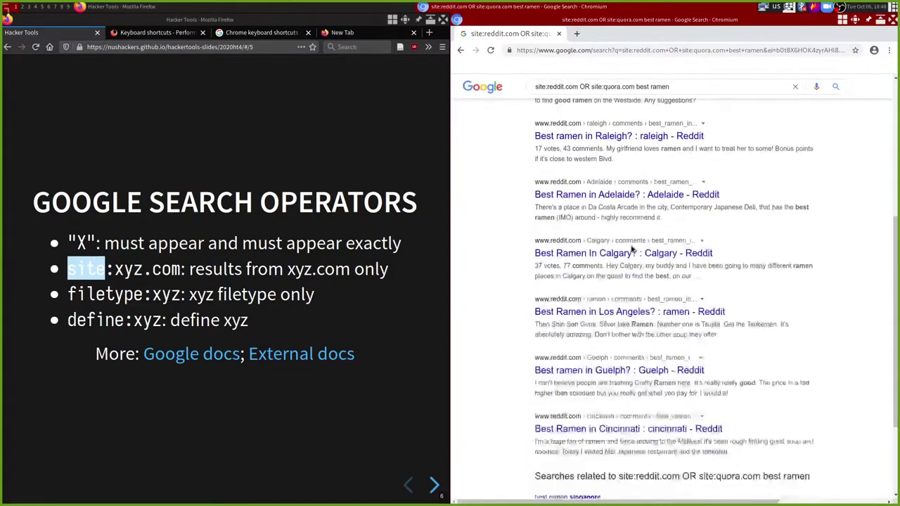
left_click_drag(591, 86, 634, 87)
left_click(611, 86)
- Search site:reddit.com OR site:bbc.com best ramen and point out the BBC result
type("site:bbc.com")
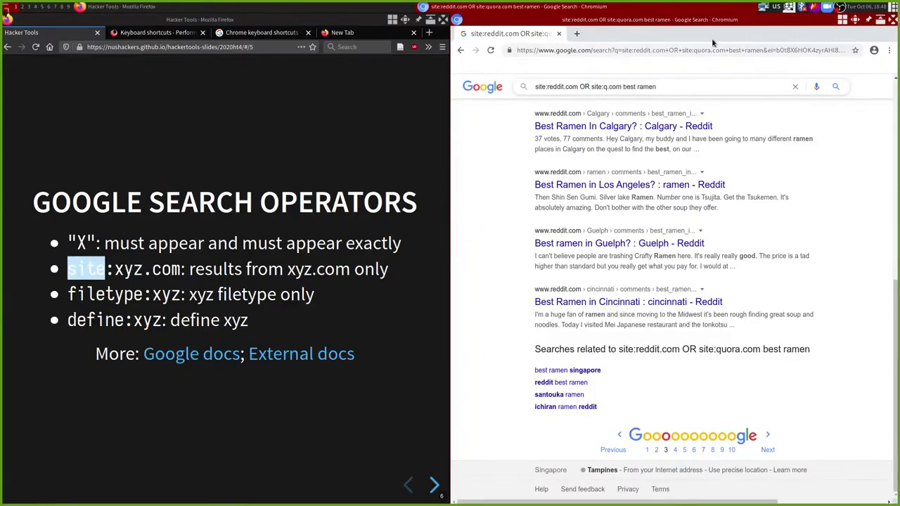
key("Return")
scroll(603, 382, "down", 10)
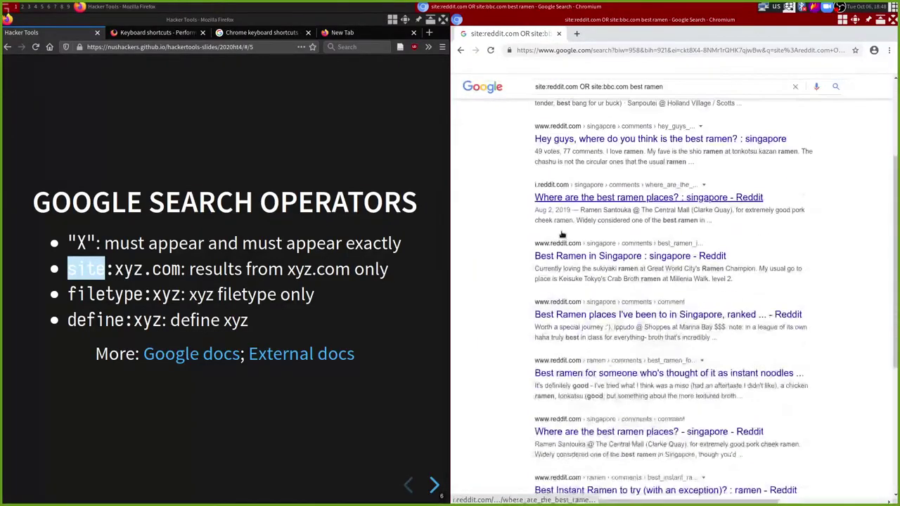
left_click_drag(520, 281, 775, 326)
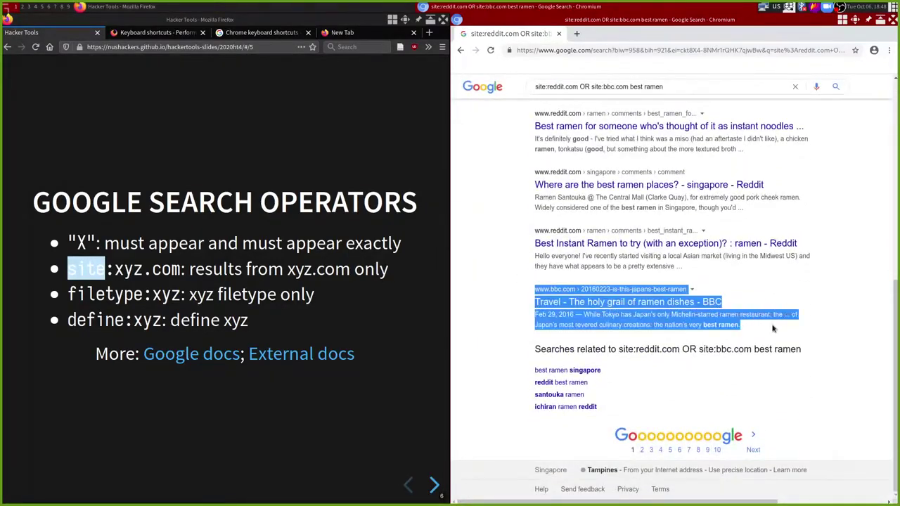
left_click(776, 327)
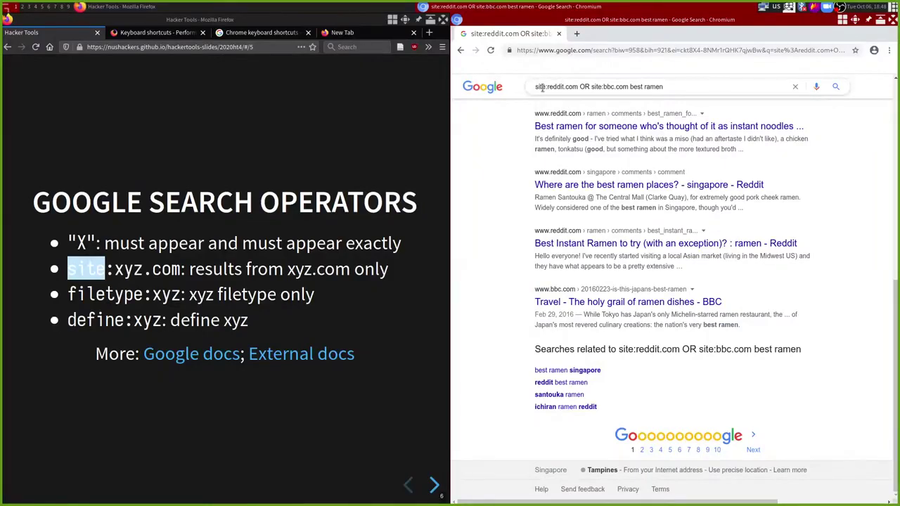
- Rerun the search without OR, then with OR restored, to compare results
left_click(590, 86)
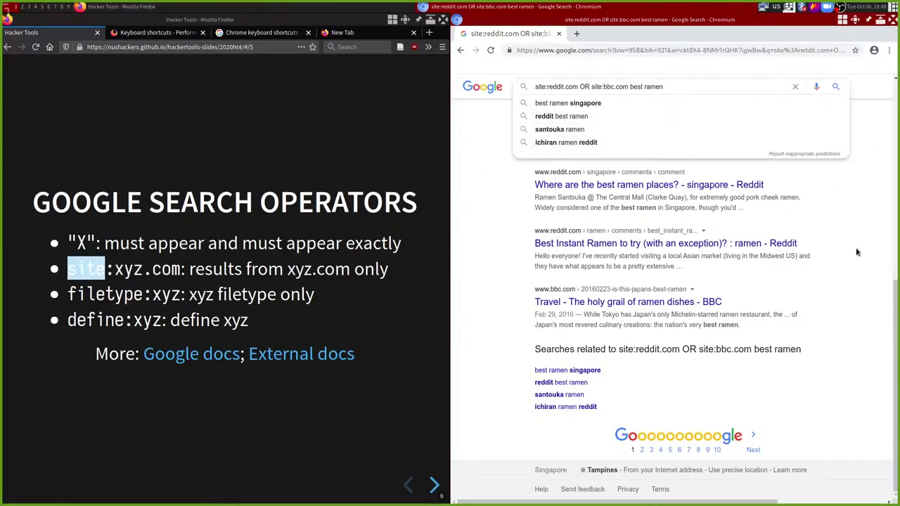
key("BackSpace")
key("BackSpace")
key("BackSpace")
key("Return")
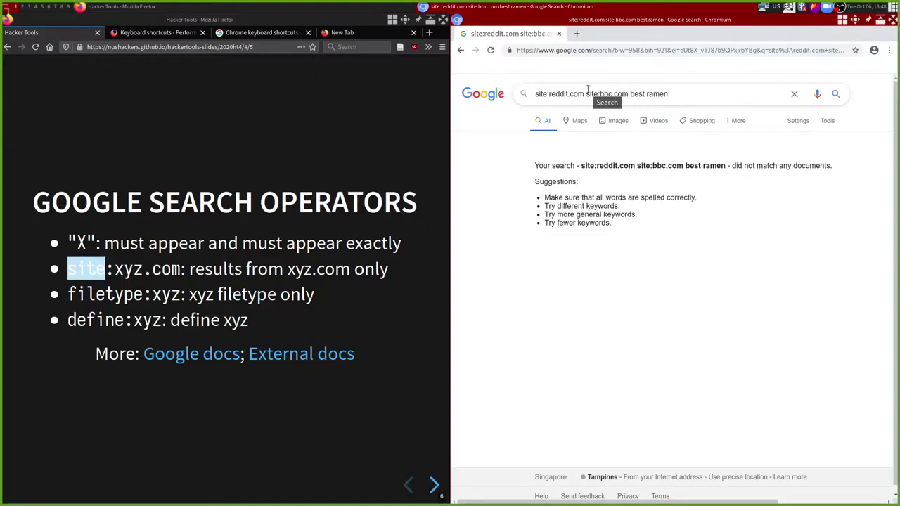
left_click(587, 93)
type("OR")
key("Return")
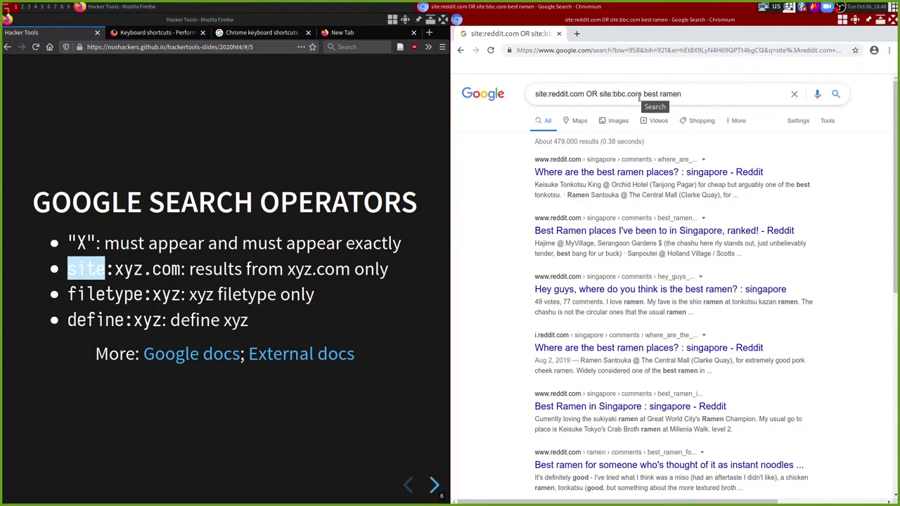
- Clear the slide highlight and delete the whole search query
left_click(327, 305)
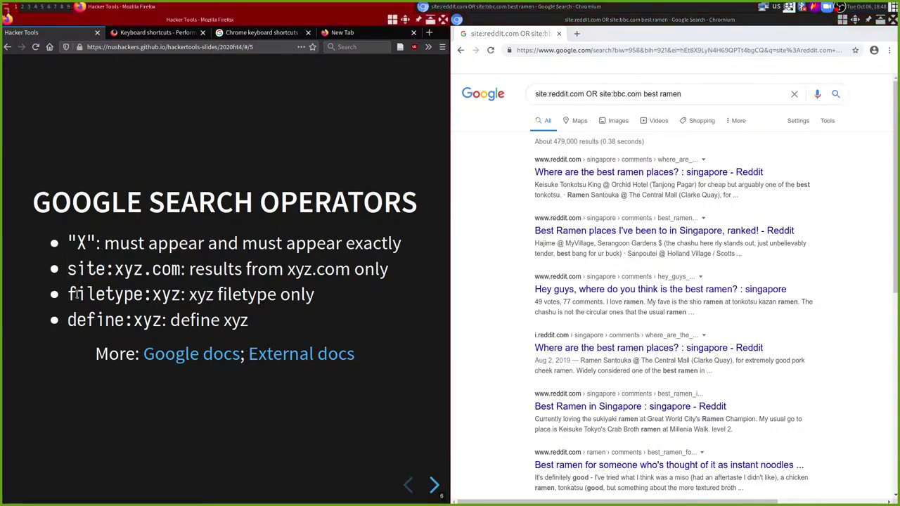
triple_click(715, 99)
key("BackSpace")
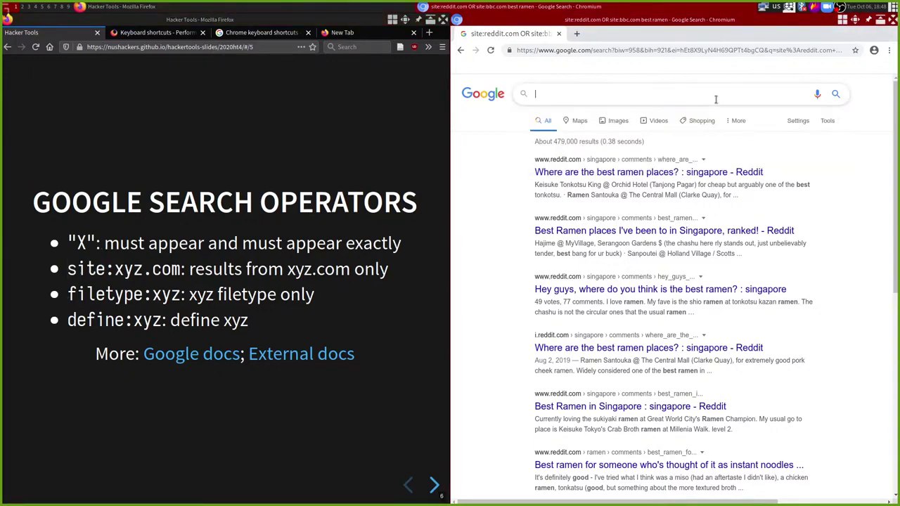
- Search for filetype:pdf C11 standard and scroll through the PDF results
type("filetype")
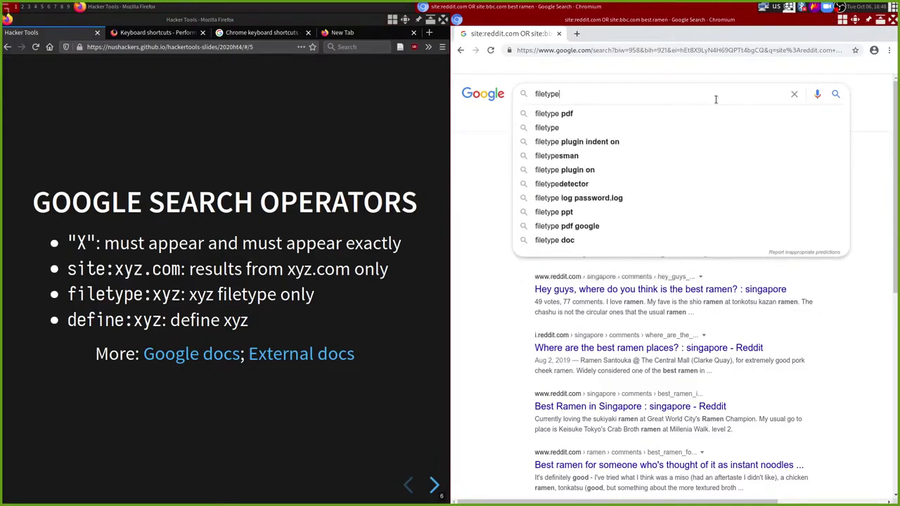
type(":pd")
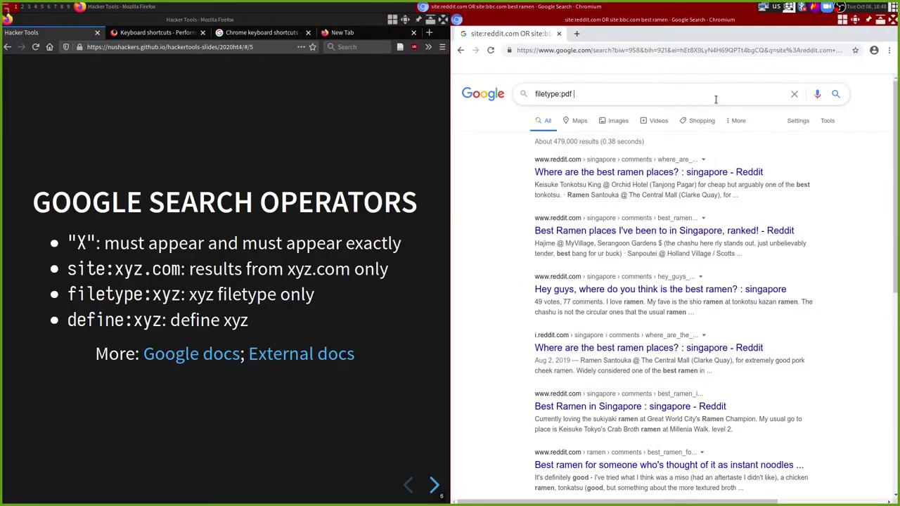
type("f")
type("C11 standard")
key("Return")
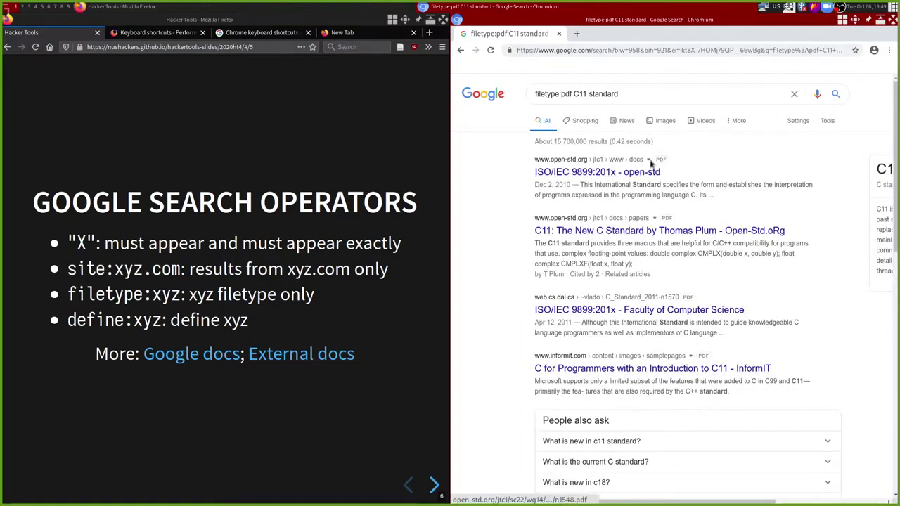
scroll(679, 315, "down", 3)
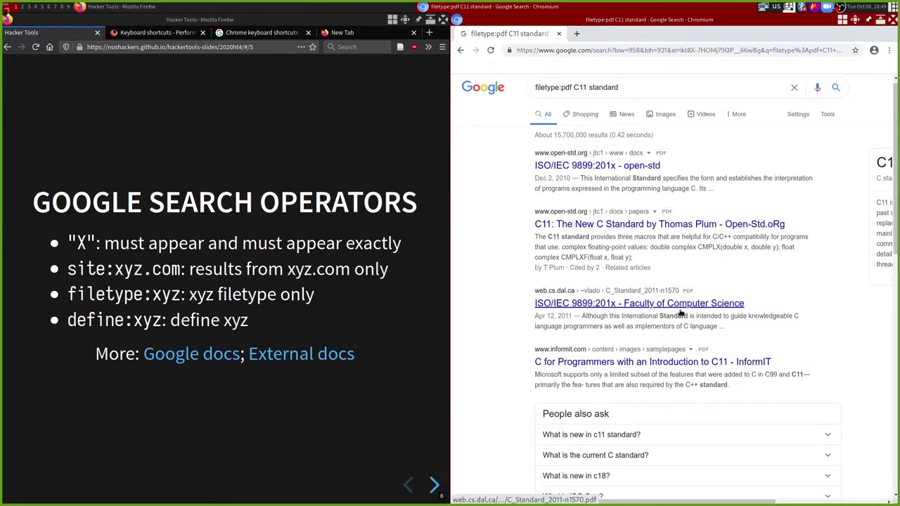
scroll(706, 246, "down", 3)
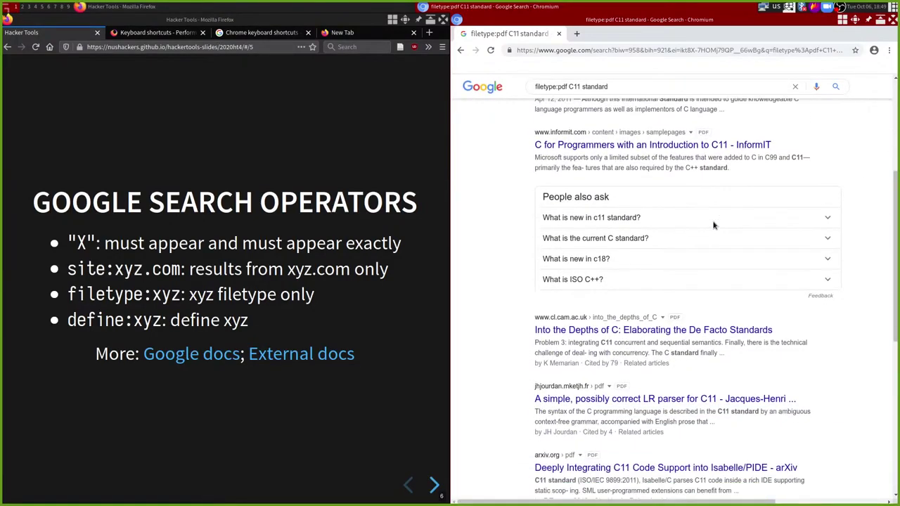
scroll(633, 300, "down", 2)
scroll(633, 300, "up", 10)
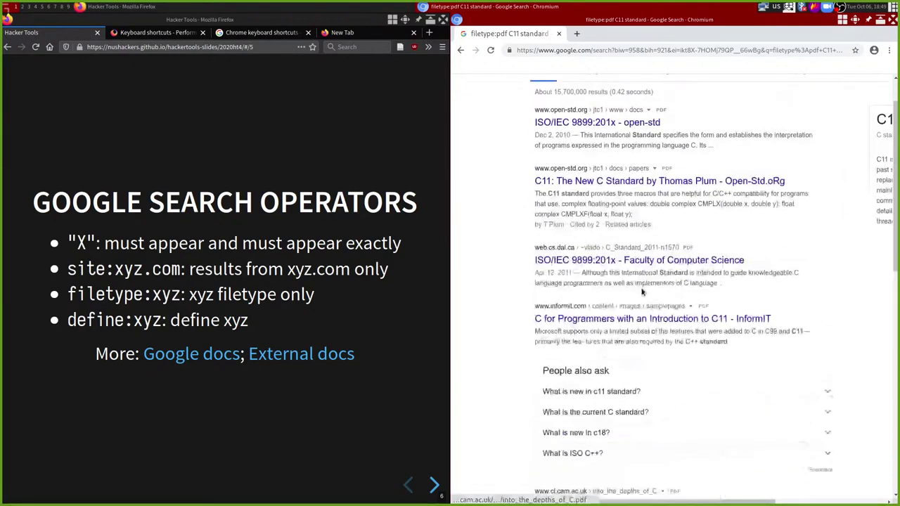
- Edit the text before 'standard' in the query, then select the whole query for replacement
double_click(602, 94)
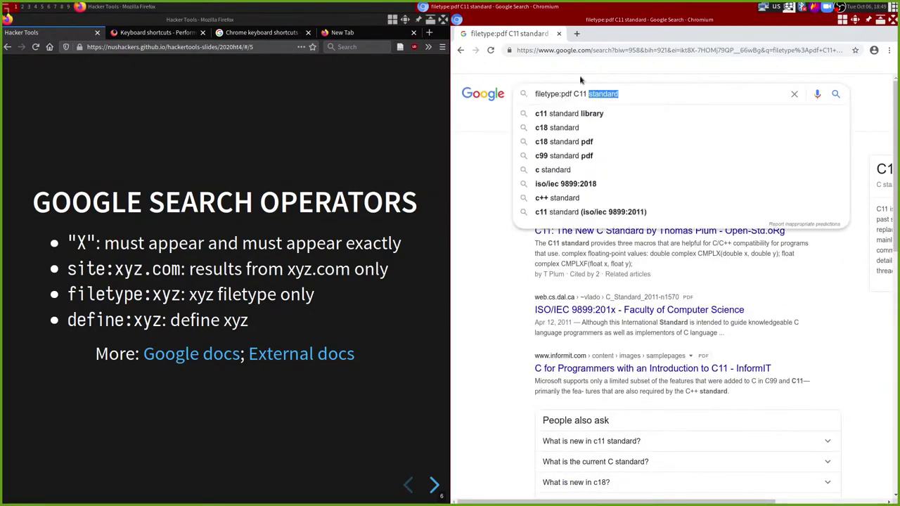
left_click(587, 93)
key("BackSpace")
key("BackSpace")
key("BackSpace")
type("d")
key("ctrl+a")
- Search filetype:pdf awk, open the grep/awk/sed PDF, highlight its title, then close it
type("filetype:pdf awk")
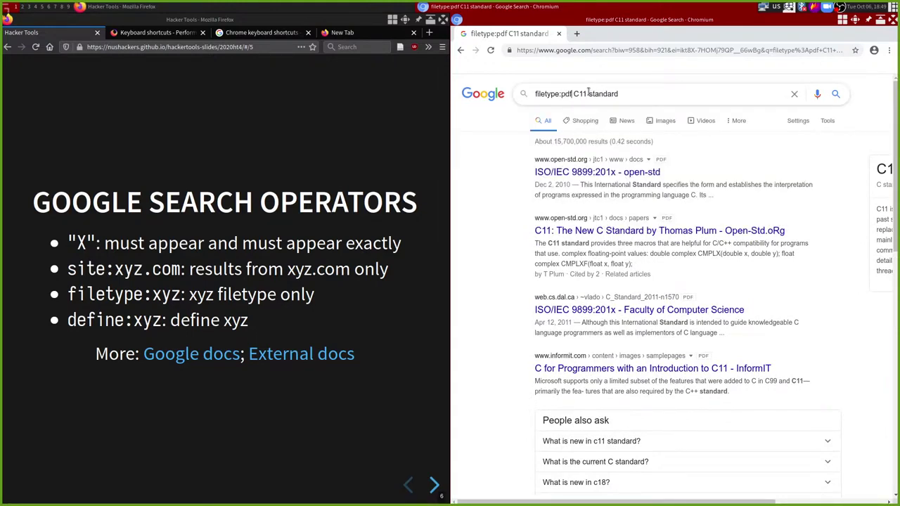
key("Return")
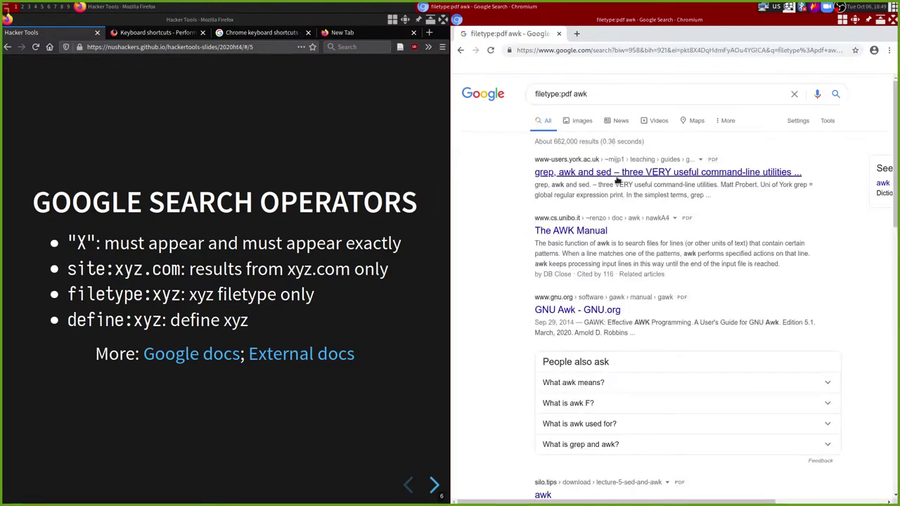
left_click(619, 178)
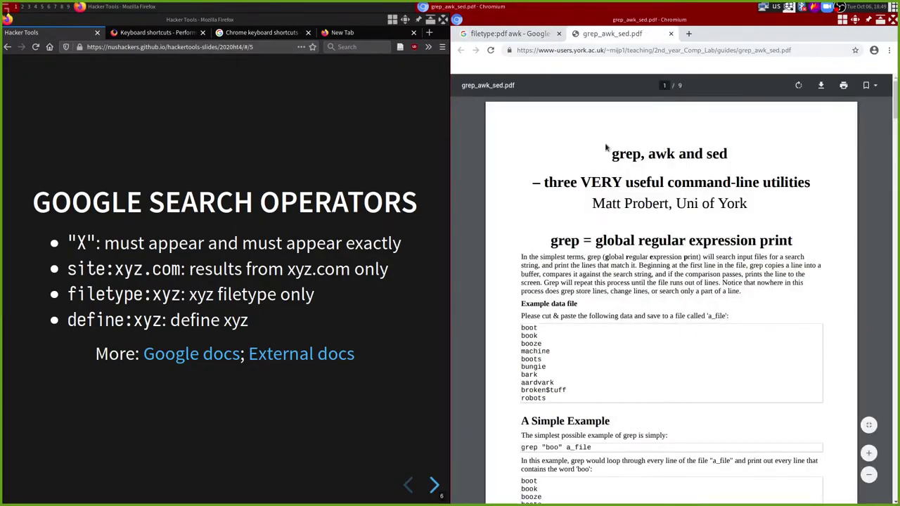
scroll(606, 147, "down", 15)
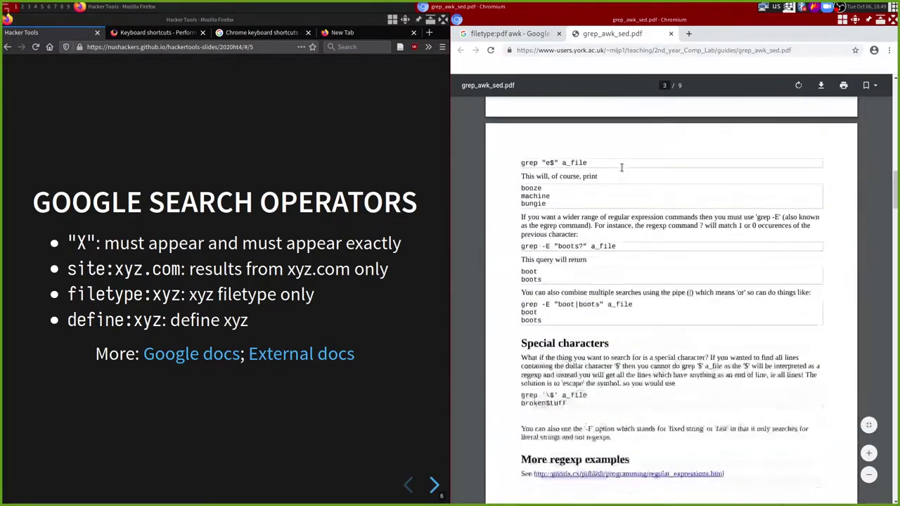
scroll(621, 167, "up", 15)
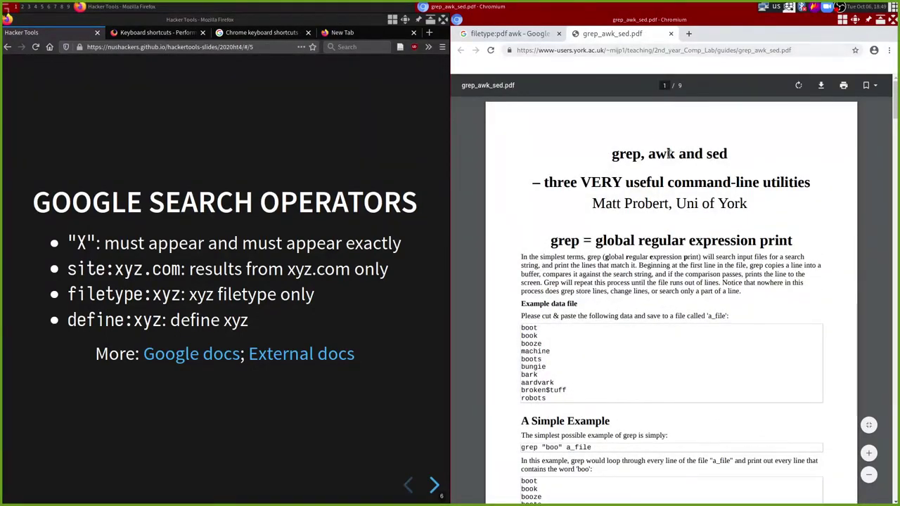
left_click_drag(616, 153, 617, 46)
middle_click(622, 37)
- Change the query's file type from pdf to zip
left_click(562, 94)
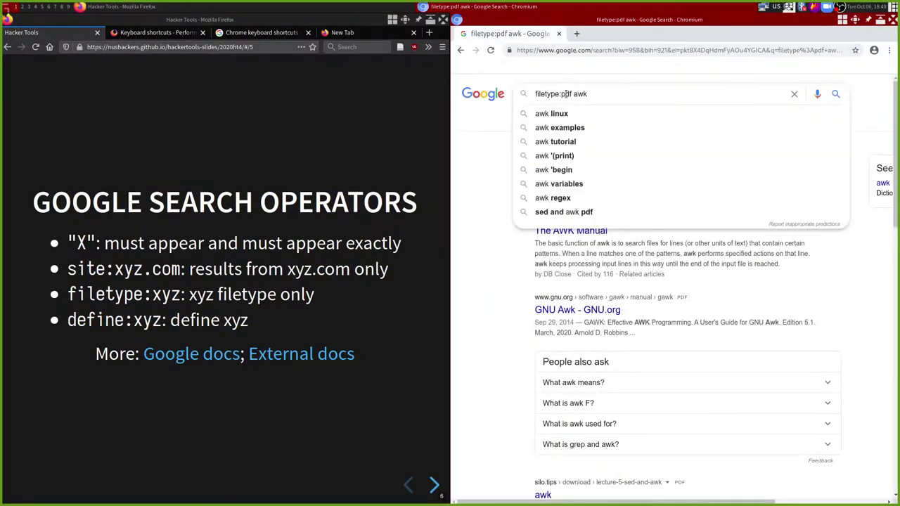
key("Escape")
key("BackSpace")
key("BackSpace")
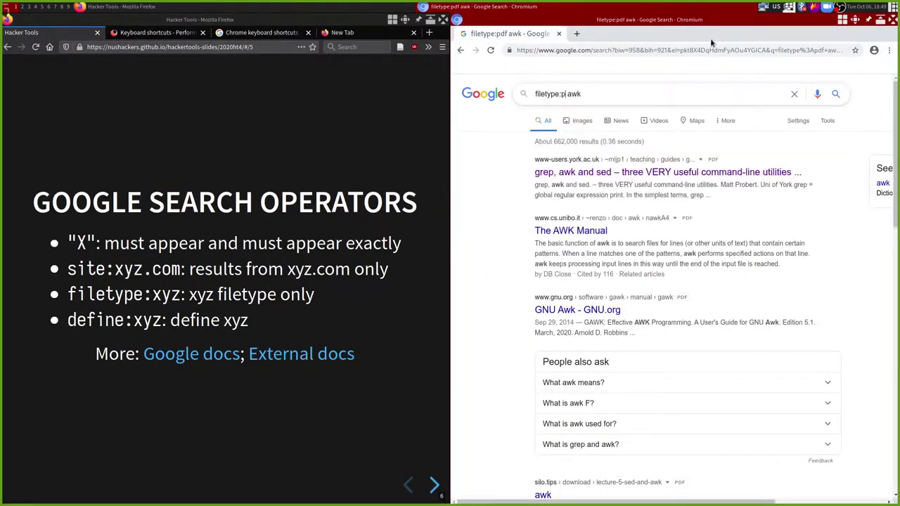
key("BackSpace")
type("z")
type("ip")
- Run the filetype:zip awk search, then replace the query with 'exclamation mark in python'
key("Return")
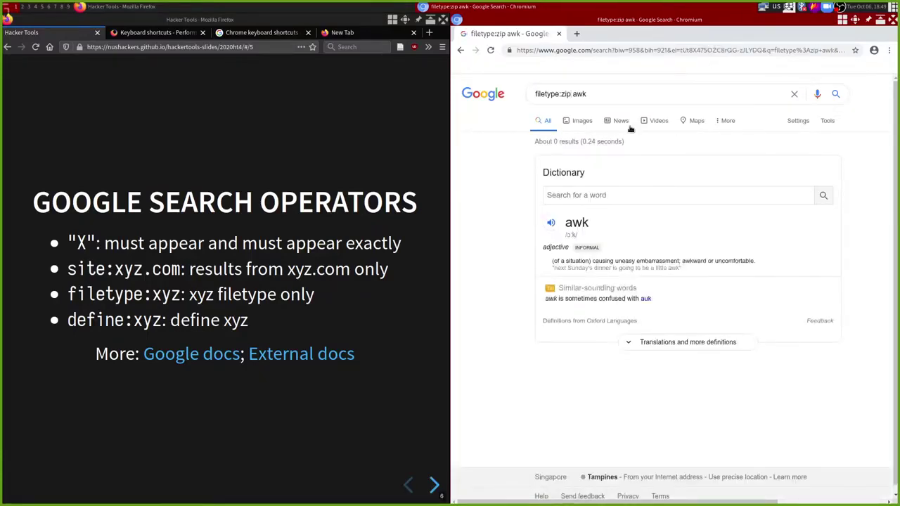
double_click(567, 94)
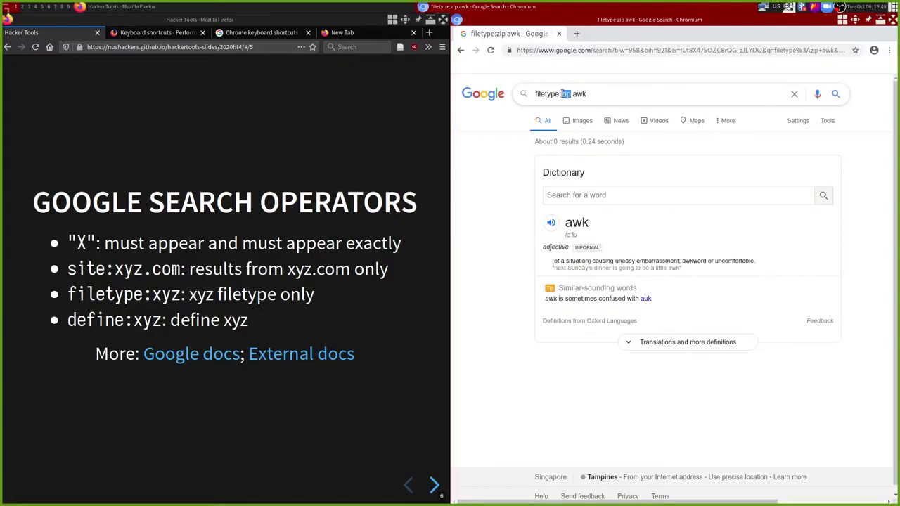
triple_click(562, 94)
type("!")
key("BackSpace")
type("exc")
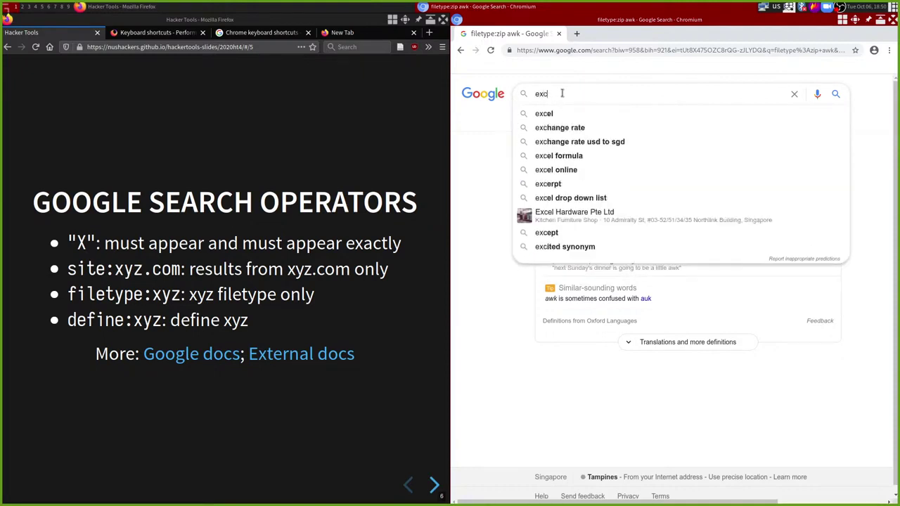
type("lamation mark in pyt")
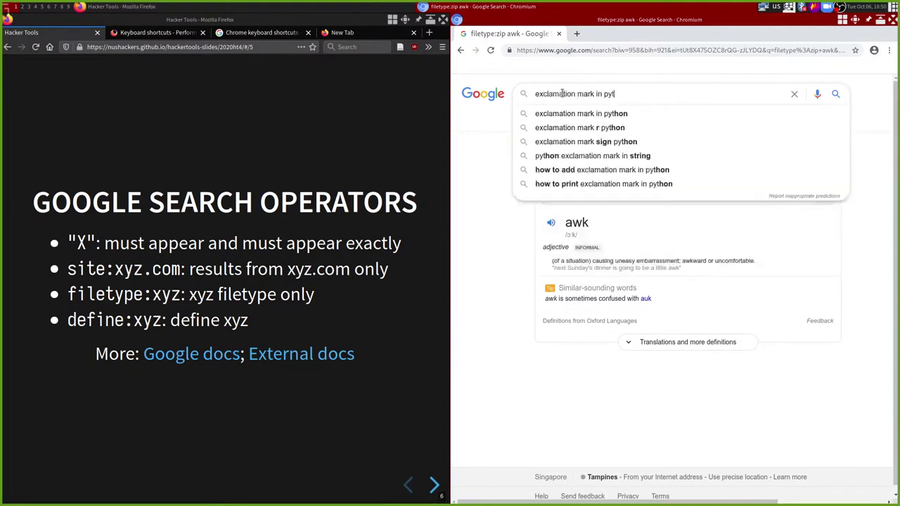
type("hon")
- Run the 'exclamation mark in python' search and scroll its results
key("Return")
scroll(636, 212, "down", 3)
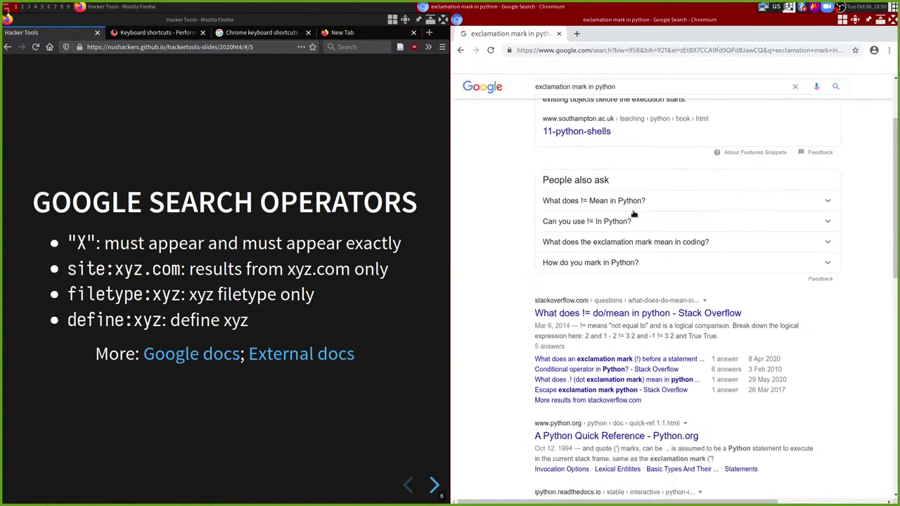
scroll(632, 314, "down", 1)
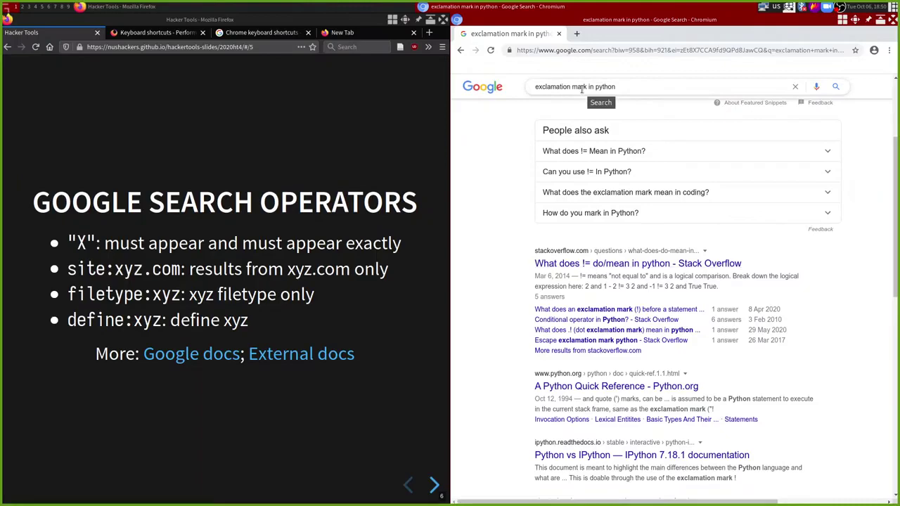
- Replace 'exclamation mark' with '!' and search '! in python', scrolling the results
left_click_drag(581, 87, 535, 86)
type("!")
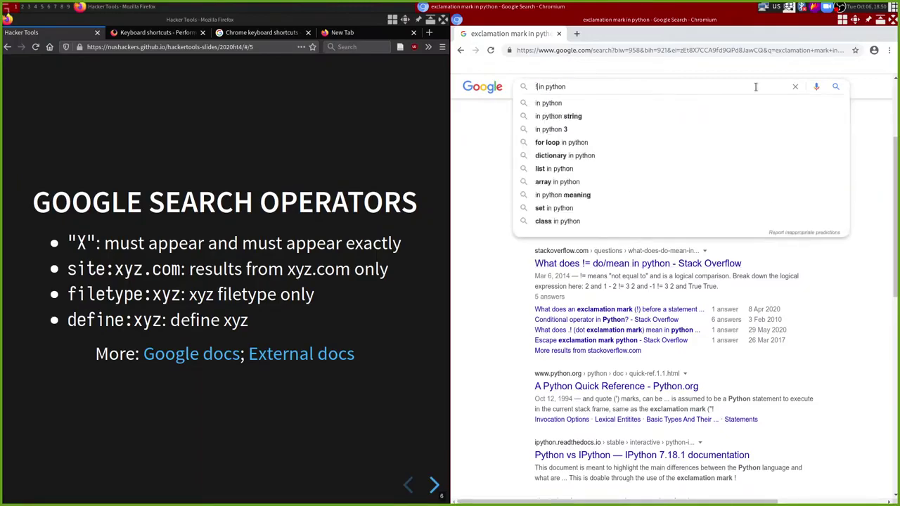
key("Return")
scroll(708, 134, "down", 3)
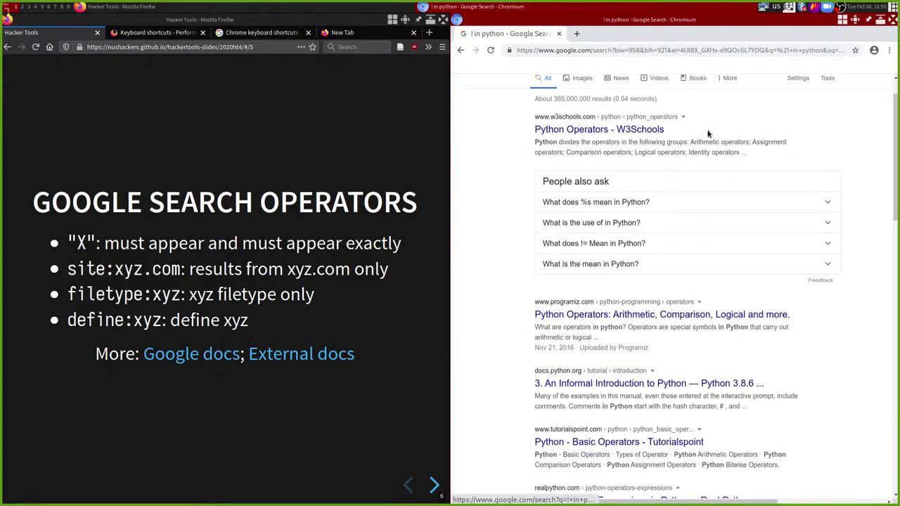
scroll(708, 133, "up", 3)
scroll(708, 133, "down", 6)
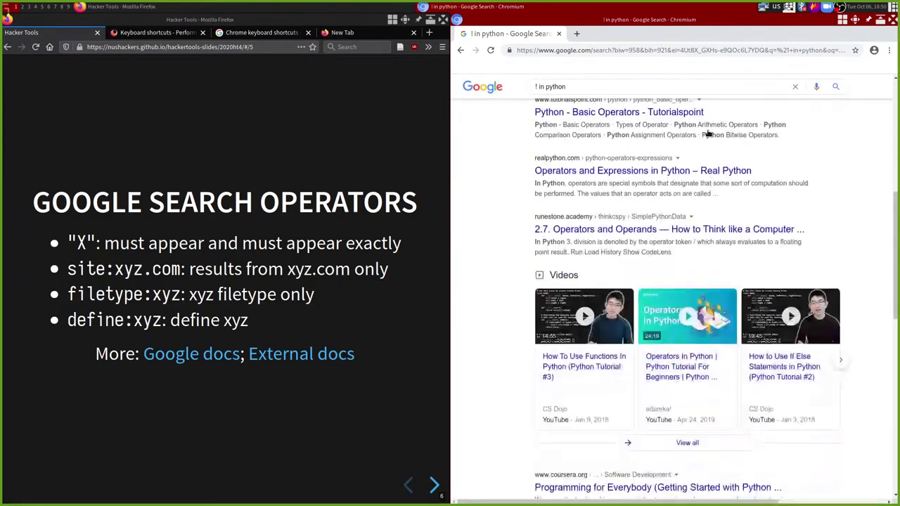
scroll(708, 134, "up", 6)
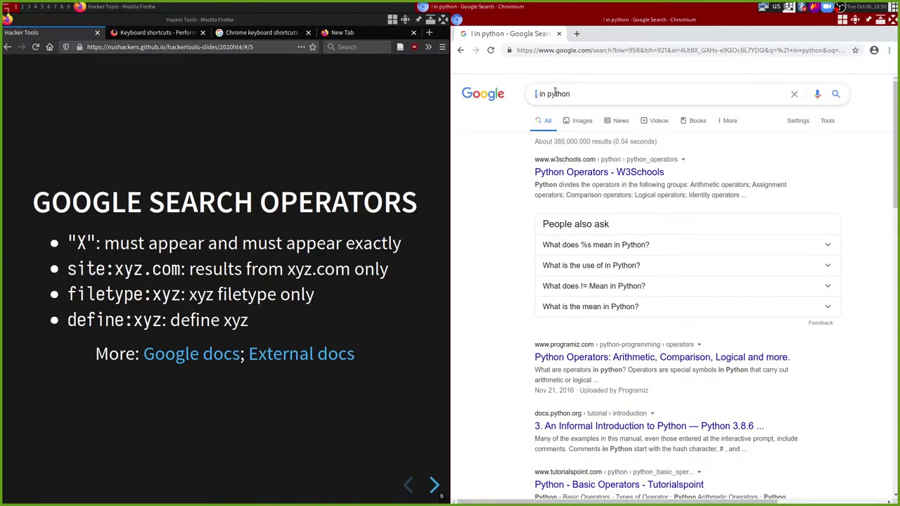
- Load symbolhound.com in a new tab
left_click(555, 93)
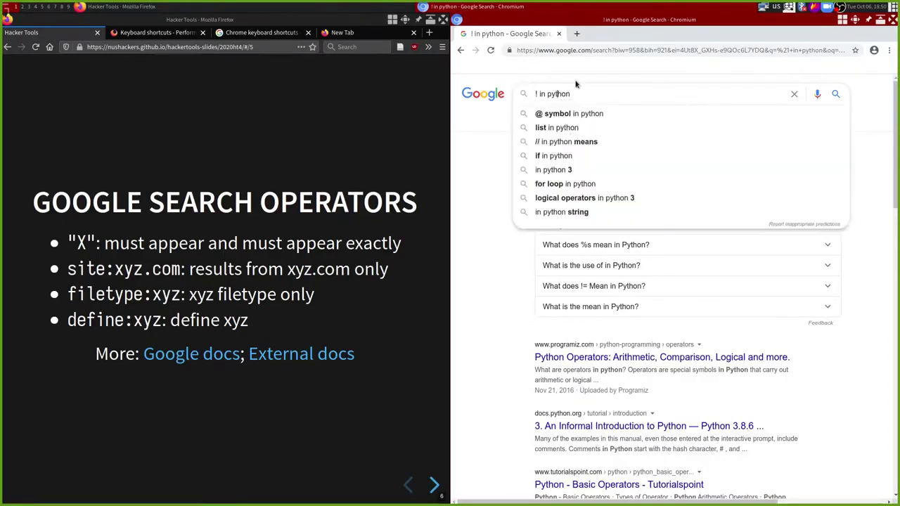
key("ctrl+t")
type("symbolhound.com")
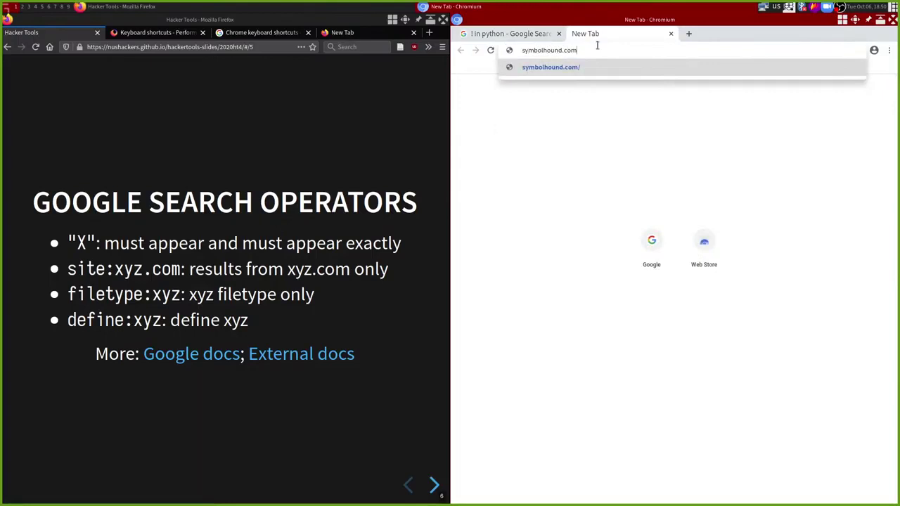
key("Return")
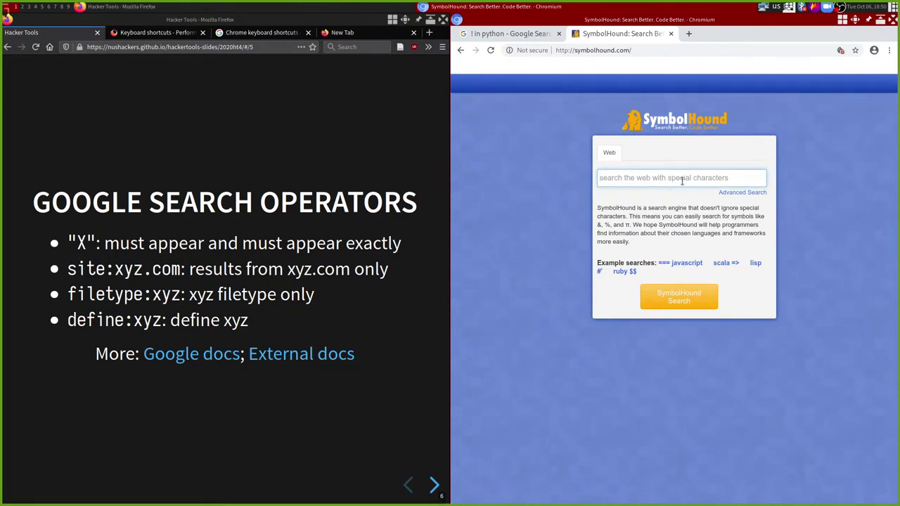
left_click(509, 33)
left_click(622, 33)
- Search SymbolHound for '>> bash' and scroll through the 1,908 results
left_click(696, 171)
type(">> bash")
key("Return")
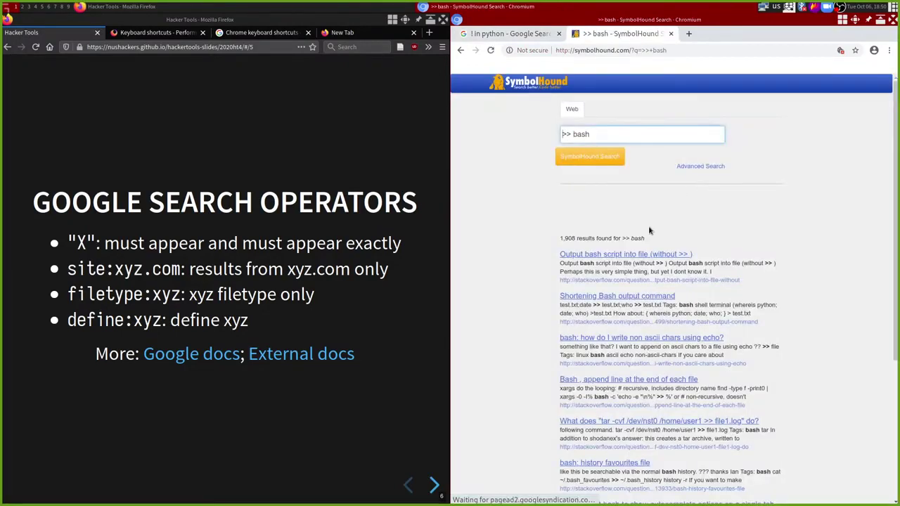
scroll(664, 233, "down", 1)
scroll(653, 302, "down", 3)
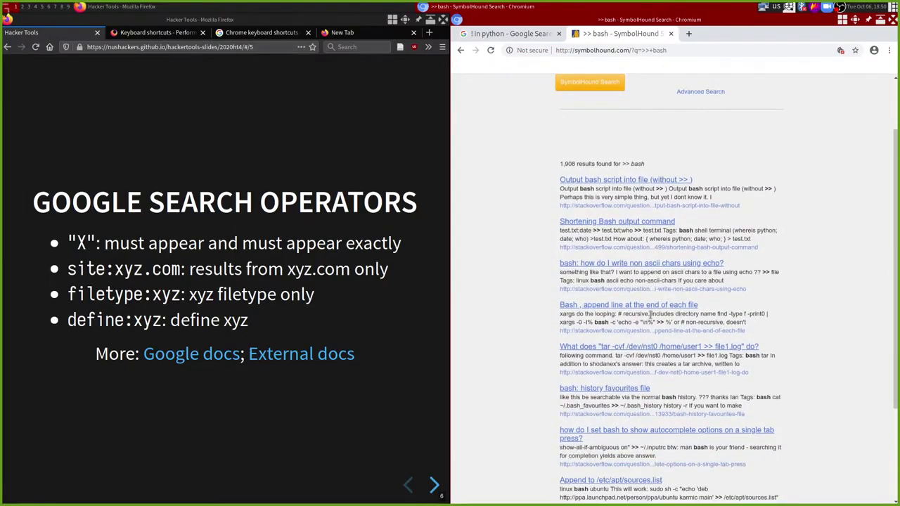
scroll(625, 190, "up", 4)
scroll(626, 190, "down", 2)
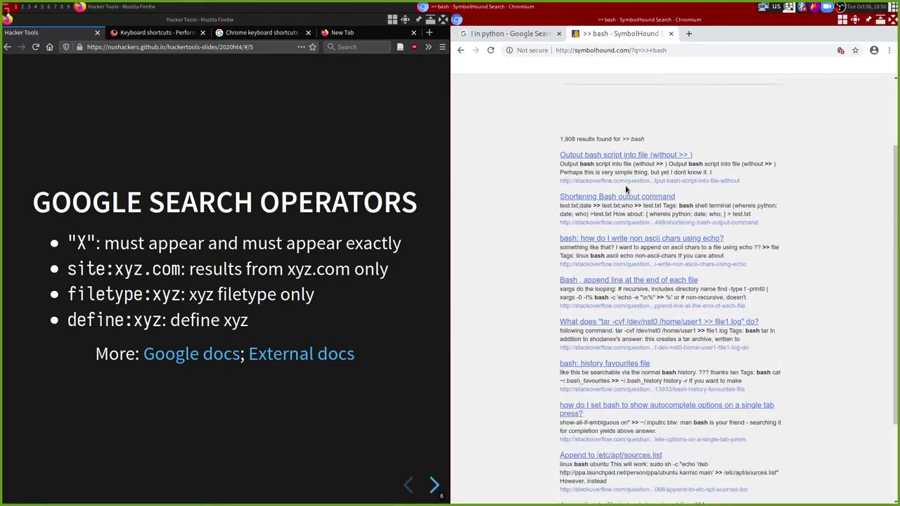
- In the Google tab, search for 'double greater than in bash'
key("ctrl+Page_Up")
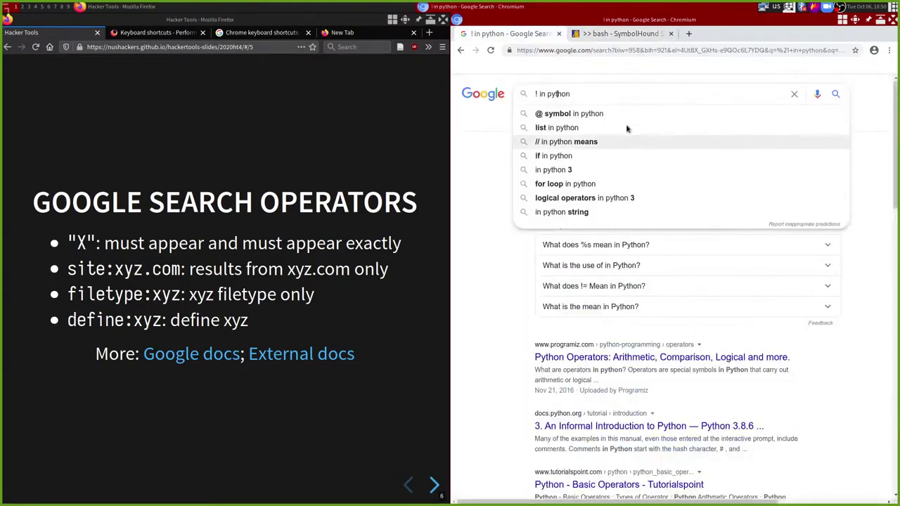
key("ctrl+a")
type("double g")
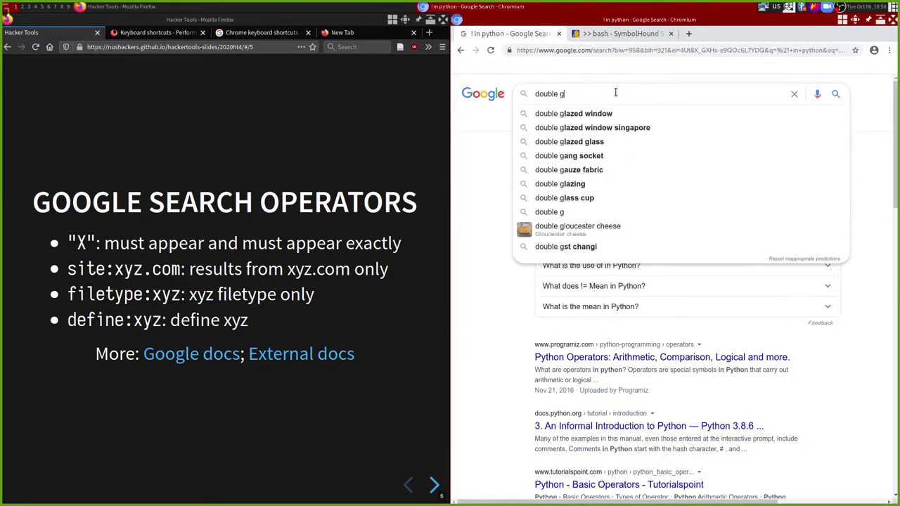
type("reater than in bash")
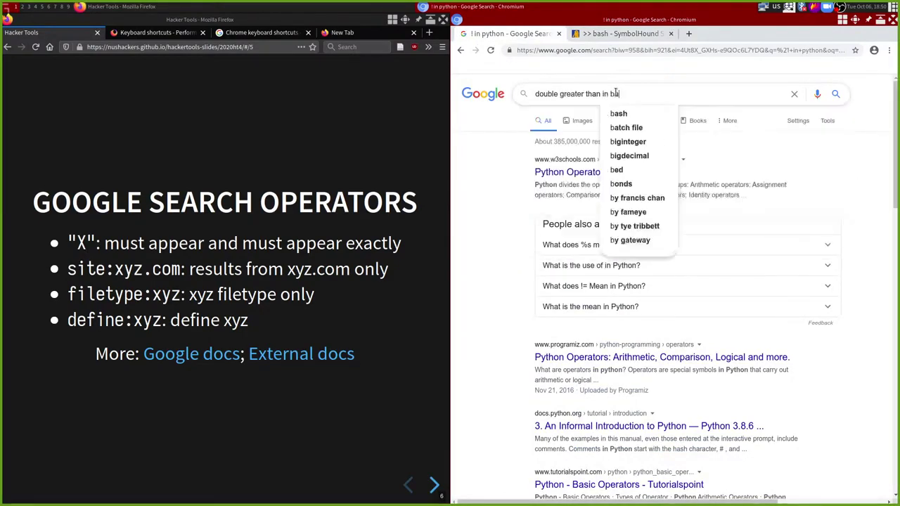
key("Return")
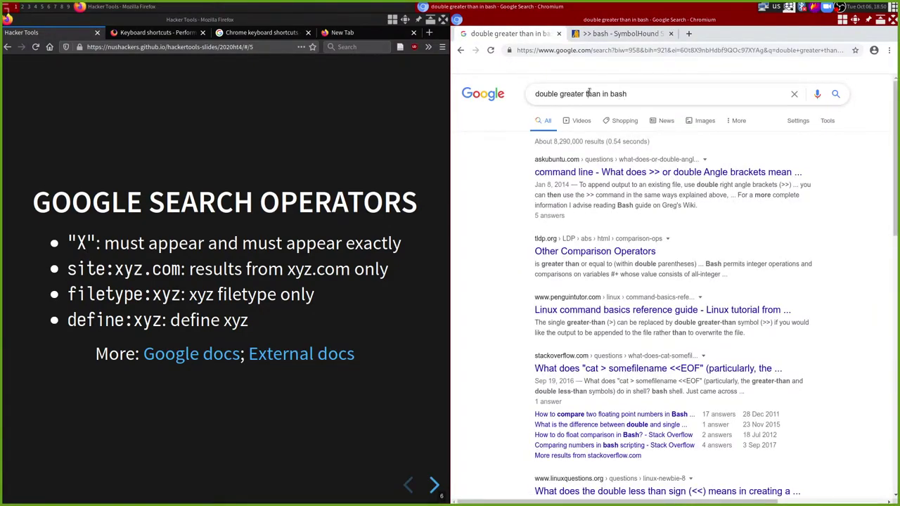
- Review the Google results, then return to the SymbolHound '>> bash' results
left_click_drag(601, 93, 535, 94)
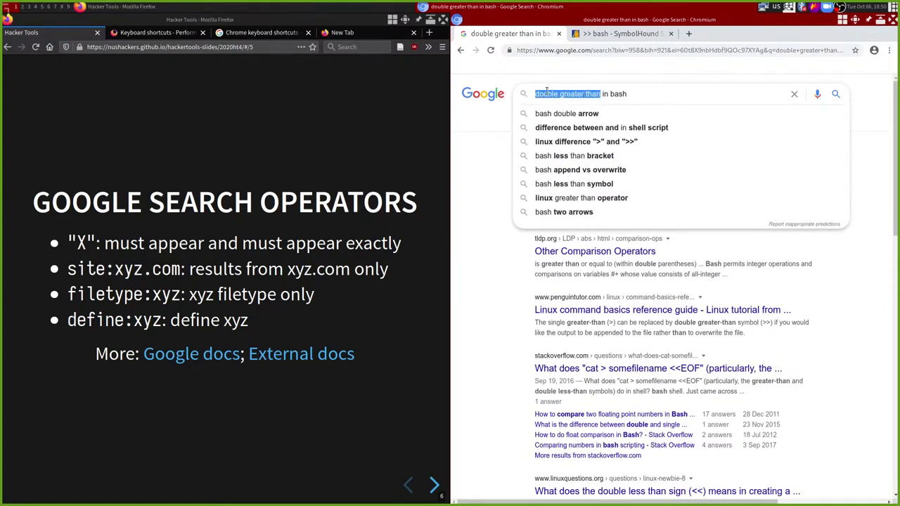
left_click(504, 297)
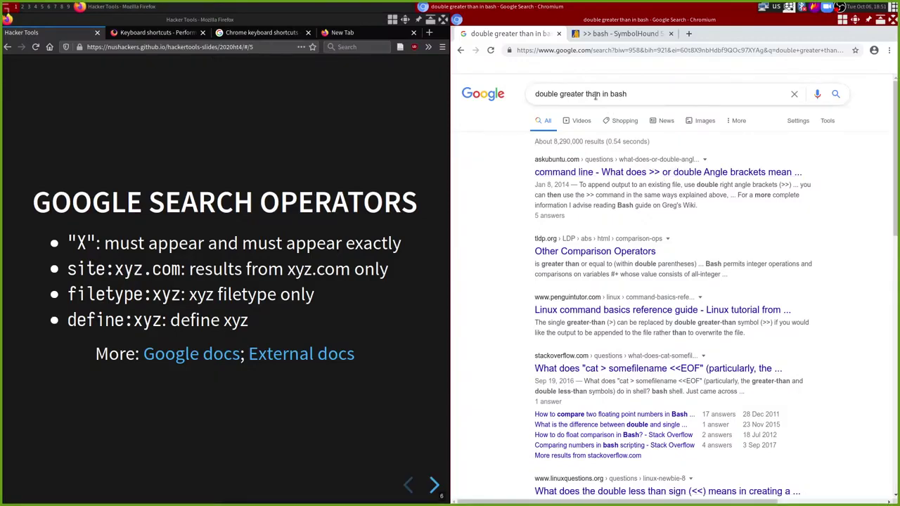
scroll(615, 358, "down", 4)
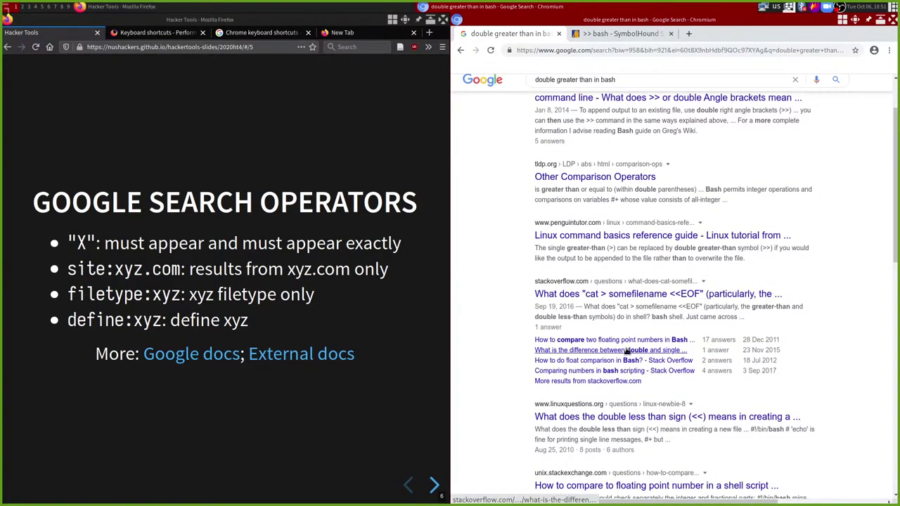
left_click(617, 34)
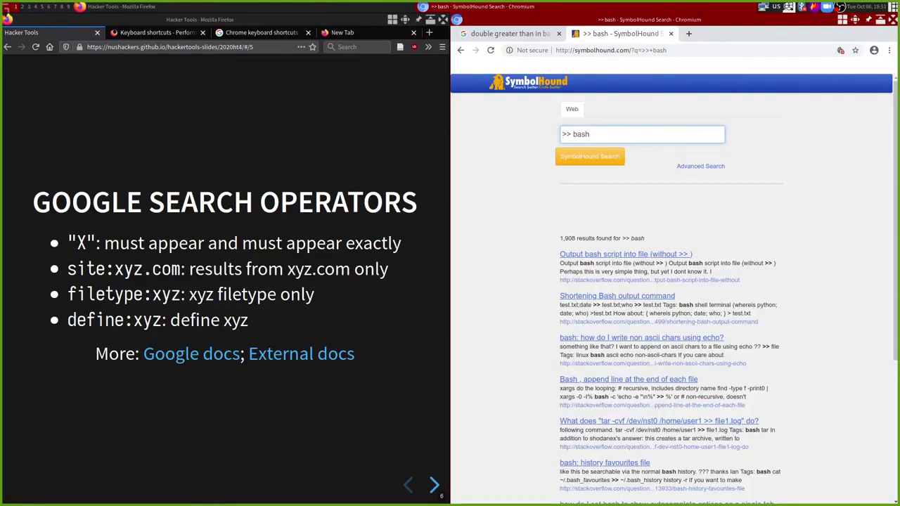
key("alt+Tab")
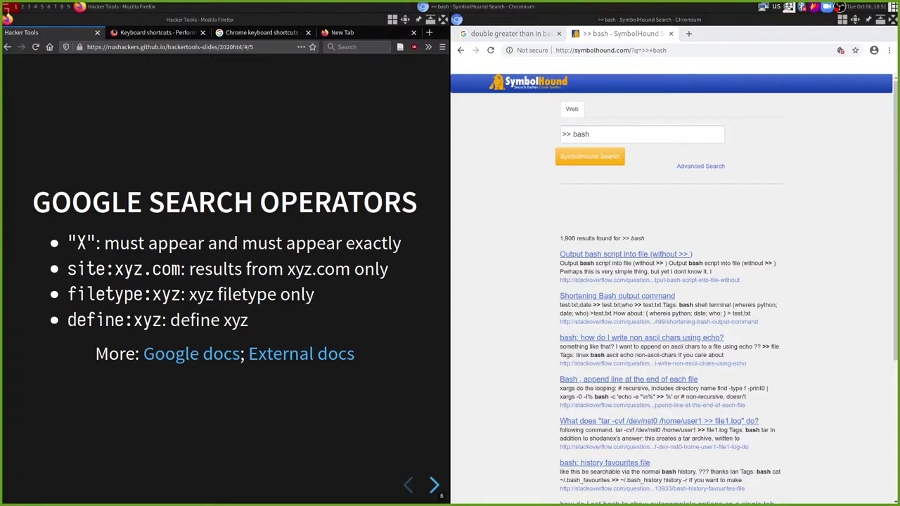
- On the Google results tab, replace the query with 'define:bash' and run the search
left_click(521, 34)
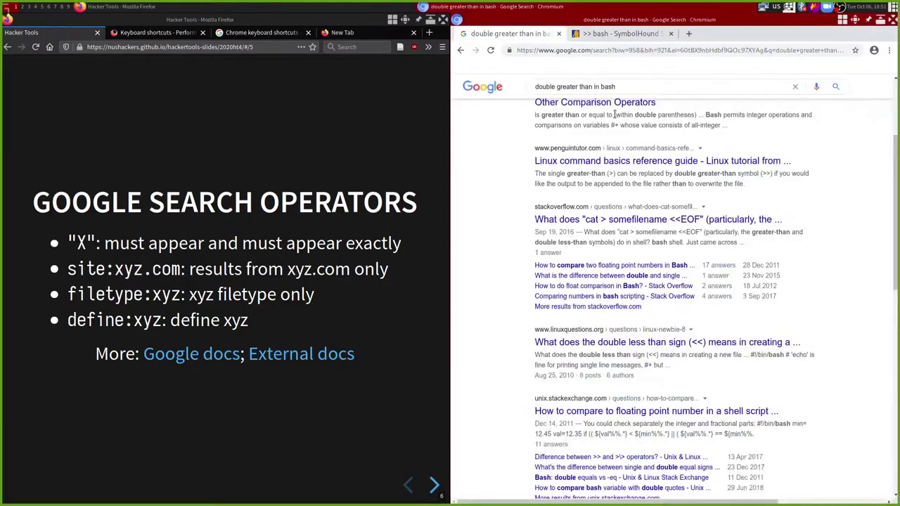
left_click_drag(164, 320, 68, 320)
left_click(230, 314)
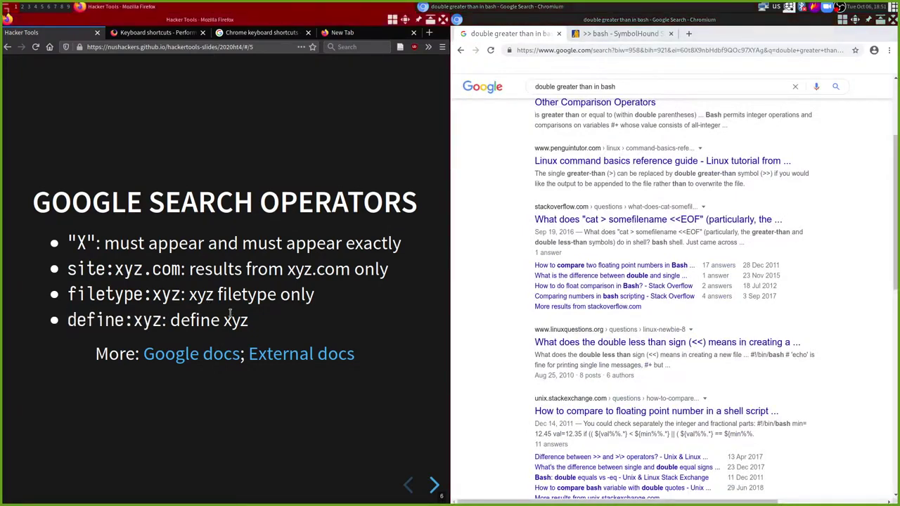
left_click(679, 83)
key("ctrl+a")
type("defile")
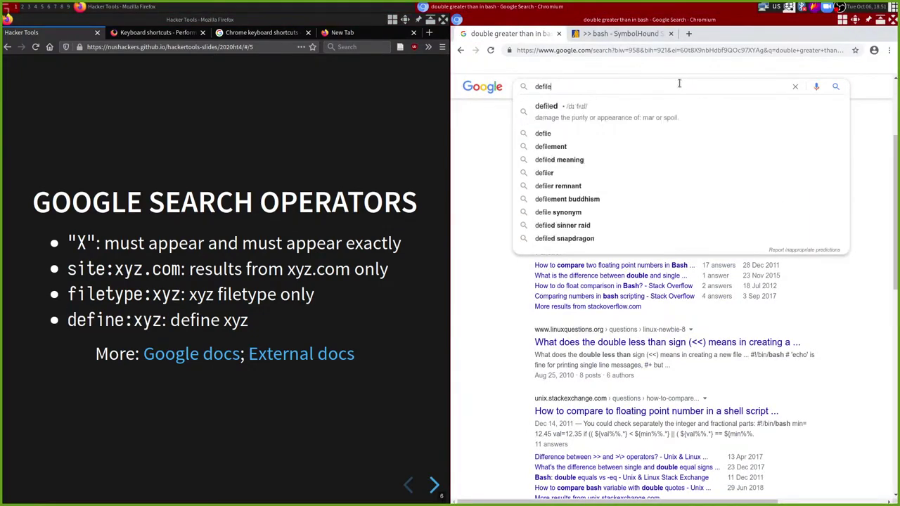
key("BackSpace")
key("BackSpace")
type("ne:")
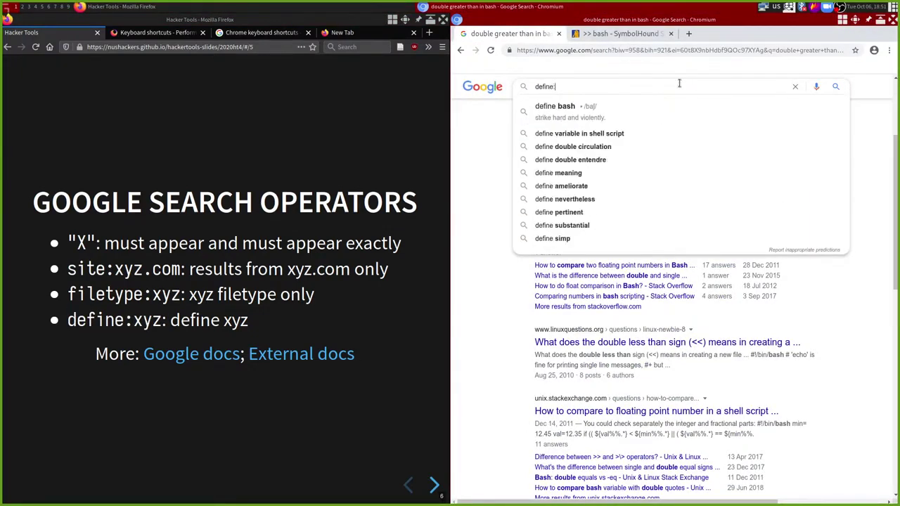
type("bash")
key("Return")
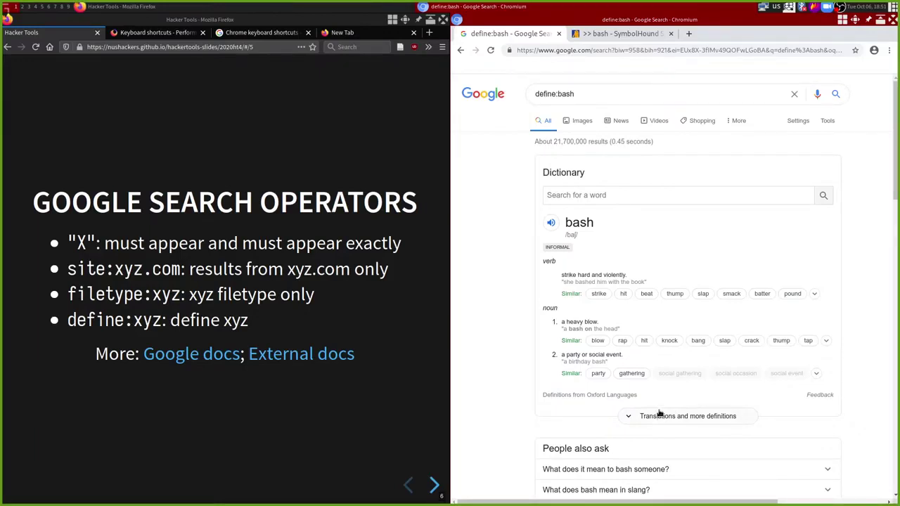
- Expand 'Translations and more definitions' on the bash card and skim the verb forms and senses
left_click(659, 415)
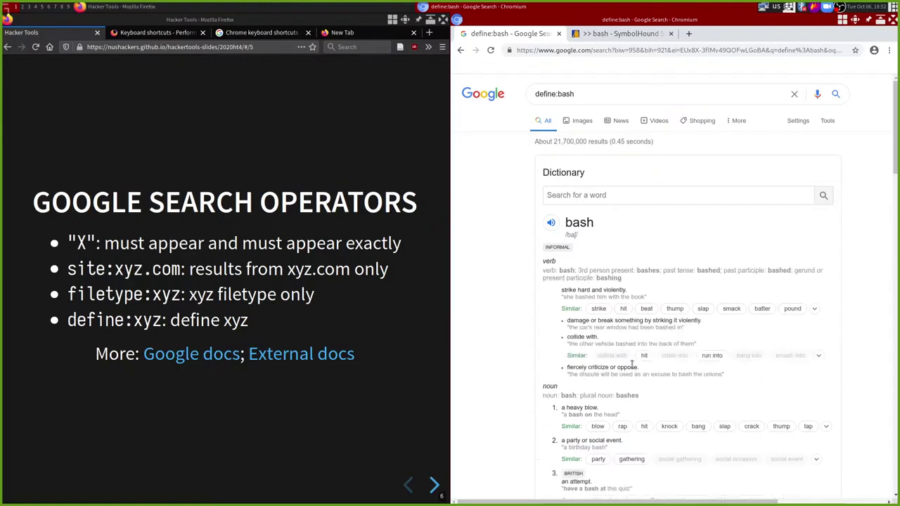
scroll(631, 364, "down", 3)
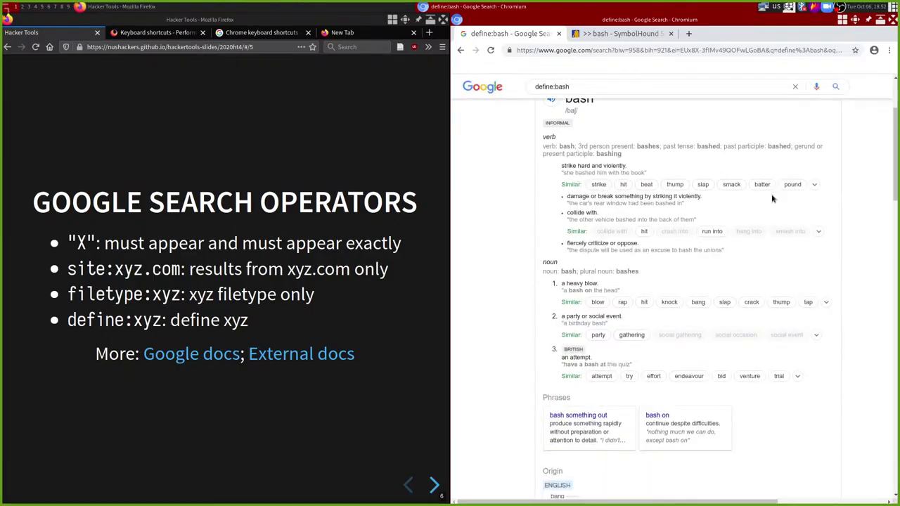
scroll(771, 199, "up", 1)
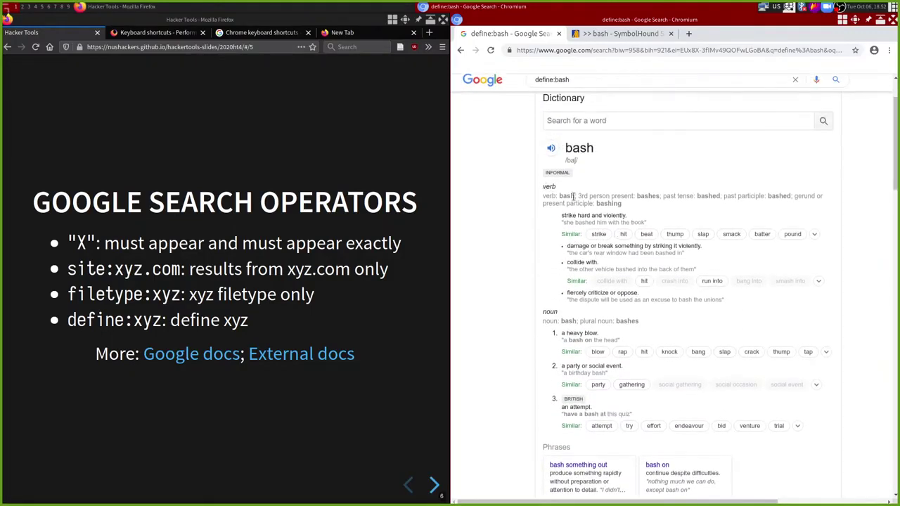
scroll(549, 300, "down", 1)
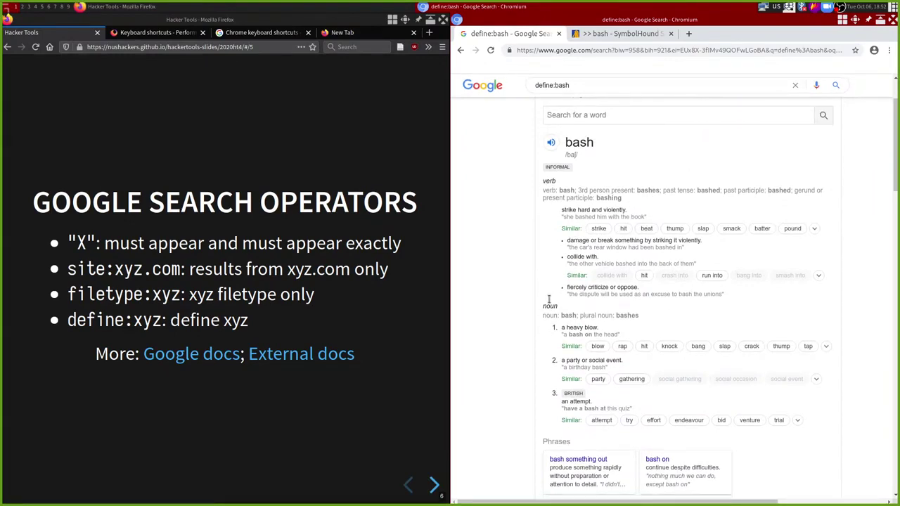
scroll(563, 260, "down", 1)
scroll(555, 268, "up", 2)
- Scroll down through phrases, origin and the usage chart, then select the define:bash query
scroll(587, 303, "down", 5)
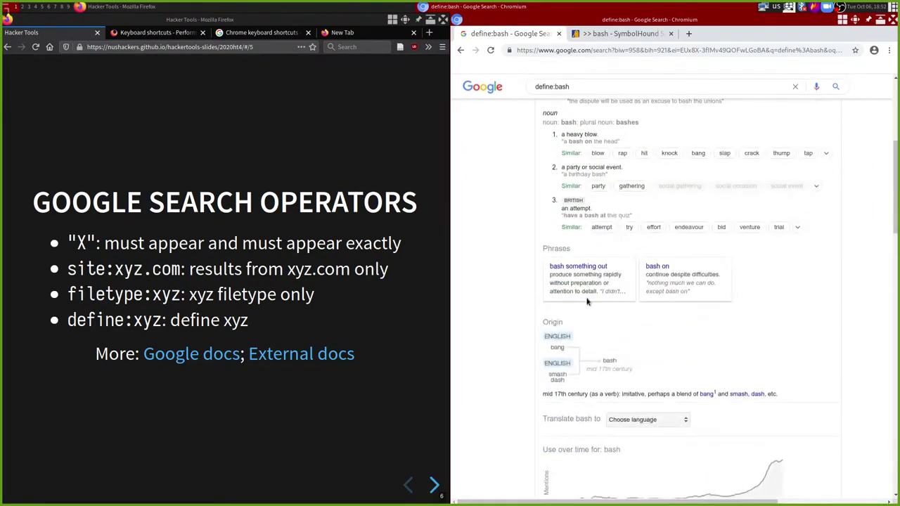
scroll(586, 302, "down", 2)
scroll(696, 313, "down", 3)
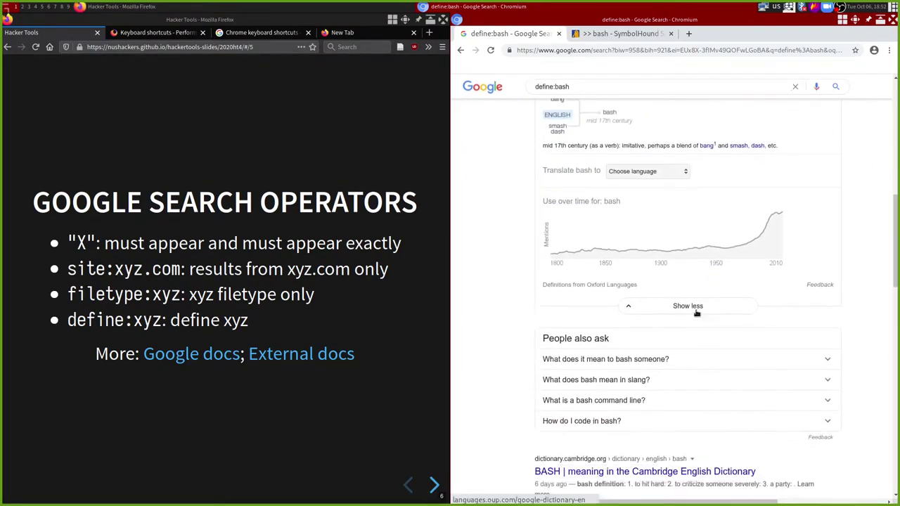
scroll(696, 312, "down", 2)
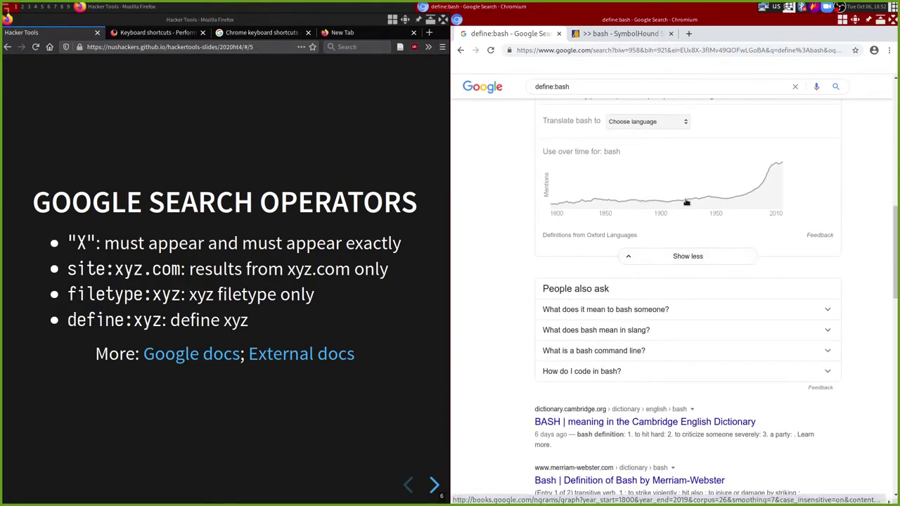
scroll(691, 209, "down", 4)
scroll(691, 209, "up", 4)
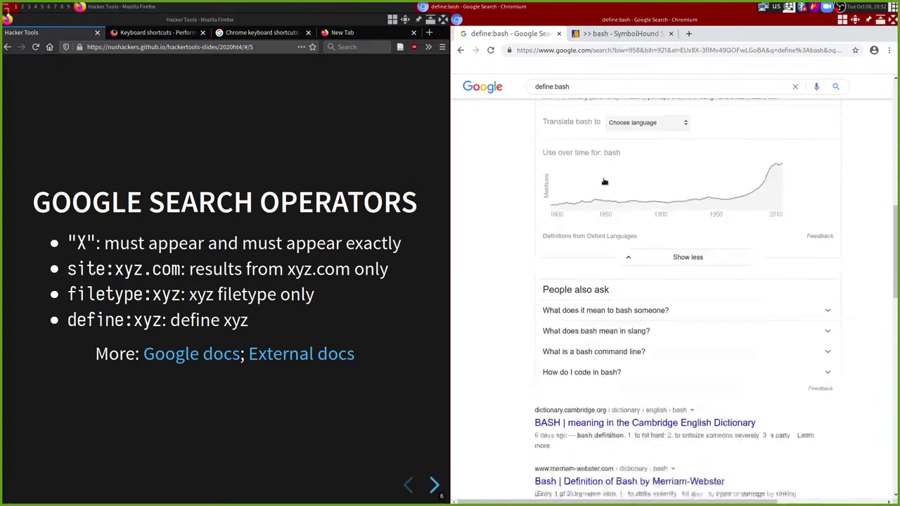
scroll(604, 182, "up", 3)
triple_click(577, 89)
- Replace the query with 'bash pronunciation' and search Google
key("BackSpace")
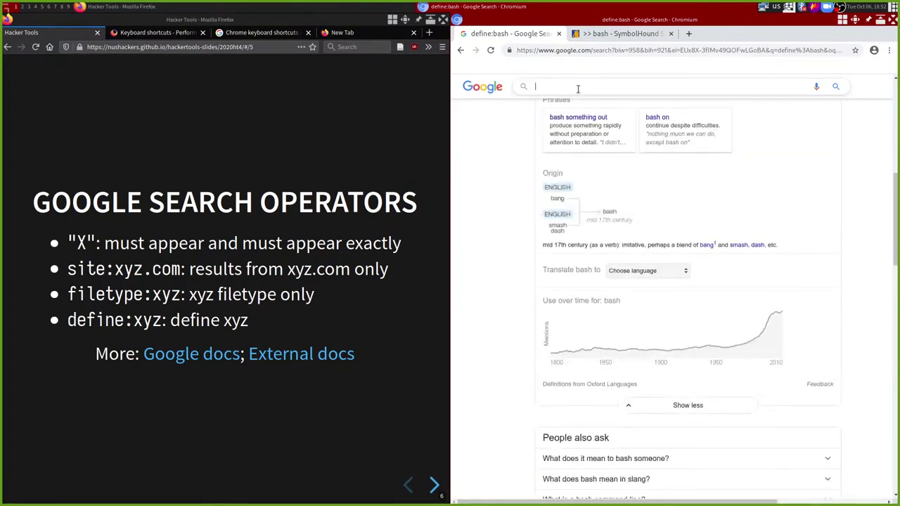
type("bash")
key("BackSpace")
key("BackSpace")
key("BackSpace")
key("BackSpace")
type("bash ")
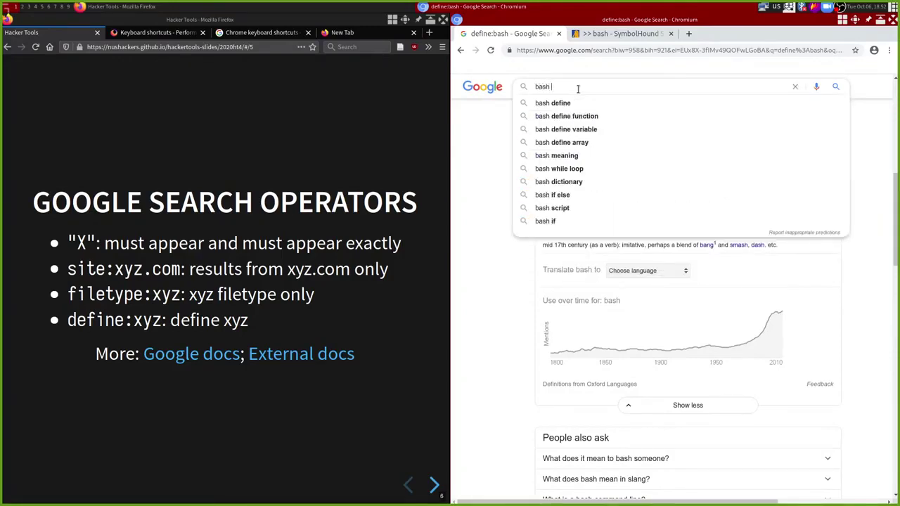
type("pronunciation")
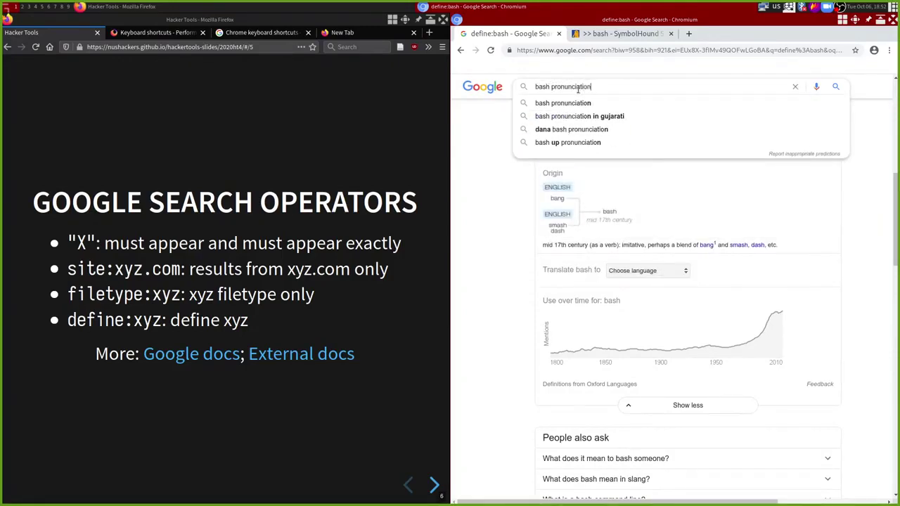
key("Return")
- Keep the British accent and play the spoken pronunciation of bash twice
left_click(800, 168)
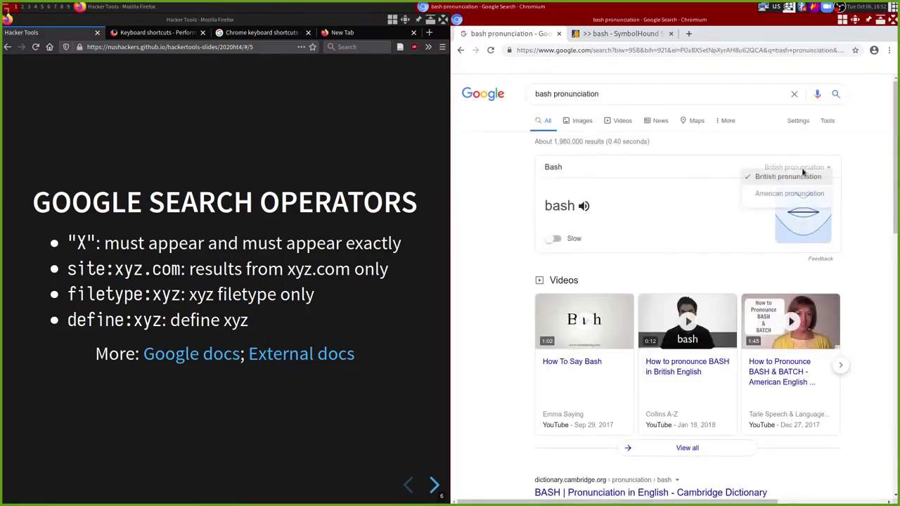
left_click(801, 176)
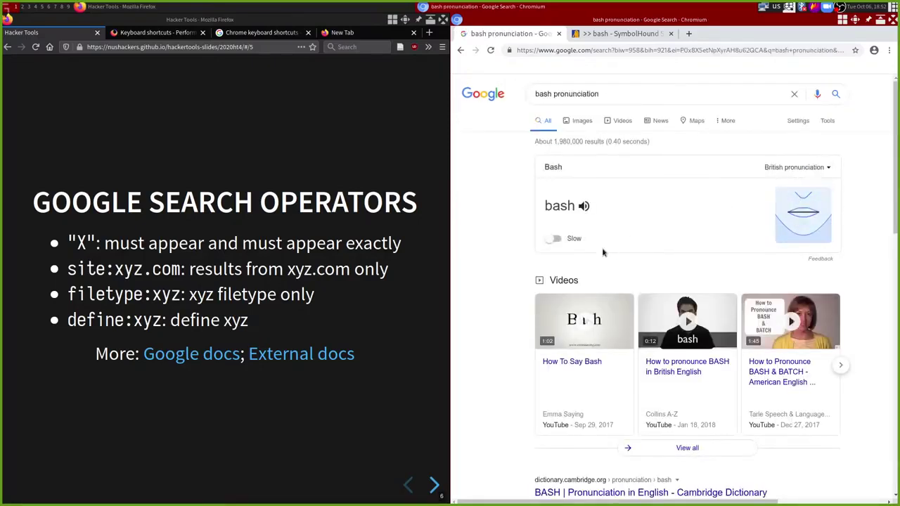
left_click(583, 206)
left_click(583, 206)
left_click(815, 169)
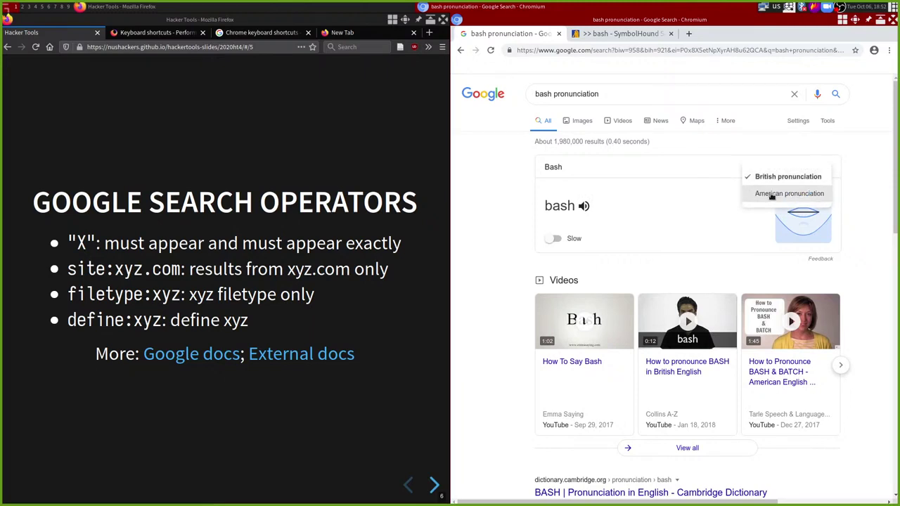
- Close the accent dropdown with British kept, and close Firefox's empty New Tab
left_click(677, 218)
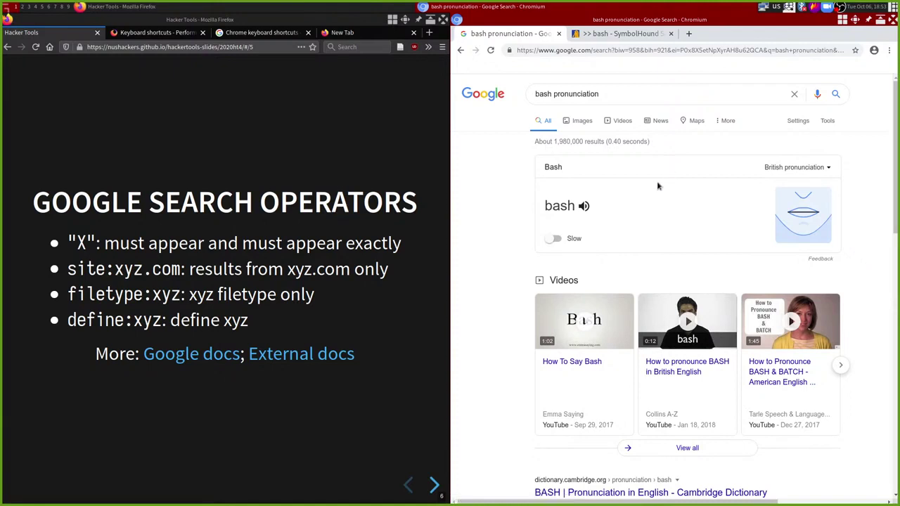
left_click(644, 94)
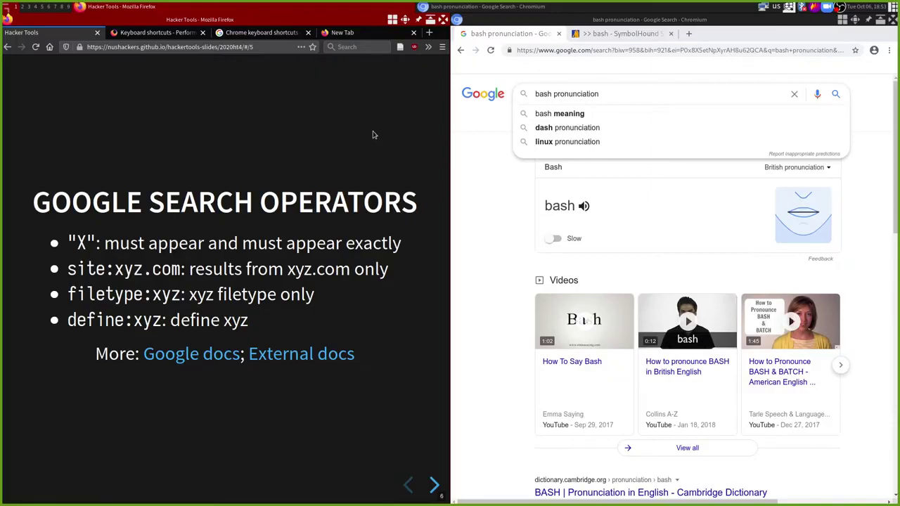
middle_click(383, 38)
double_click(100, 205)
left_click(253, 155)
left_click(460, 144)
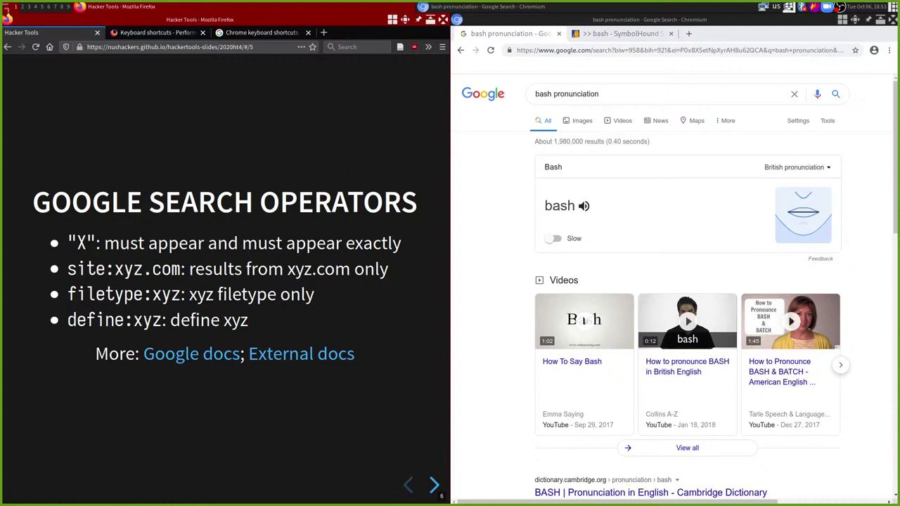
- Open the Google docs and External docs references in new tabs and skim the Refine web searches page
middle_click(198, 359)
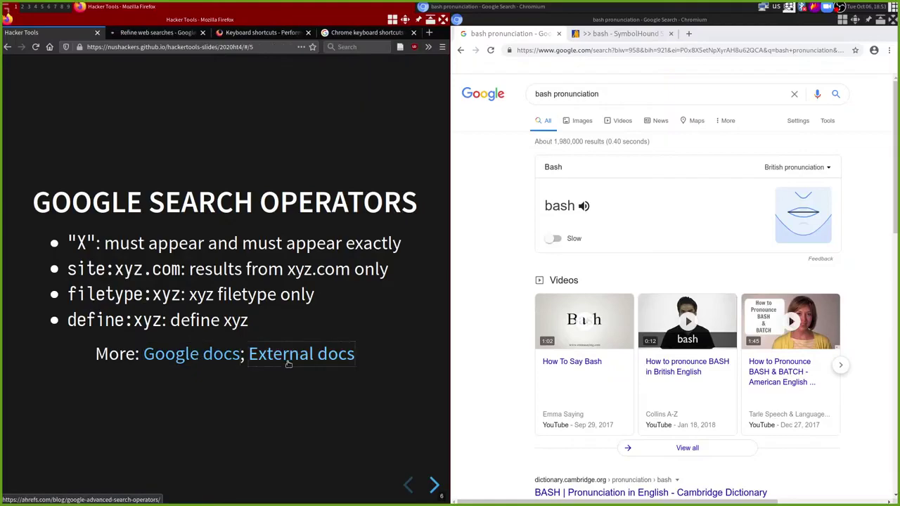
middle_click(301, 355)
left_click(193, 32)
left_click(134, 33)
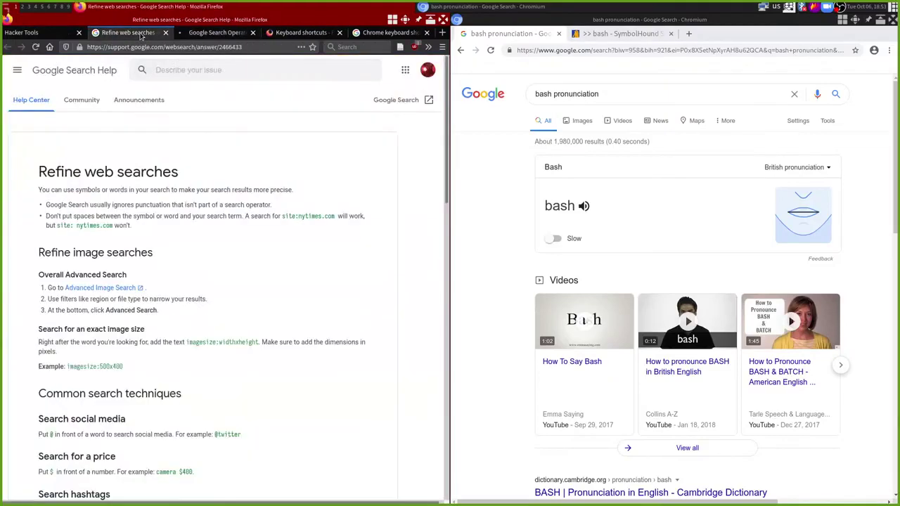
scroll(210, 184, "down", 5)
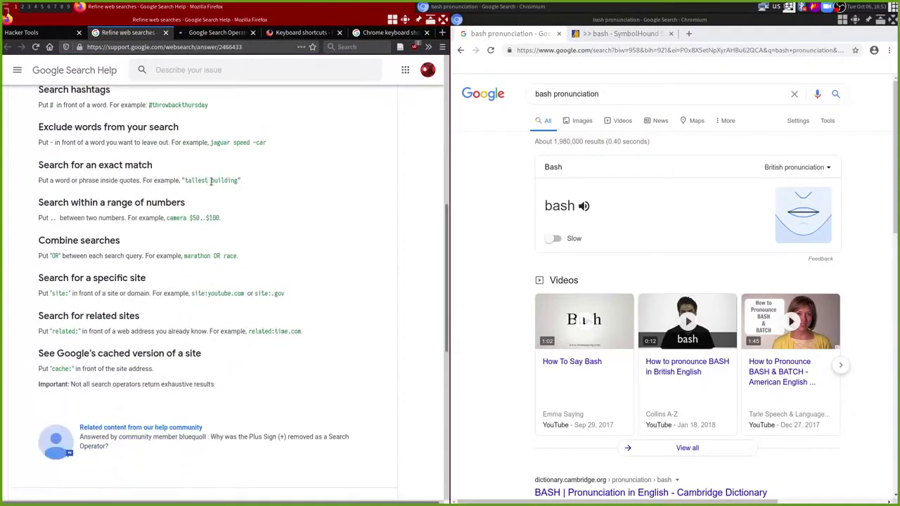
scroll(253, 225, "up", 3)
scroll(246, 223, "up", 3)
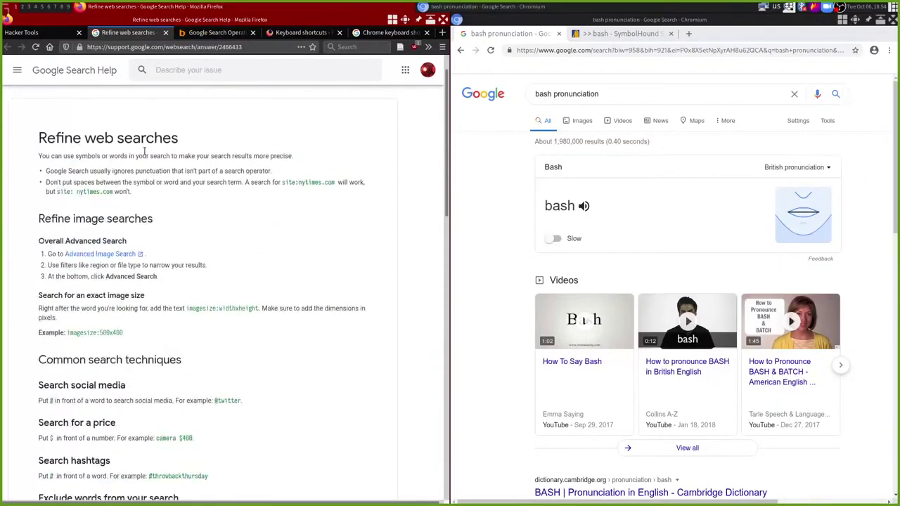
scroll(140, 162, "down", 5)
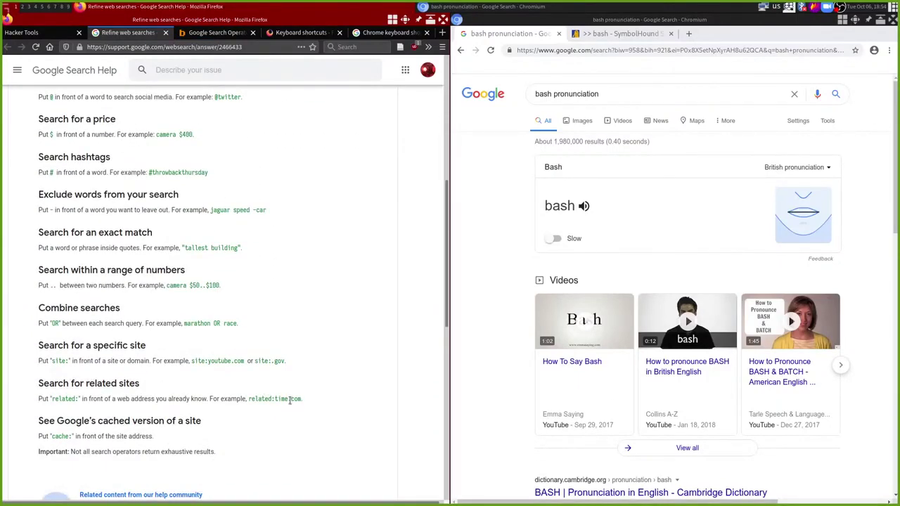
- Skim the Ahrefs search operators article, then return to the Hacker Tools slides
left_click(223, 35)
scroll(226, 262, "down", 7)
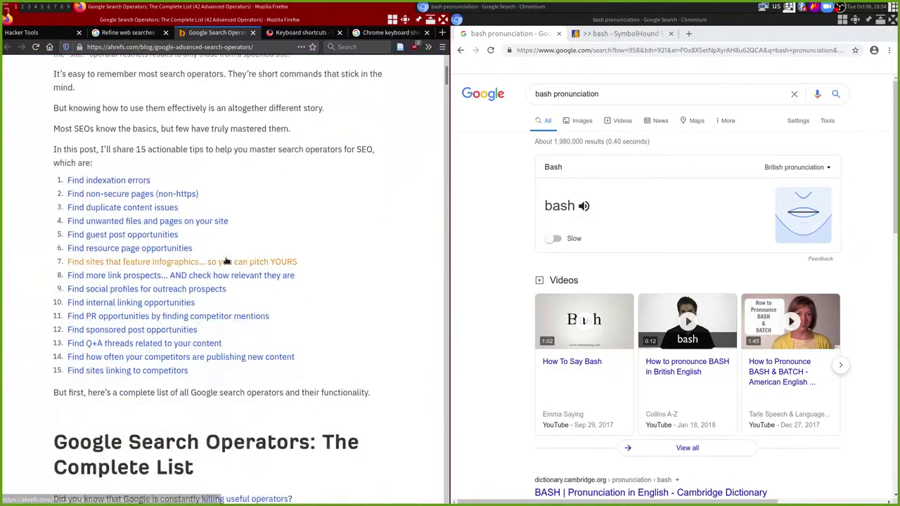
key("ctrl+shift+Tab")
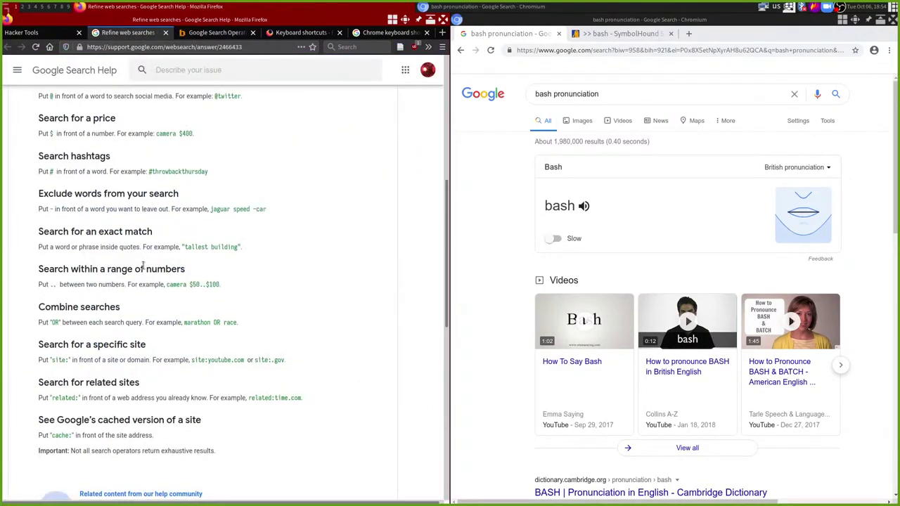
scroll(180, 78, "up", 3)
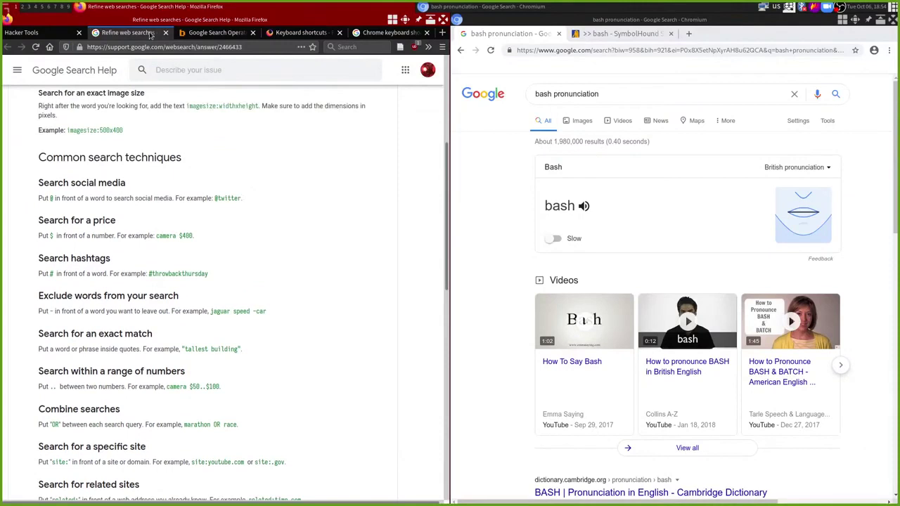
left_click(42, 32)
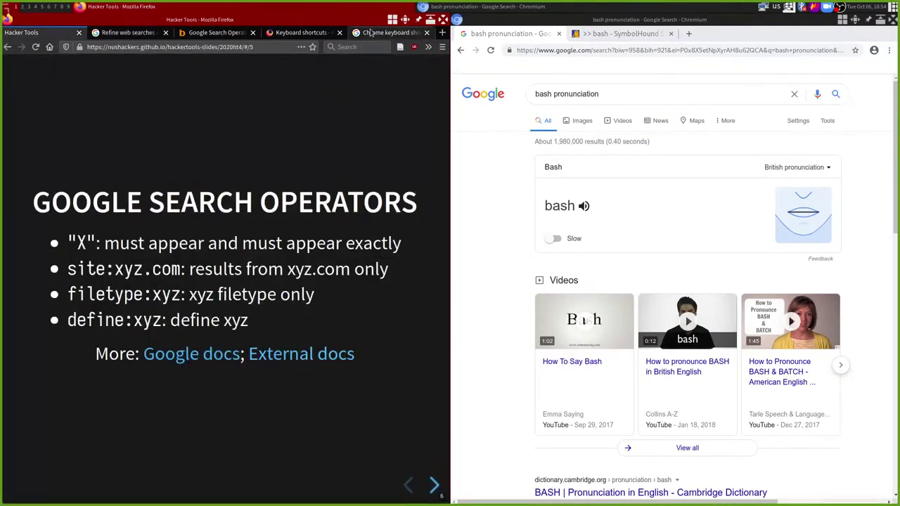
- Close the Refine web searches, Ahrefs and shortcuts tabs and advance to the Bookmark Keywords (FF) slide
middle_click(133, 33)
middle_click(136, 33)
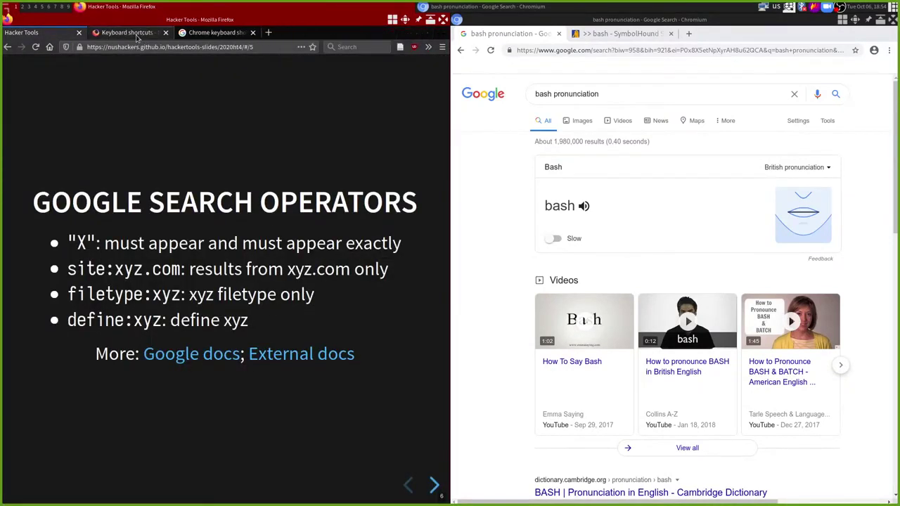
middle_click(133, 33)
middle_click(133, 33)
key("Right")
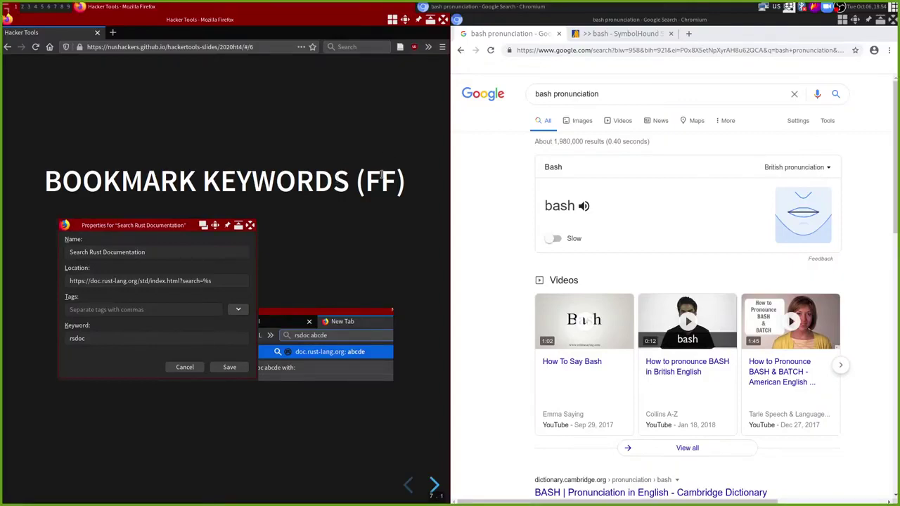
left_click(532, 10)
left_click(532, 10)
- Open Show All Bookmarks via the ☰ menu's Library > Bookmarks
left_click(532, 10)
left_click(891, 46)
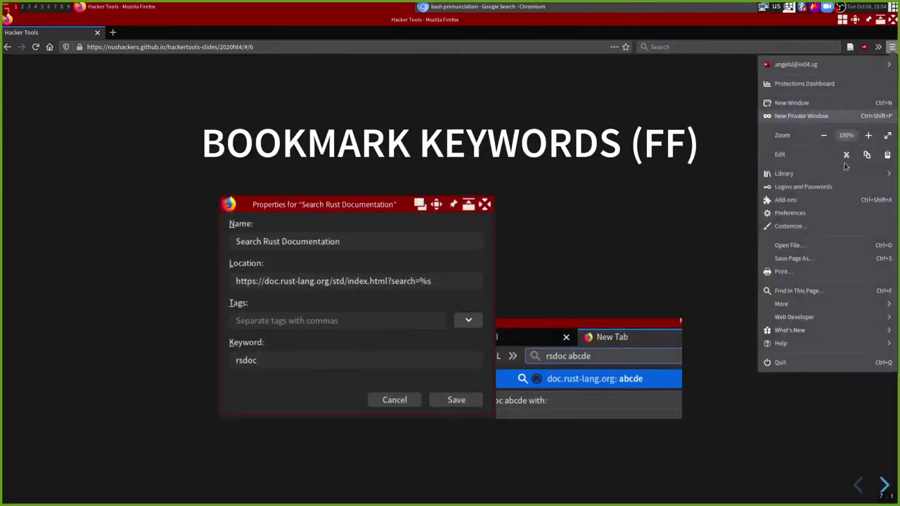
left_click(802, 180)
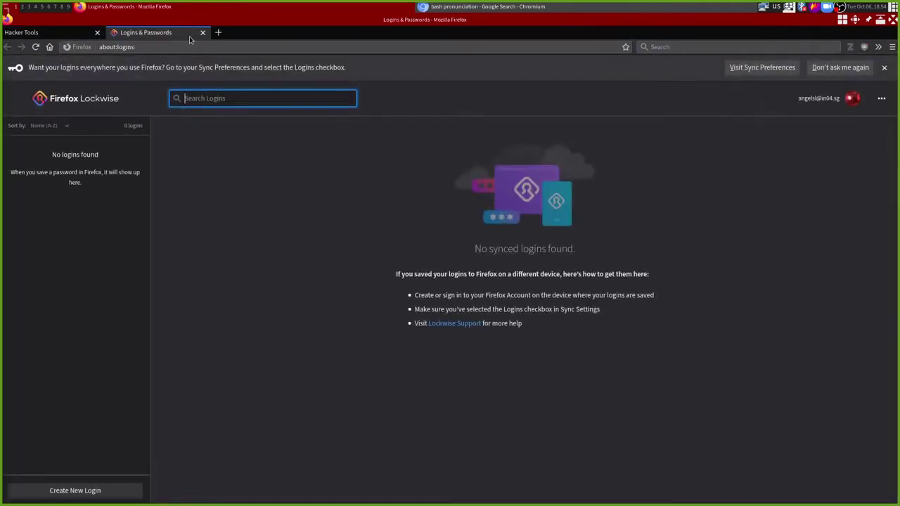
key("ctrl+w")
left_click(891, 46)
left_click(808, 175)
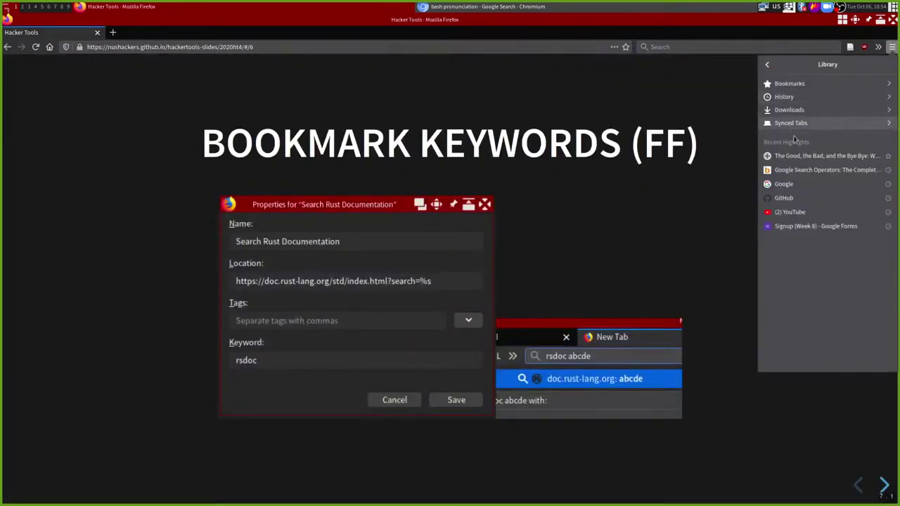
left_click(802, 84)
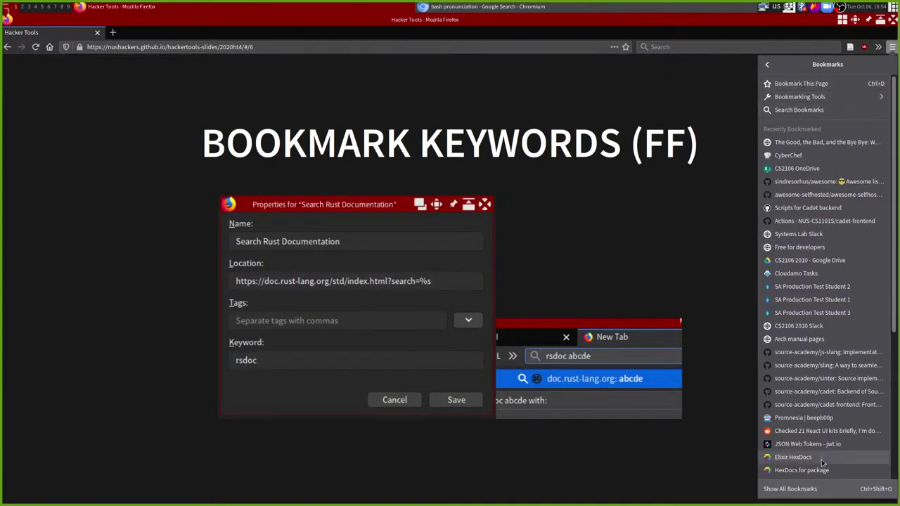
left_click(816, 490)
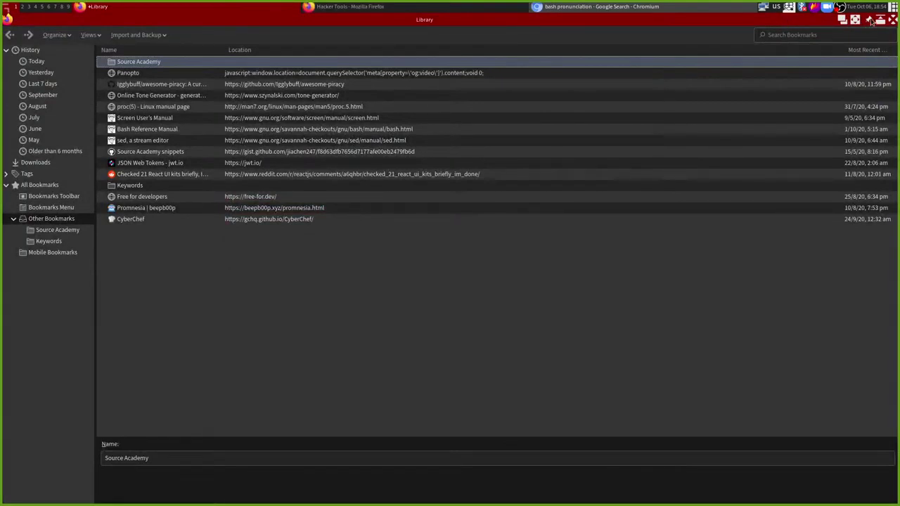
- Bring the Library forward and select the Keywords folder under Other Bookmarks
left_click(891, 21)
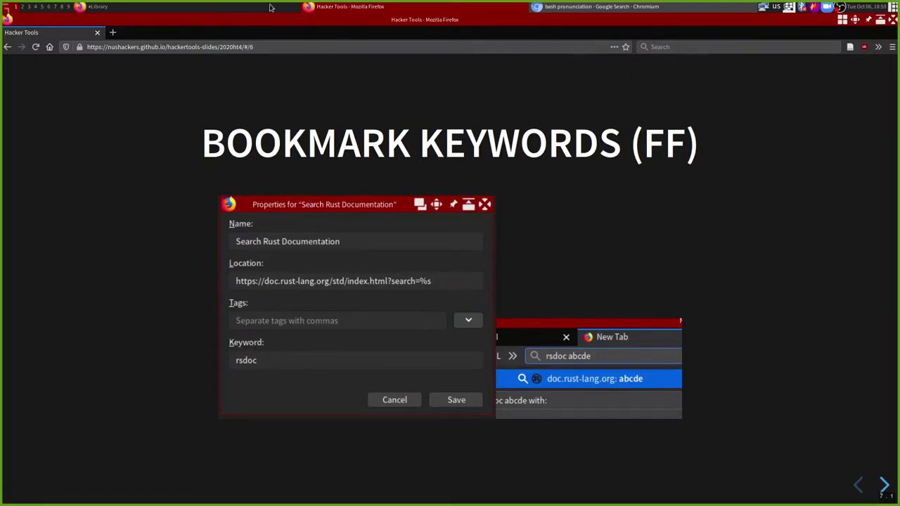
left_click(95, 7)
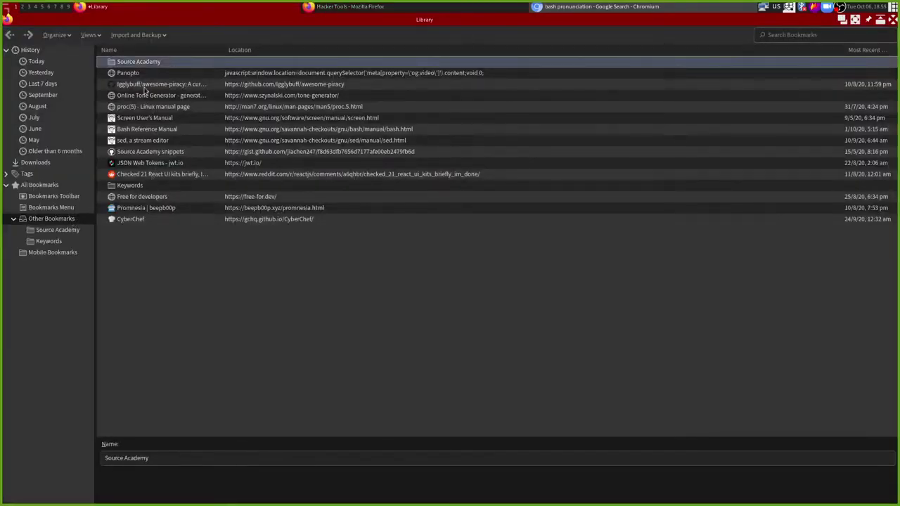
left_click(54, 242)
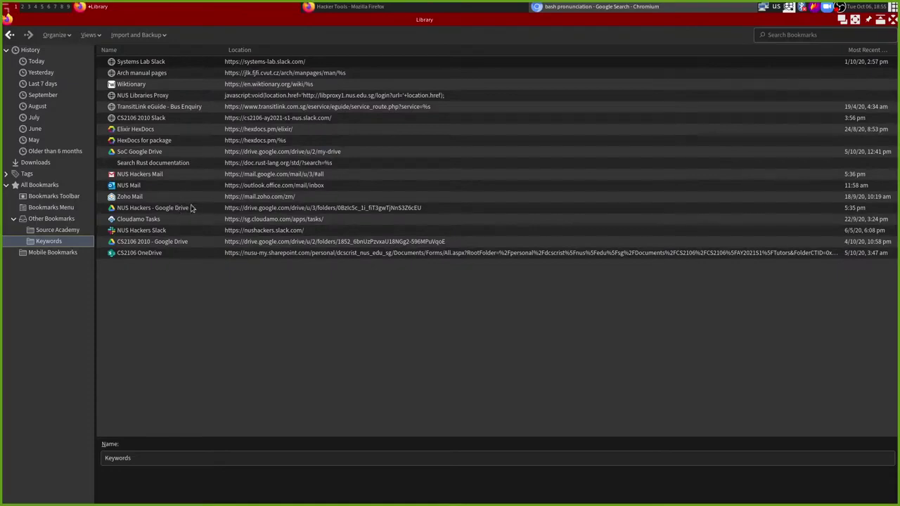
- Inspect the Zoho Mail bookmark's keyword zm and Search Rust documentation's keyword rsdoc
left_click(196, 199)
right_click(196, 200)
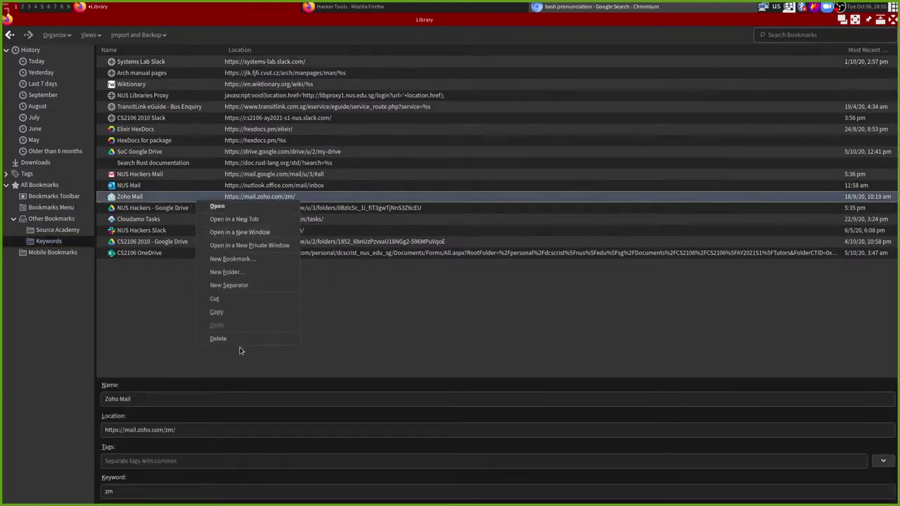
left_click(169, 357)
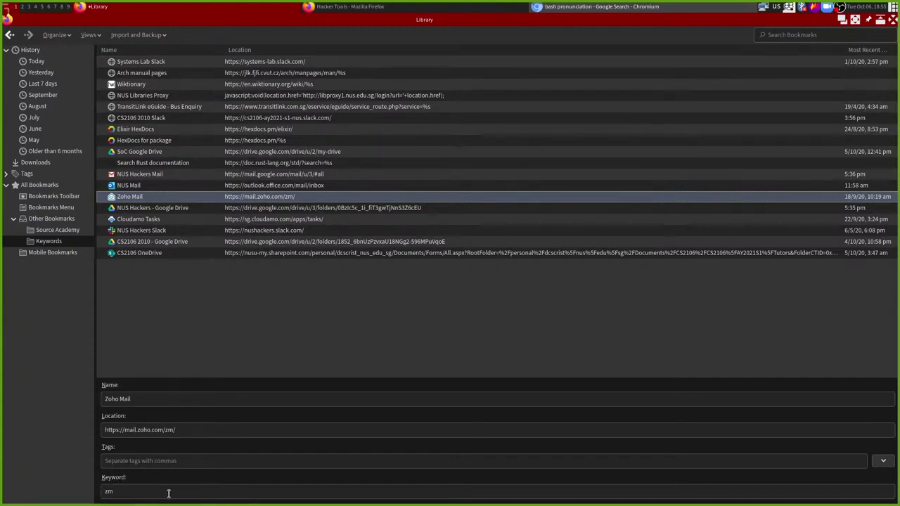
left_click(129, 490)
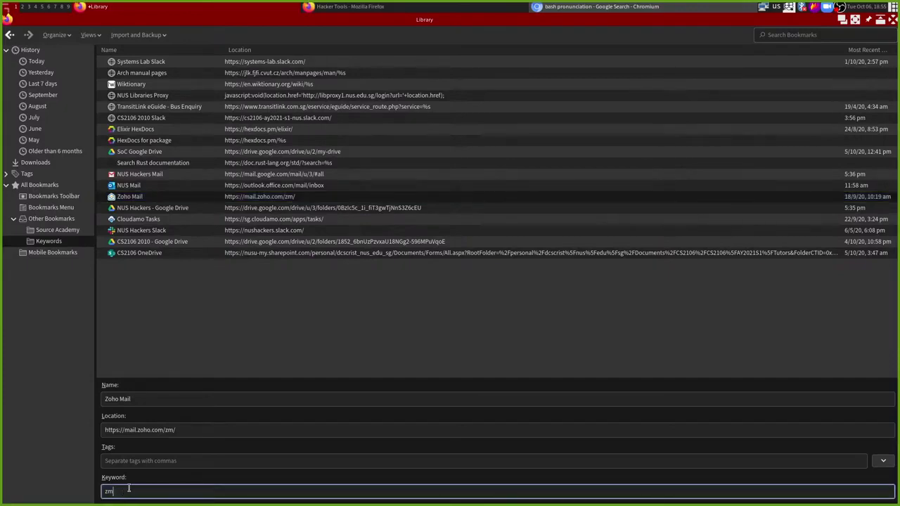
left_click(156, 200)
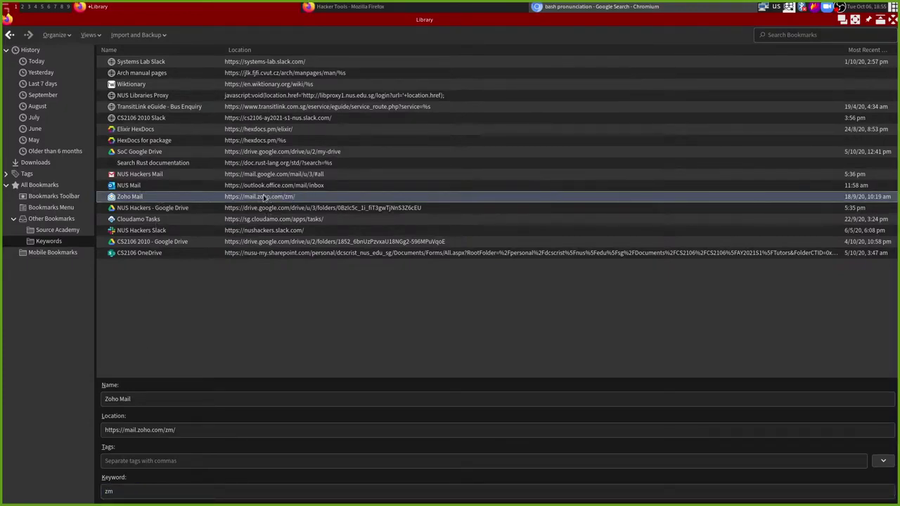
left_click(179, 163)
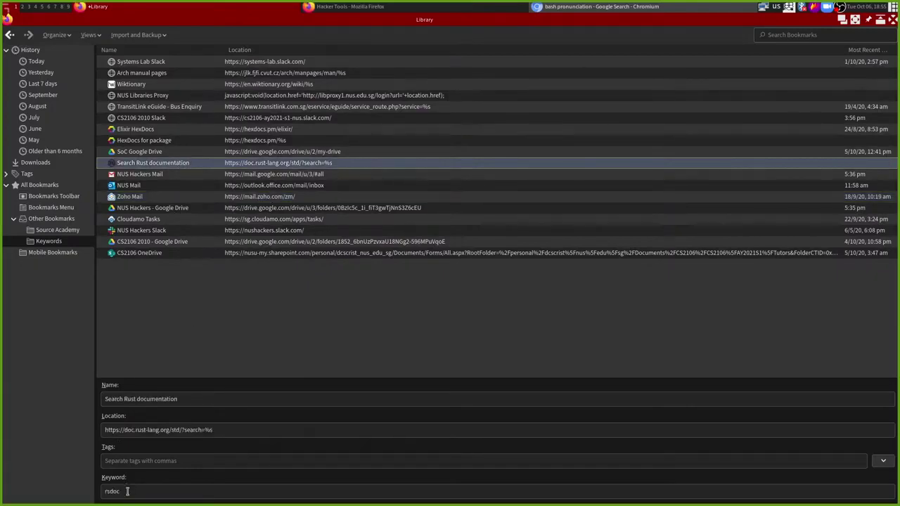
left_click(127, 491)
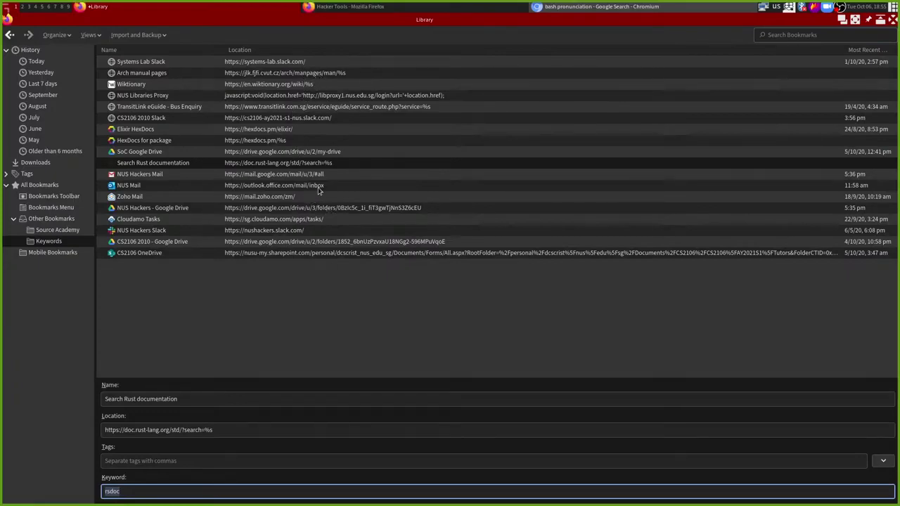
- Check the NUS Mail bookmark's nusm keyword, then return to the Hacker Tools slides window
left_click(217, 187)
left_click(242, 196)
left_click(256, 186)
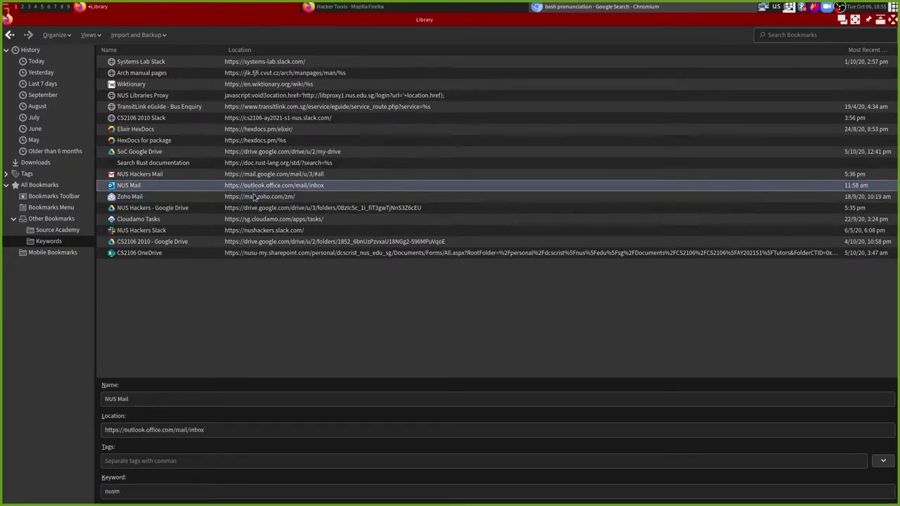
left_click(127, 494)
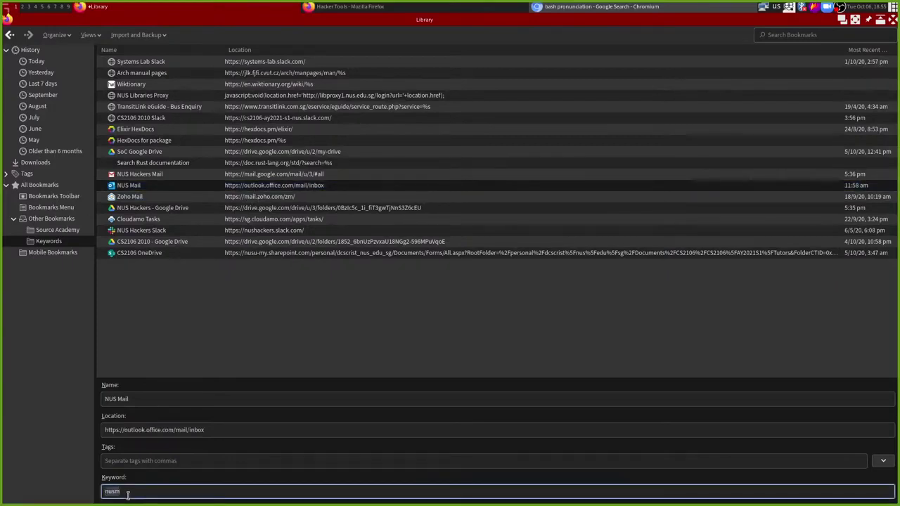
double_click(128, 491)
left_click(313, 7)
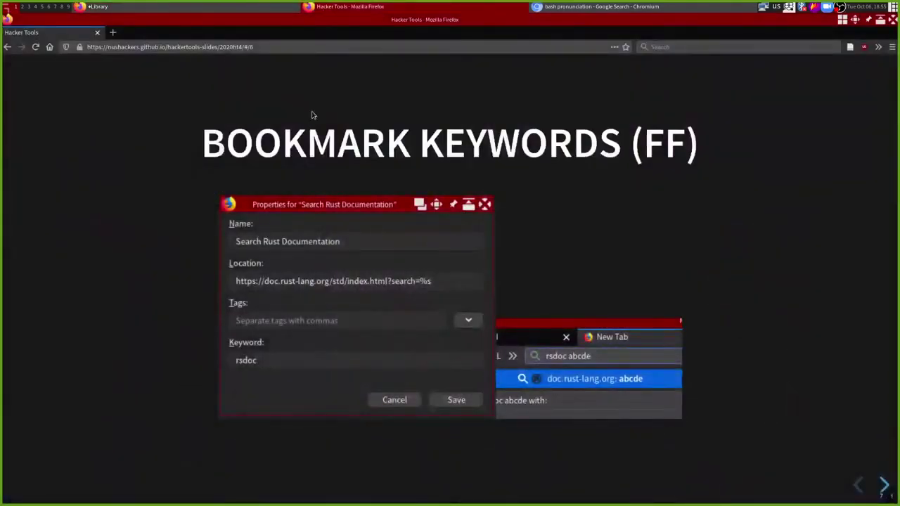
- Open NUS Mail in a new tab via the nusm keyword, then bring the Library back
key("ctrl+t")
type("nusm")
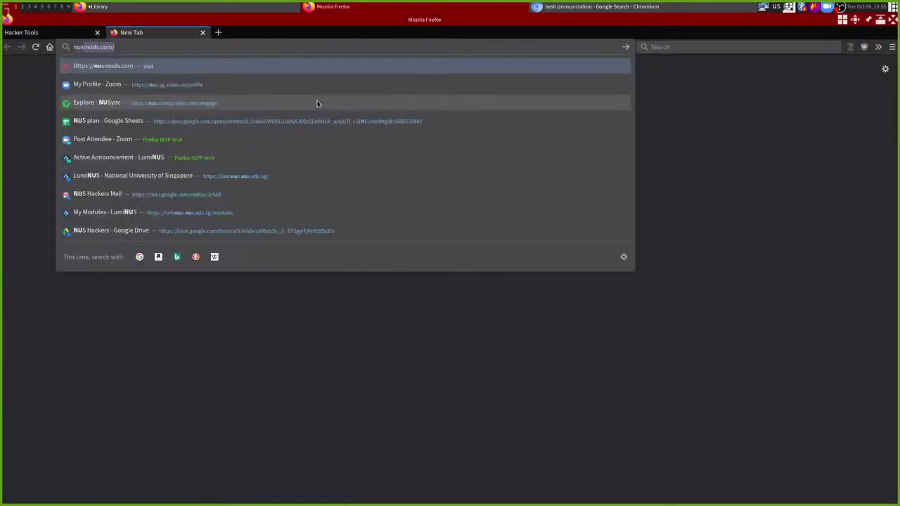
key("BackSpace")
key("Return")
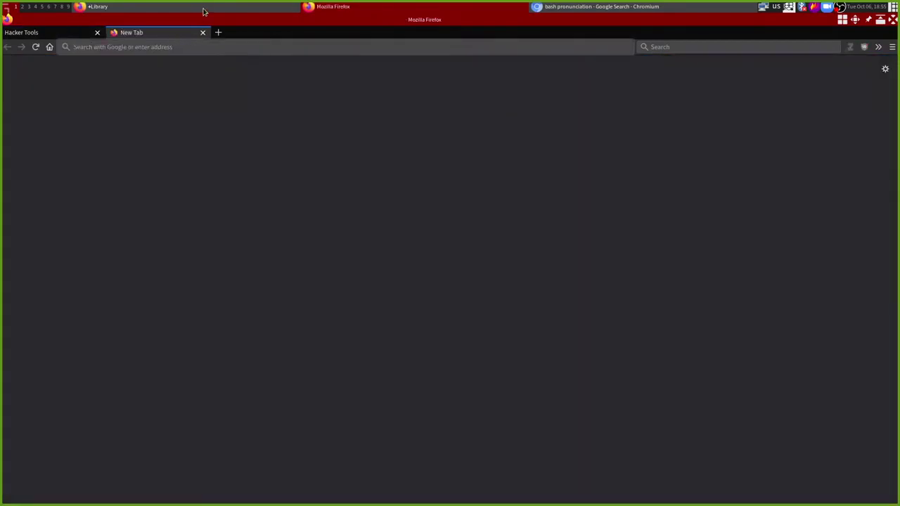
left_click(202, 10)
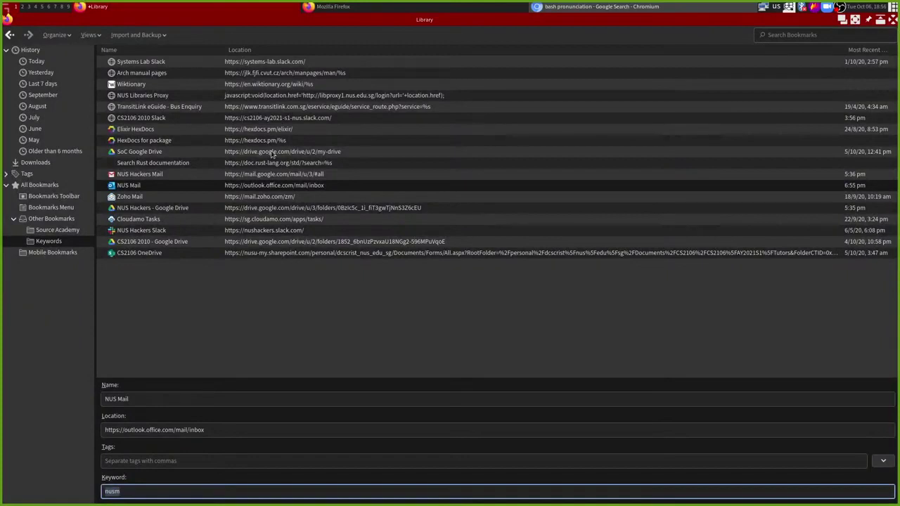
- Inspect the %s placeholder in the HexDocs for package and Arch manual pages bookmark URLs
left_click(287, 141)
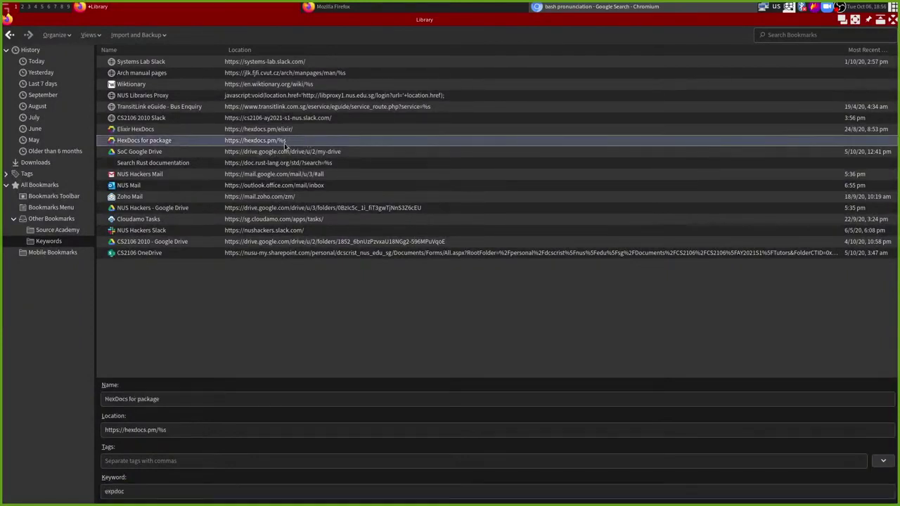
left_click(160, 430)
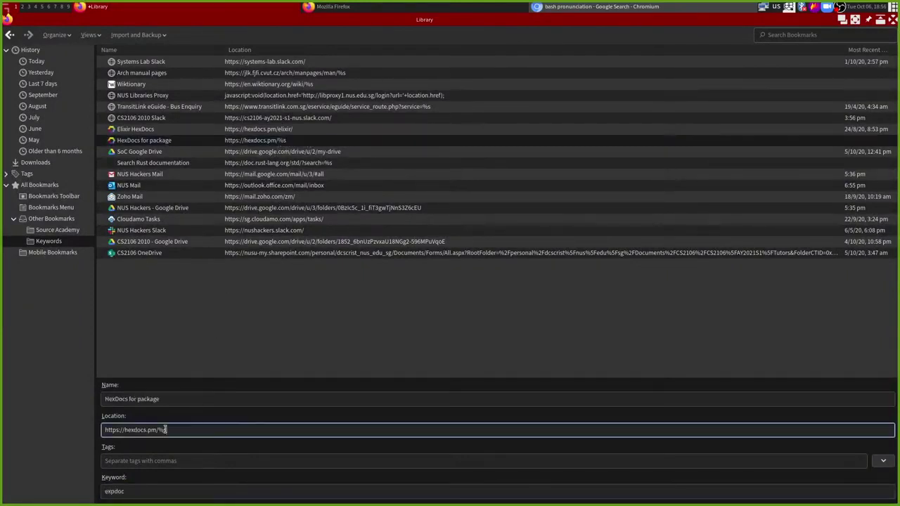
left_click_drag(161, 430, 170, 432)
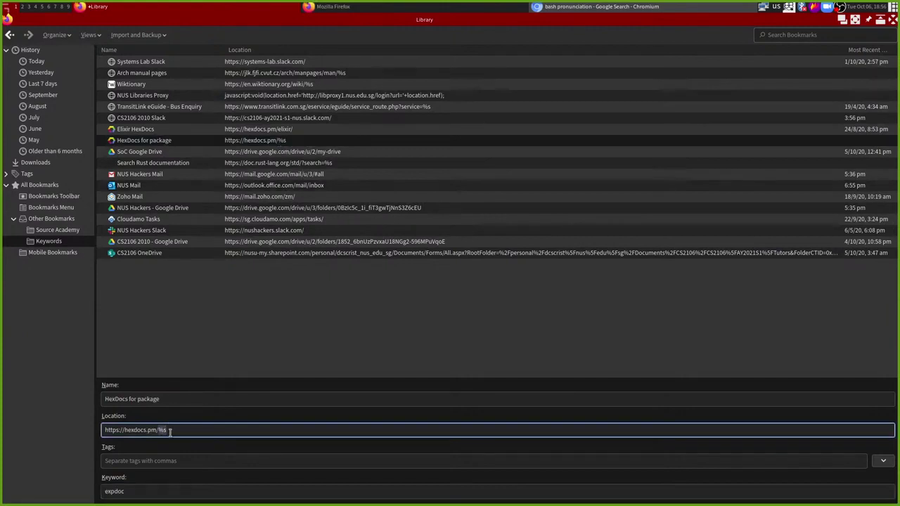
left_click(336, 74)
left_click(229, 430)
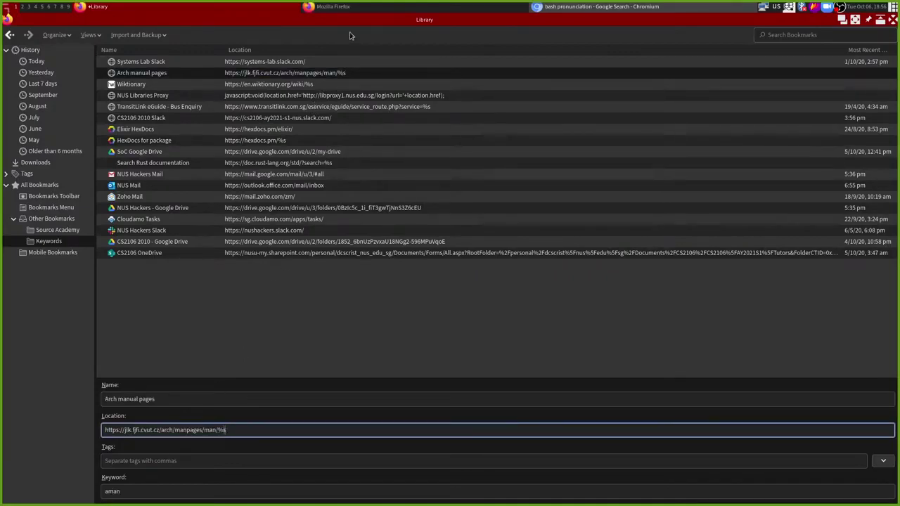
left_click(304, 74)
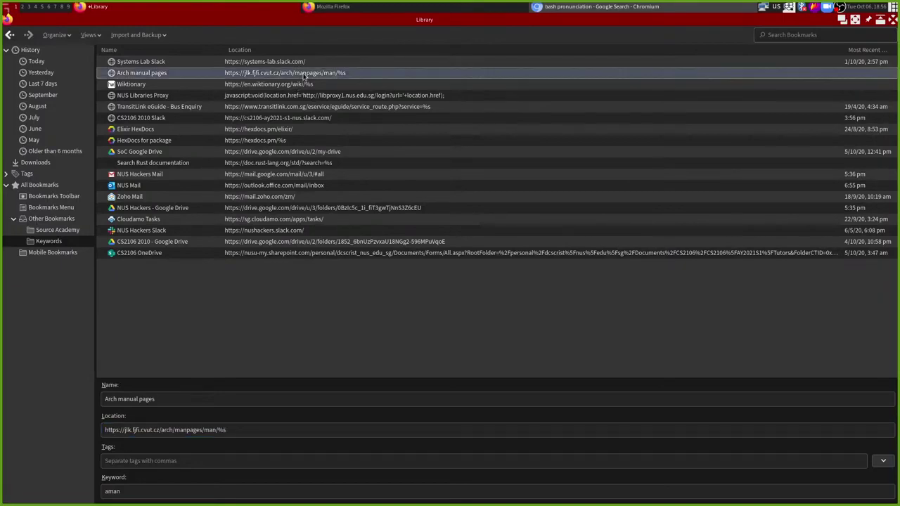
- Check the Wiktionary, HexDocs and Search Rust documentation bookmark details, then return to the Firefox window
left_click(171, 85)
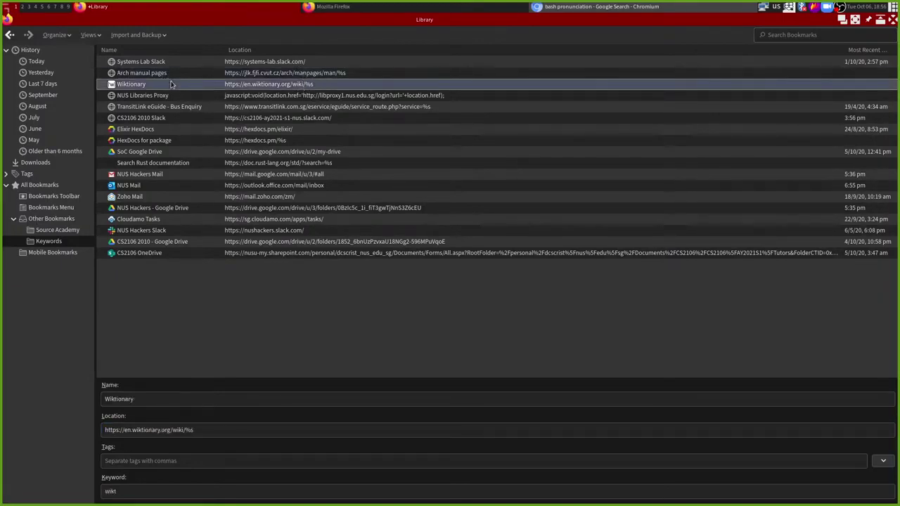
left_click(264, 141)
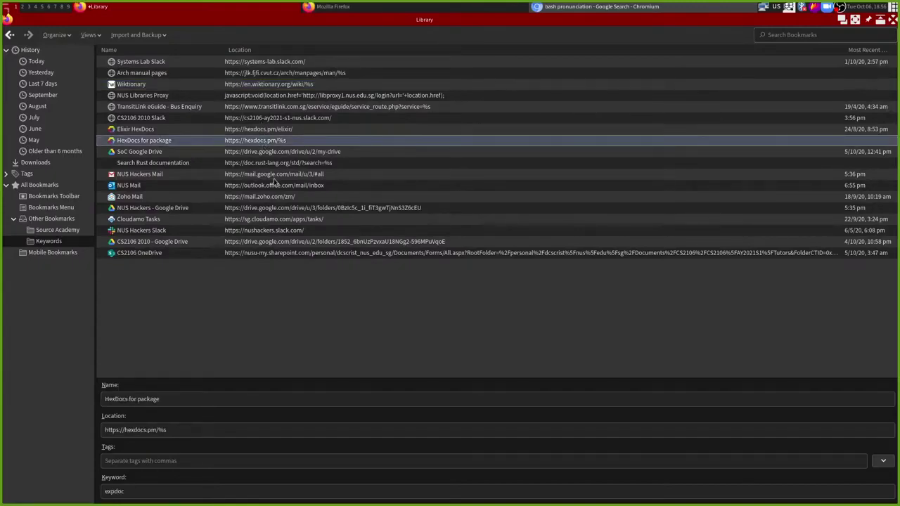
left_click(295, 164)
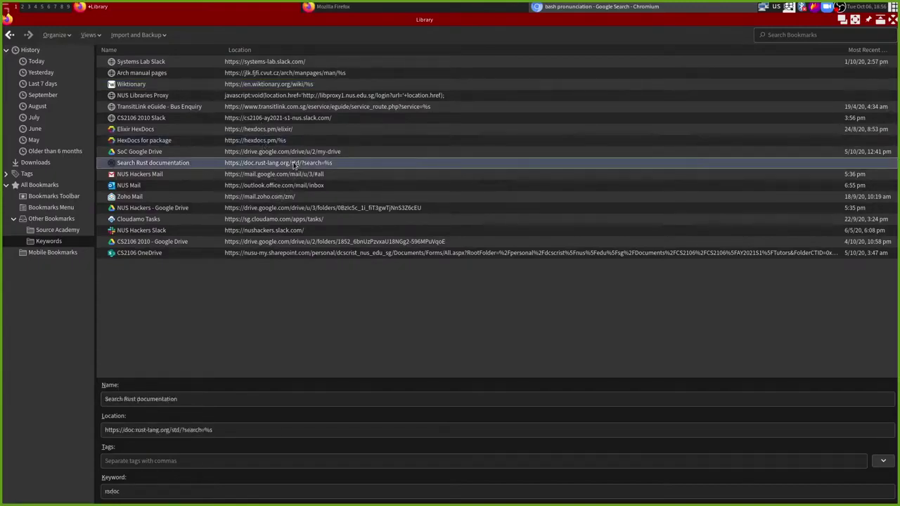
left_click(310, 7)
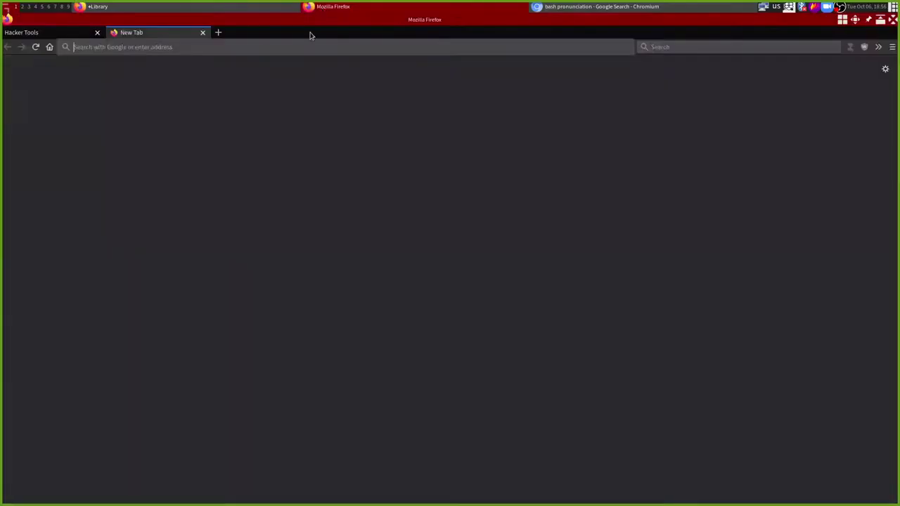
left_click(307, 48)
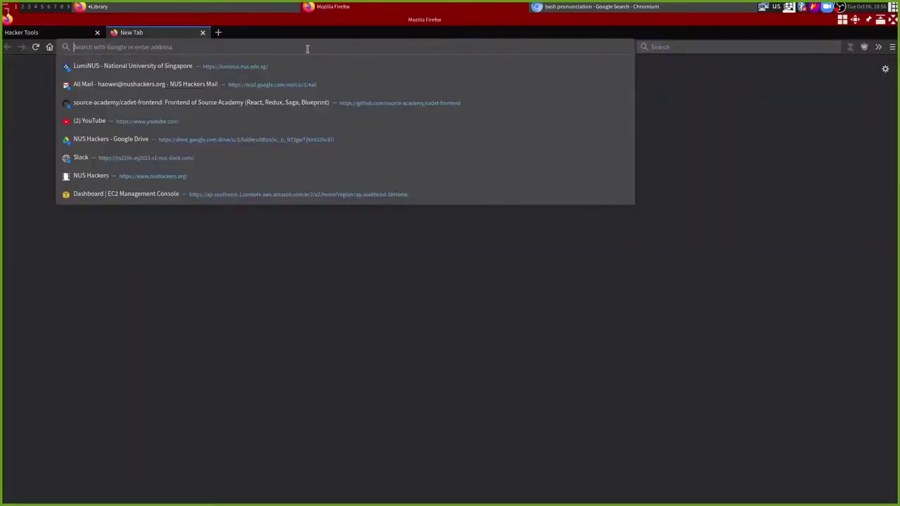
- Search Rust std docs for 'Option' using the rsdoc keyword, then review the search term
type("rsdoc")
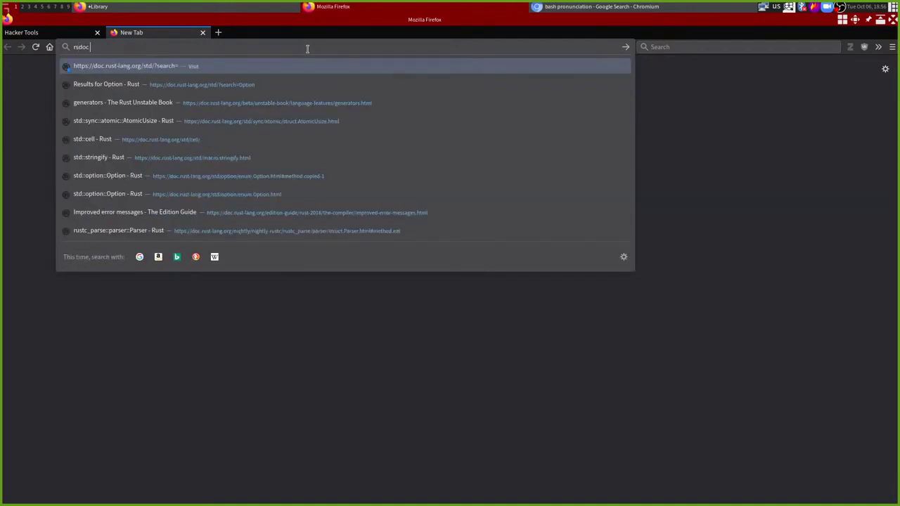
type(" Option")
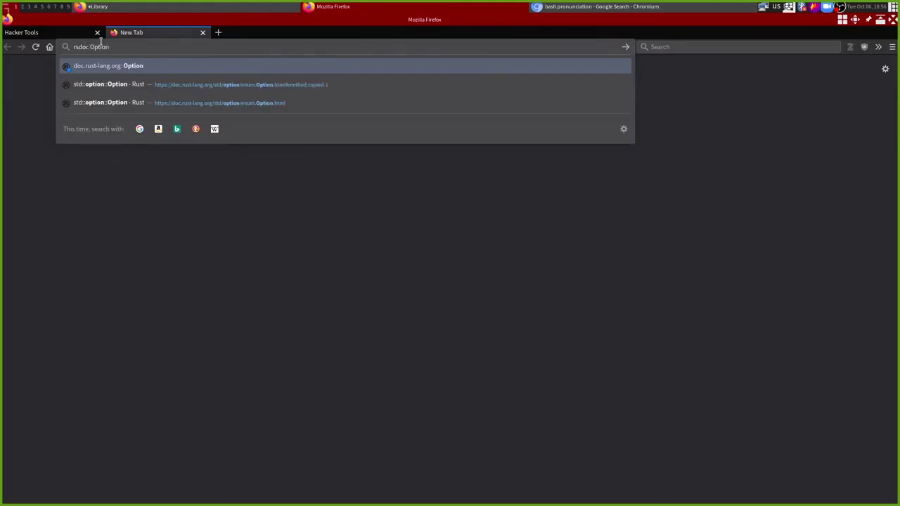
key("Return")
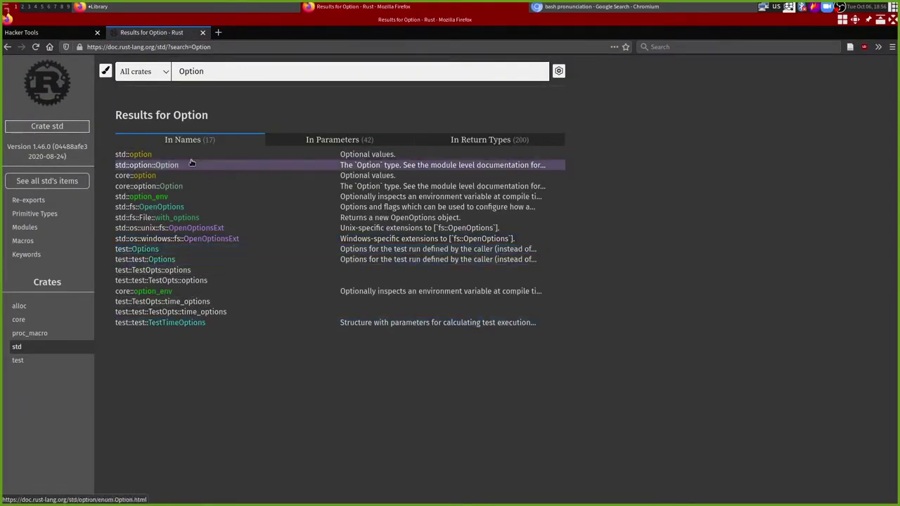
double_click(191, 71)
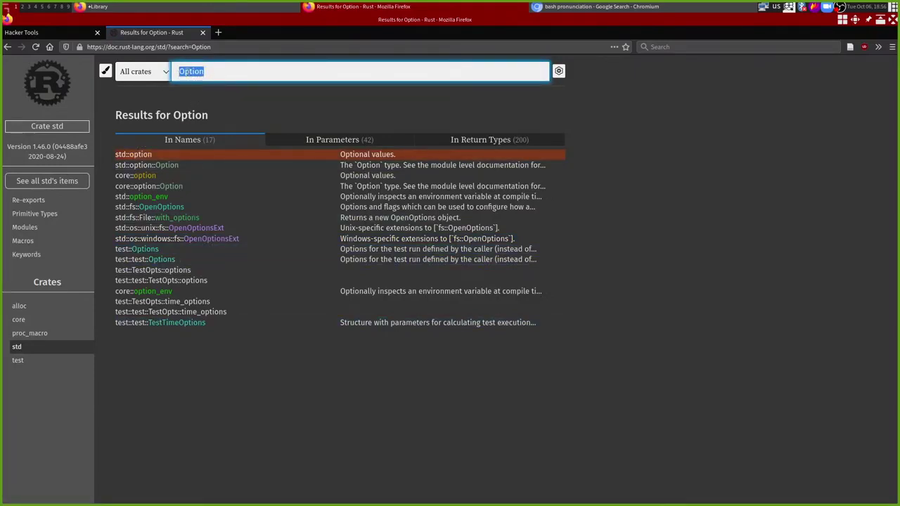
key("End")
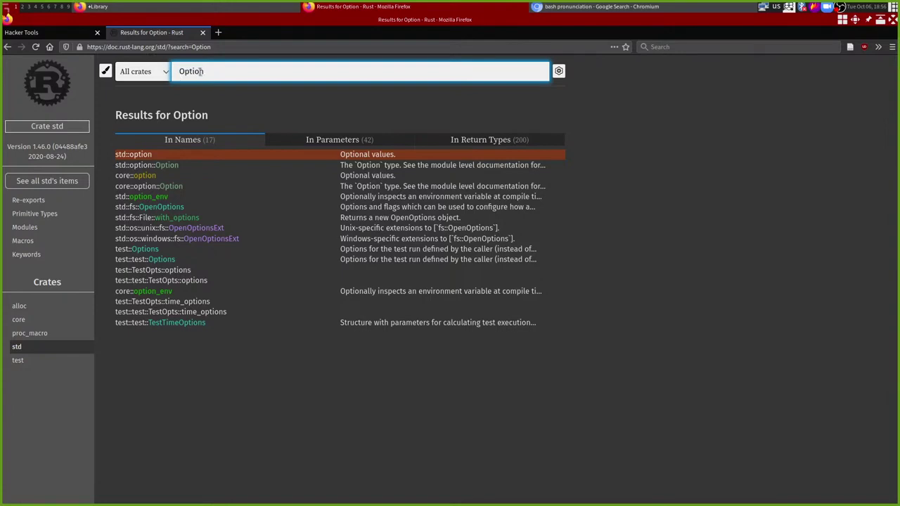
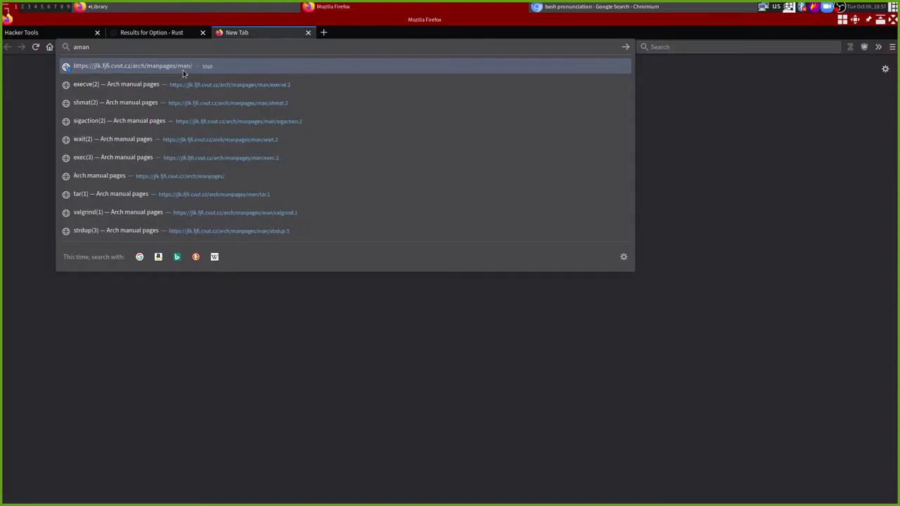
- Load the kill(2) Arch manual page through the 'aman kill.2' keyword search
type("kill.2")
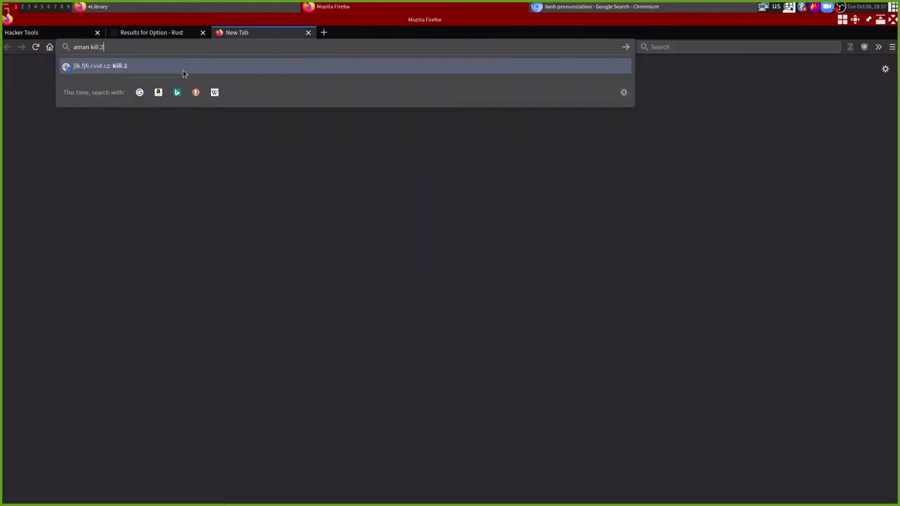
key("Return")
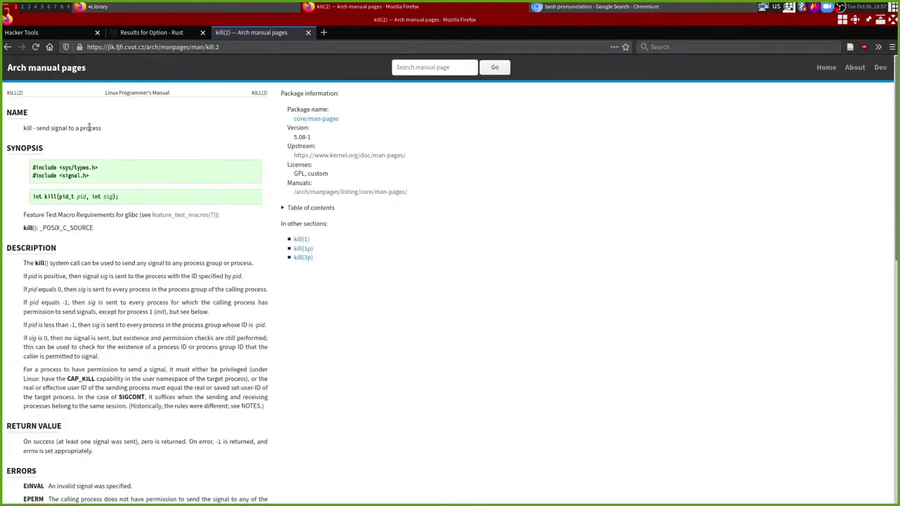
left_click(238, 47)
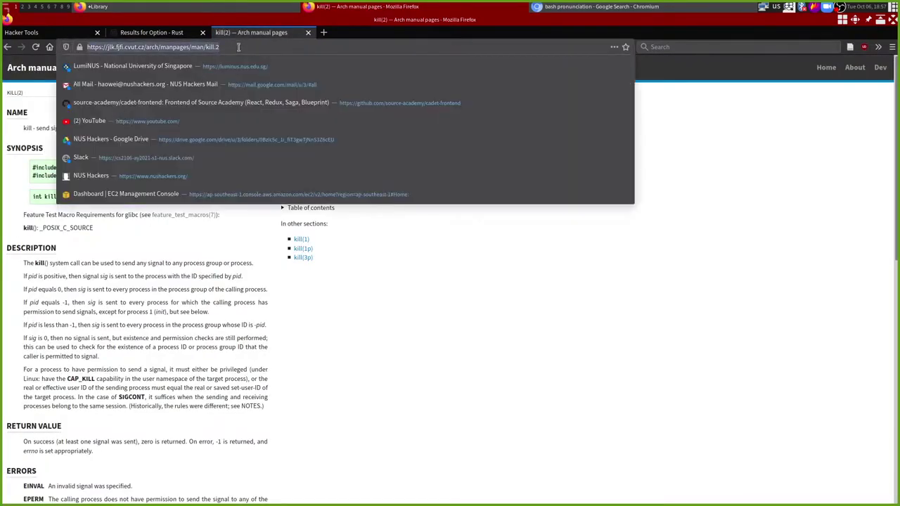
type("aman")
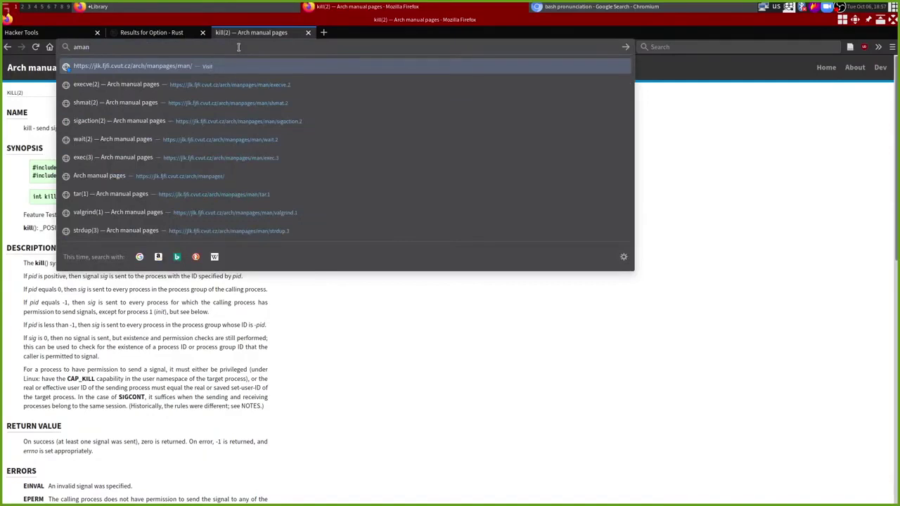
type(" kill.2")
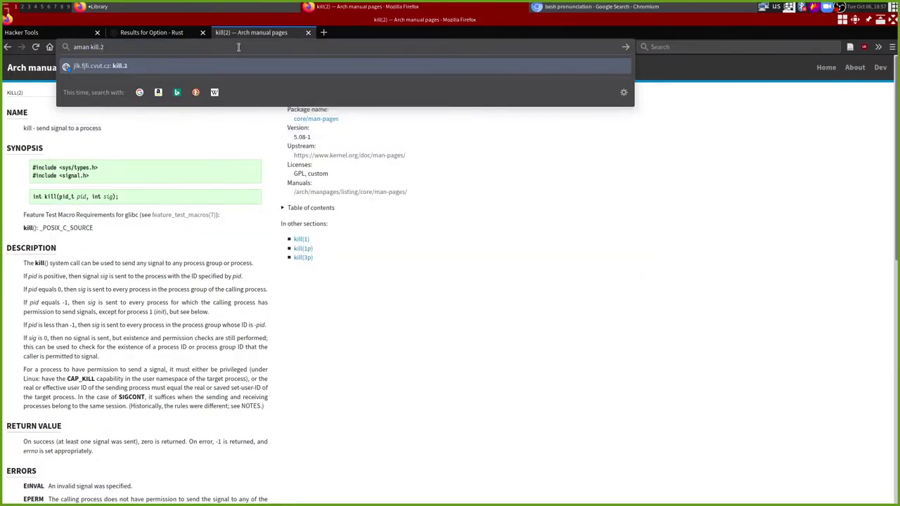
key("Return")
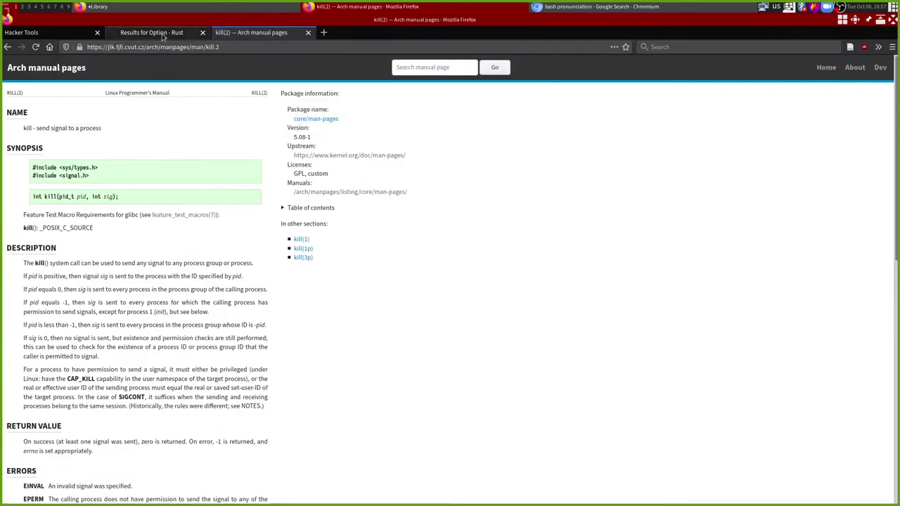
key("ctrl+shift+o")
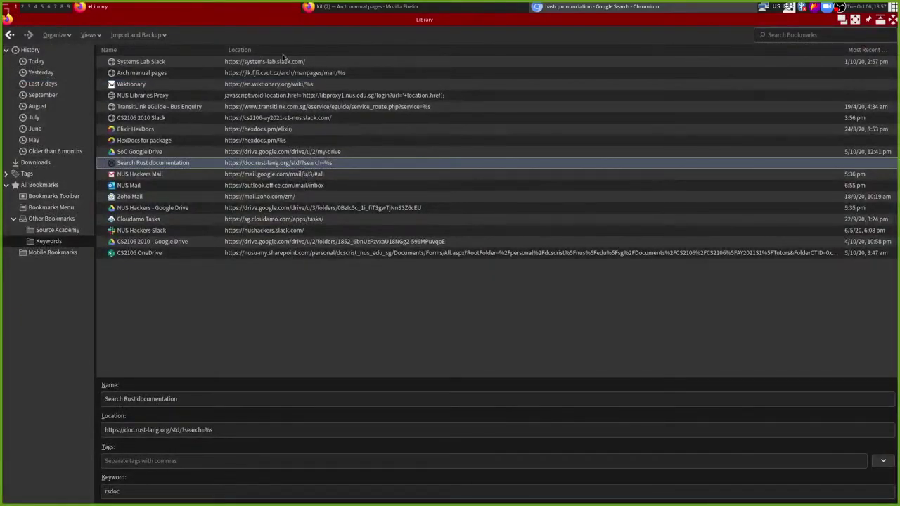
key("alt+Tab")
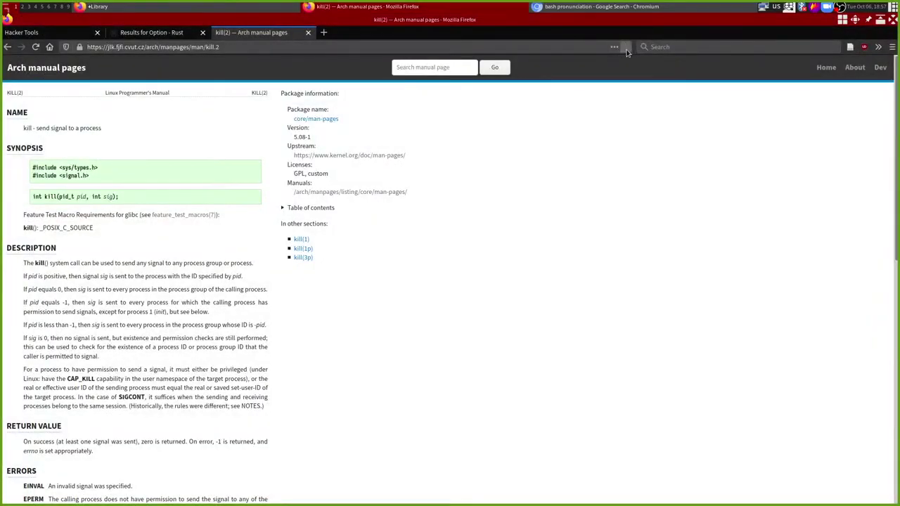
- Bookmark the kill(2) manual page into the Keywords folder
left_click(626, 47)
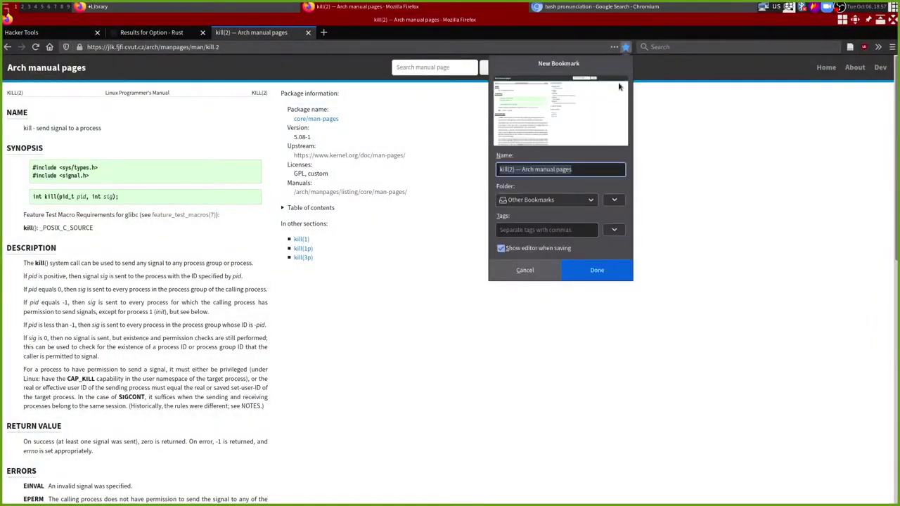
left_click(584, 169)
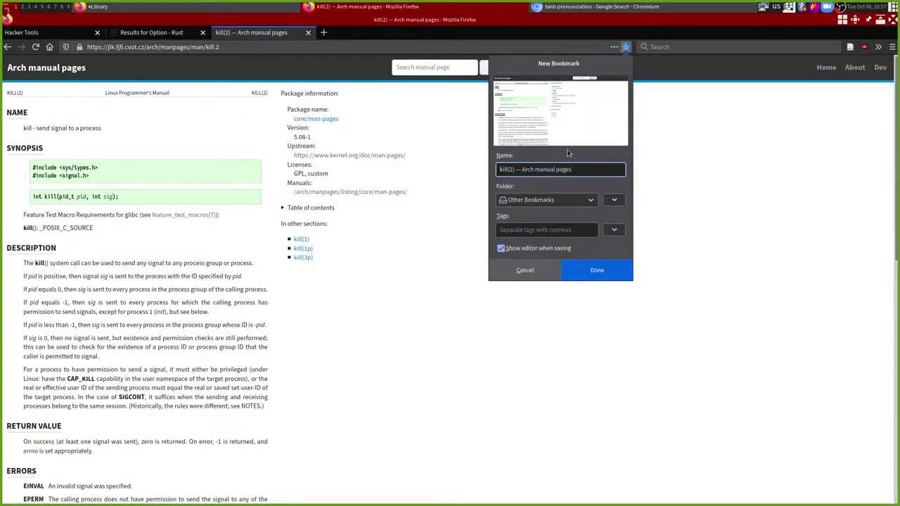
left_click(556, 200)
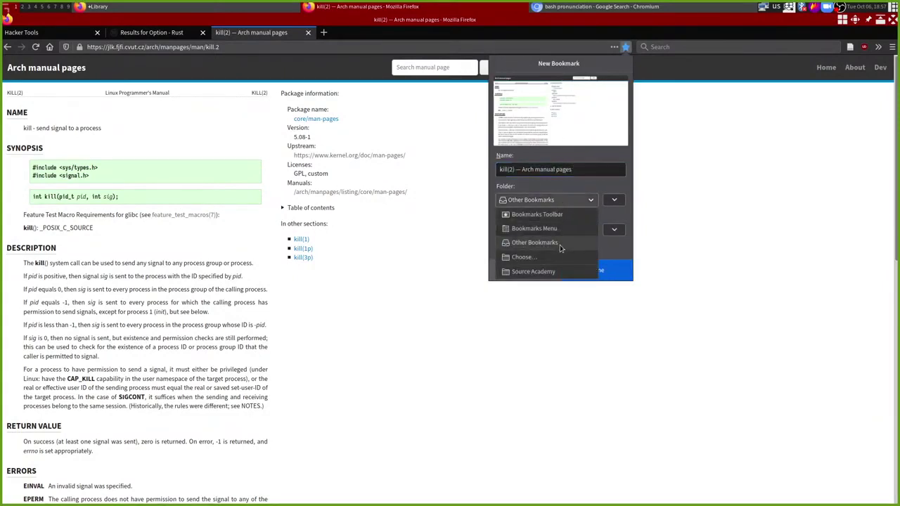
left_click(552, 258)
left_click(503, 262)
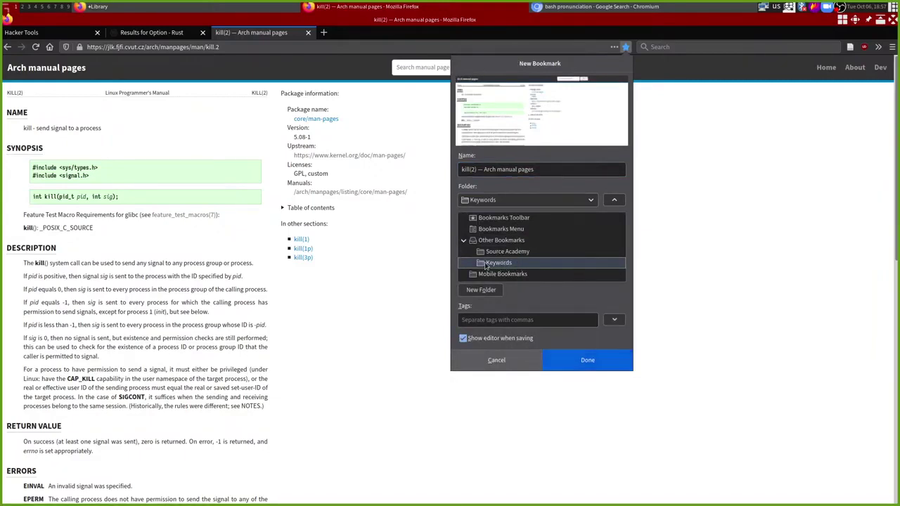
left_click(587, 360)
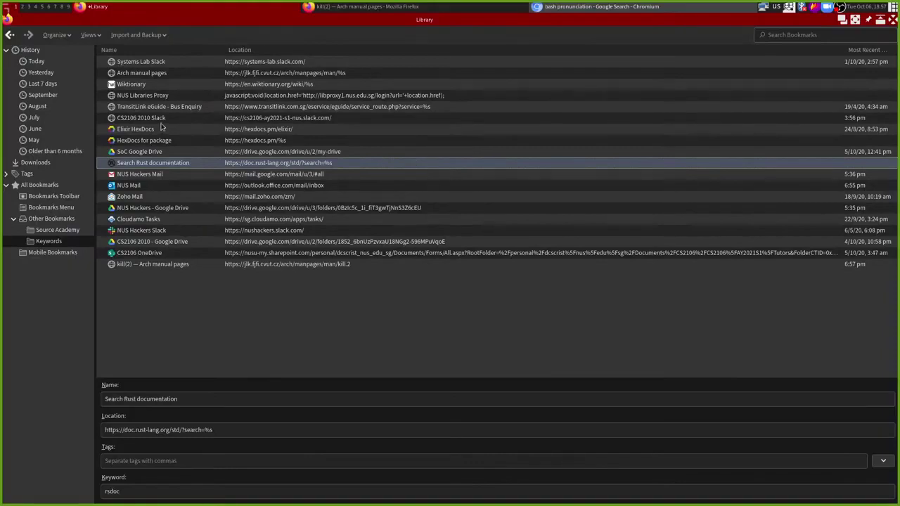
- Give the kill(2) bookmark keyword aman2 and a location ending in /man/%s
left_click(160, 266)
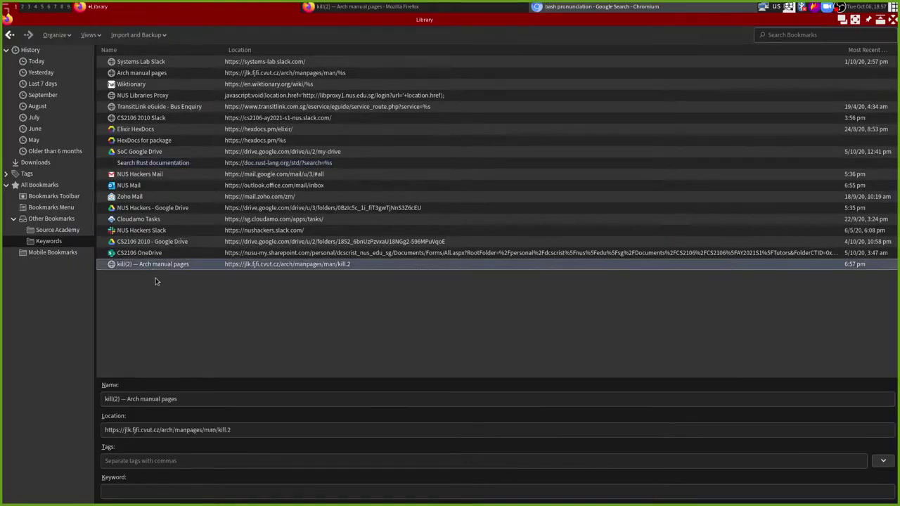
left_click(155, 491)
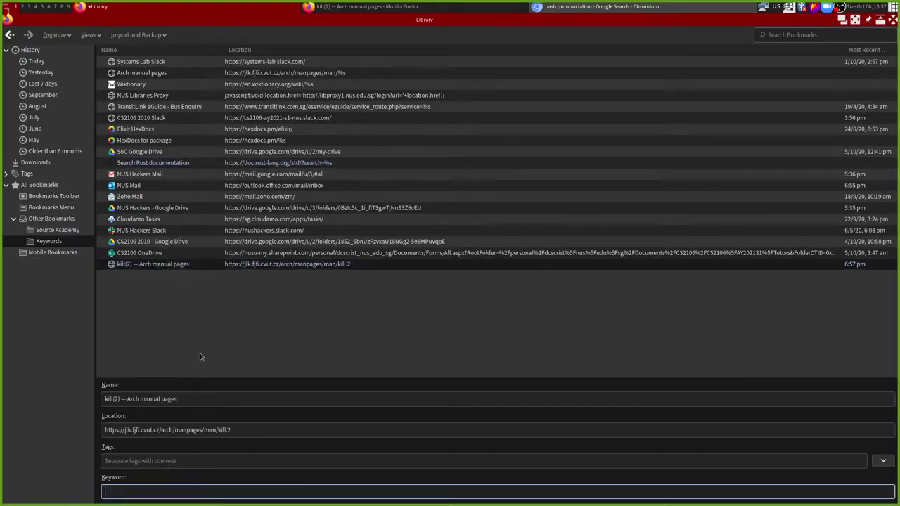
type("aman2")
left_click(270, 432)
key("BackSpace")
key("BackSpace")
key("BackSpace")
key("BackSpace")
key("BackSpace")
key("BackSpace")
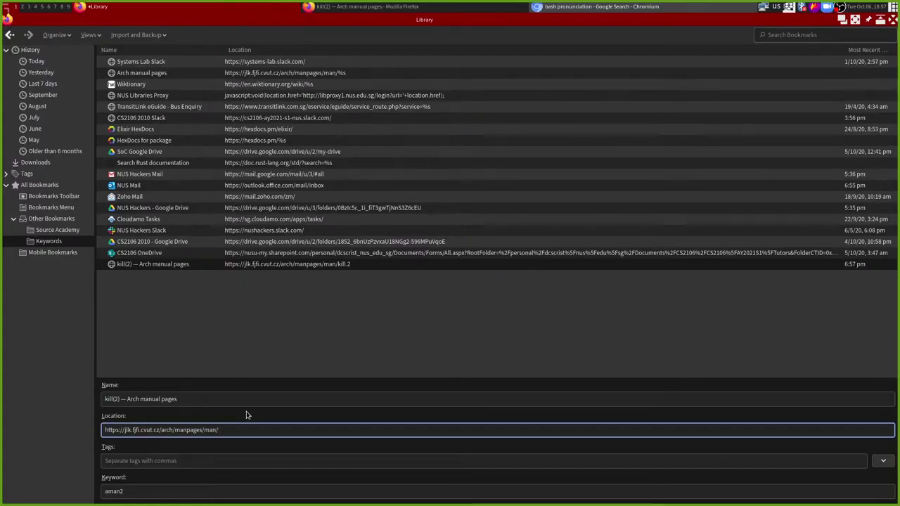
type("%s")
left_click(289, 354)
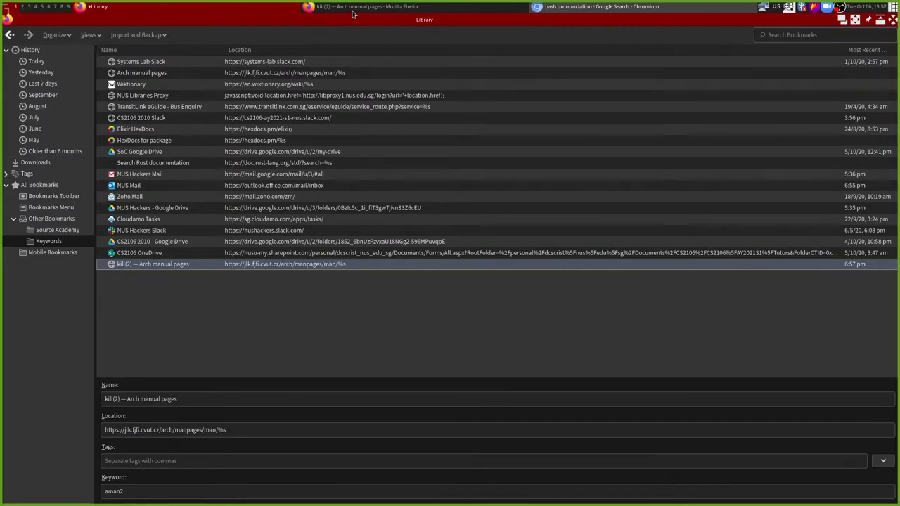
- Check the manual page, then inspect the bookmark name and leave it as kill(2)
left_click(354, 8)
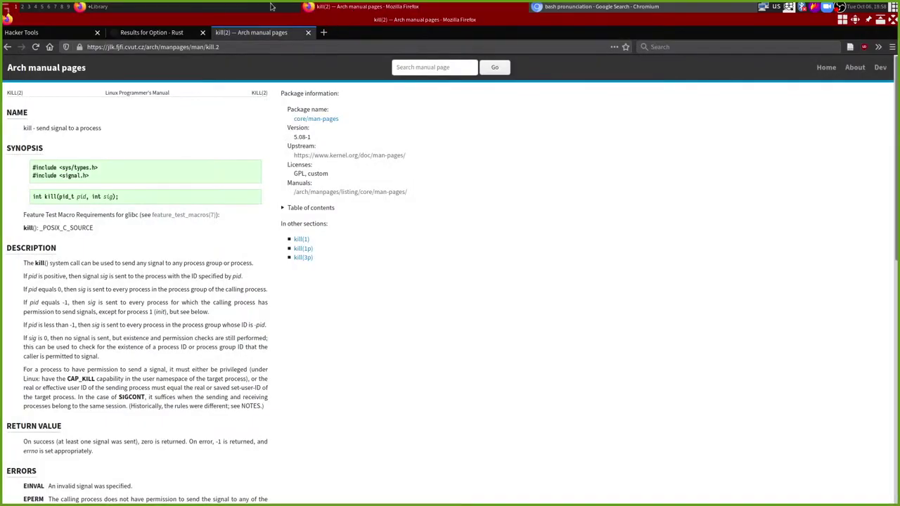
key("alt+Tab")
left_click(139, 399)
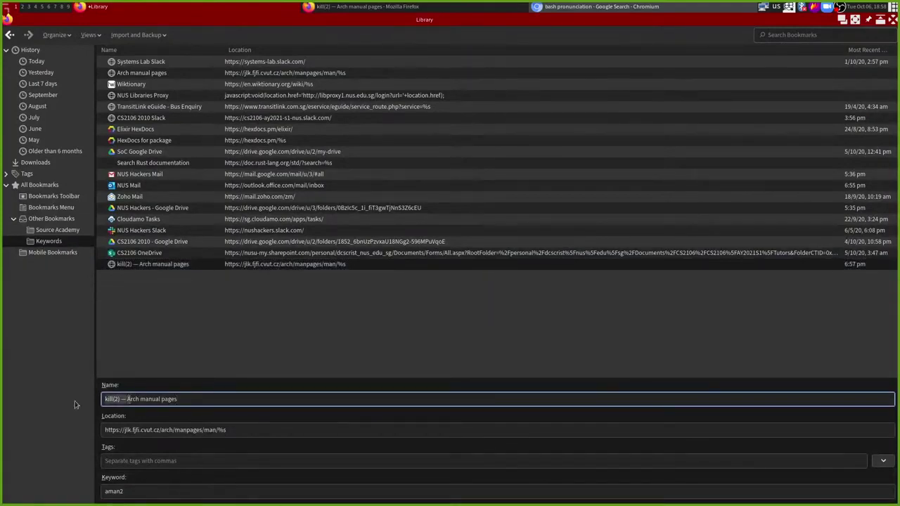
left_click_drag(128, 399, 110, 384)
left_click(103, 400)
left_click(261, 348)
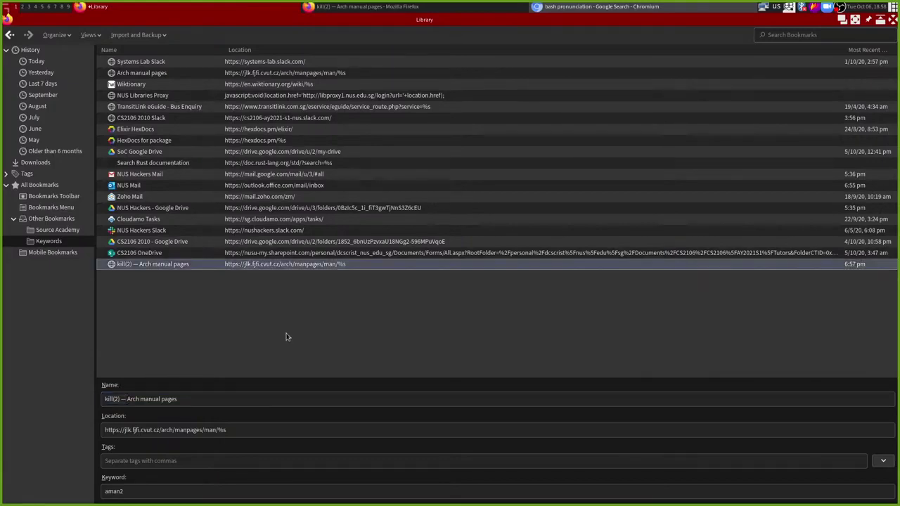
- Test the new keyword by searching 'aman2 kill' from the address bar
double_click(413, 71)
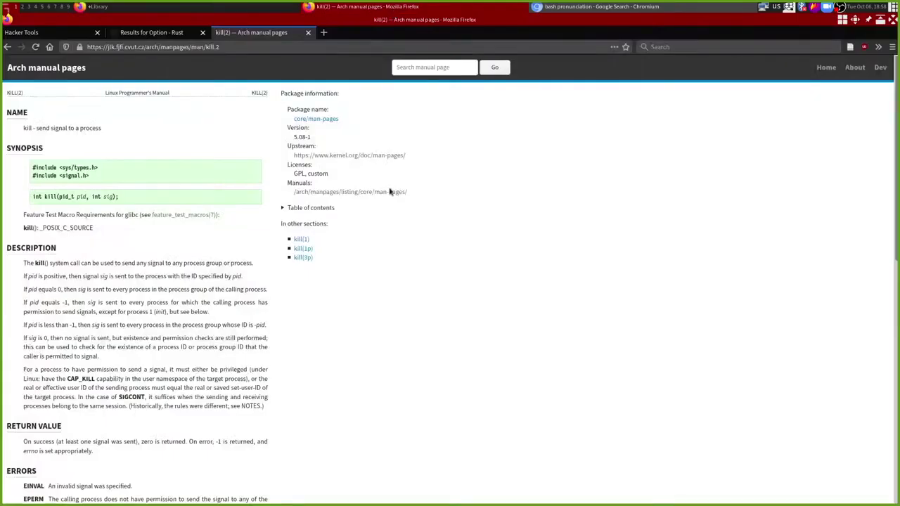
left_click(326, 49)
type("aman2 kill")
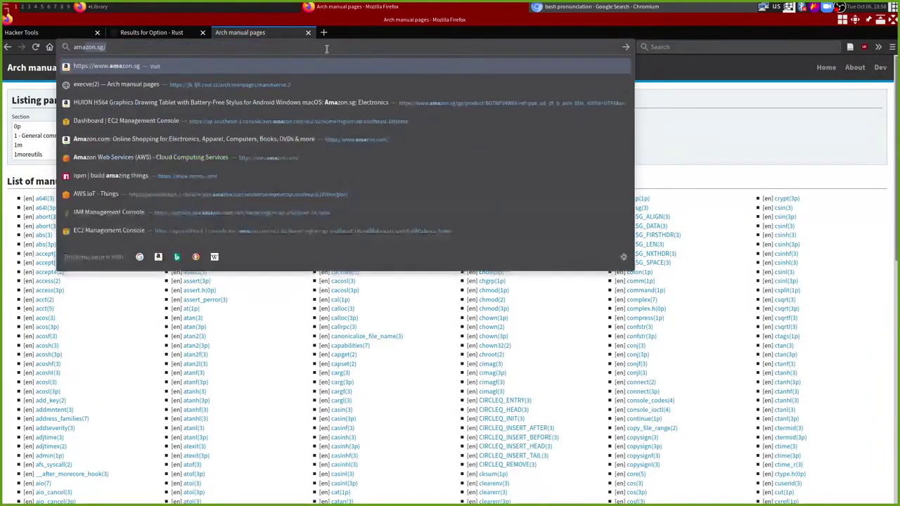
key("Return")
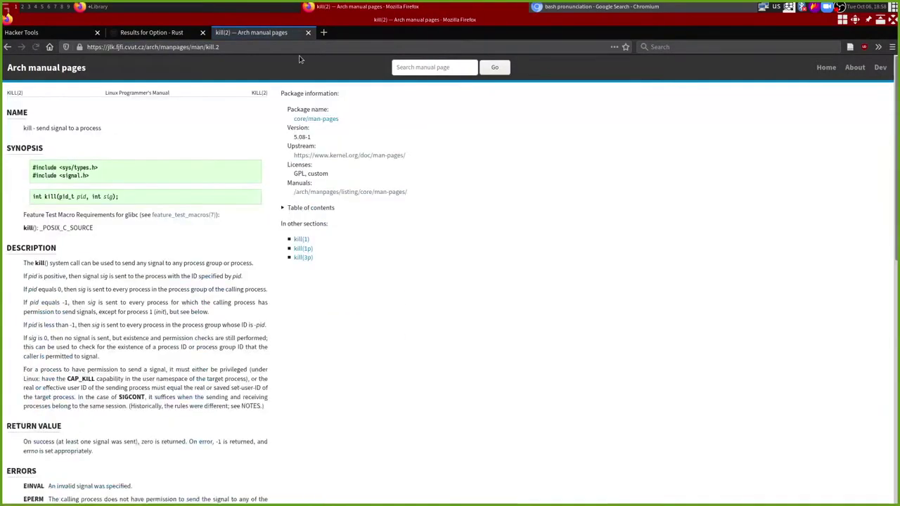
- Delete the duplicate kill(2) bookmark in the Library and close the Library
key("ctrl+shift+o")
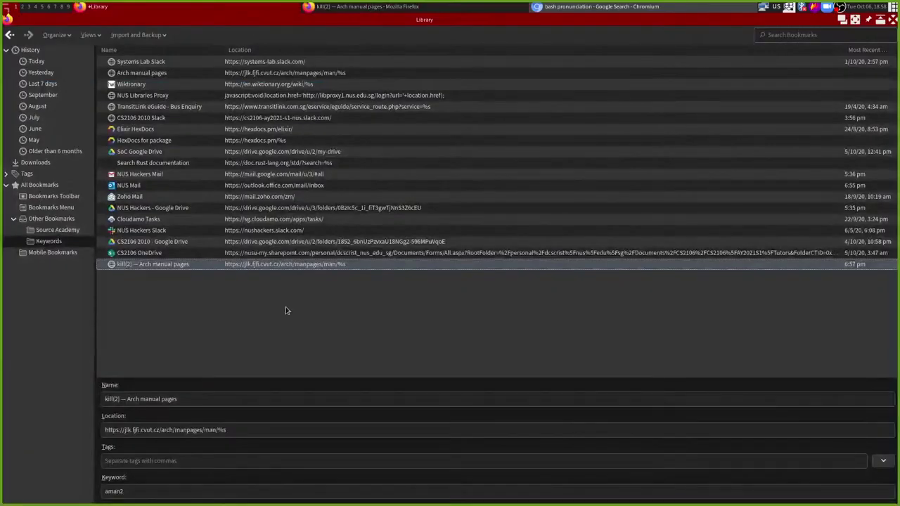
right_click(309, 264)
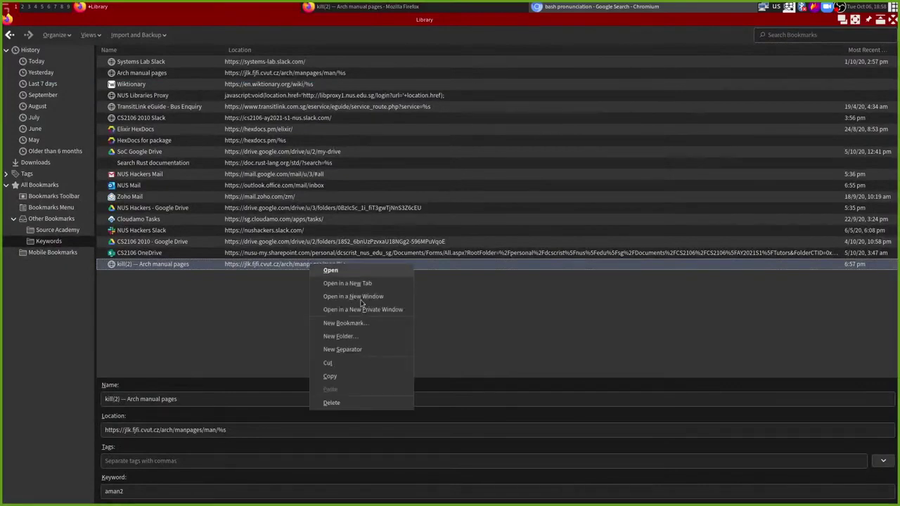
left_click(353, 404)
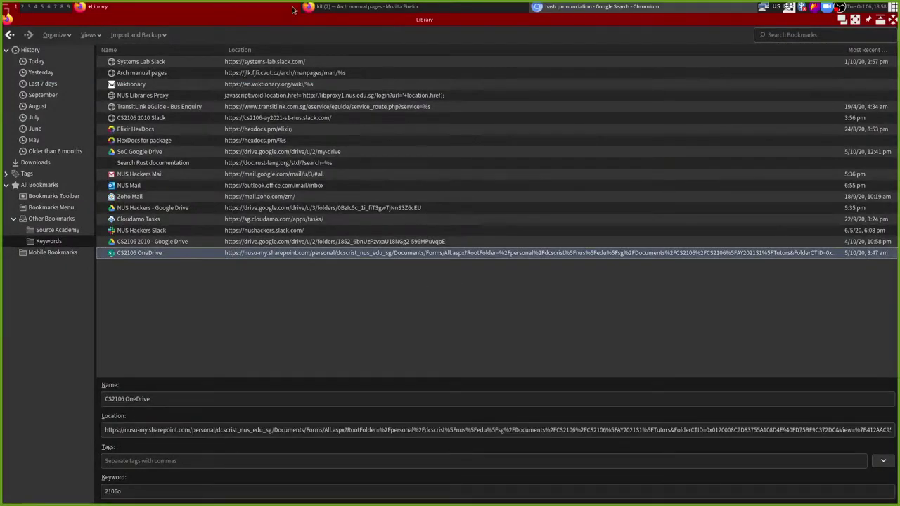
left_click(892, 19)
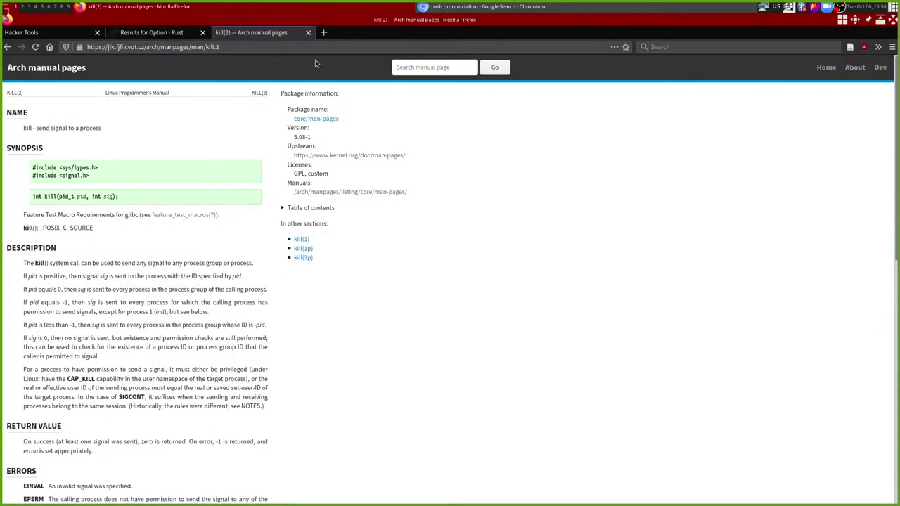
- Open the full bookmarks manager and select the Arch manual pages bookmark in Keywords
left_click(891, 47)
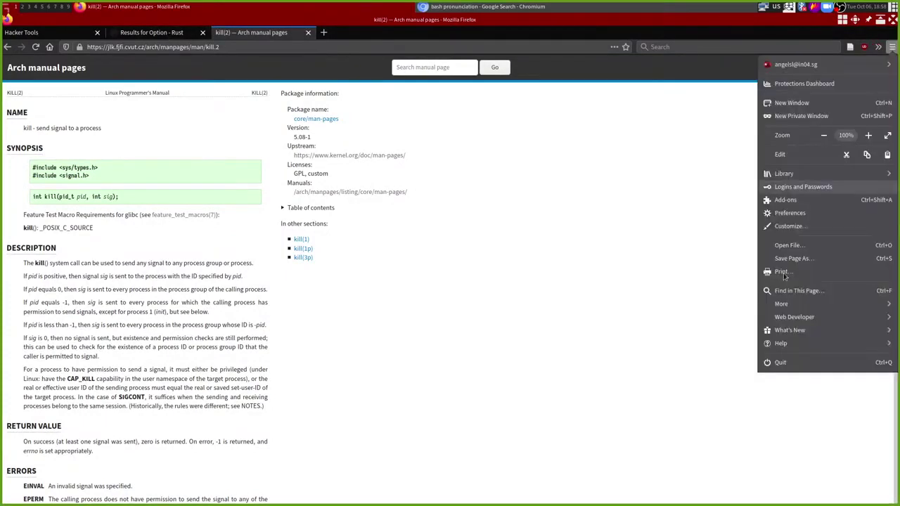
left_click(811, 173)
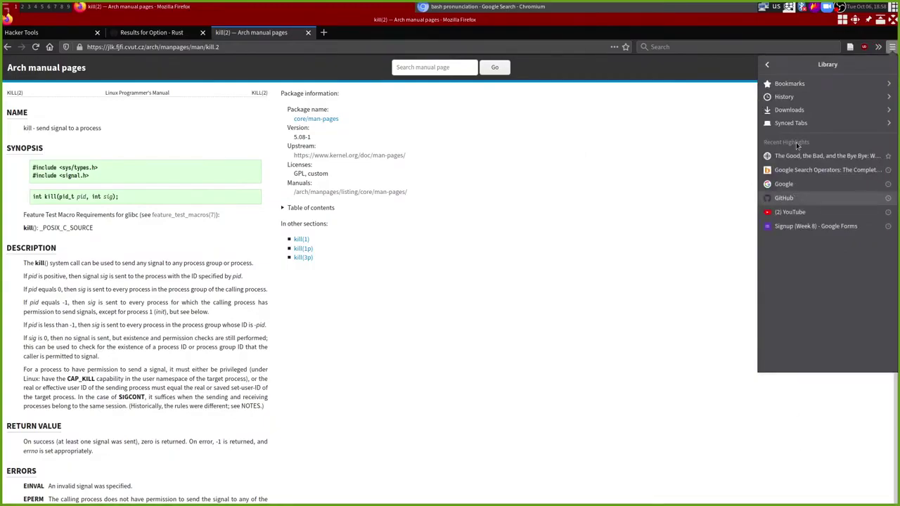
left_click(800, 83)
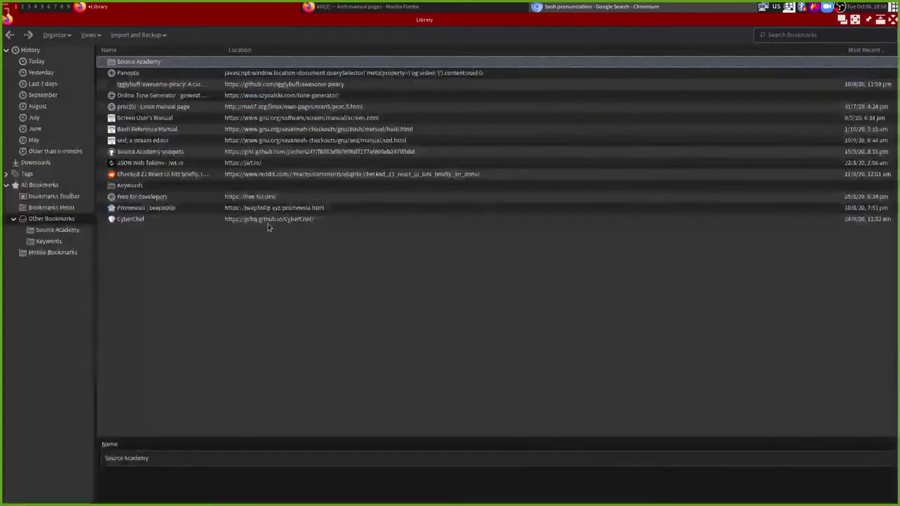
left_click(809, 484)
left_click(48, 241)
right_click(172, 236)
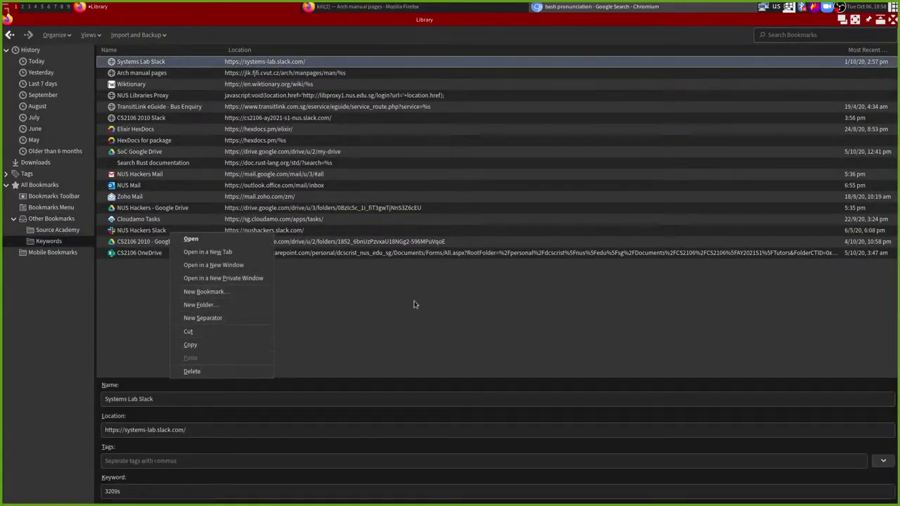
left_click(324, 61)
left_click(334, 72)
- Change the bookmark location to end in /man/%s/%s and return to the address bar
left_click(306, 424)
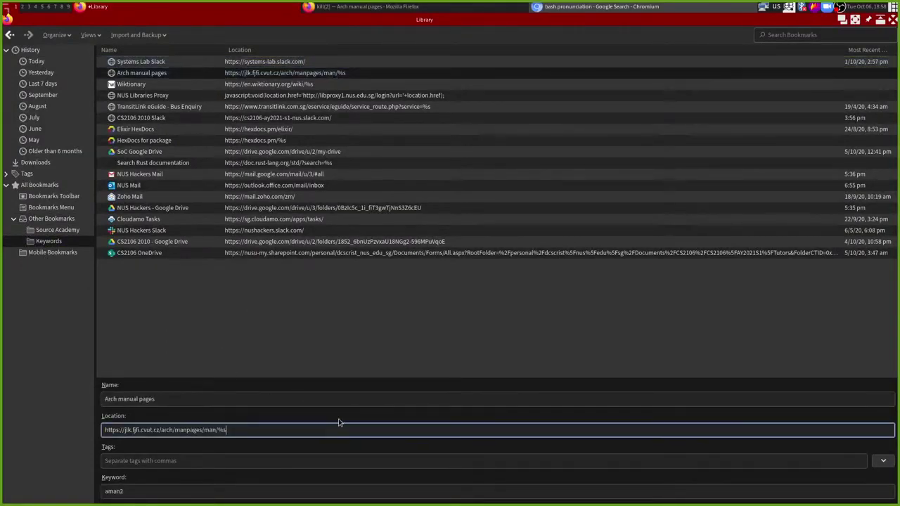
type("2")
key("Return")
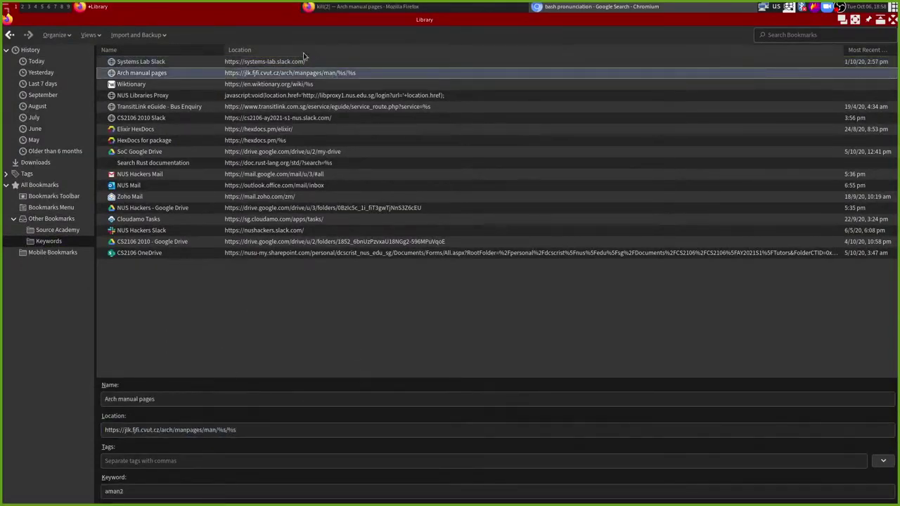
left_click(342, 9)
key("ctrl+l")
- Try 'aman kill.2', then shorten the bookmark keyword from aman2 to aman
type("aman kill.2")
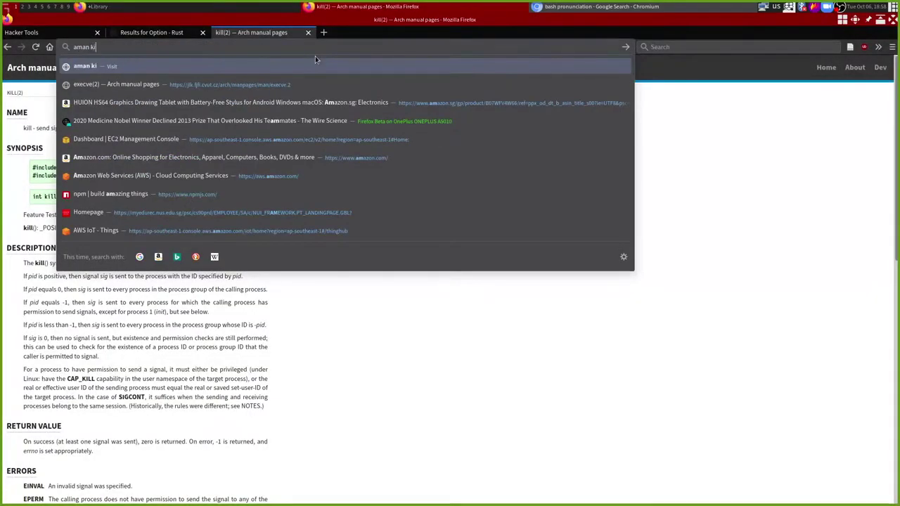
key("Return")
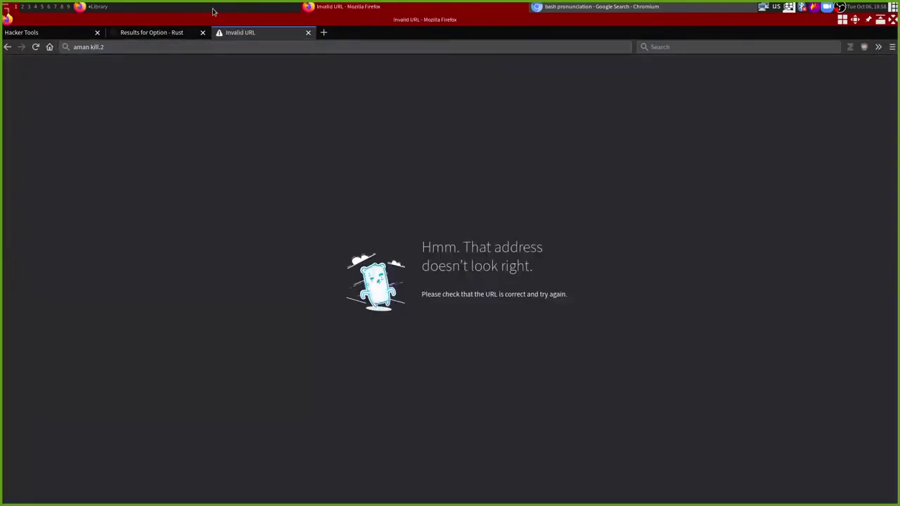
left_click(215, 8)
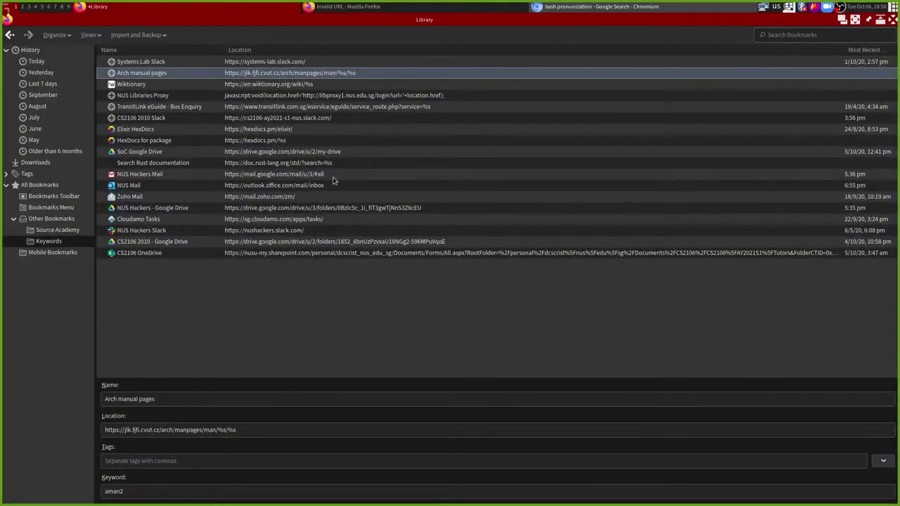
left_click(199, 488)
key("BackSpace")
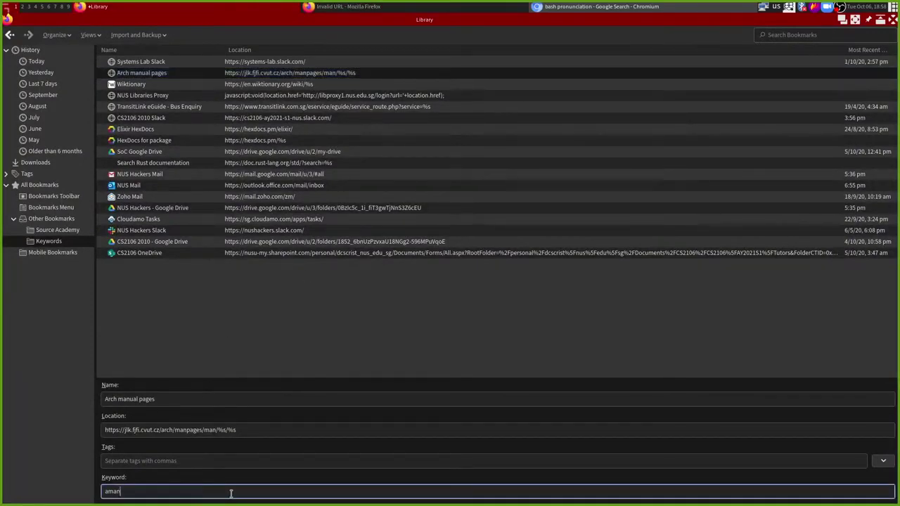
- Retest the 'aman kill.2' keyword lookup in the browser
left_click(384, 7)
left_click(161, 46)
type("aman kill.2")
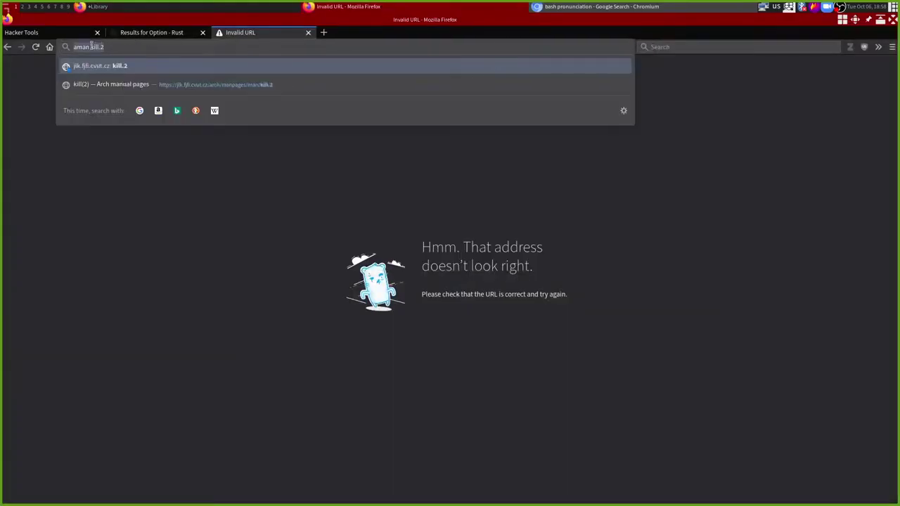
key("Return")
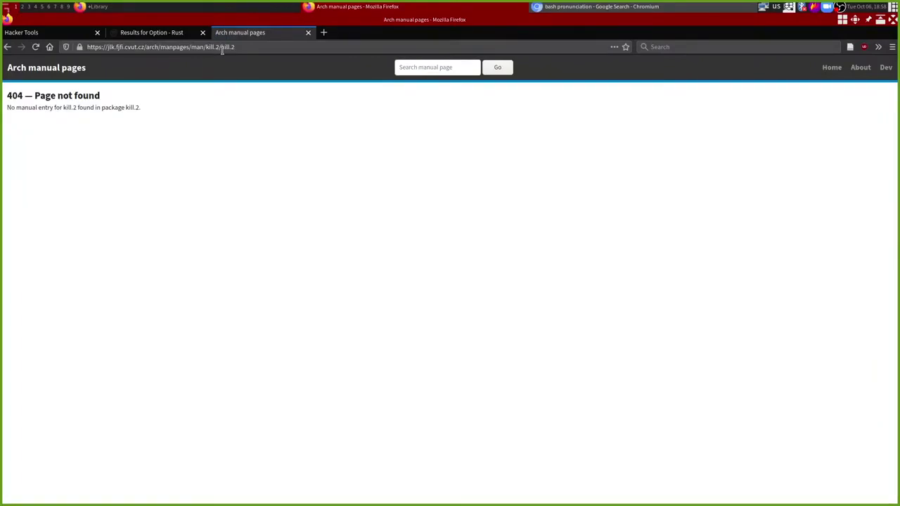
- Restore the location to end in /man/%s and close the Arch manual pages tab
left_click(241, 10)
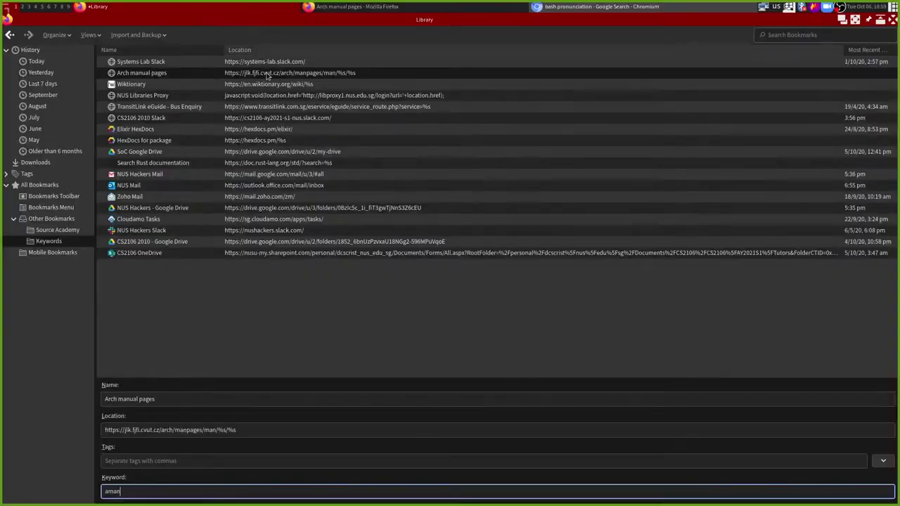
left_click(236, 429)
key("BackSpace")
key("BackSpace")
key("BackSpace")
key("BackSpace")
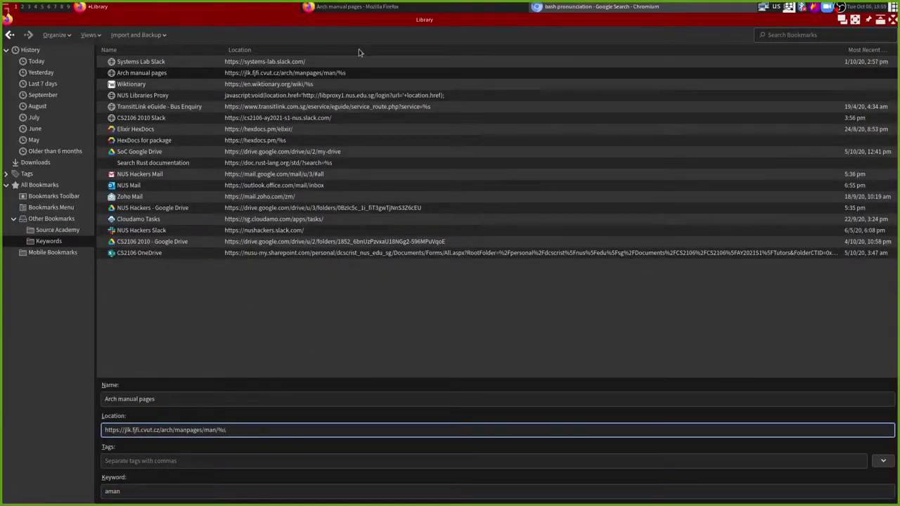
left_click(298, 11)
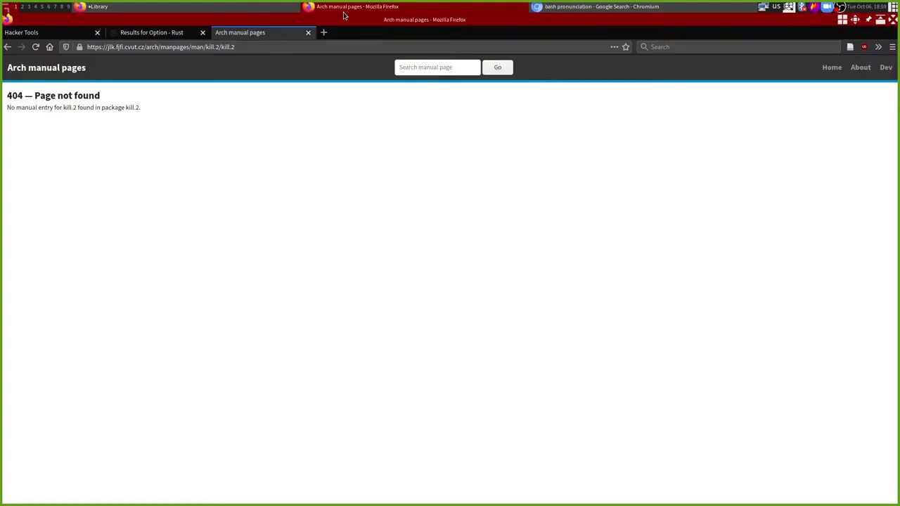
middle_click(288, 38)
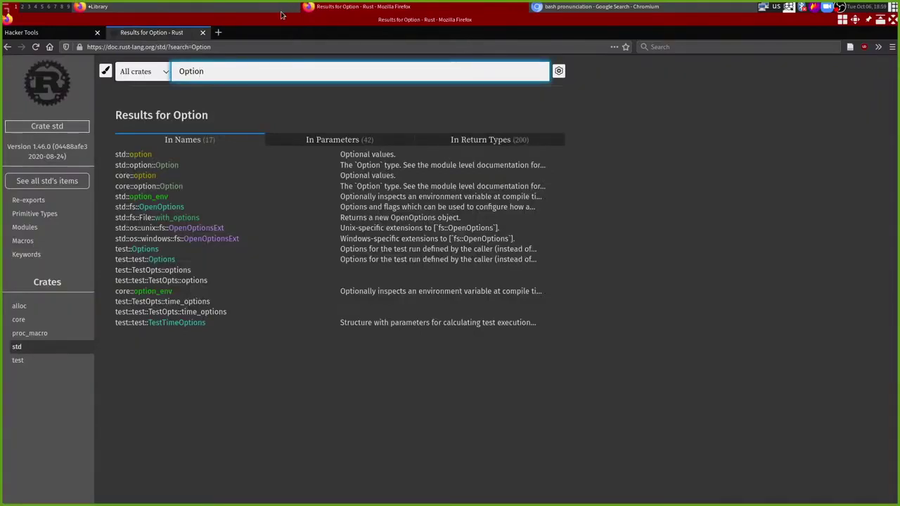
- Close the Library window and switch to the Hacker Tools slides tab
key("alt+Tab")
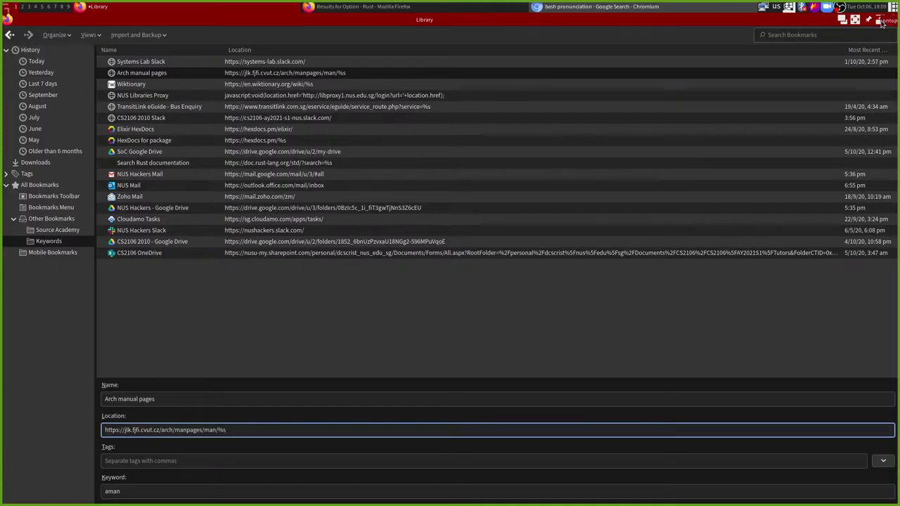
left_click(893, 19)
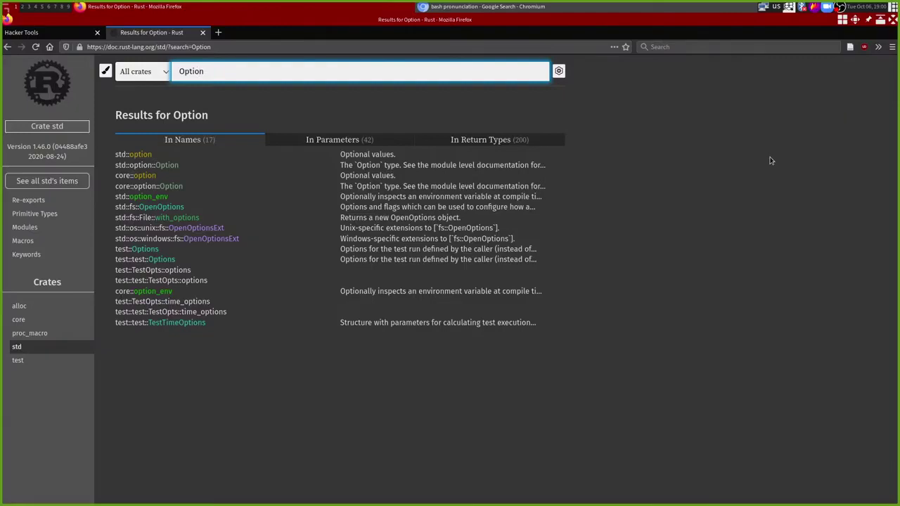
left_click(686, 94)
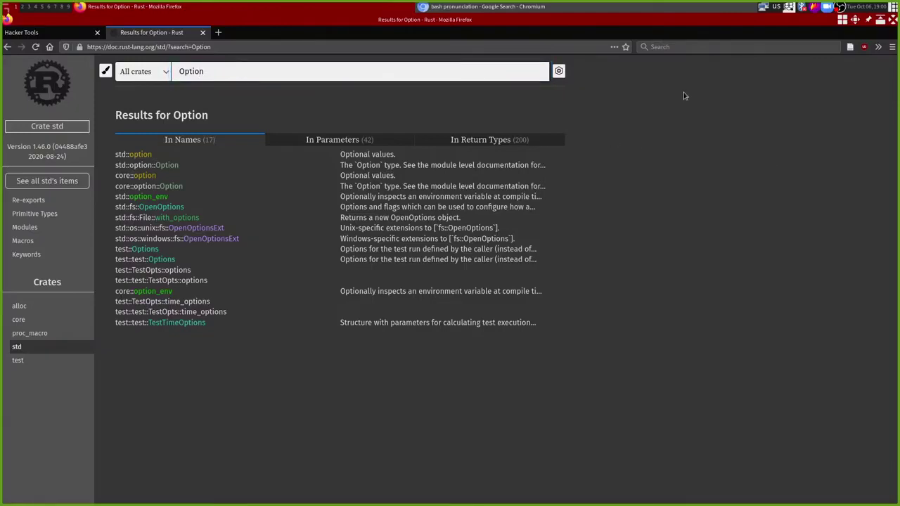
left_click(62, 35)
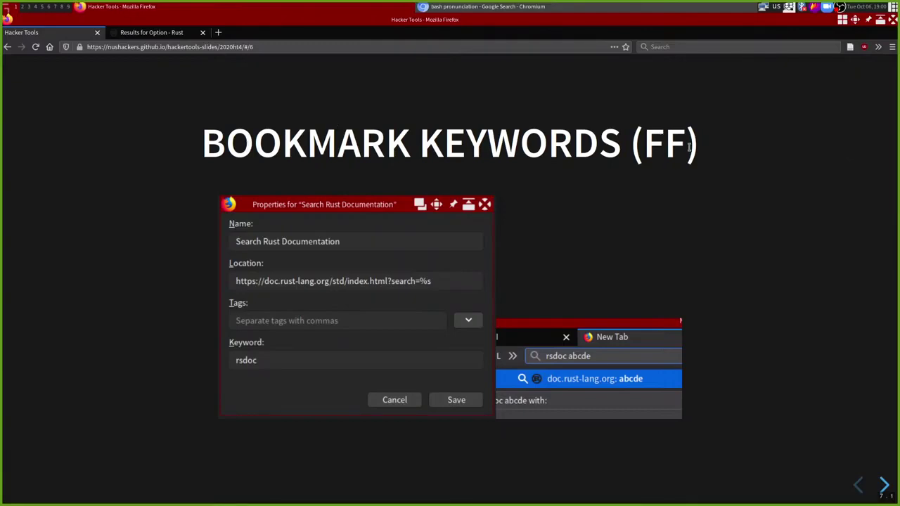
- Highlight parts of the 'Bookmark Keywords (FF)' slide title, including FF, for emphasis
left_click_drag(697, 147, 365, 149)
left_click(365, 147)
left_click_drag(198, 148, 701, 146)
left_click(701, 147)
left_click_drag(640, 150, 665, 151)
left_click(676, 147)
- Advance to the Custom Search Engines slide and bring Chromium alongside
key("space")
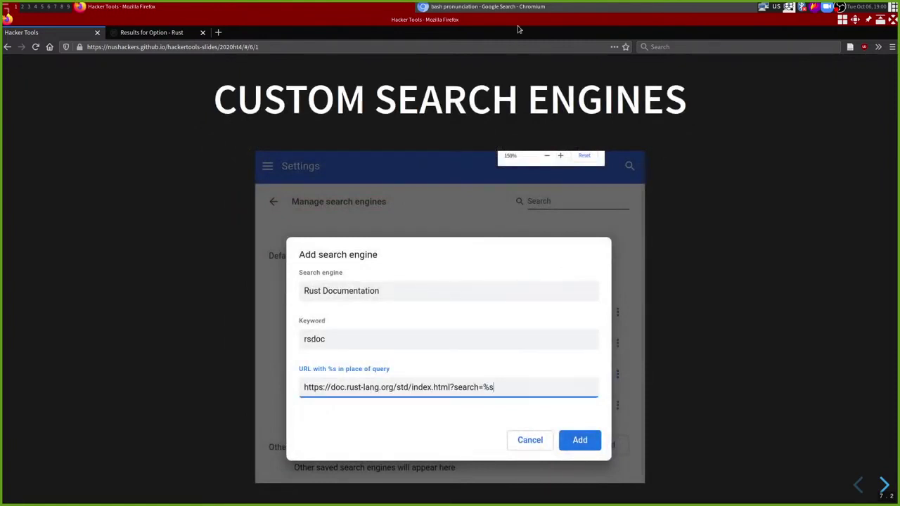
left_click(457, 9)
left_click(888, 50)
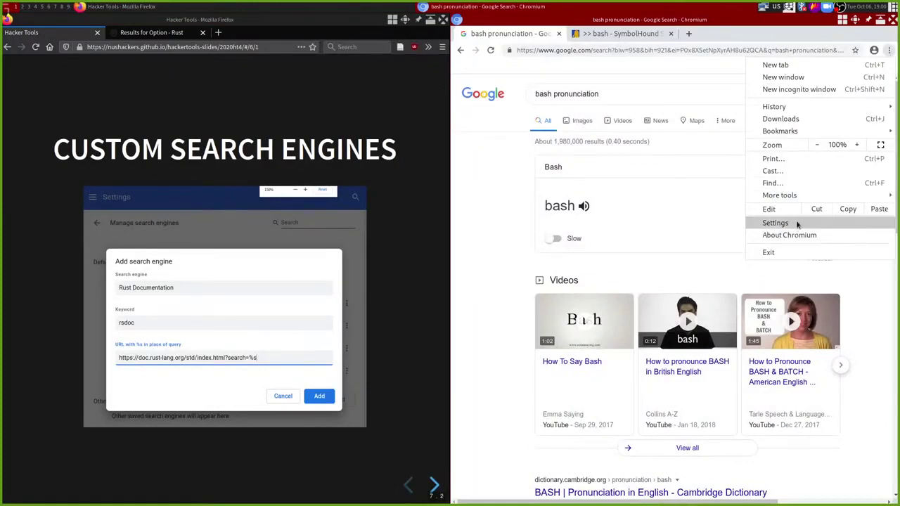
- Go to Chromium's search engine settings and start adding a new engine
left_click(797, 223)
scroll(751, 274, "down", 5)
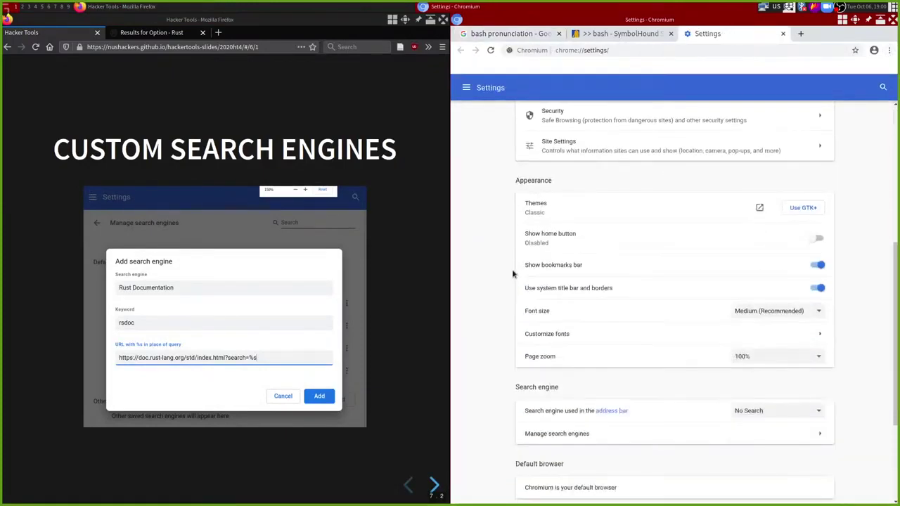
scroll(513, 274, "down", 4)
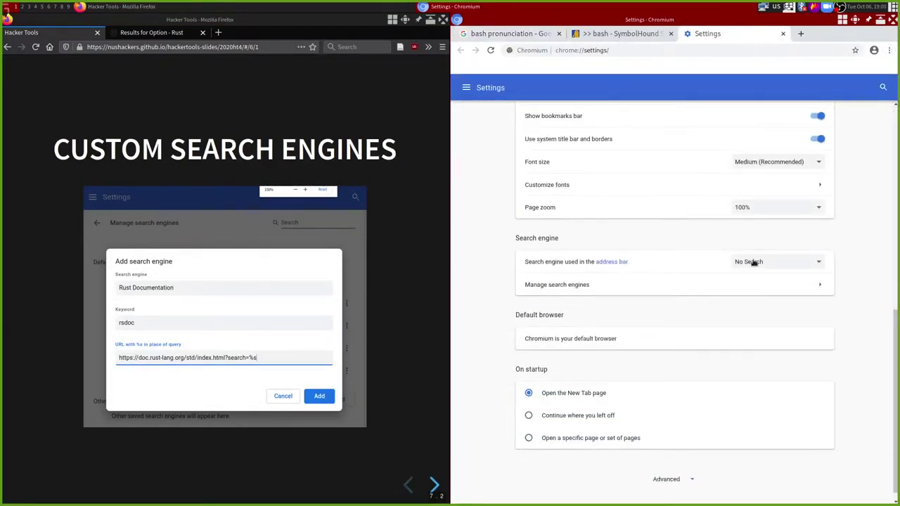
left_click(589, 290)
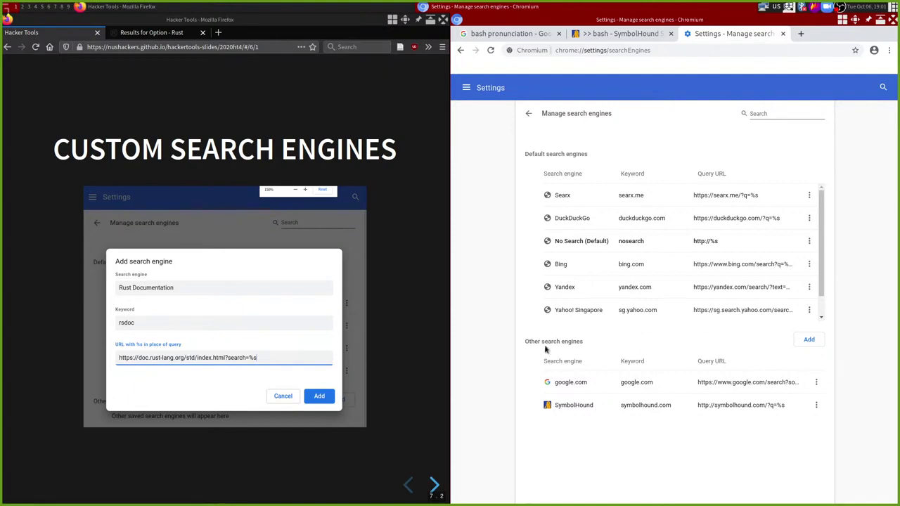
left_click(809, 339)
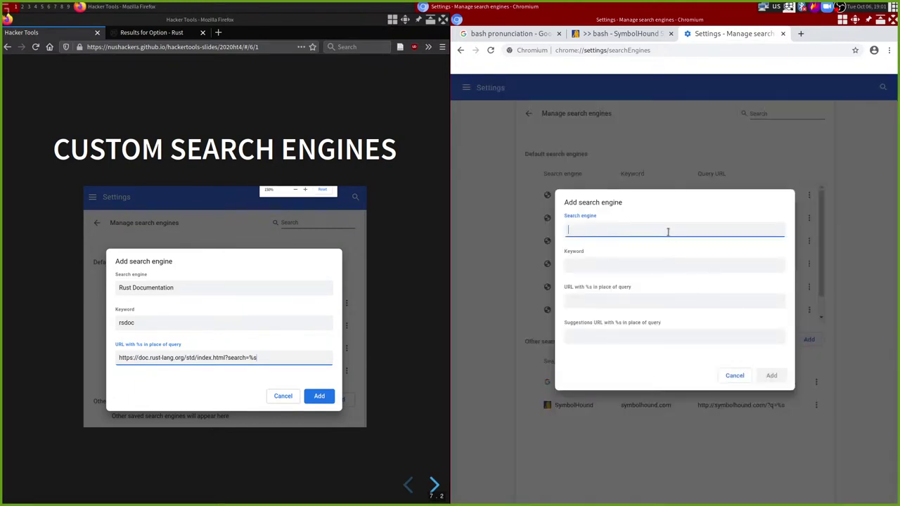
type("Rus")
key("BackSpace")
key("BackSpace")
key("BackSpace")
- Add a 'Rust documentation' engine with keyword rsdoc and the Rust docs search URL ending %s
left_click(181, 32)
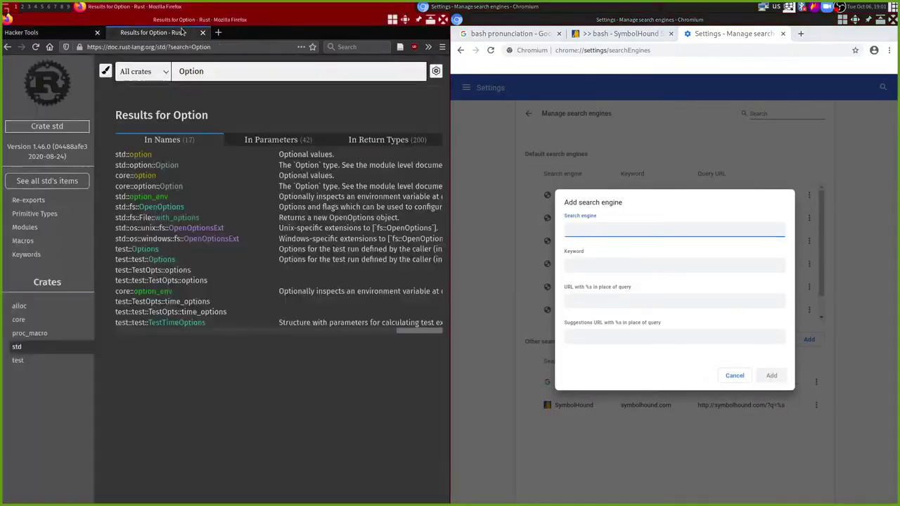
left_click(190, 47)
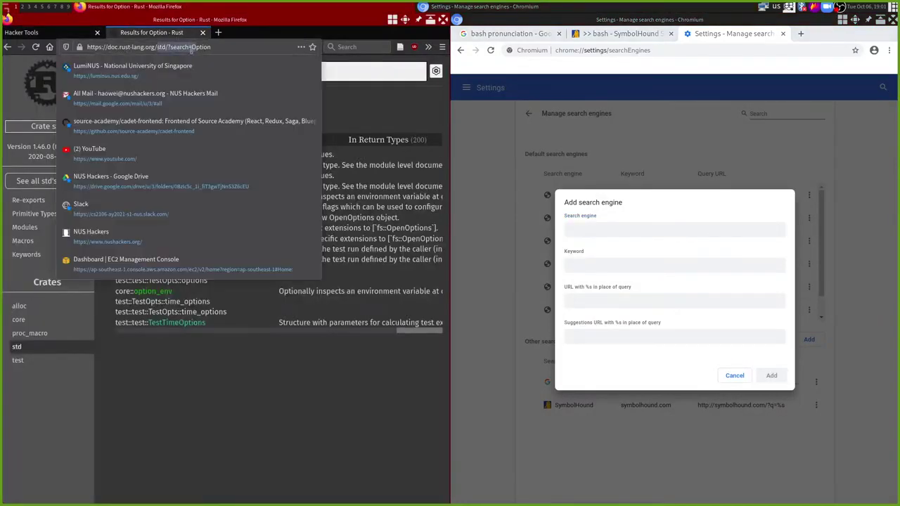
left_click(570, 232)
type("Rust documentation")
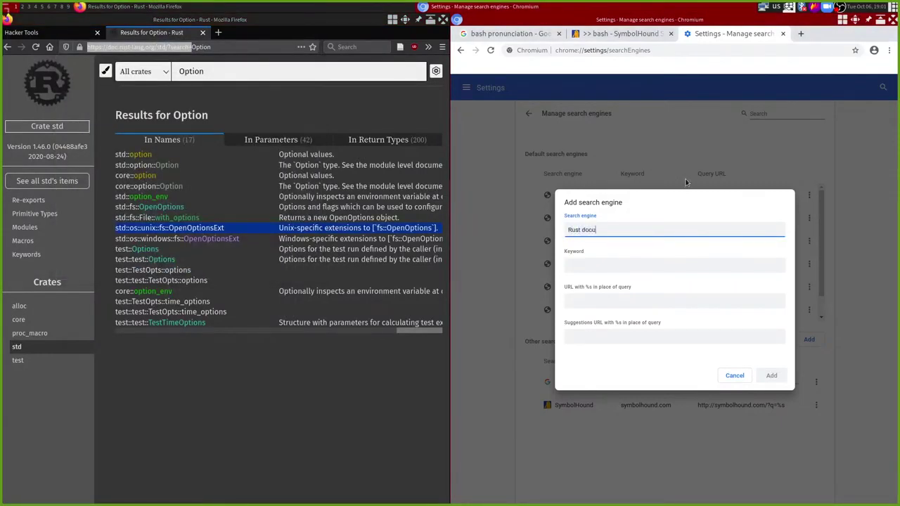
key("Tab")
type("rs")
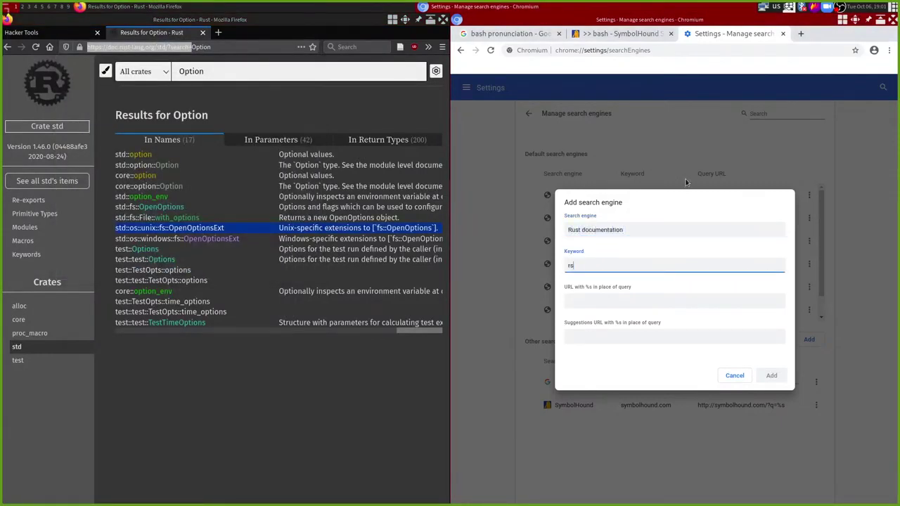
type("doc")
key("Tab")
type("https://doc.rust-lang.org/std/?search=")
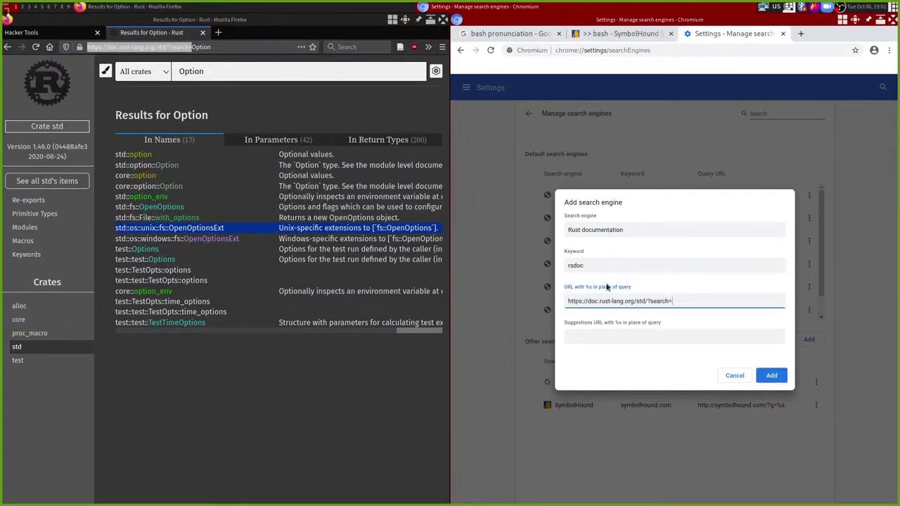
type("%s")
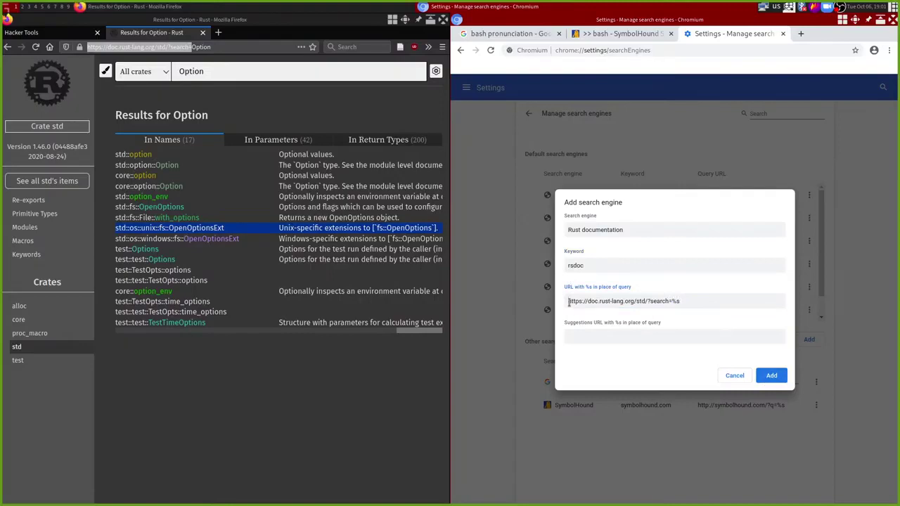
left_click(771, 376)
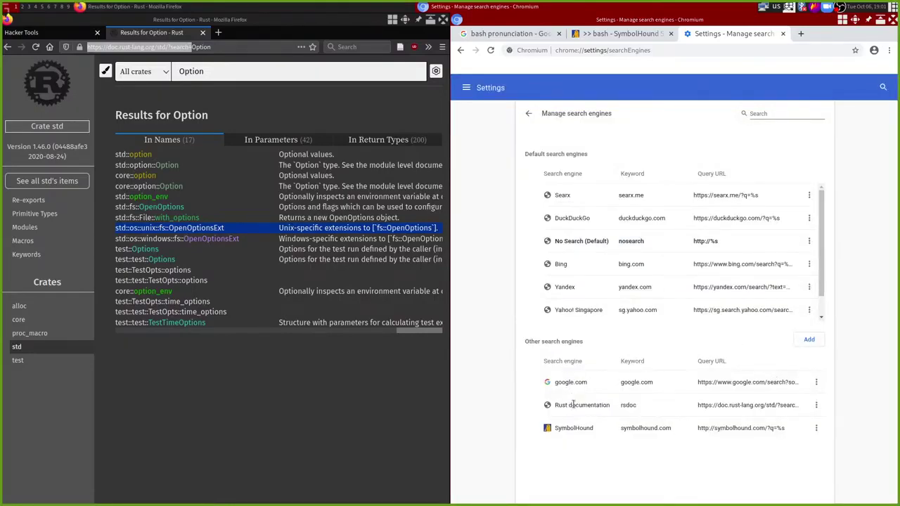
- Test the rsdoc keyword by searching Rust documentation for Option in a new tab
key("ctrl+t")
type("rsdoc")
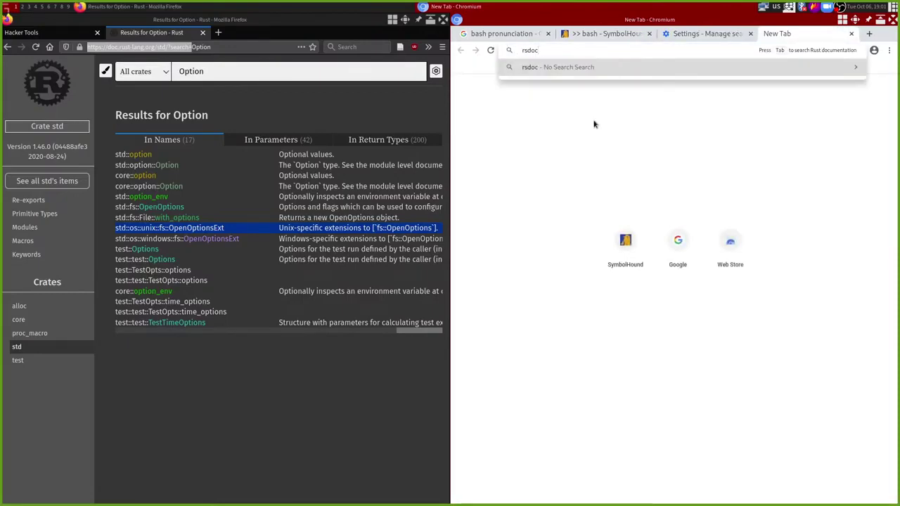
key("Tab")
key("BackSpace")
key("BackSpace")
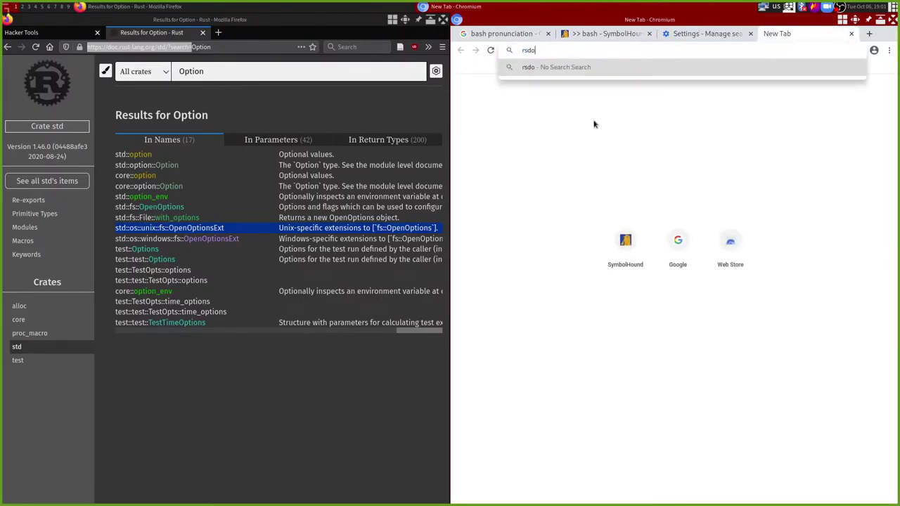
type("c")
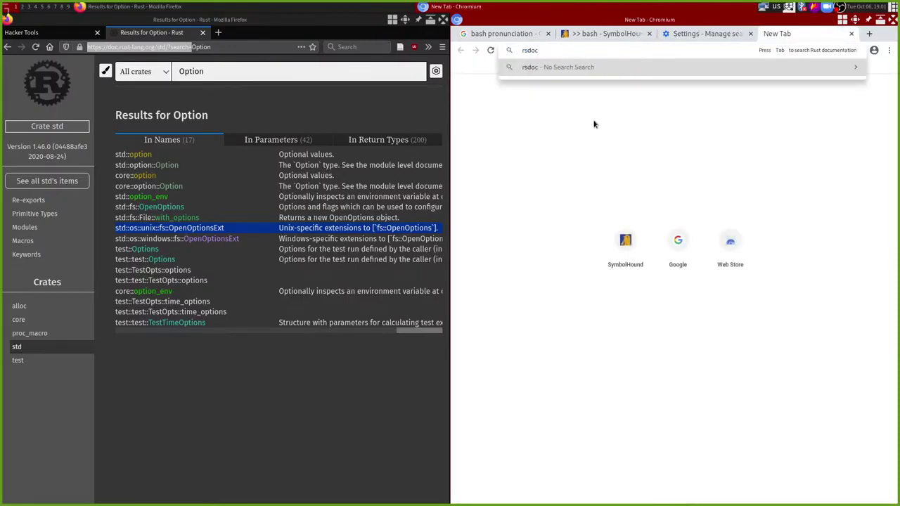
key("Tab")
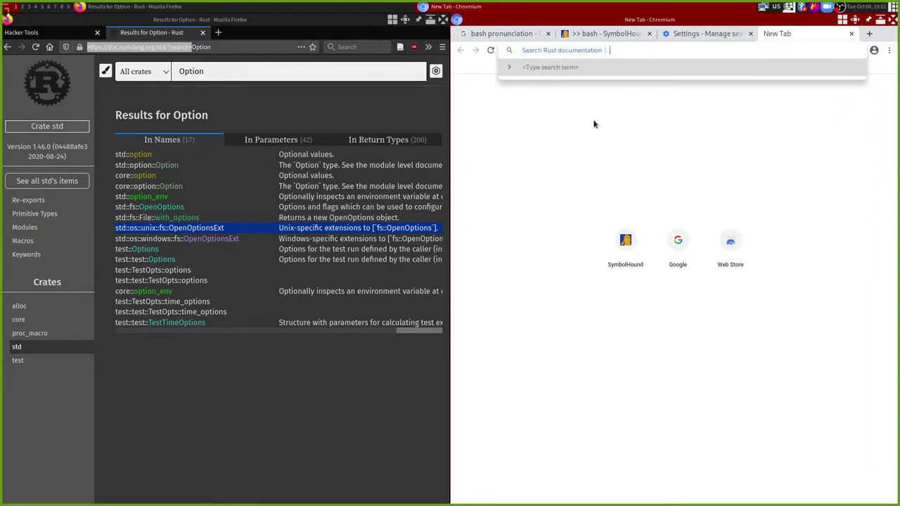
type("Option")
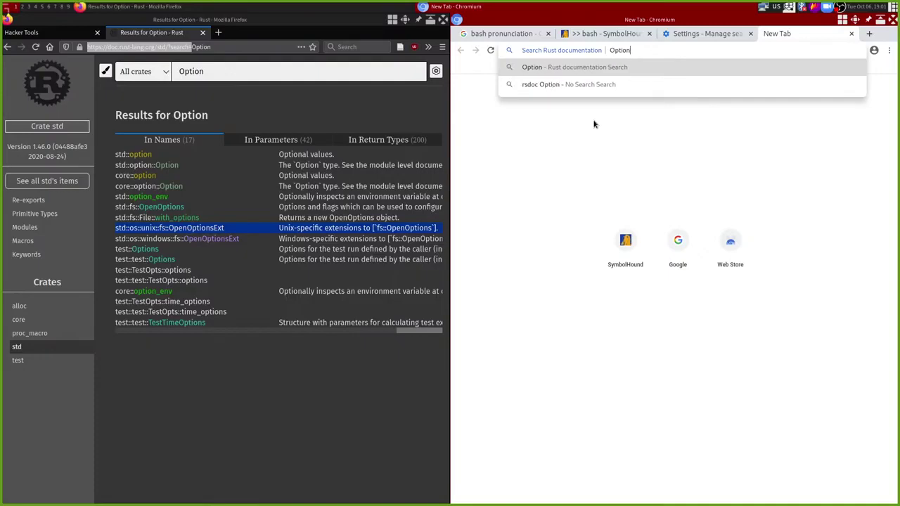
key("Return")
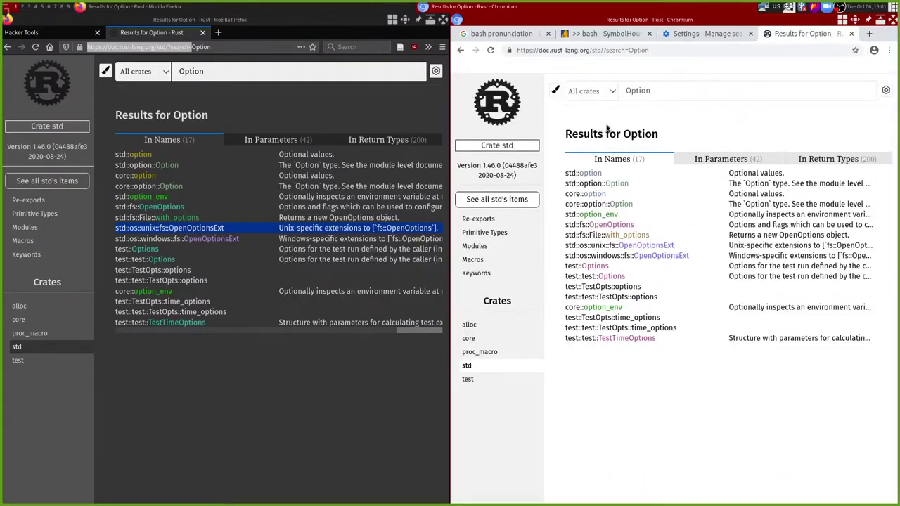
- Close the test tabs in both browsers and return Firefox to the slides
left_click(685, 34)
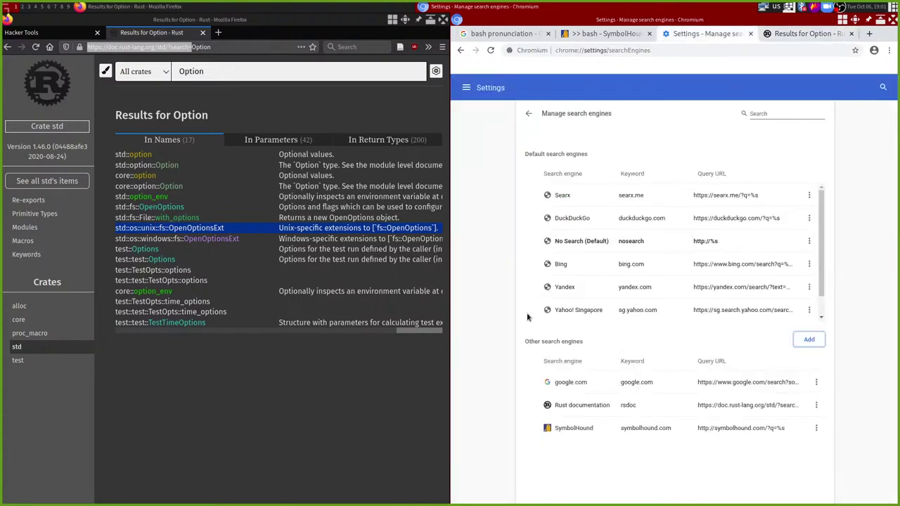
left_click(759, 35)
key("ctrl+t")
left_click(274, 76)
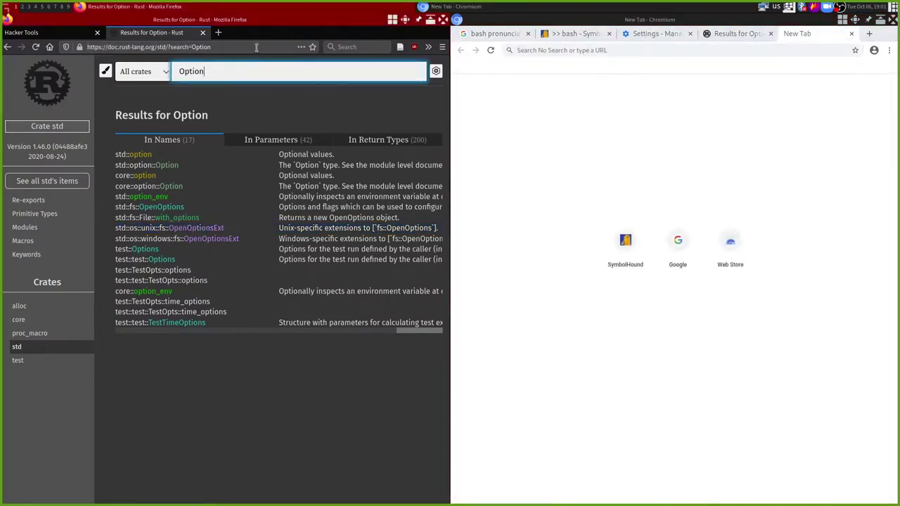
key("ctrl+t")
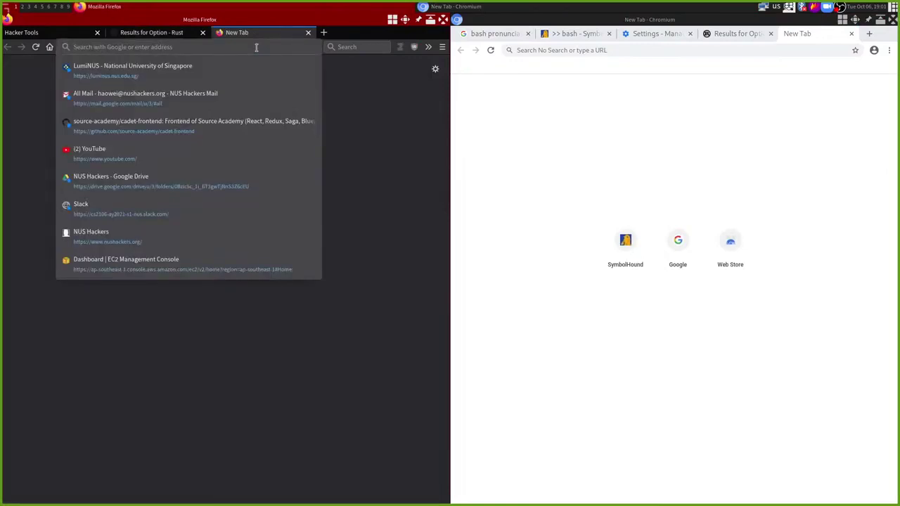
type("nusm")
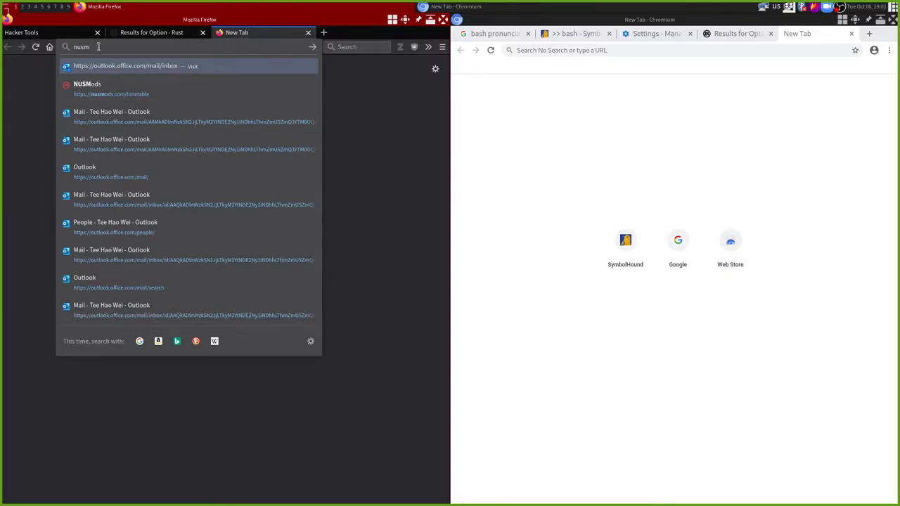
middle_click(236, 37)
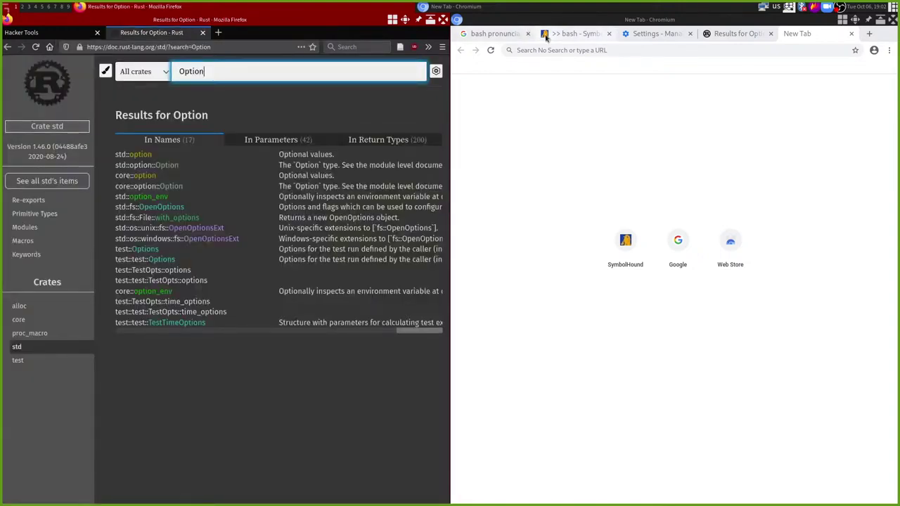
left_click(735, 51)
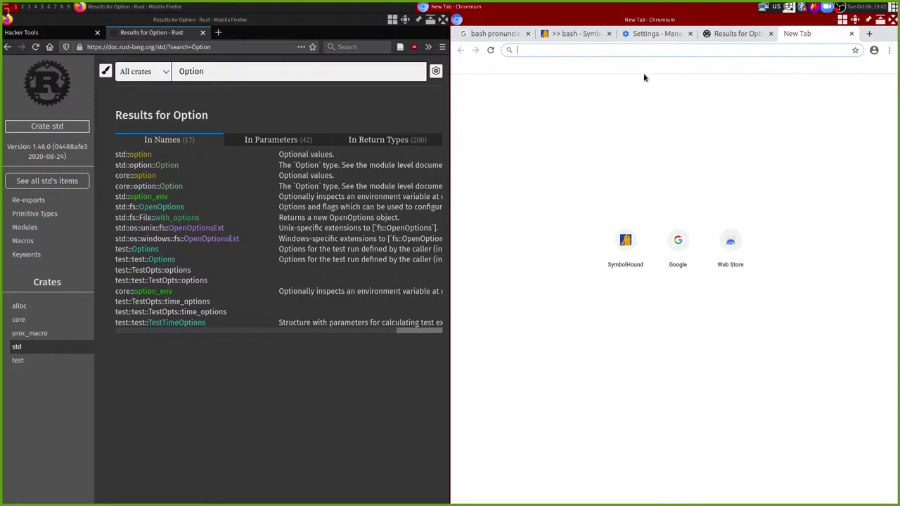
middle_click(801, 39)
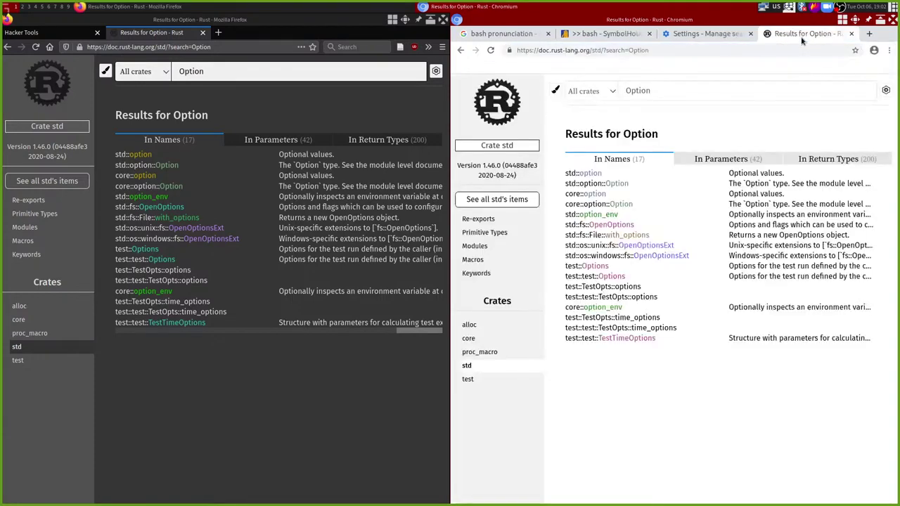
middle_click(794, 38)
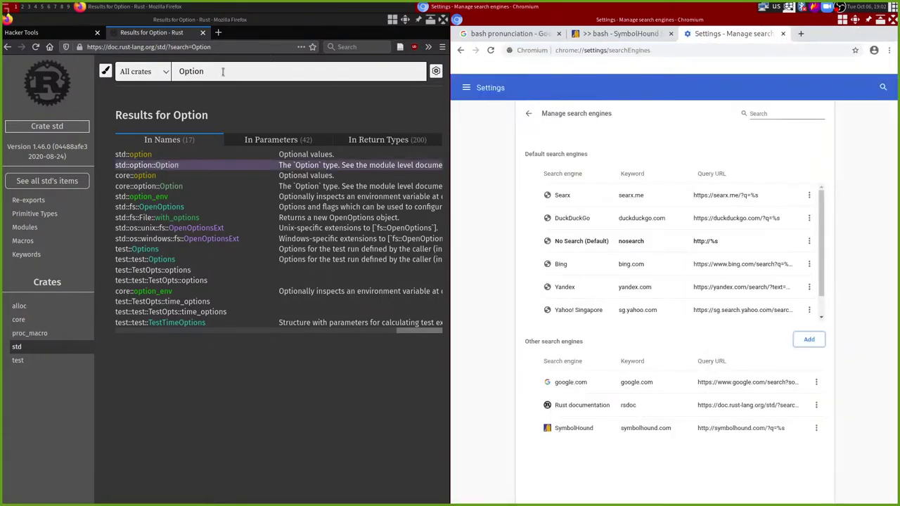
left_click(42, 33)
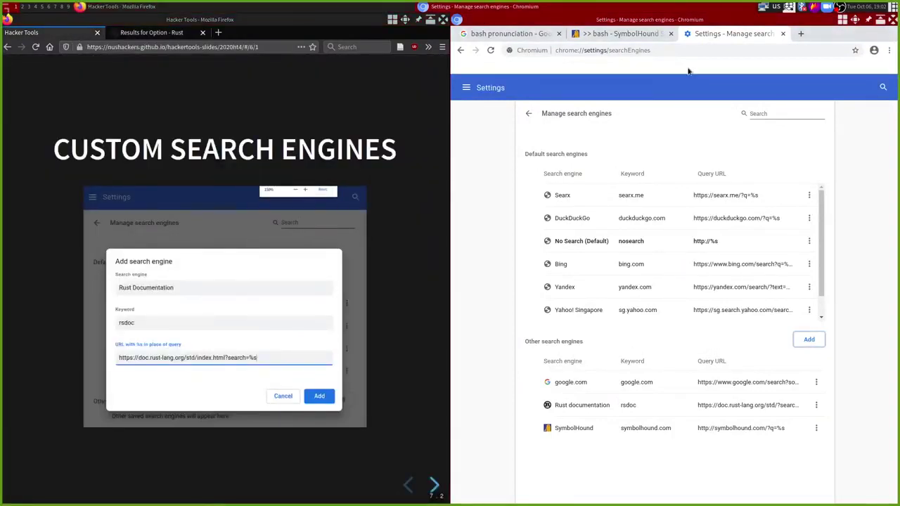
- Advance the slides to the (FF) Container Tabs slide and maximize Firefox
left_click(442, 46)
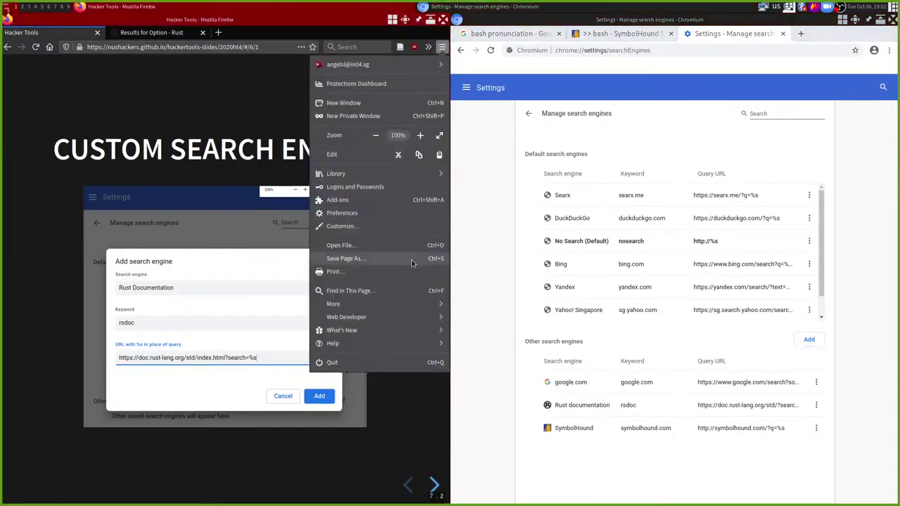
left_click(393, 447)
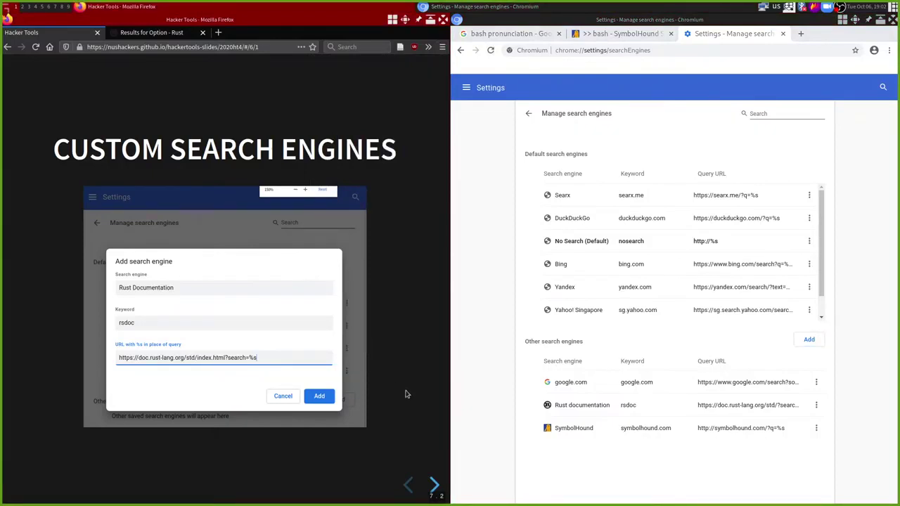
key("Right")
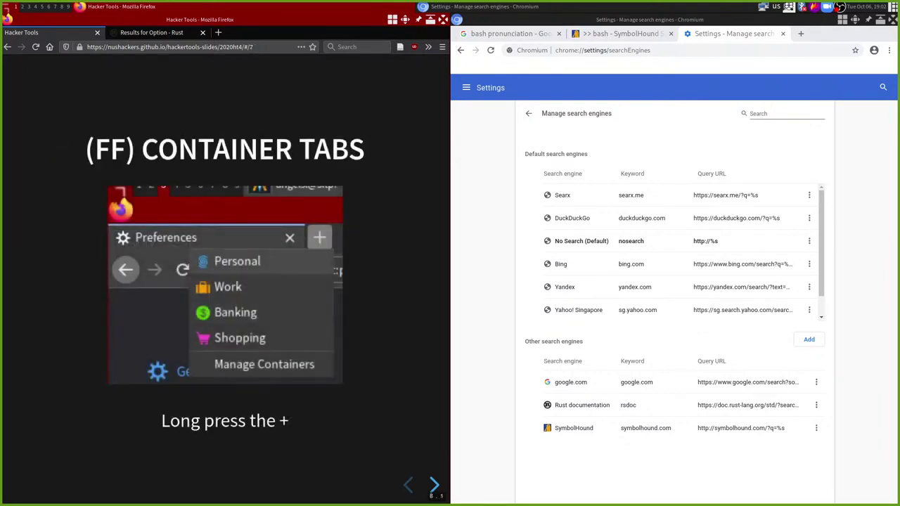
key("super+m")
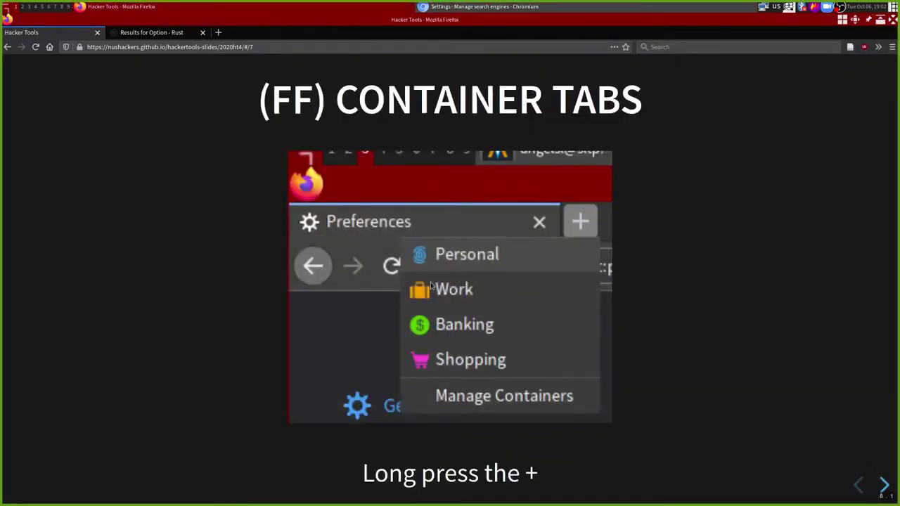
- Long-press + to show the Personal, Work, Banking and Shopping containers, then go fullscreen
left_click(217, 36)
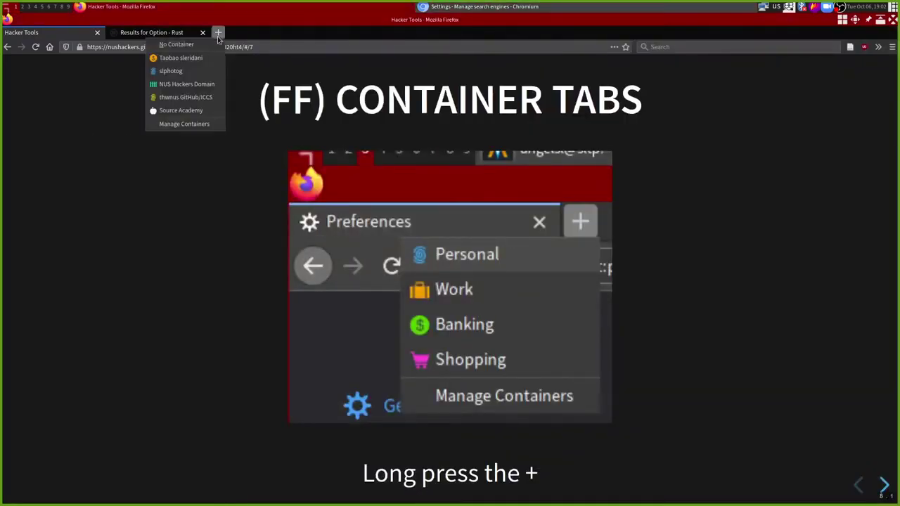
left_click(233, 88)
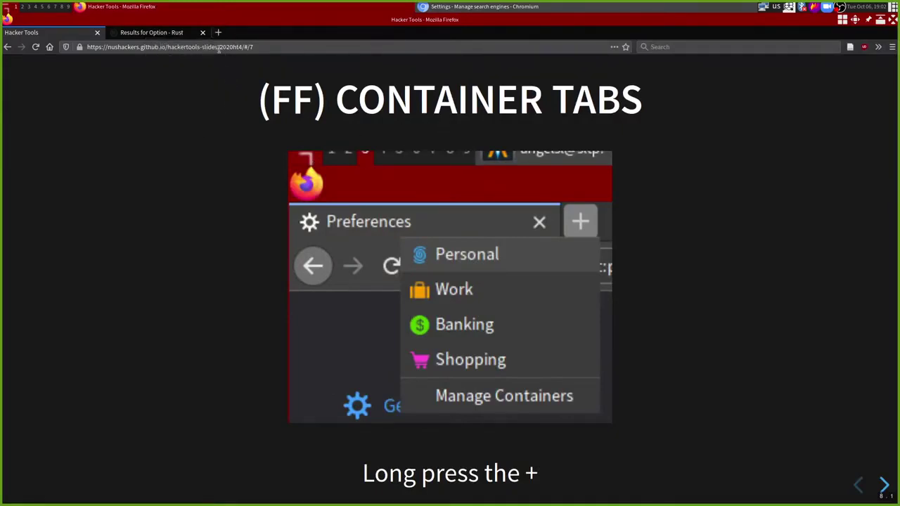
left_click(220, 34)
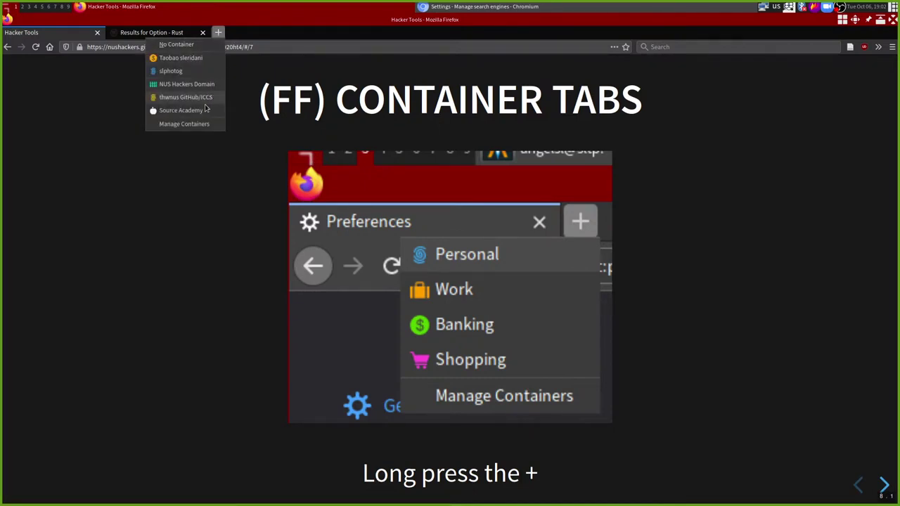
left_click(237, 78)
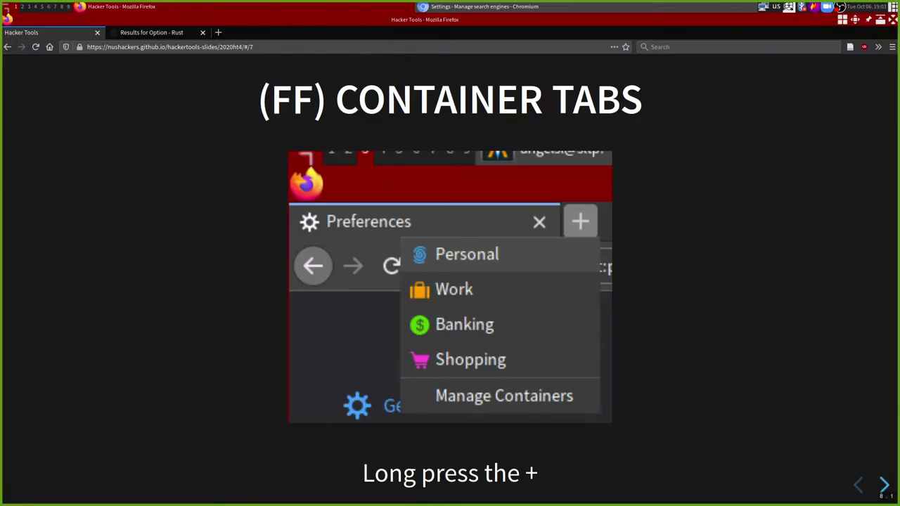
key("F11")
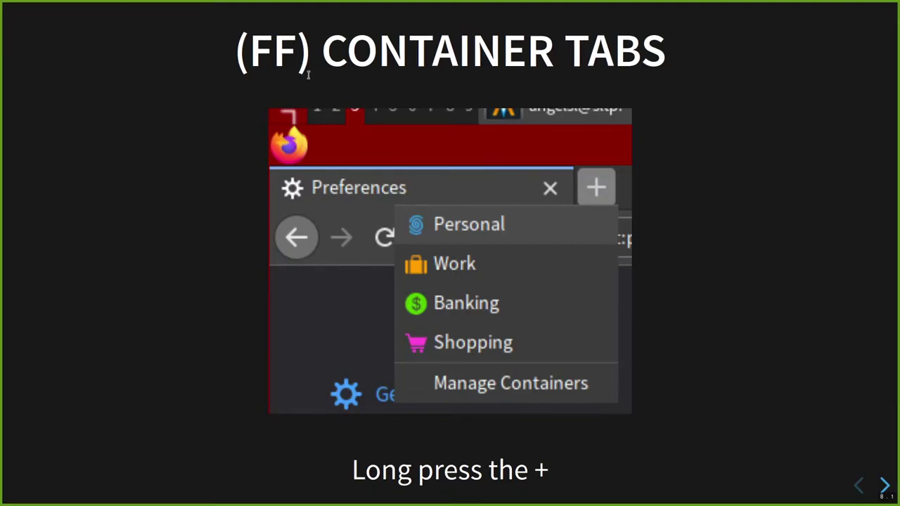
- Leave fullscreen and show the tab container list once more
key("F11")
left_click(218, 32)
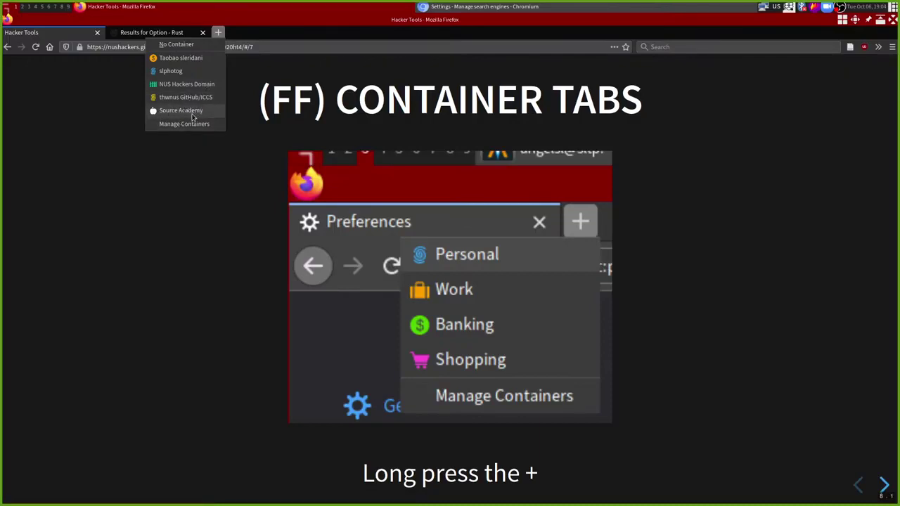
left_click(213, 162)
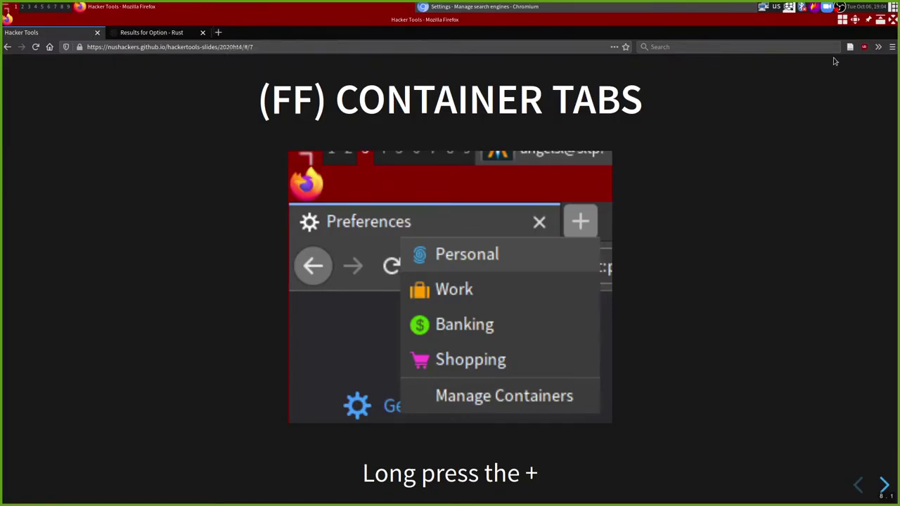
- Open and close a private browsing window, then advance to the Chromium Profiles slide
left_click(891, 46)
left_click(844, 118)
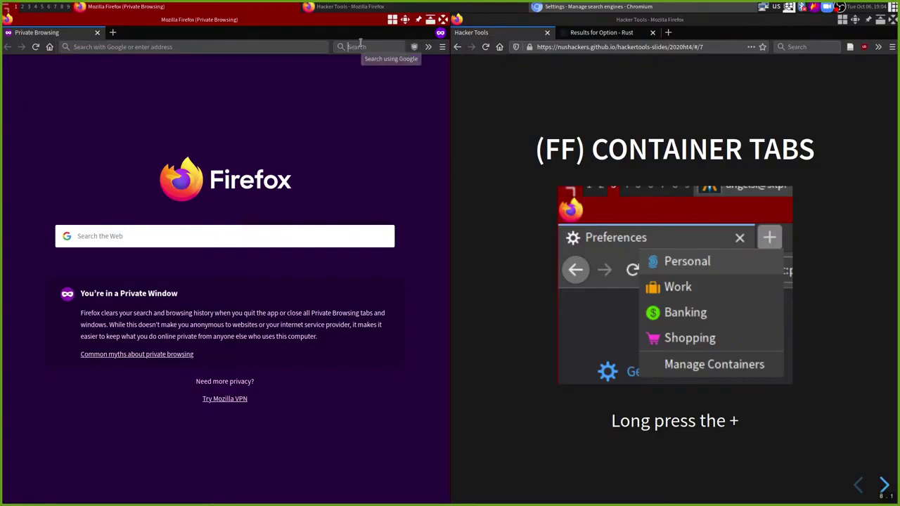
left_click(443, 19)
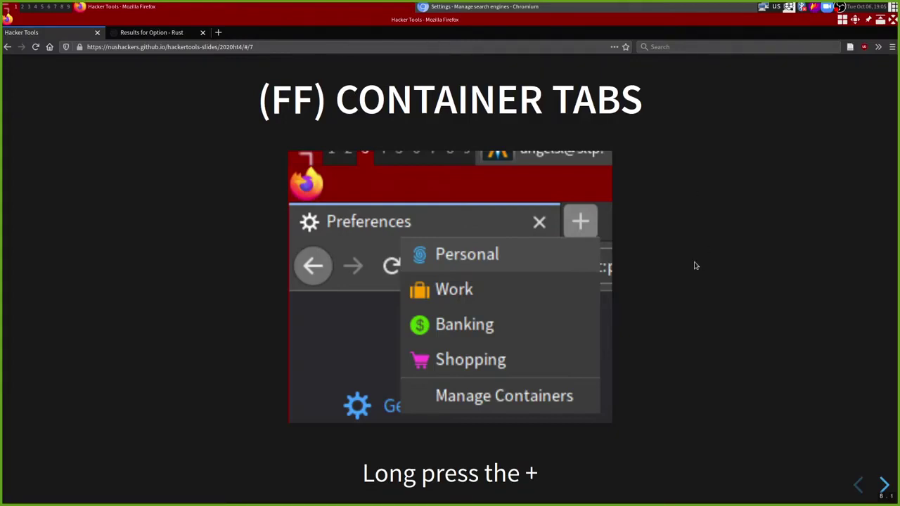
key("Down")
left_click(609, 12)
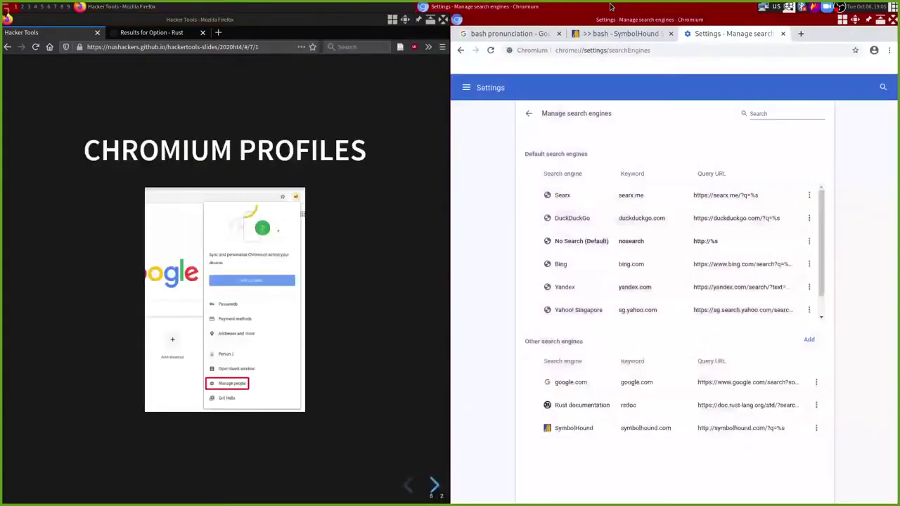
left_click(874, 52)
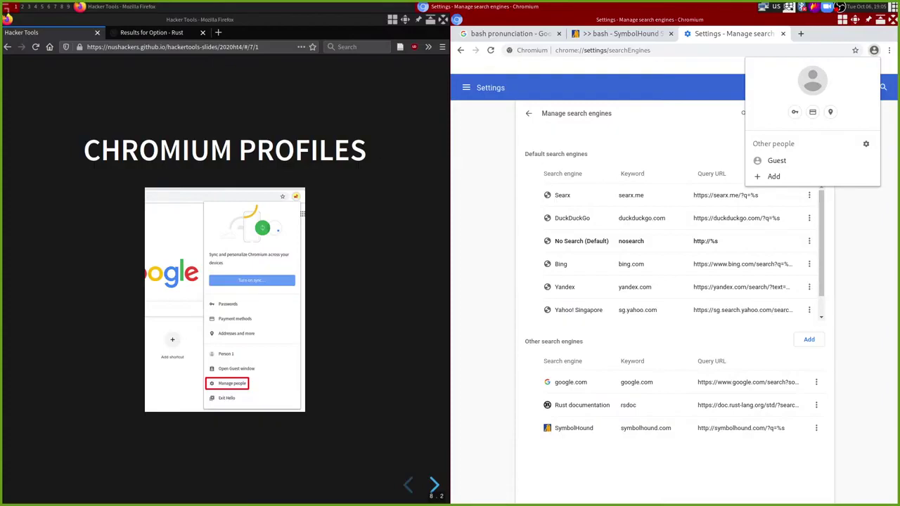
left_click(421, 107)
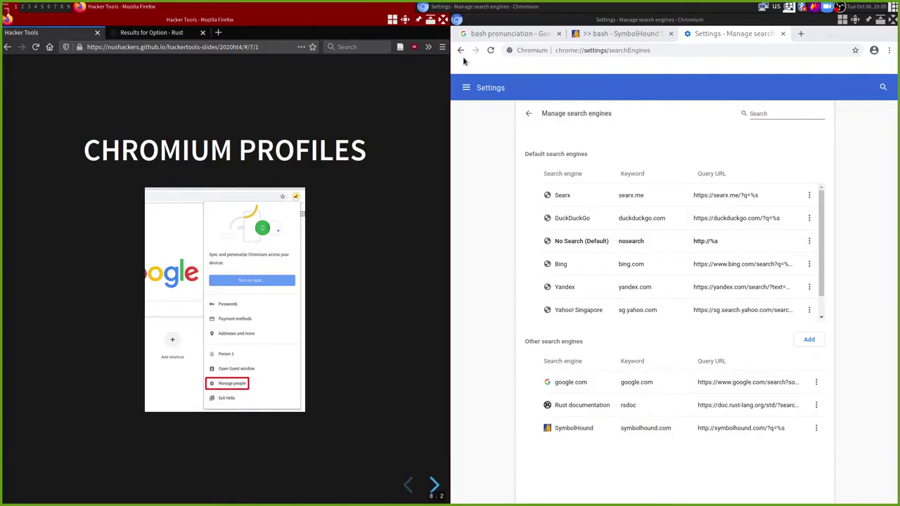
left_click(683, 50)
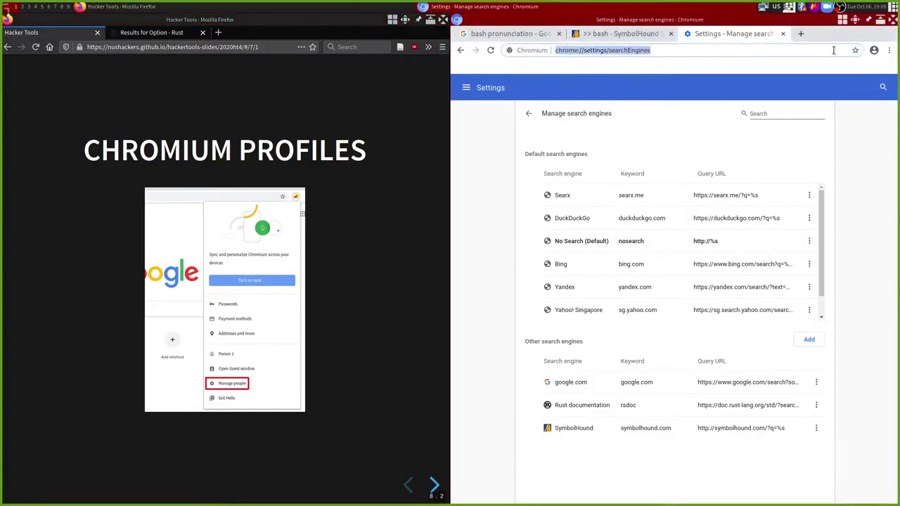
left_click(873, 51)
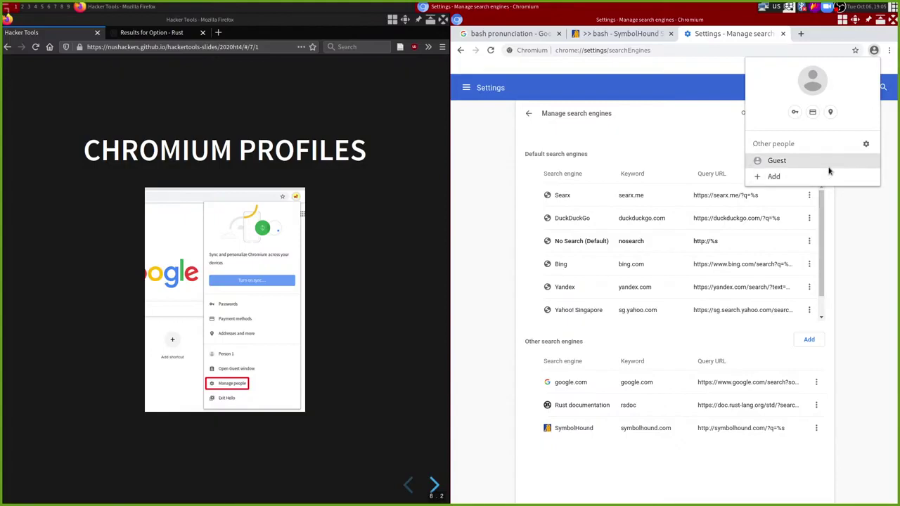
key("ctrl+l")
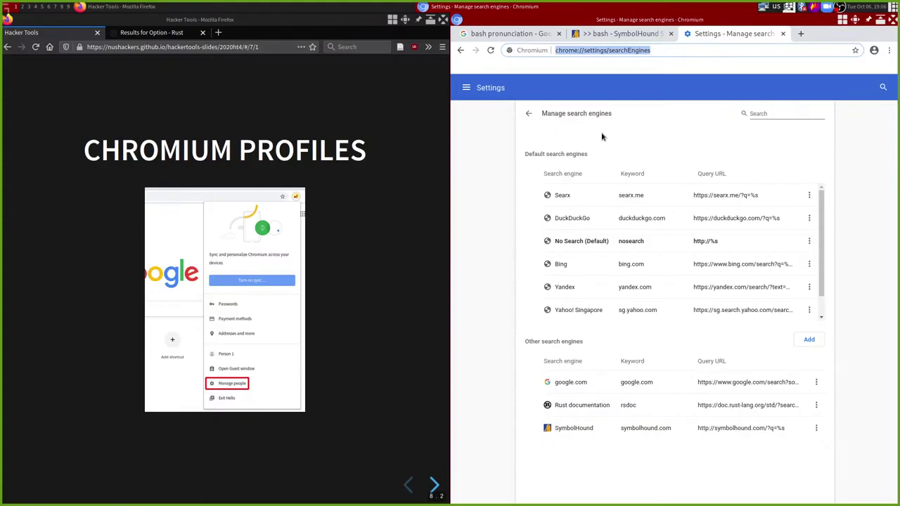
left_click(873, 50)
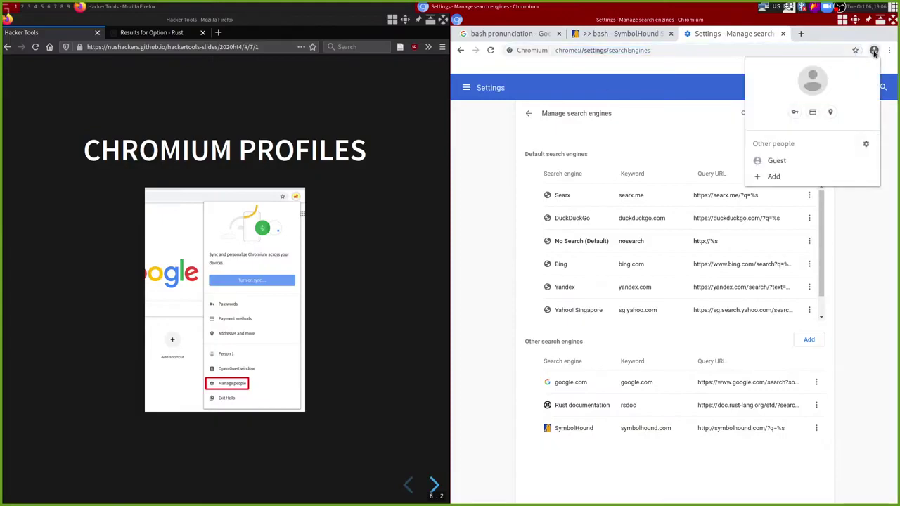
left_click(801, 175)
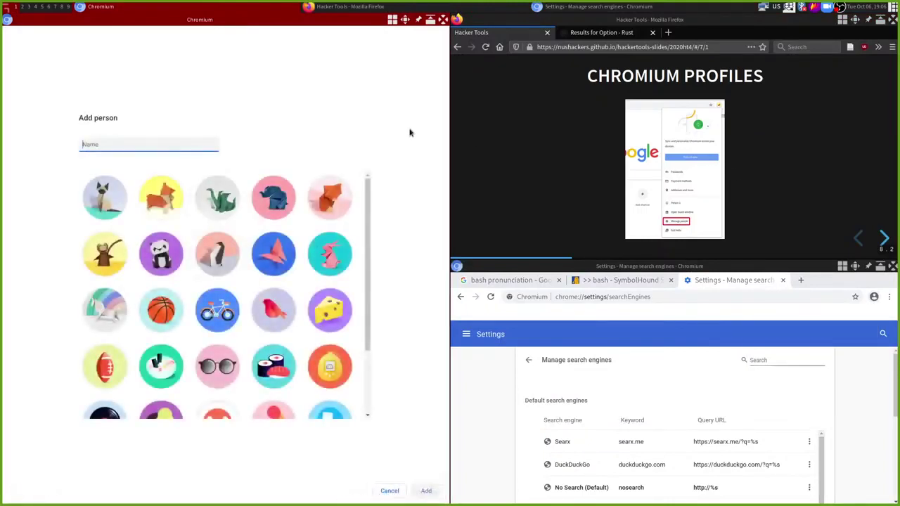
left_click(443, 19)
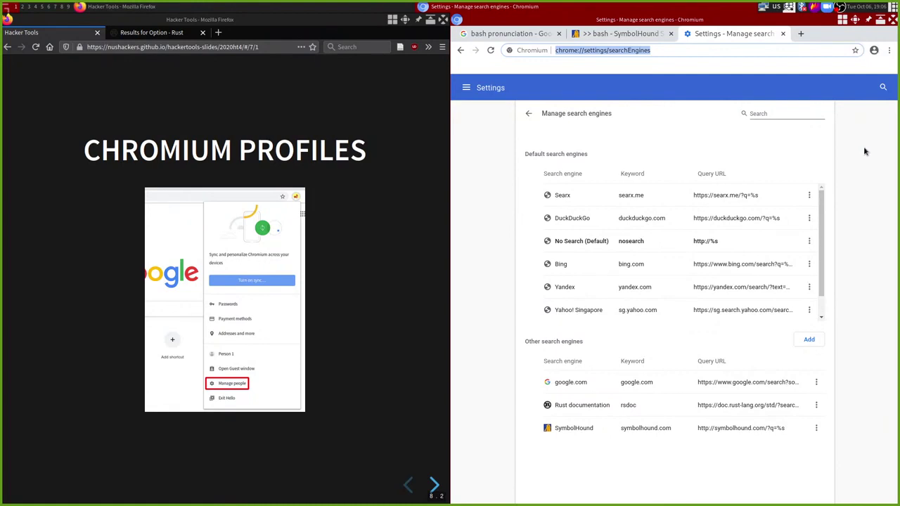
left_click(694, 14)
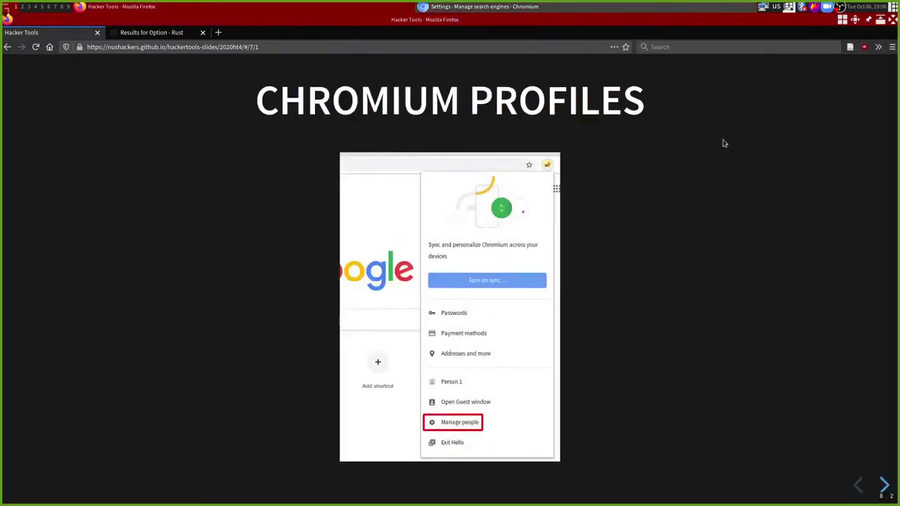
- Go fullscreen and step the slides forward to the (FF) about:config TWEAKS slide
key("F11")
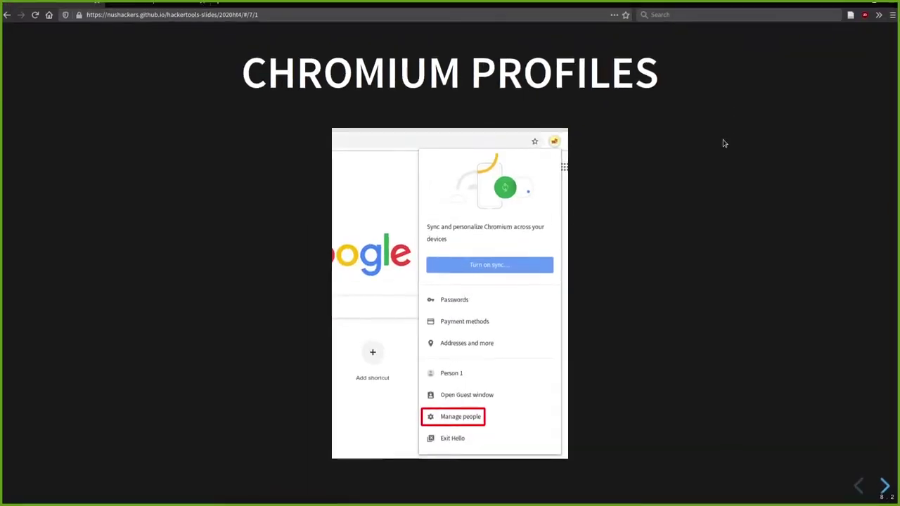
key("Right")
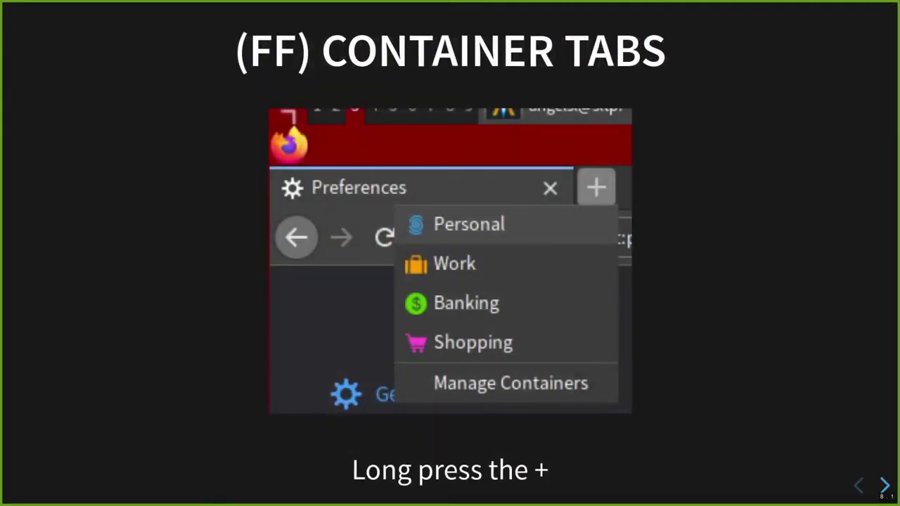
key("Right")
key("Right")
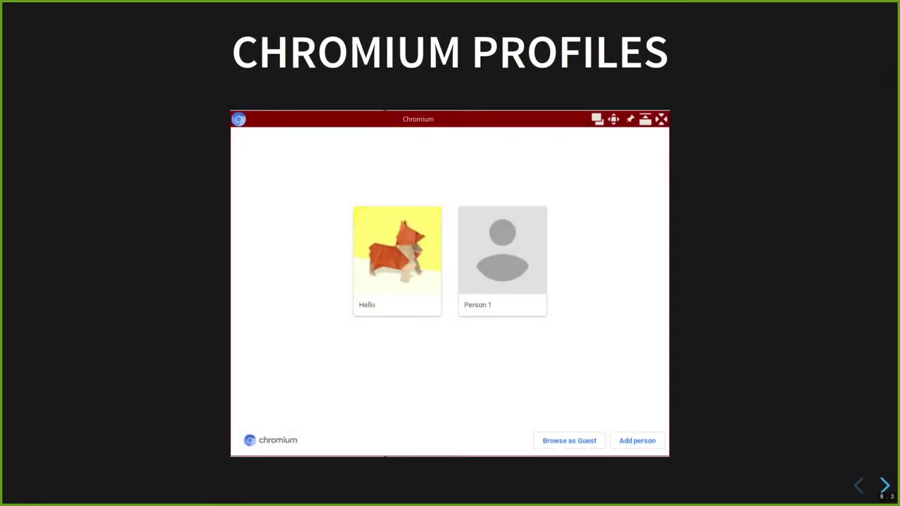
key("Right")
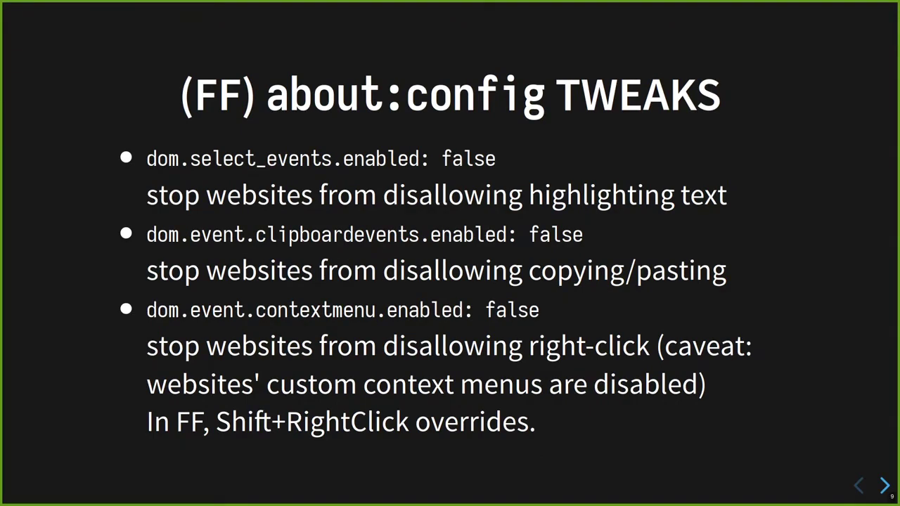
key("Right")
key("Left")
- Load about:config in a new tab and leave fullscreen mode
left_click_drag(265, 95, 544, 94)
right_click(448, 93)
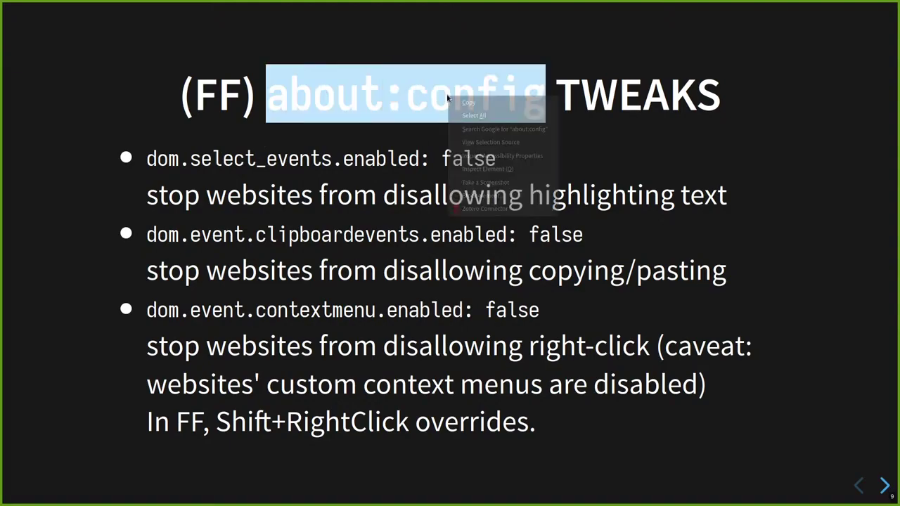
key("ctrl+t")
type("ut:config")
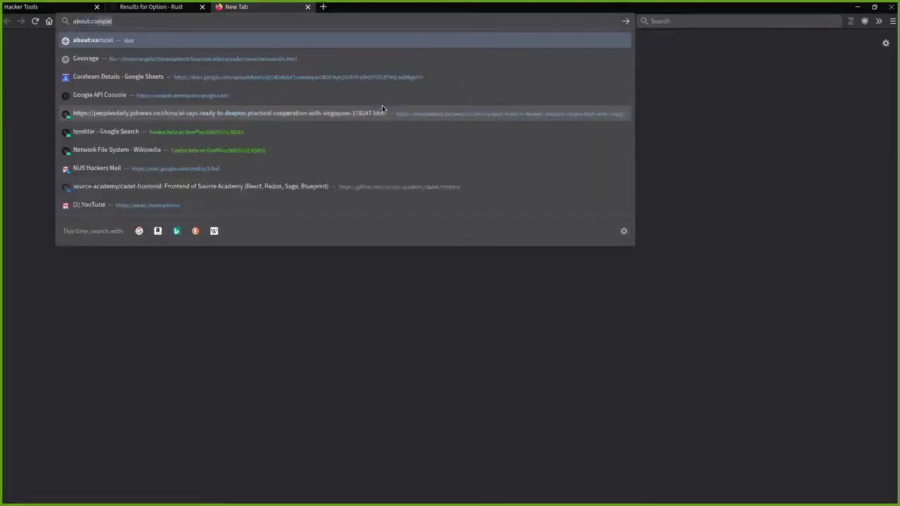
key("Return")
key("F11")
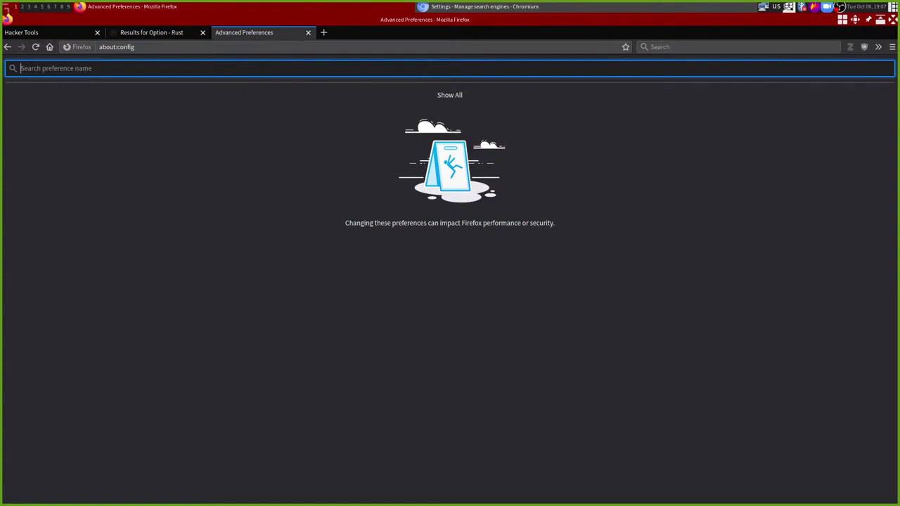
- Open a second Firefox window beside the slides and load about:config in it
left_click(840, 6)
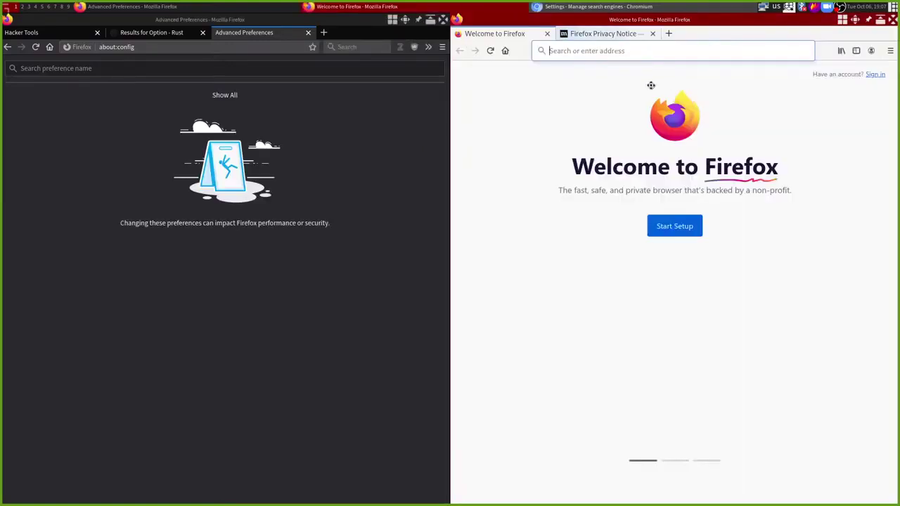
left_click(646, 47)
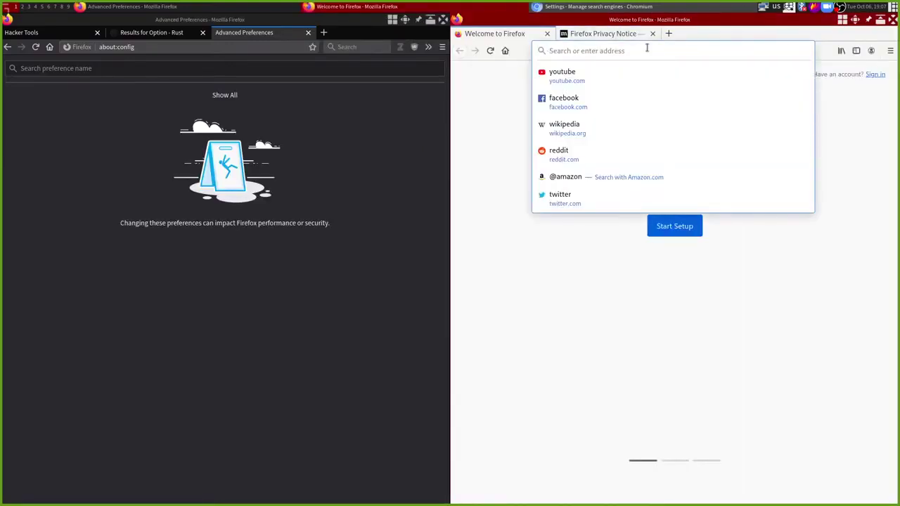
type("ab")
key("ctrl+1")
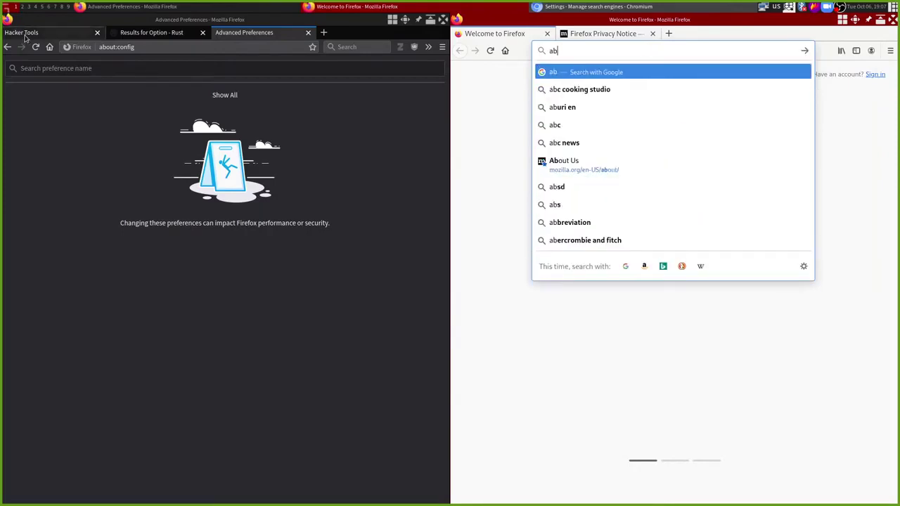
type("out:config")
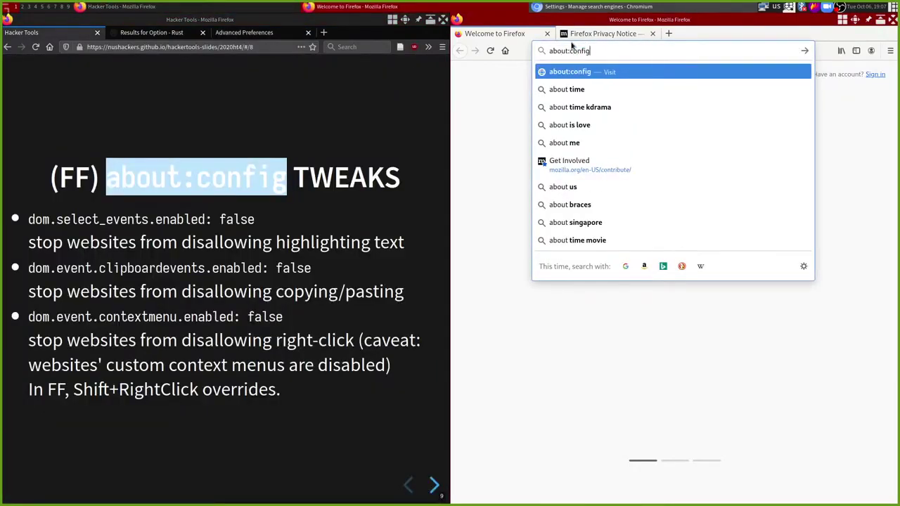
key("Return")
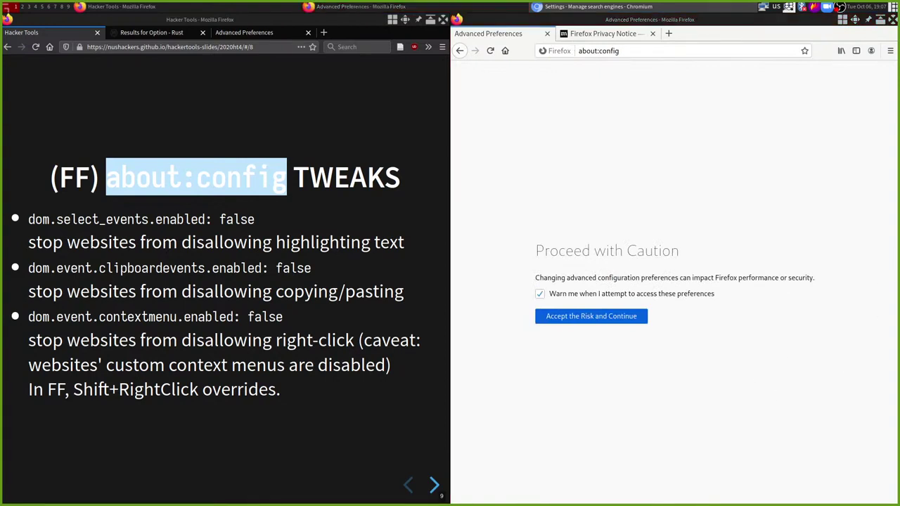
- Accept the about:config risk warning and turn off the warning for next time
left_click(595, 294)
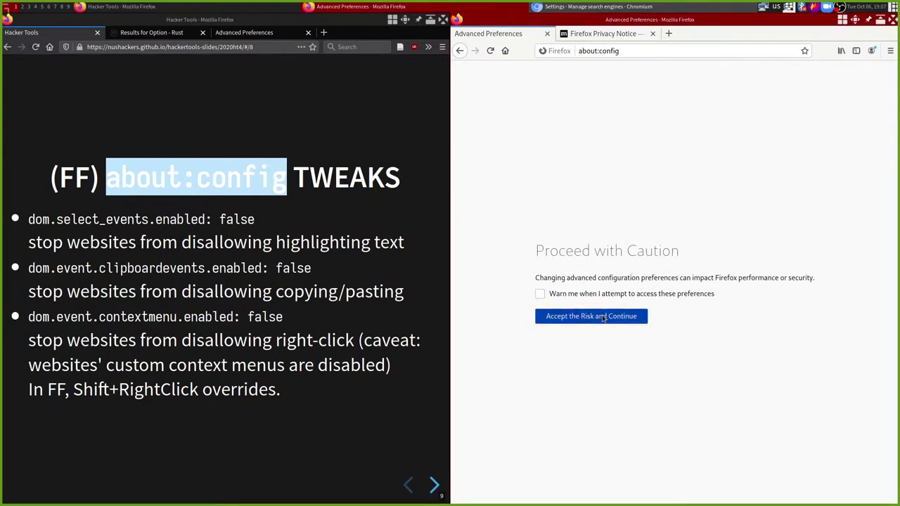
left_click(603, 317)
left_click(203, 235)
- Try selecting dom.select_events.enabled and parts of it on the slide
double_click(194, 219)
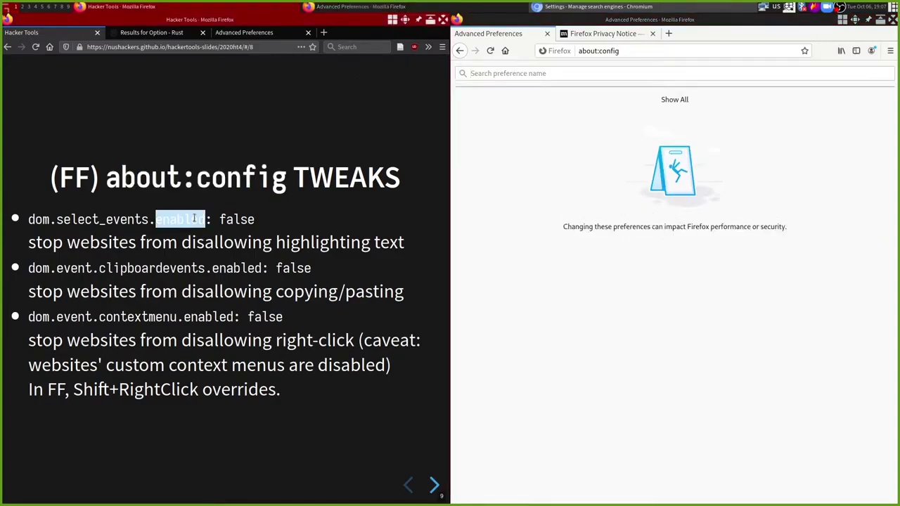
left_click_drag(194, 219, 82, 218)
double_click(39, 220)
left_click(373, 204)
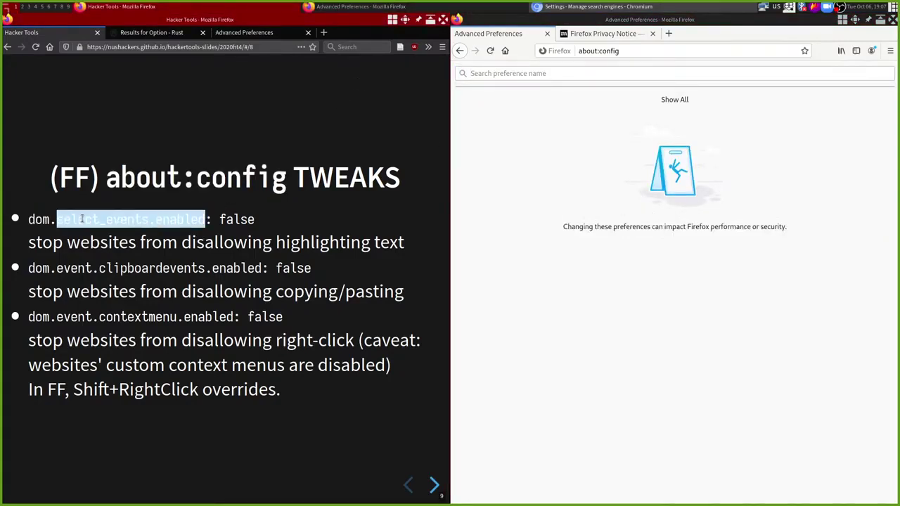
double_click(86, 220)
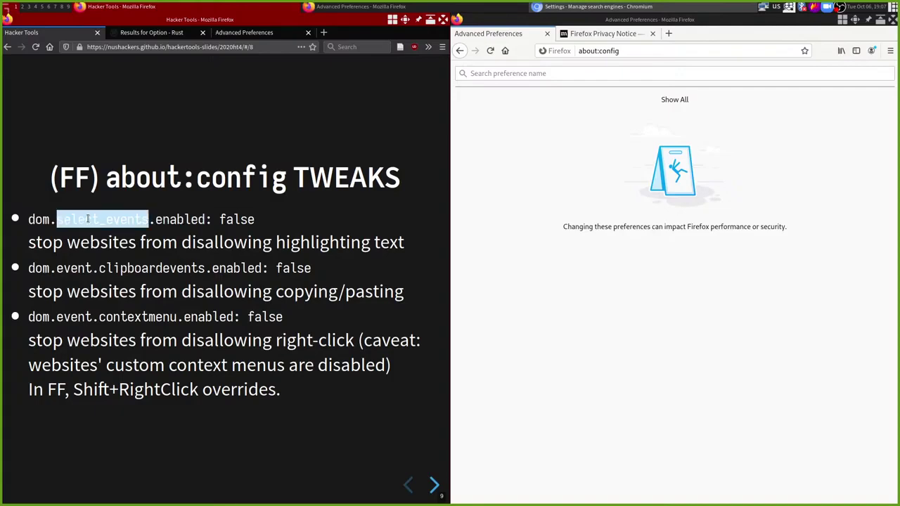
left_click(122, 218)
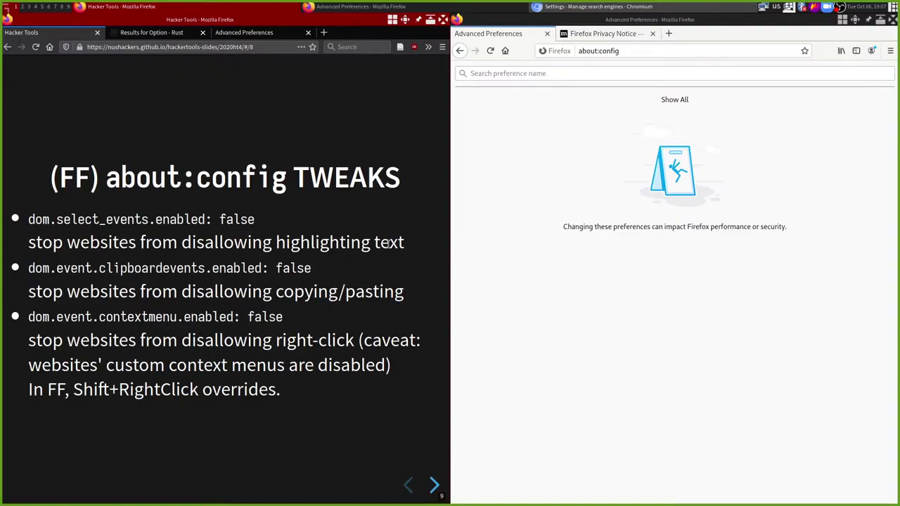
- Highlight the 'highlighting text' phrase, then reselect the full dom.select_events.enabled name
double_click(388, 243)
left_click_drag(387, 243, 254, 242)
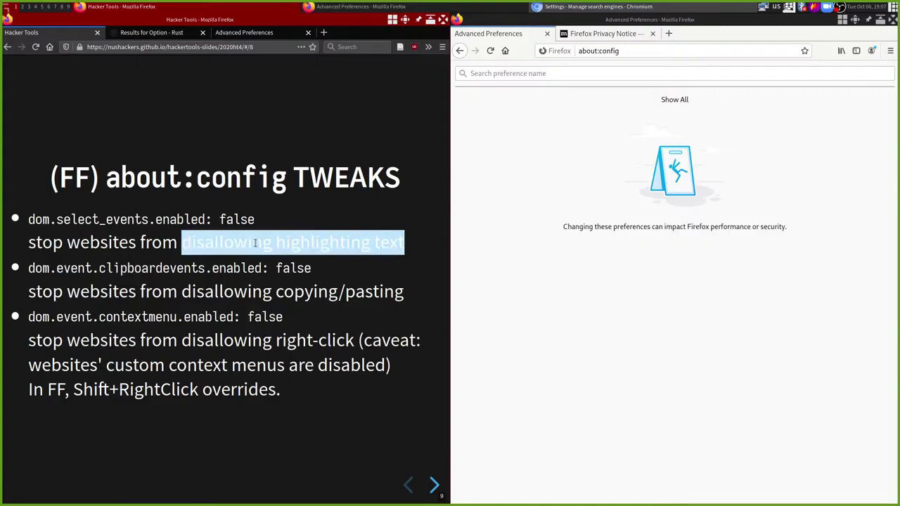
left_click(255, 242)
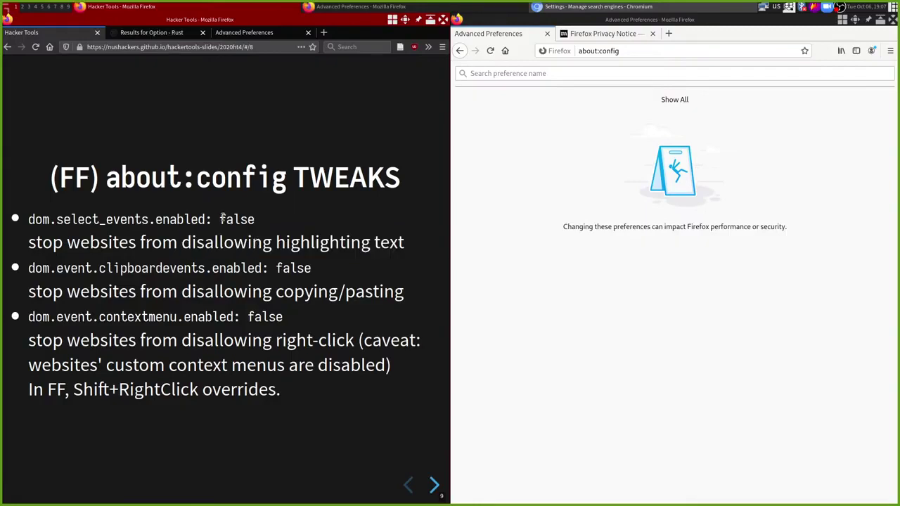
double_click(187, 219)
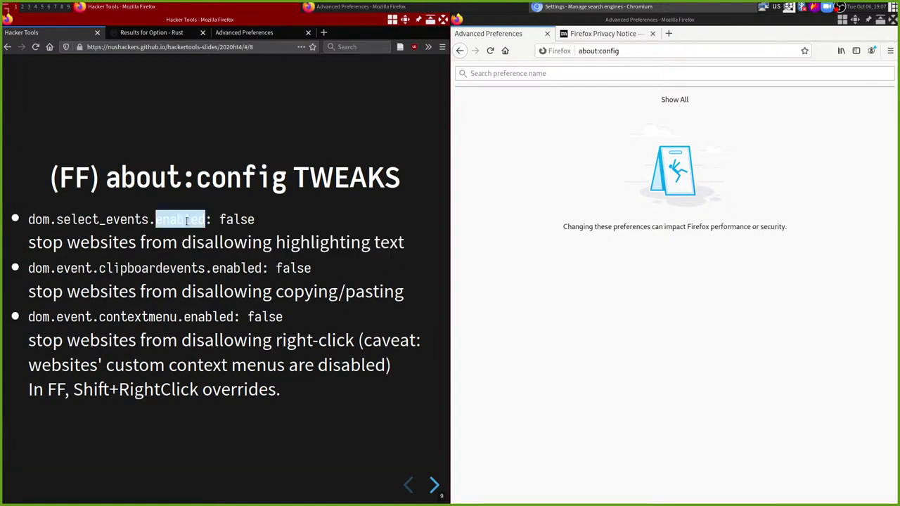
left_click_drag(186, 219, 41, 223)
left_click(172, 221)
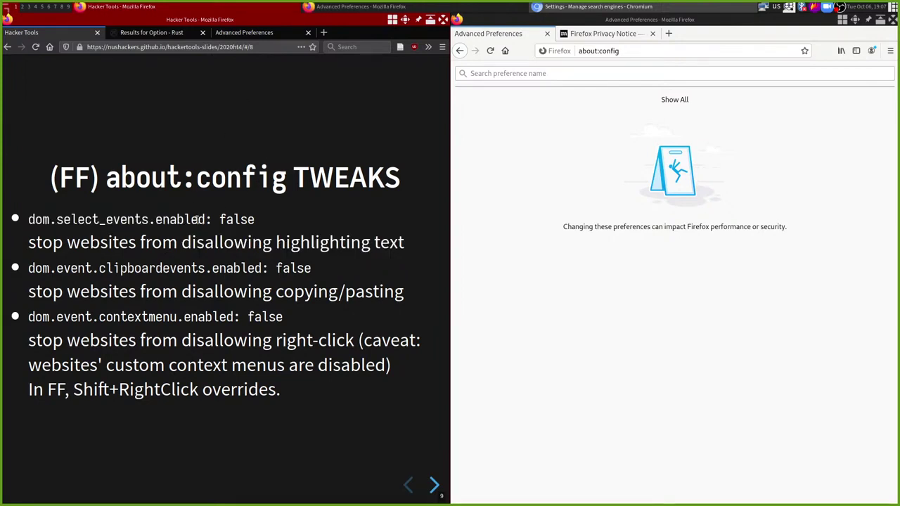
double_click(187, 219)
left_click_drag(187, 219, 205, 222)
key("ctrl+c")
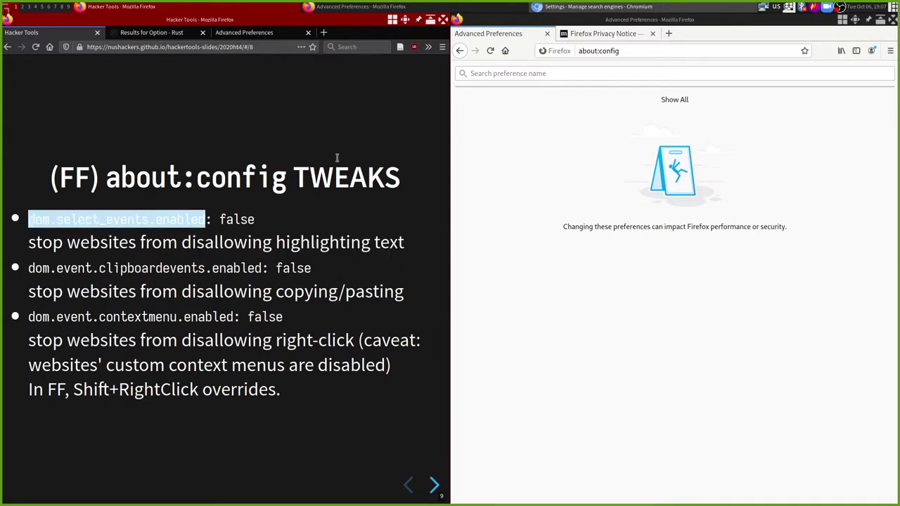
- Search about:config for the pasted dom.select_events.enabled preference
left_click(482, 72)
key("ctrl+v")
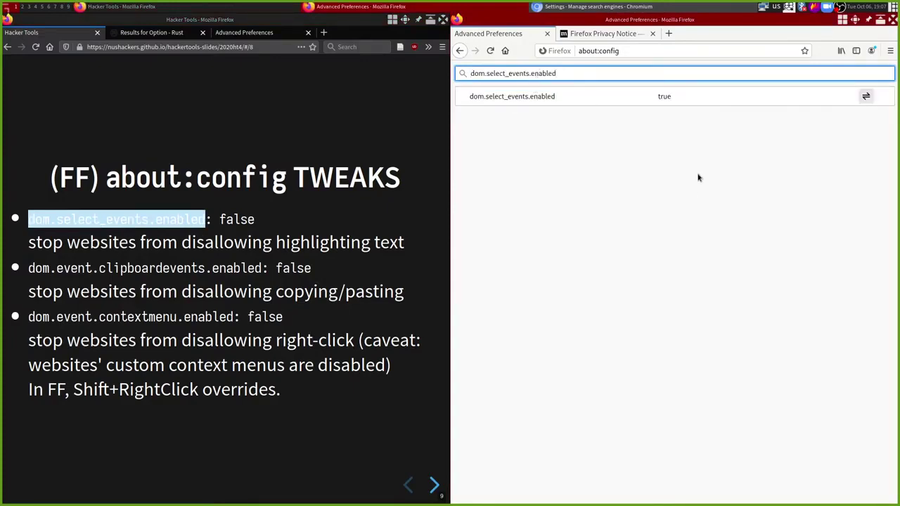
left_click(679, 103)
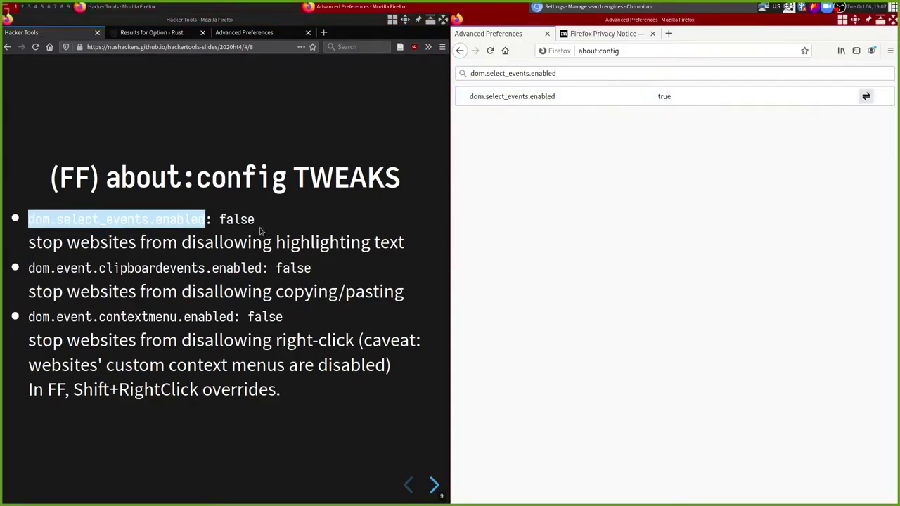
- Copy dom.event.clipboardevents.enabled from the slide into the about:config search, showing it true
double_click(237, 268)
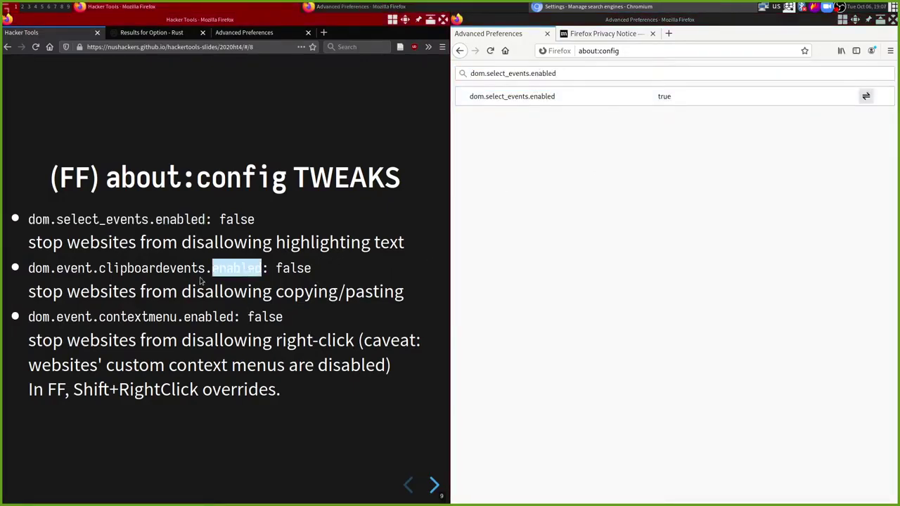
left_click(82, 279)
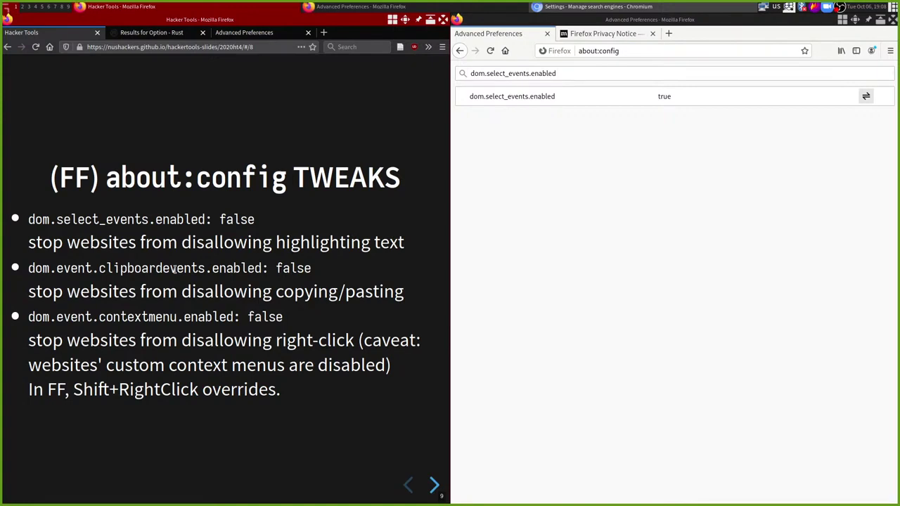
double_click(221, 268)
left_click_drag(222, 267, 51, 267)
left_click(231, 266)
left_click_drag(231, 265, 29, 268)
key("ctrl+c")
left_click(543, 73)
key("ctrl+a")
key("ctrl+v")
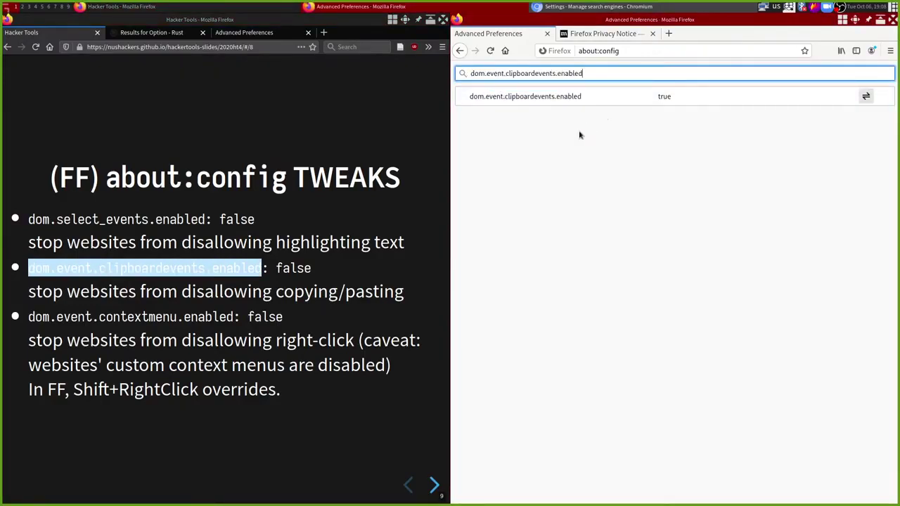
- Select dom.event.contextmenu.enabled on the slide, then open Google Drive in a new tab
left_click(251, 314)
left_click_drag(234, 316, 41, 319)
left_click(262, 214)
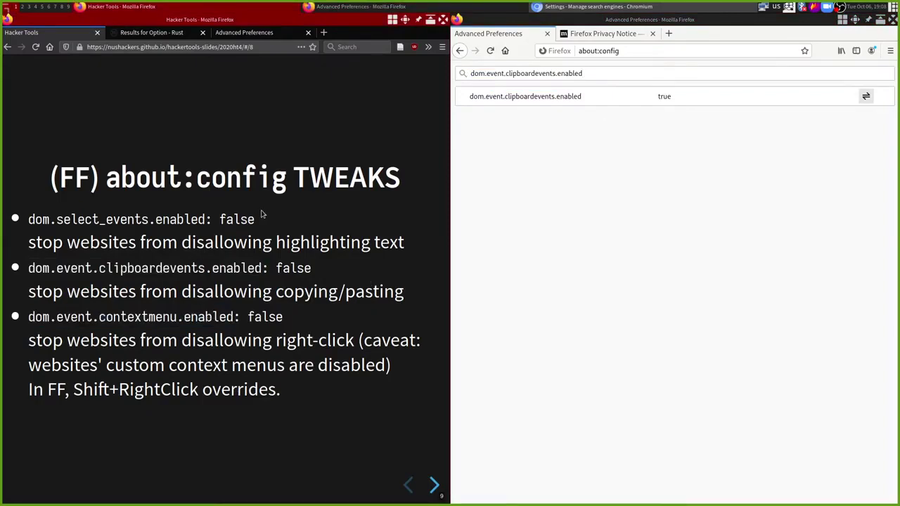
key("ctrl+t")
type("drive")
key("Return")
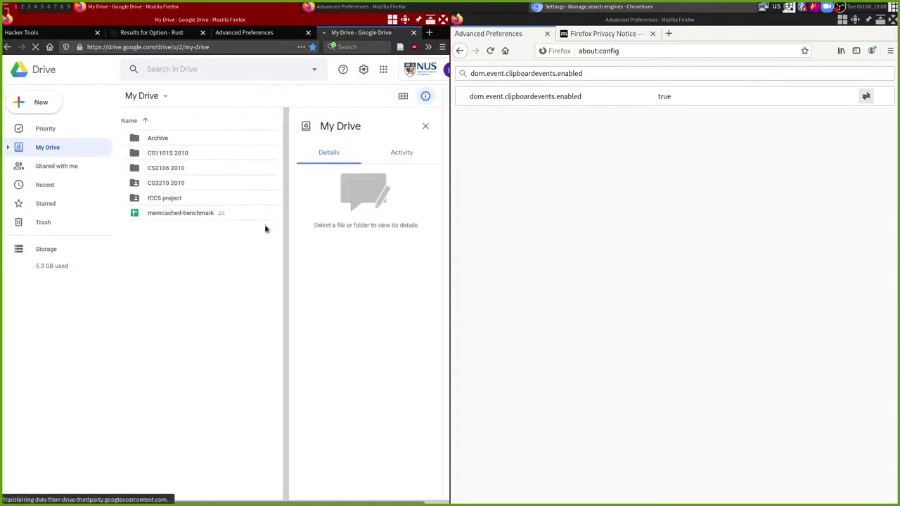
left_click(65, 35)
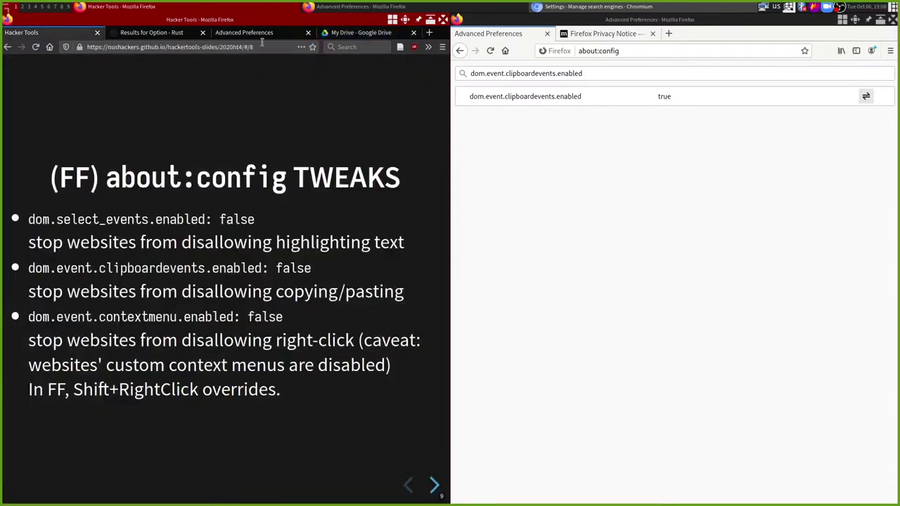
- Compare Drive's own context menu with Firefox's native menu on the My Drive file list
left_click(360, 33)
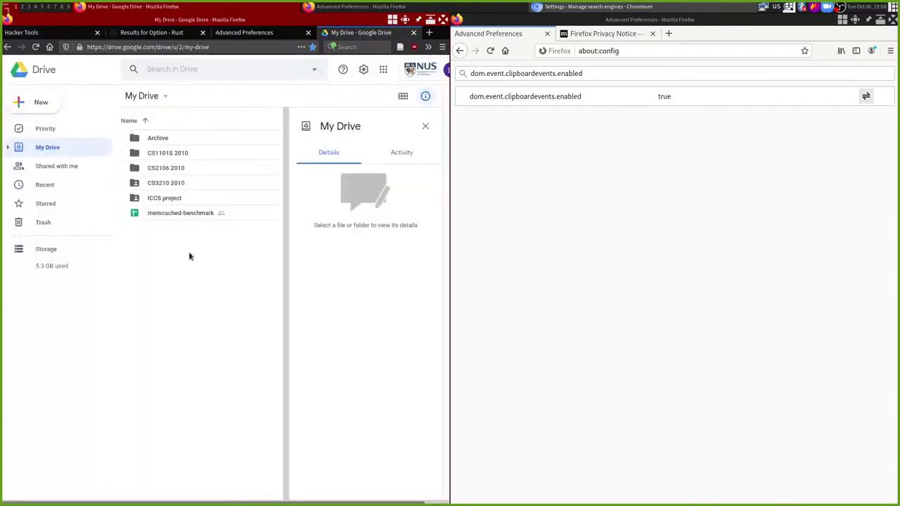
right_click(188, 251)
left_click(167, 255)
right_click(203, 269)
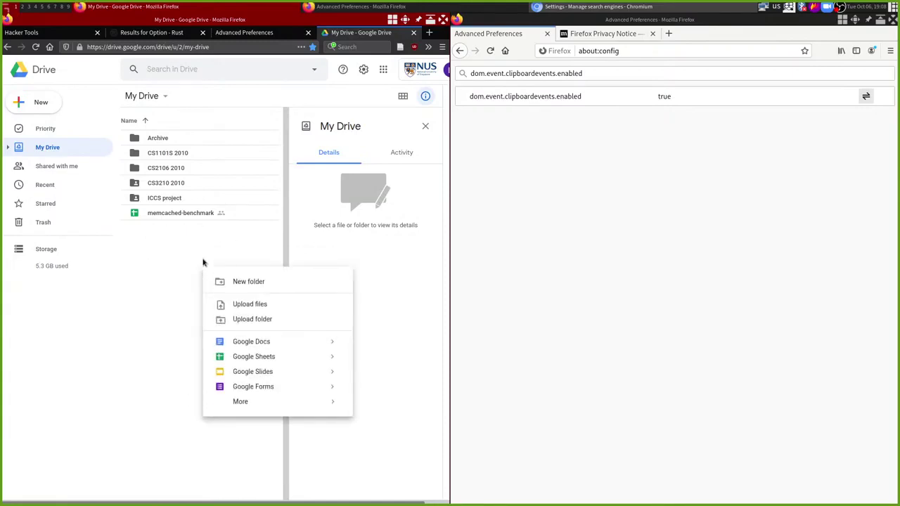
left_click(220, 225)
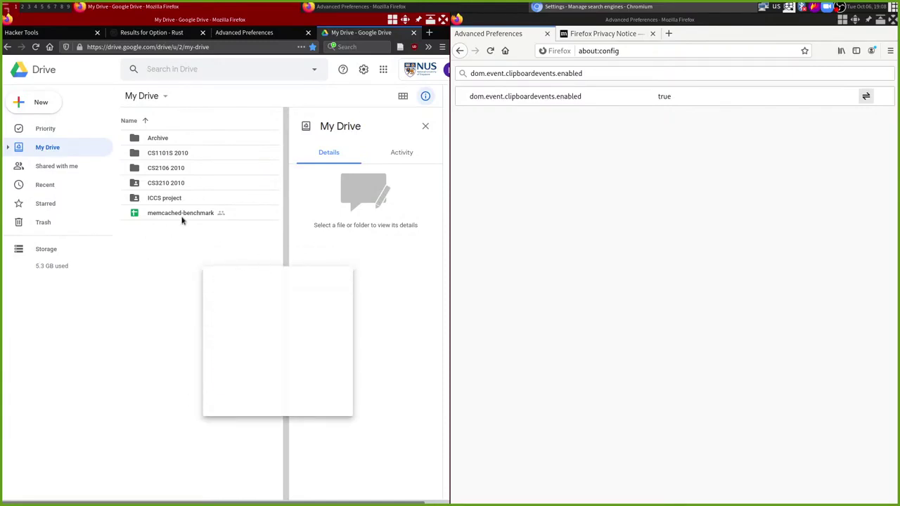
right_click(209, 276)
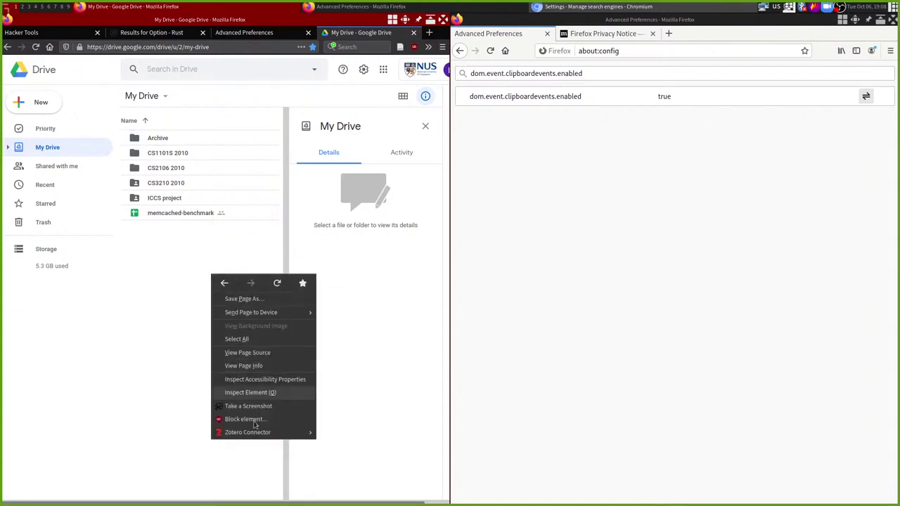
left_click(193, 321)
right_click(214, 277)
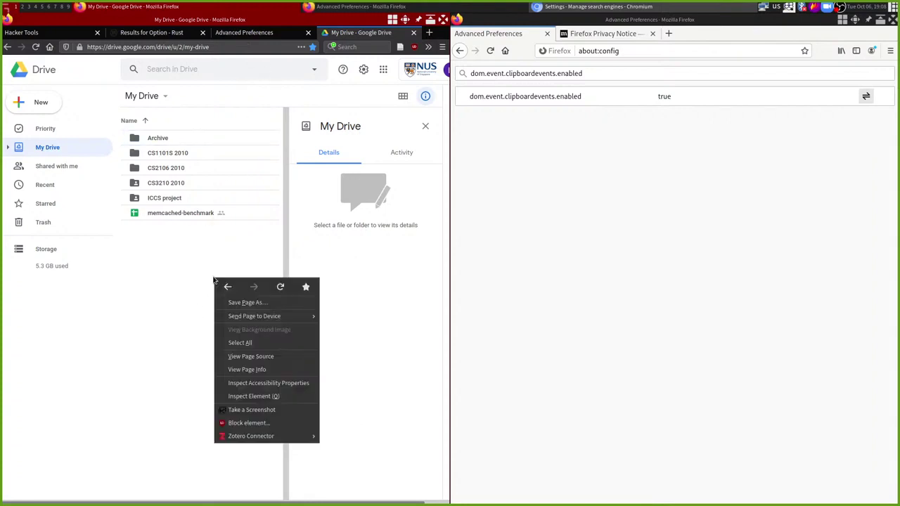
left_click(205, 359)
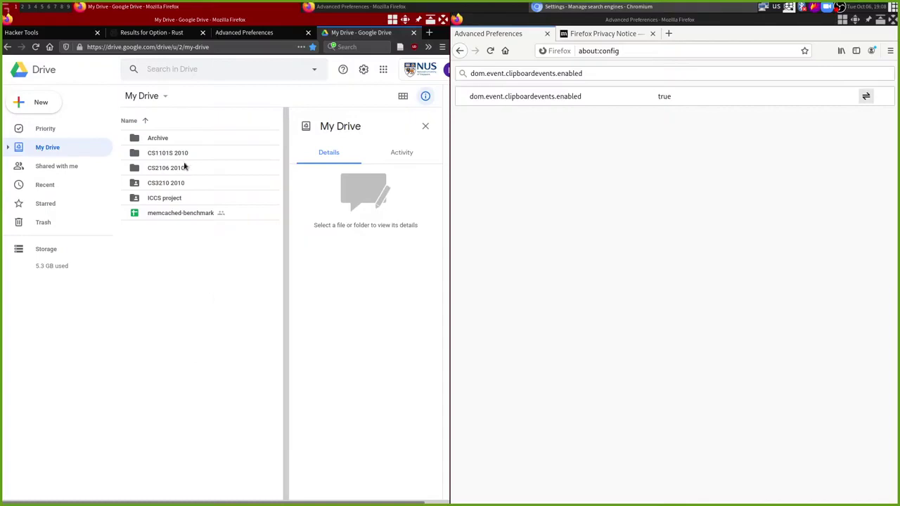
- Search about:config for dom.event.contextmenu.enabled, showing it true, then return to My Drive
left_click(72, 35)
left_click_drag(215, 317, 44, 312)
key("ctrl+c")
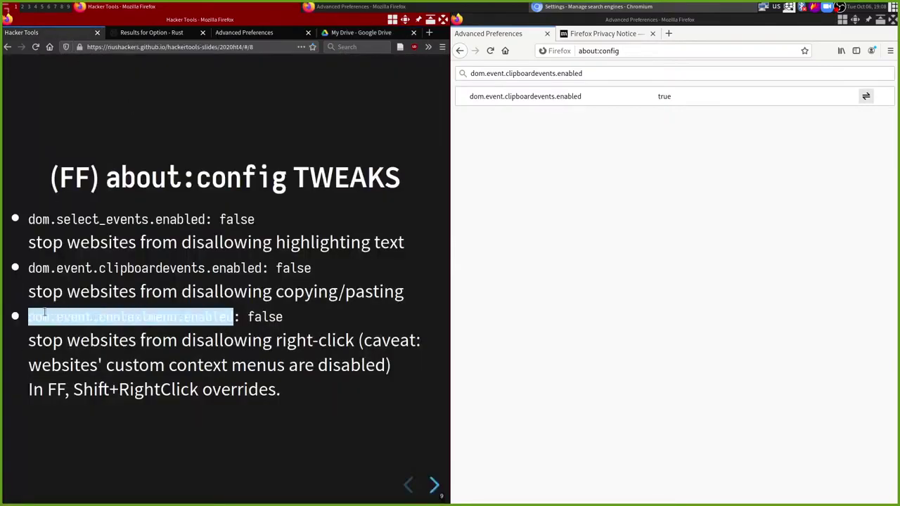
triple_click(542, 73)
key("ctrl+v")
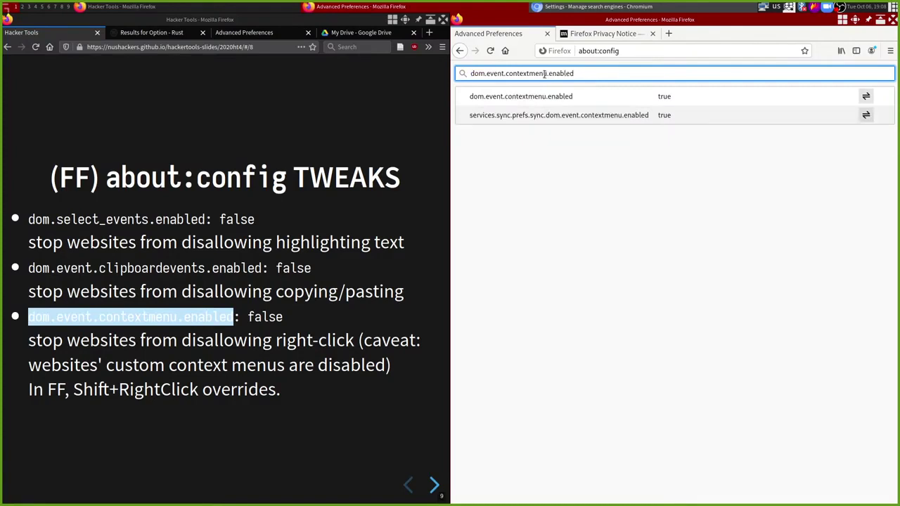
left_click(333, 129)
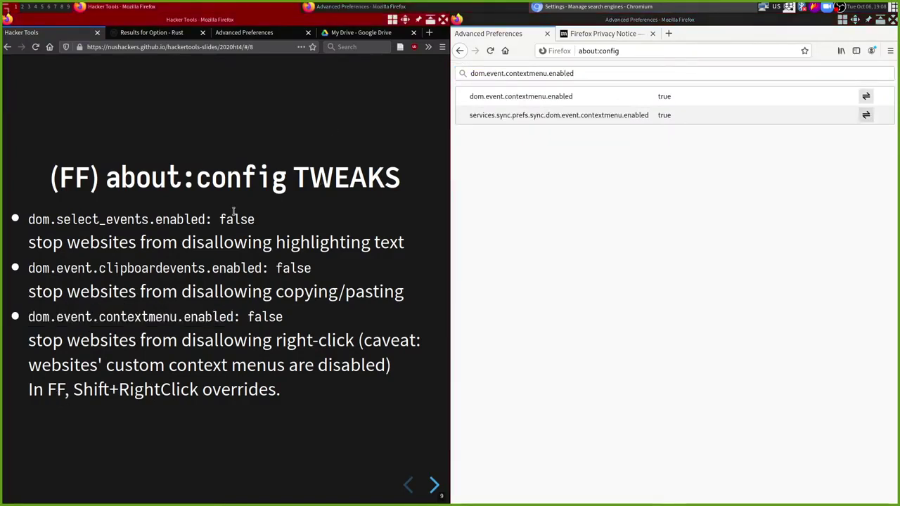
left_click(360, 33)
- Alternate Firefox's native and Drive's own context menus on the file list, then bring Chromium forward
right_click(197, 270, "shift")
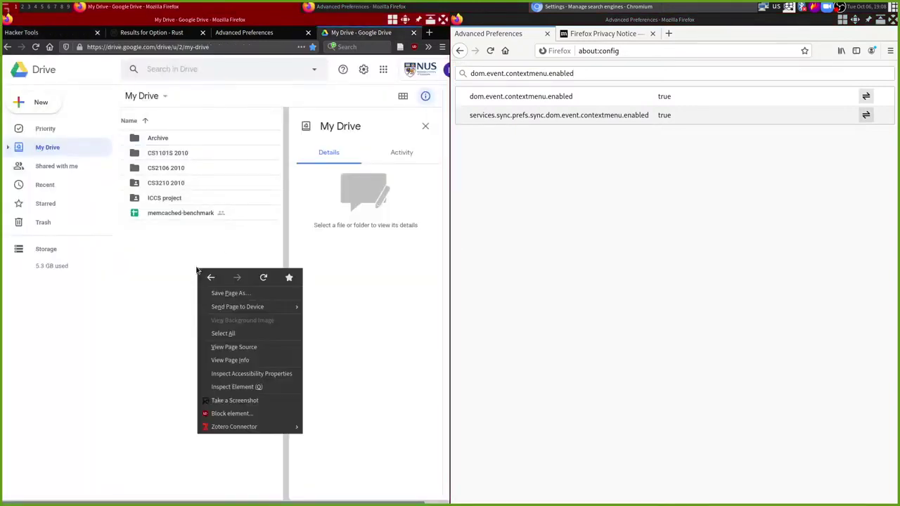
left_click(183, 268)
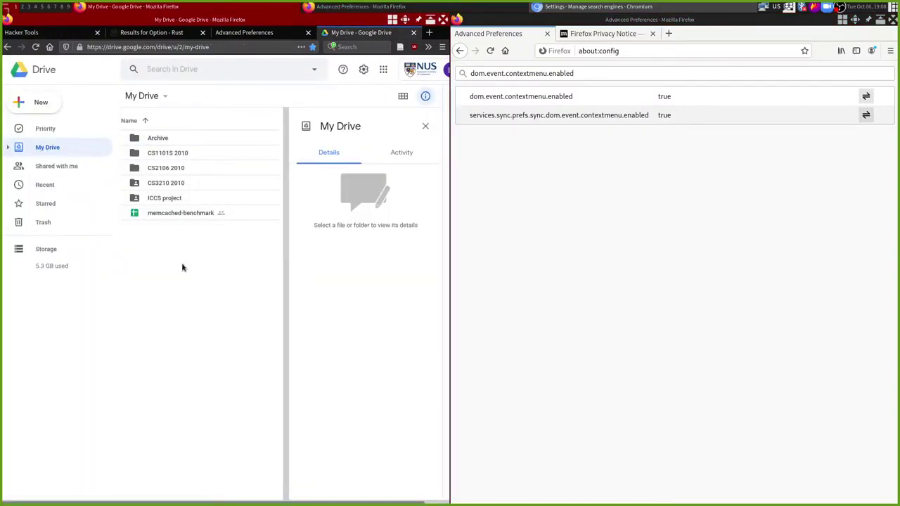
right_click(189, 257)
right_click(201, 248)
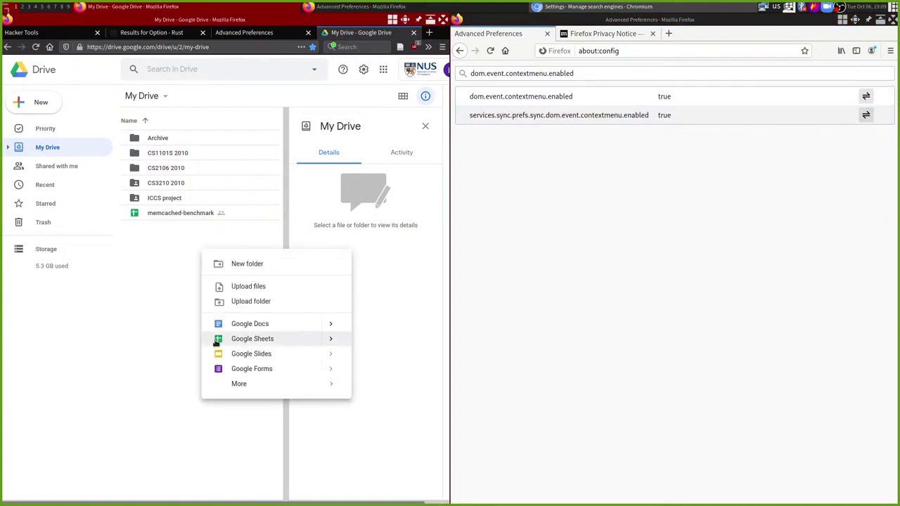
left_click(174, 322)
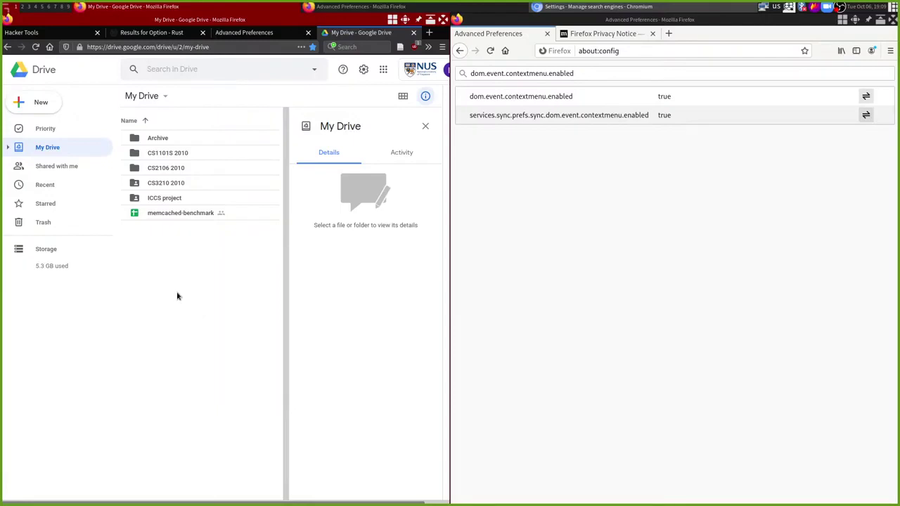
right_click(167, 254)
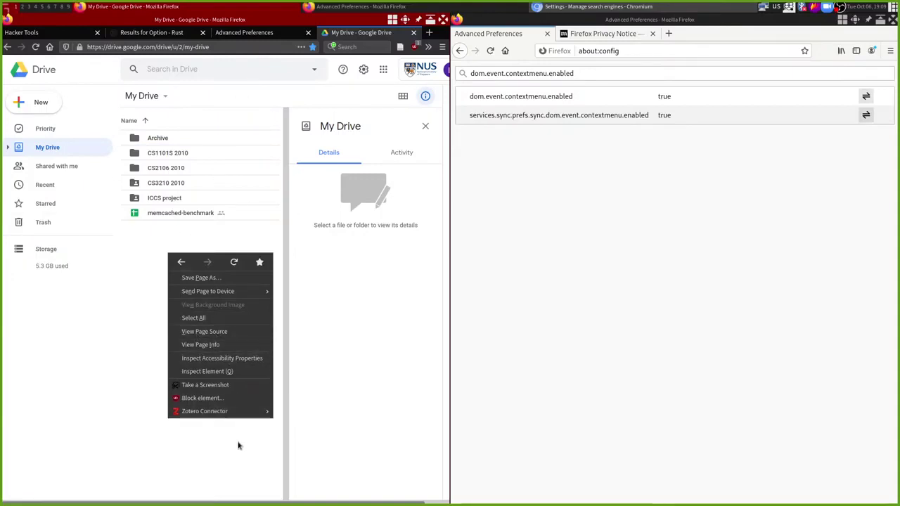
mouse_move(244, 416)
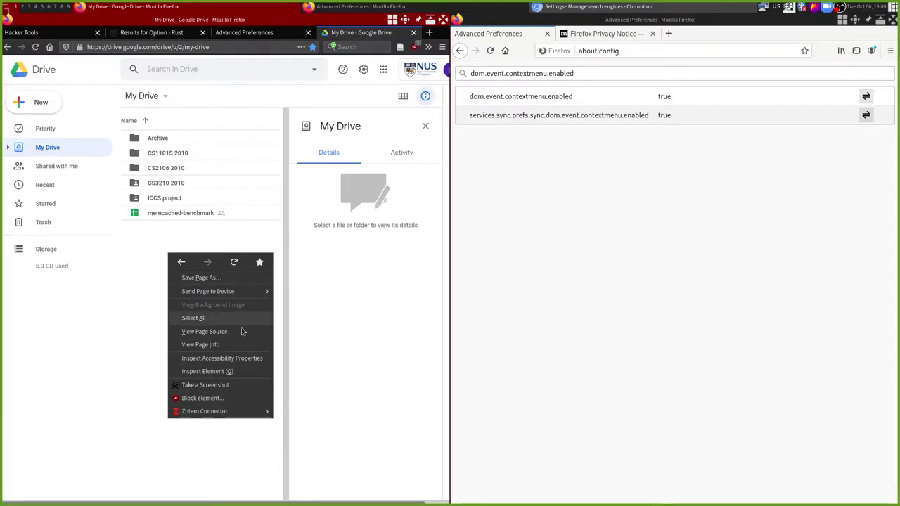
left_click(243, 236)
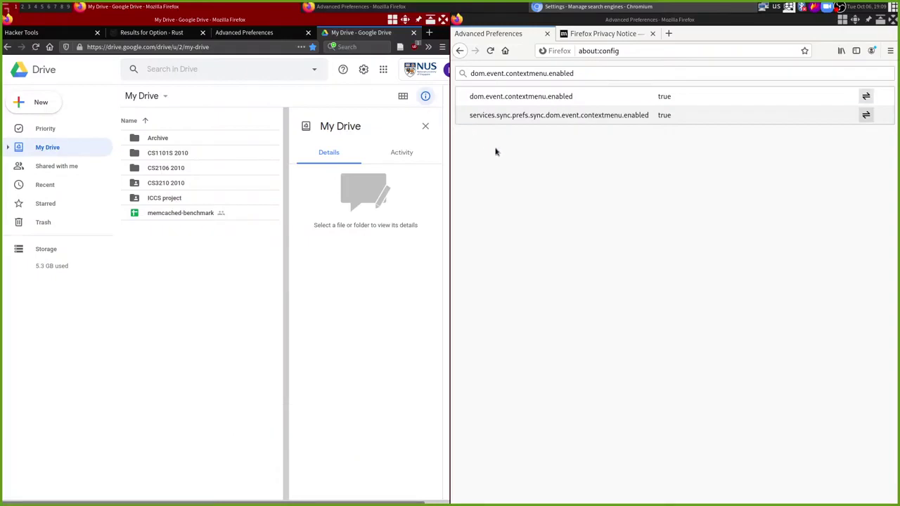
left_click(566, 36)
left_click(555, 6)
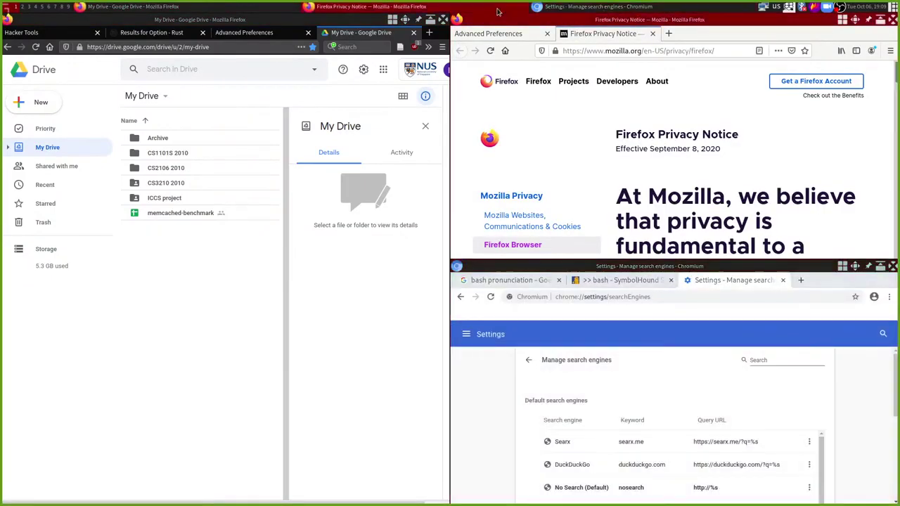
- Search Google in Chromium for 'custom context menu web'
left_click(506, 33)
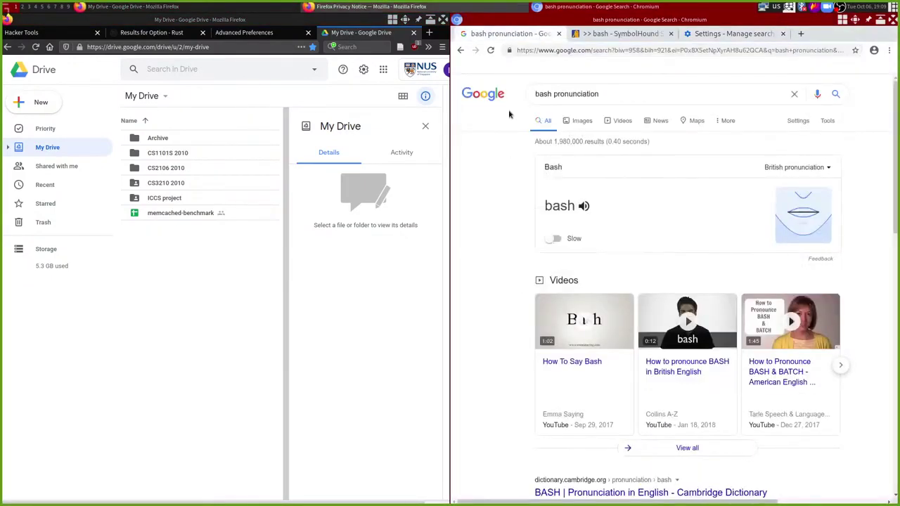
left_click(563, 51)
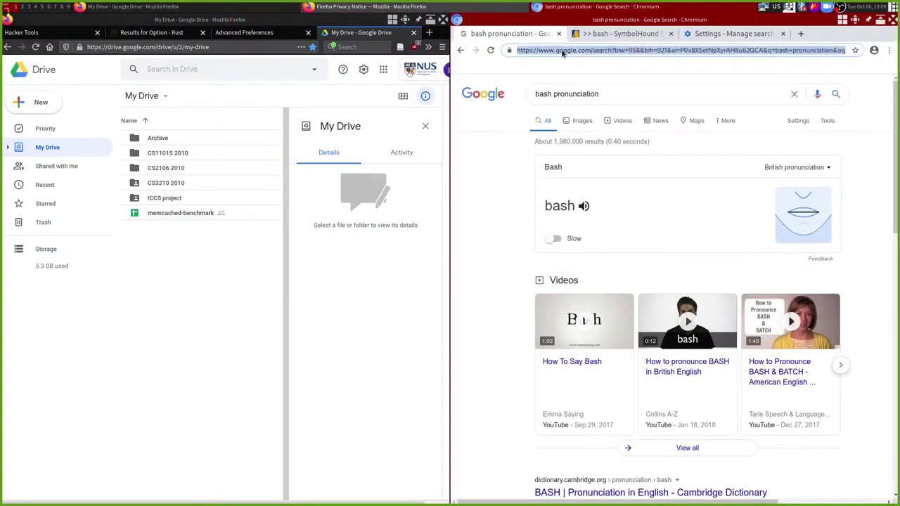
right_click(595, 98)
left_click(582, 91)
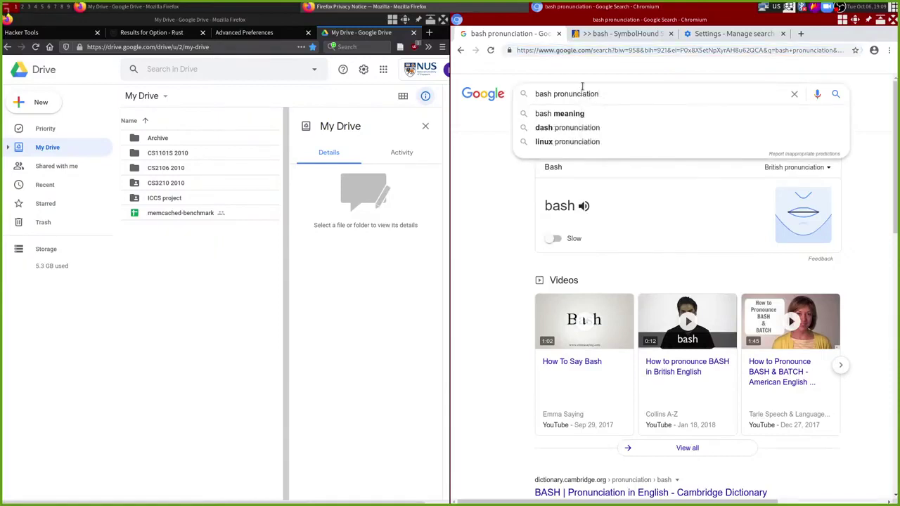
left_click(605, 37)
left_click(520, 33)
key("ctrl+a")
type("w")
key("BackSpace")
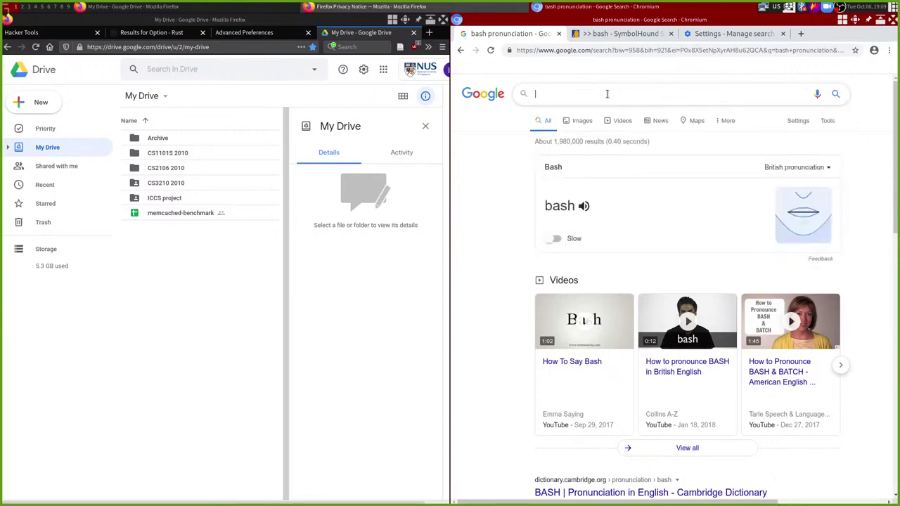
type("custom context ")
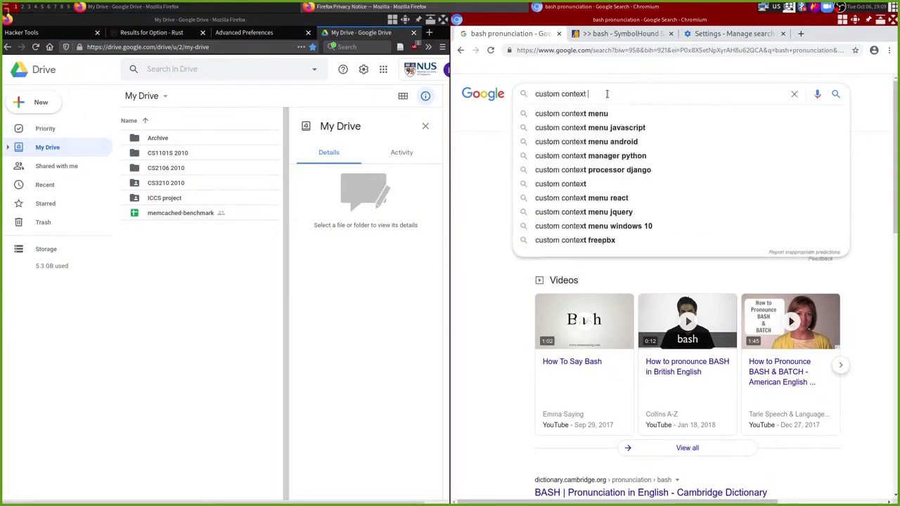
type("menu web")
key("Return")
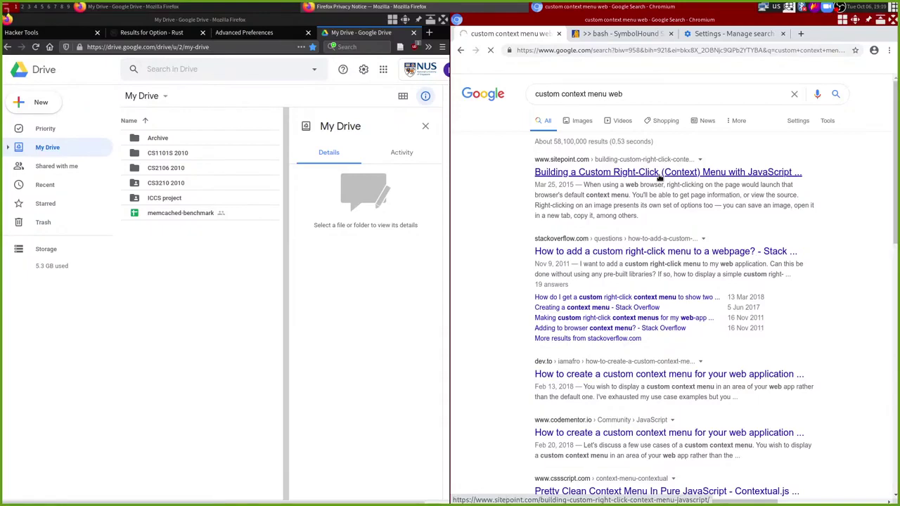
- Open the SitePoint custom context menu article in a new tab and test right-click while reading
middle_click(660, 175)
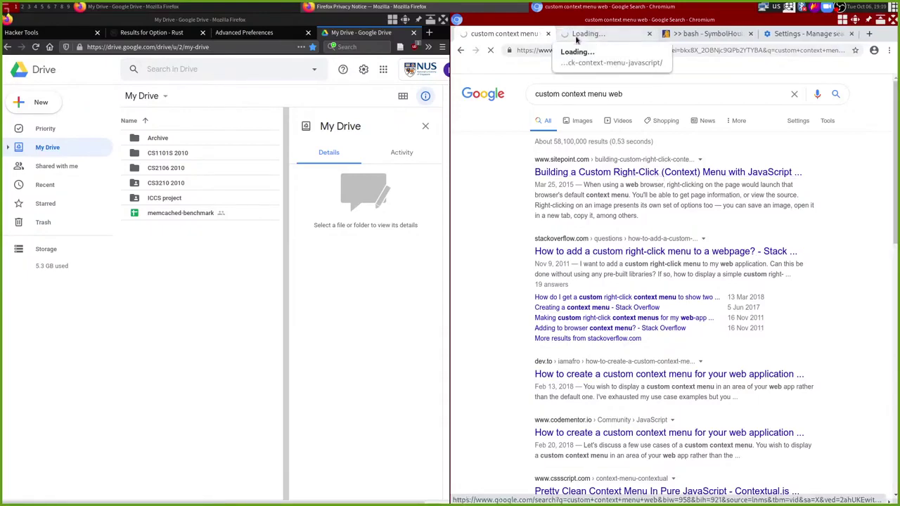
scroll(549, 265, "down", 1)
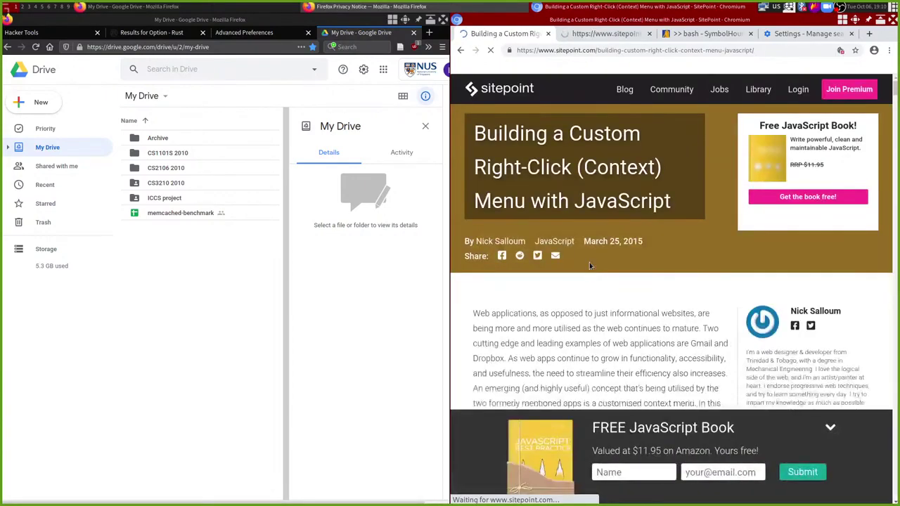
right_click(562, 337)
key("Escape")
scroll(587, 320, "down", 5)
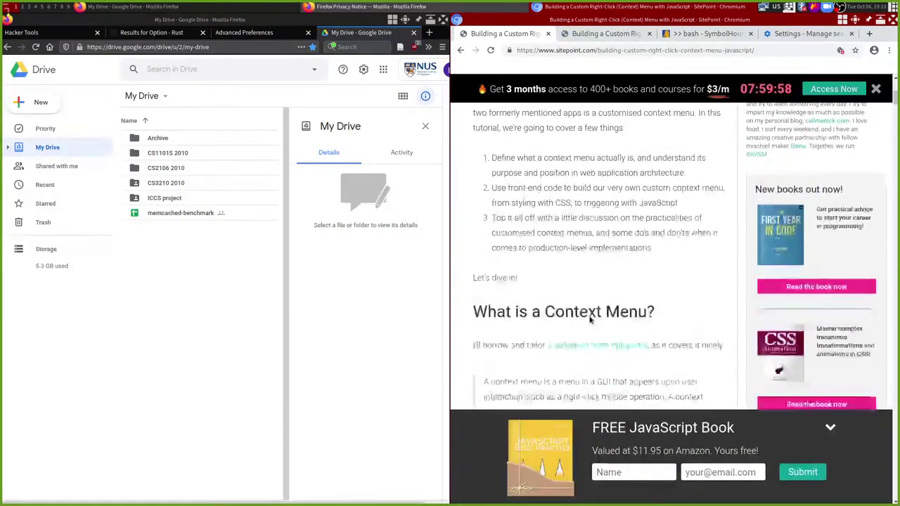
scroll(589, 316, "down", 3)
scroll(593, 302, "down", 10)
scroll(600, 286, "down", 3)
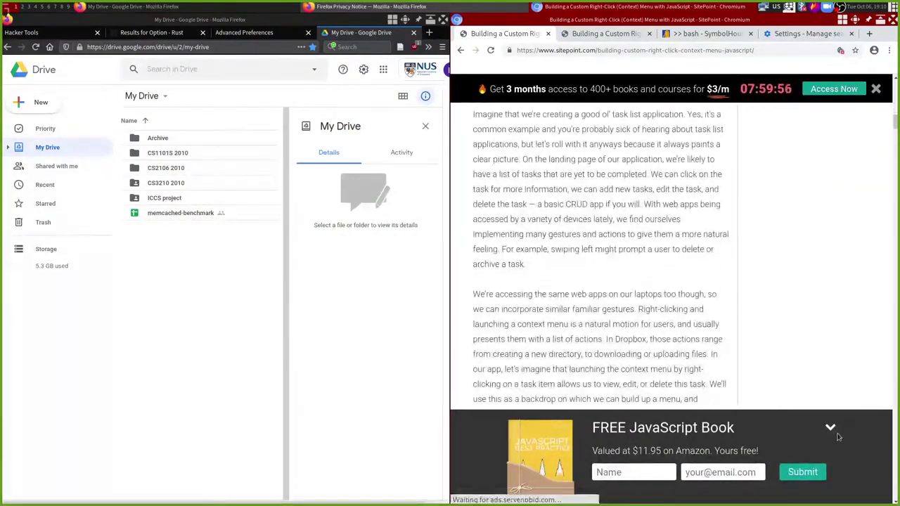
left_click(827, 428)
scroll(689, 314, "down", 5)
scroll(689, 314, "down", 3)
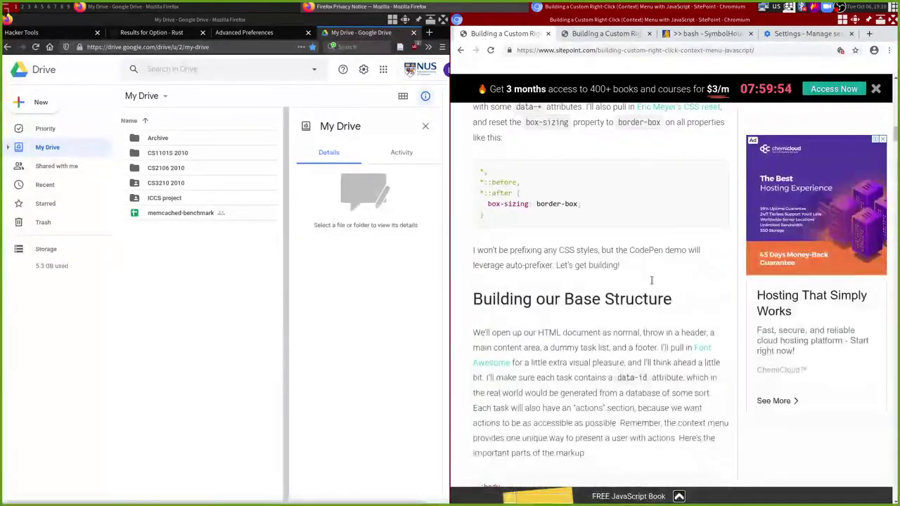
- Test right-click further down the article and on its code block, then minimize Chromium
right_click(592, 228)
key("Escape")
scroll(584, 253, "down", 8)
scroll(586, 266, "down", 6)
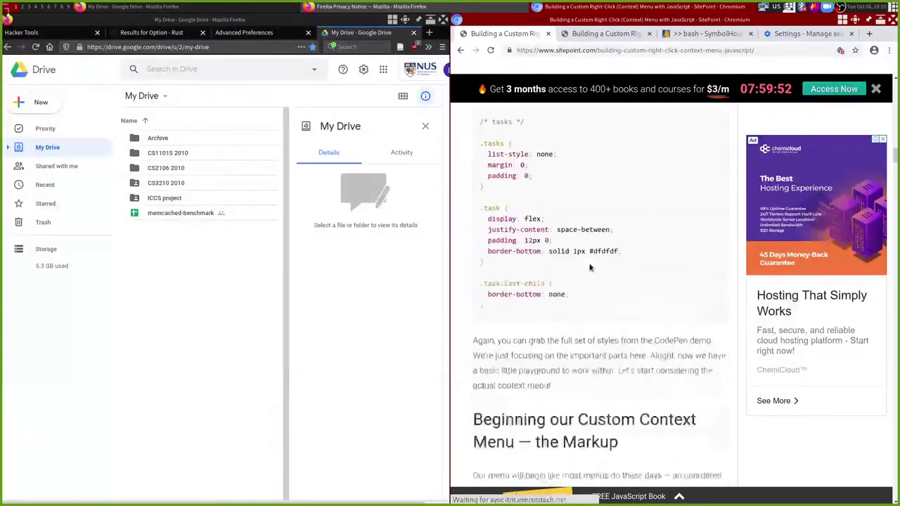
scroll(608, 227, "down", 15)
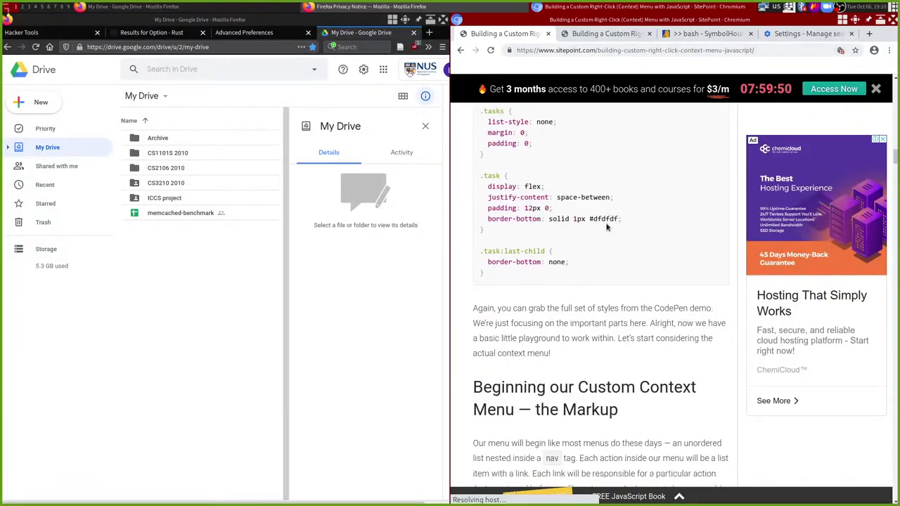
scroll(607, 227, "down", 5)
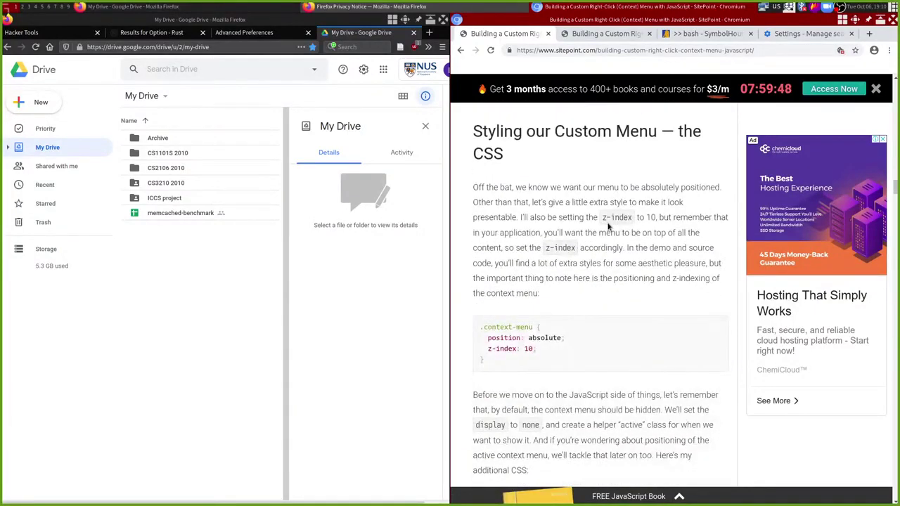
scroll(631, 291, "down", 6)
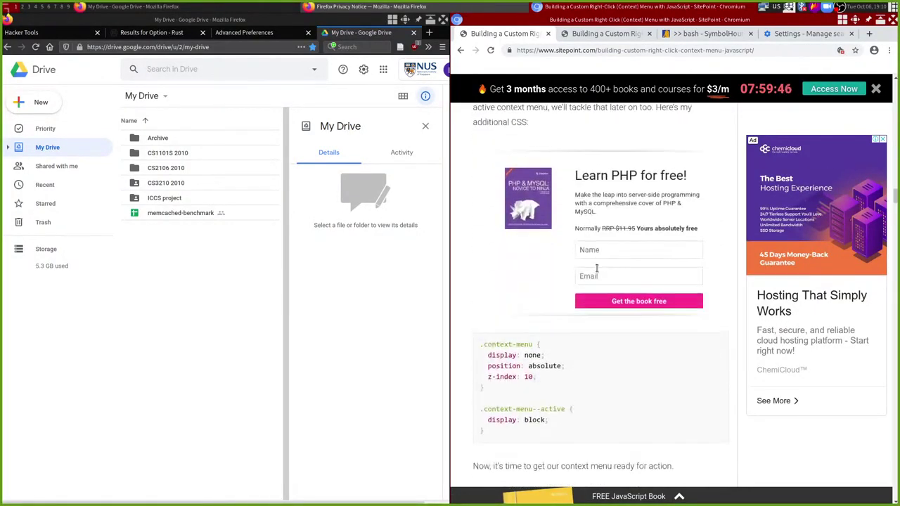
right_click(592, 321)
left_click(564, 188)
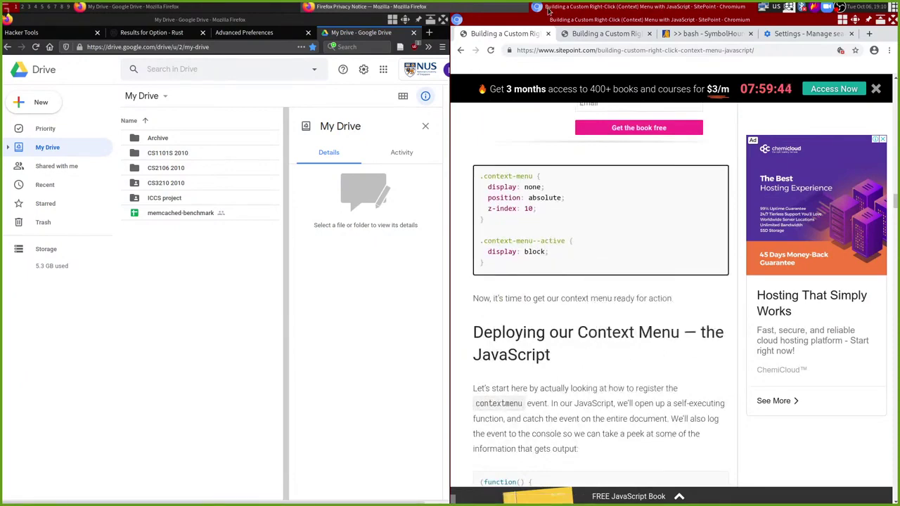
left_click(597, 7)
left_click(597, 7)
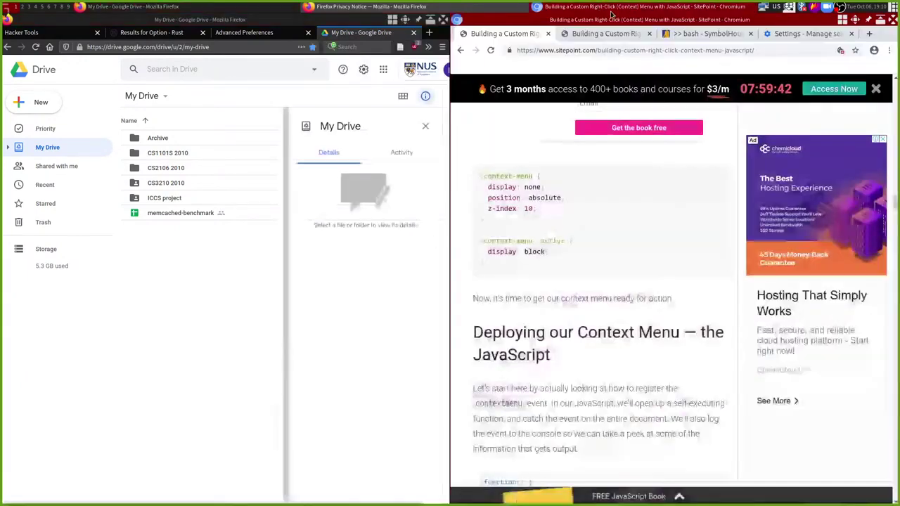
left_click(601, 8)
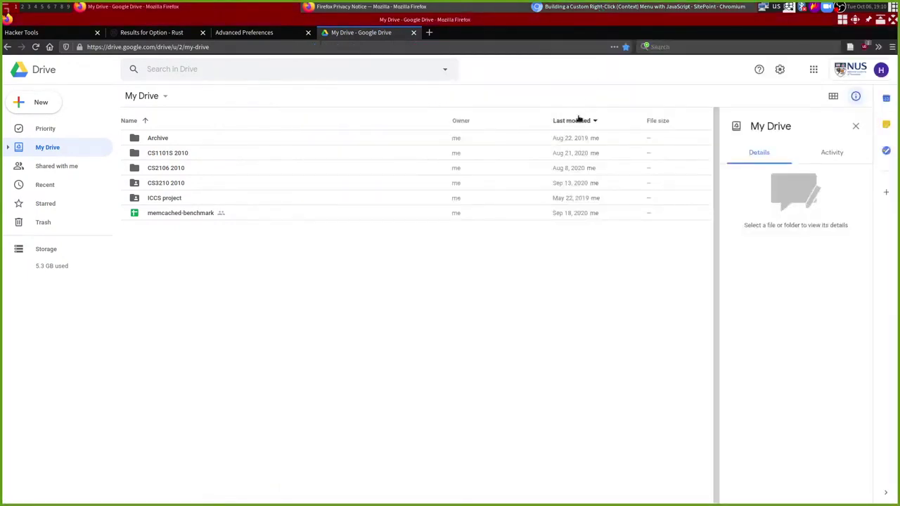
- Show Firefox's native menu on Drive's empty area, then return to the about:config TWEAKS slide
right_click(394, 293)
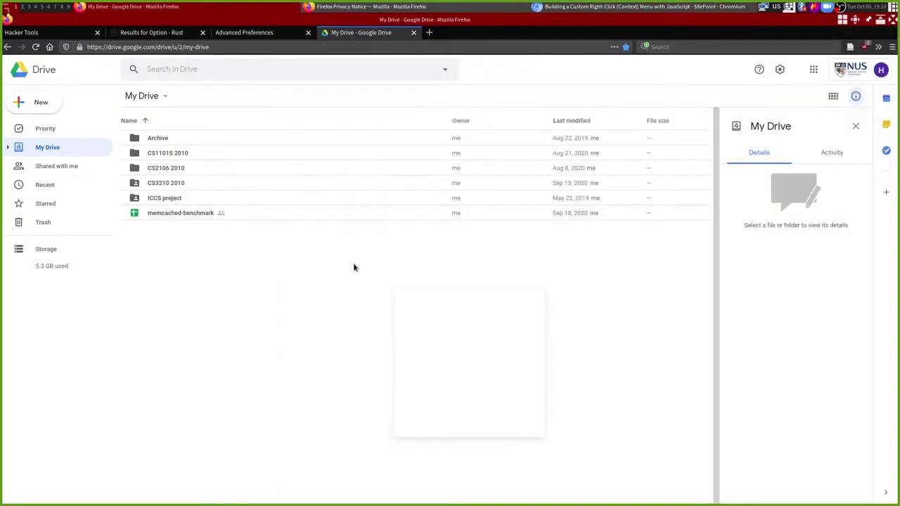
left_click(642, 7)
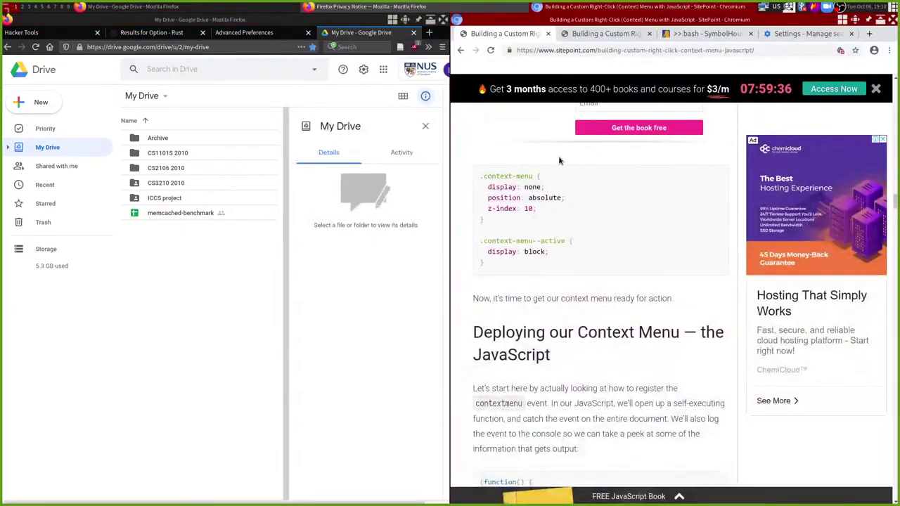
left_click(623, 9)
left_click(653, 10)
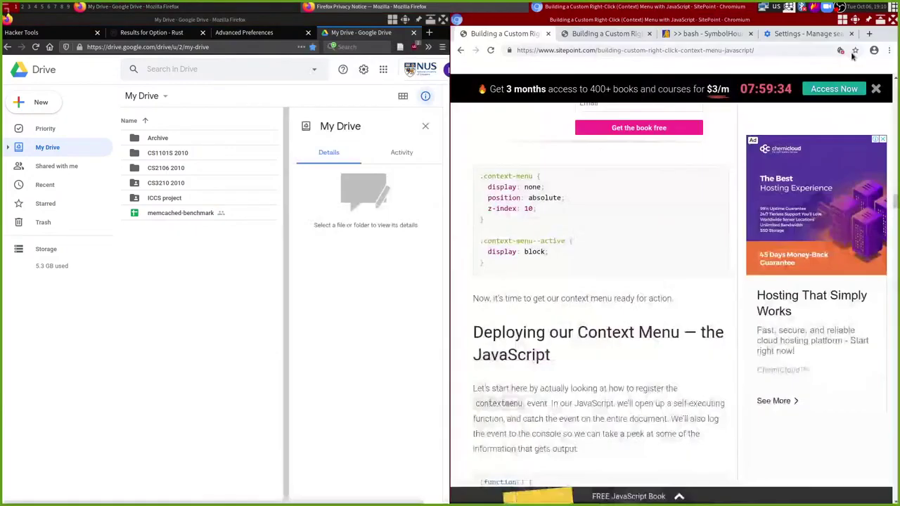
left_click(650, 8)
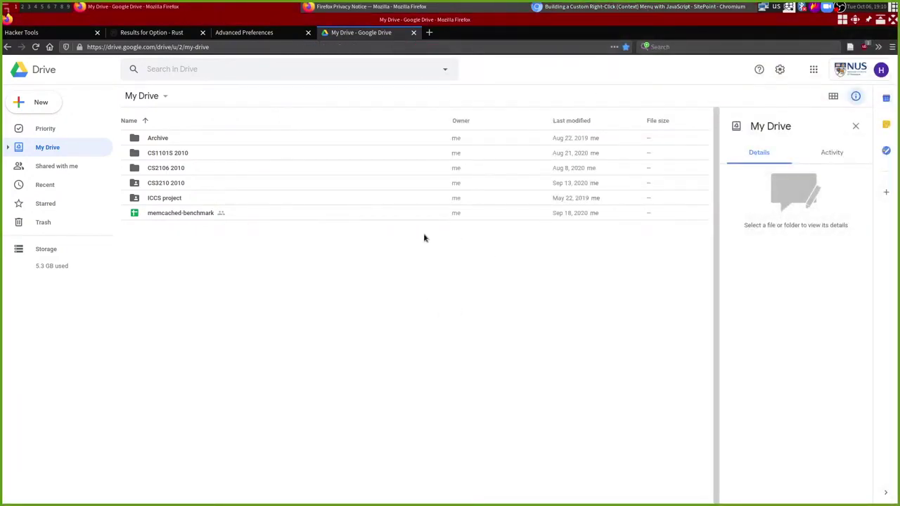
right_click(406, 279)
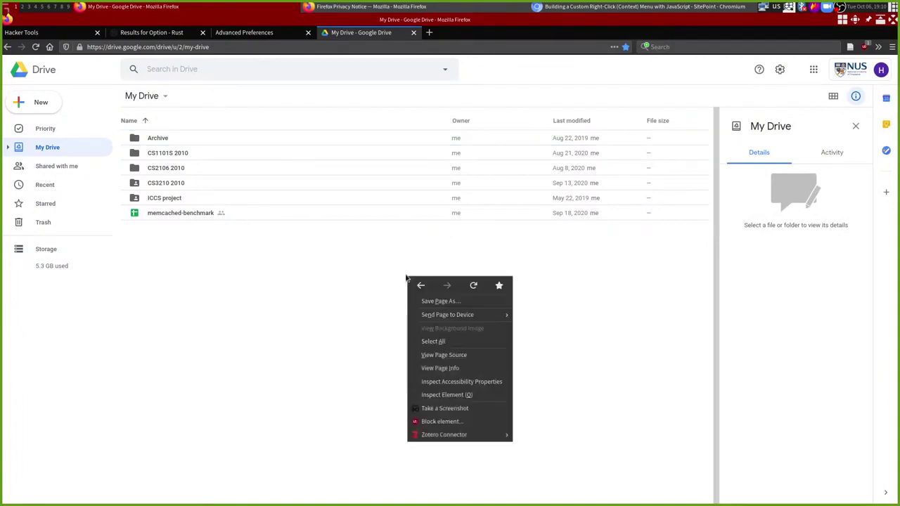
key("Escape")
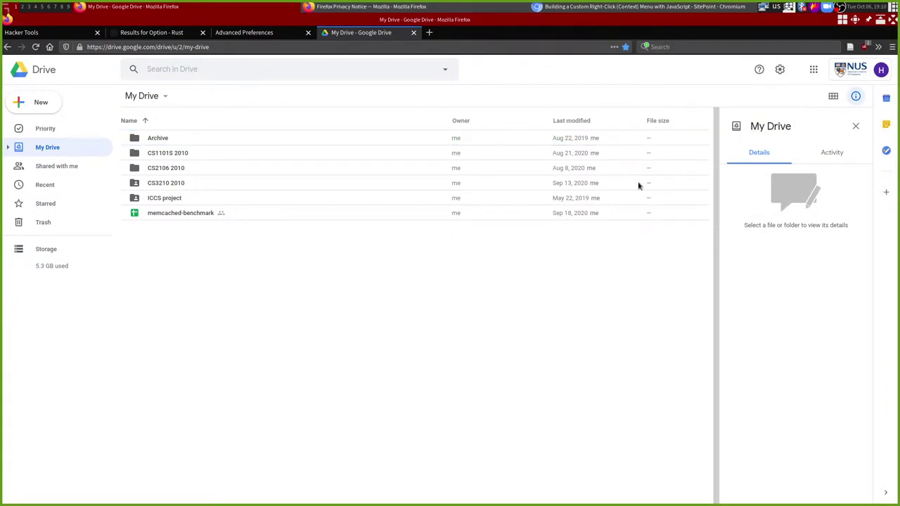
left_click(28, 33)
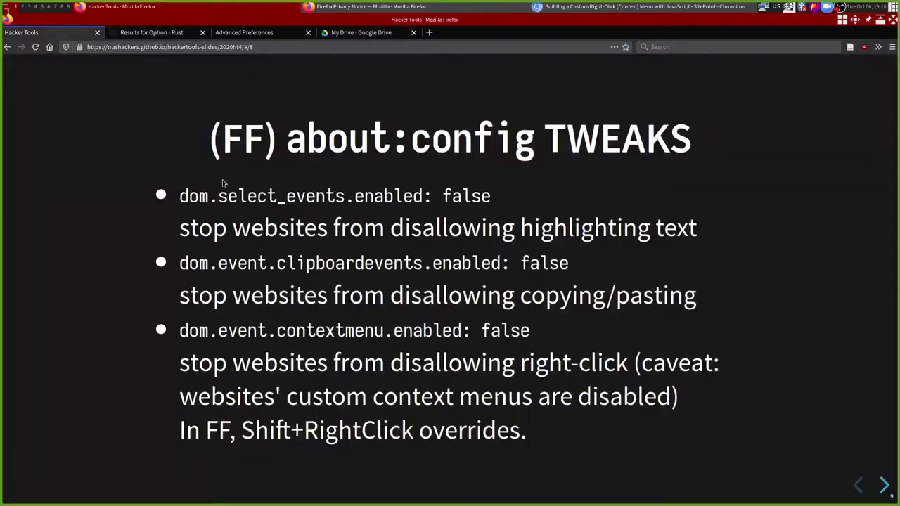
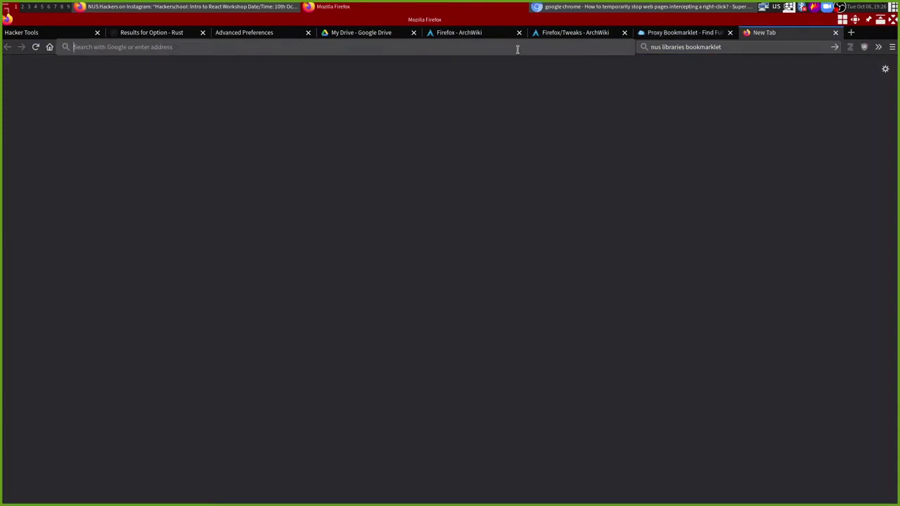
- Switch to the Proxy Bookmarklet tab and open Firefox's Add-ons Manager
type("proxy")
key("Return")
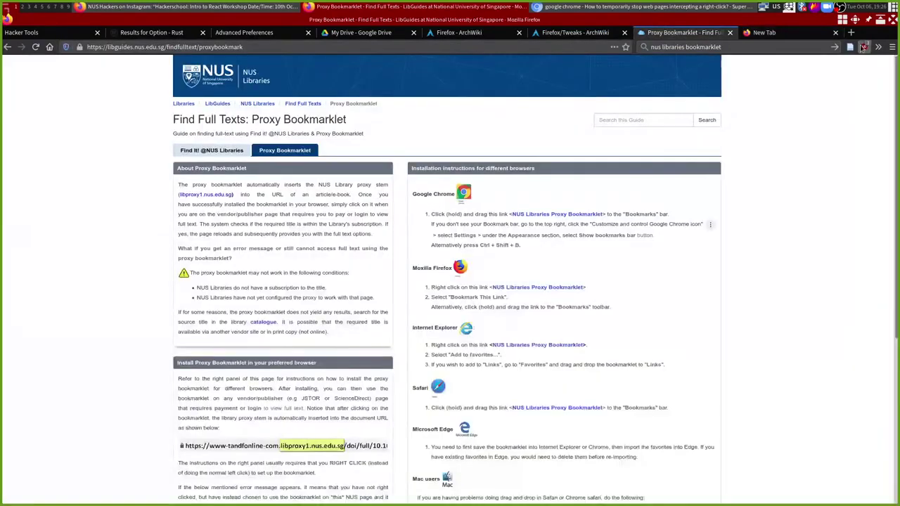
left_click(891, 47)
left_click(795, 207)
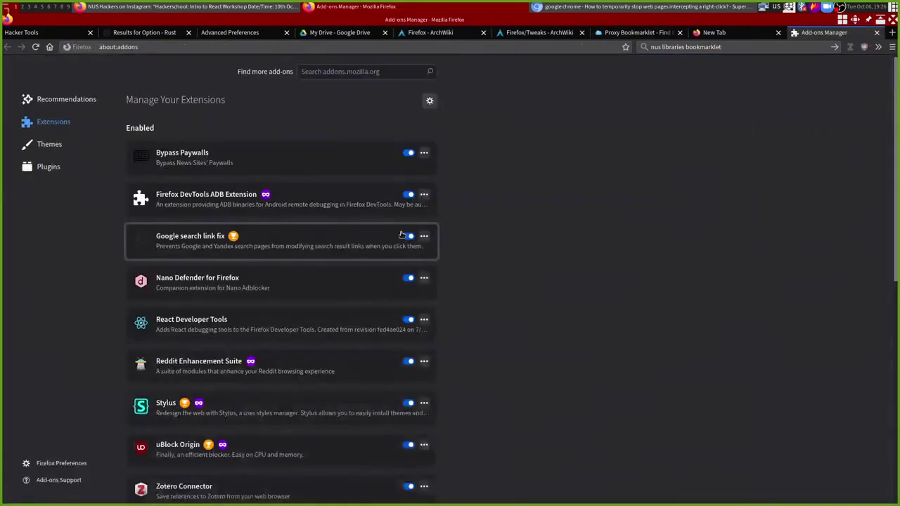
- Disable the Zotero Connector extension and return to the blank new tab's address bar
scroll(401, 234, "down", 5)
left_click(408, 251)
scroll(482, 215, "down", 3)
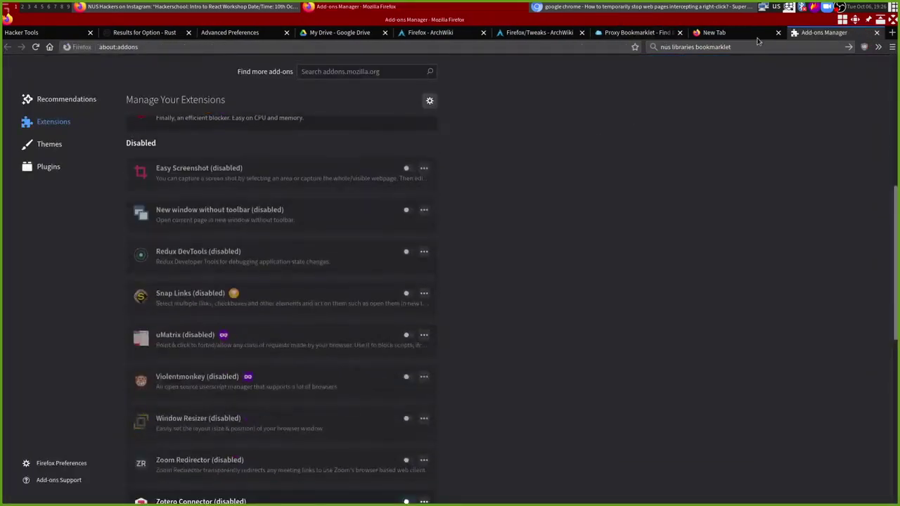
left_click(756, 37)
left_click(418, 48)
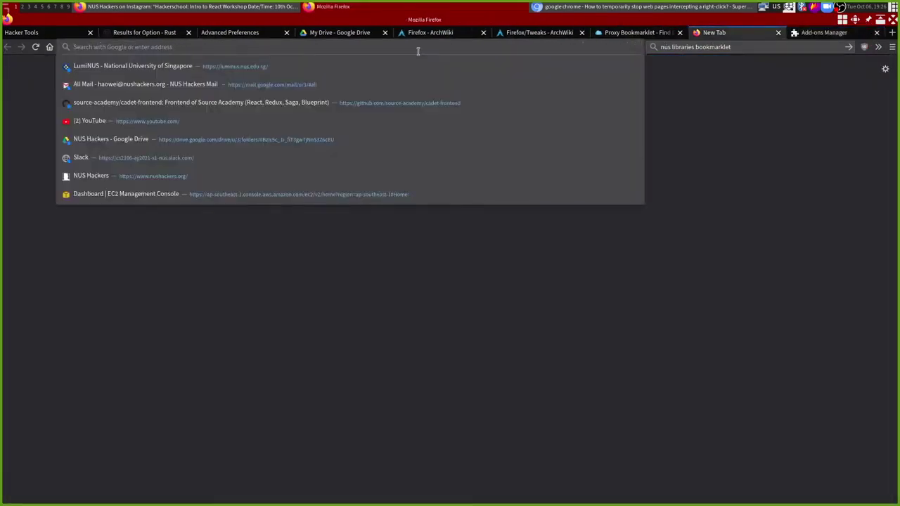
- Load nature.com in the blank tab, replacing the half-typed spectrum.ieee address
type("spectrum.ieee")
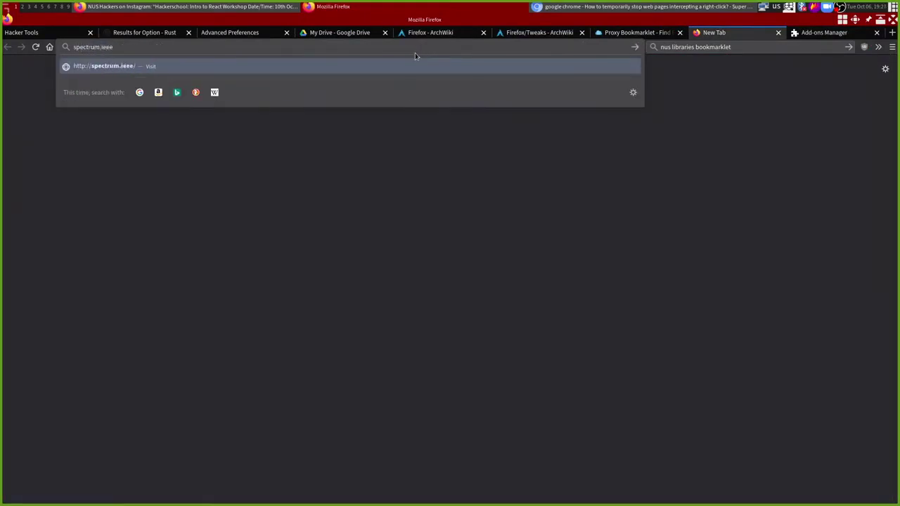
key("ctrl+a")
type("nature.com")
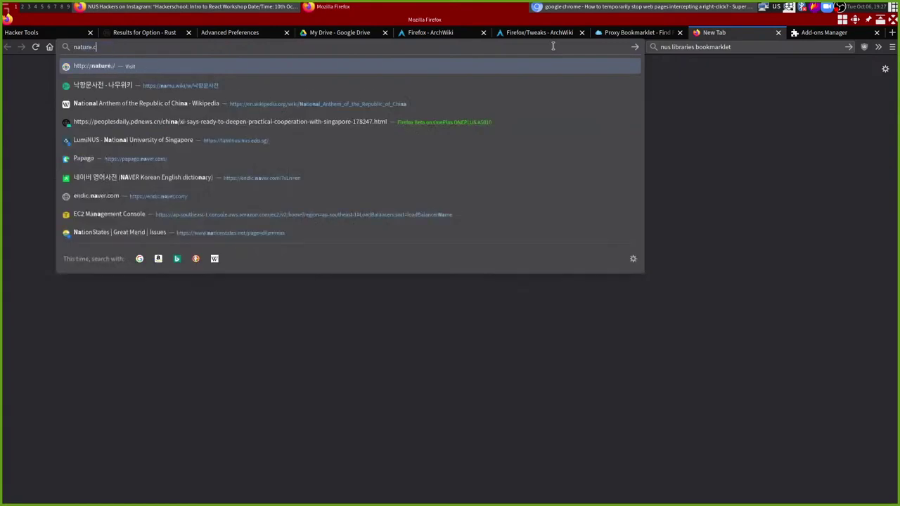
key("Return")
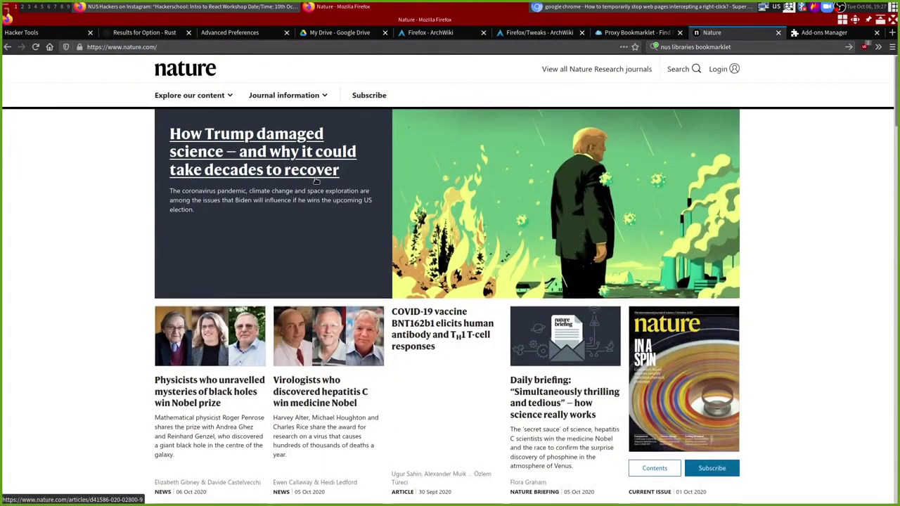
- Scroll through the Nature homepage down to its Latest Research and Collections sections
scroll(315, 179, "down", 2)
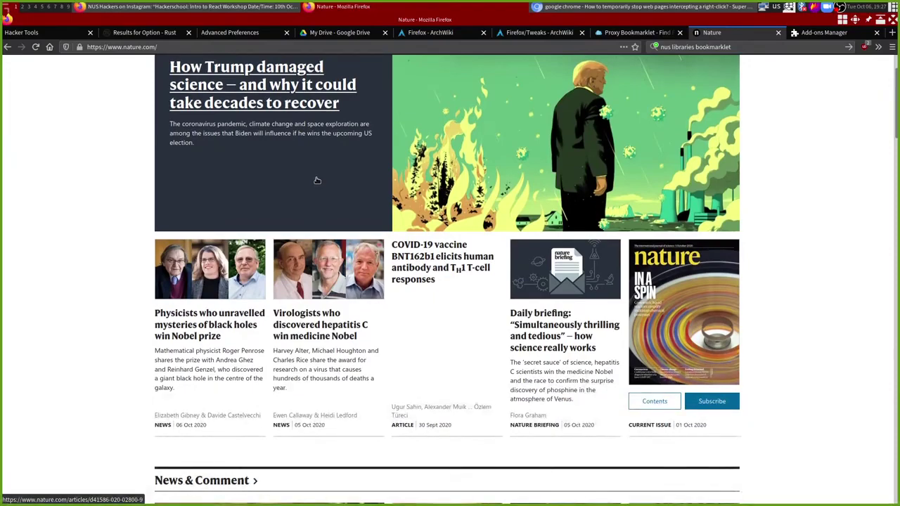
scroll(317, 181, "down", 3)
scroll(323, 210, "down", 7)
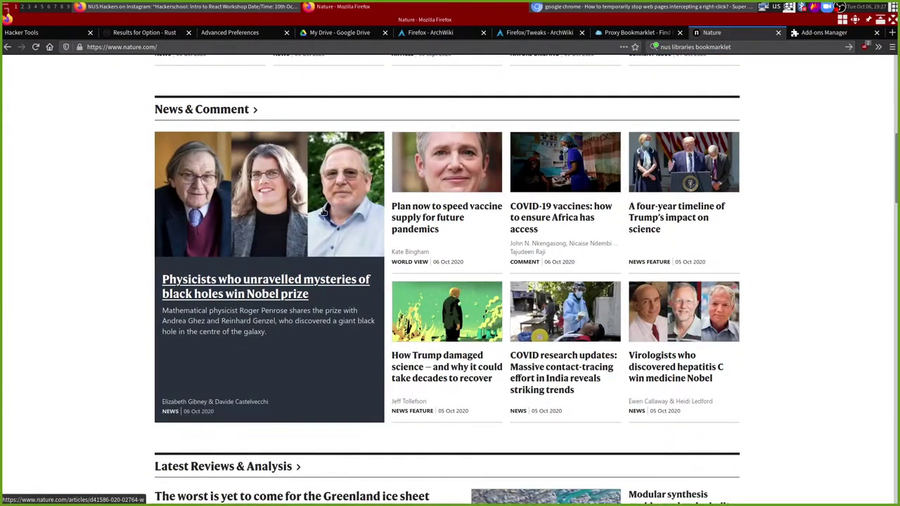
scroll(323, 211, "down", 2)
scroll(323, 211, "down", 2)
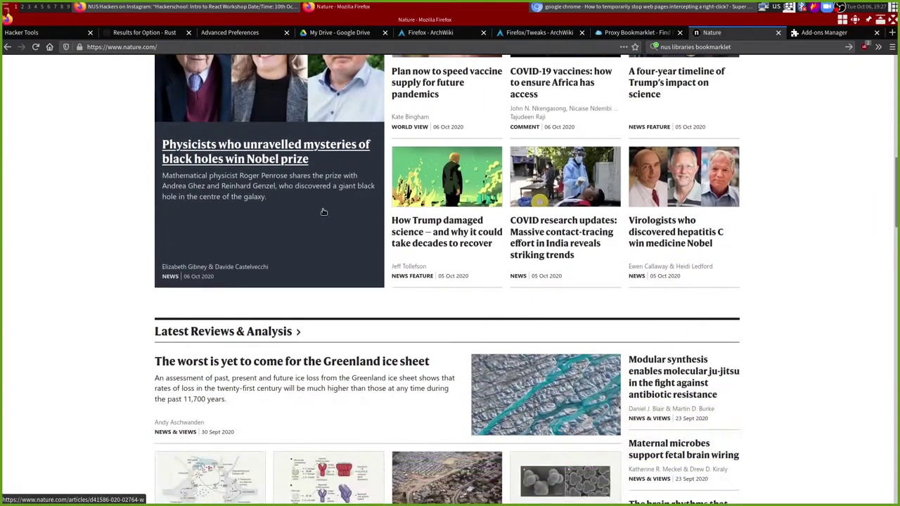
scroll(323, 212, "down", 2)
scroll(331, 213, "up", 9)
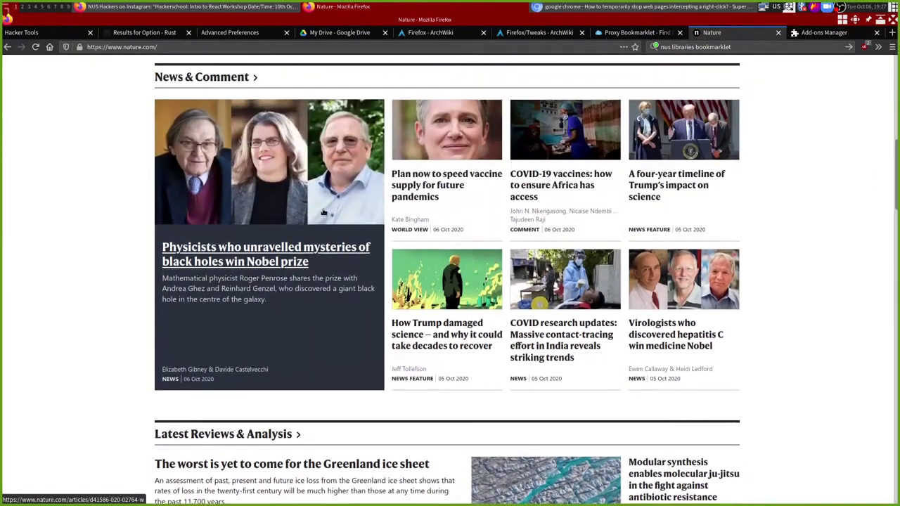
scroll(339, 213, "up", 5)
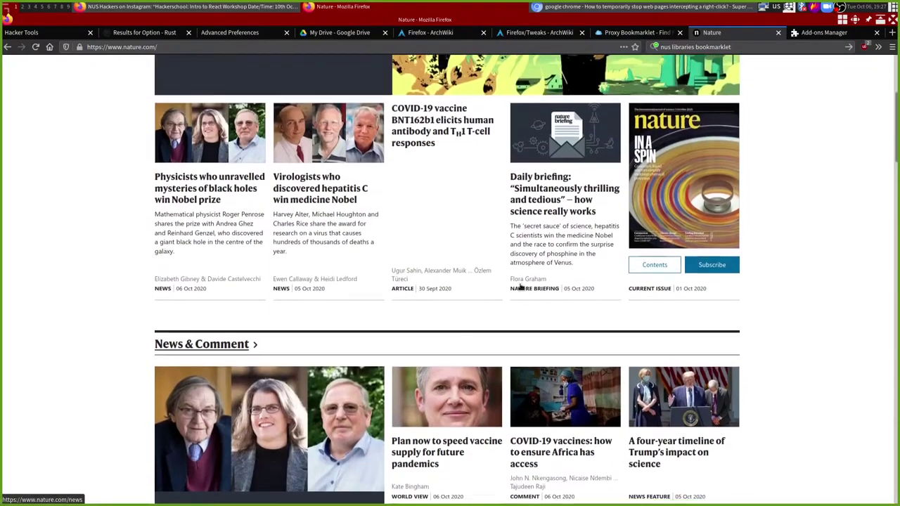
scroll(521, 287, "up", 5)
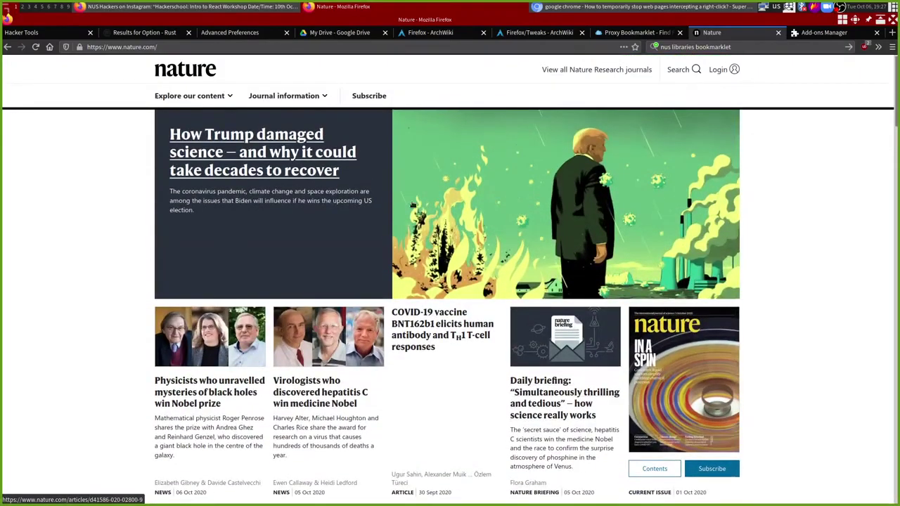
scroll(327, 135, "down", 20)
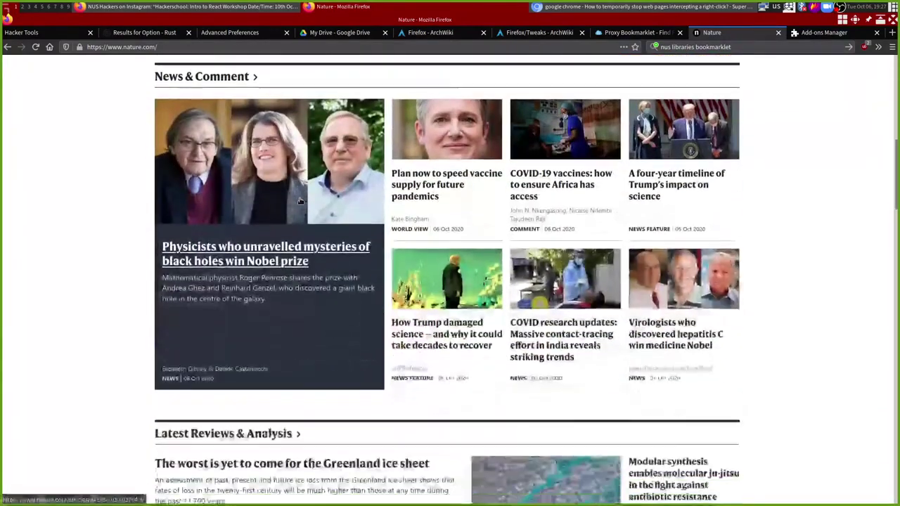
scroll(300, 201, "down", 4)
scroll(418, 189, "down", 7)
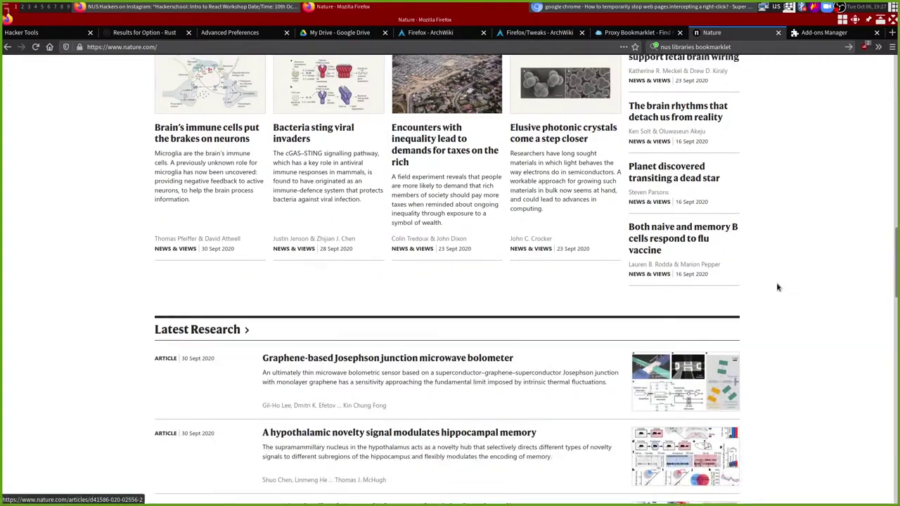
scroll(776, 282, "down", 13)
- Open 'An enzymatic Alder-ene reaction' and scroll down to its paid access options
left_click(394, 137)
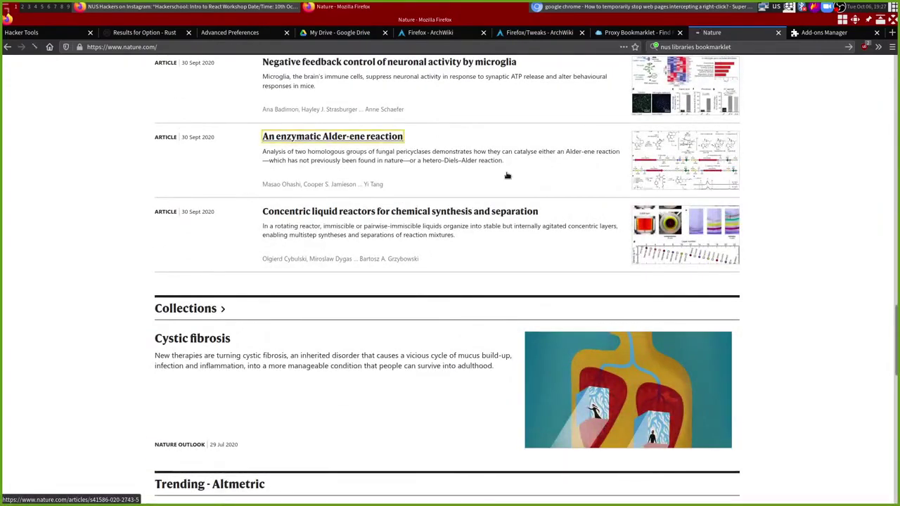
scroll(548, 198, "down", 9)
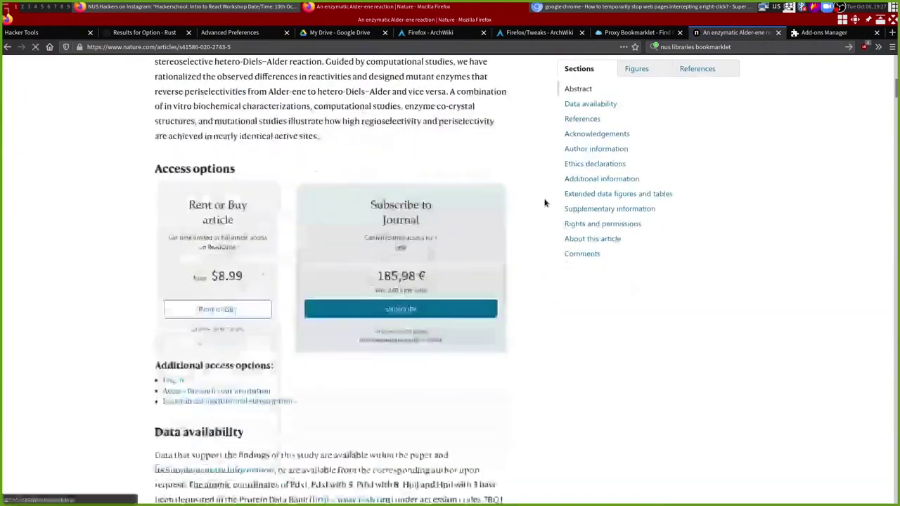
scroll(503, 263, "down", 3)
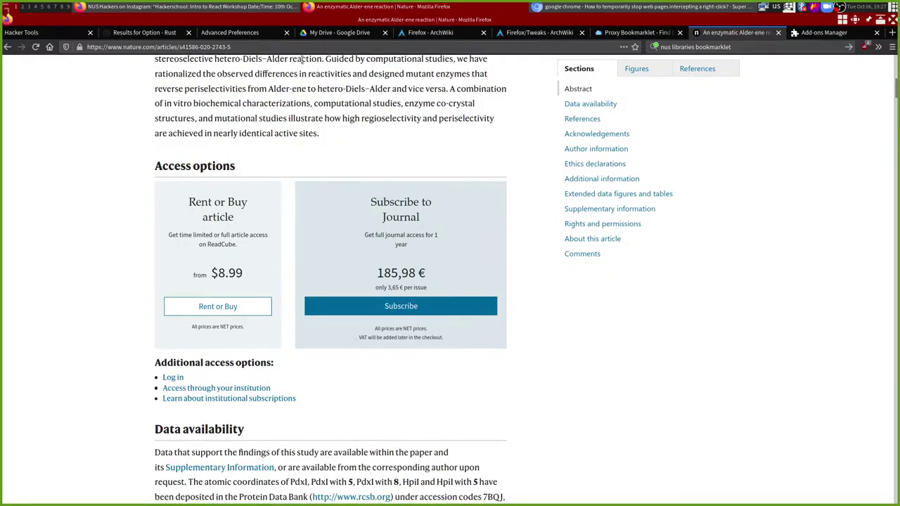
left_click(314, 46)
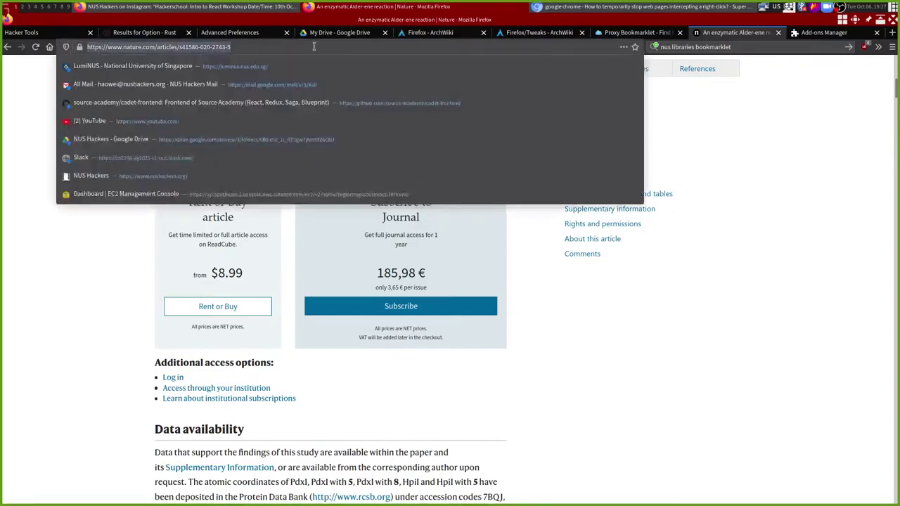
left_click(791, 134)
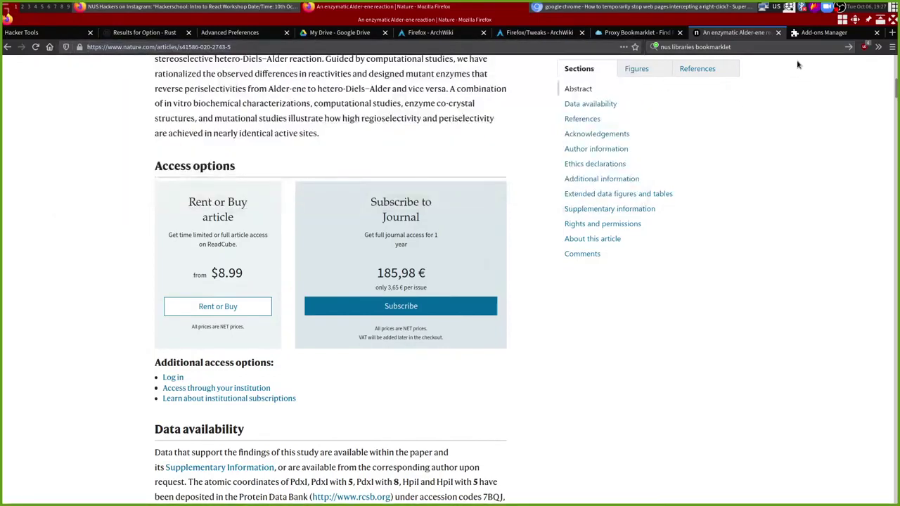
left_click(369, 47)
- Route the Alder-ene article through the NUS Libraries proxy login using the libproxy suggestion
type("lib")
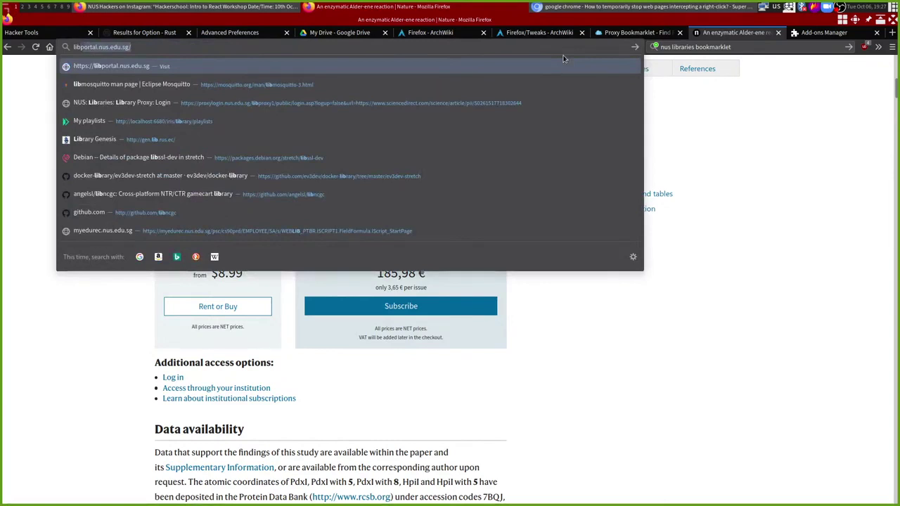
type("proxy")
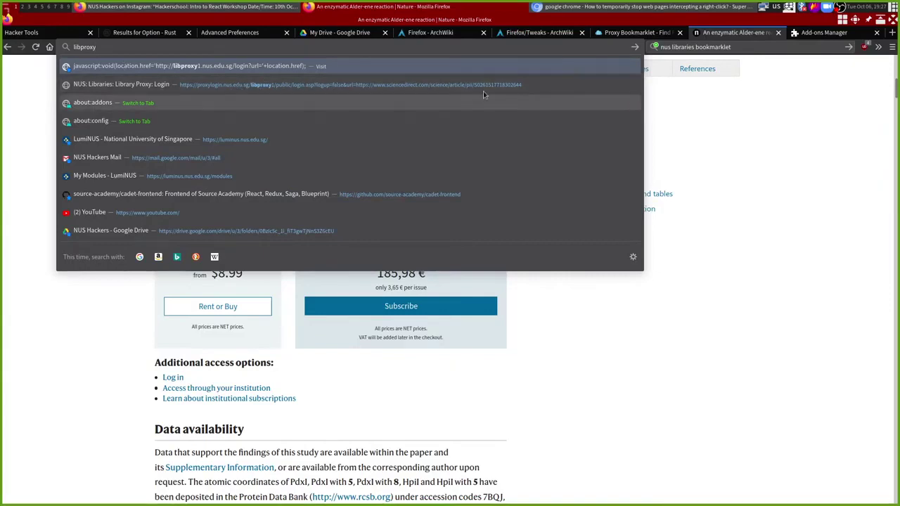
left_click(594, 81)
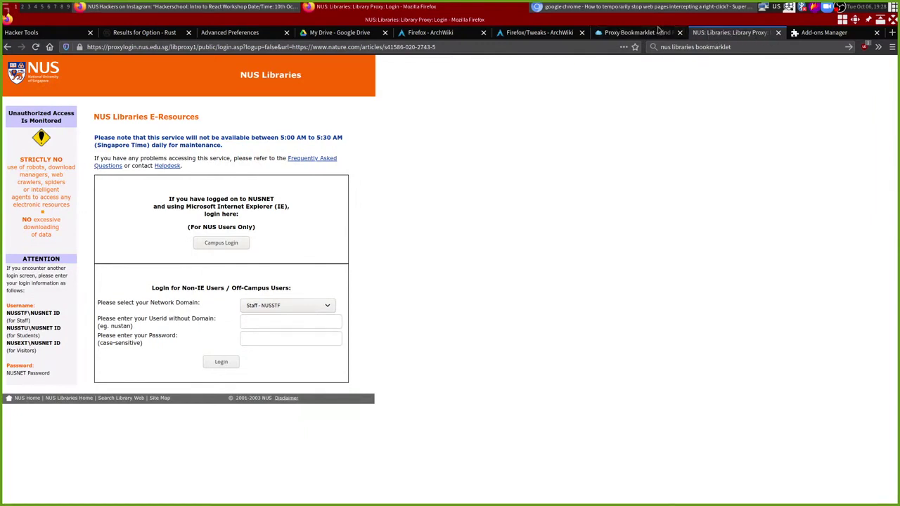
- Close the Firefox window with Super+N, leaving only the desktop wallpaper
key("super+n")
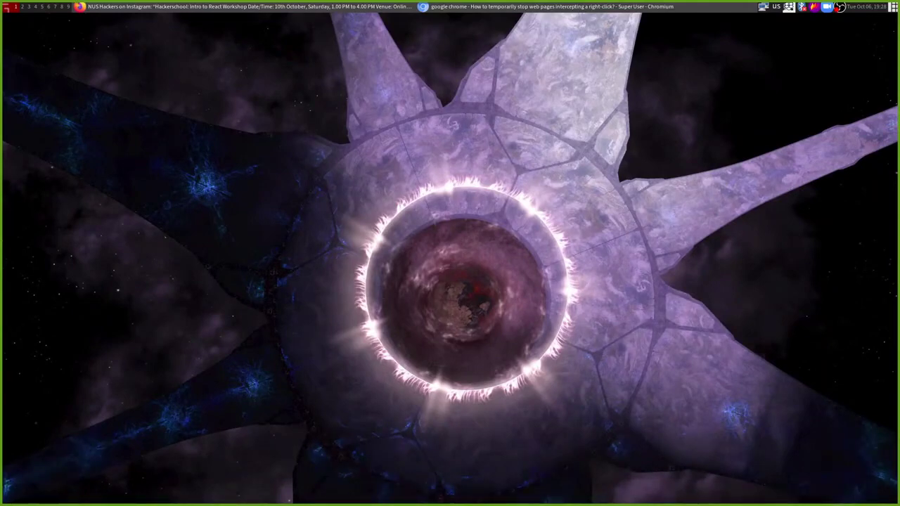
scroll(529, 159, "down", 8)
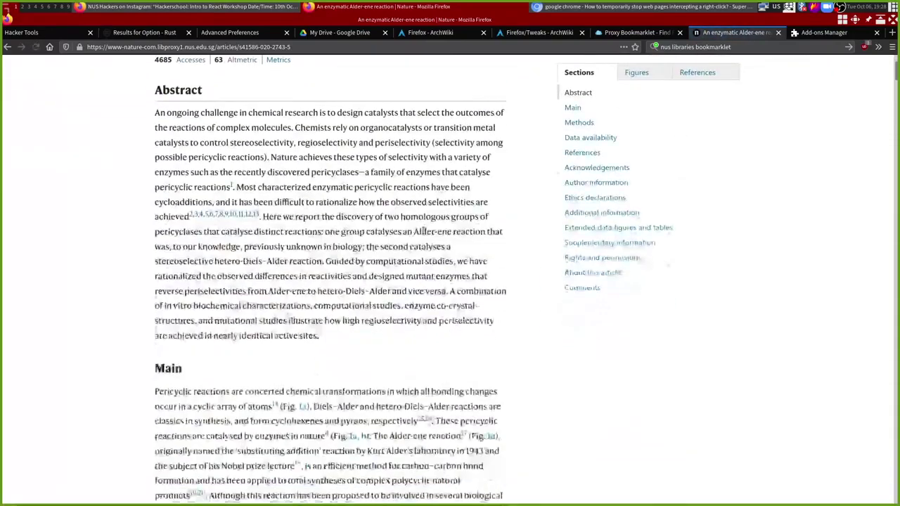
scroll(546, 163, "down", 2)
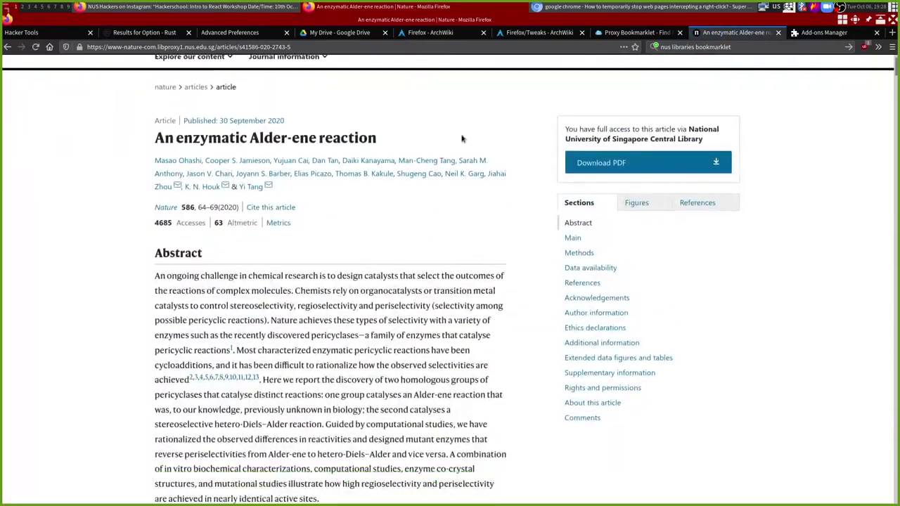
scroll(546, 163, "up", 1)
double_click(689, 178)
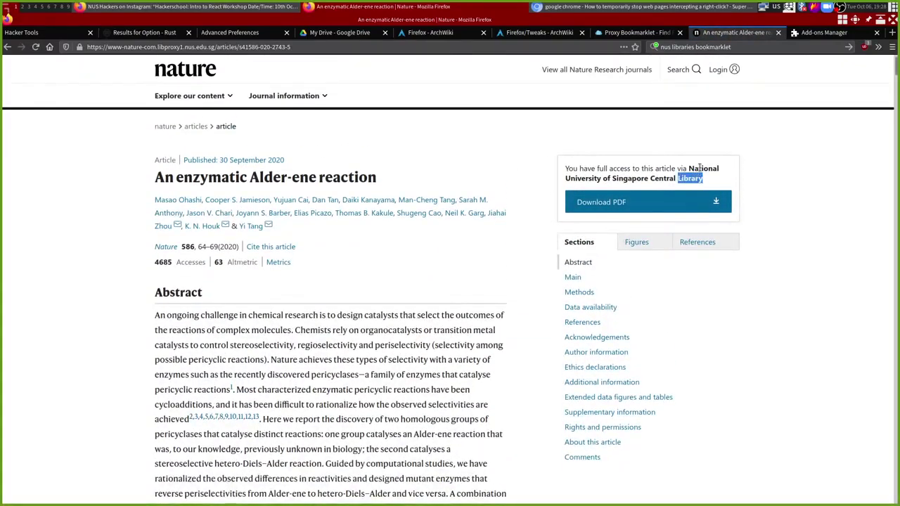
left_click(162, 47)
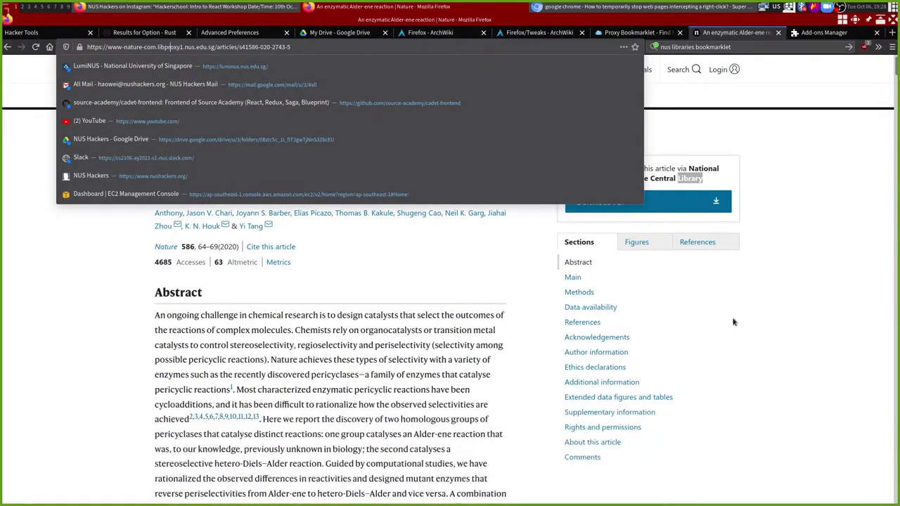
left_click(231, 387)
scroll(735, 315, "up", 15)
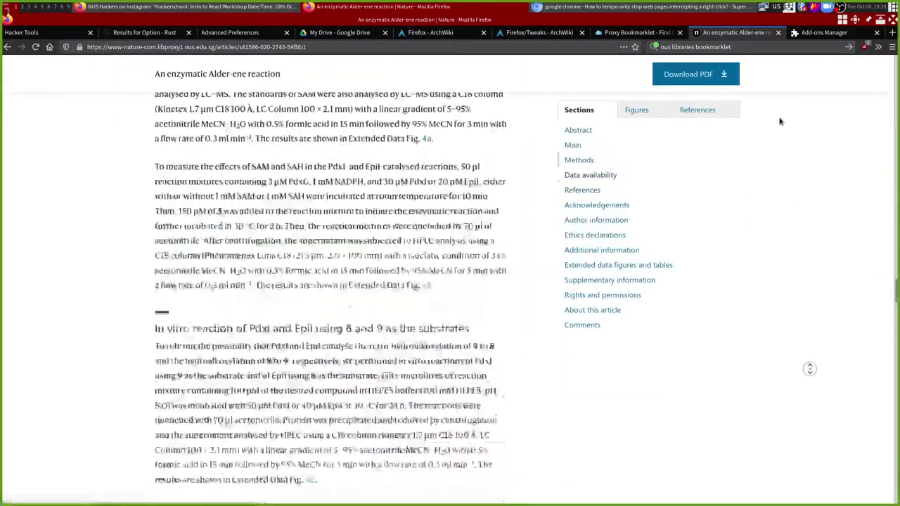
scroll(783, 350, "up", 12)
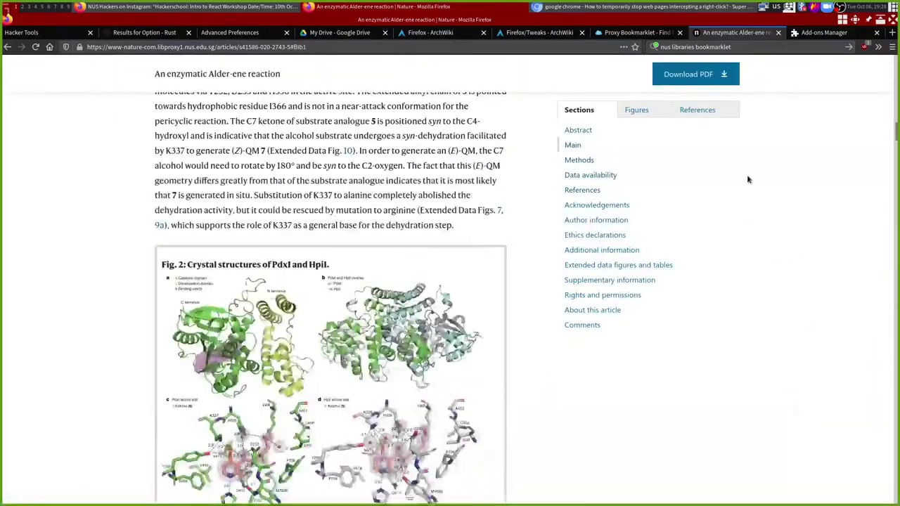
scroll(748, 366, "up", 10)
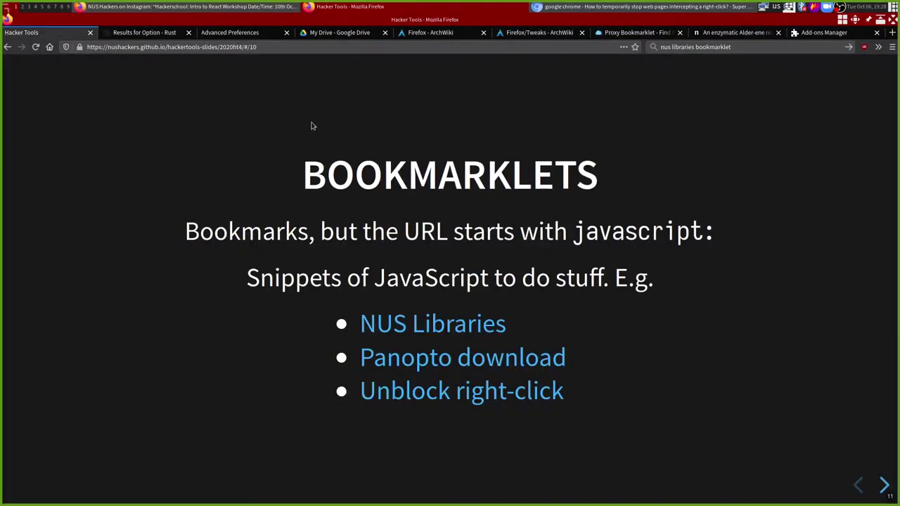
- Switch to the Hacker Tools slides and briefly highlight 'Unblock right-click' on the Bookmarklets slide
left_click(32, 33)
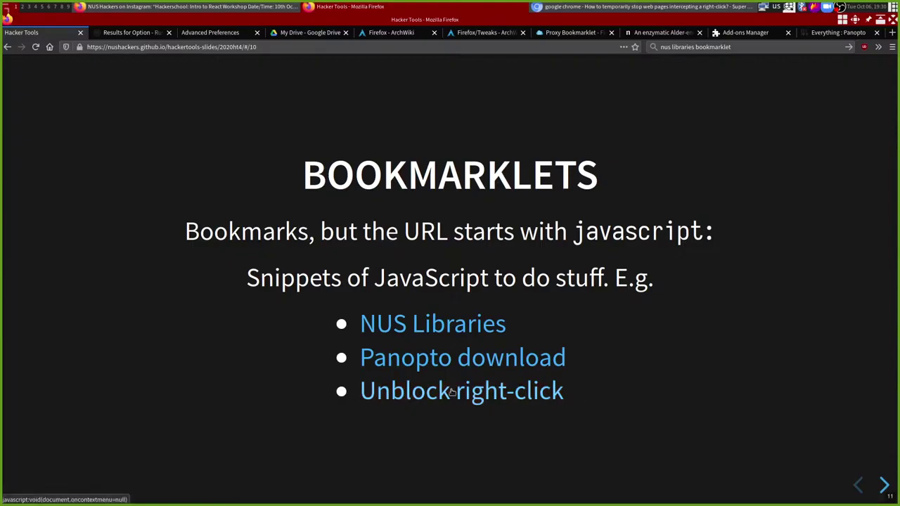
left_click_drag(569, 397, 398, 411)
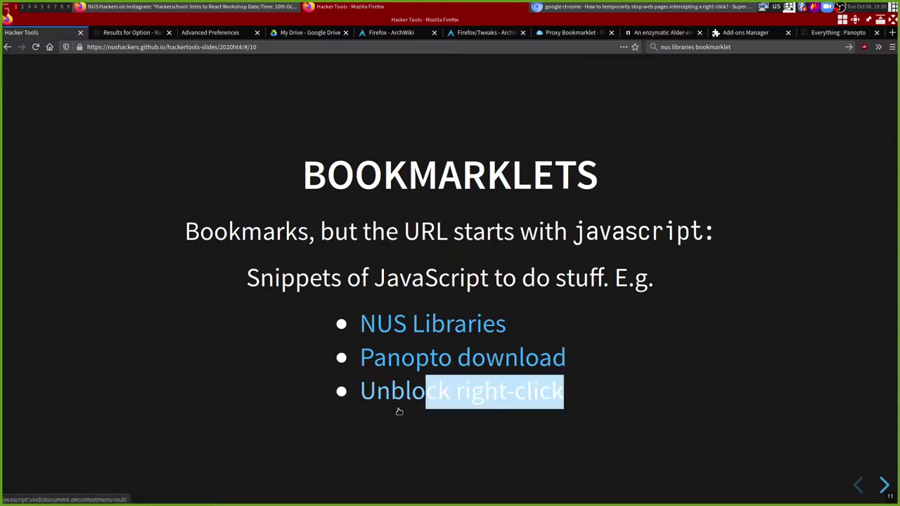
left_click(398, 411)
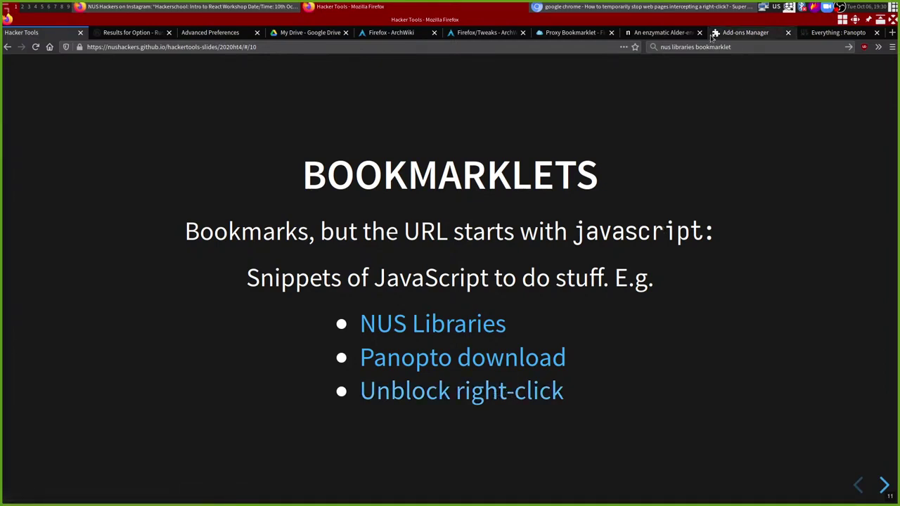
- Bring up Chromium and switch its address bar to Google keyword search
left_click(717, 11)
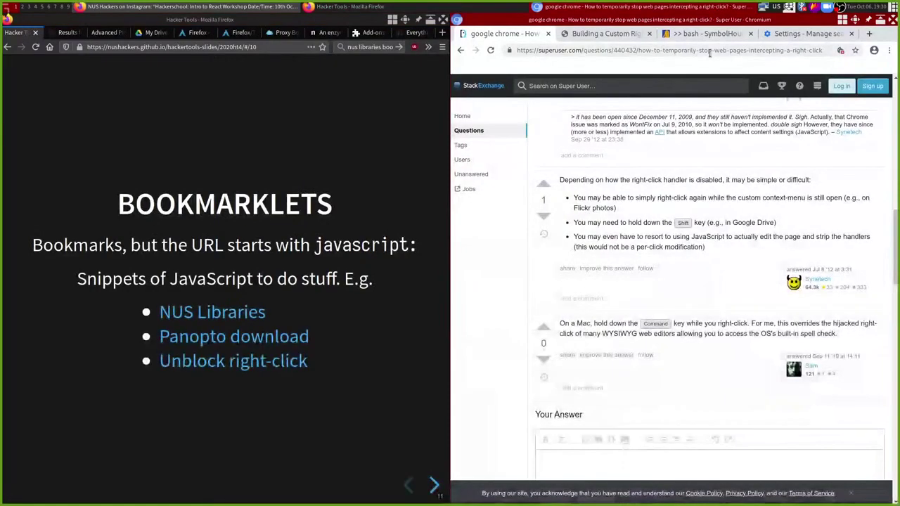
left_click(727, 49)
type("book")
key("BackSpace")
key("BackSpace")
key("BackSpace")
key("BackSpace")
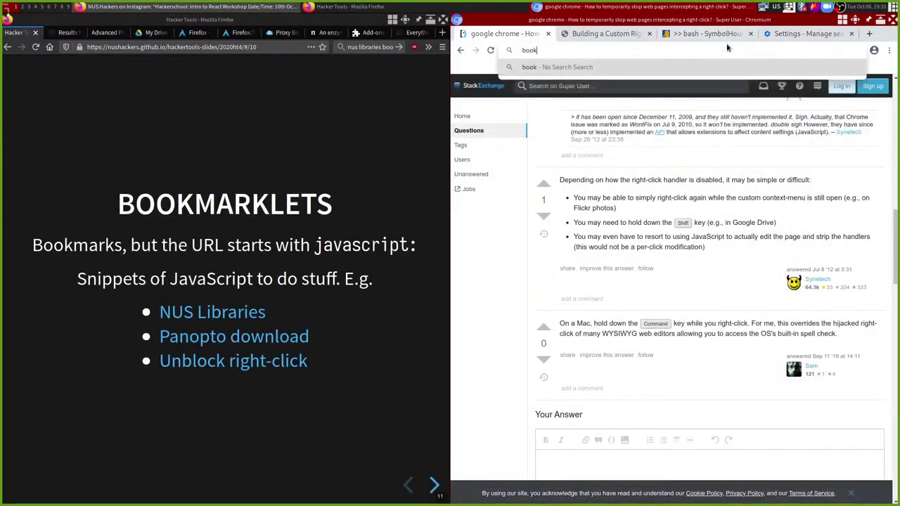
type("google.com/")
key("Tab")
- Search Google for 'bookmarklet make page elements fly everywhere' and scroll the results
type("bookmarklet to")
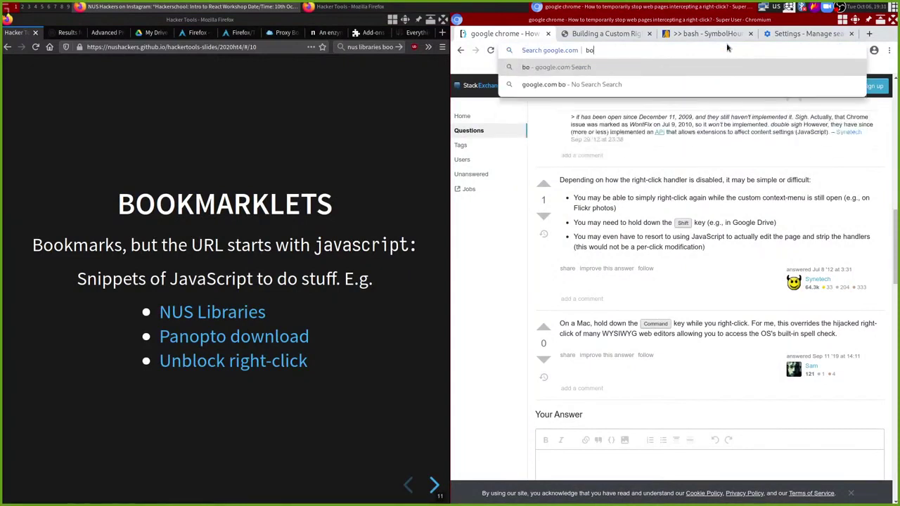
key("BackSpace")
key("BackSpace")
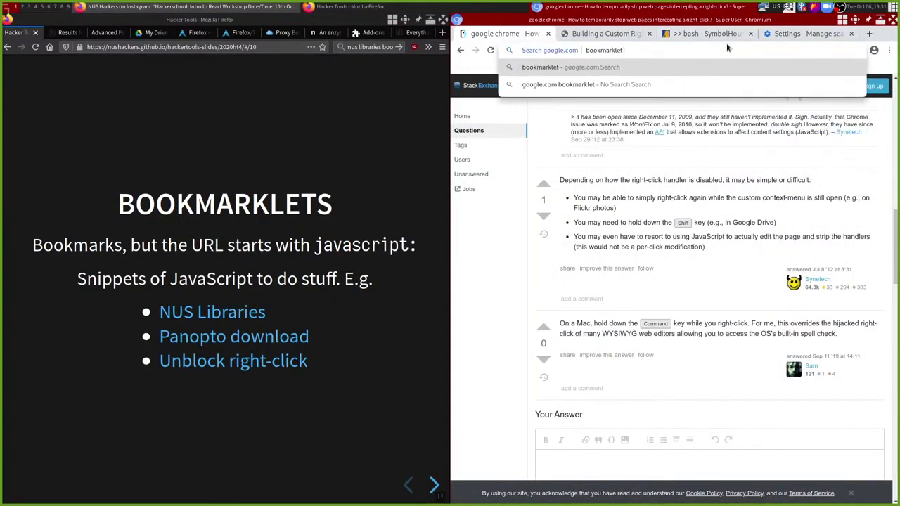
type("make page")
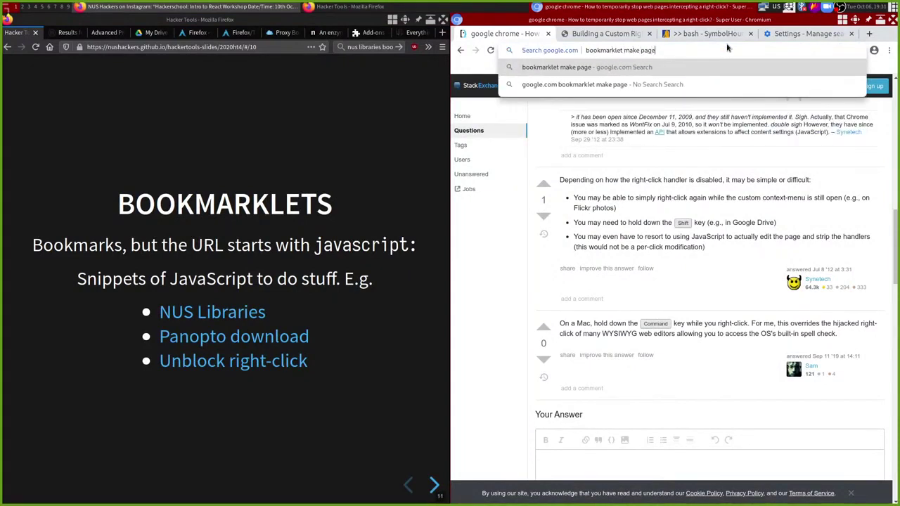
type(" elements fly everywhere")
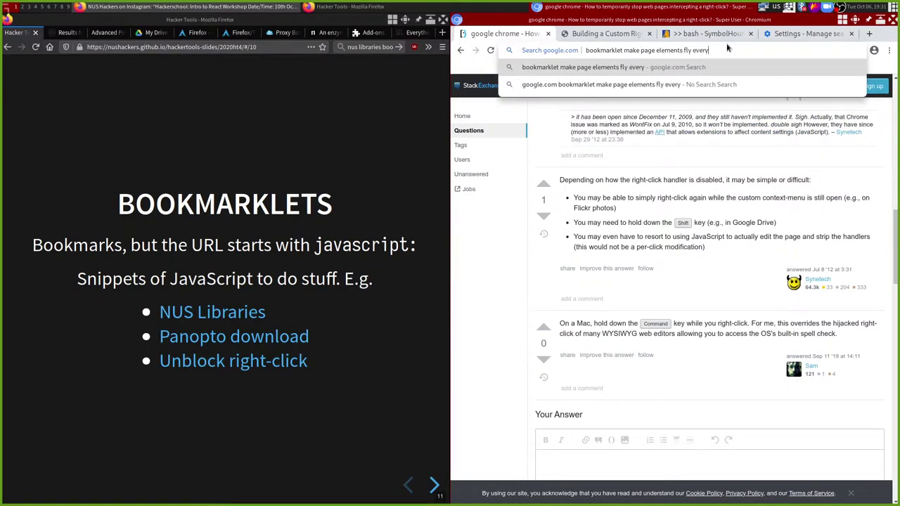
key("Return")
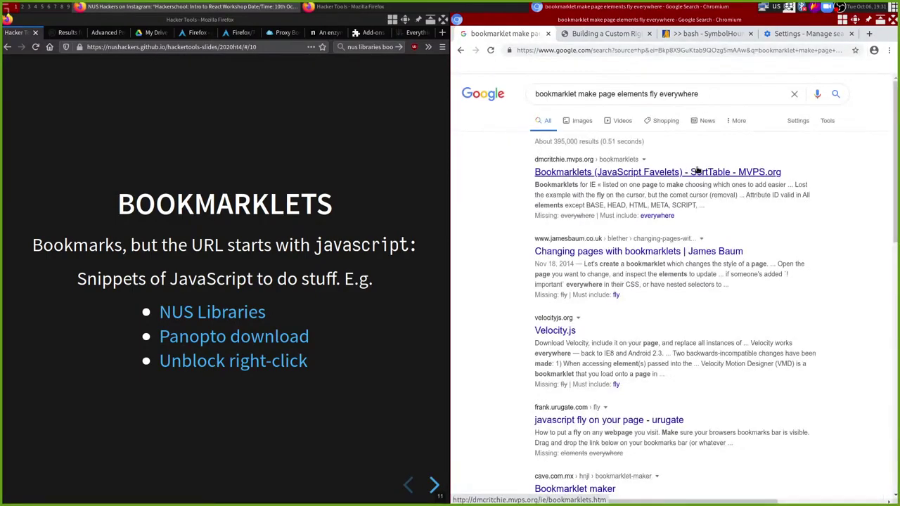
scroll(675, 195, "down", 1)
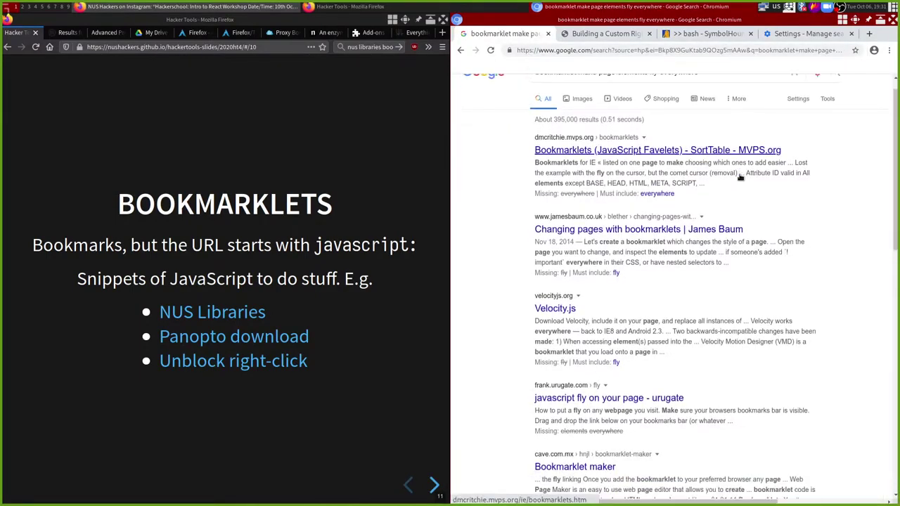
scroll(653, 393, "down", 3)
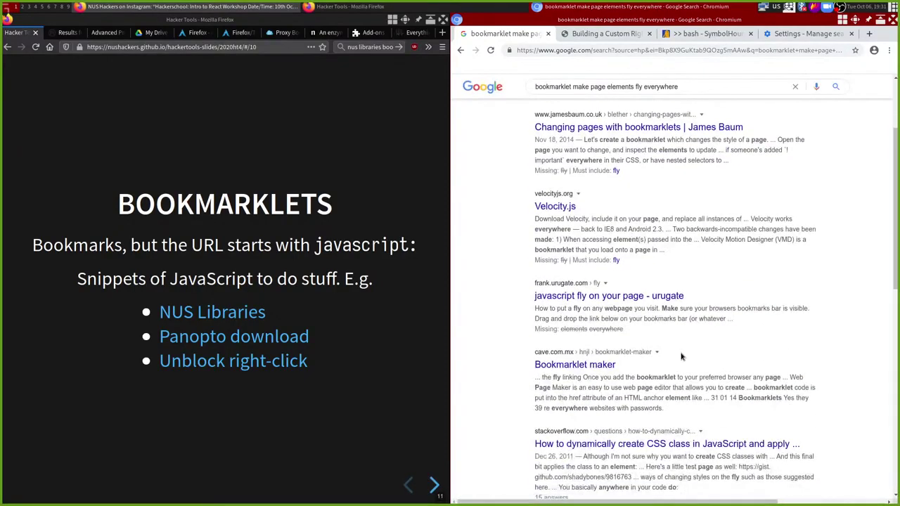
- Run the A FLY bookmarklet on the urugate 'javascript fly on your page' demo, then minimise Chromium
left_click(653, 296)
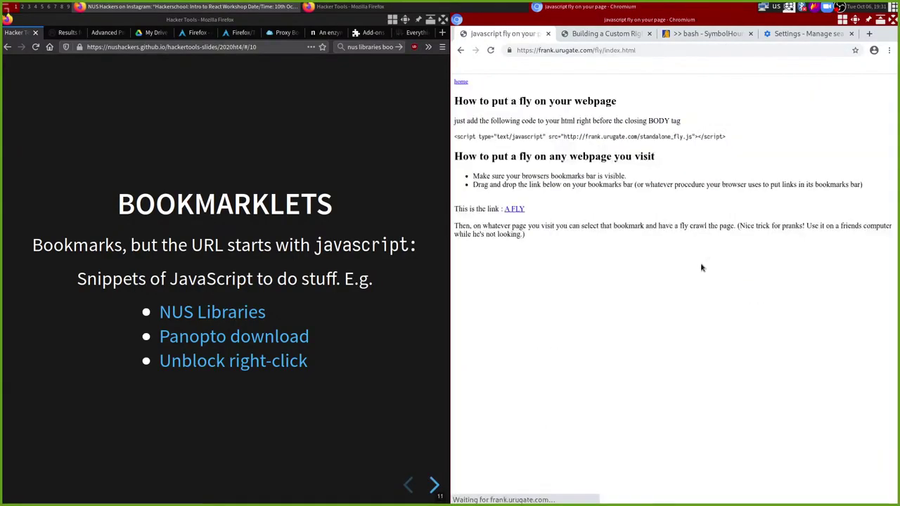
left_click(514, 211)
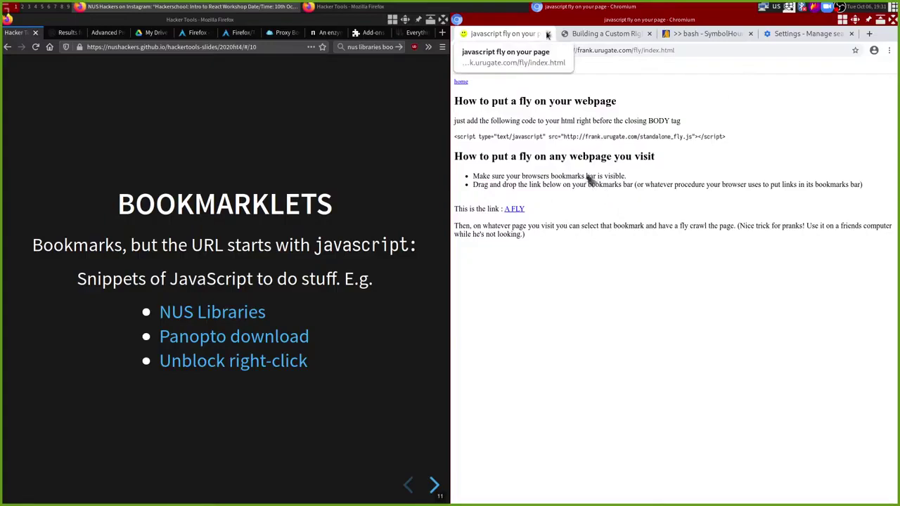
left_click(642, 8)
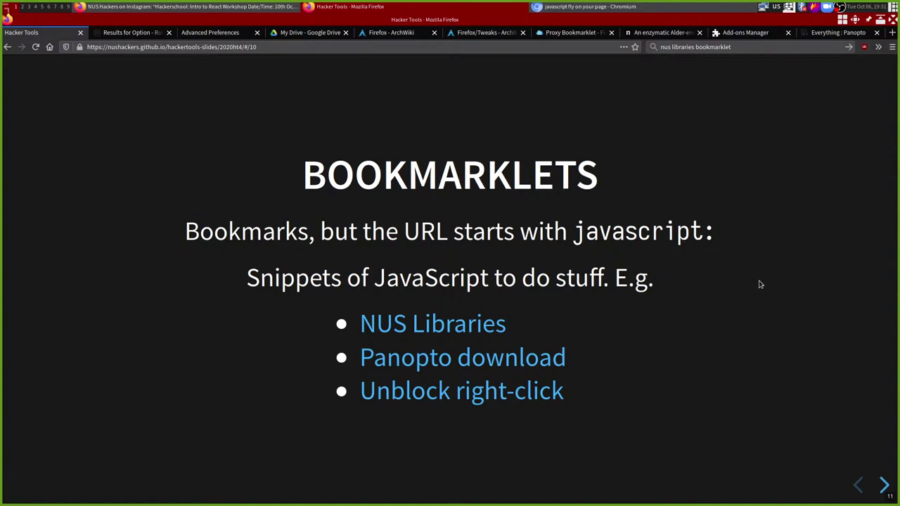
- Advance to the Browser Extensions slide and highlight its uBlock Origin line
key("Right")
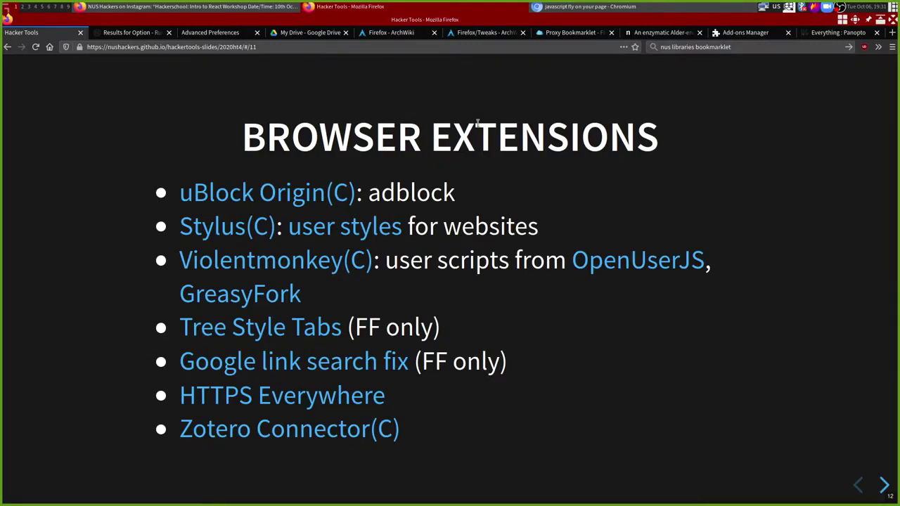
left_click_drag(467, 194, 168, 186)
left_click(177, 168)
- Close all tabs to the right of Hacker Tools and show the slides full screen
right_click(59, 35)
mouse_move(106, 160)
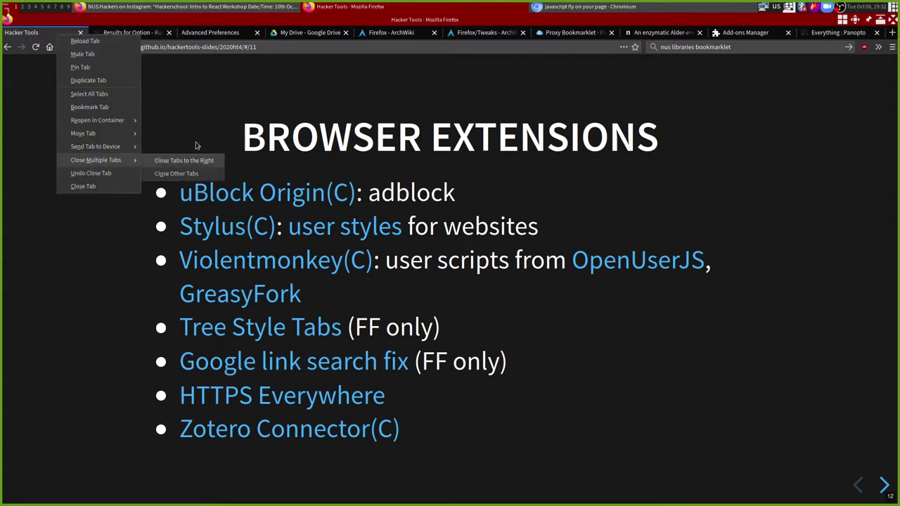
left_click(187, 160)
key("F11")
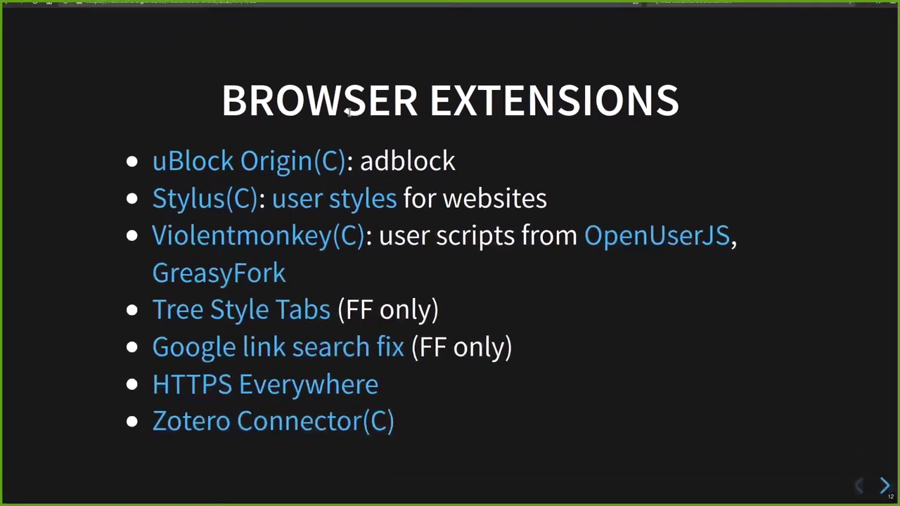
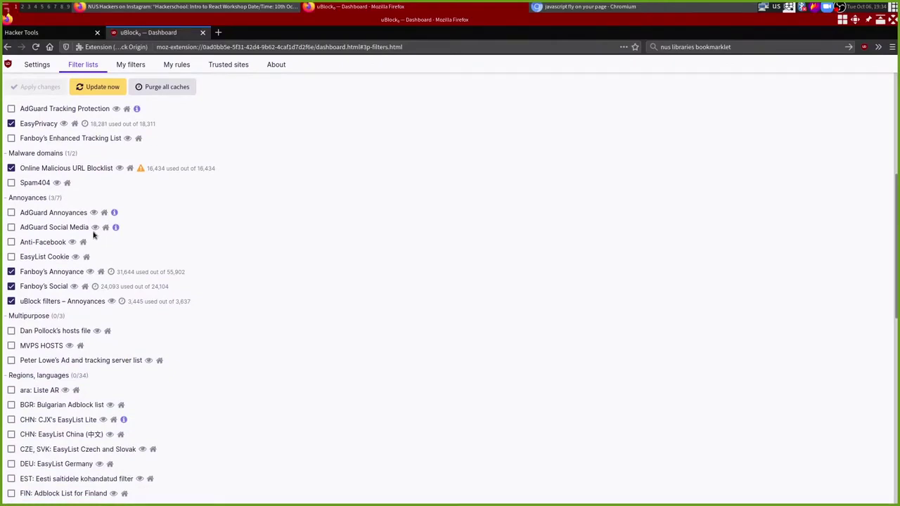
- Scroll the uBlock Origin Filter lists page to review the enabled EasyList, EasyPrivacy and Fanboy lists
scroll(78, 234, "up", 5)
scroll(78, 235, "down", 2)
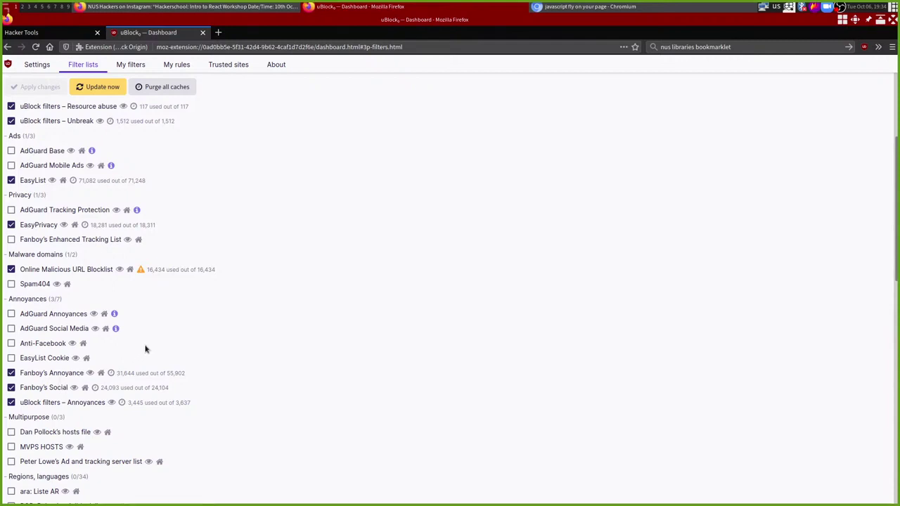
scroll(146, 349, "down", 3)
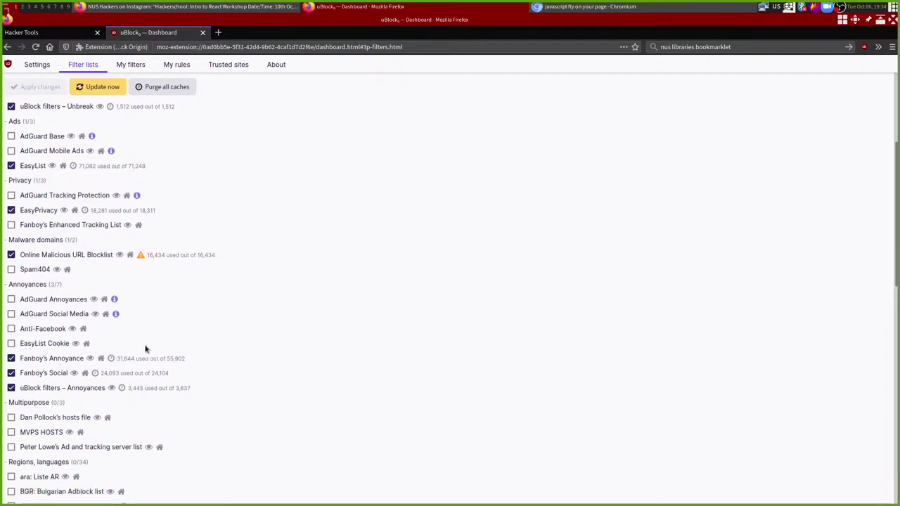
scroll(146, 346, "down", 5)
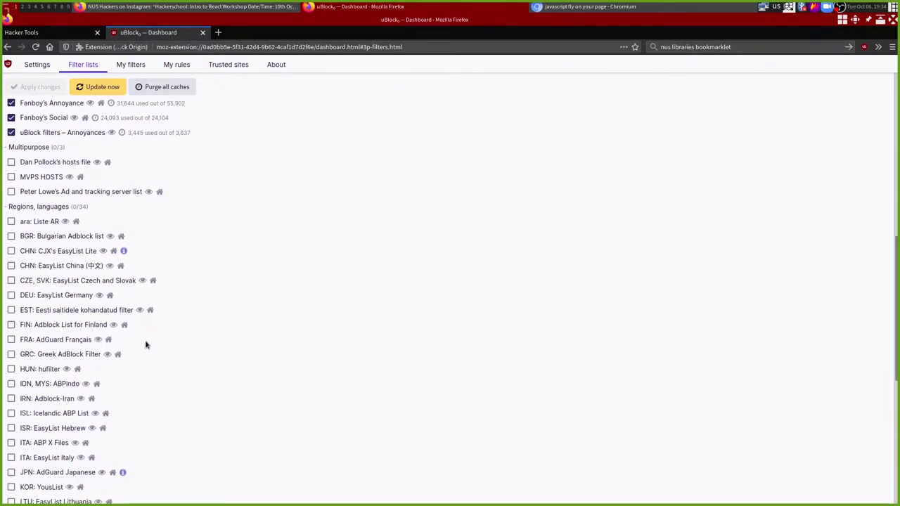
scroll(145, 340, "up", 5)
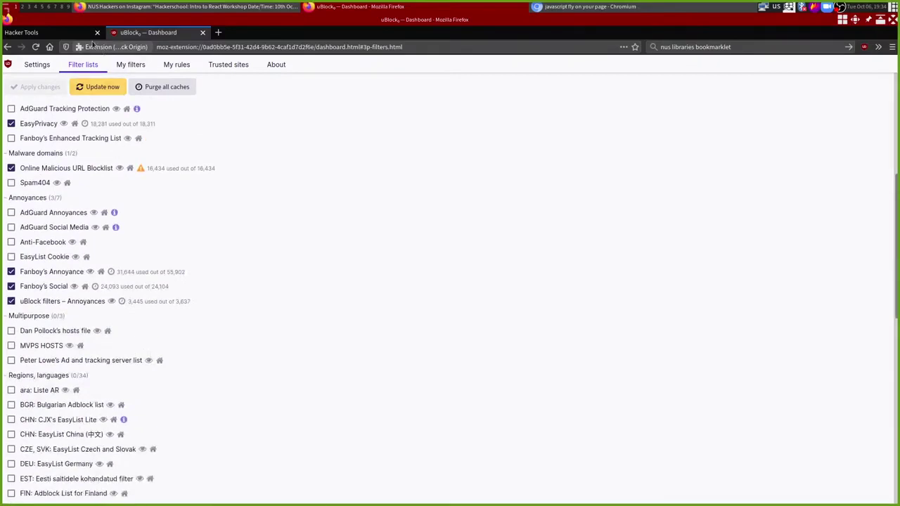
scroll(124, 236, "up", 1)
scroll(124, 238, "down", 3)
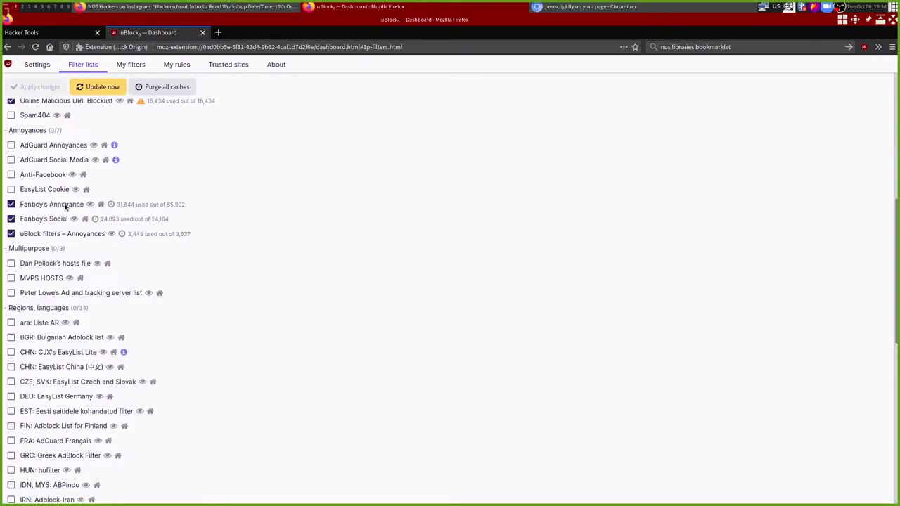
scroll(64, 205, "up", 5)
scroll(65, 205, "up", 3)
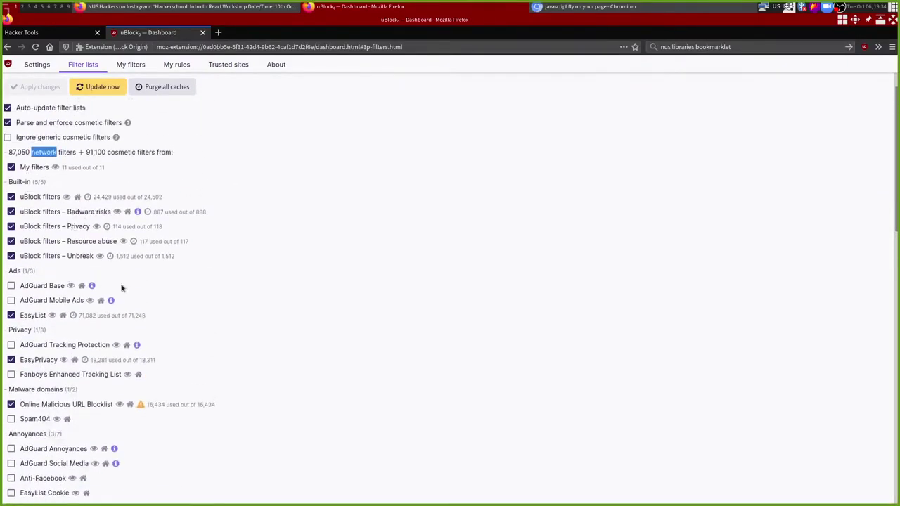
scroll(120, 286, "down", 4)
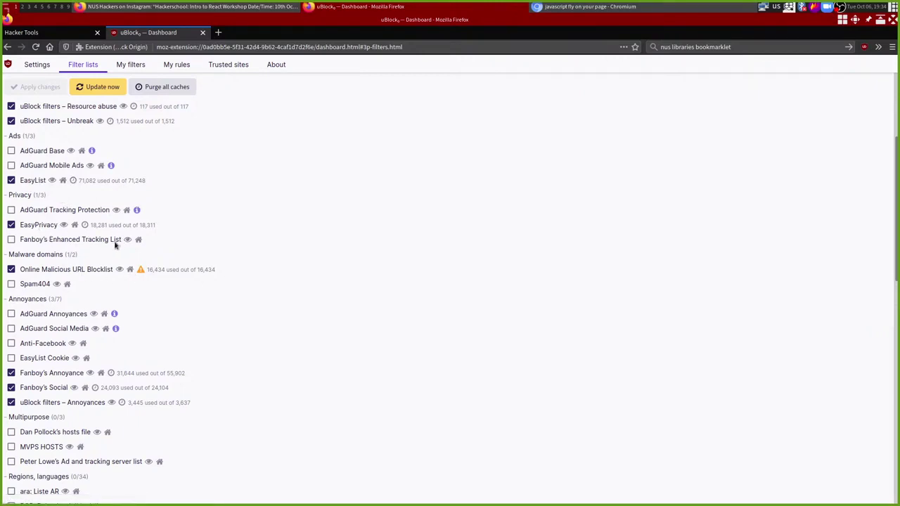
scroll(116, 246, "down", 2)
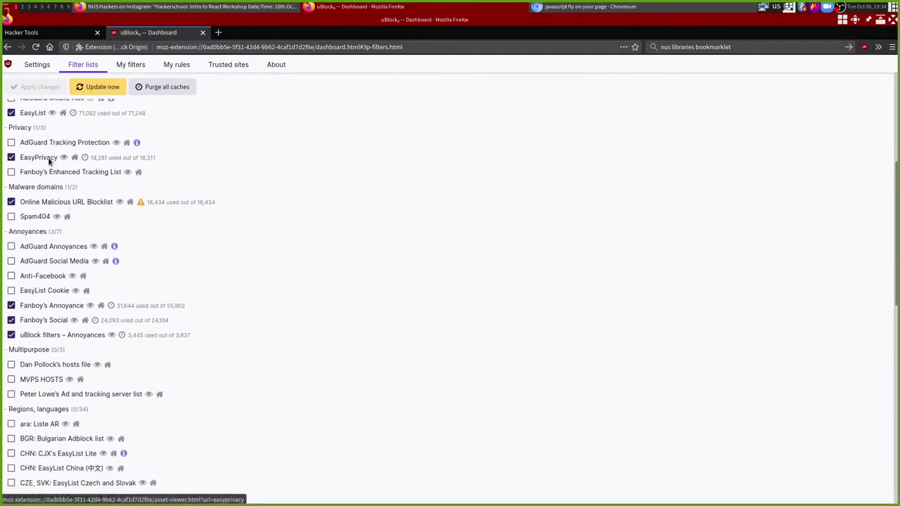
scroll(49, 165, "up", 3)
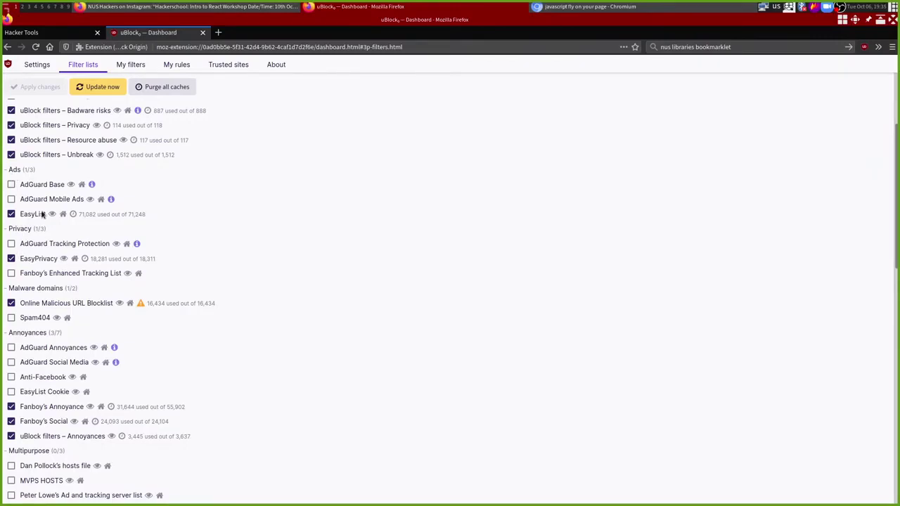
scroll(37, 218, "down", 1)
scroll(37, 220, "down", 1)
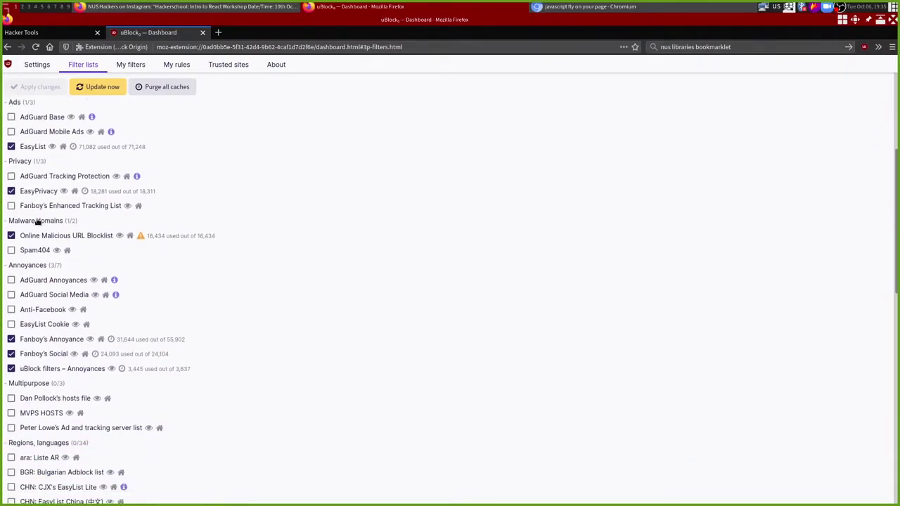
scroll(49, 232, "up", 1)
scroll(34, 260, "down", 4)
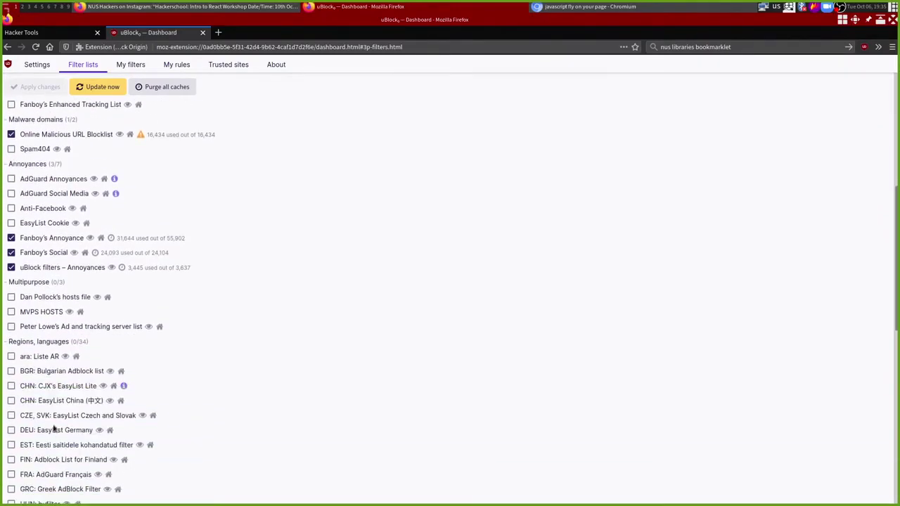
scroll(76, 285, "up", 7)
scroll(76, 285, "up", 2)
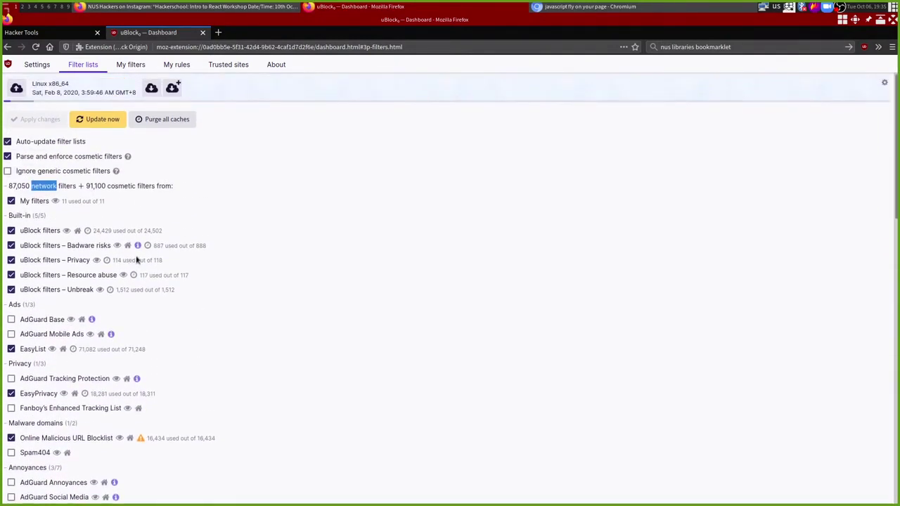
scroll(134, 260, "down", 5)
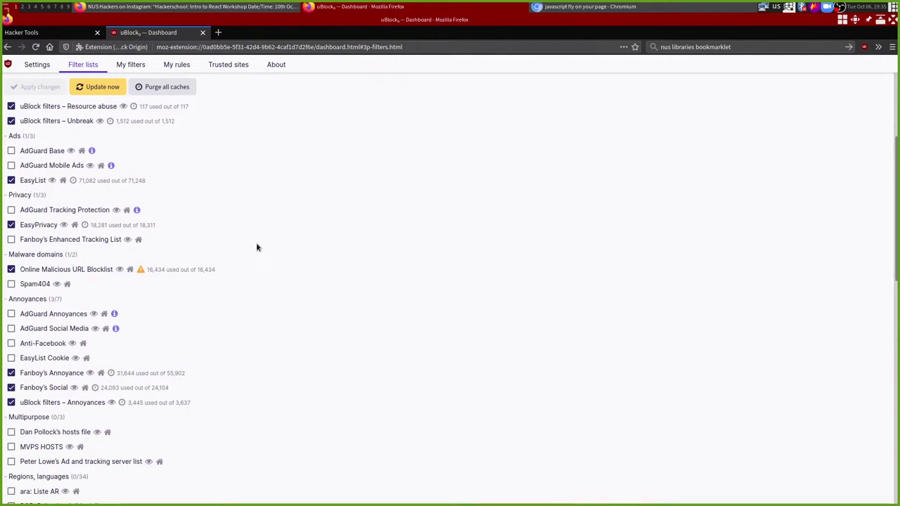
scroll(257, 247, "up", 4)
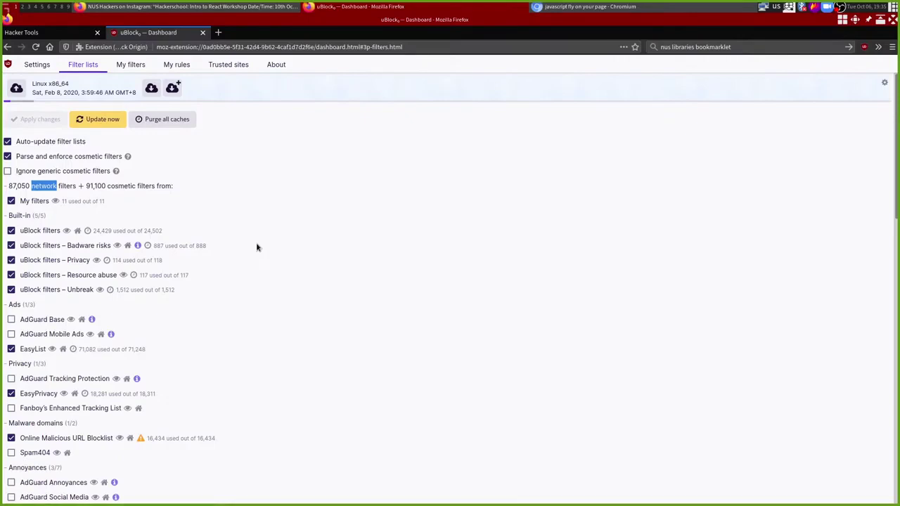
- Scroll through uBlock Origin's filter lists, then return to the Browser Extensions slide and start a new tab
left_click(67, 35)
left_click(143, 33)
scroll(164, 155, "down", 3)
scroll(164, 156, "up", 3)
scroll(414, 211, "down", 5)
scroll(413, 214, "down", 6)
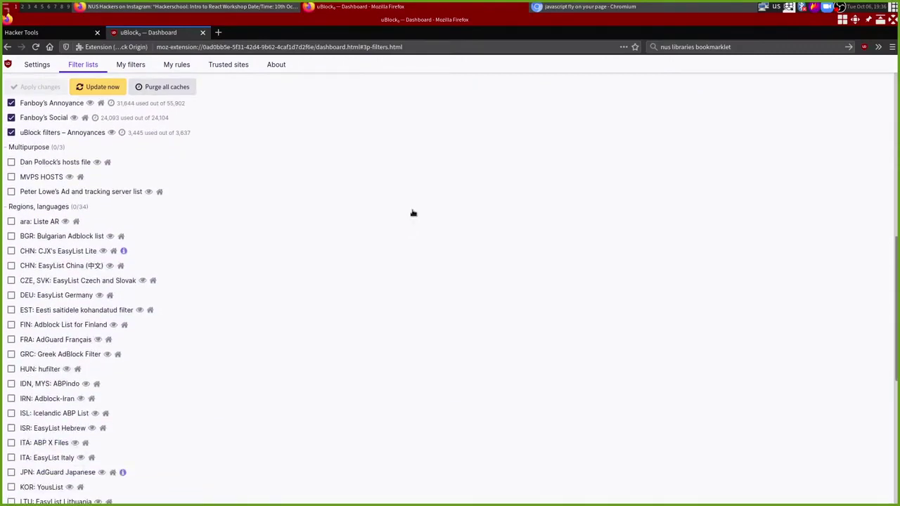
scroll(413, 213, "down", 2)
scroll(413, 214, "up", 5)
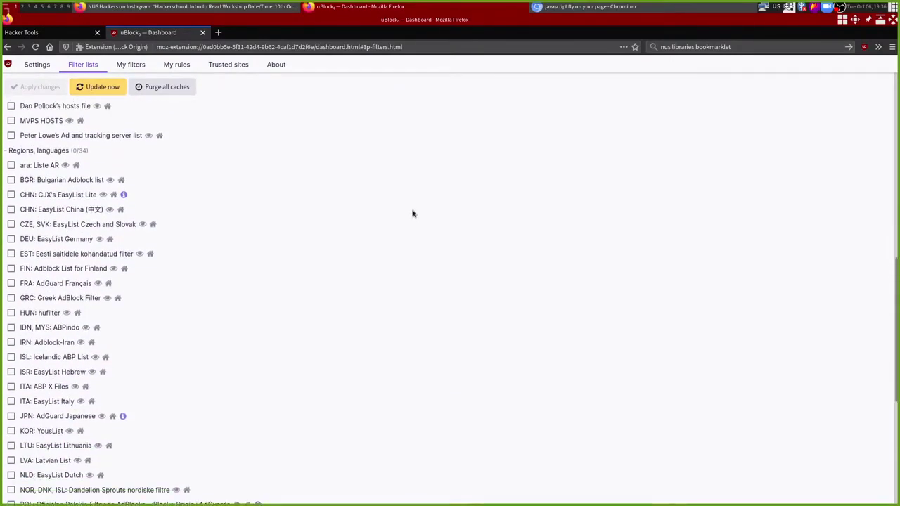
scroll(413, 214, "up", 6)
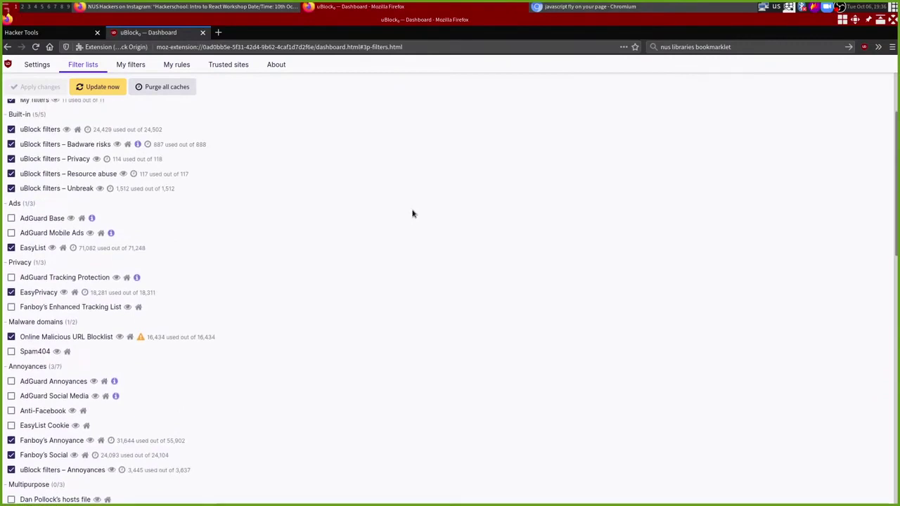
scroll(413, 214, "up", 1)
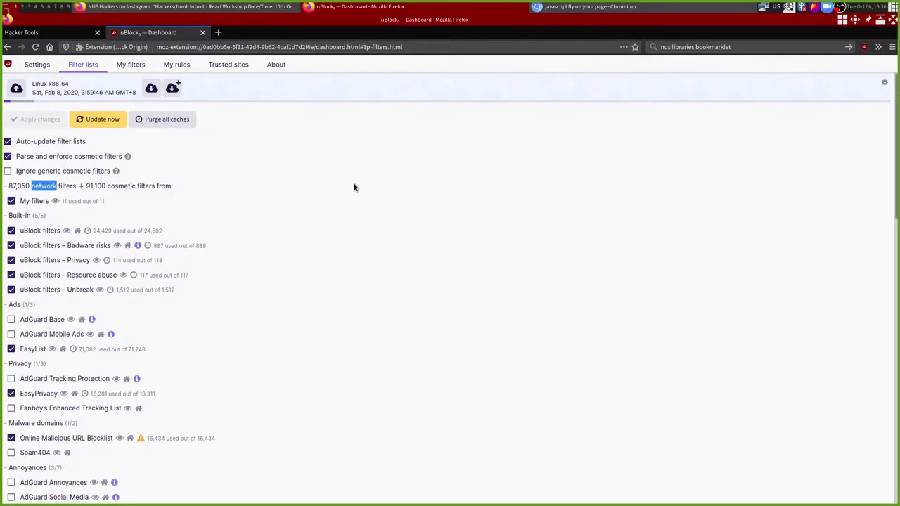
left_click(71, 37)
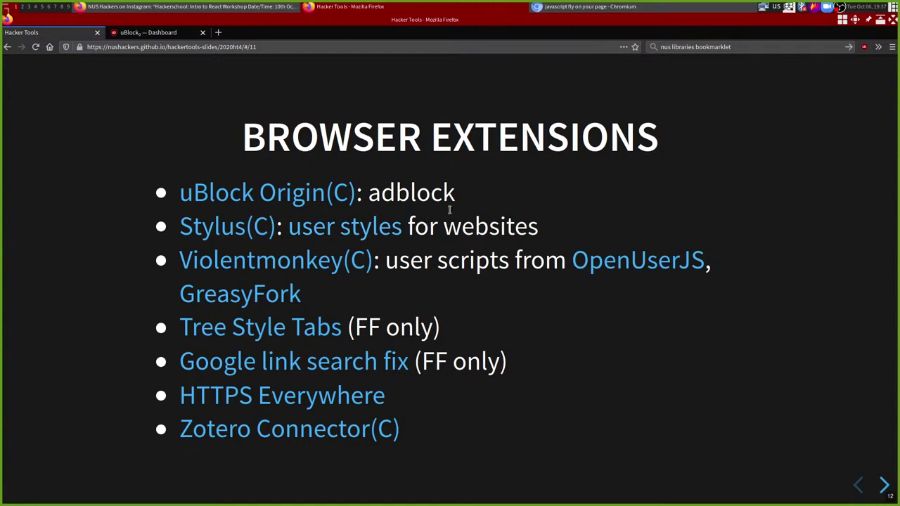
left_click(217, 32)
- Load github.com and open Stylus's Installed Styles manager, which lists GitHub Dark and GitHub font
type("github.com/")
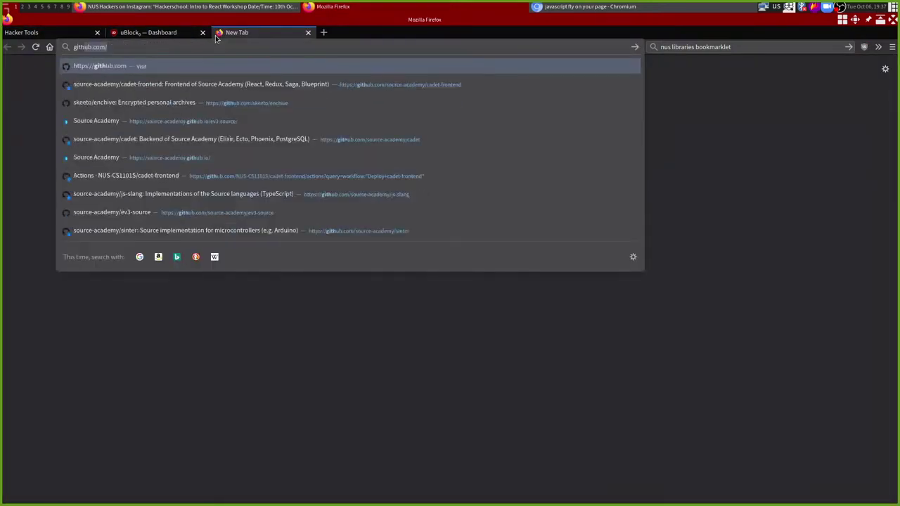
key("Return")
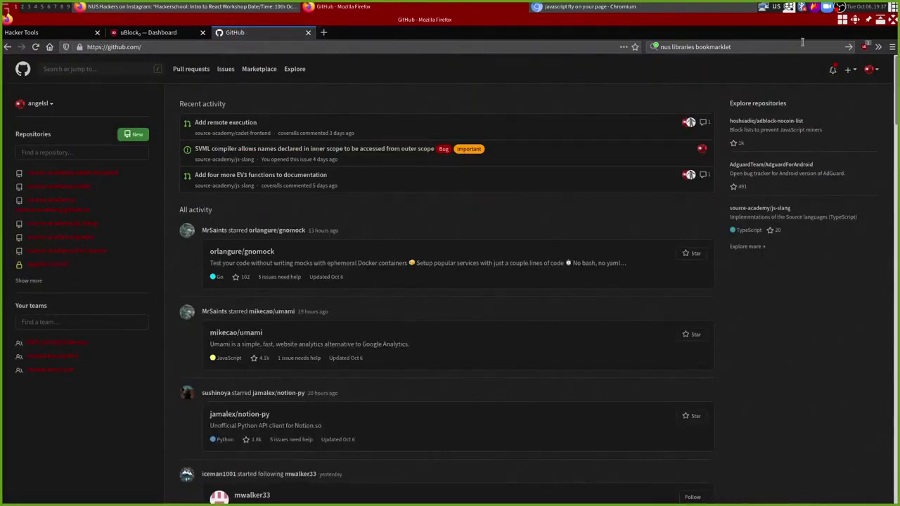
left_click(878, 46)
left_click(728, 77)
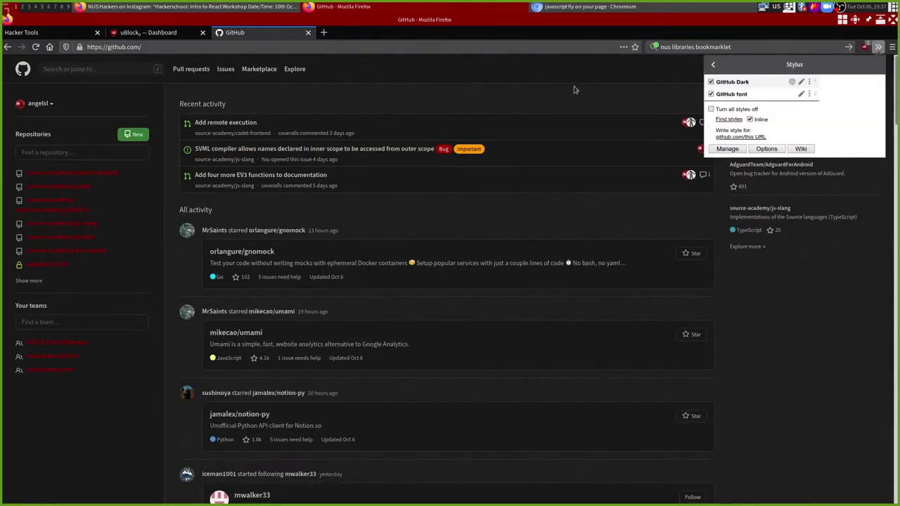
left_click(727, 149)
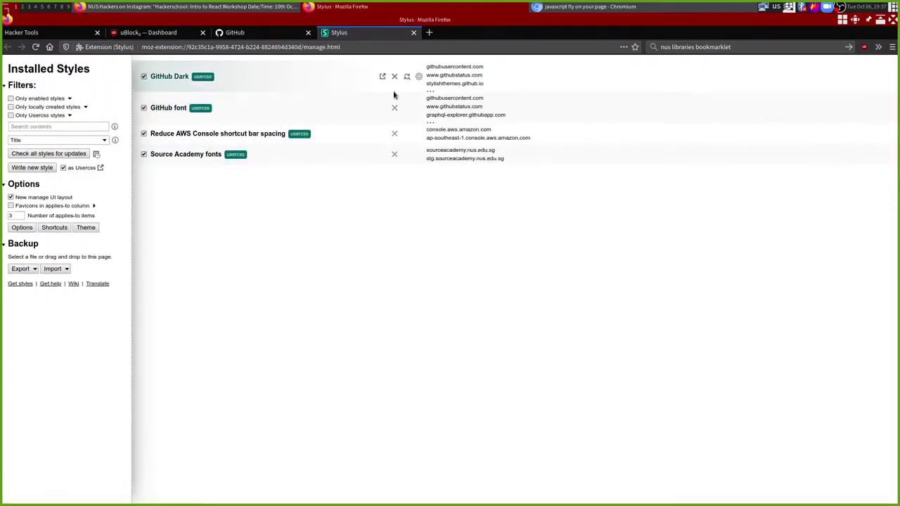
- Search GitHub for 'github dark' and open the StylishThemes/GitHub-Dark repository
left_click(710, 47)
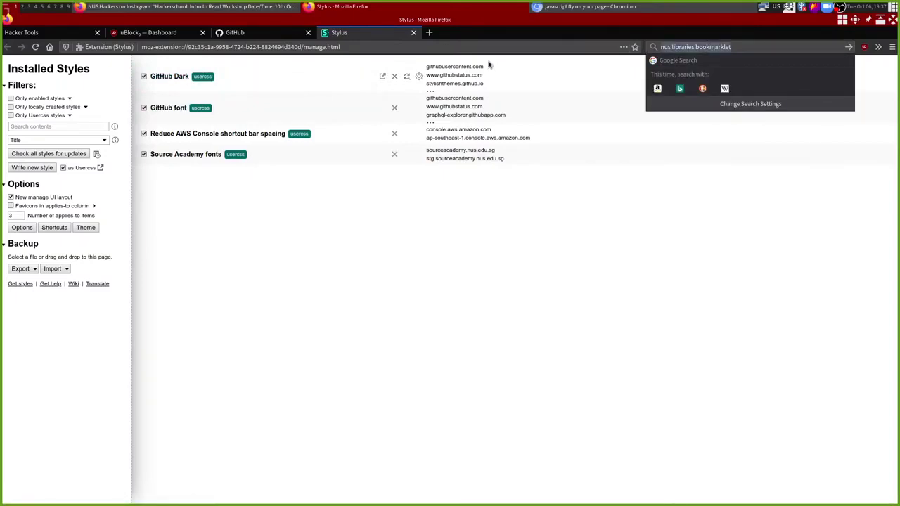
type("github dark")
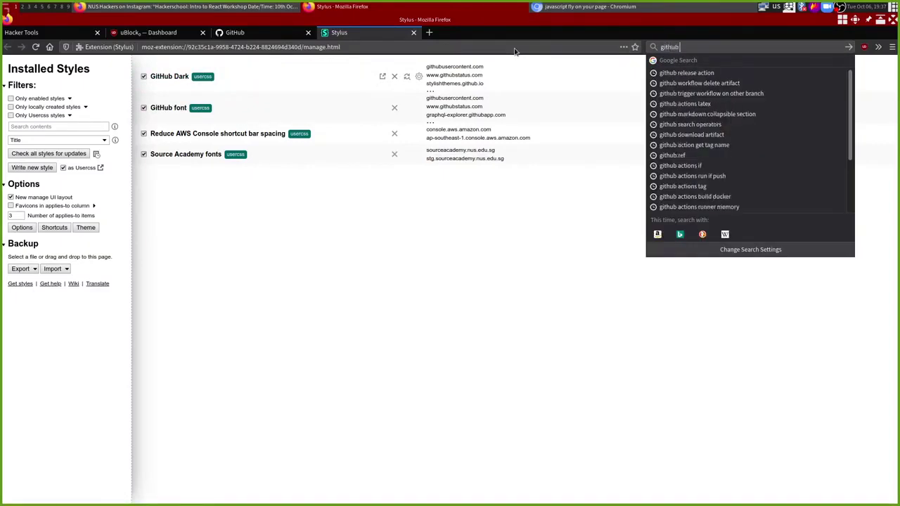
key("Return")
left_click(181, 153)
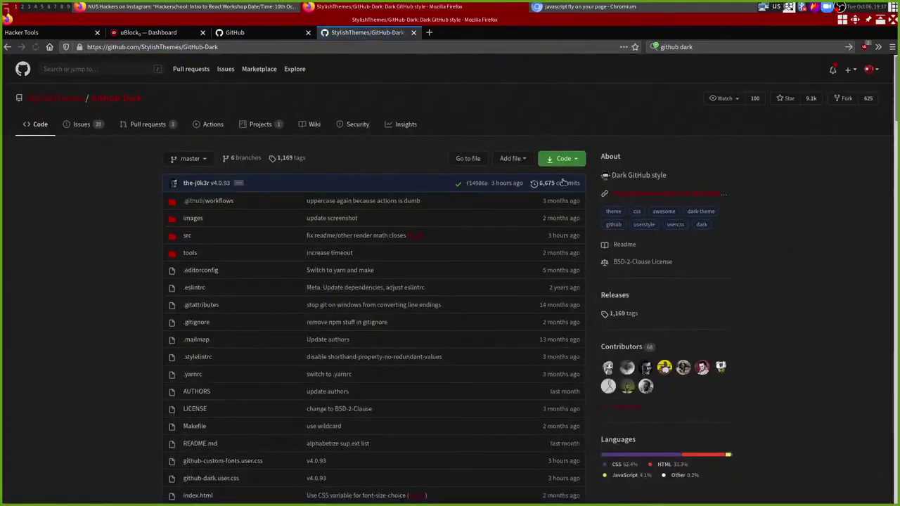
- Browse the GitHub-Dark README's Installation section, then return to the Hacker Tools slides
scroll(451, 158, "down", 3)
scroll(450, 157, "down", 6)
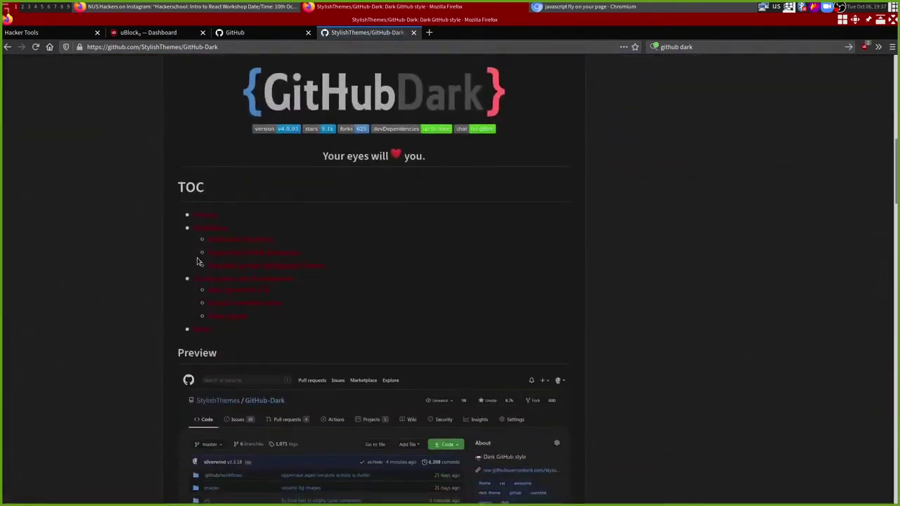
left_click(203, 231)
scroll(274, 242, "up", 10)
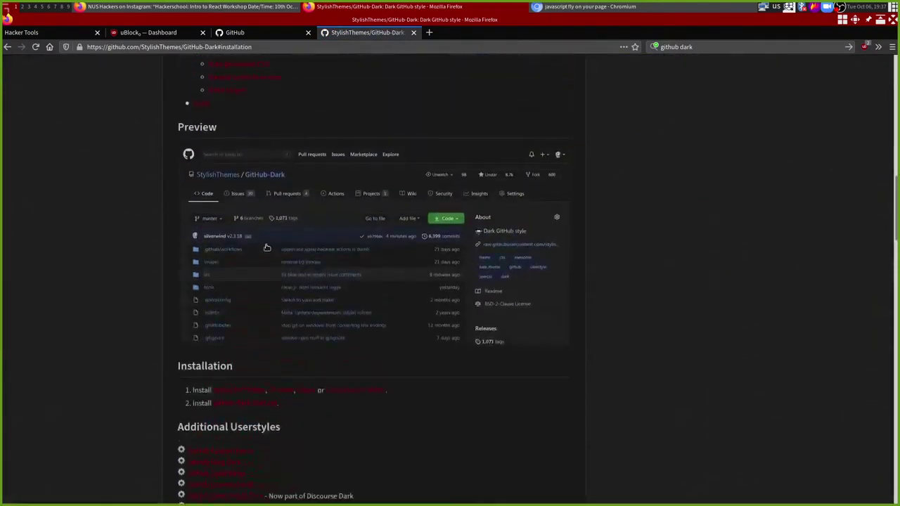
scroll(274, 242, "up", 5)
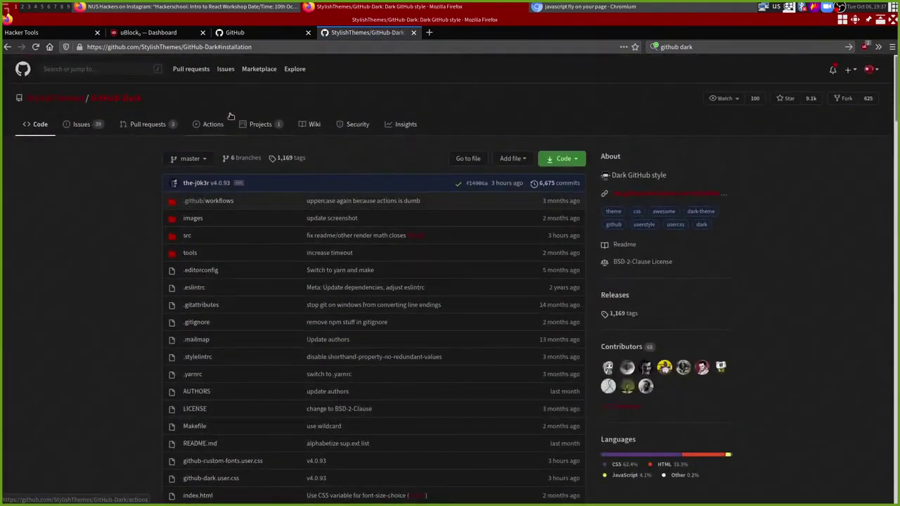
left_click(42, 32)
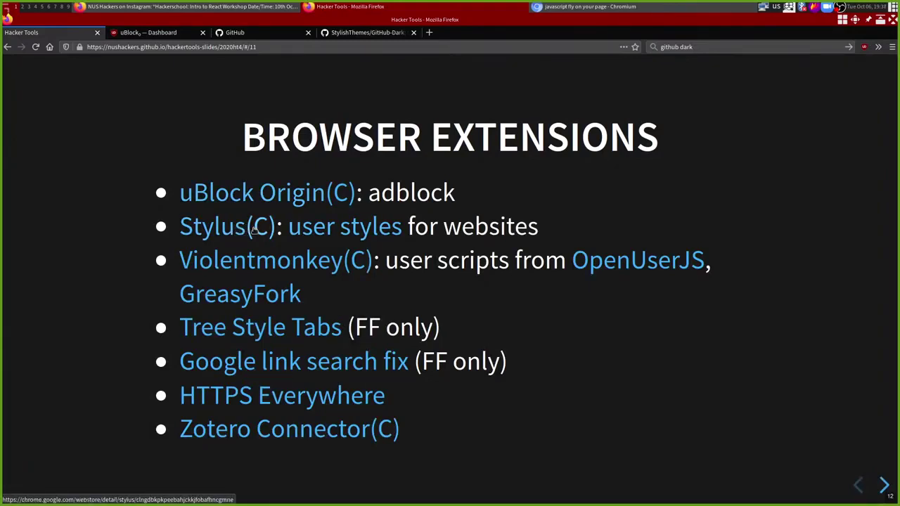
- Open Userstyles.org in a background tab, view it, then return to the Browser Extensions slide
middle_click(320, 234)
left_click(151, 33)
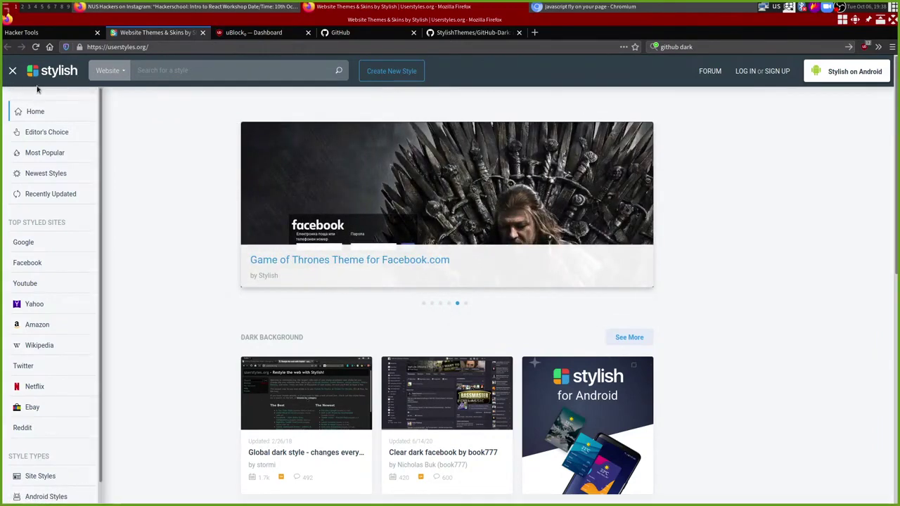
left_click(58, 33)
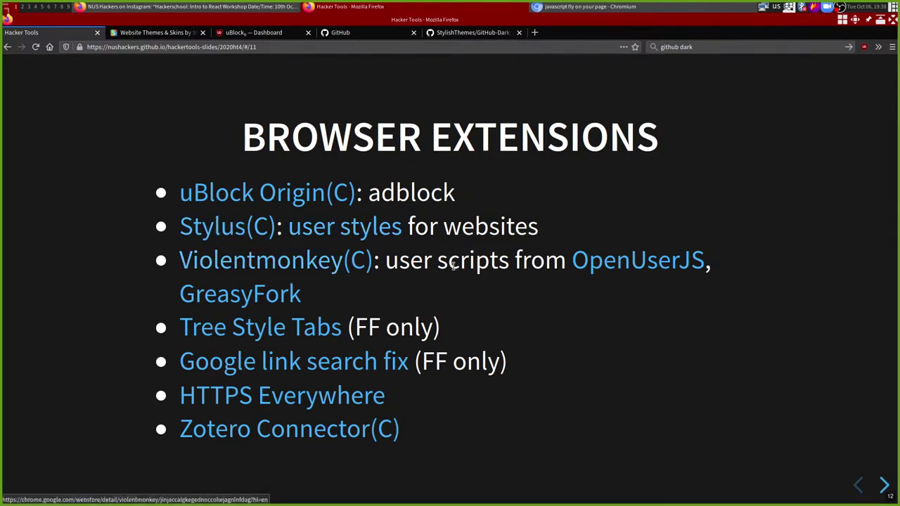
double_click(408, 260)
left_click(492, 262)
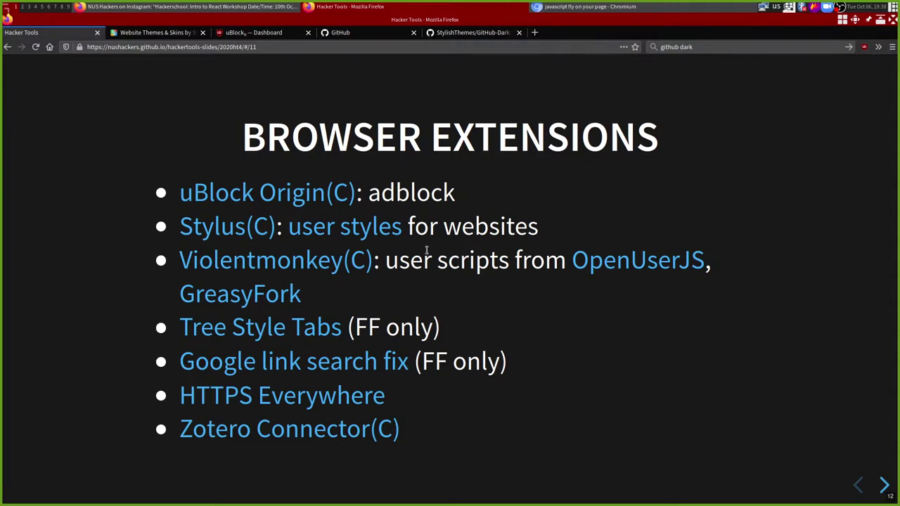
- Open GreasyFork and OpenUserJS in new tabs and scroll through Greasy Fork's script list
left_click(278, 295)
middle_click(605, 260)
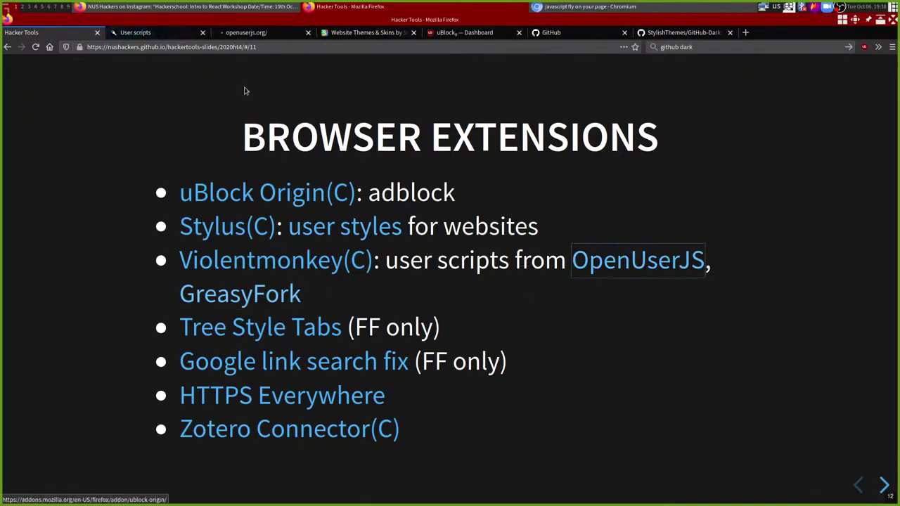
left_click(144, 31)
scroll(216, 232, "down", 4)
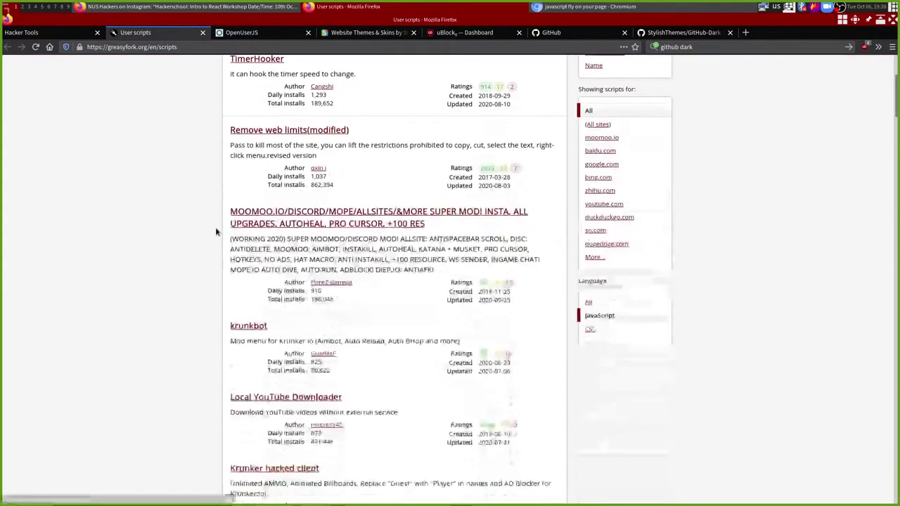
scroll(216, 232, "down", 9)
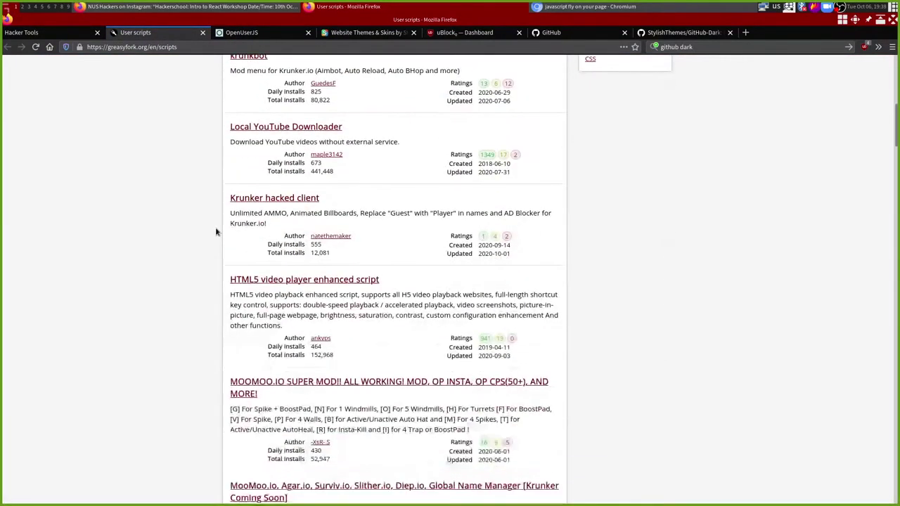
scroll(216, 231, "down", 14)
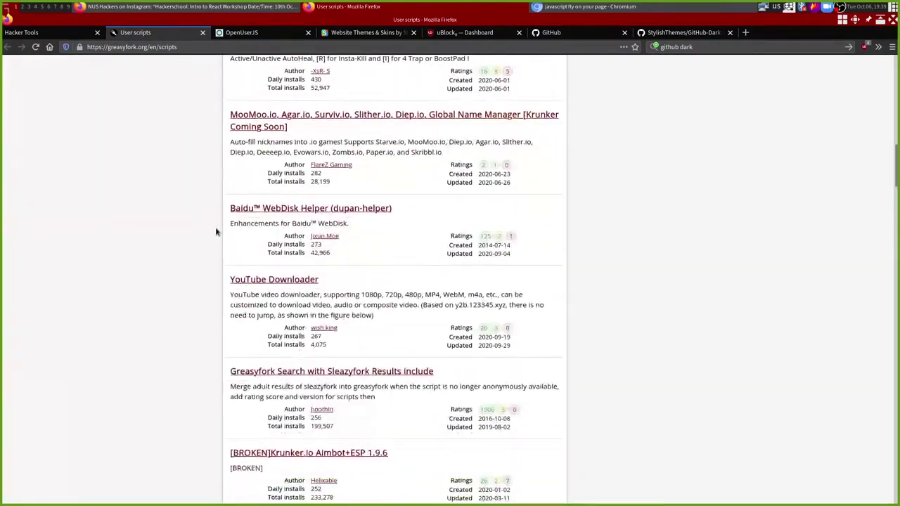
scroll(215, 232, "down", 16)
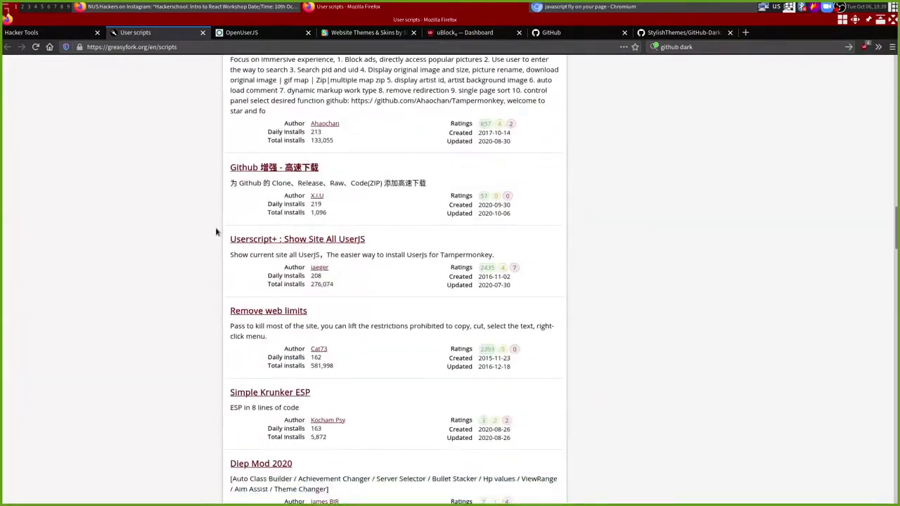
- Open two Greasy Fork scripts in background tabs, then switch to the OpenUserJS userscripts list
middle_click(196, 354)
middle_click(195, 114)
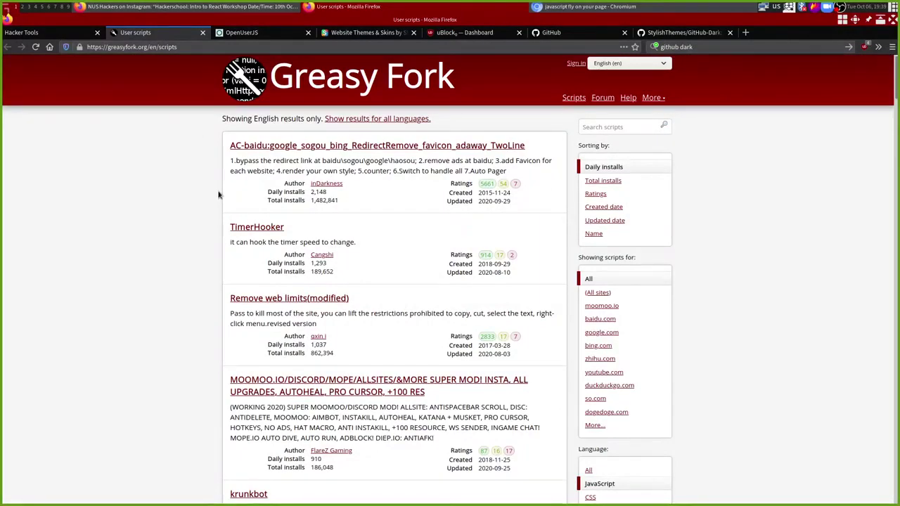
scroll(219, 191, "down", 5)
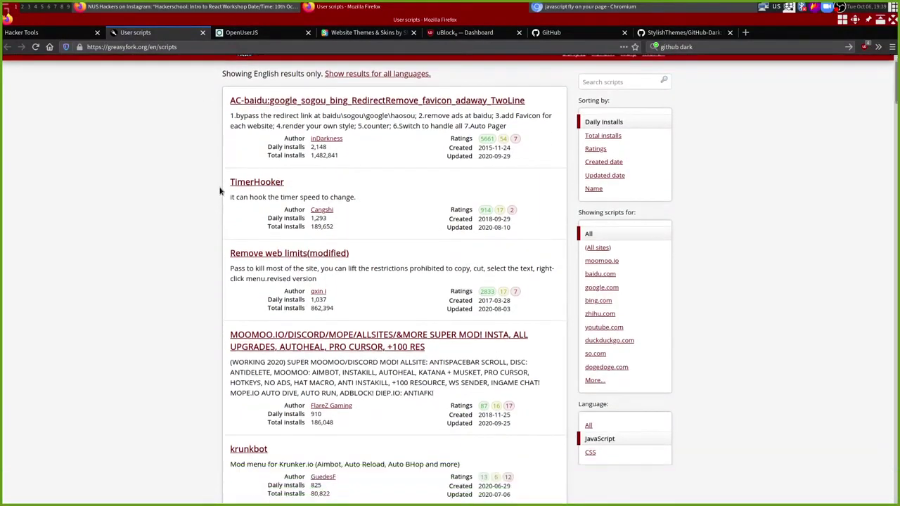
scroll(220, 186, "down", 3)
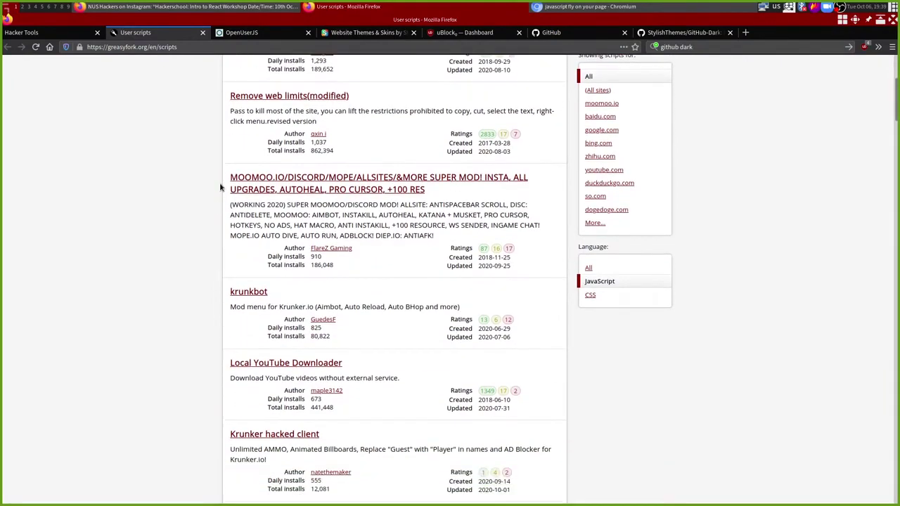
scroll(219, 186, "up", 6)
scroll(221, 185, "up", 3)
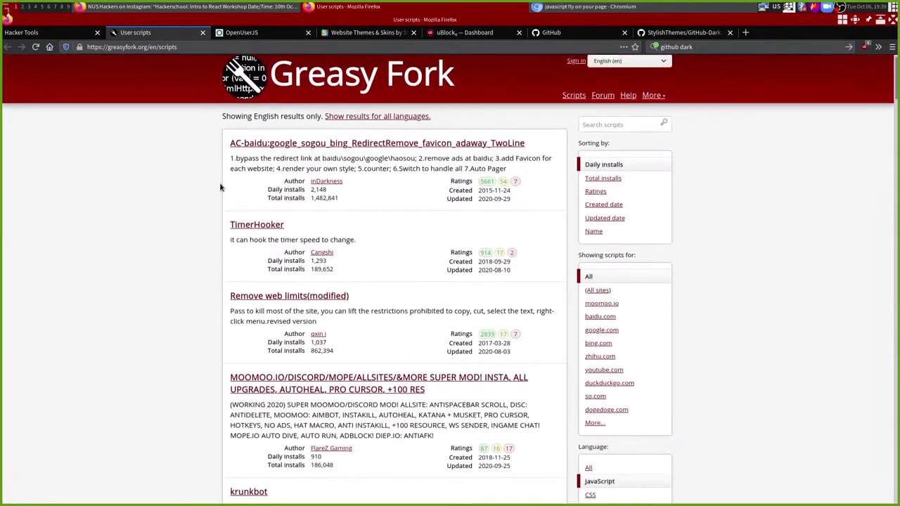
left_click(257, 32)
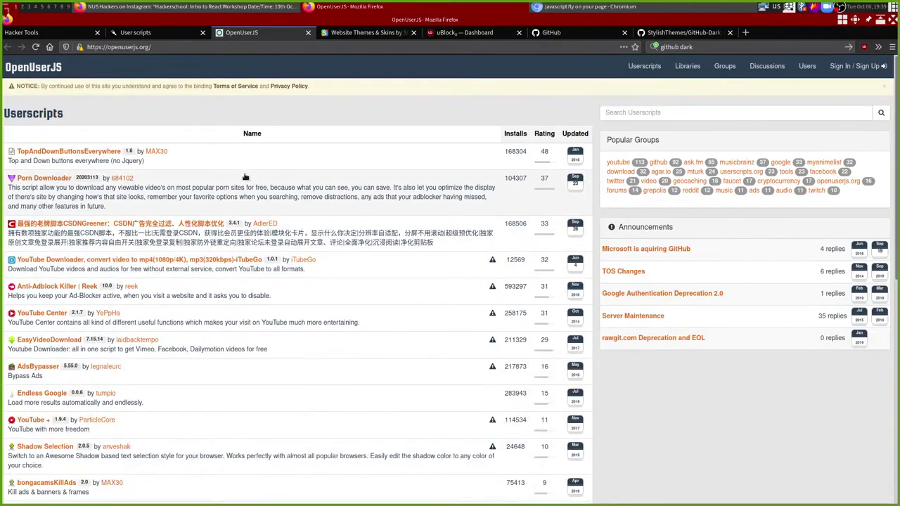
- Scroll through the OpenUserJS userscripts list and return to the Browser Extensions slide
left_click(76, 31)
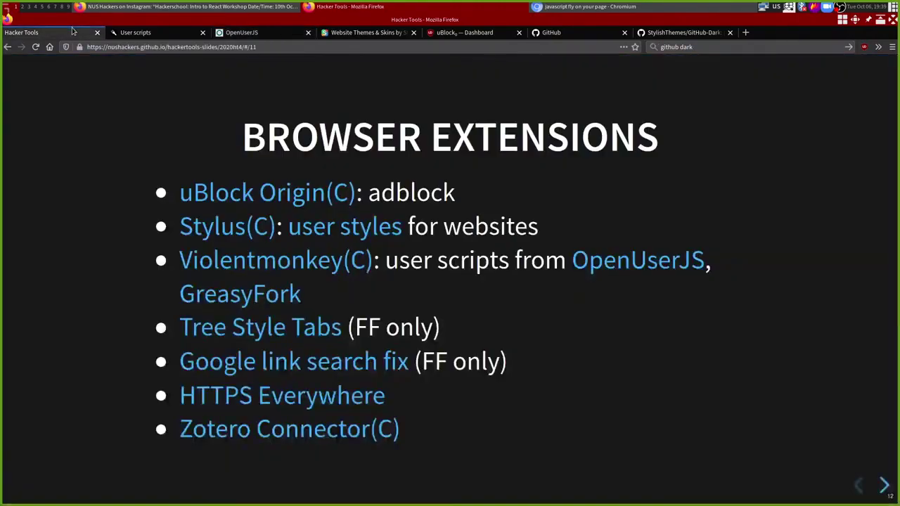
left_click(236, 35)
scroll(227, 184, "down", 3)
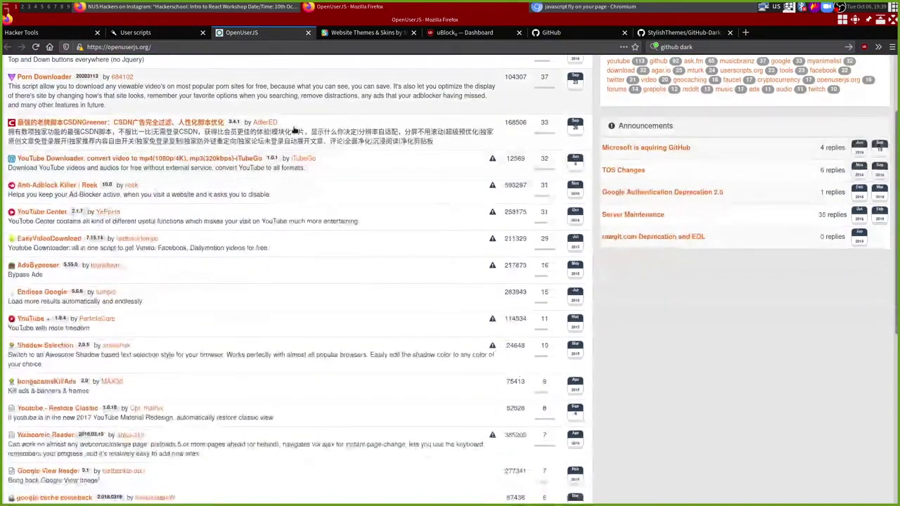
scroll(289, 182, "down", 4)
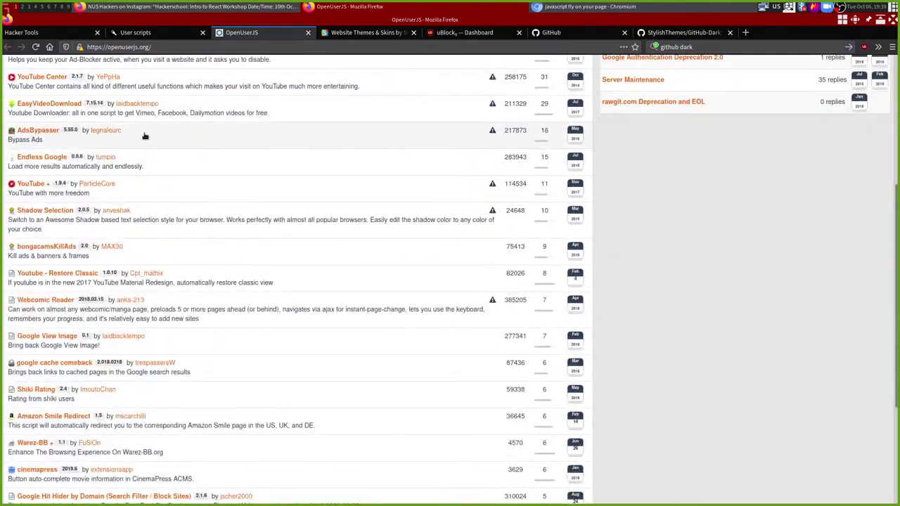
left_click(82, 34)
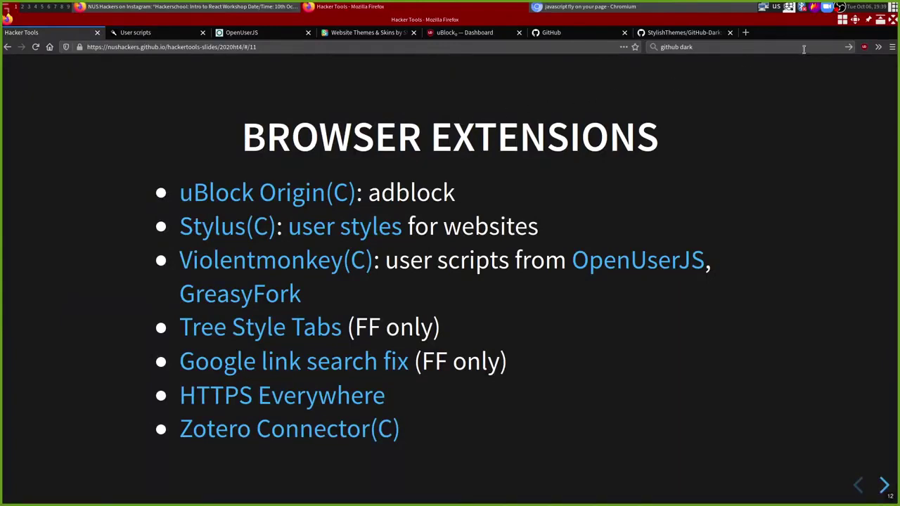
right_click(864, 47)
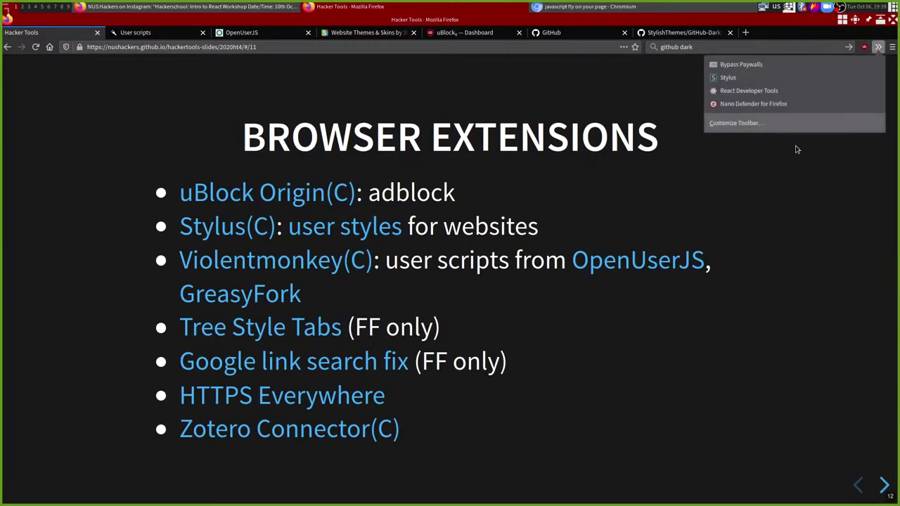
- Open the Add-ons Manager from the main menu, look over the extensions, then return to the slides
left_click(891, 46)
left_click(787, 200)
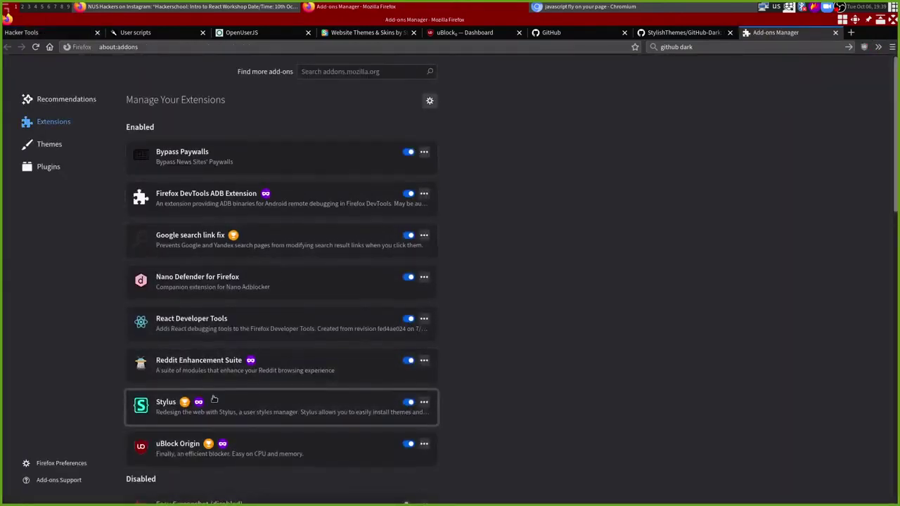
scroll(197, 309, "down", 3)
scroll(230, 290, "up", 1)
scroll(230, 290, "up", 2)
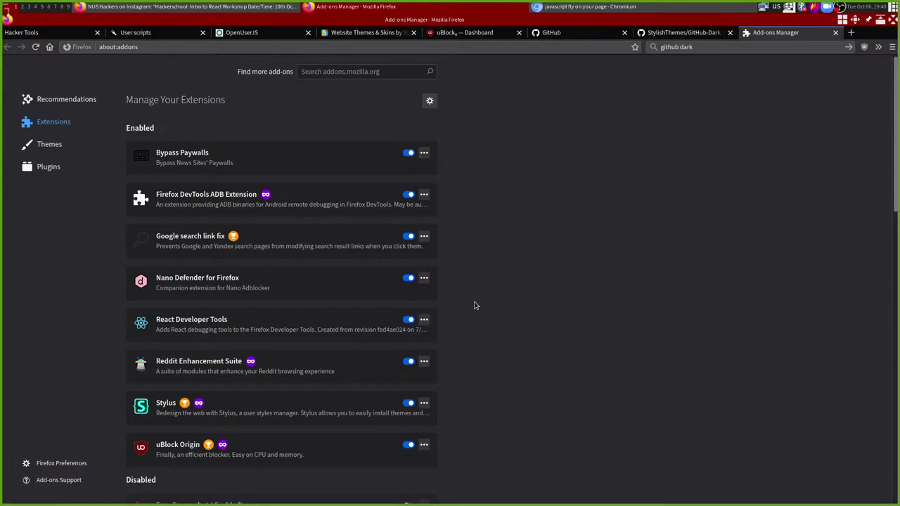
key("ctrl+Tab")
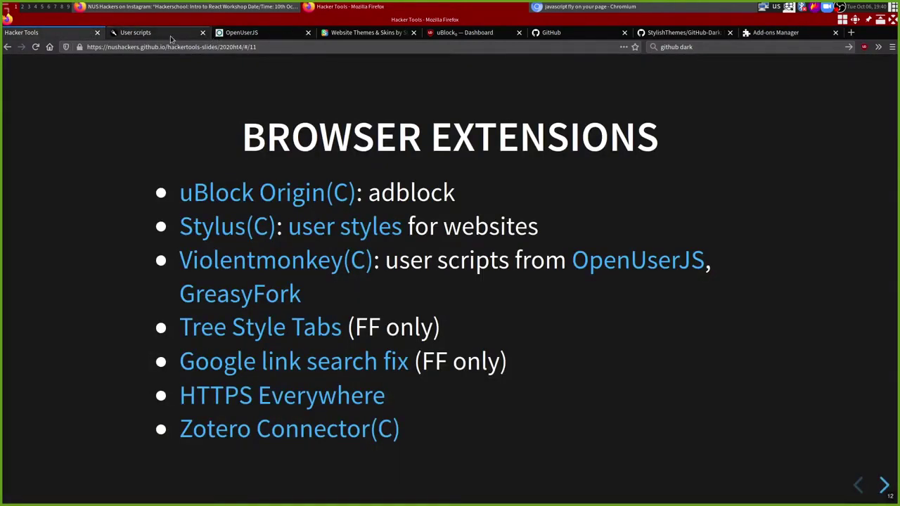
- Open and then close the toolbar customisation page from the extensions overflow menu
left_click(877, 46)
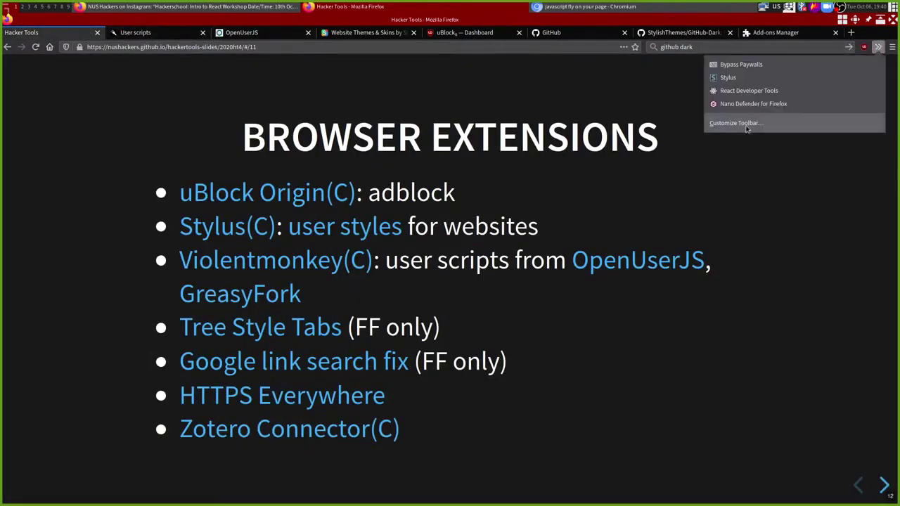
left_click(745, 126)
left_click(862, 32)
- Enable the Violentmonkey extension in the Add-ons Manager and open its options menu
left_click(892, 46)
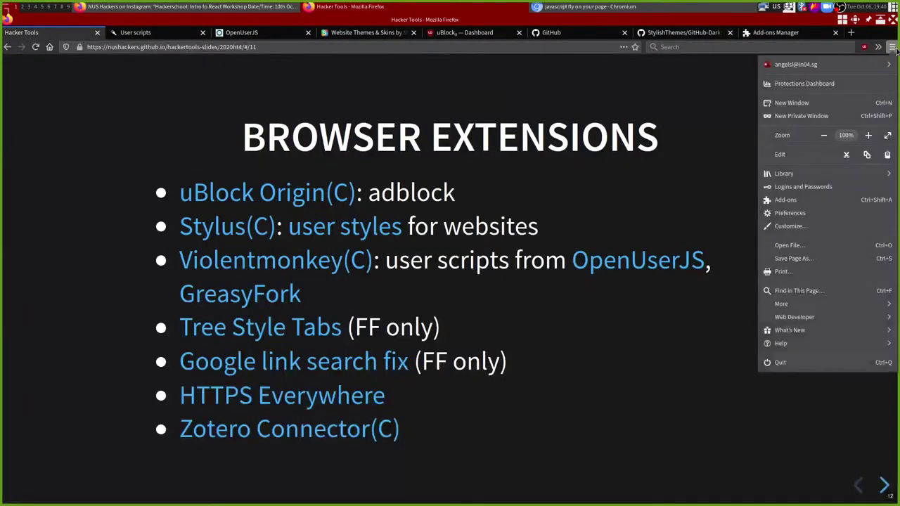
left_click(780, 32)
scroll(489, 286, "down", 10)
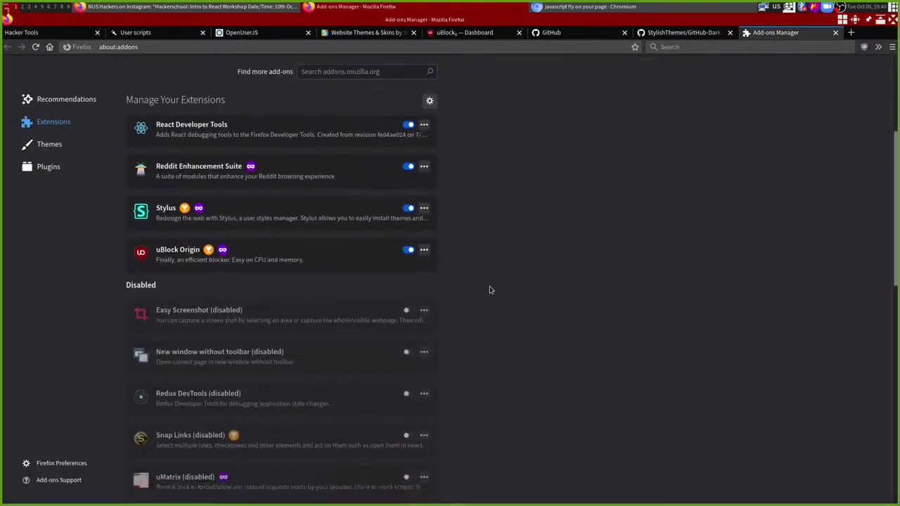
left_click(409, 309)
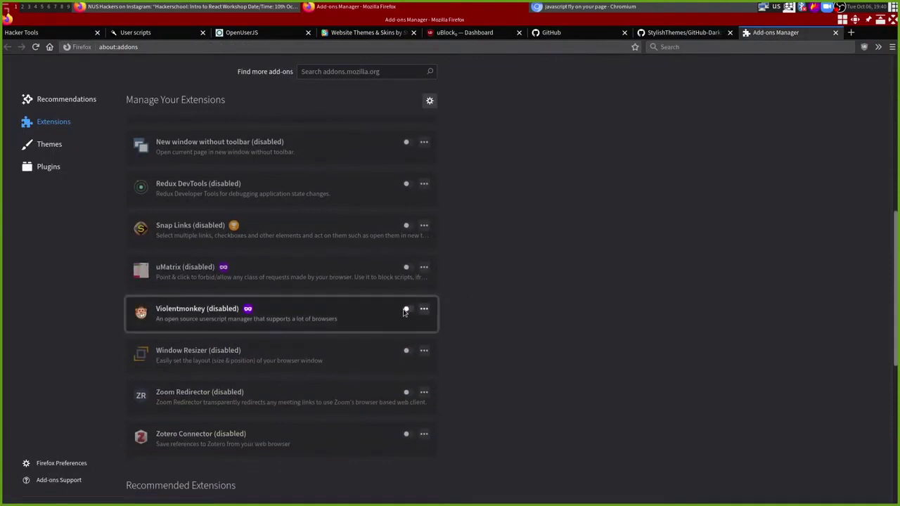
left_click(423, 309)
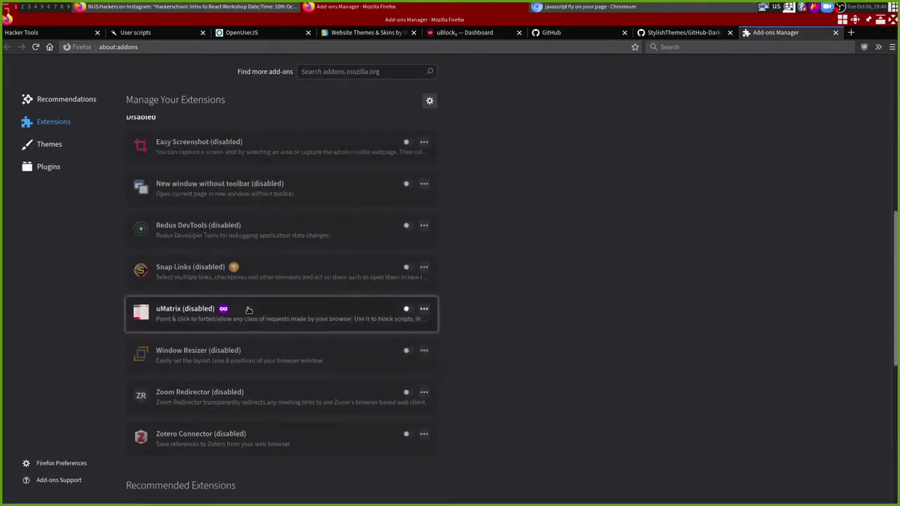
scroll(311, 291, "up", 10)
scroll(278, 317, "down", 10)
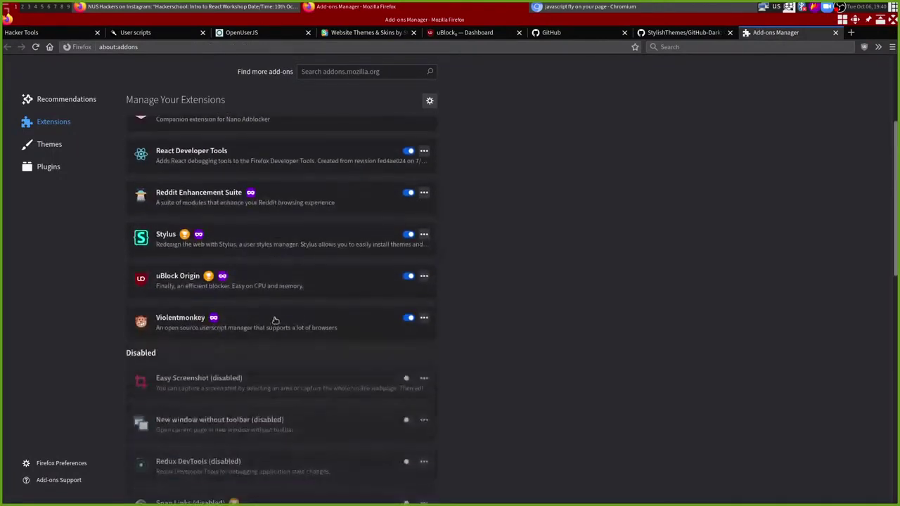
scroll(285, 313, "up", 5)
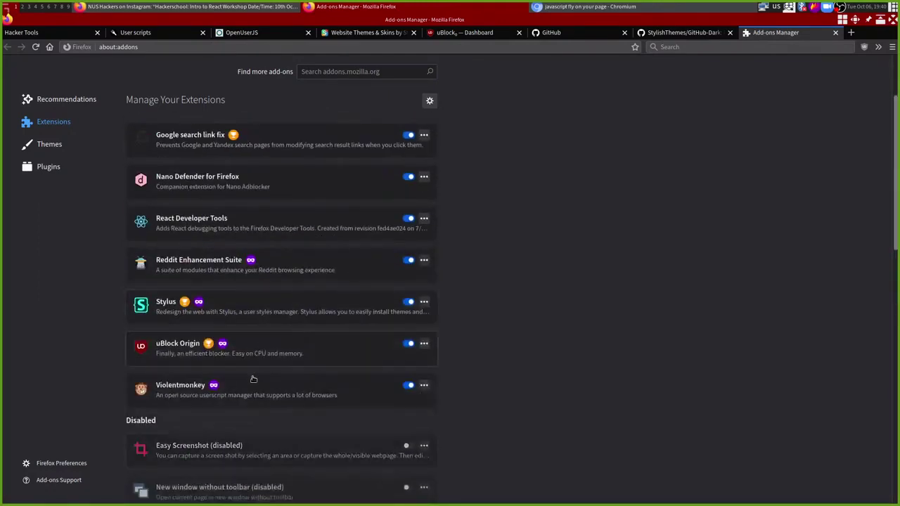
- View Violentmonkey's details page, then replace the add-ons page with a blank new tab
left_click(253, 377)
scroll(325, 275, "down", 1)
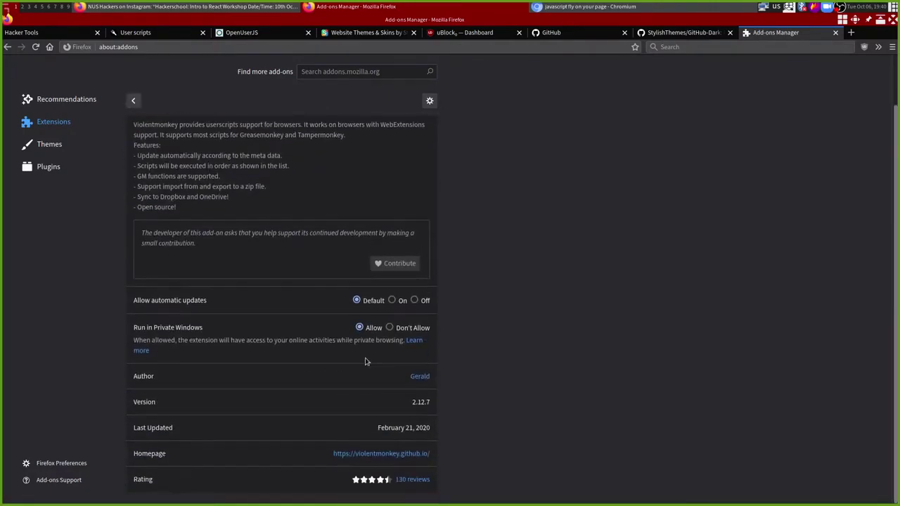
scroll(295, 190, "up", 1)
scroll(347, 204, "down", 1)
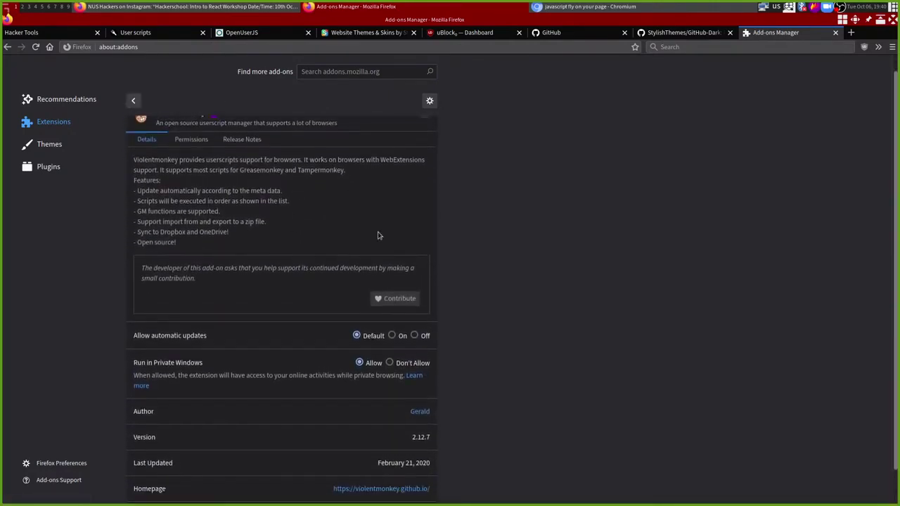
left_click(50, 46)
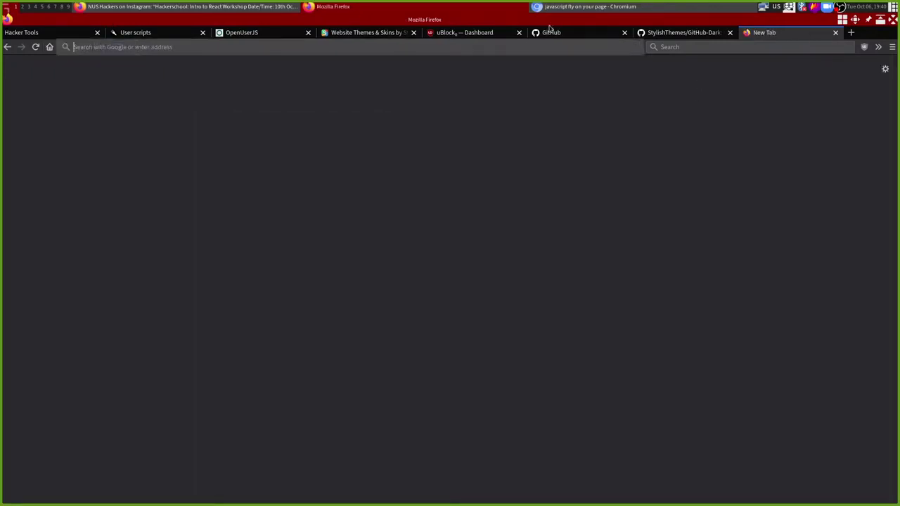
- Open the Violentmonkey dashboard of installed scripts from its toolbar panel, then switch back to the slides
left_click(70, 33)
left_click(804, 37)
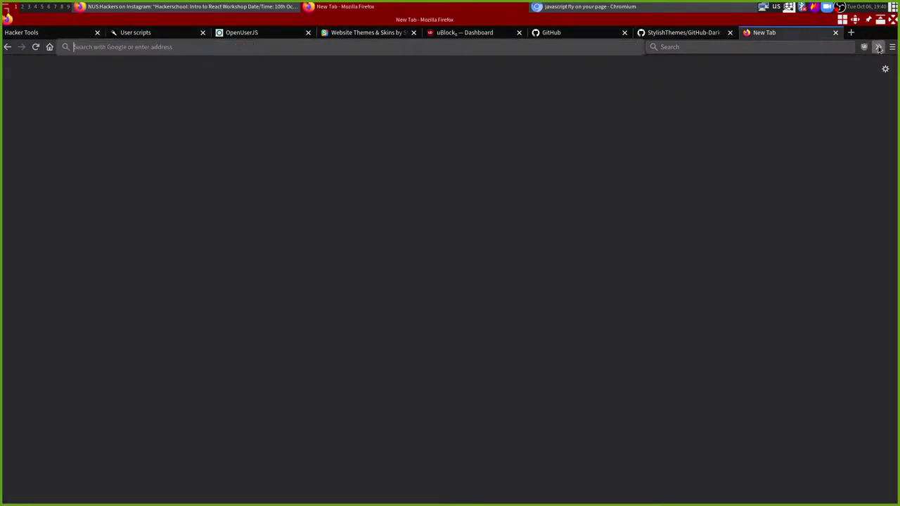
left_click(878, 46)
left_click(762, 65)
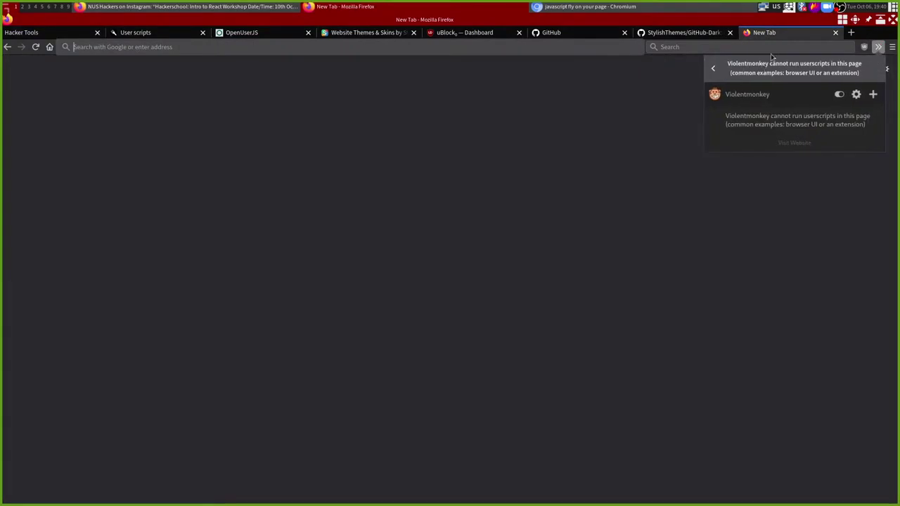
left_click(855, 94)
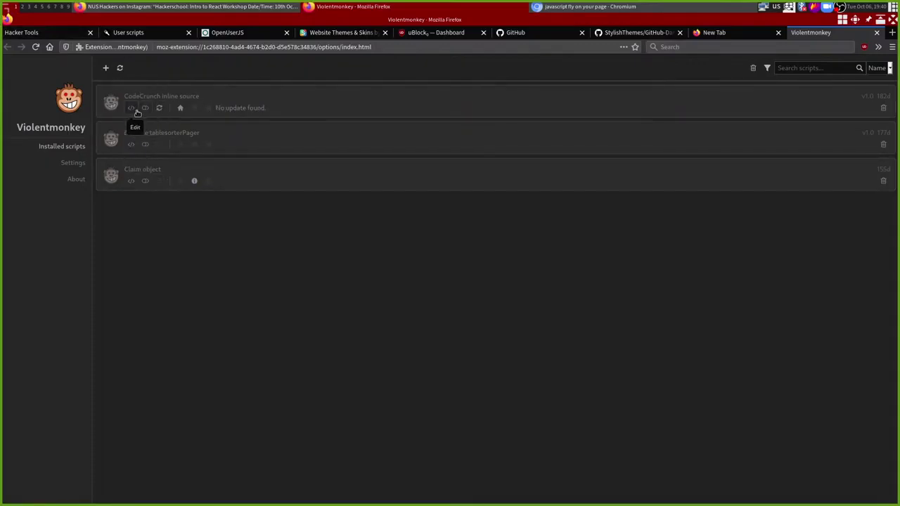
left_click(32, 32)
left_click(202, 192)
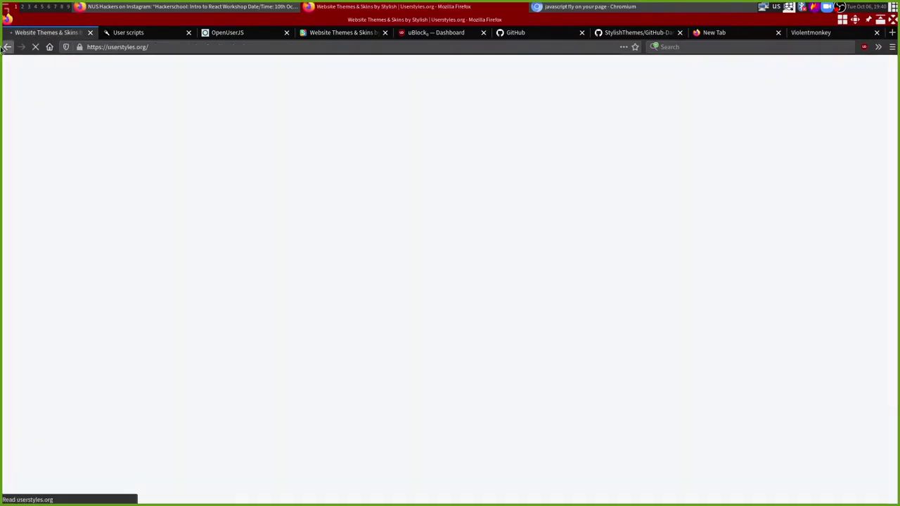
- Advance to the User Scripts slide and open the Adsbypasser link in a background tab
key("alt+Left")
key("Right")
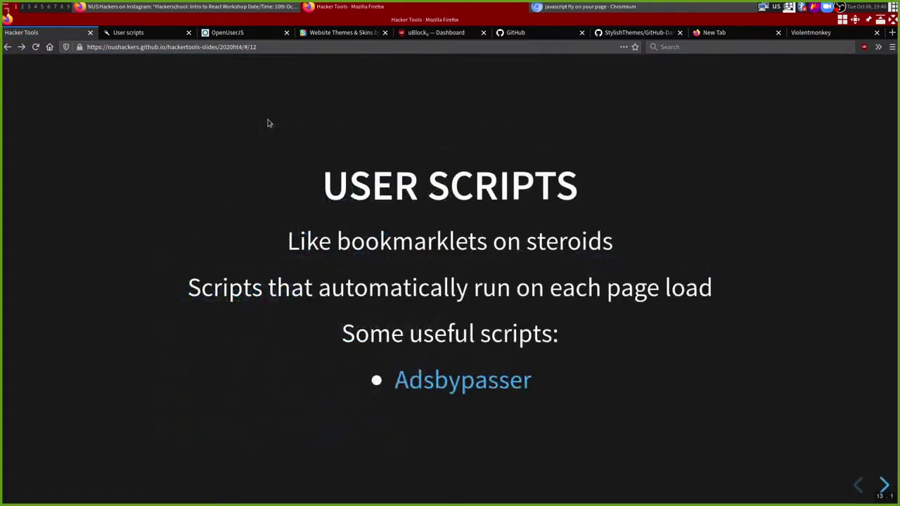
left_click_drag(542, 382, 378, 380)
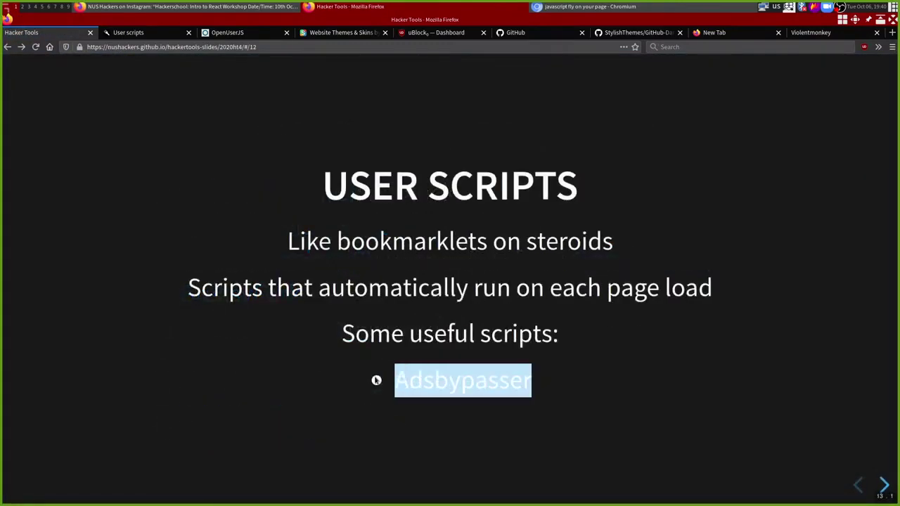
left_click(391, 340)
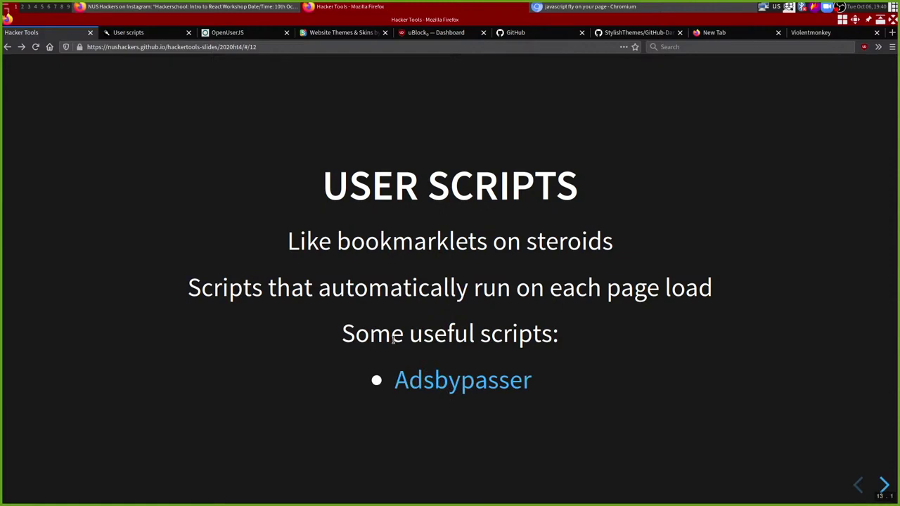
middle_click(450, 385)
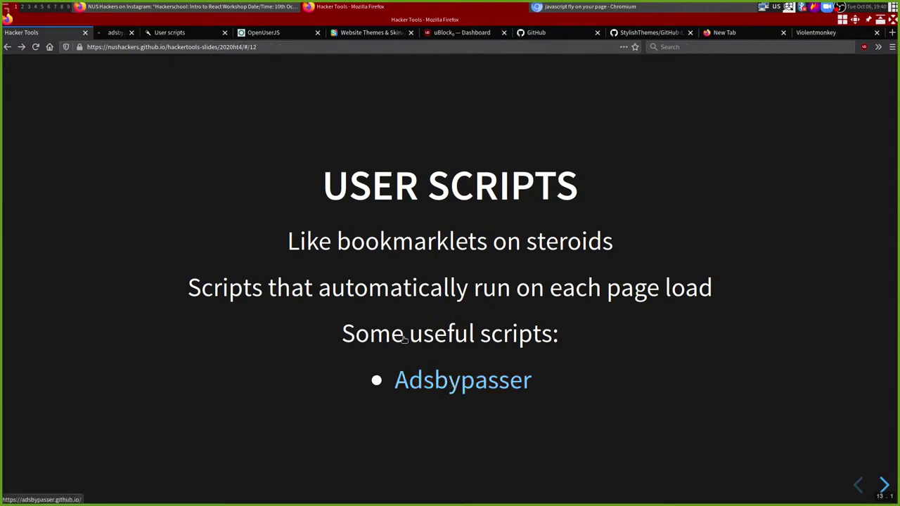
- Review AdsBypasser's features such as skip countdown, then go back to the Browser Extensions slide
left_click(116, 32)
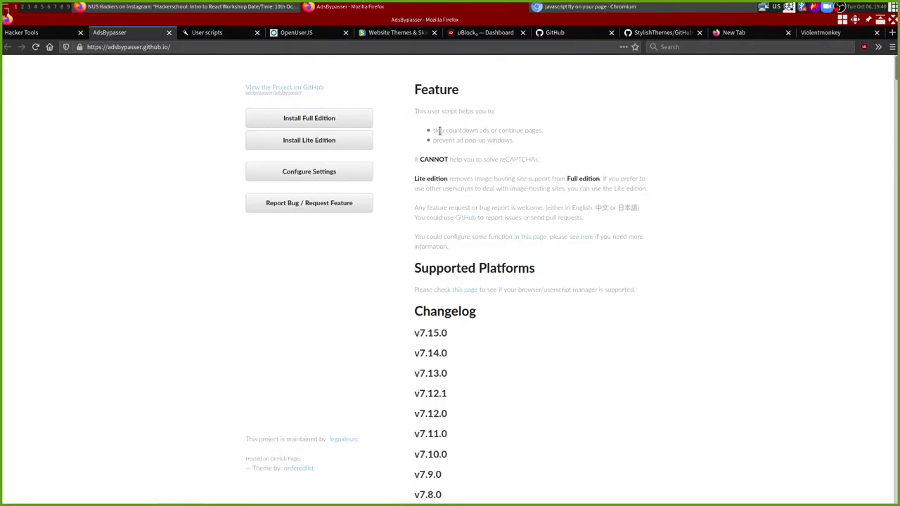
left_click_drag(438, 130, 455, 131)
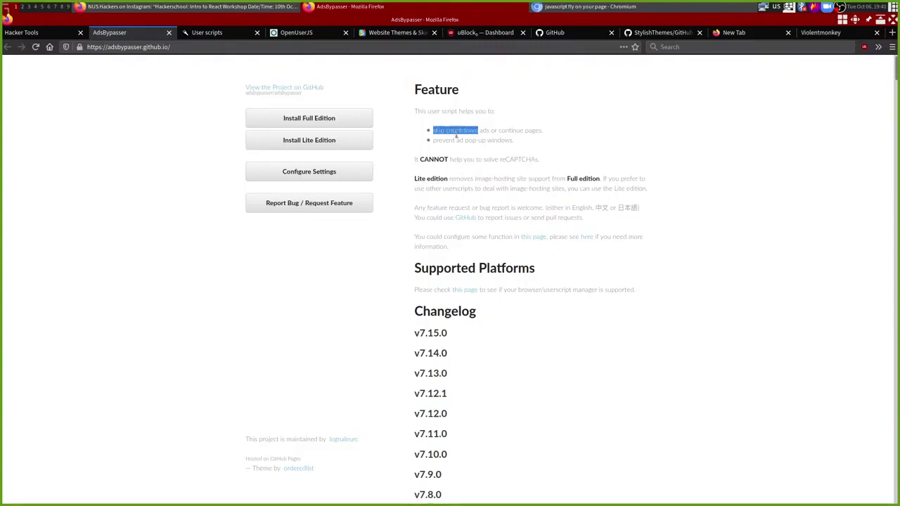
left_click(460, 131)
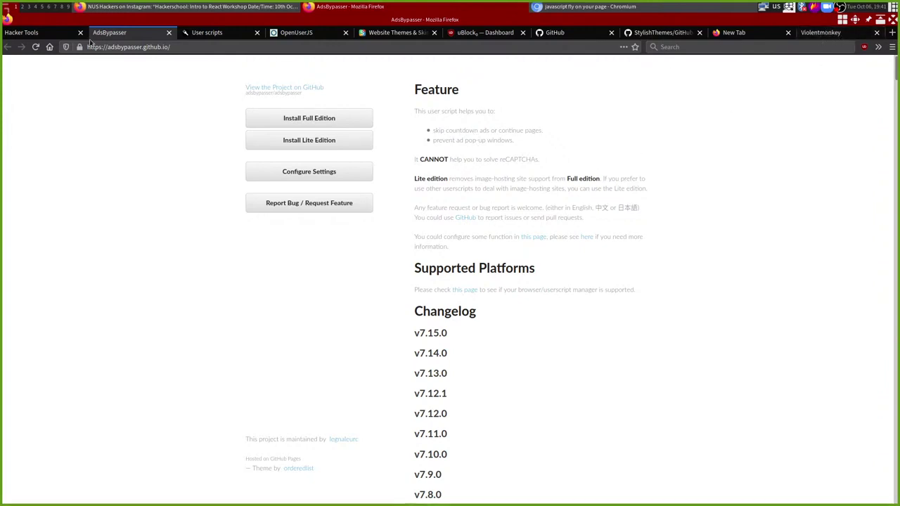
left_click(21, 33)
key("Left")
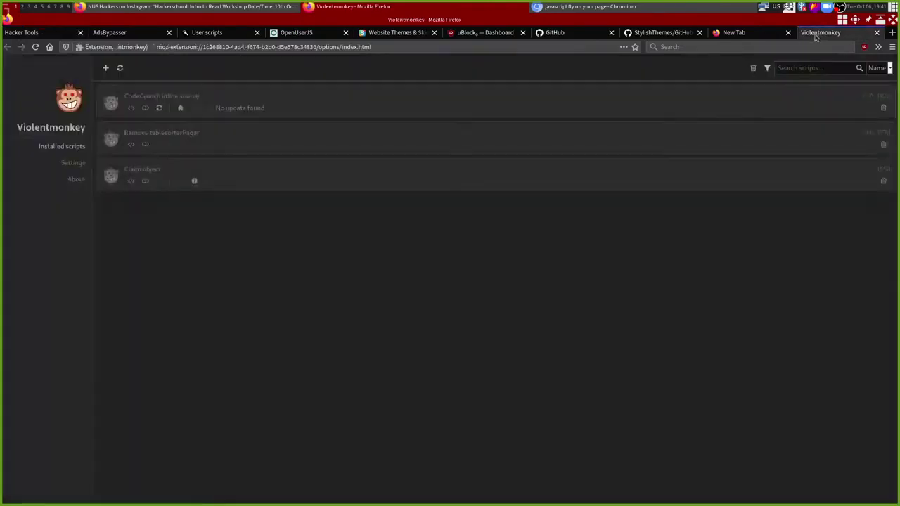
- Enable the CodeCrunch inline source script on the Violentmonkey dashboard and open its code in the editor
left_click(817, 34)
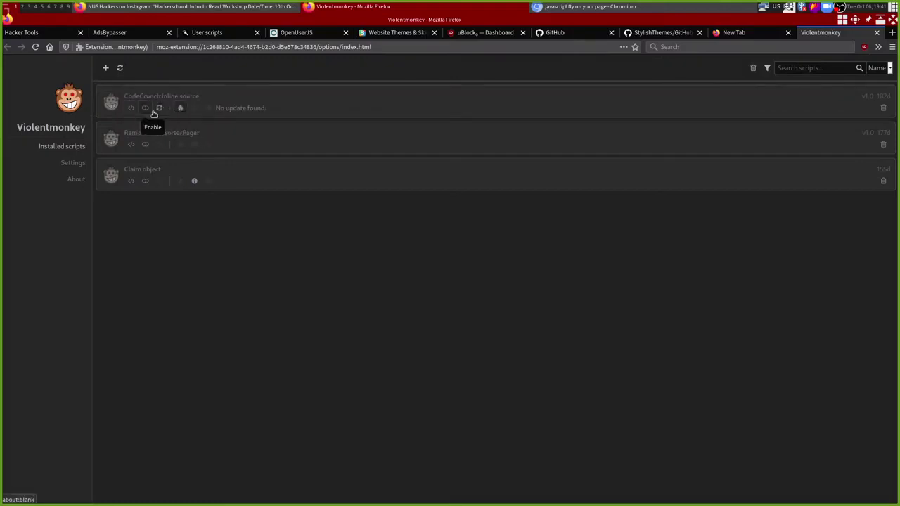
left_click(145, 110)
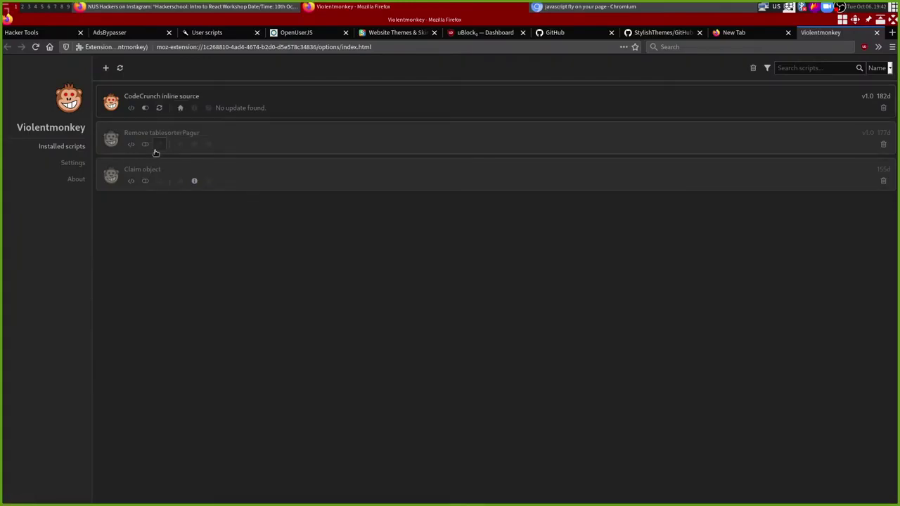
left_click(130, 112)
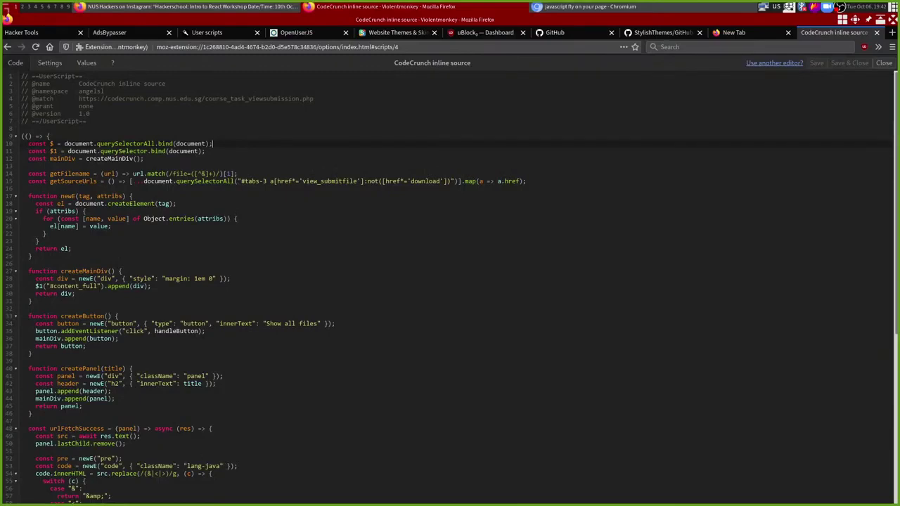
- Read through the CodeCrunch script from the newE function onward without editing
left_click(458, 255)
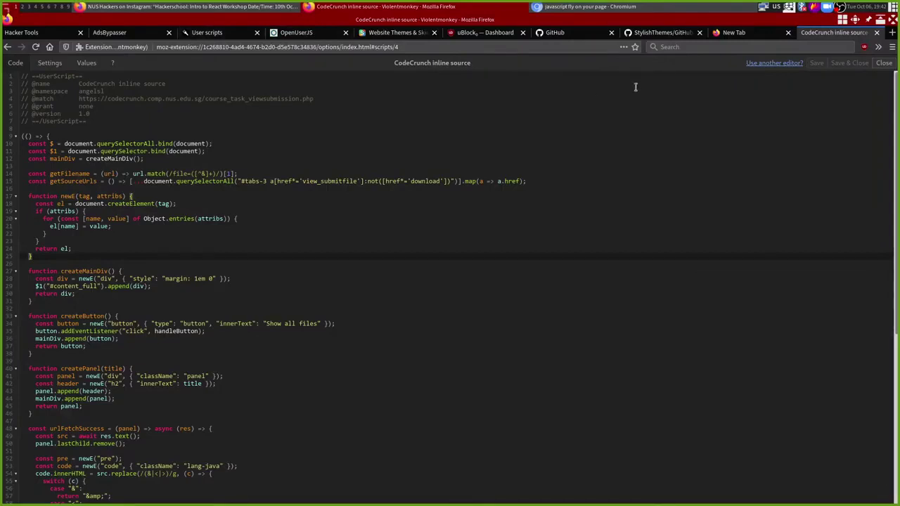
left_click(624, 130)
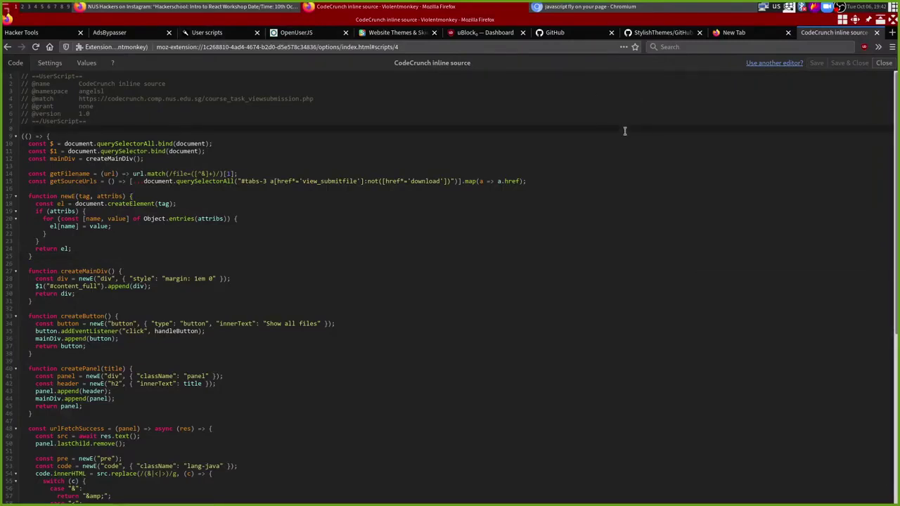
scroll(485, 176, "down", 2)
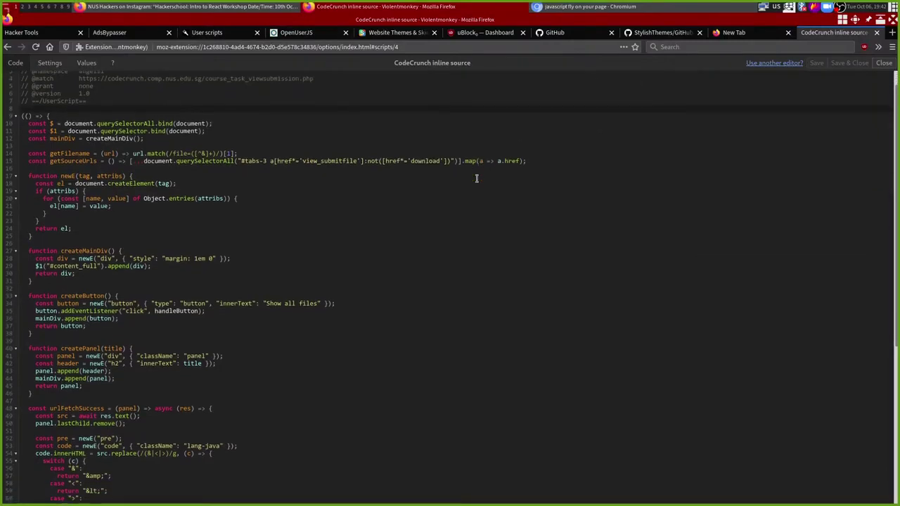
scroll(211, 145, "up", 2)
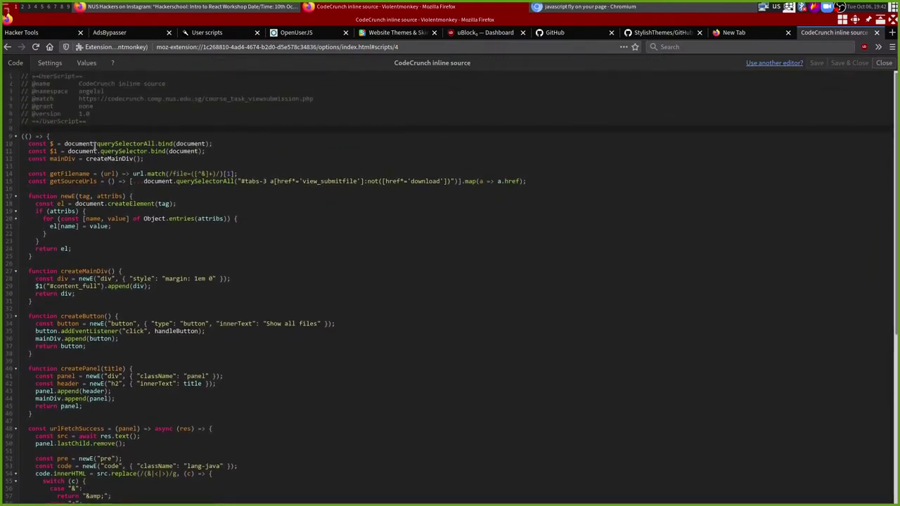
scroll(273, 149, "down", 2)
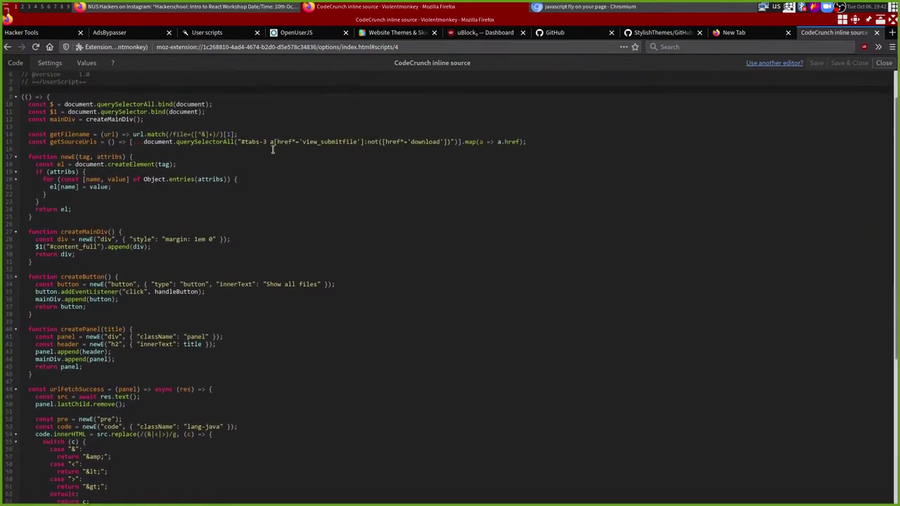
scroll(273, 149, "down", 7)
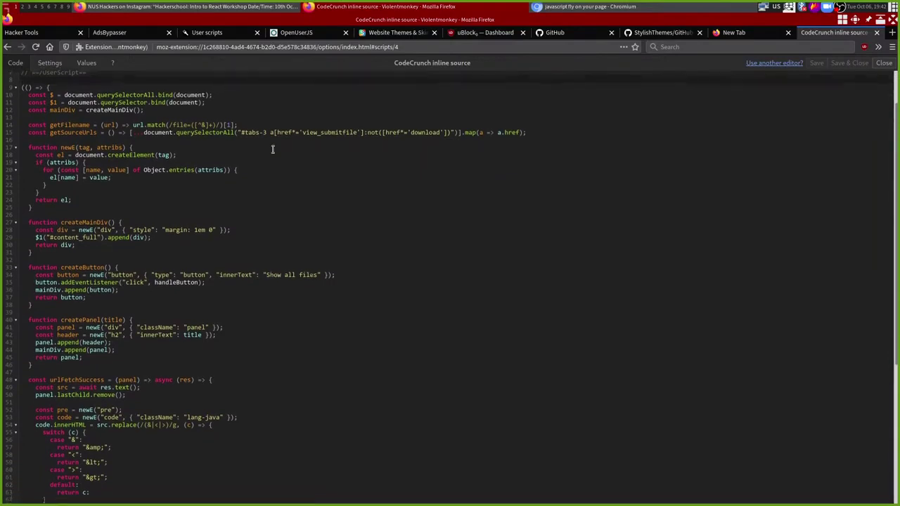
scroll(272, 149, "up", 5)
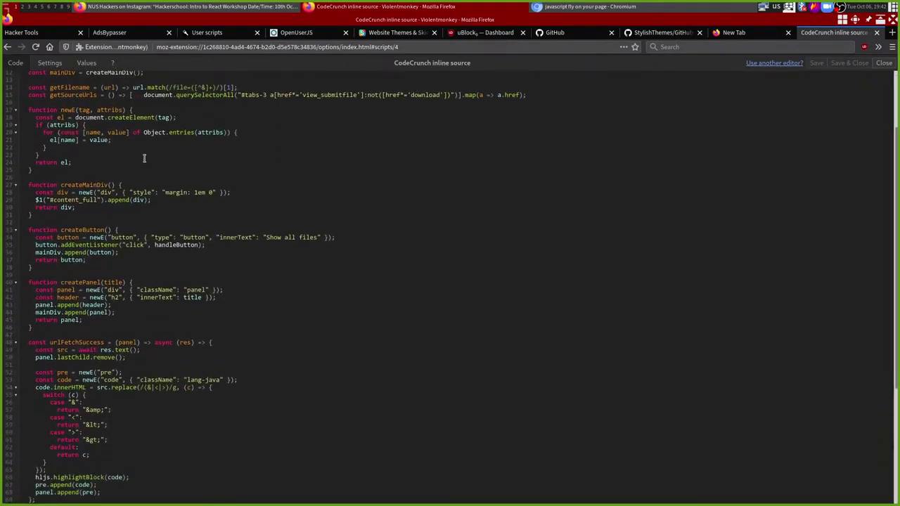
scroll(144, 158, "up", 2)
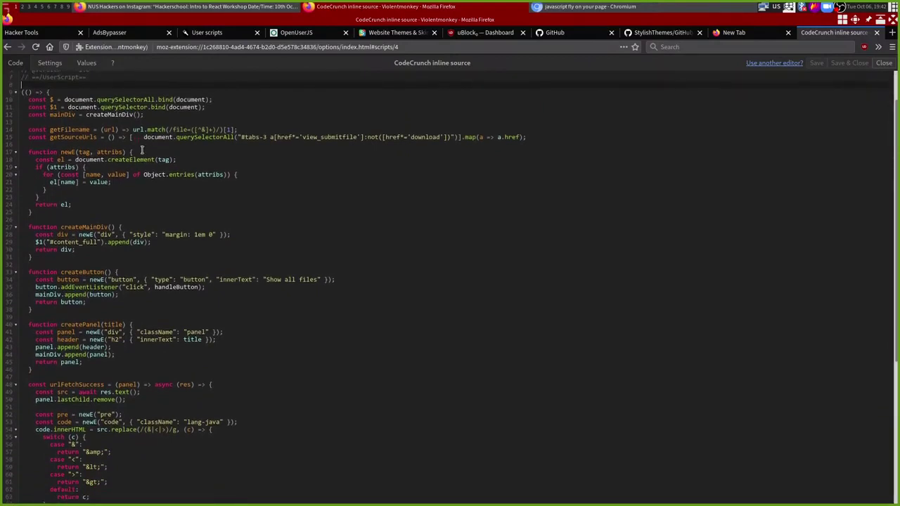
- Review the rest of the script from line 10, then return to the Hacker Tools slides
left_click(88, 100)
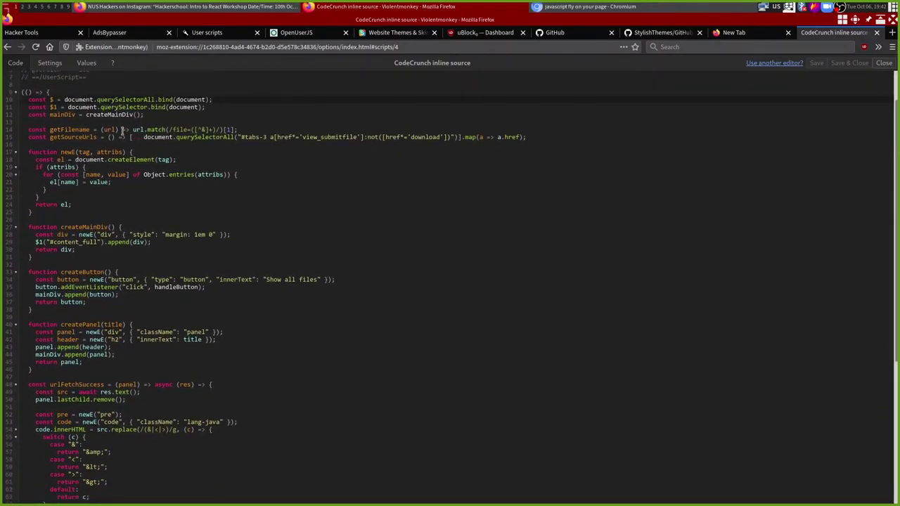
scroll(123, 131, "down", 2)
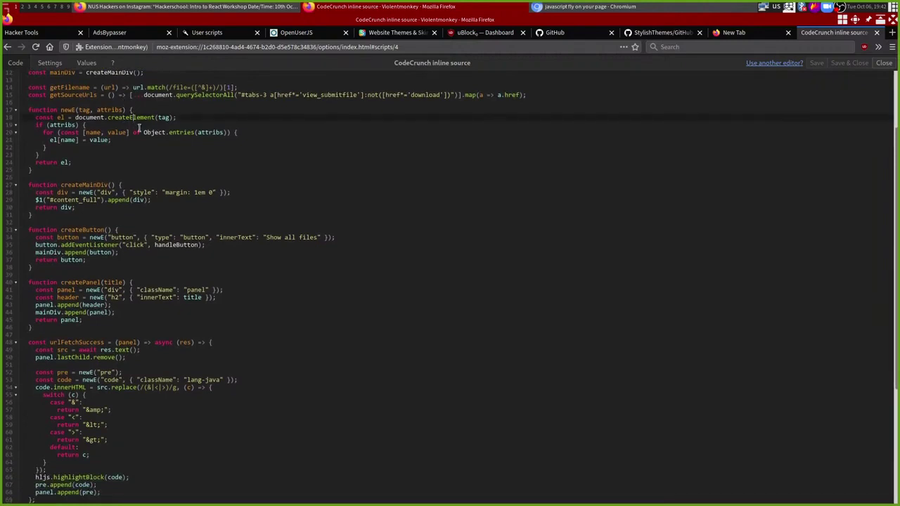
scroll(312, 302, "down", 8)
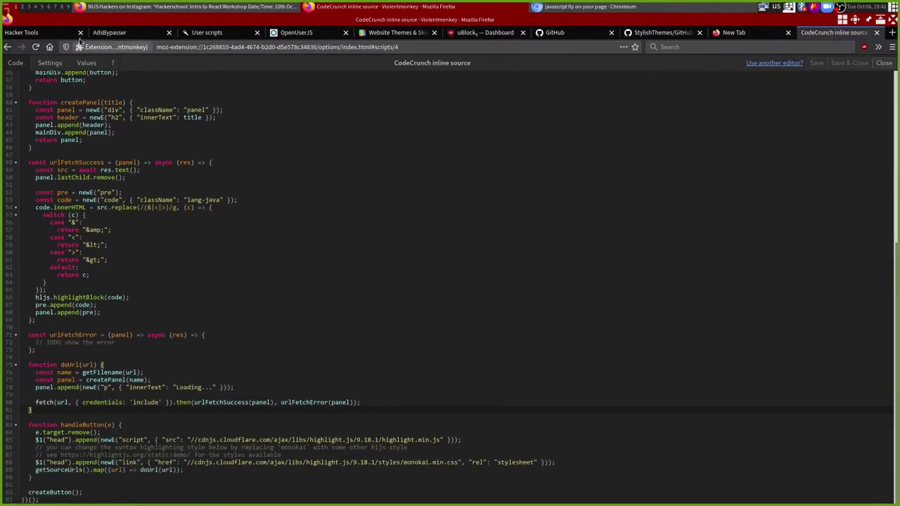
left_click(42, 32)
- Advance to the Automation with User Scripts slide and highlight its example userscript code
key("space")
key("space")
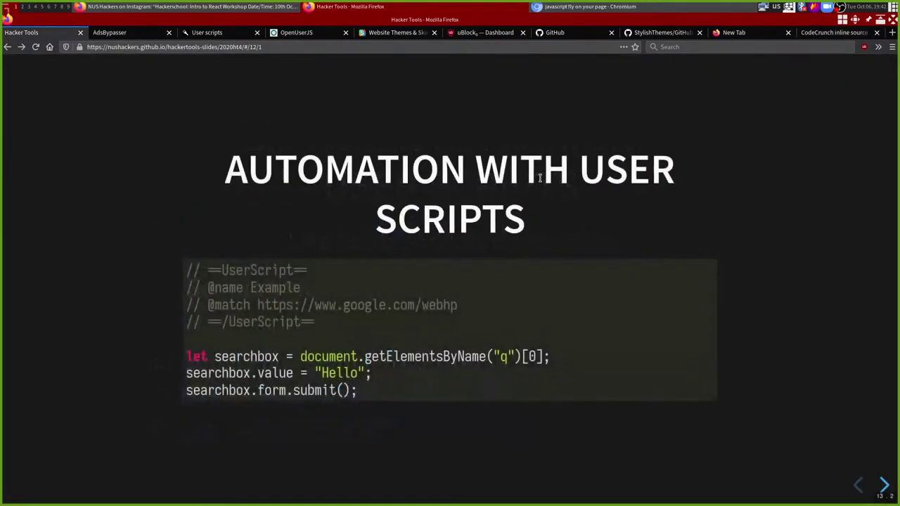
left_click_drag(358, 391, 187, 269)
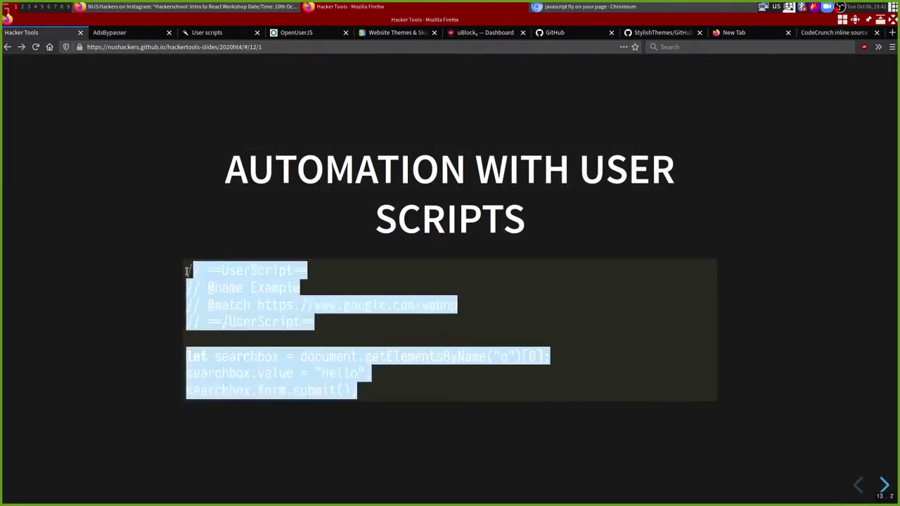
left_click(479, 230)
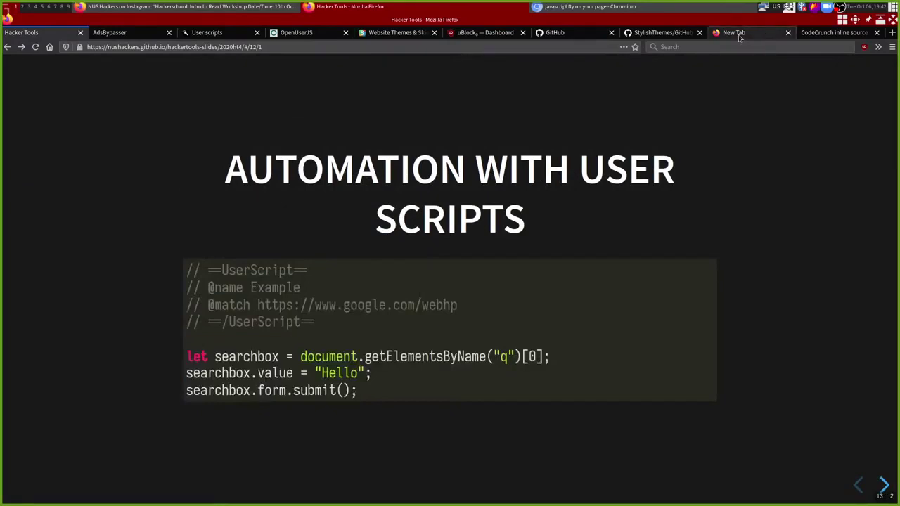
- Close the Greasy Fork and OpenUserJS pages and the CodeCrunch script editor
left_click(207, 32)
key("ctrl+w")
key("ctrl+w")
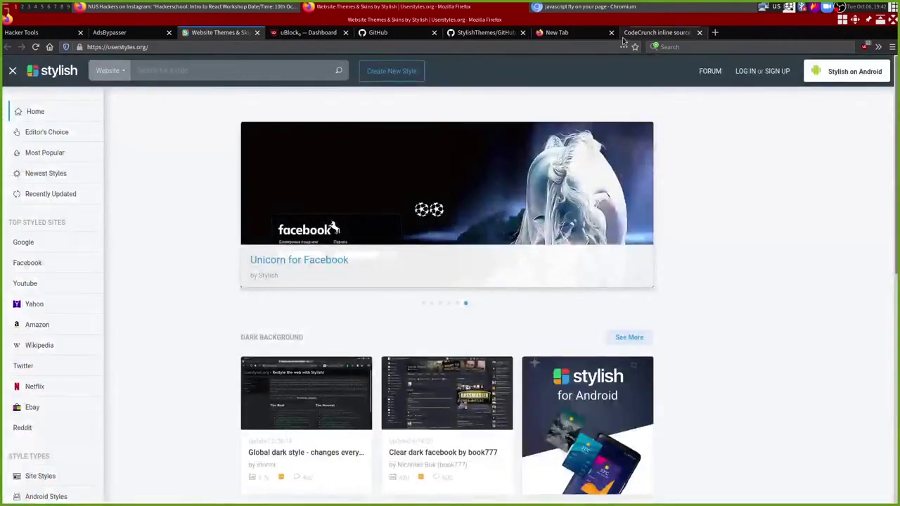
left_click(627, 33)
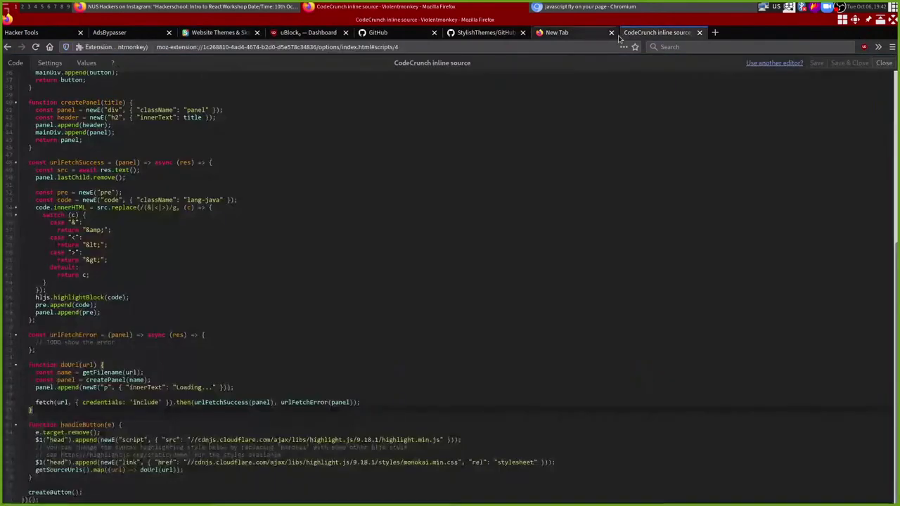
left_click(882, 63)
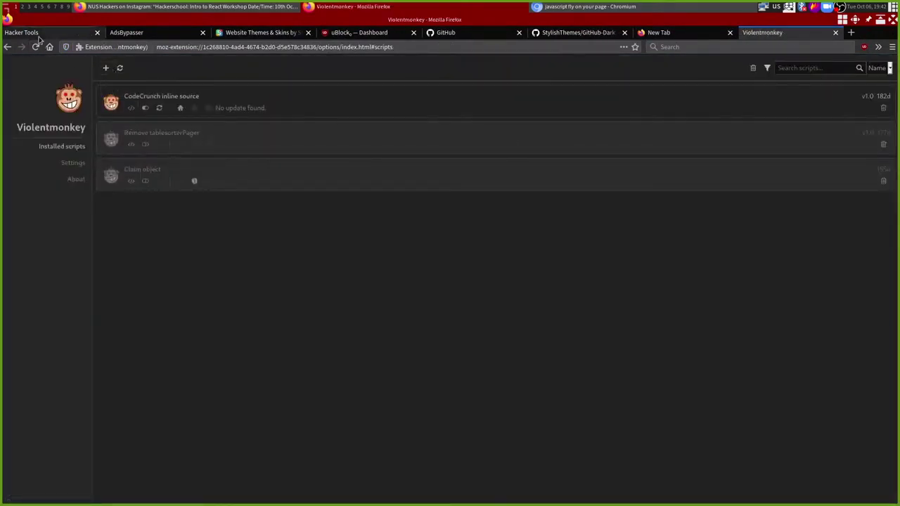
- On the Violentmonkey dashboard, close the empty New Tab and show the add-script options
left_click(35, 32)
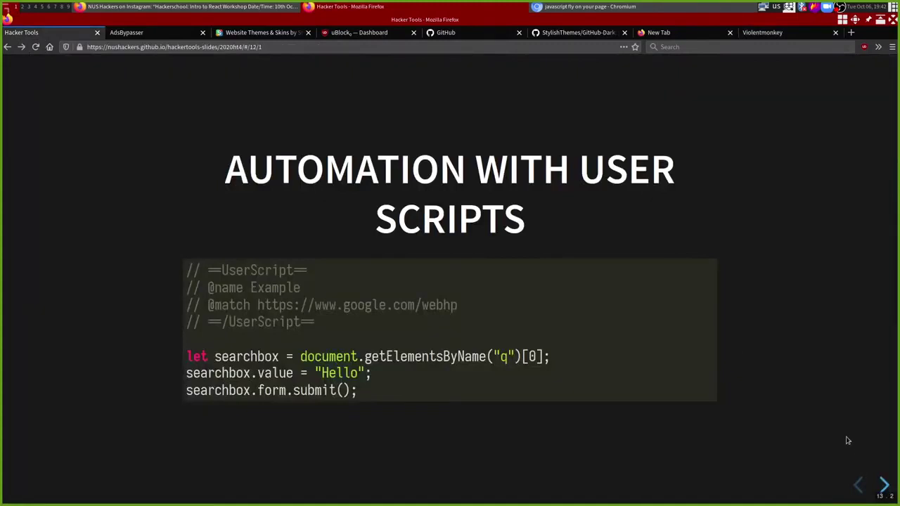
left_click(756, 33)
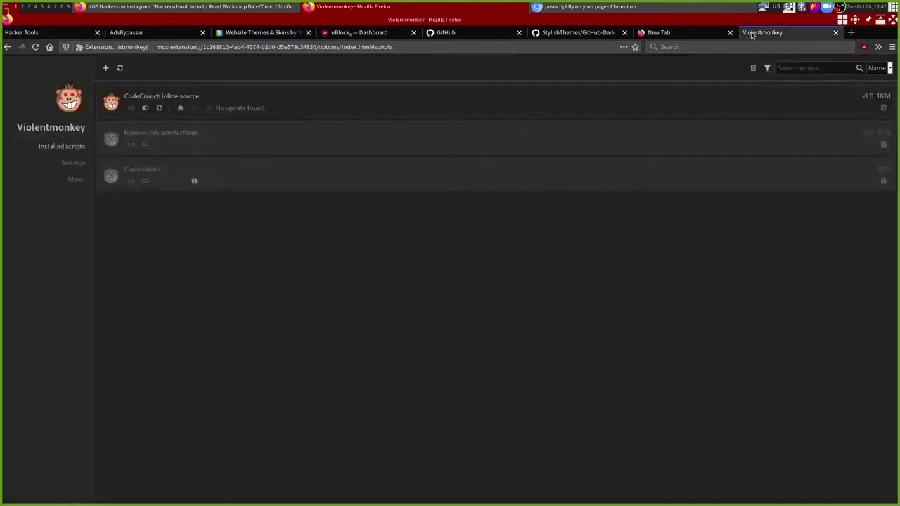
middle_click(679, 32)
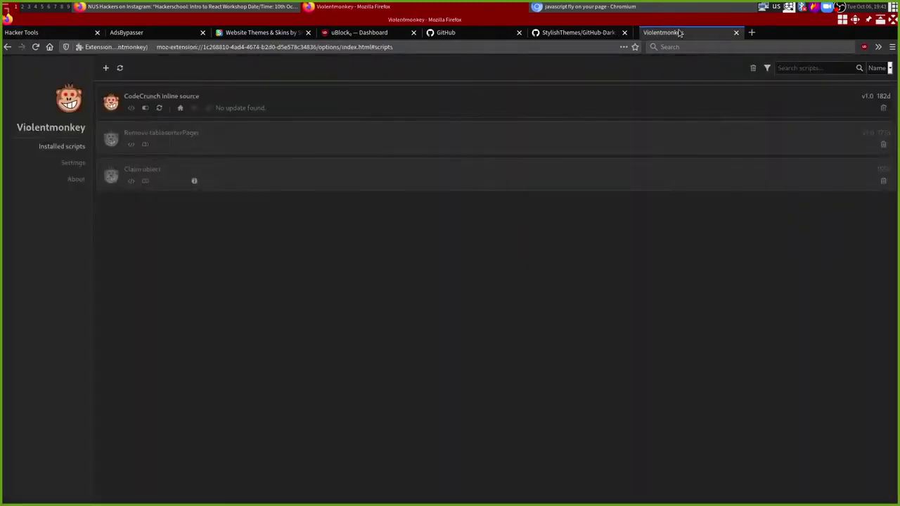
left_click(105, 70)
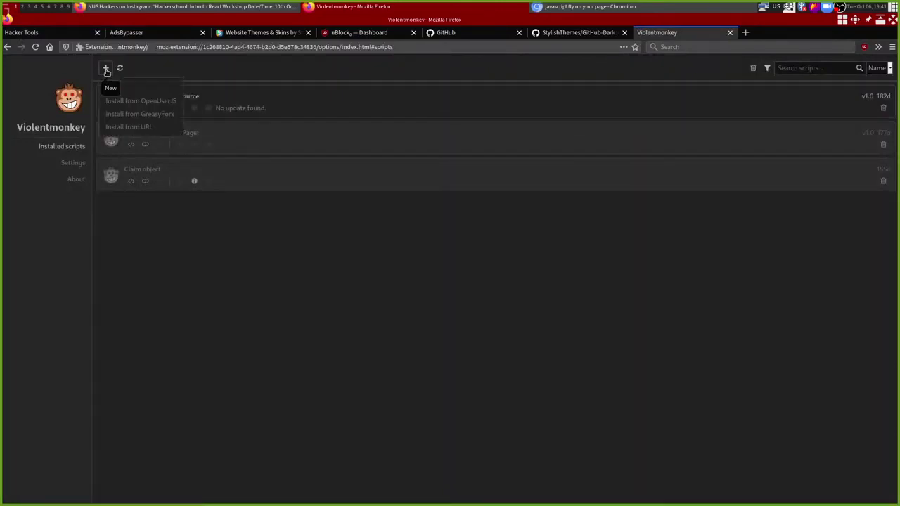
- Create a new userscript by replacing the template with the Google 'Hello' script, and save it
left_click(125, 89)
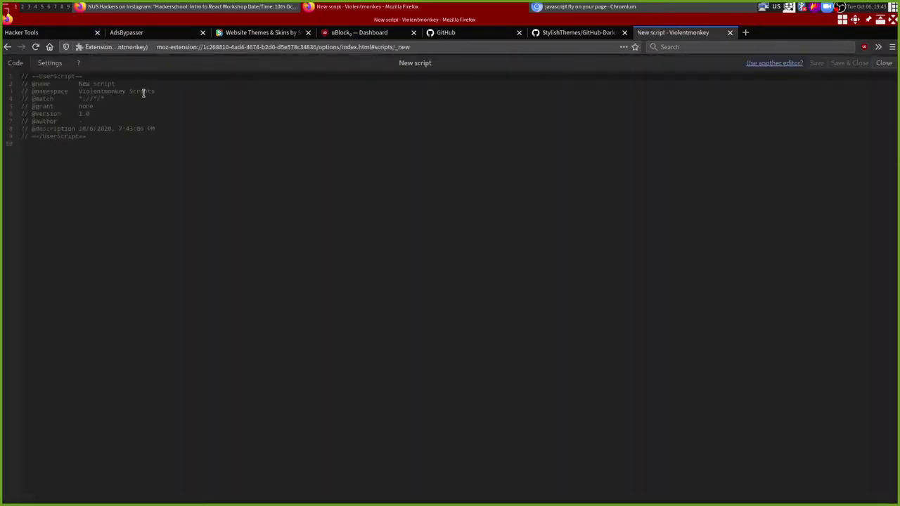
key("ctrl+a")
type("// ==UserScript== // @name Example // @match https://www.google.com/webhp // ==/UserScript==  var searchbox = document.getElementsByName(\"q\")[0]; searchbox.value = \"Hello\"; searchbox.form.submit();")
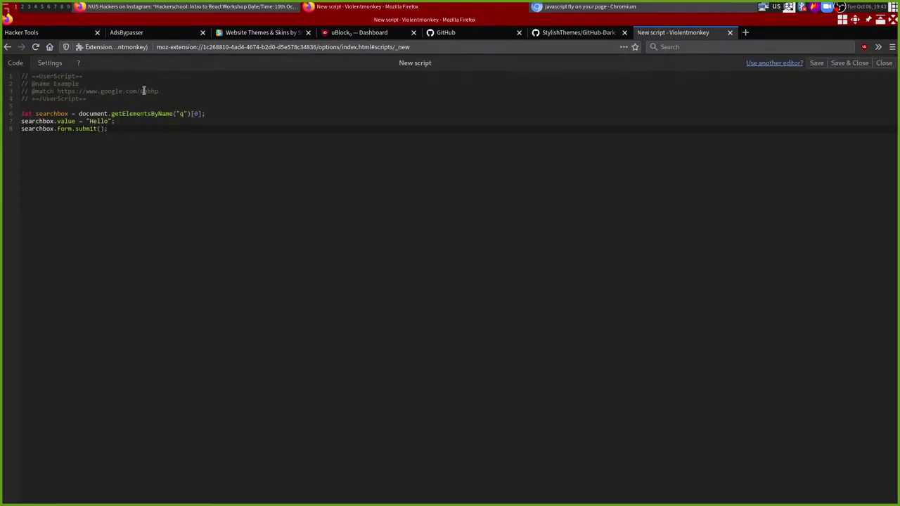
left_click_drag(158, 91, 77, 91)
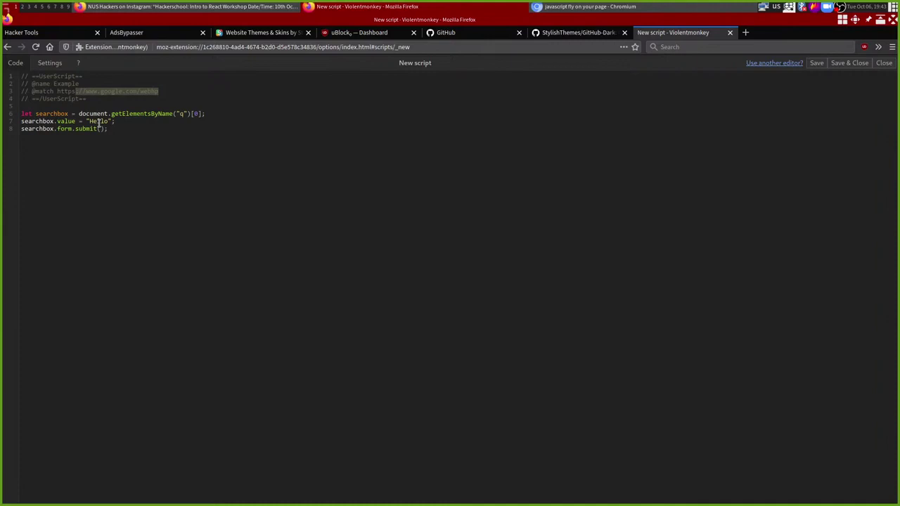
left_click(154, 115)
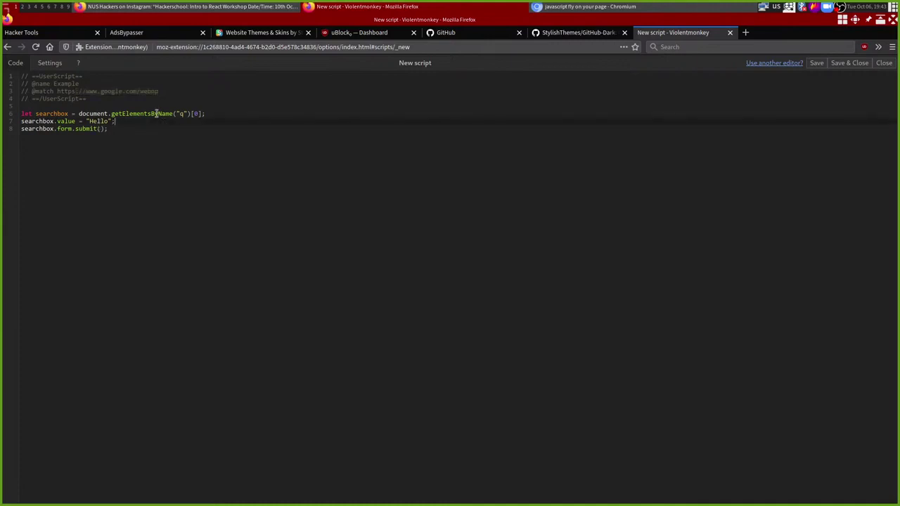
left_click(814, 64)
left_click_drag(159, 91, 63, 91)
key("ctrl+c")
key("ctrl+t")
key("ctrl+v")
key("Return")
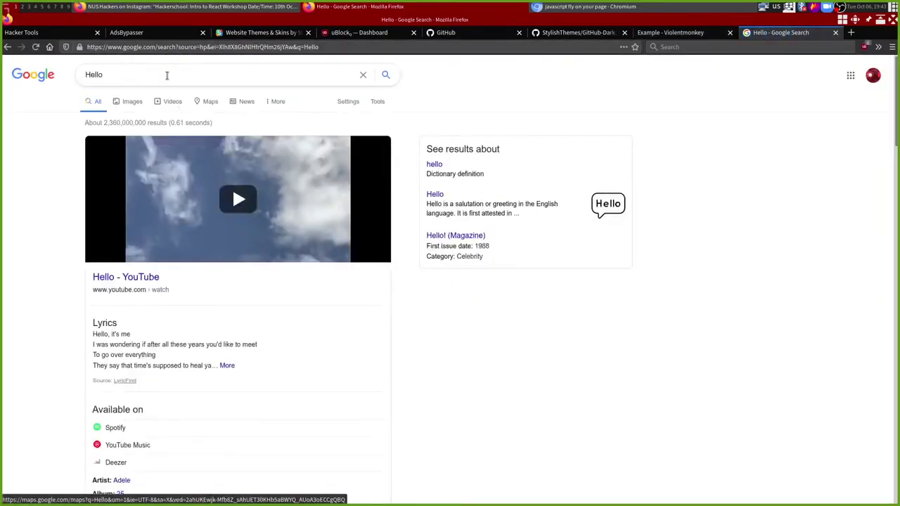
- Go back to Google's homepage, then point out the Example script lines that set Hello and submit
key("alt+Left")
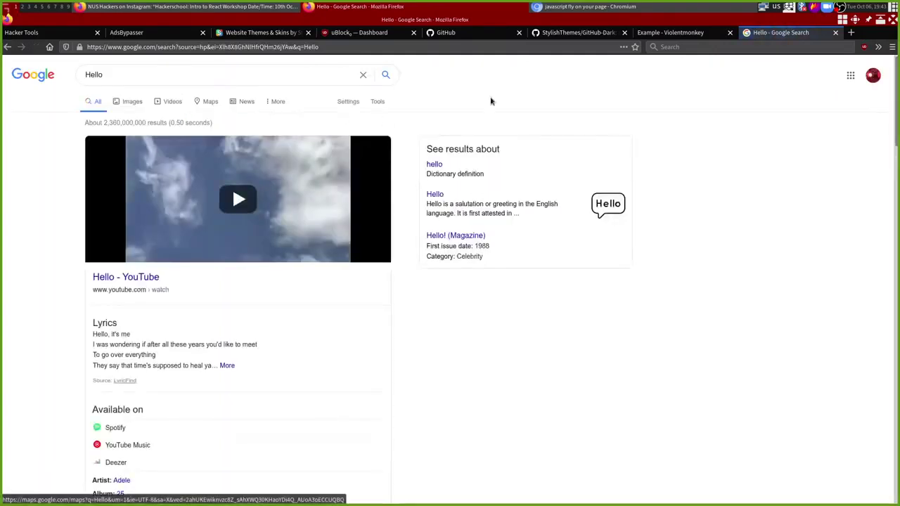
left_click(668, 35)
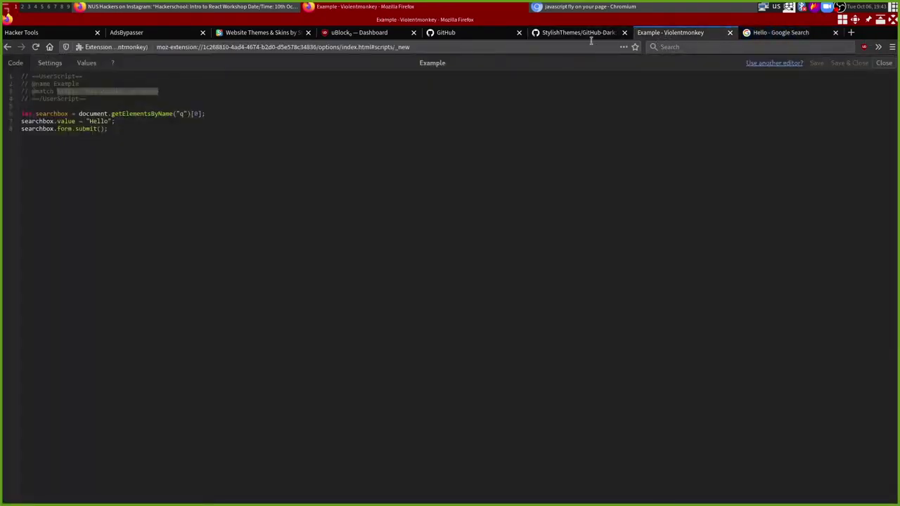
left_click(210, 122)
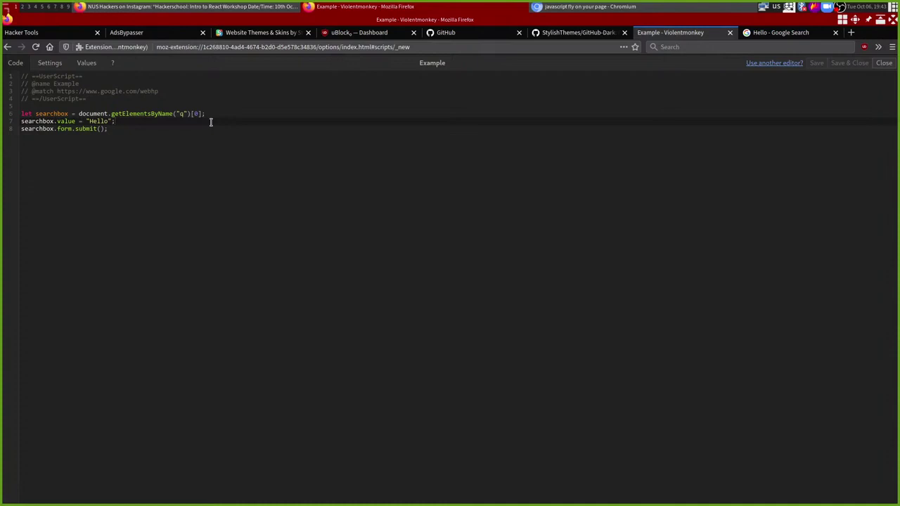
left_click(136, 133)
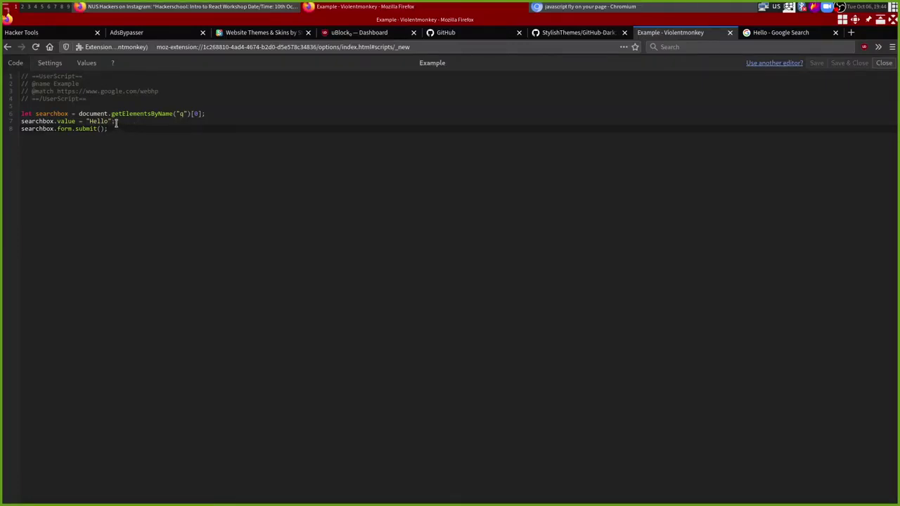
- Highlight the Example script's code, then the whole script, to explain it
left_click_drag(109, 128, 4, 63)
left_click(165, 125)
left_click_drag(164, 129, 6, 56)
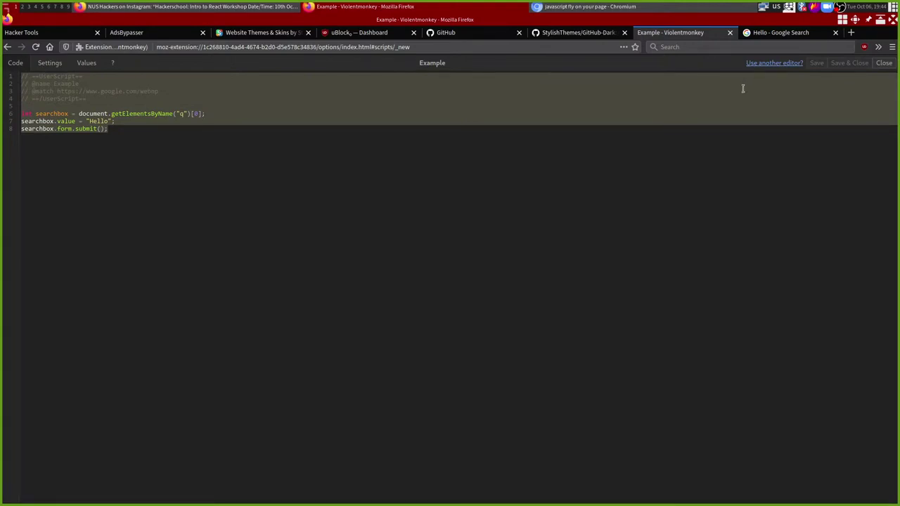
key("Right")
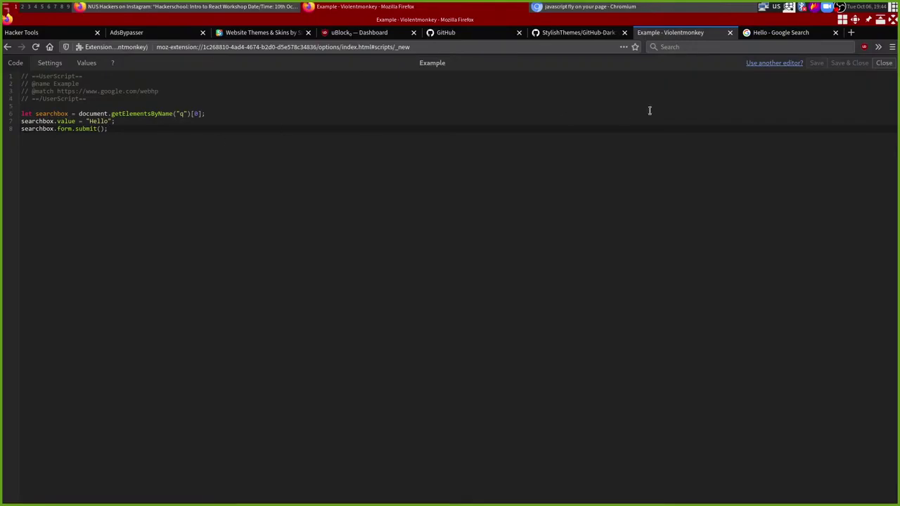
- Return to the Hacker Tools slides and step back to the Browser Extensions slide
key("alt+1")
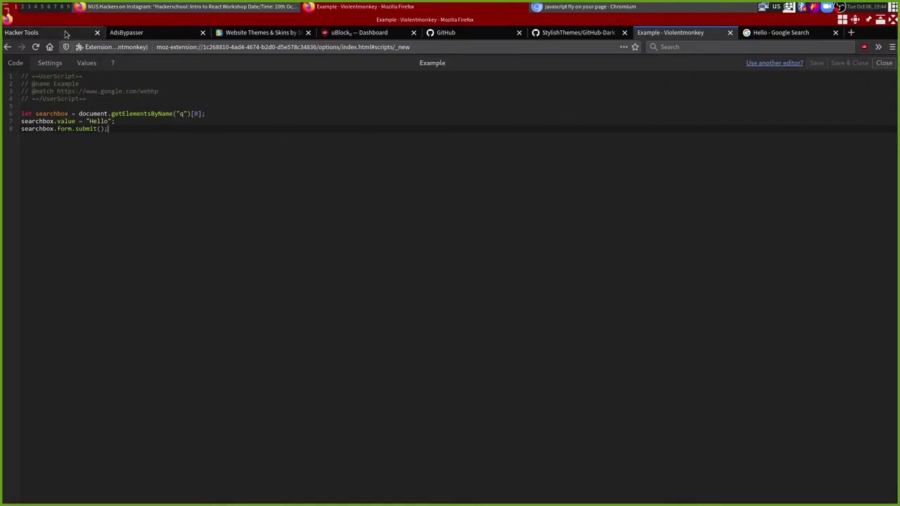
key("Up")
key("Left")
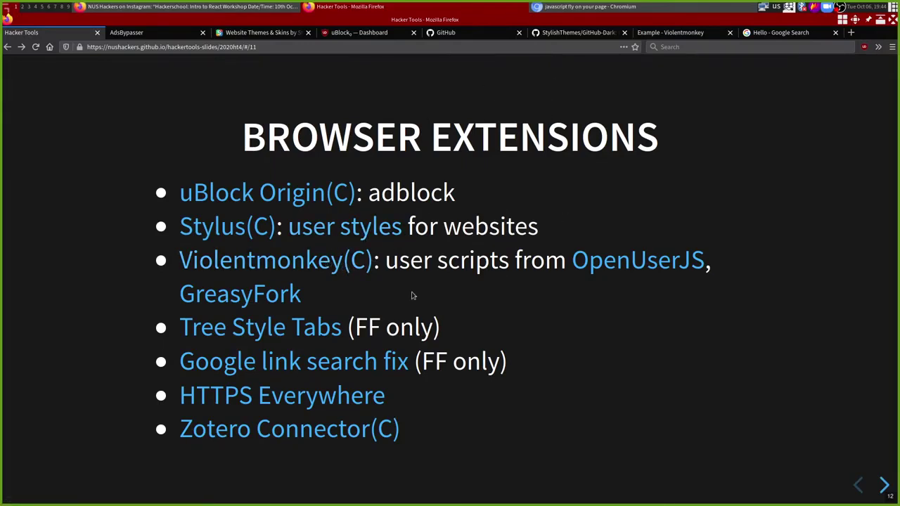
- Open the Tree Style Tabs link in a new tab and browse its add-on page
middle_click(324, 327)
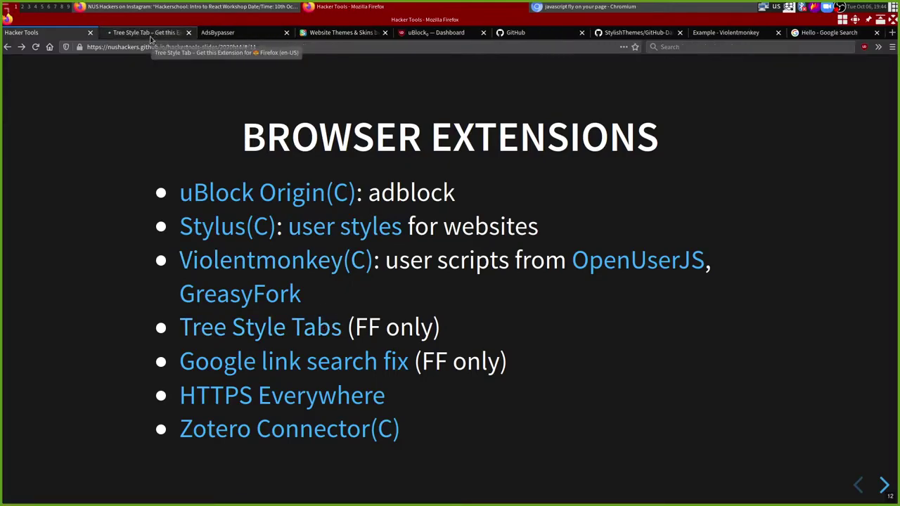
left_click(150, 35)
scroll(245, 186, "down", 3)
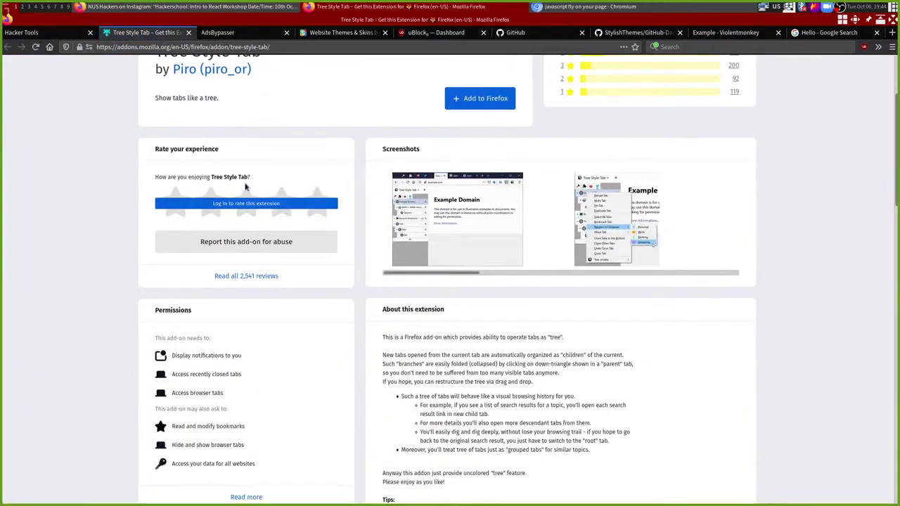
scroll(245, 186, "up", 1)
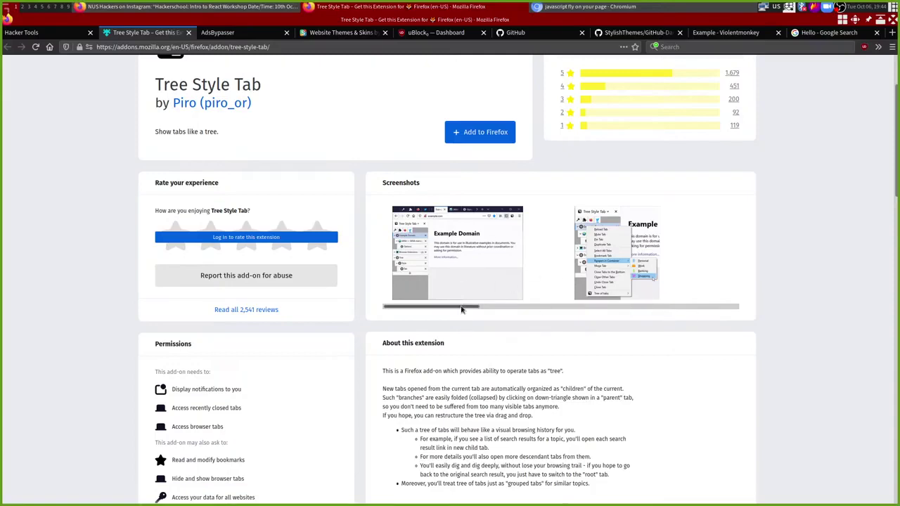
left_click_drag(458, 305, 406, 310)
scroll(475, 303, "up", 3)
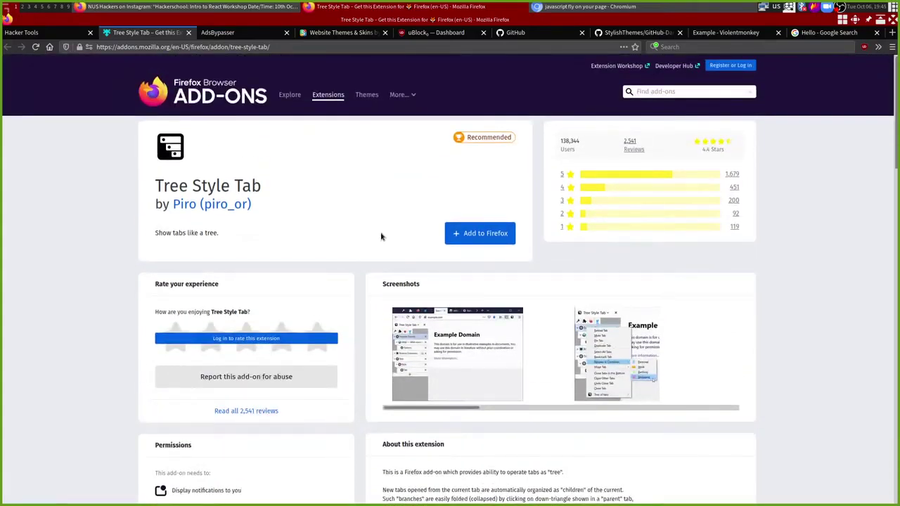
scroll(381, 236, "down", 2)
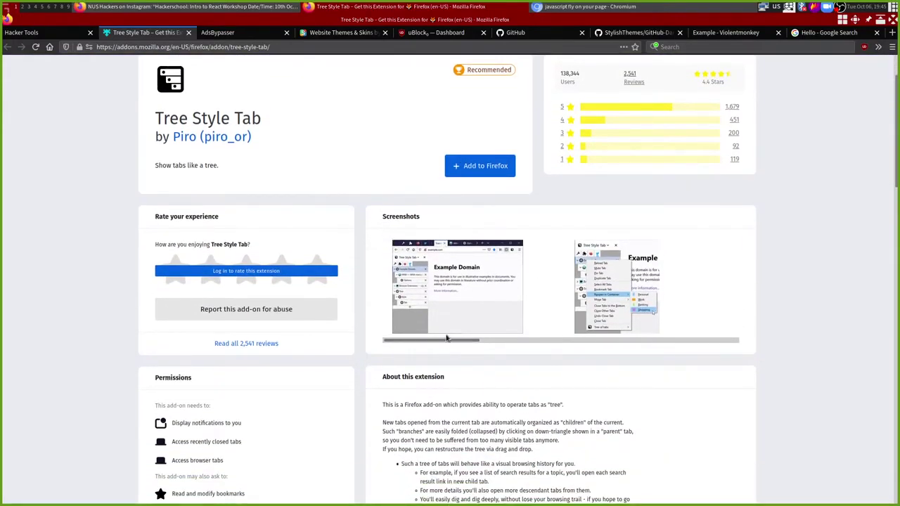
- View the first Tree Style Tab screenshot enlarged, then go back to the Browser Extensions slide
left_click(446, 335)
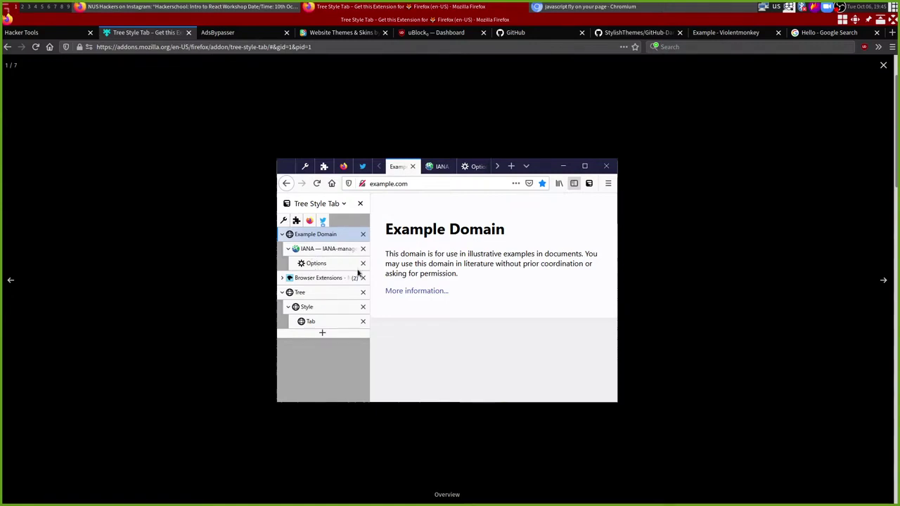
left_click(247, 281)
scroll(437, 170, "down", 3)
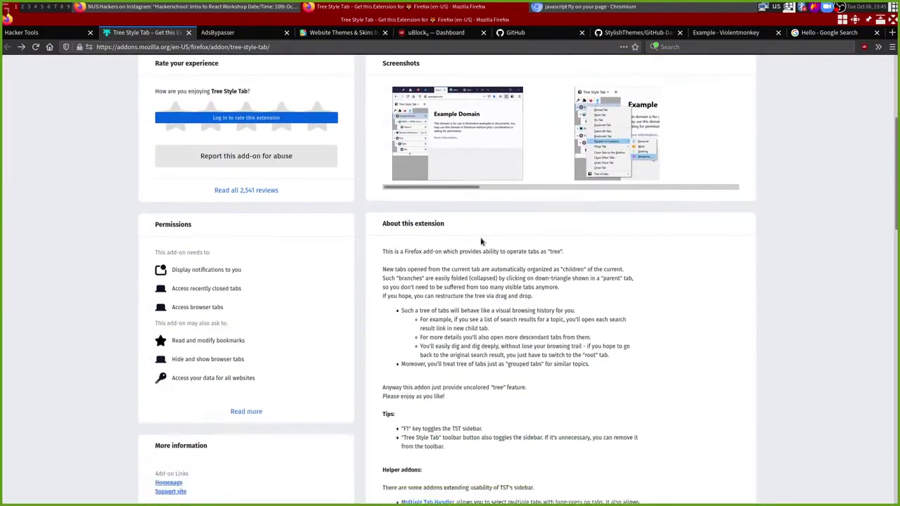
scroll(438, 171, "right", 3)
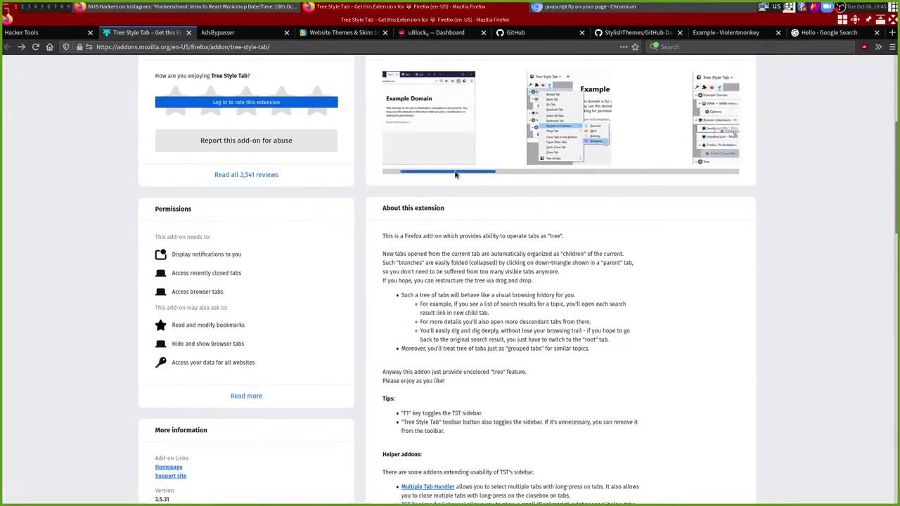
scroll(501, 218, "up", 3)
left_click_drag(466, 274, 544, 272)
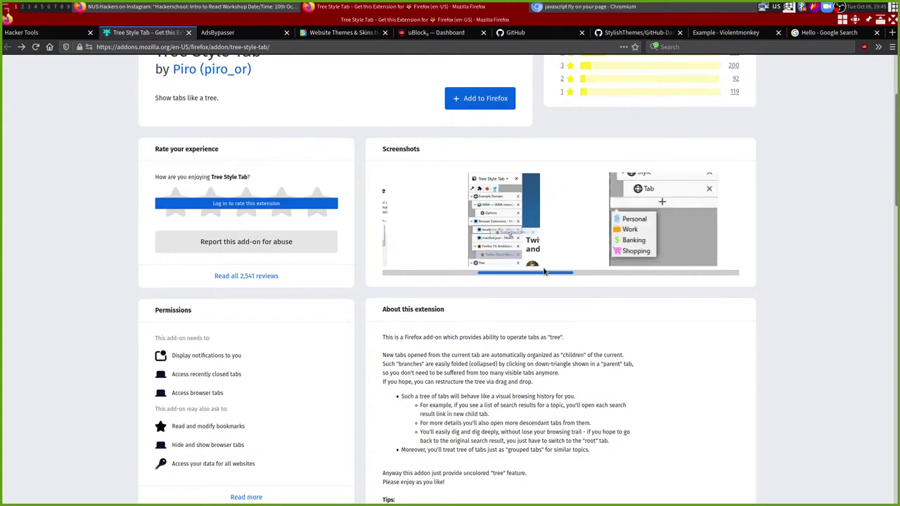
left_click_drag(543, 272, 528, 271)
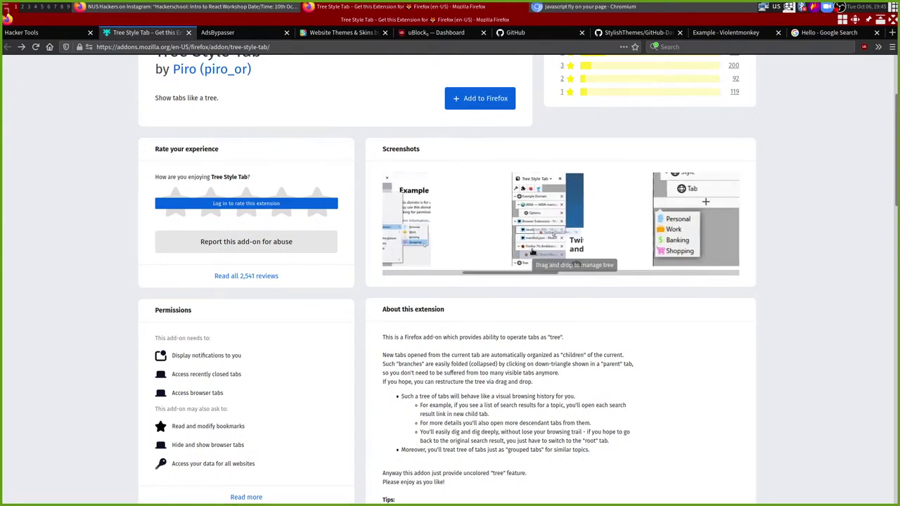
left_click_drag(551, 272, 480, 276)
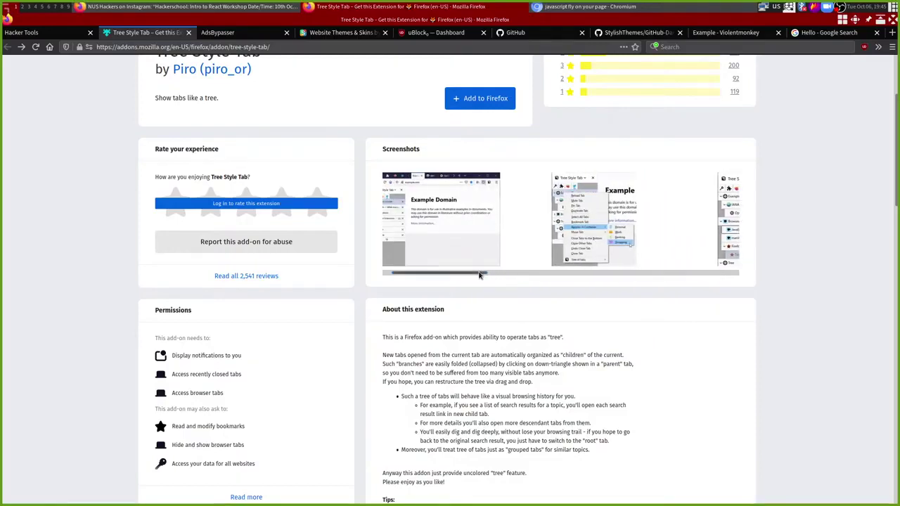
left_click(61, 37)
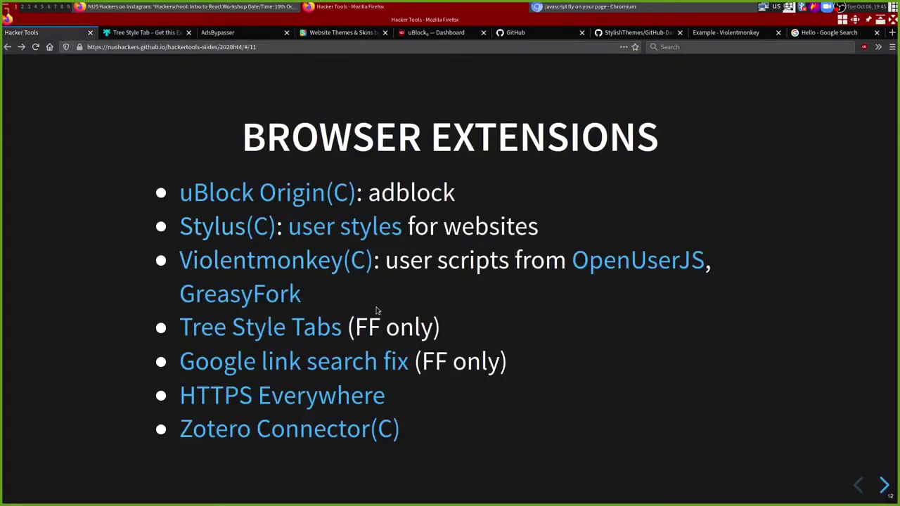
- Open the Google search link fix add-on page in a new tab and scroll to see it is installed
middle_click(290, 362)
left_click(133, 33)
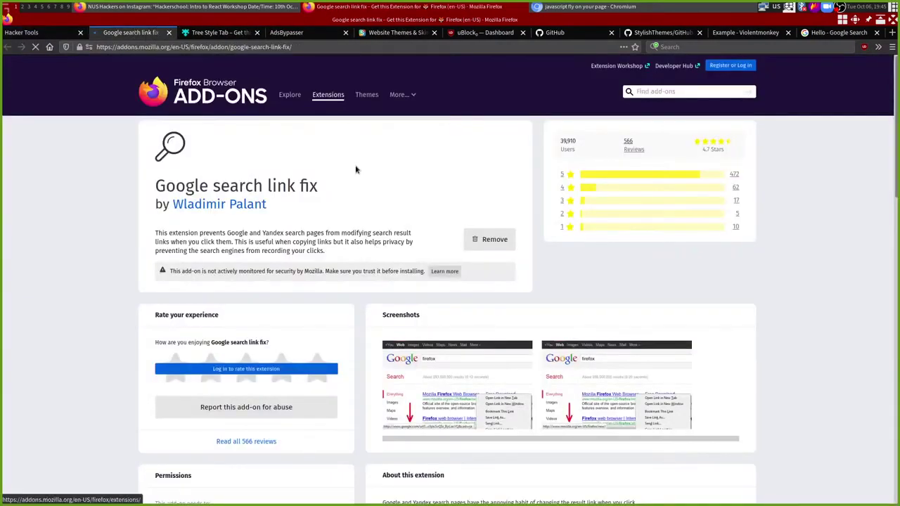
scroll(356, 173, "down", 2)
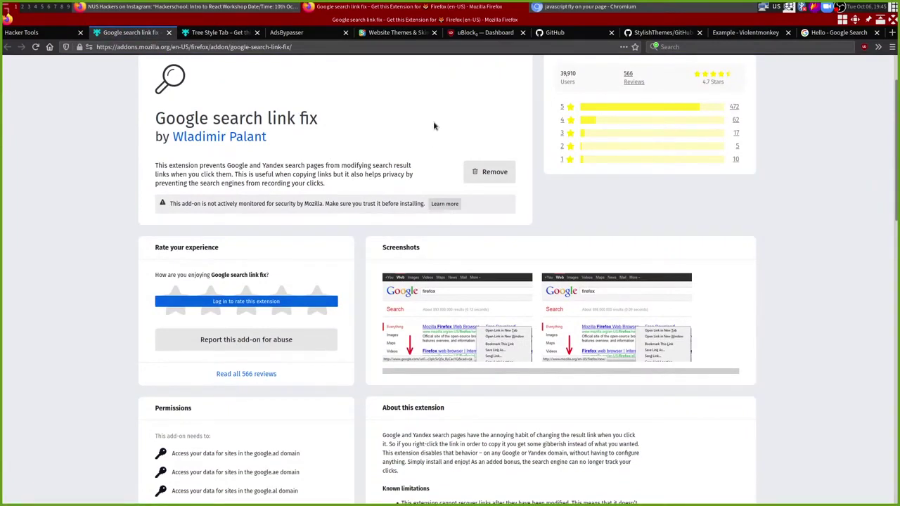
key("ctrl+t")
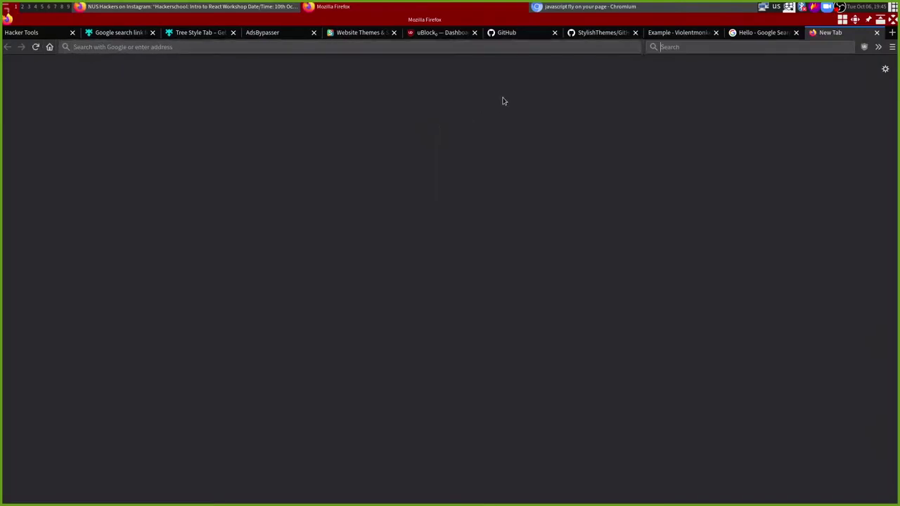
- Run a web search for 'hello' from the new tab
key("ctrl+k")
type("hello")
key("Return")
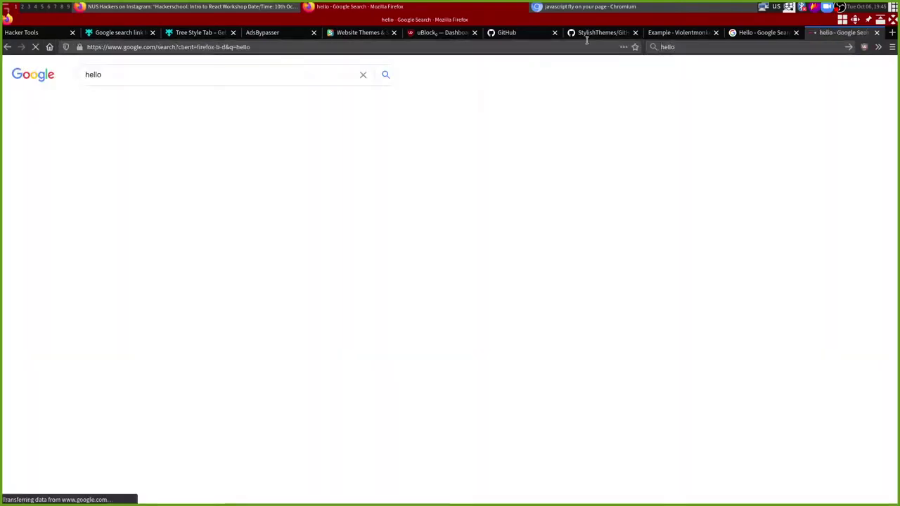
- Show the toolbar's hidden extensions, open Customize Toolbar, then close it
left_click(880, 49)
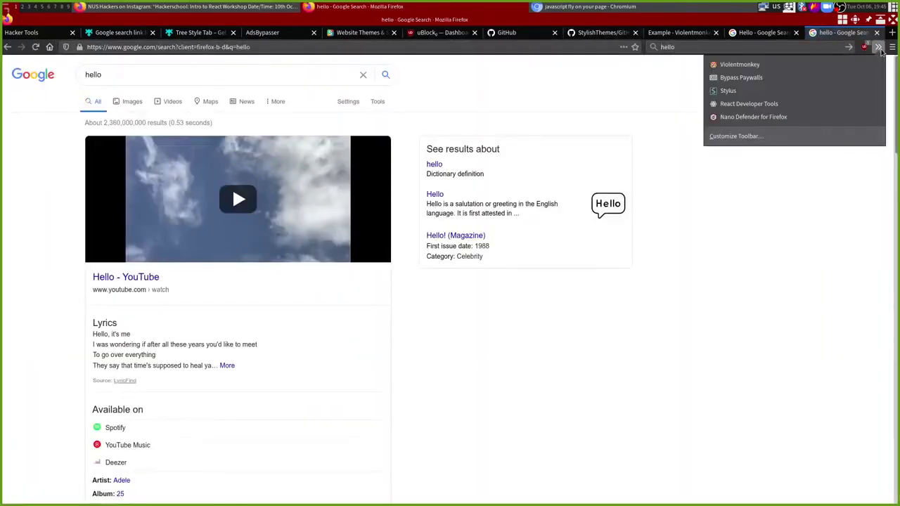
left_click(802, 134)
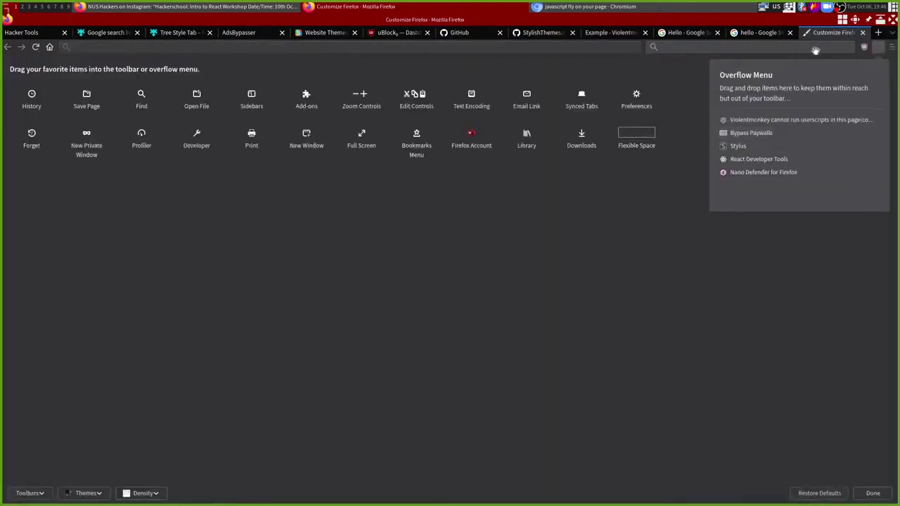
left_click(862, 32)
- Disable Violentmonkey in the Add-ons Manager and close the manager
left_click(891, 47)
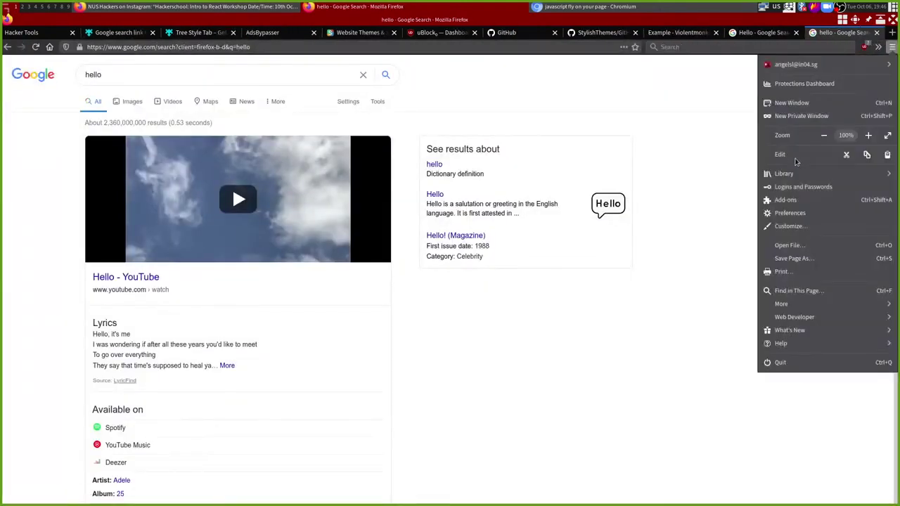
left_click(794, 201)
scroll(415, 380, "down", 3)
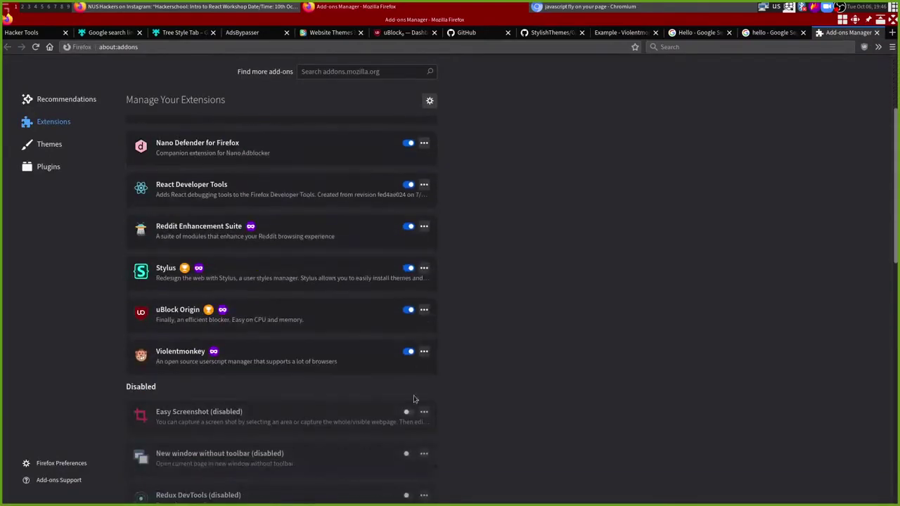
left_click(408, 354)
middle_click(827, 39)
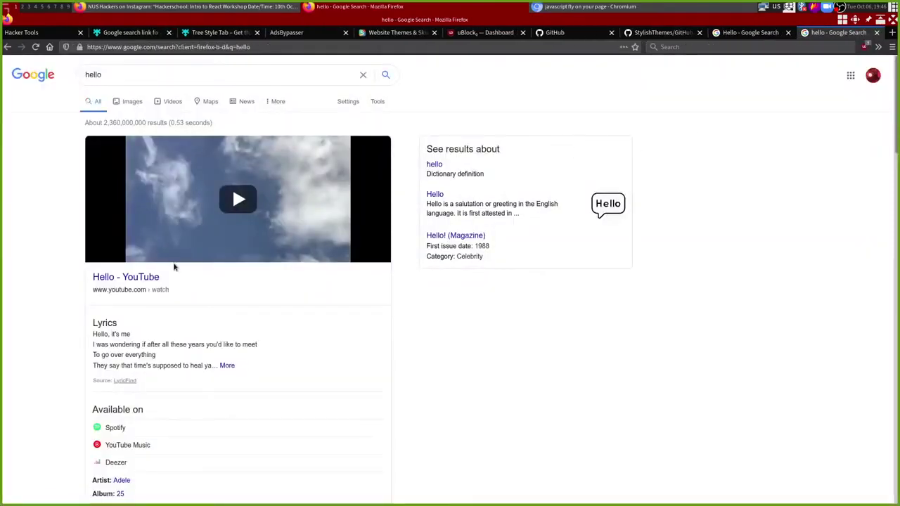
- Inspect the Adele song result's link options, then reopen the Add-ons Manager
scroll(269, 274, "down", 3)
scroll(176, 195, "down", 5)
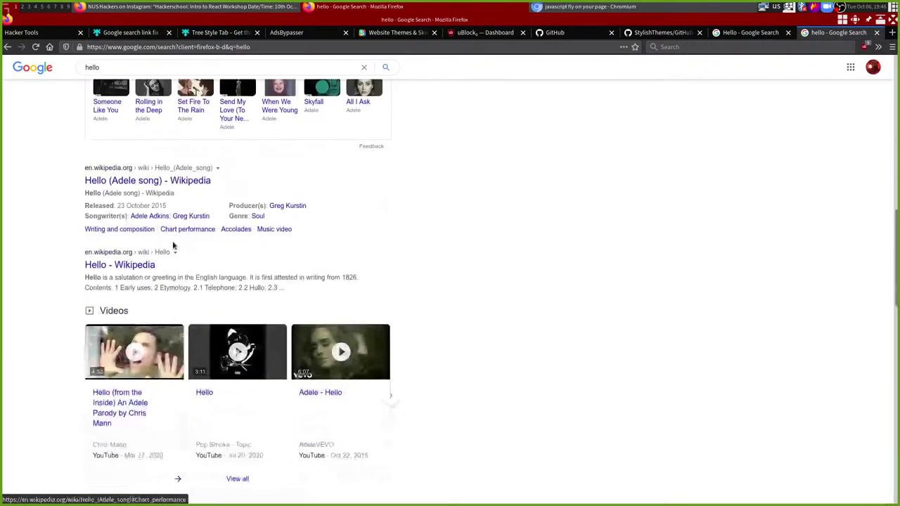
right_click(184, 180)
key("Escape")
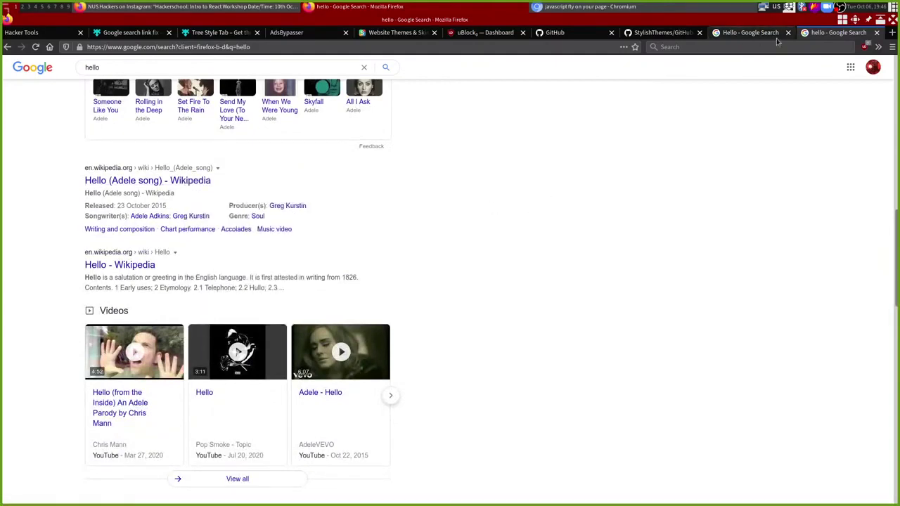
left_click(891, 46)
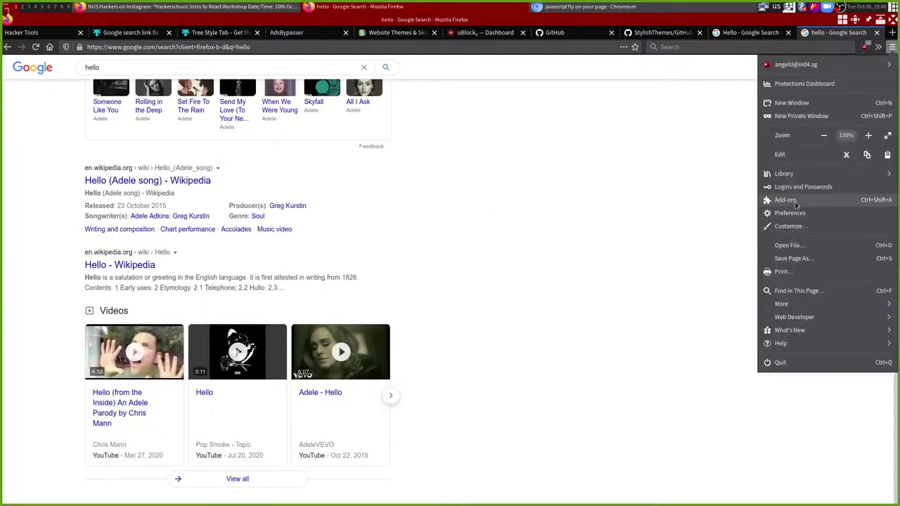
left_click(787, 200)
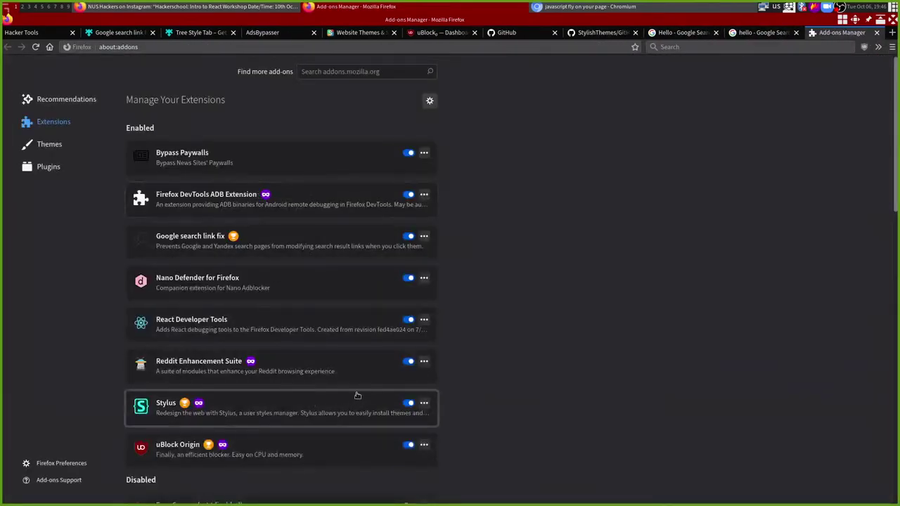
- Disable Google search link fix and reload the 'hello' search results
left_click(409, 237)
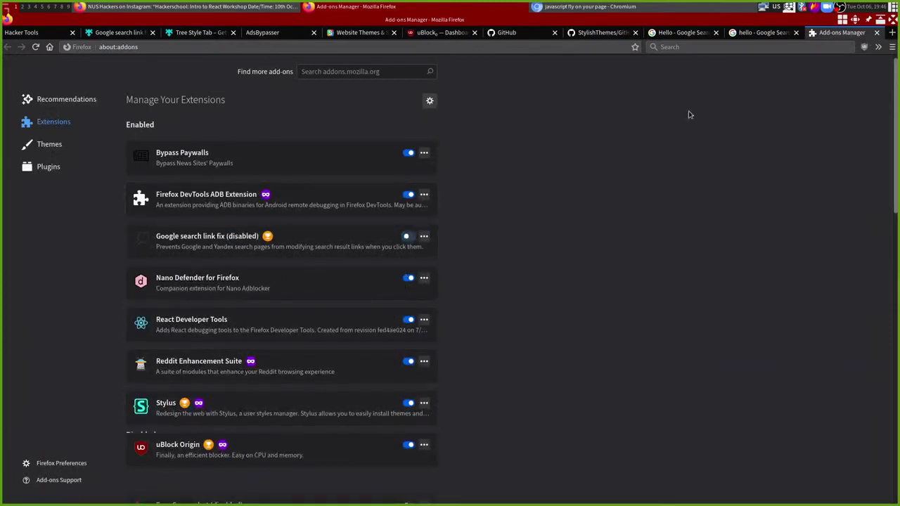
left_click(765, 32)
key("F5")
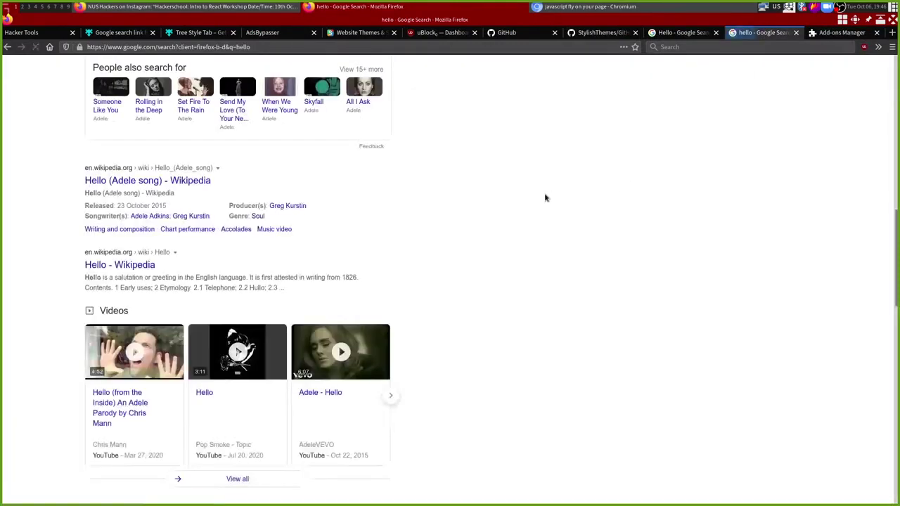
scroll(541, 196, "down", 3)
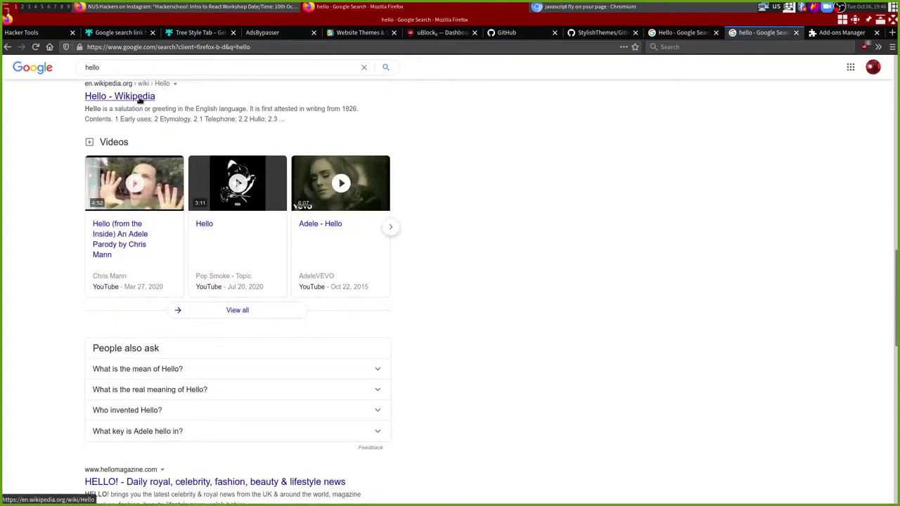
scroll(129, 93, "up", 1)
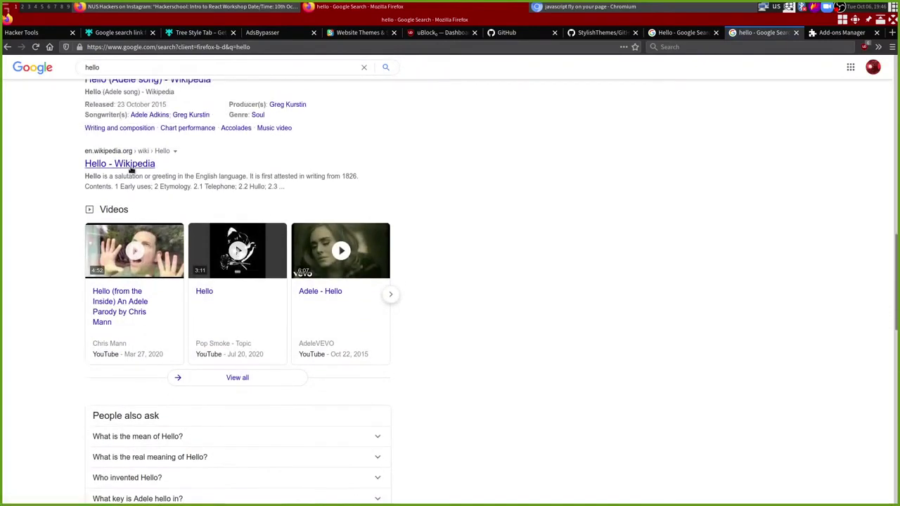
- Copy the Hello - Wikipedia result's link location
right_click(128, 165)
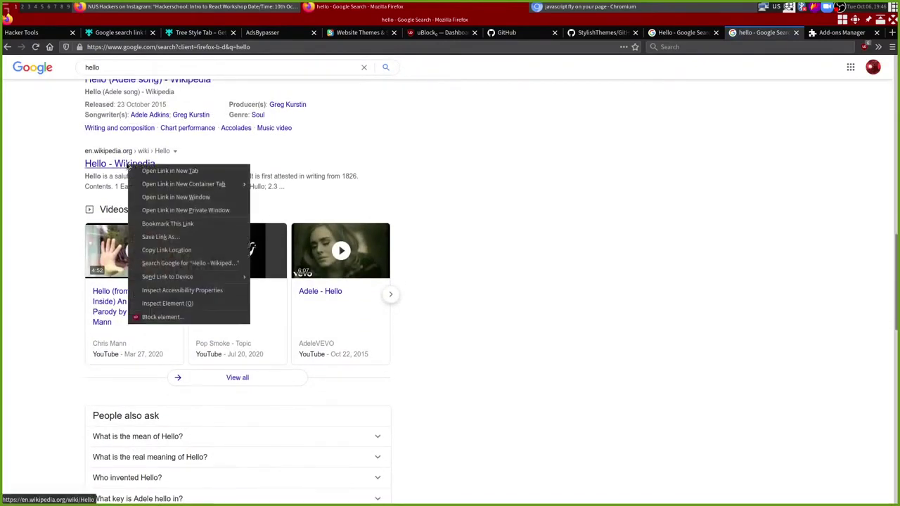
key("Escape")
right_click(113, 164)
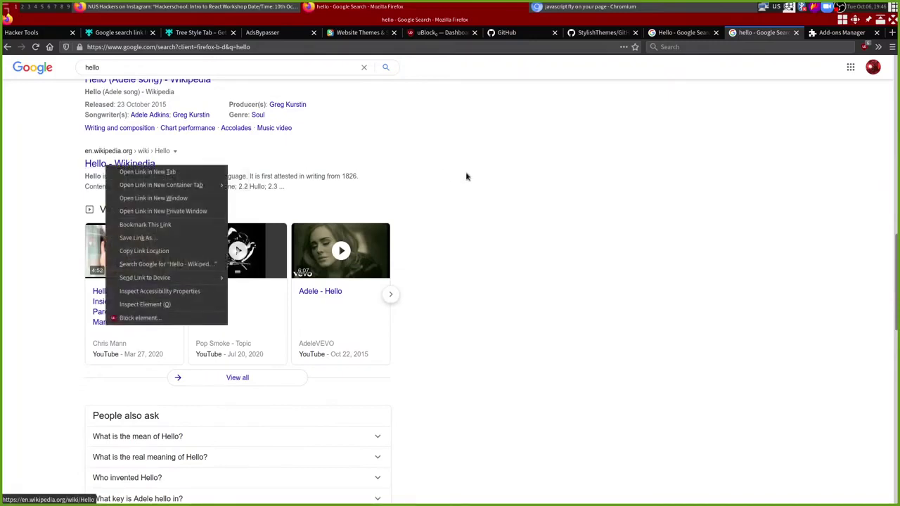
key("F5")
right_click(128, 134)
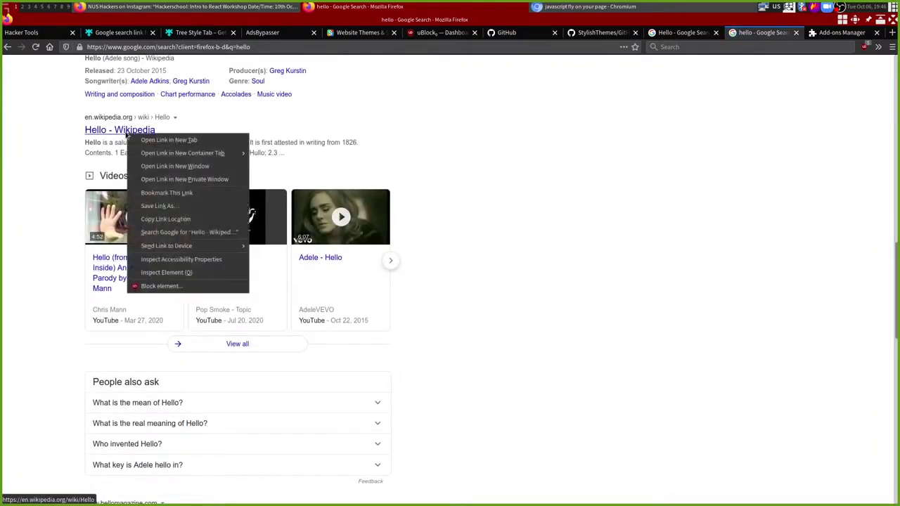
left_click(166, 220)
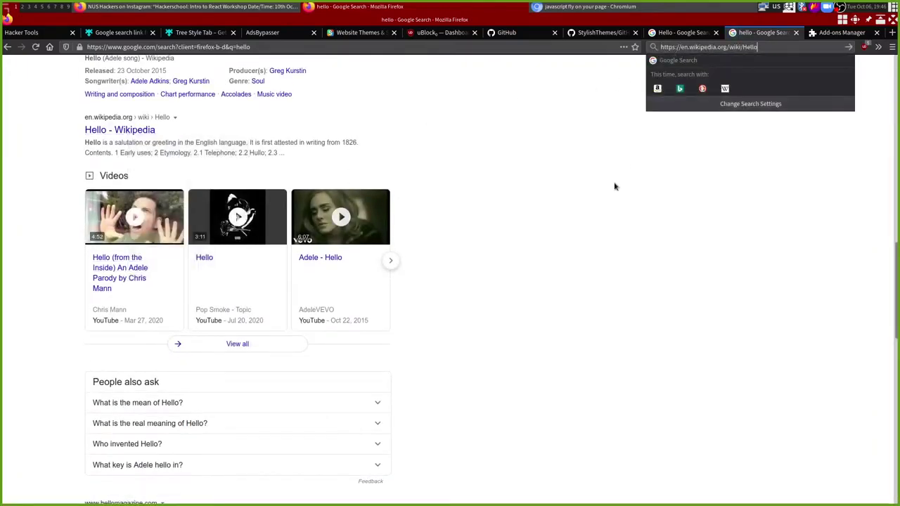
- Glance at the add-ons manager, then return to the results and inspect the Adele song link
left_click(841, 33)
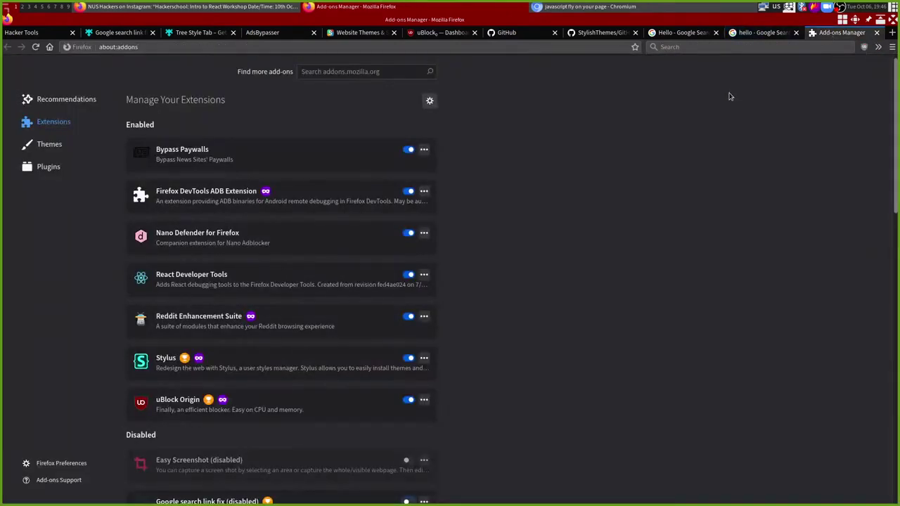
left_click(766, 35)
scroll(159, 296, "down", 10)
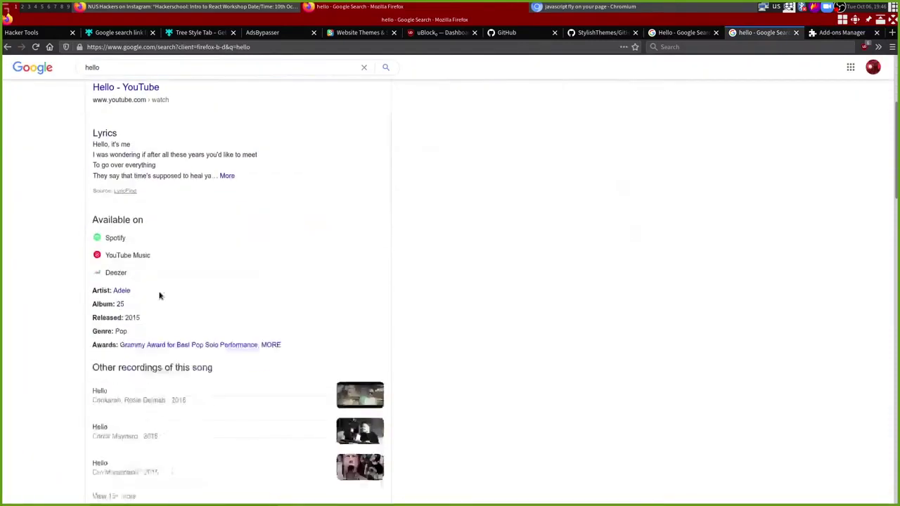
right_click(148, 349)
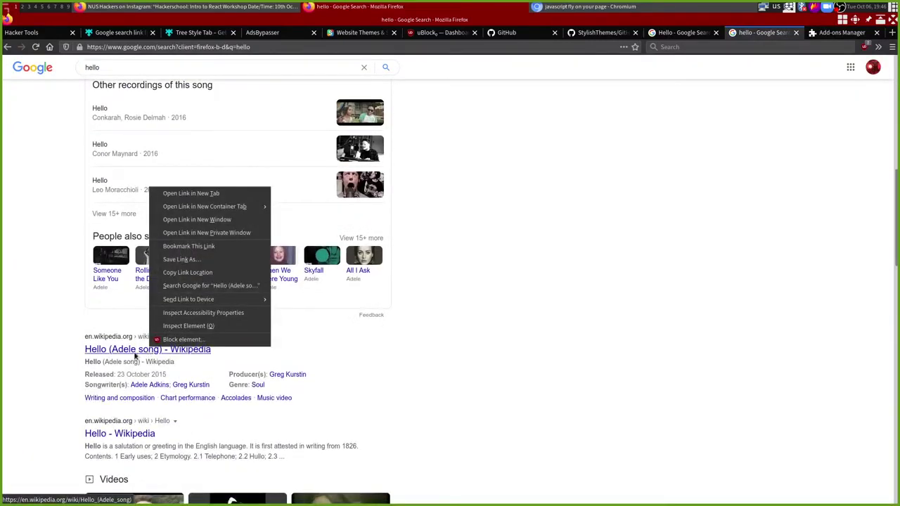
left_click(419, 358)
scroll(193, 274, "down", 2)
- Copy the Hello - Wikipedia and Hello - YouTube link locations, then select the results page address
right_click(120, 301)
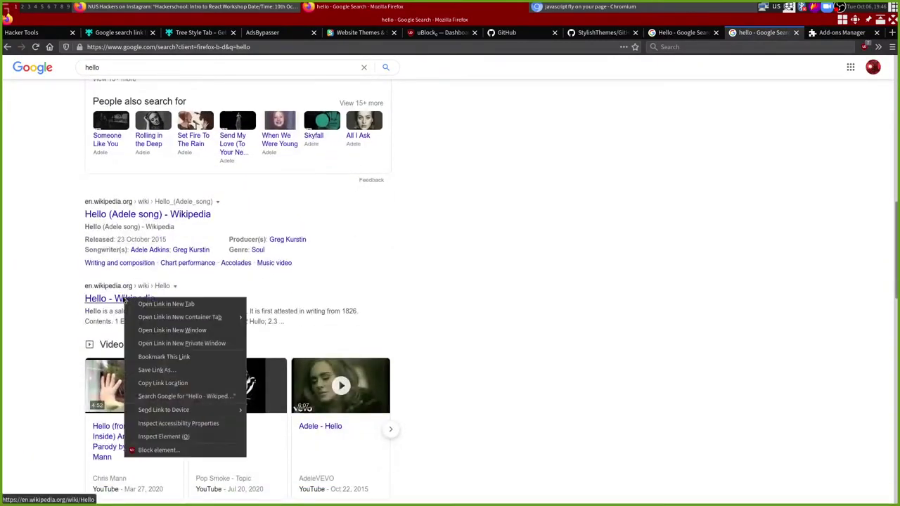
left_click(69, 305)
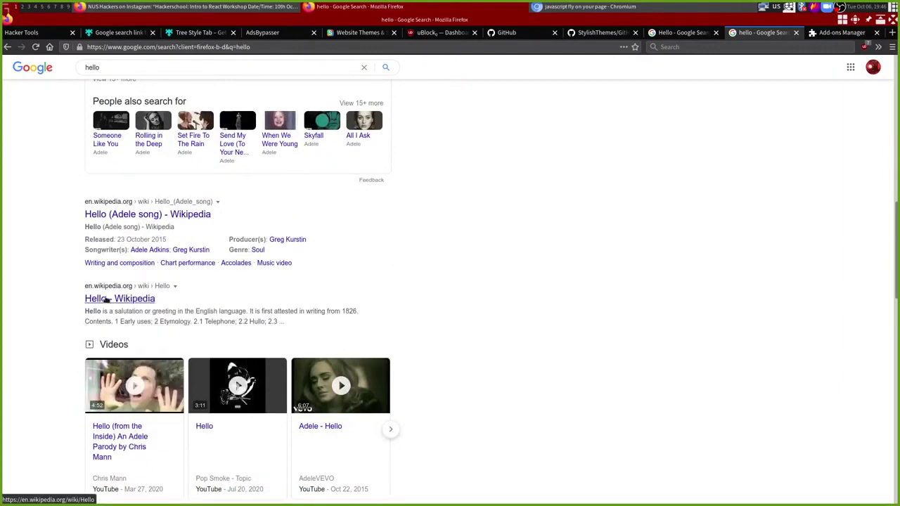
right_click(129, 303)
right_click(126, 303)
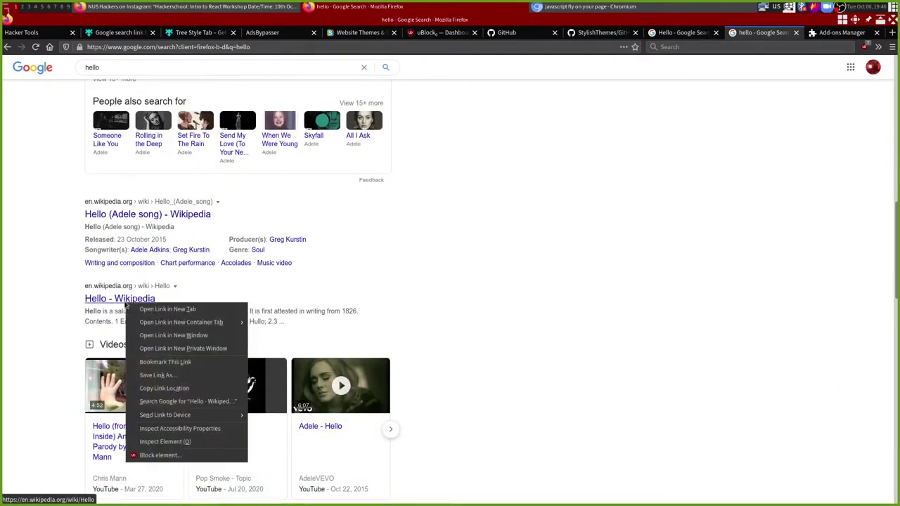
left_click(174, 389)
scroll(140, 168, "up", 8)
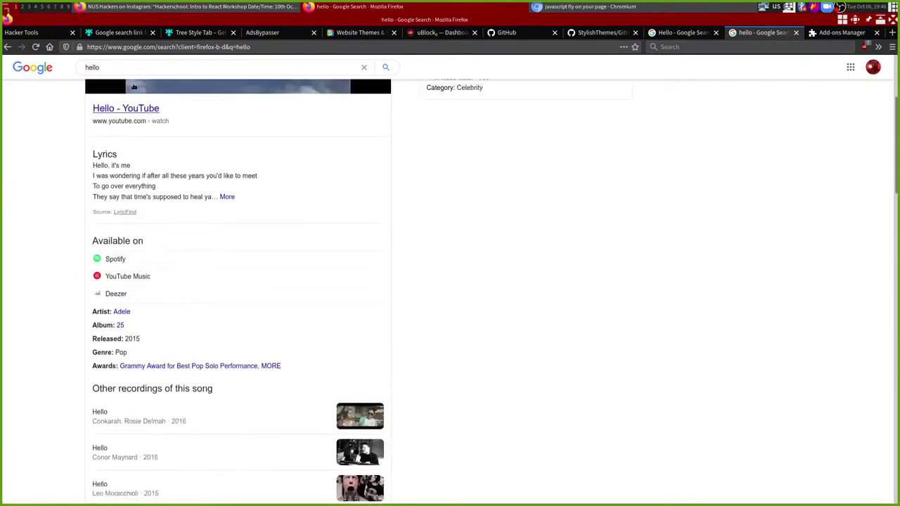
right_click(125, 110)
left_click(151, 190)
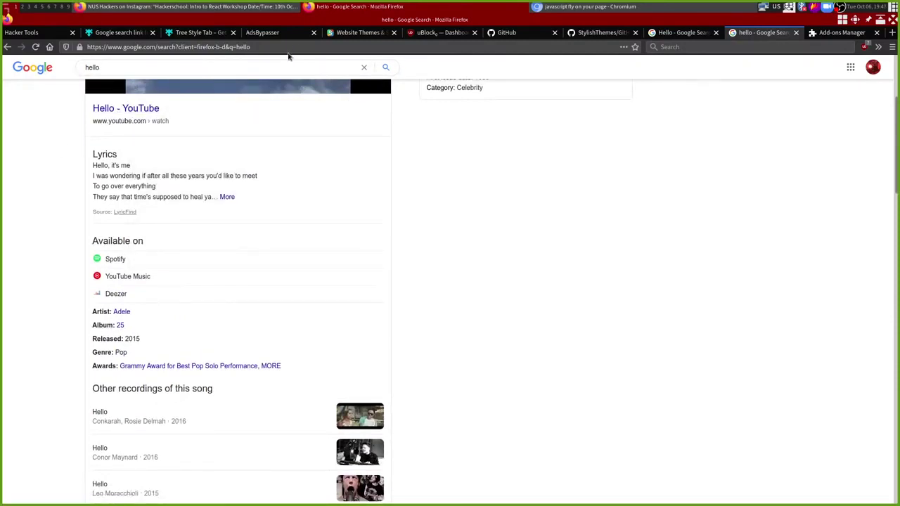
left_click(248, 47)
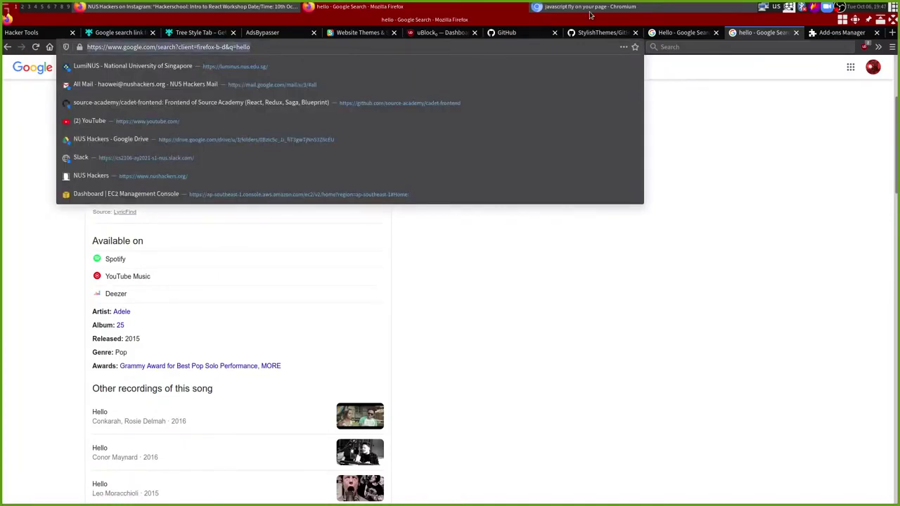
- Load Firefox's 'hello' Google search address in Chromium
key("super+ctrl+n")
left_click(601, 49)
key("ctrl+v")
key("Return")
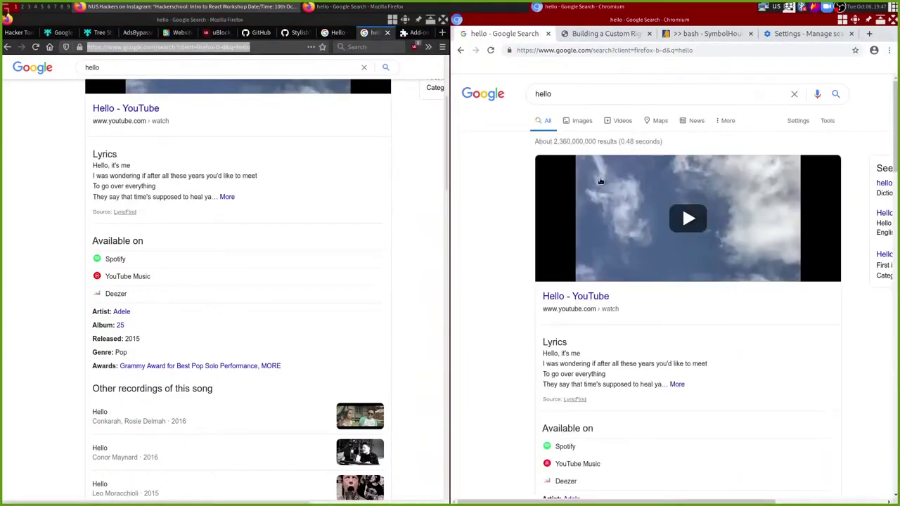
- Copy the Hello (Adele song) link address, paste it into Chromium's address bar, then restore Firefox
scroll(592, 220, "down", 3)
scroll(598, 382, "down", 5)
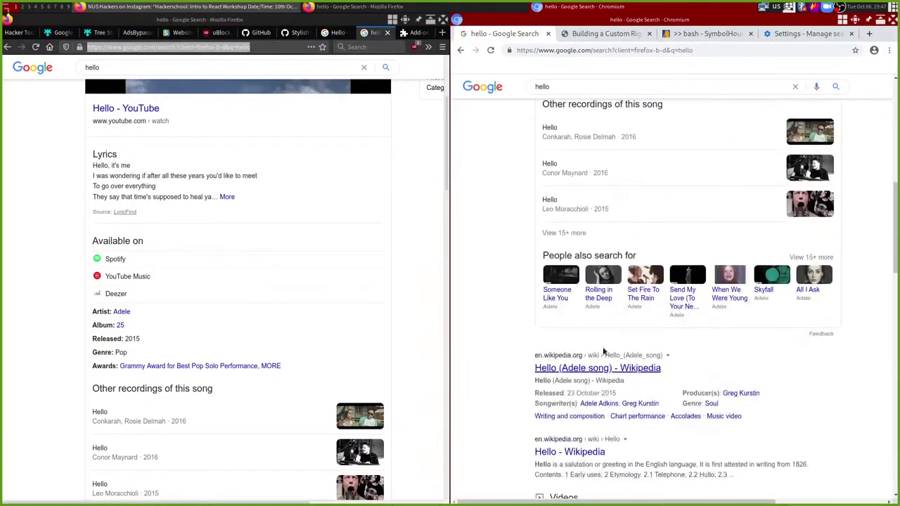
right_click(602, 369)
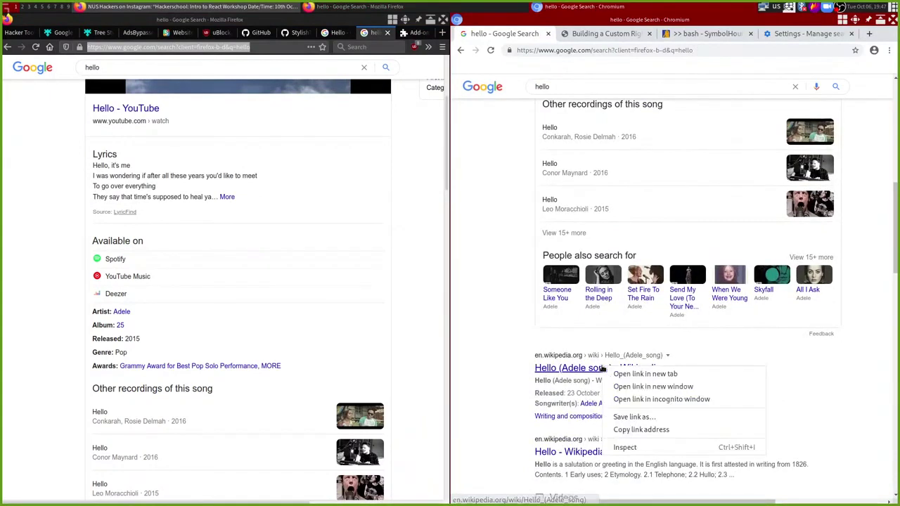
left_click(618, 426)
left_click(685, 49)
key("ctrl+v")
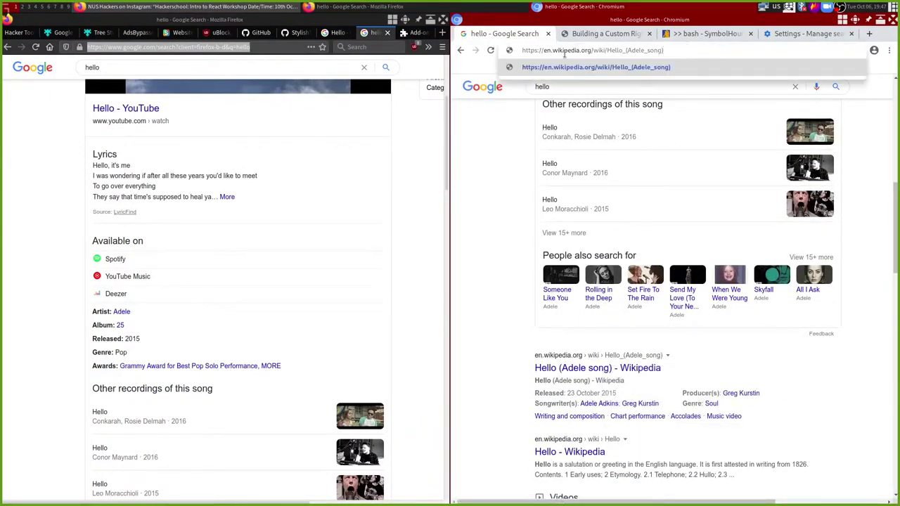
key("Escape")
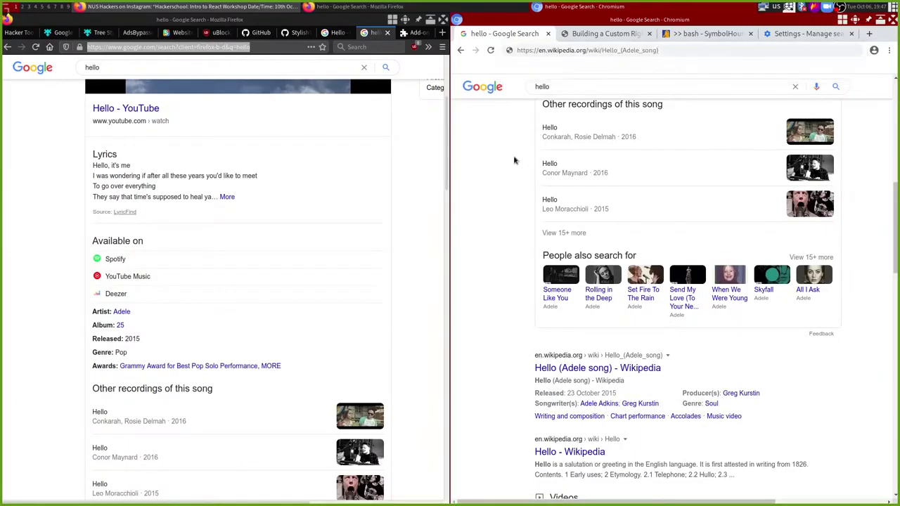
key("super+m")
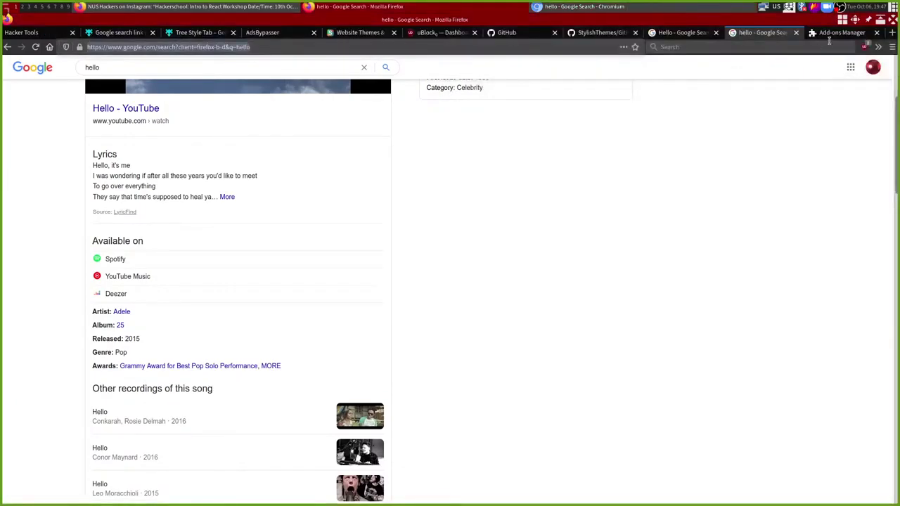
- Enable the disabled Google search link fix extension in the add-ons manager
left_click(840, 32)
scroll(491, 222, "down", 3)
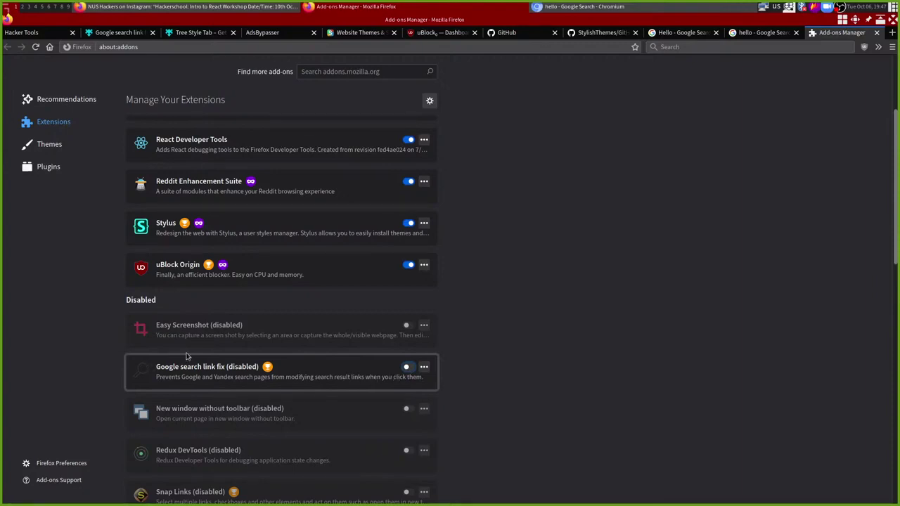
left_click(407, 368)
scroll(482, 275, "up", 4)
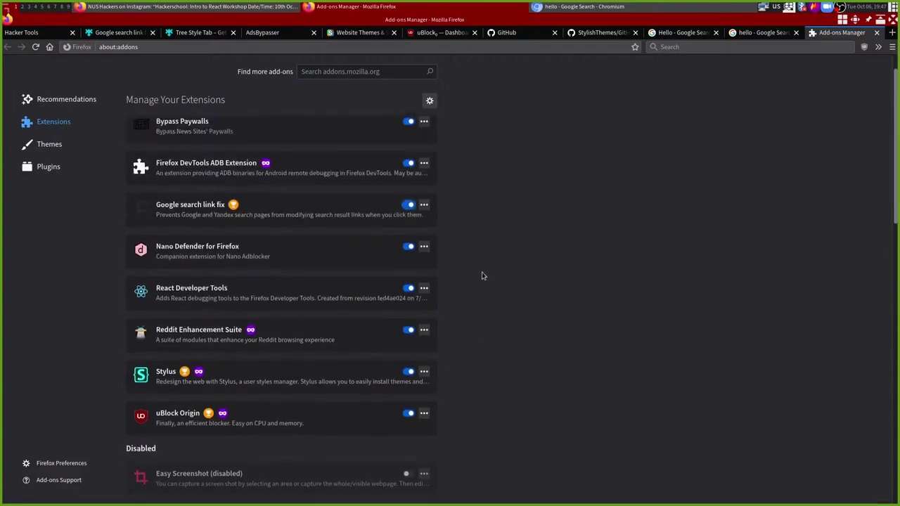
- Scroll through the hello Google search results, then return to the Hacker Tools slides with Alt+1
left_click(762, 33)
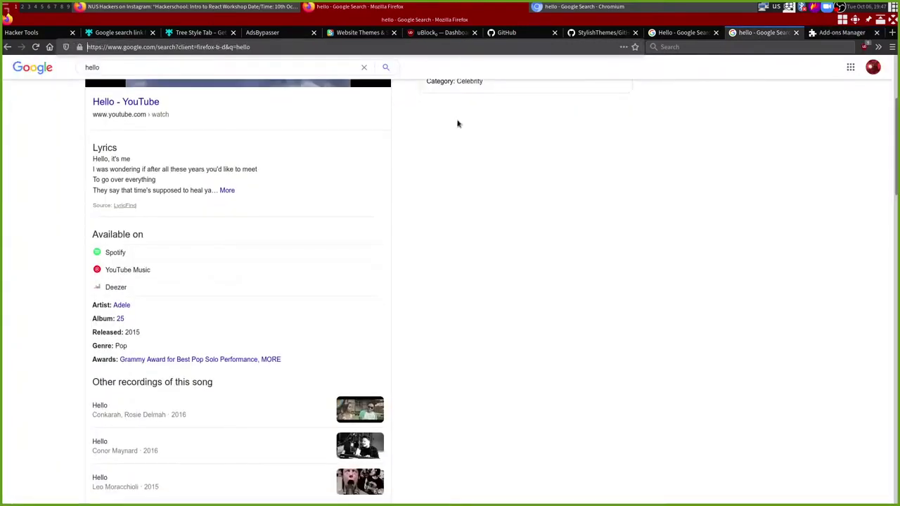
scroll(331, 227, "down", 6)
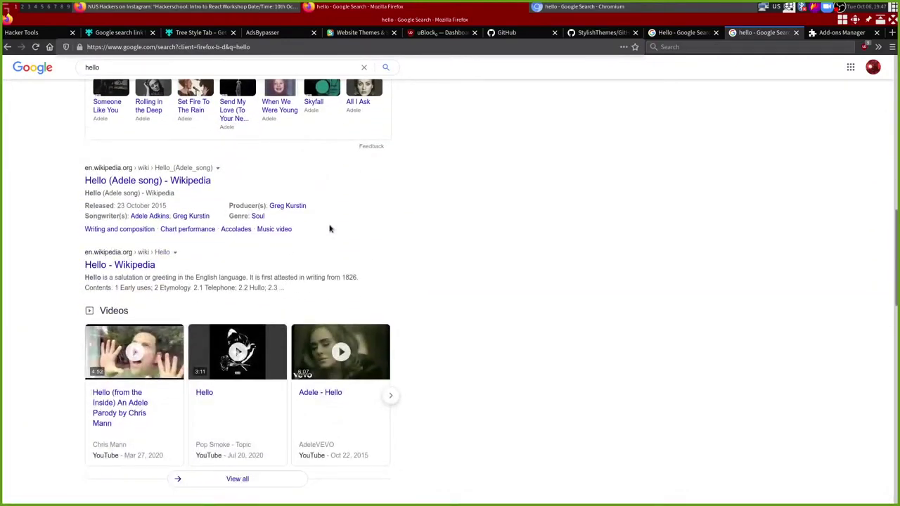
scroll(329, 228, "down", 2)
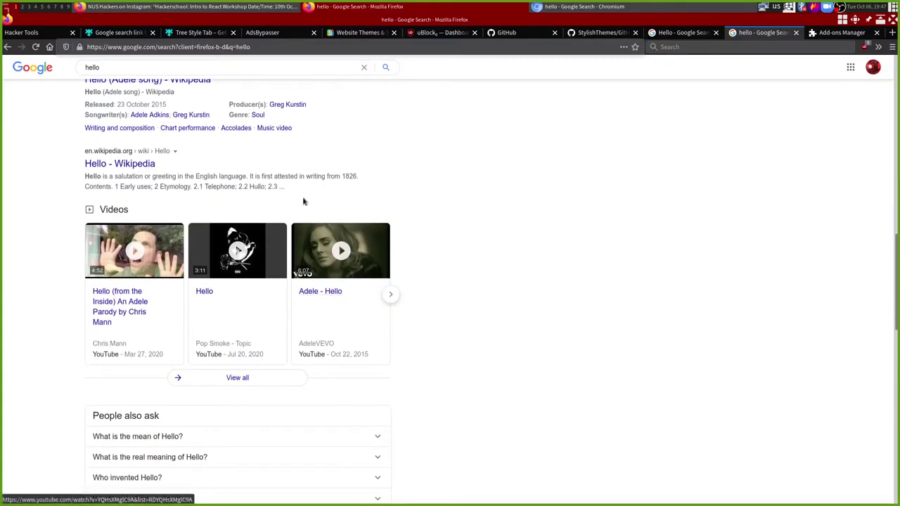
key("alt+1")
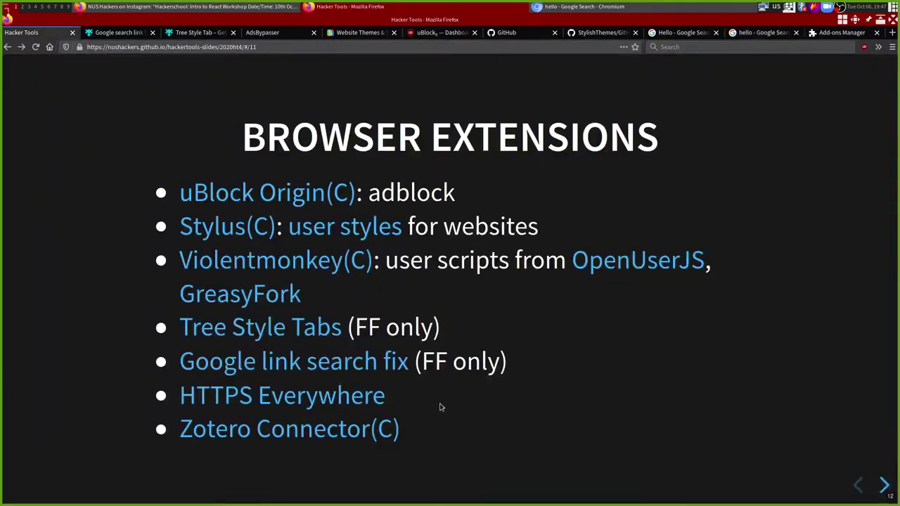
- Open the slide's HTTPS Everywhere link in a new tab and scroll into the page
left_click_drag(387, 404, 181, 396)
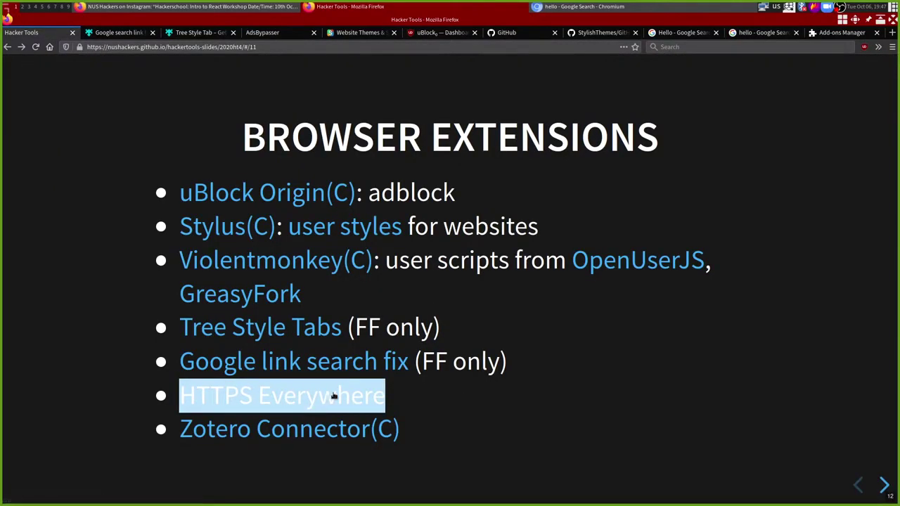
left_click(419, 397)
middle_click(352, 395)
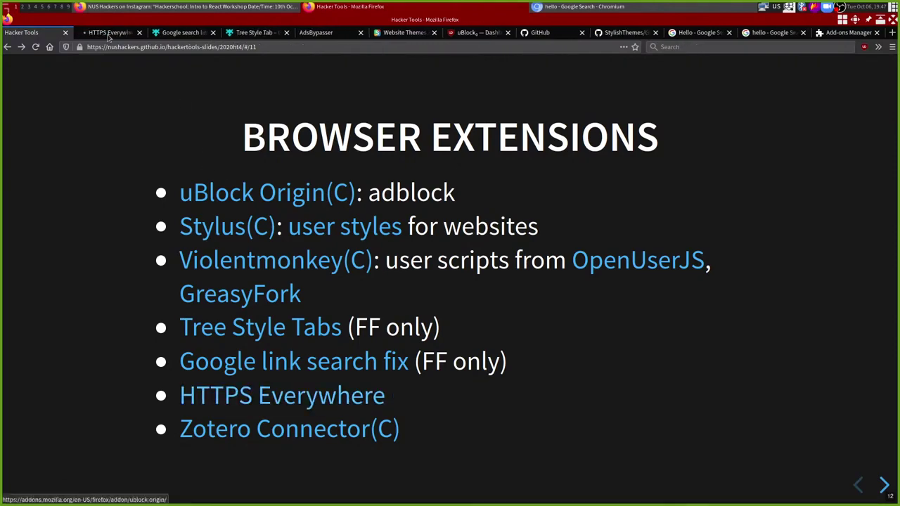
key("ctrl+Tab")
scroll(422, 240, "down", 5)
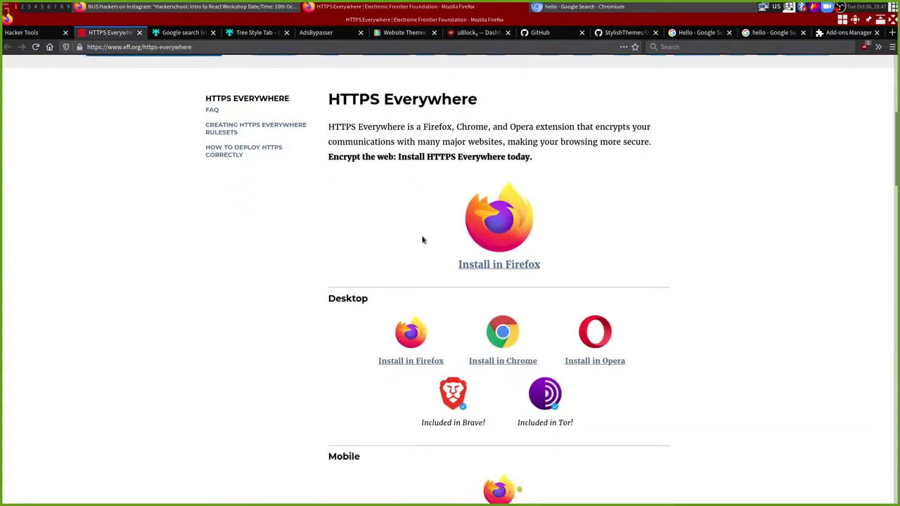
scroll(428, 234, "down", 10)
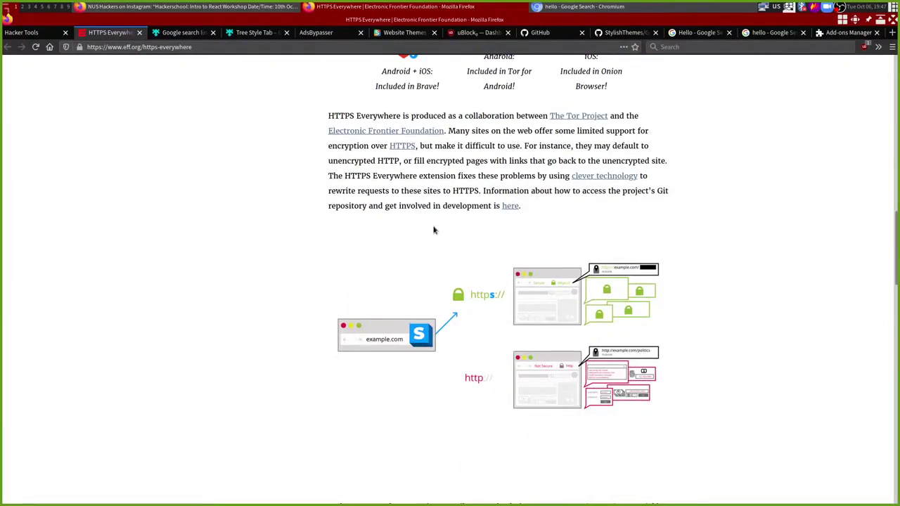
scroll(437, 228, "down", 3)
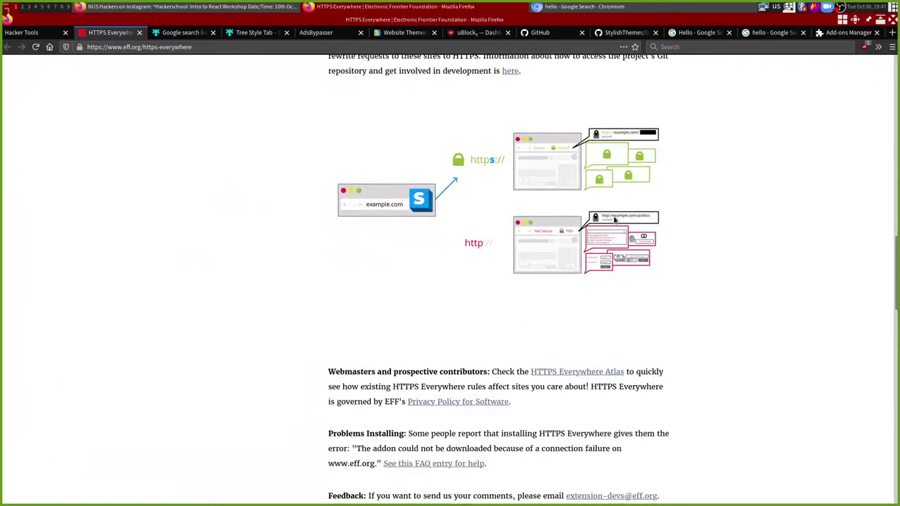
- Highlight the phrase 'unencrypted HTTP' in the page's description paragraph
scroll(608, 219, "up", 5)
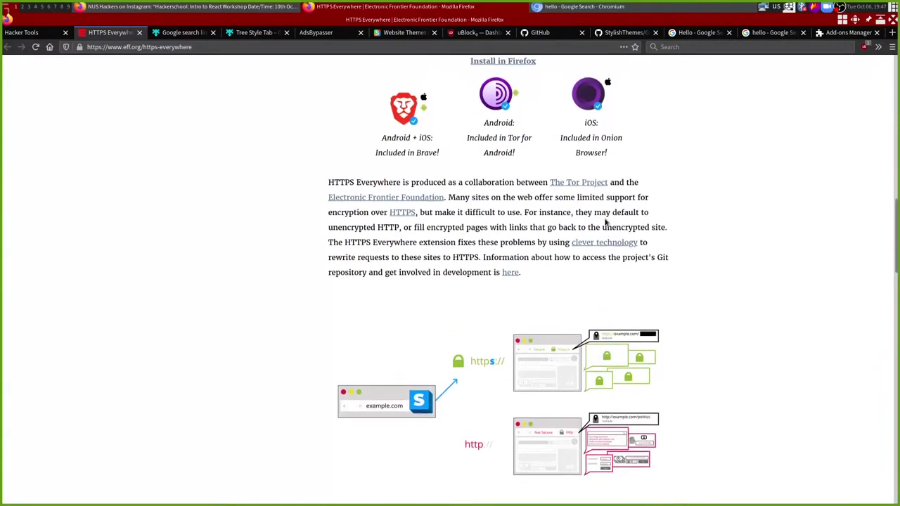
scroll(605, 222, "down", 2)
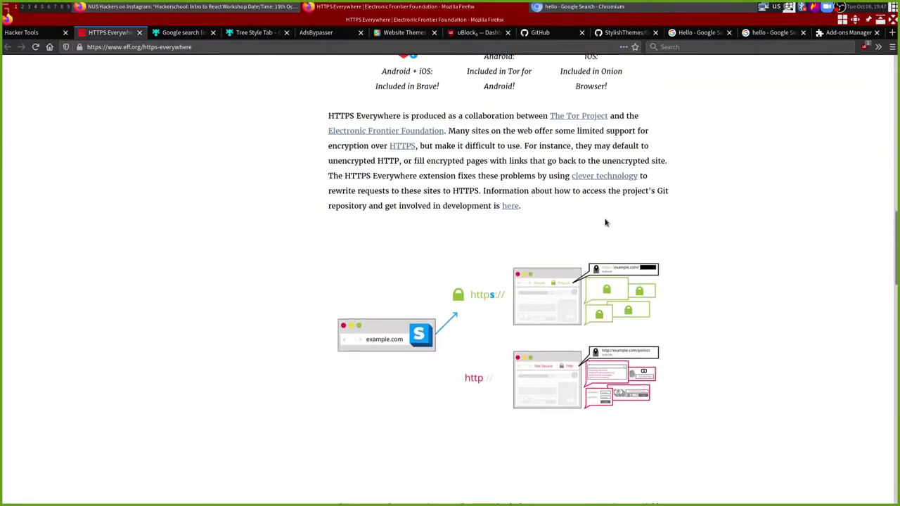
scroll(604, 222, "up", 2)
double_click(386, 227)
left_click_drag(387, 228, 331, 228)
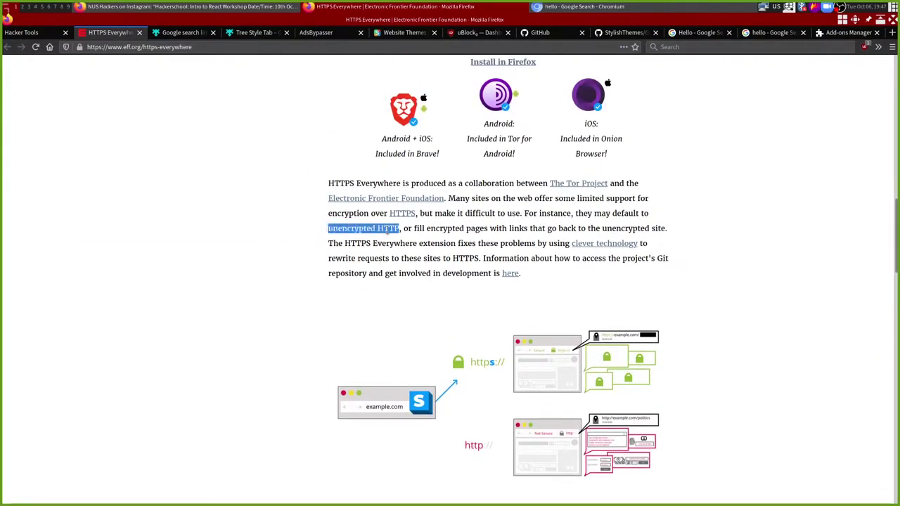
left_click(386, 230)
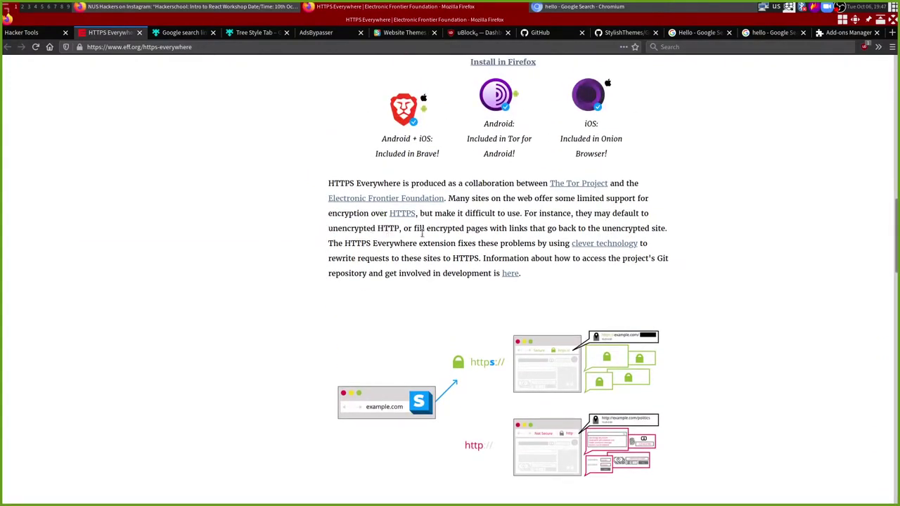
scroll(456, 231, "up", 10)
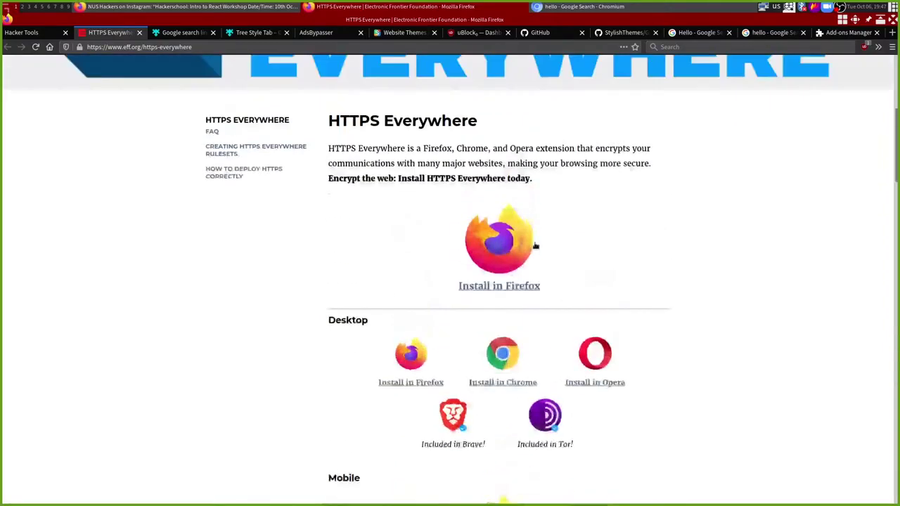
scroll(518, 255, "down", 3)
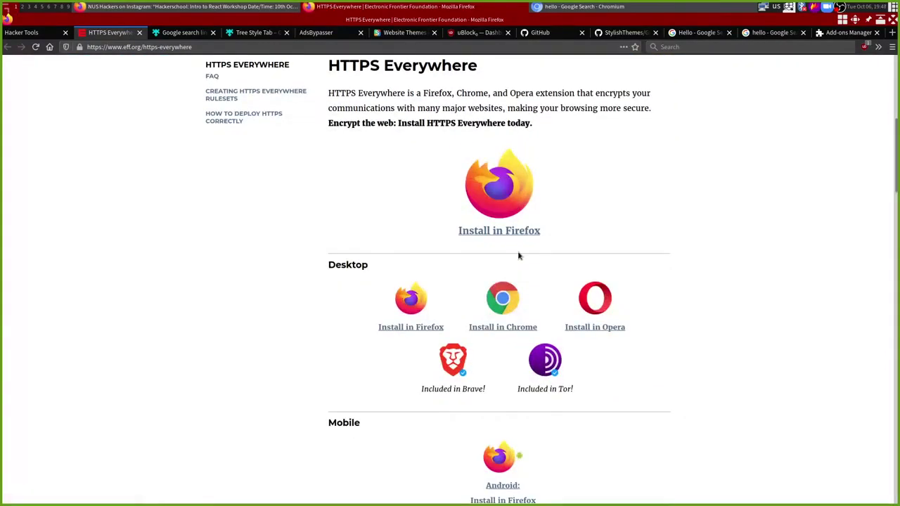
scroll(519, 255, "up", 6)
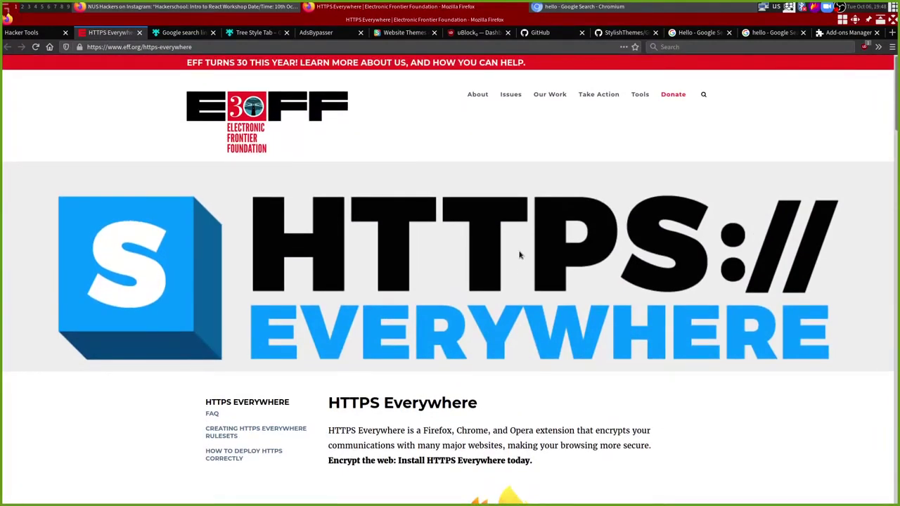
- Scroll down the HTTPS Everywhere page to the installation and feedback notes
scroll(519, 255, "down", 2)
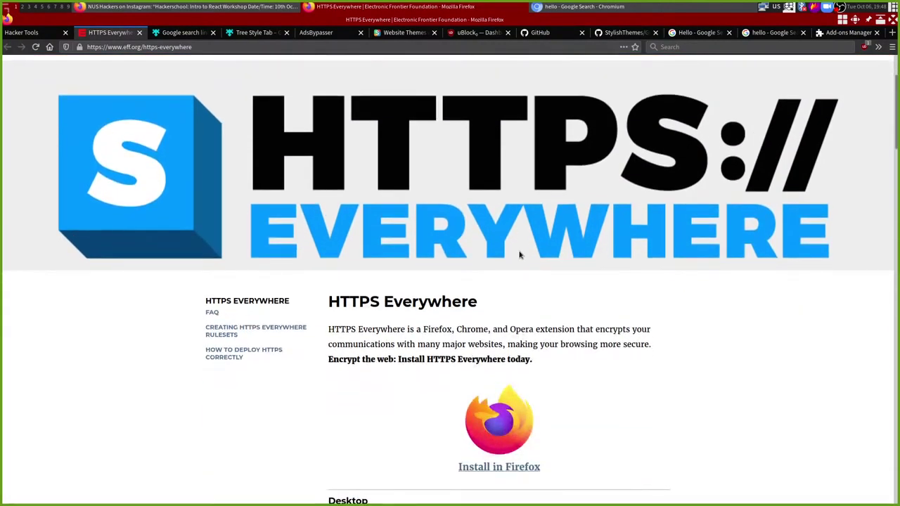
scroll(520, 255, "down", 4)
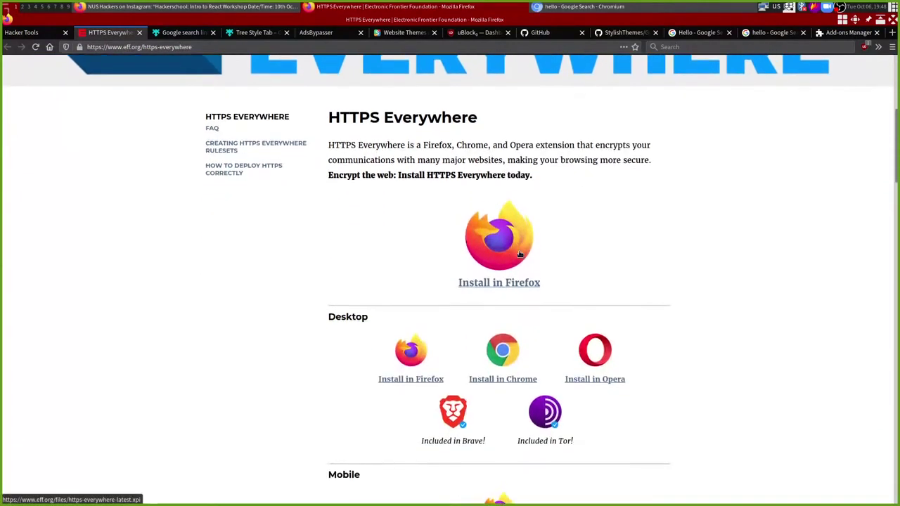
scroll(519, 255, "down", 1)
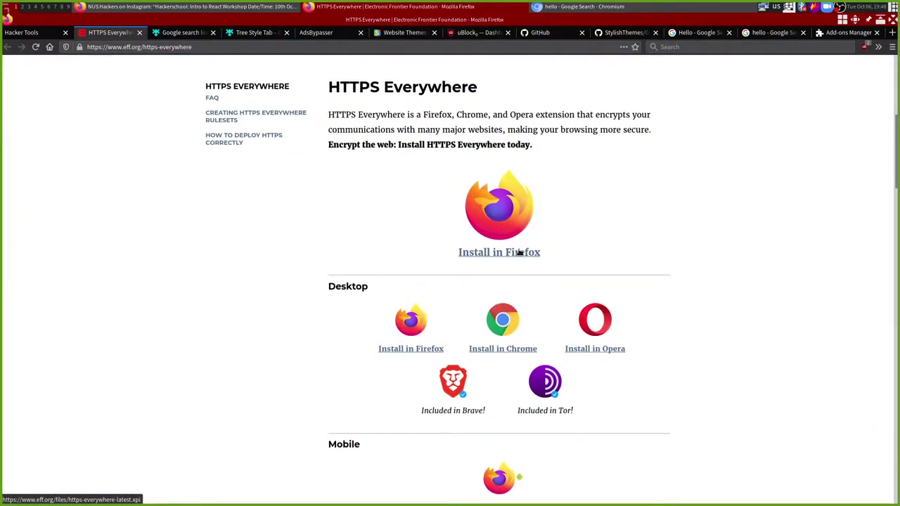
scroll(545, 216, "down", 9)
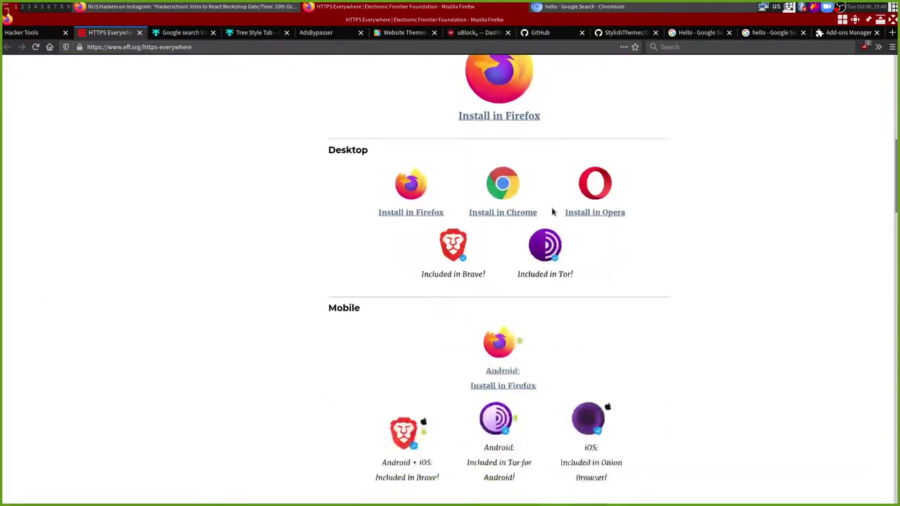
scroll(555, 208, "down", 7)
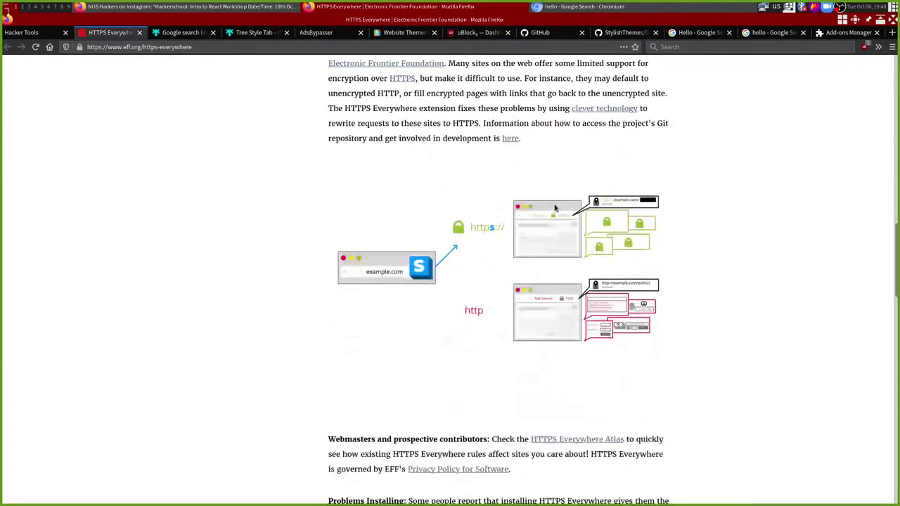
scroll(555, 209, "down", 3)
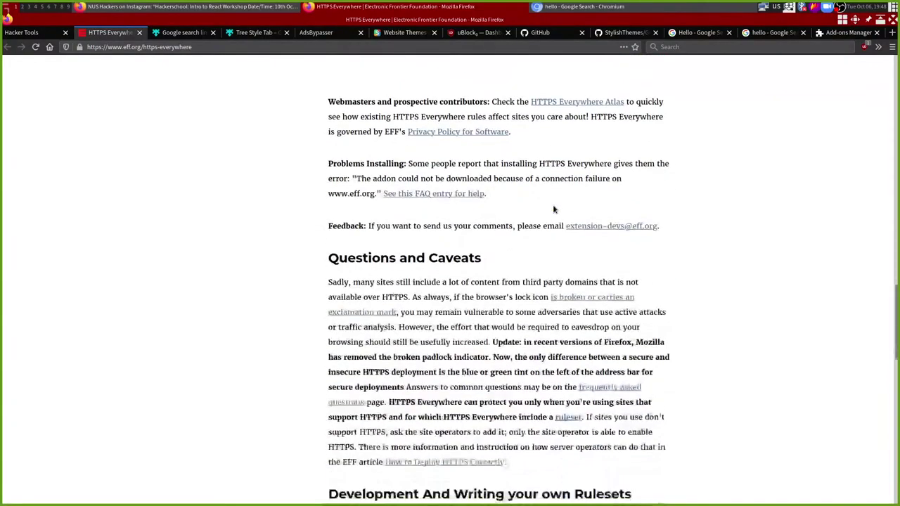
scroll(555, 209, "down", 2)
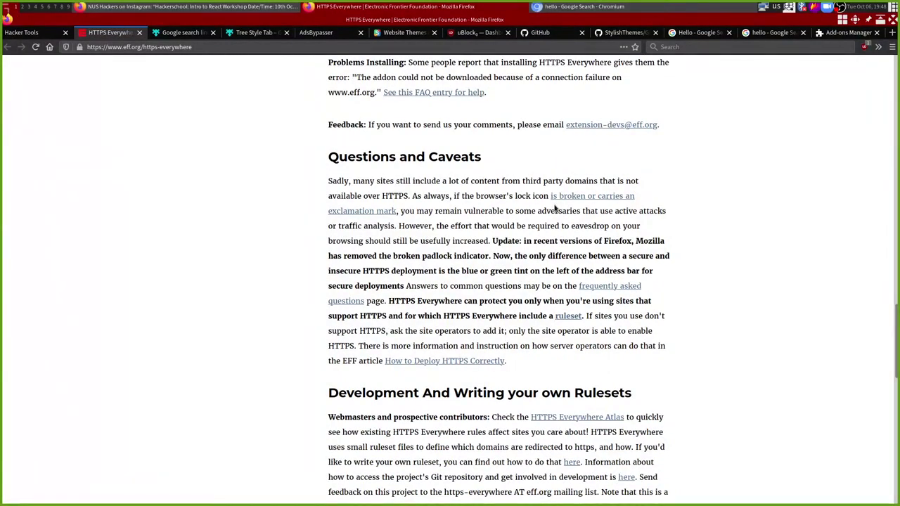
- Scroll back through the page to review the https-versus-http illustration
scroll(554, 209, "up", 3)
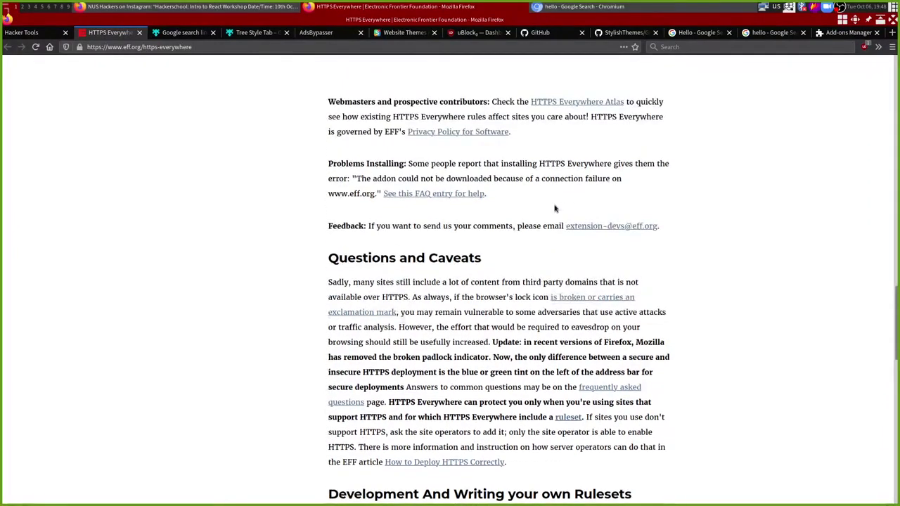
scroll(555, 209, "up", 6)
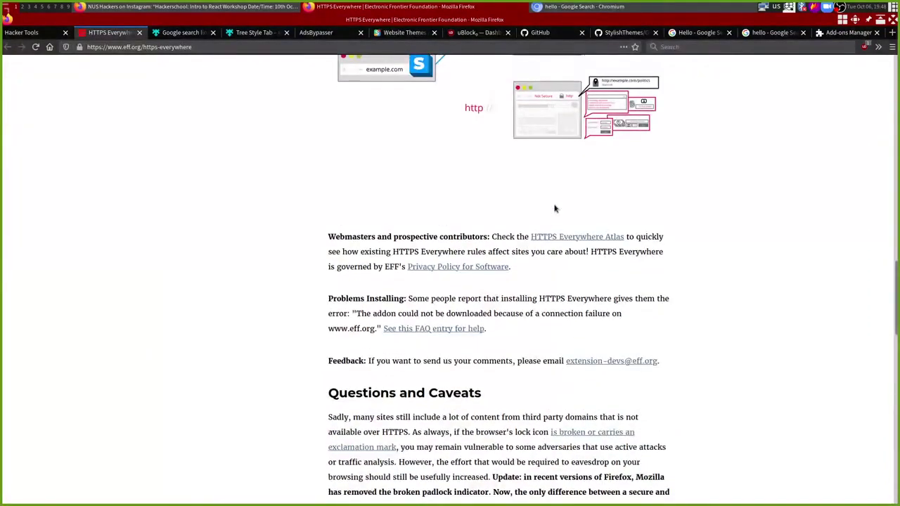
scroll(555, 209, "up", 1)
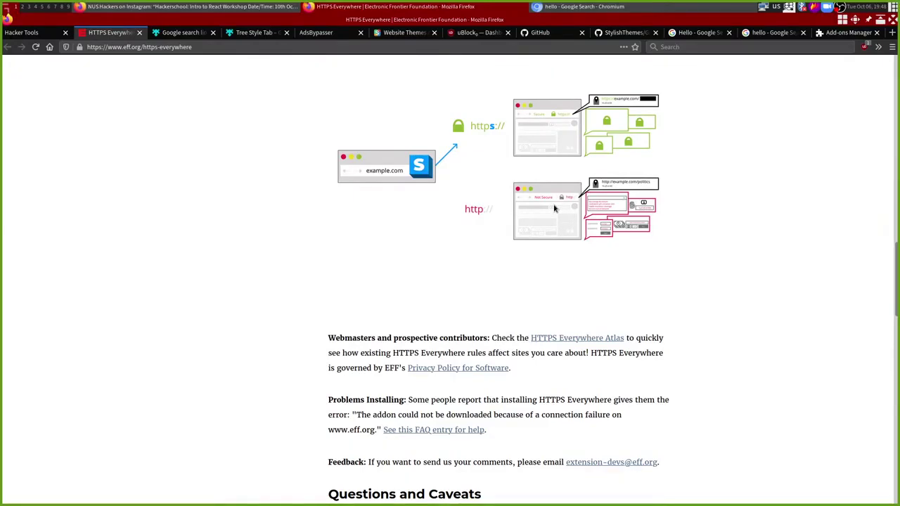
scroll(554, 208, "up", 5)
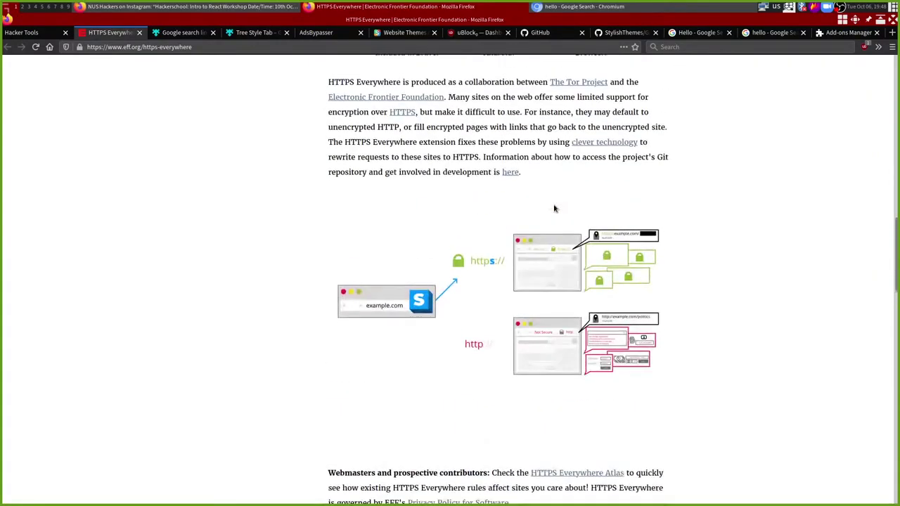
scroll(589, 346, "down", 4)
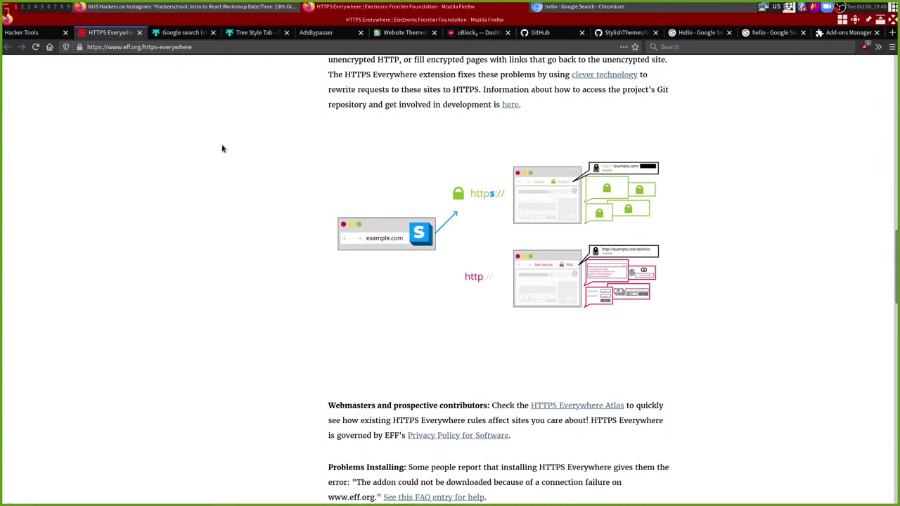
scroll(222, 148, "down", 4)
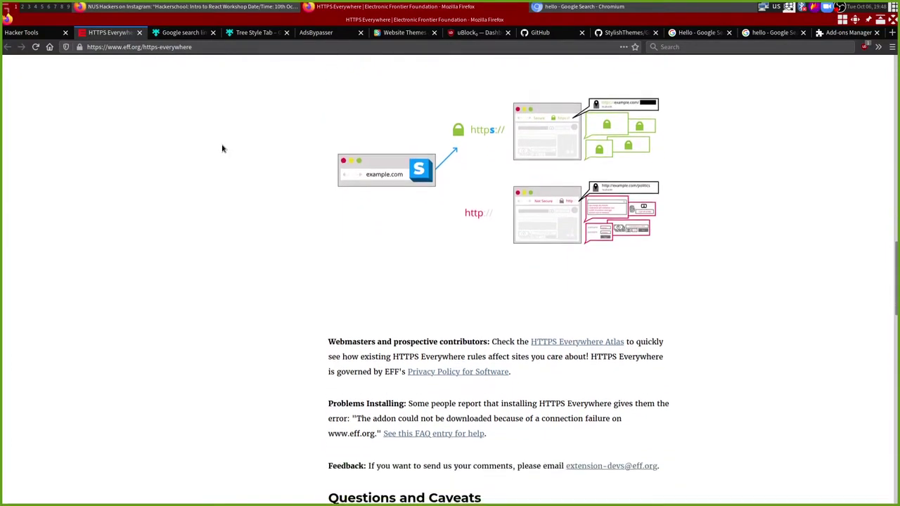
scroll(222, 148, "up", 2)
scroll(222, 148, "up", 1)
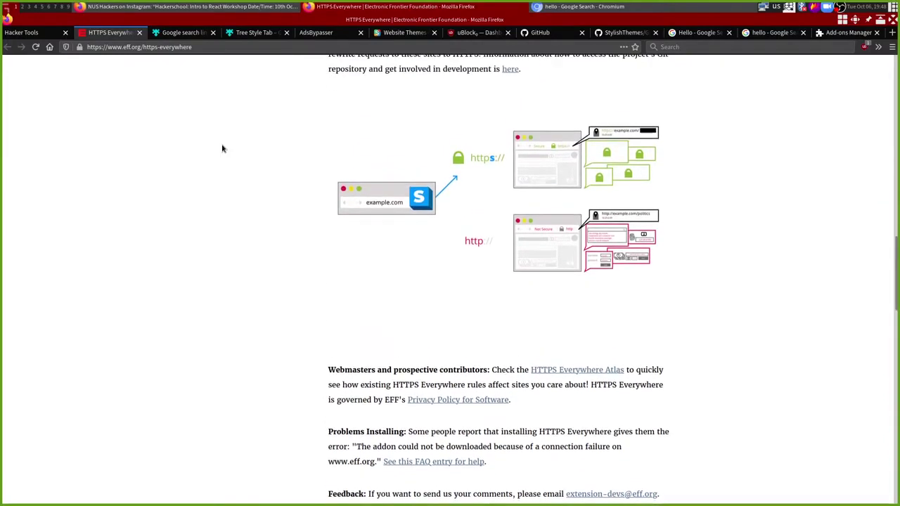
scroll(222, 148, "down", 1)
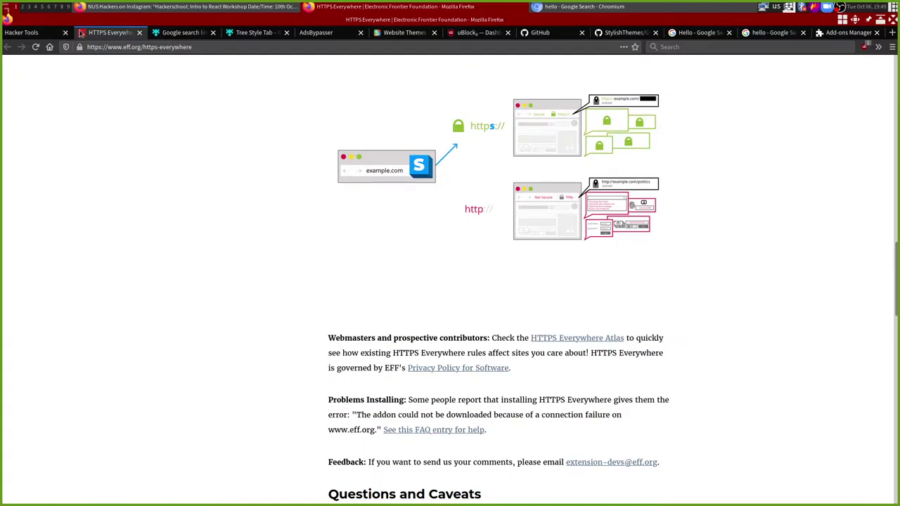
- Close all tabs to the right of the Hacker Tools slides tab
left_click(70, 35)
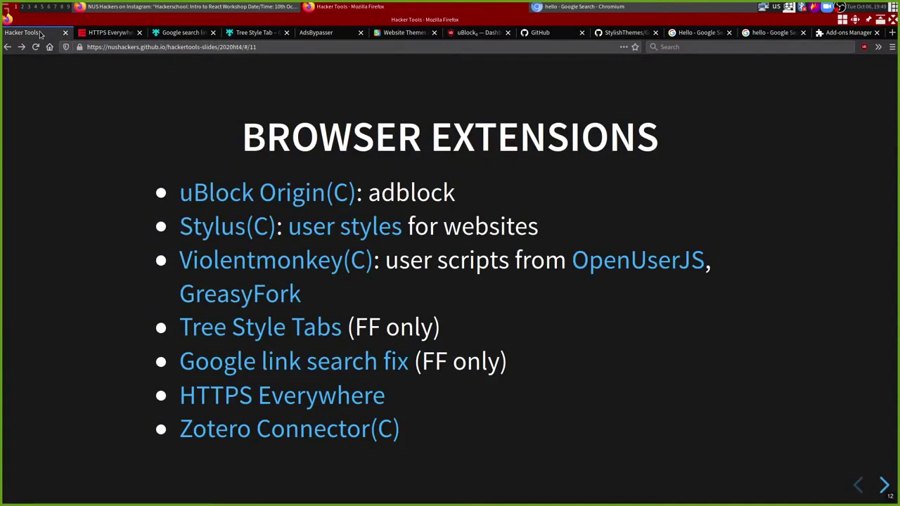
right_click(41, 34)
mouse_move(100, 160)
left_click(179, 158)
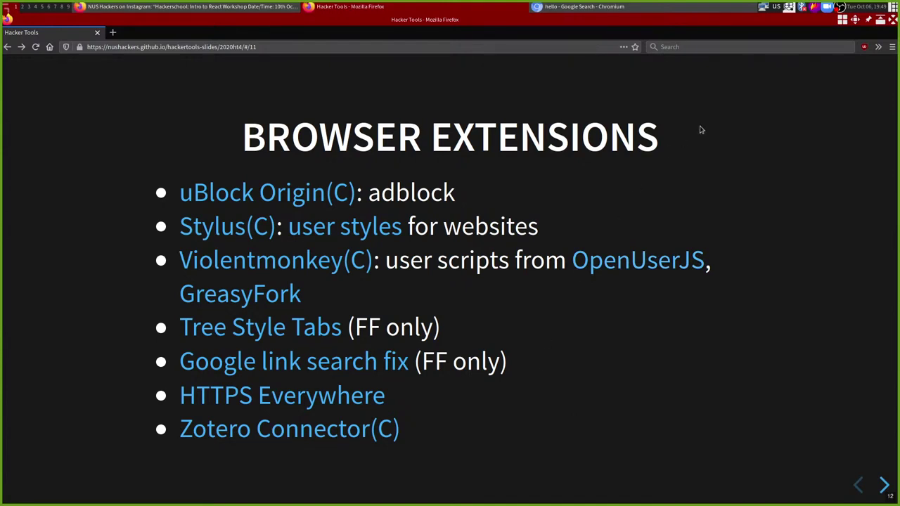
left_click(891, 46)
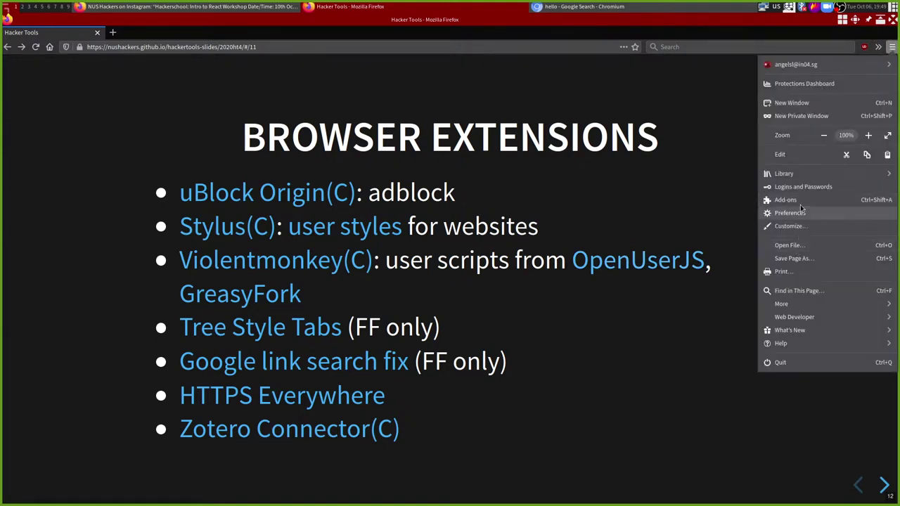
- Enable Zotero Connector in the Add-ons Manager and open a blank new tab
left_click(800, 202)
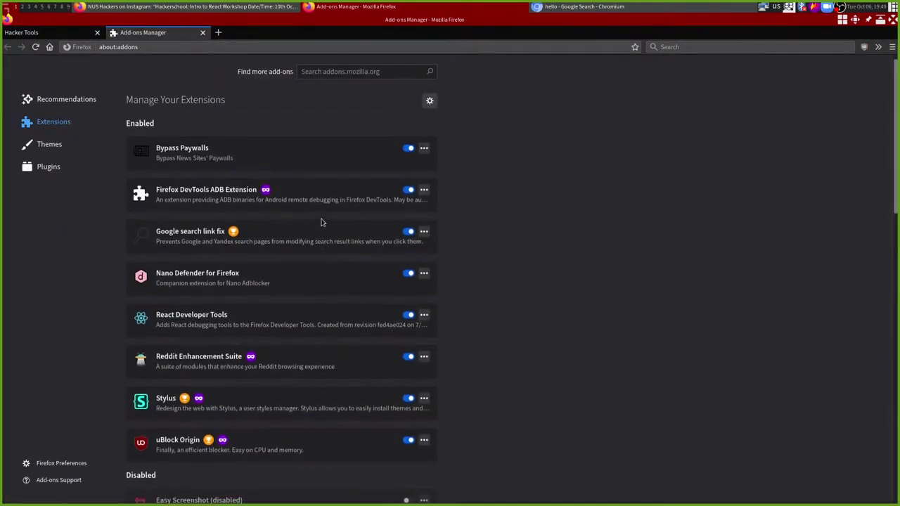
scroll(344, 225, "down", 1)
scroll(322, 222, "up", 1)
scroll(322, 222, "down", 5)
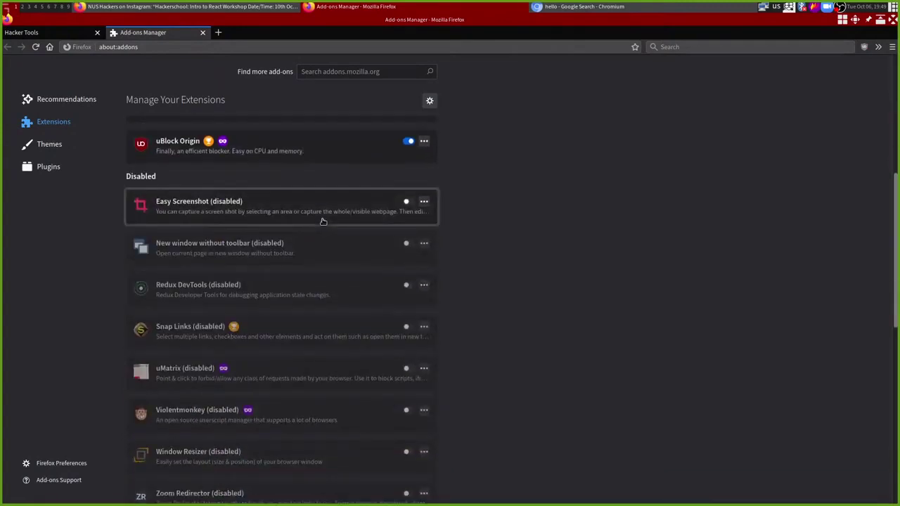
scroll(322, 222, "down", 3)
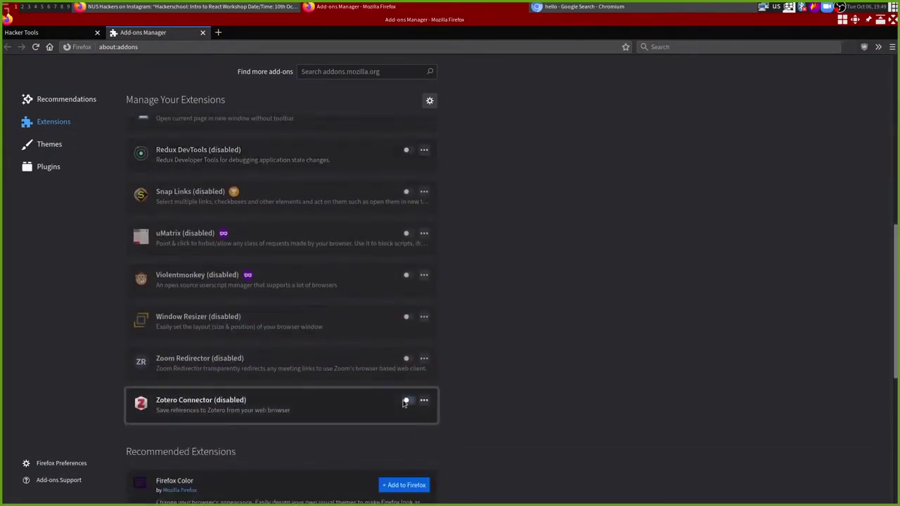
scroll(420, 370, "up", 11)
scroll(558, 344, "down", 3)
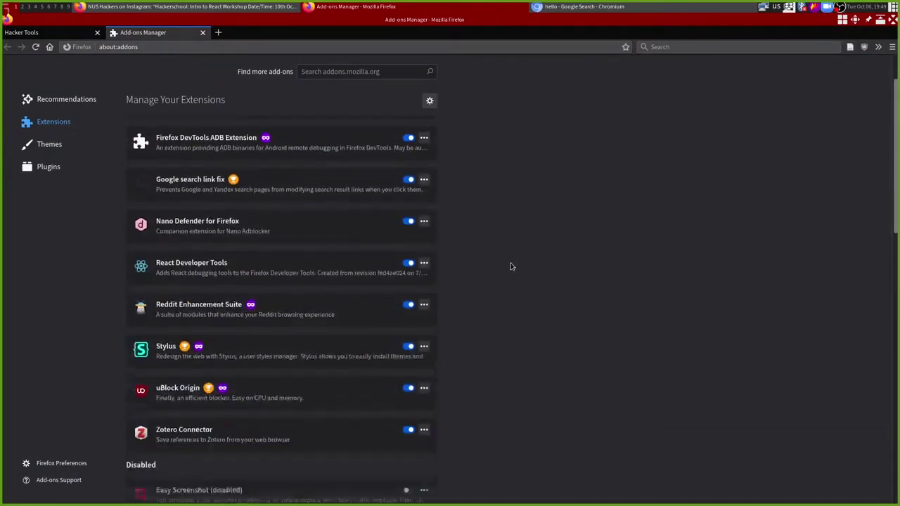
left_click(218, 32)
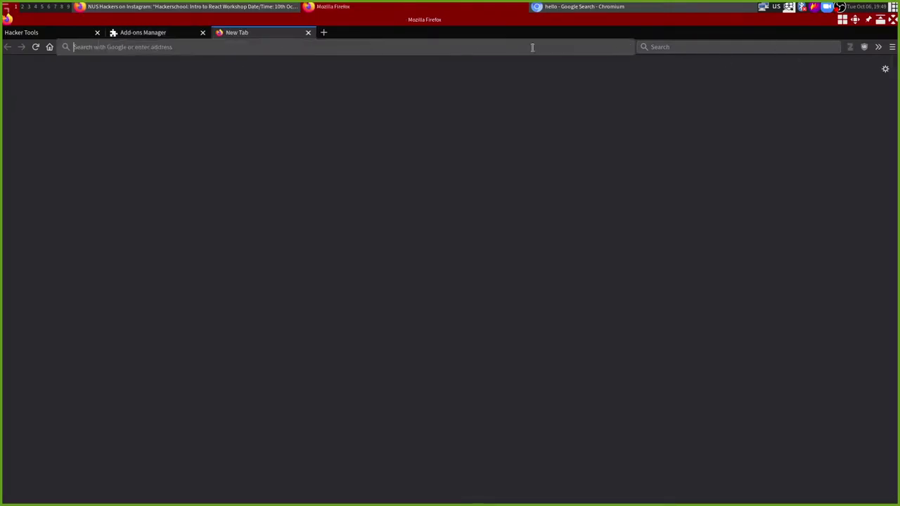
- Load Google Scholar by entering 'scholar' in the new tab's address bar
left_click(600, 46)
type("scholar.google.com/")
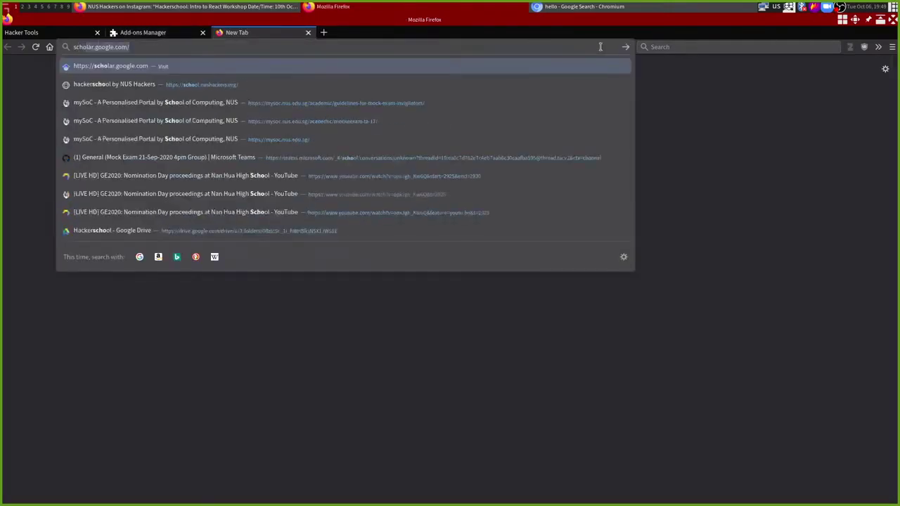
key("Return")
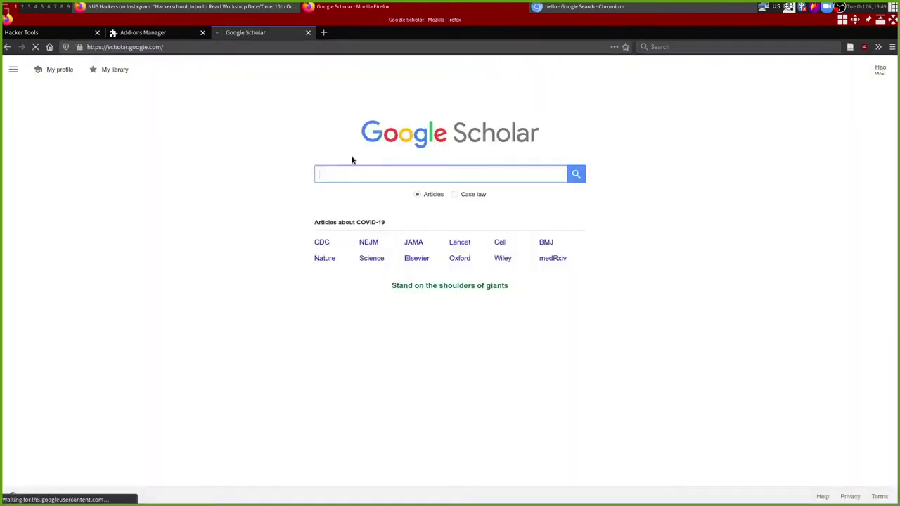
- Search Scholar for 'memory cache replacement' and scroll the roughly 394,000 results
left_click(358, 176)
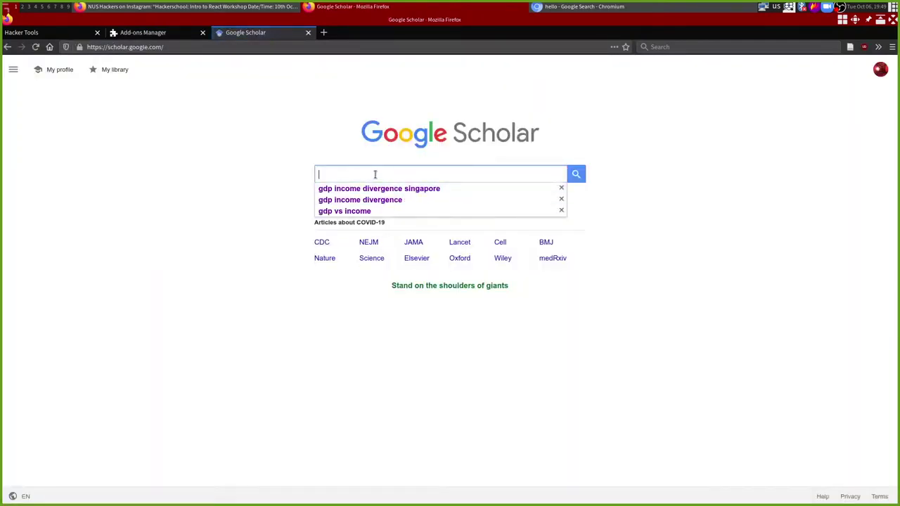
type("memory ")
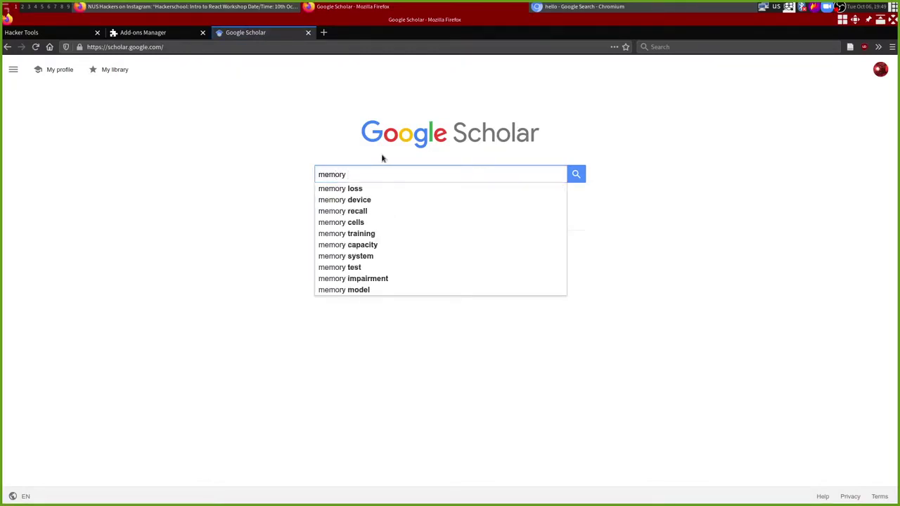
type("cach")
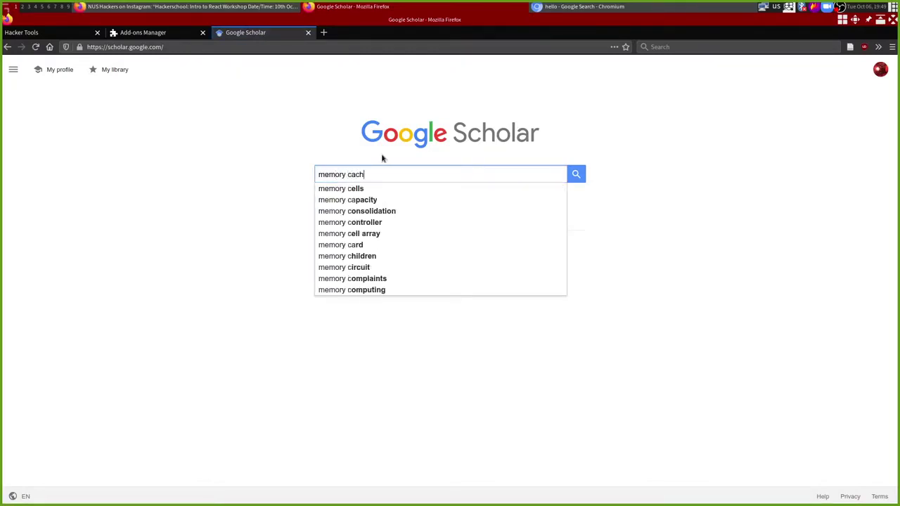
type("e replacement")
key("Return")
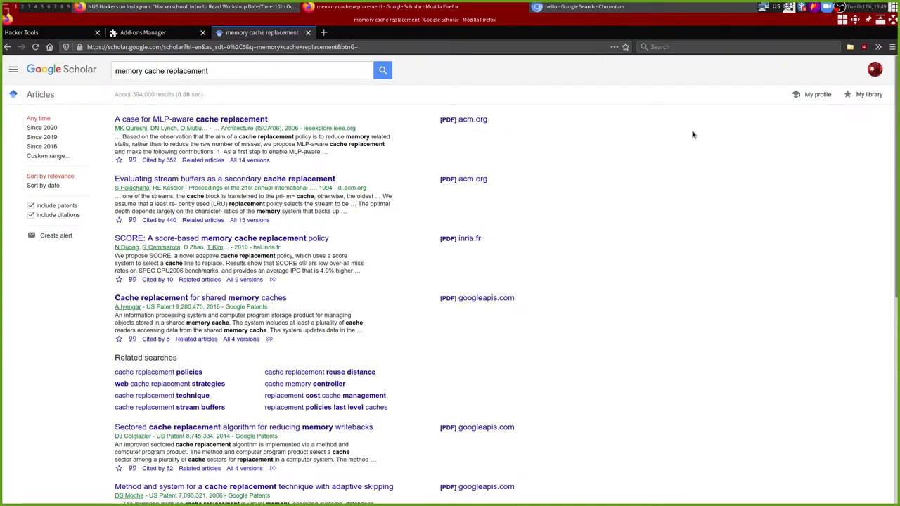
scroll(235, 118, "down", 1)
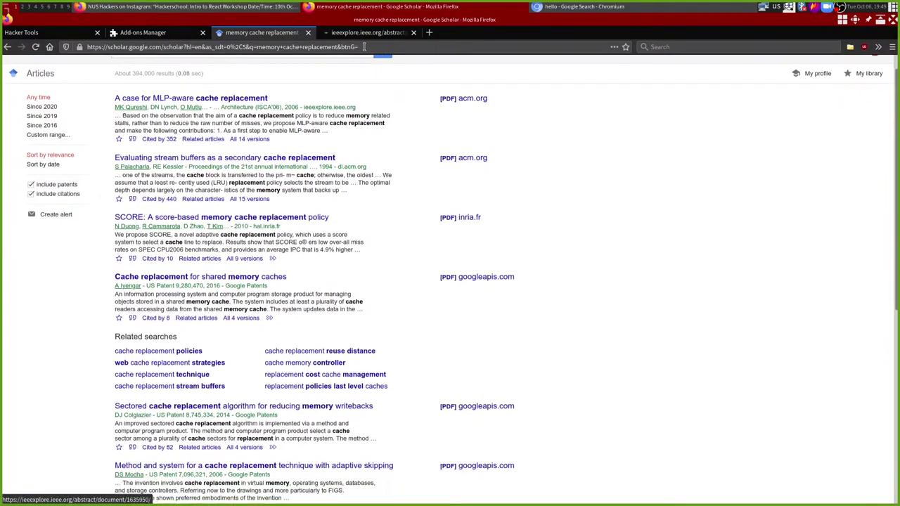
- Open the top result, A Case for MLP-Aware Cache Replacement, on IEEE Xplore in a new tab
middle_click(211, 94)
left_click(370, 32)
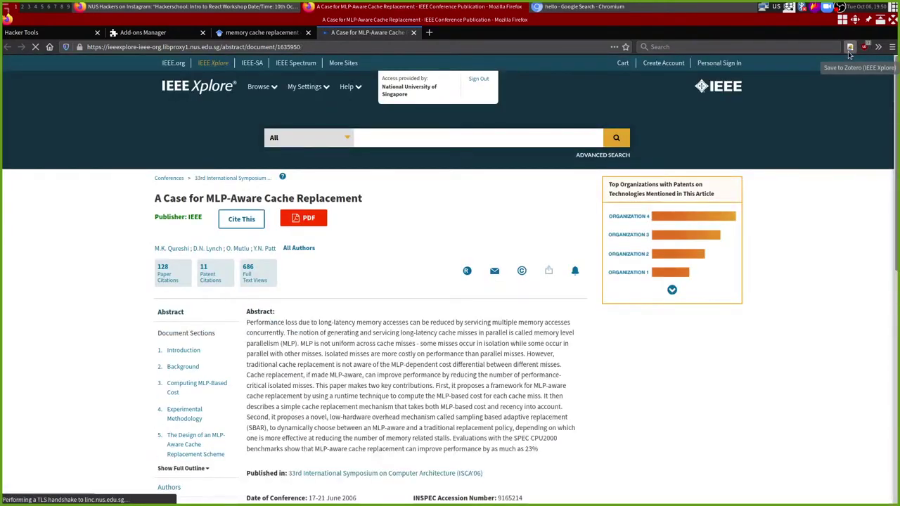
- Save the IEEE paper via Zotero Connector, launching Zotero, selecting Fuzzing, and retrying the save
left_click(849, 48)
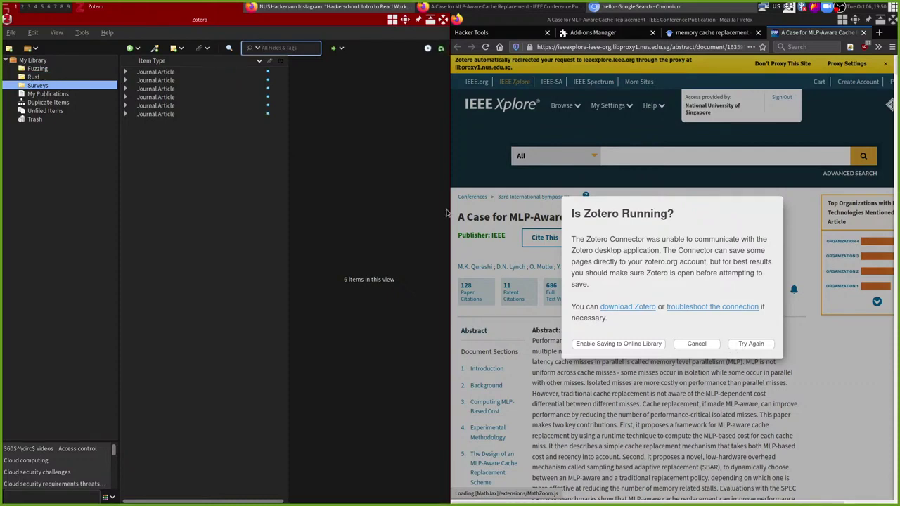
left_click(70, 69)
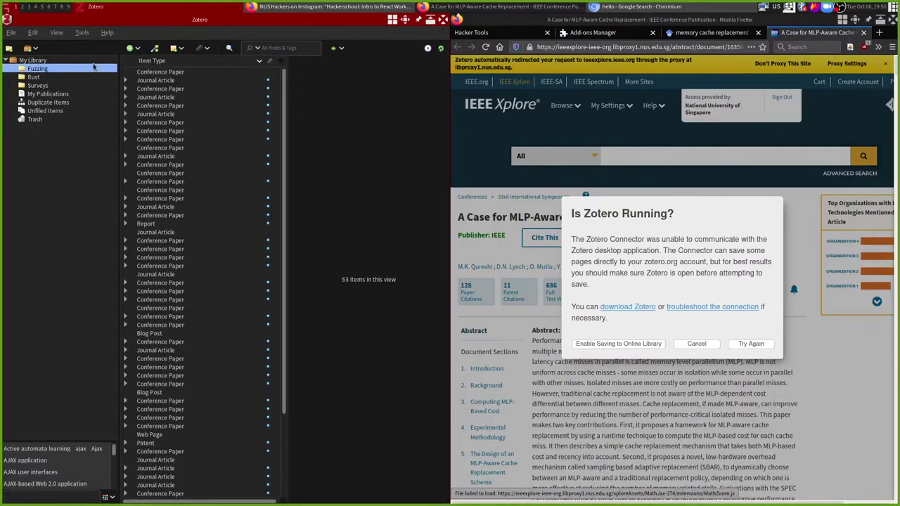
left_click_drag(317, 99, 446, 105)
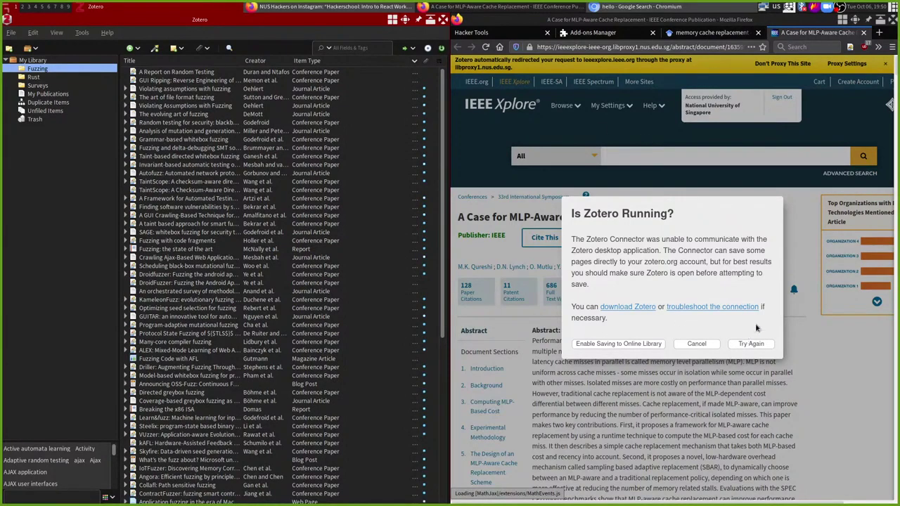
left_click(679, 343)
left_click(849, 47)
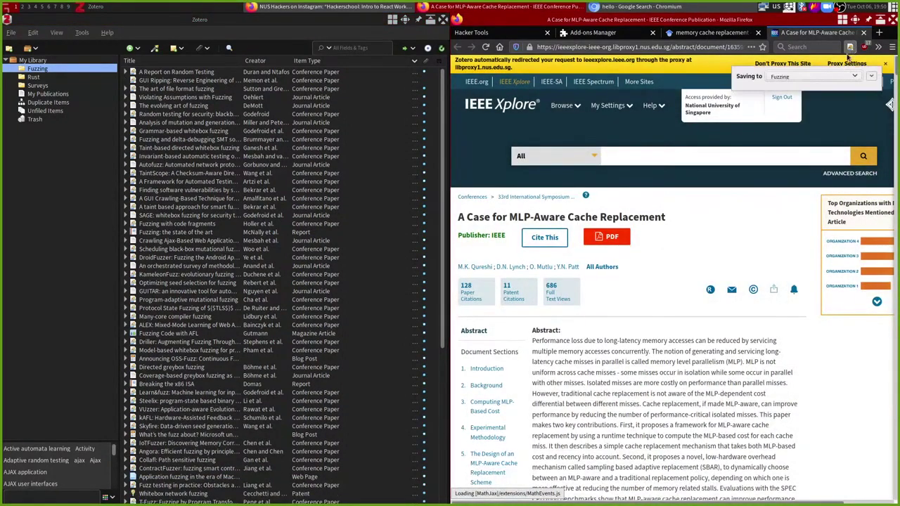
- Set the Zotero save destination to the Surveys collection and show its items
left_click(795, 77)
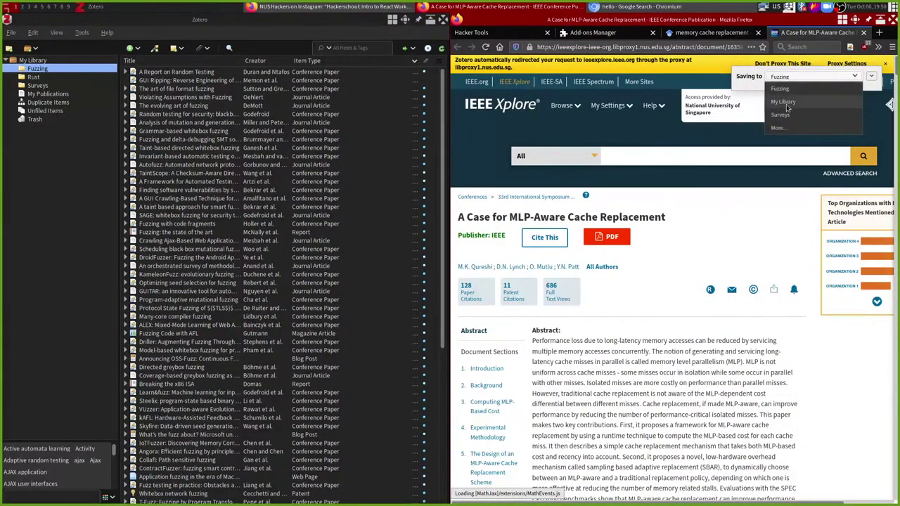
left_click(780, 85)
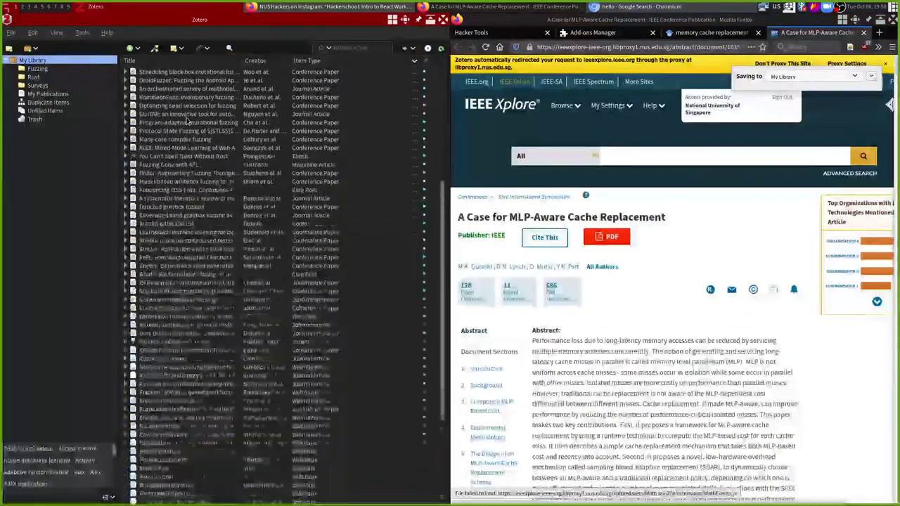
left_click(796, 76)
left_click(790, 108)
left_click(47, 93)
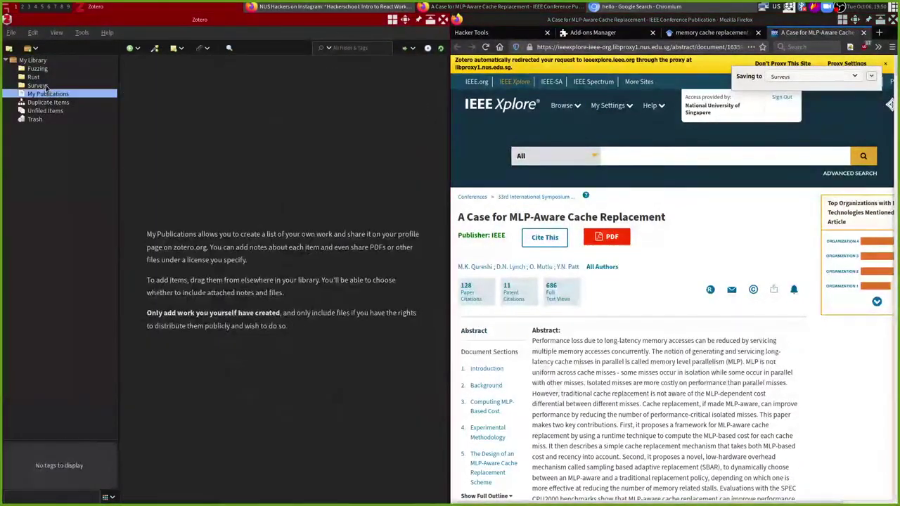
left_click(38, 85)
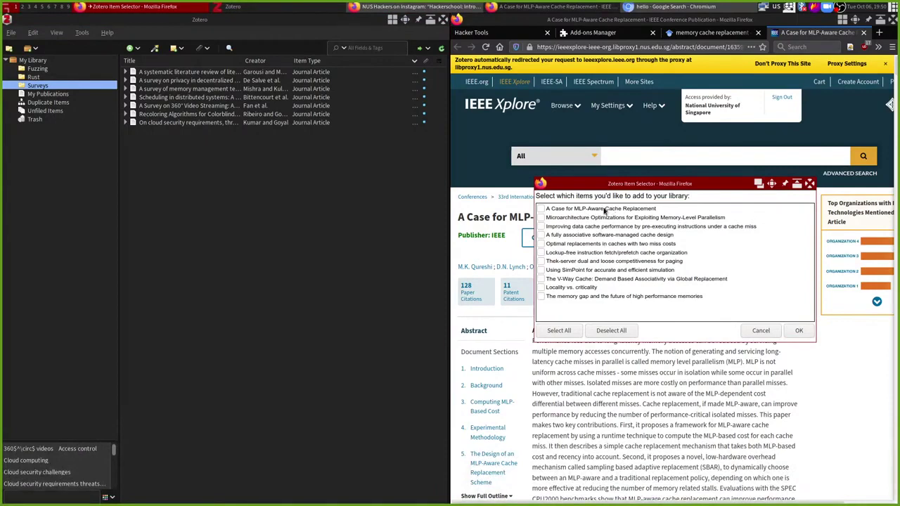
- Tick A Case for MLP-Aware Cache Replacement in the Item Selector and confirm with OK
left_click(540, 208)
left_click(794, 332)
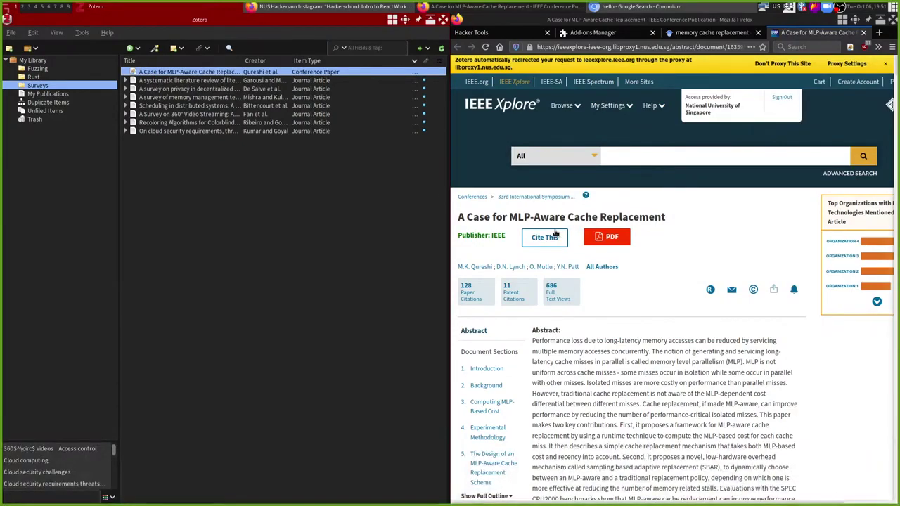
scroll(694, 253, "down", 5)
scroll(694, 260, "up", 5)
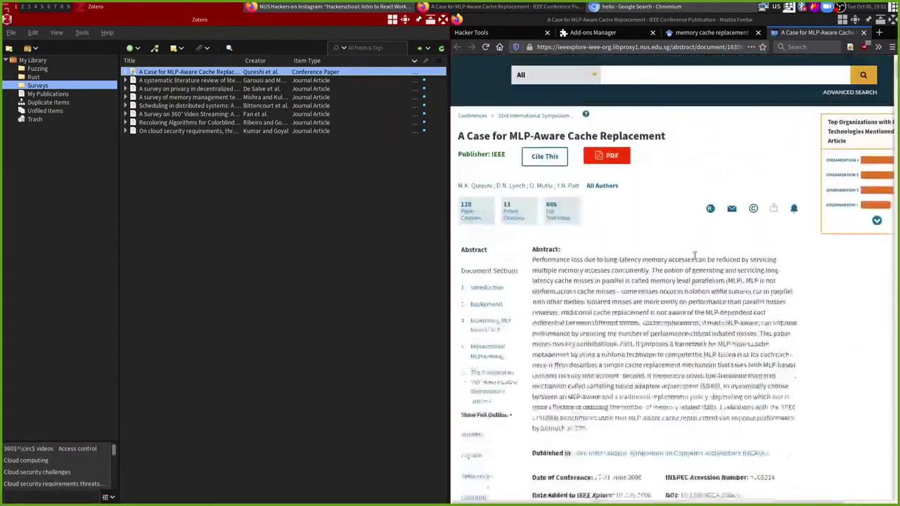
scroll(695, 257, "down", 3)
scroll(694, 257, "up", 4)
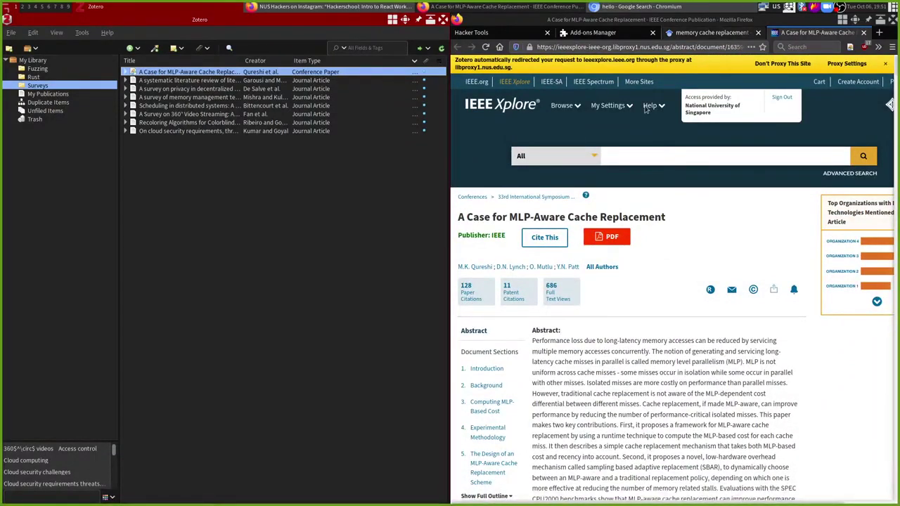
key("ctrl+t")
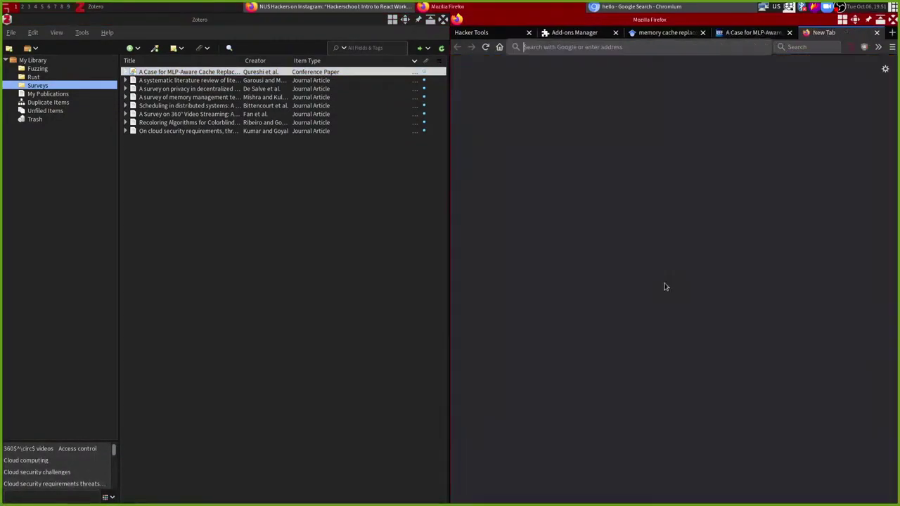
- Open the NUS Hackers Markov Chain Monte Carlo video and save it to Zotero's Surveys collection
type("youtube.com/")
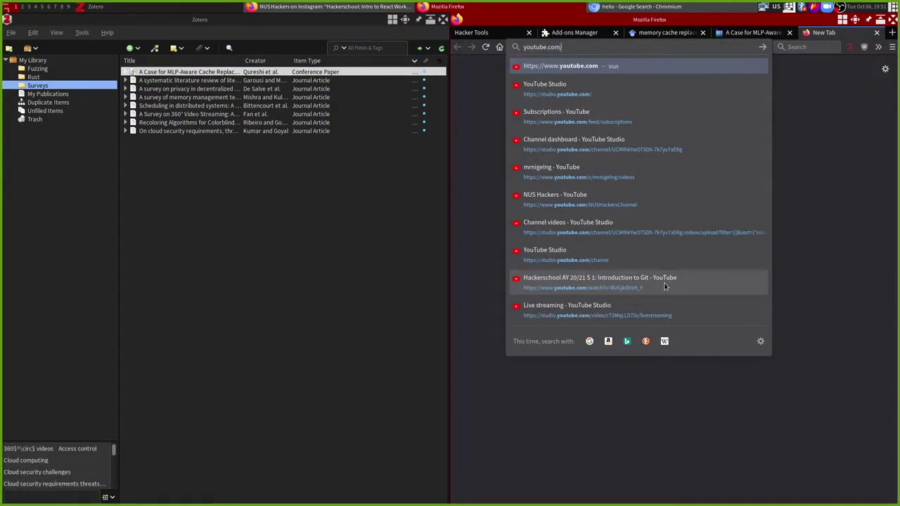
type("nushackerschannel")
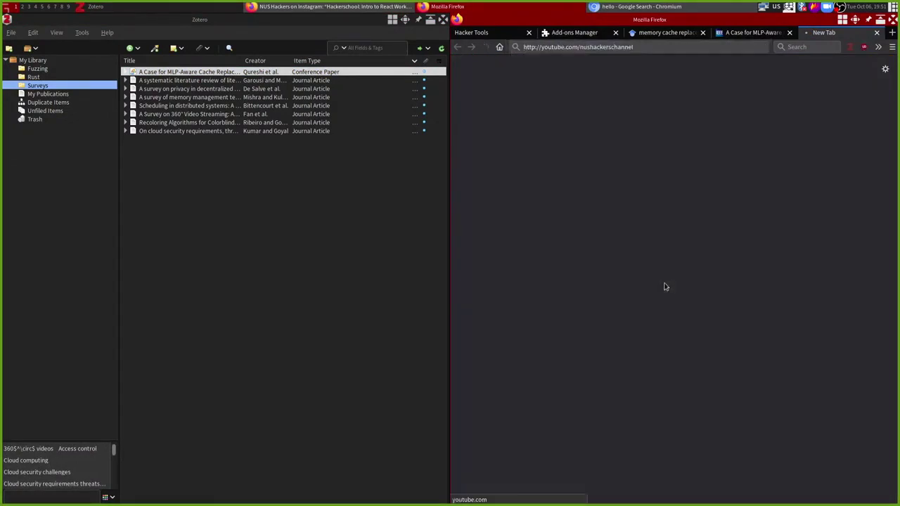
key("Return")
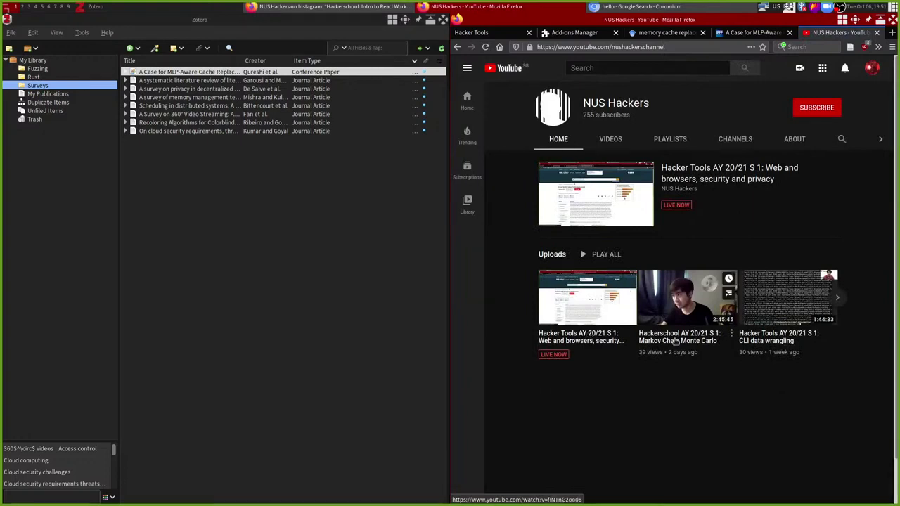
left_click(682, 301)
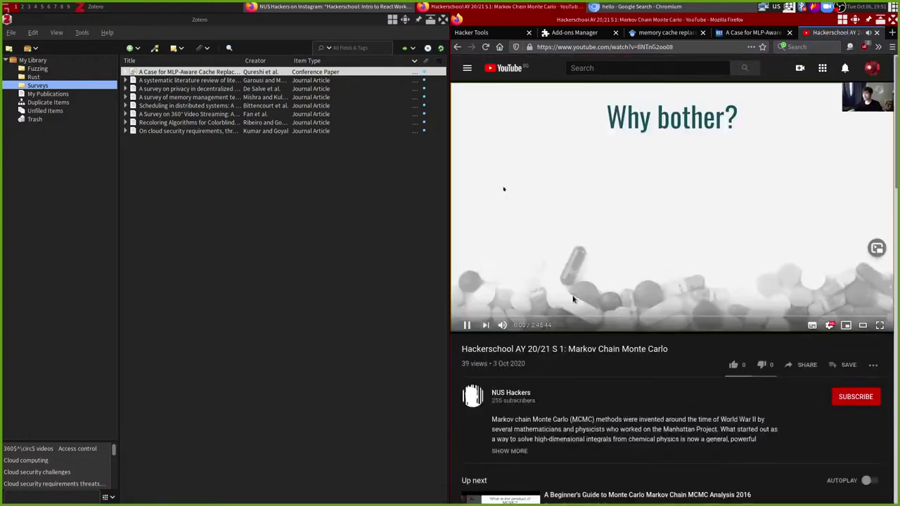
left_click(849, 48)
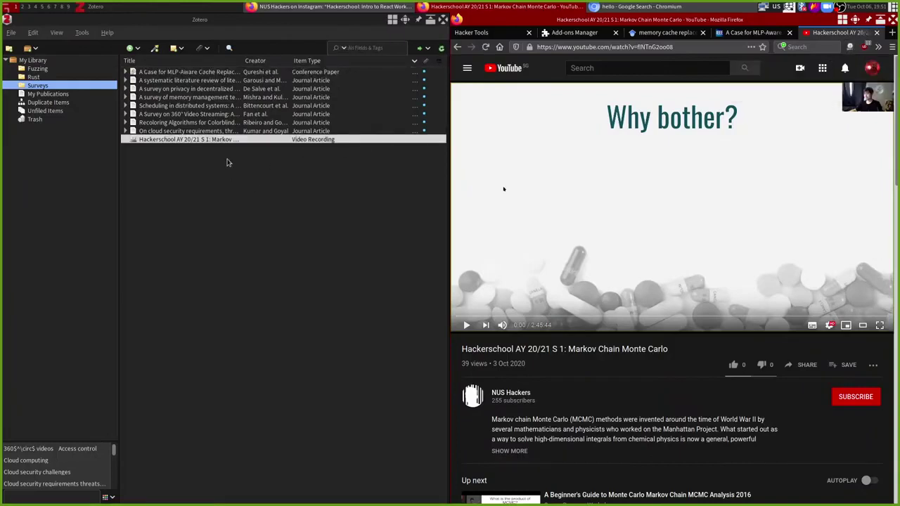
left_click(211, 20)
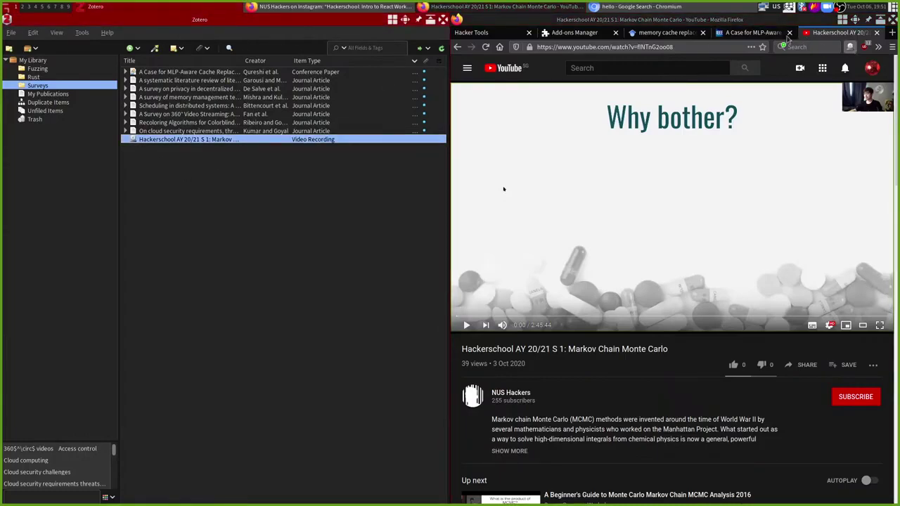
left_click(485, 33)
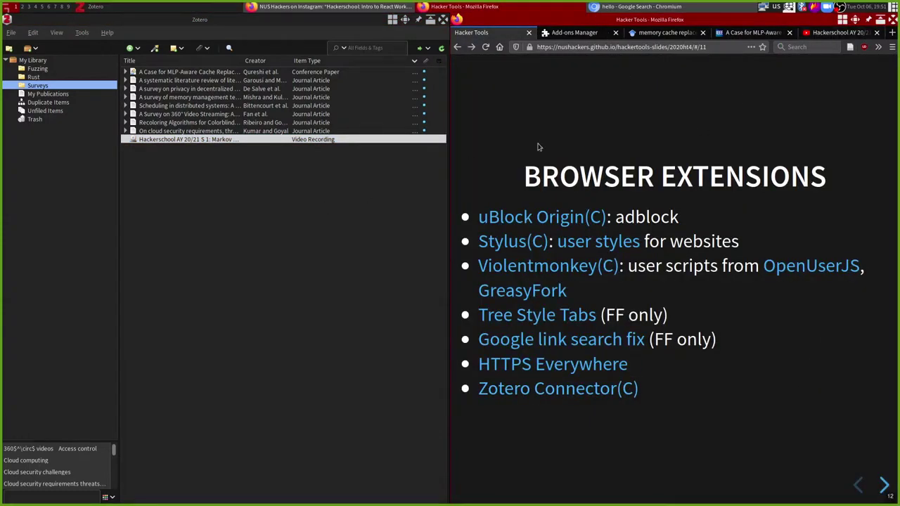
left_click(837, 32)
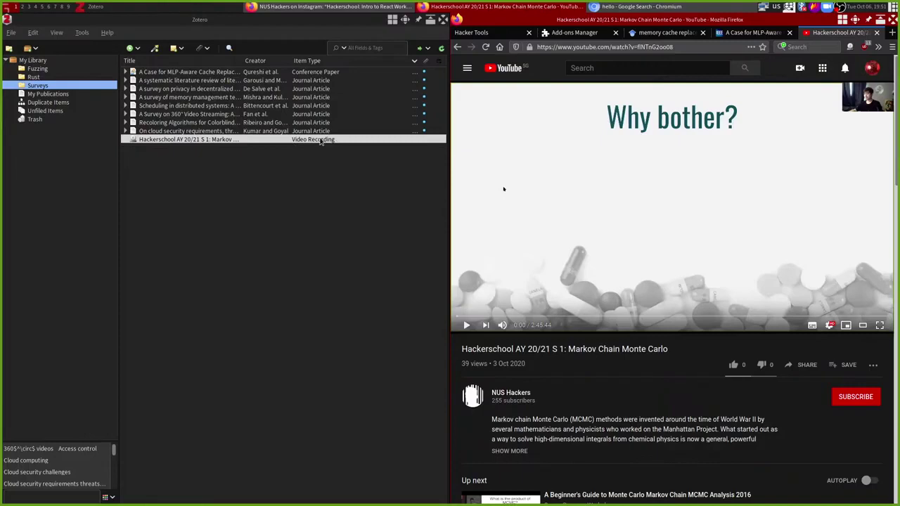
right_click(320, 141)
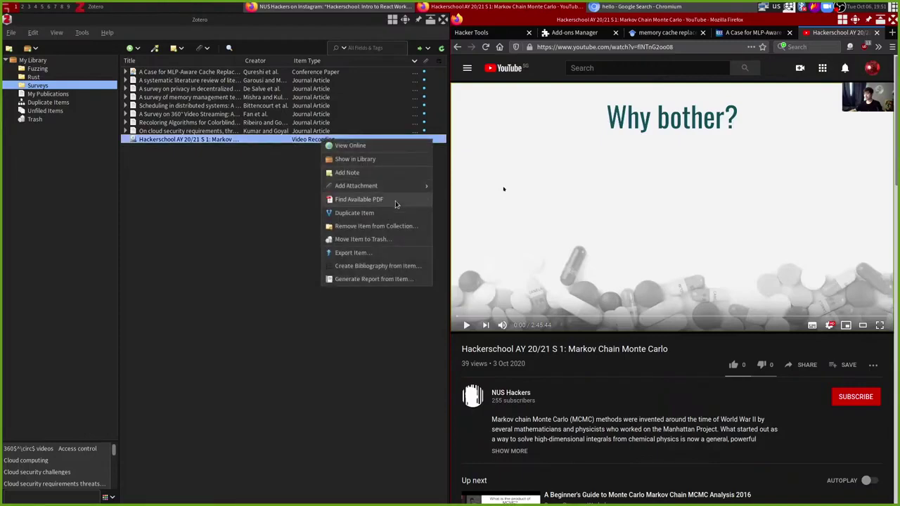
left_click(274, 124)
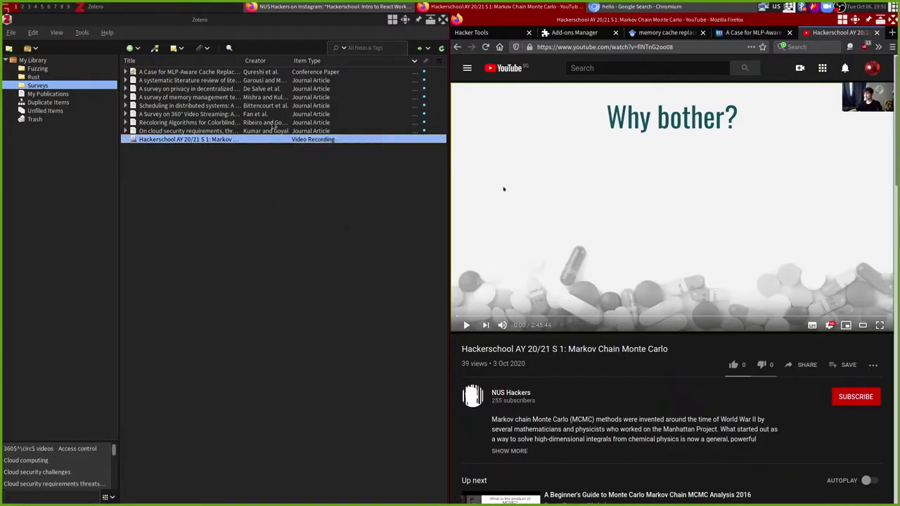
left_click(80, 32)
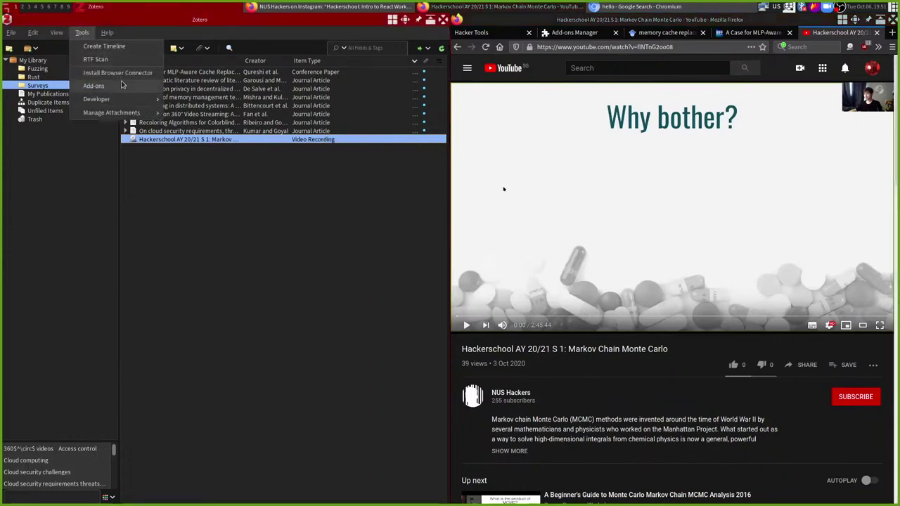
left_click(313, 223)
right_click(226, 139)
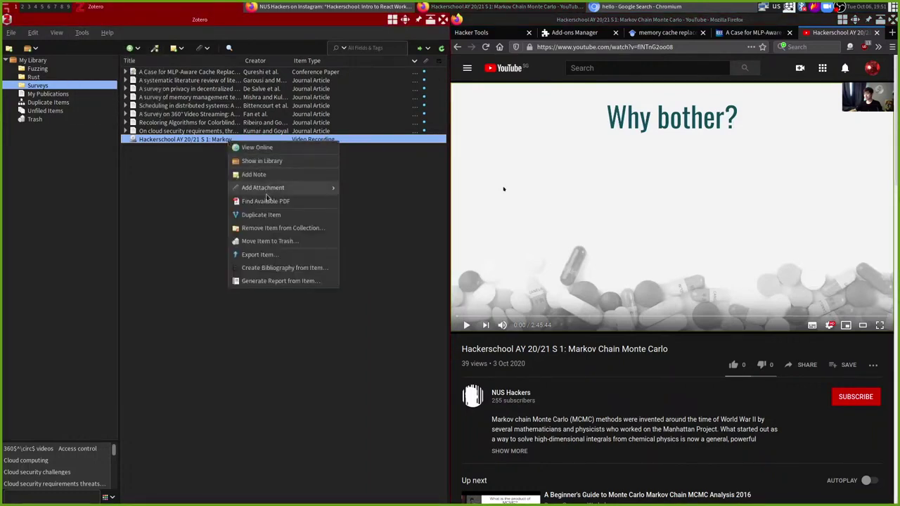
mouse_move(271, 191)
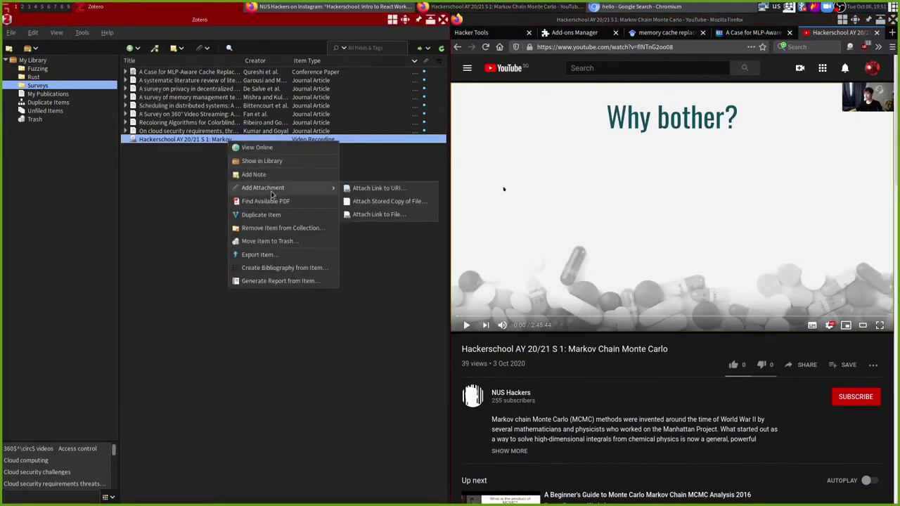
left_click(404, 263)
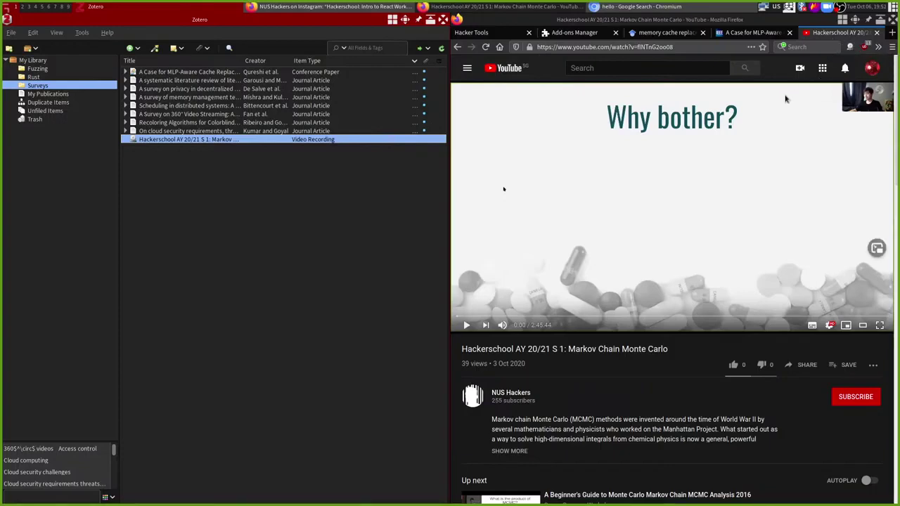
- On the IEEE Xplore tab, select the libproxy1.nus.edu.sg and ieeexplore.ieee.org domains in the proxy notice
left_click(735, 33)
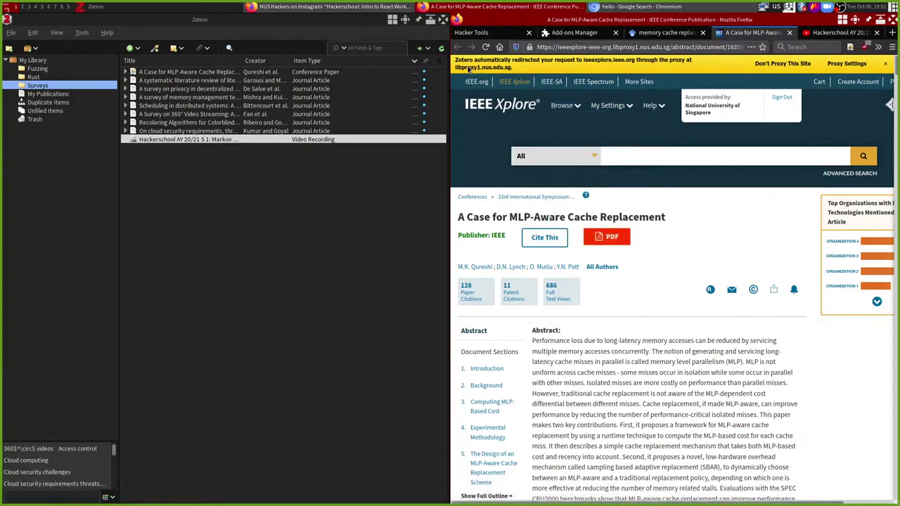
left_click_drag(455, 67, 505, 70)
left_click(515, 73)
left_click_drag(685, 105, 707, 121)
left_click(708, 116)
double_click(610, 60)
- Return to the Google Scholar results for 'memory cache replacement' and look over the list
left_click(667, 34)
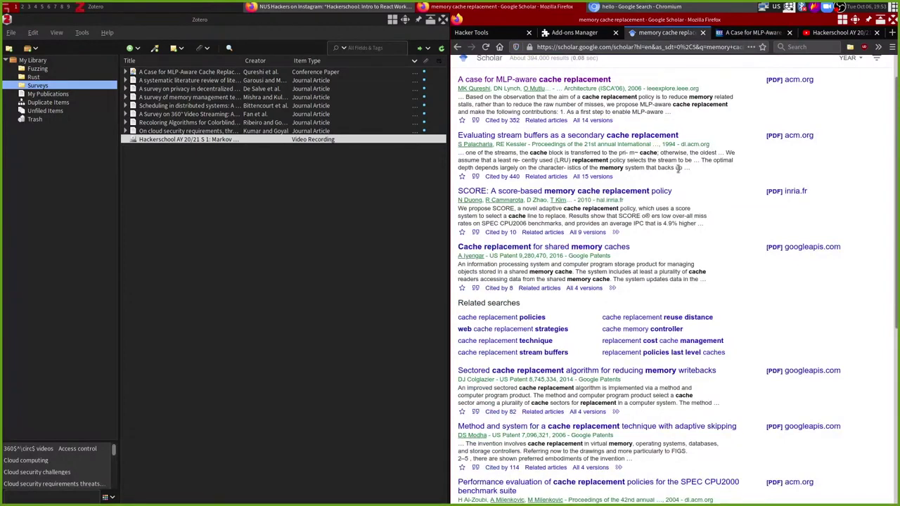
scroll(677, 166, "up", 1)
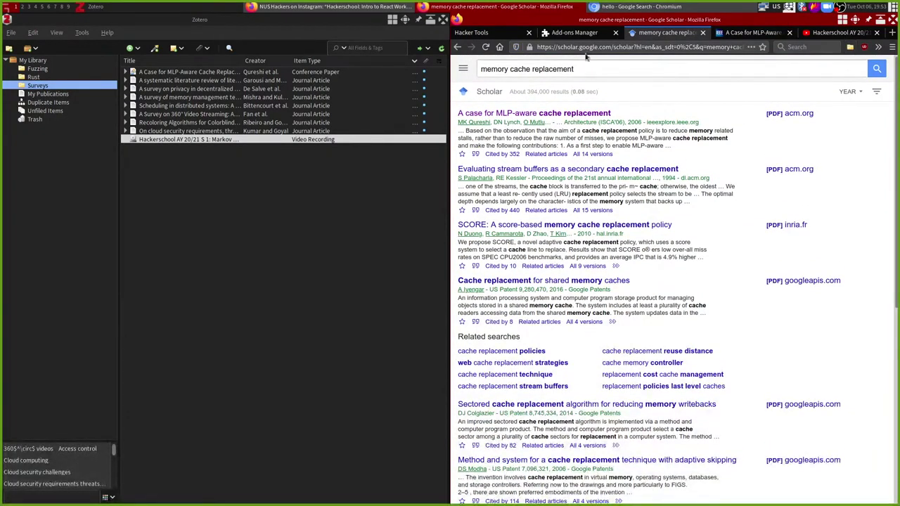
scroll(674, 232, "down", 5)
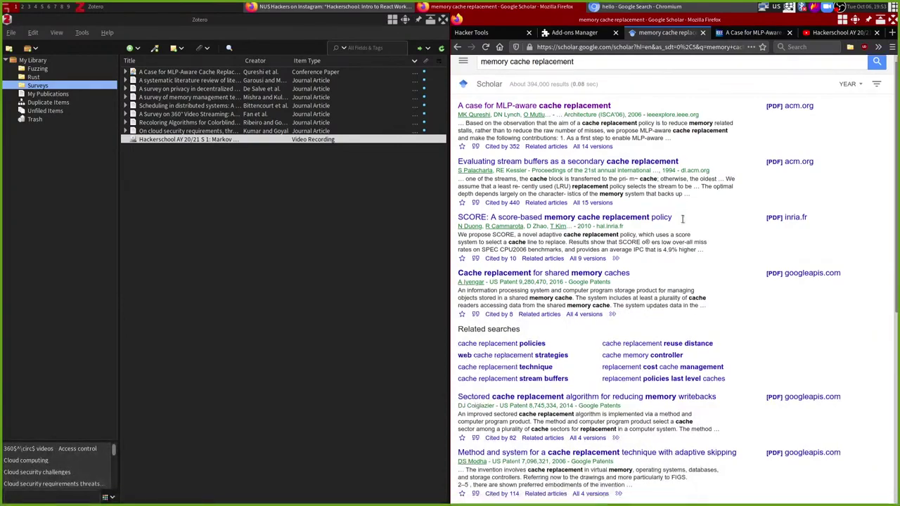
scroll(633, 232, "up", 5)
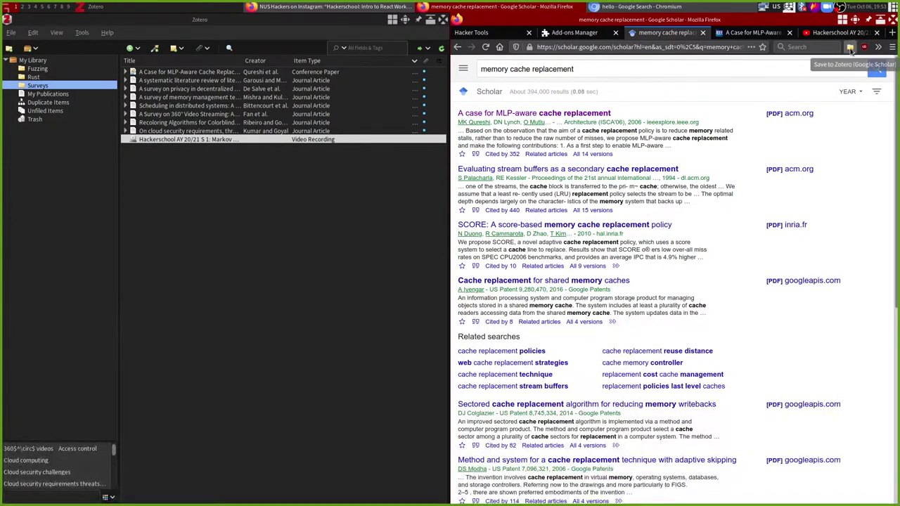
- In Zotero's item selector, tick the MLP-aware, SCORE, stream buffers, shared caches and adaptive skipping results, then close it
left_click(850, 48)
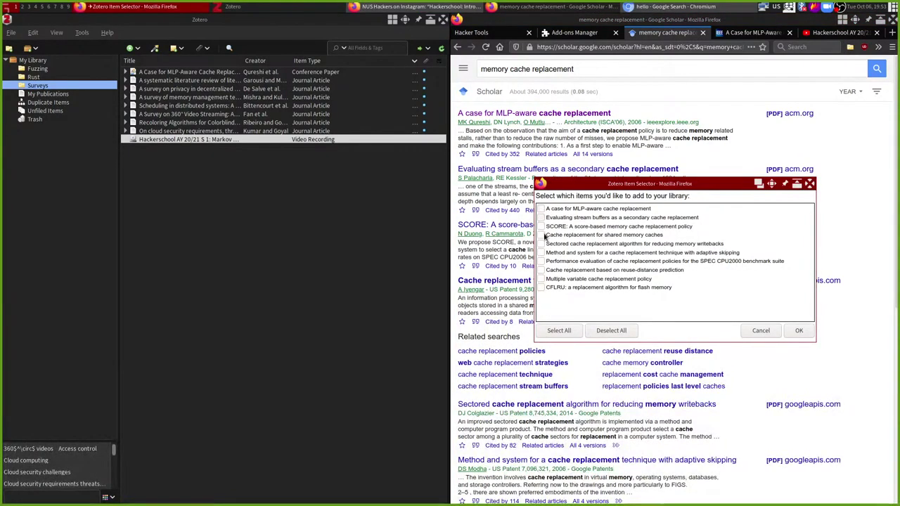
left_click(541, 209)
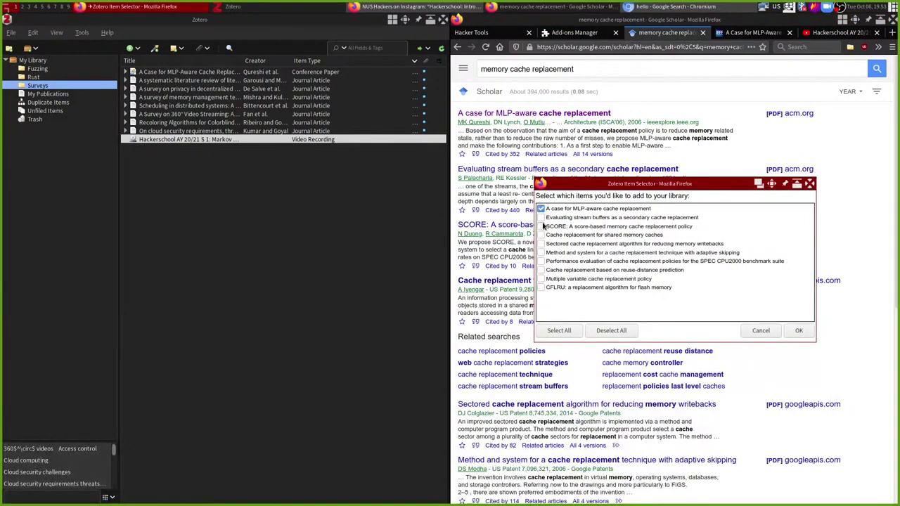
left_click(541, 225)
left_click(540, 217)
left_click(541, 235)
left_click(540, 252)
left_click(761, 331)
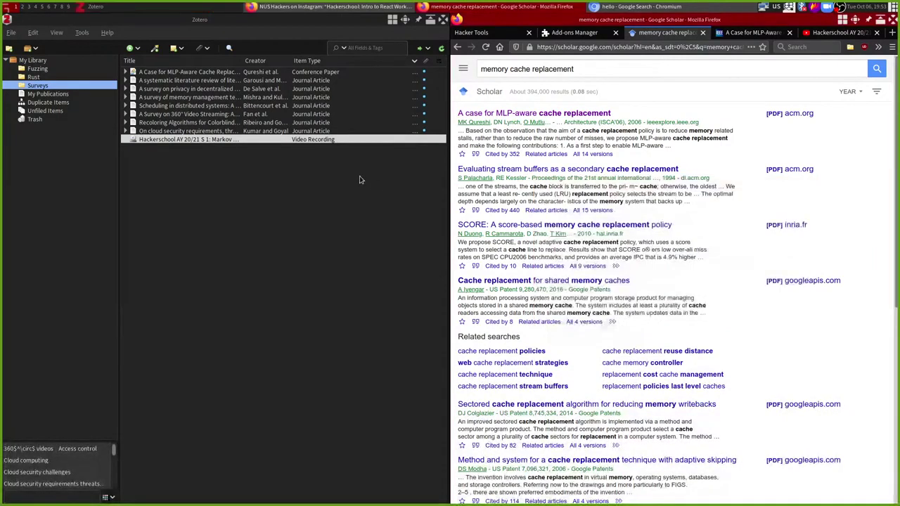
- Remove the MLP-Aware cache paper and Hackerschool video from the Surveys collection
left_click(209, 73, "ctrl")
right_click(209, 73)
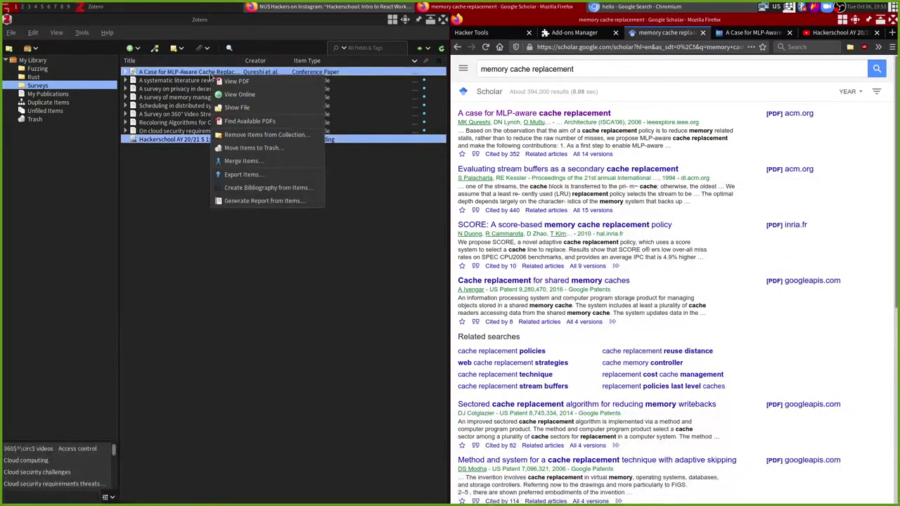
left_click(274, 134)
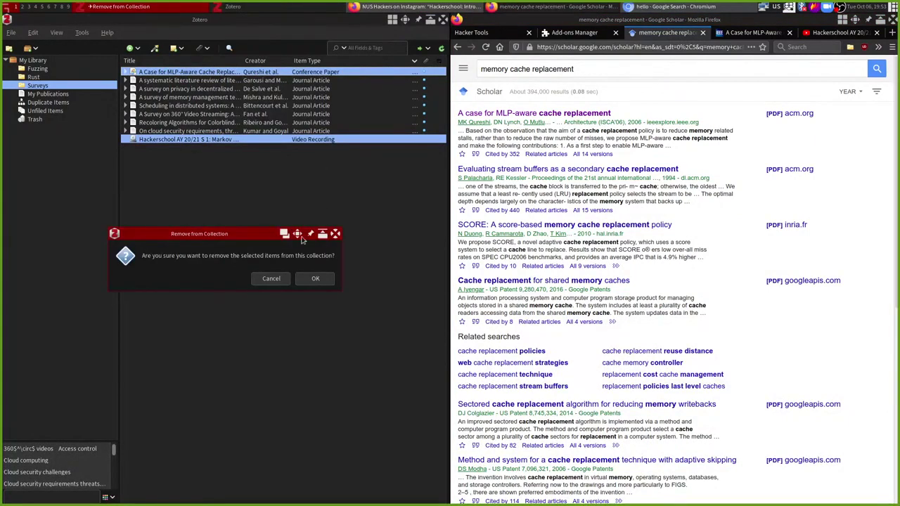
left_click(314, 279)
- Show the Hacker Tools Browser Extensions slide full-screen and briefly highlight the Zotero Connector bullet
left_click(440, 21)
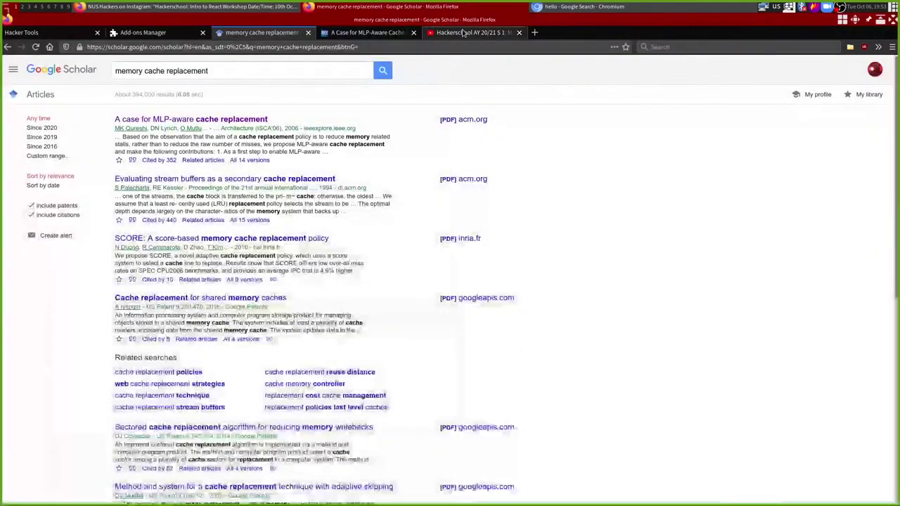
left_click(45, 35)
left_click_drag(425, 429, 229, 441)
left_click(459, 438)
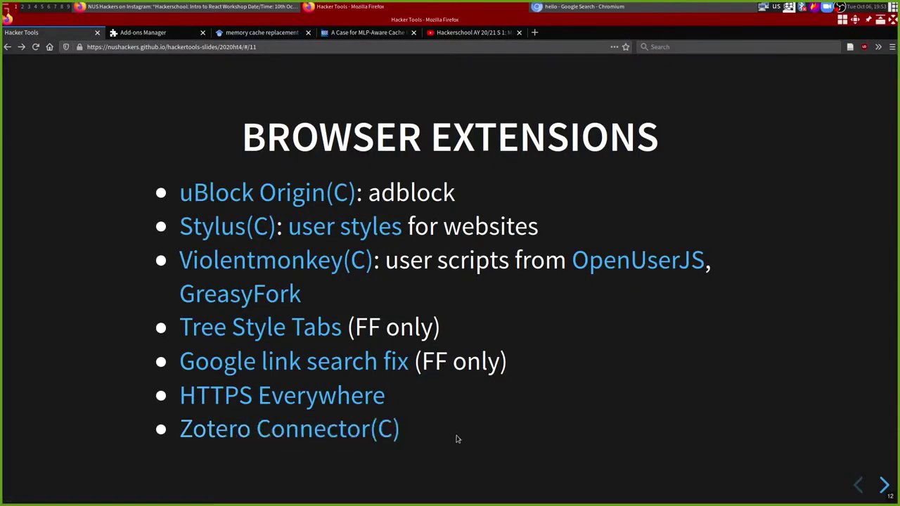
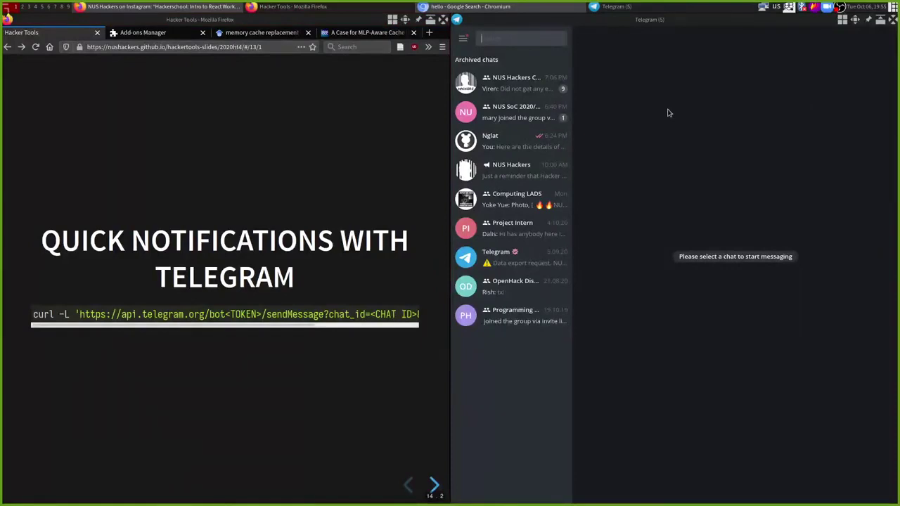
- Search Telegram for botfather and open the BotFather chat
left_click(529, 38)
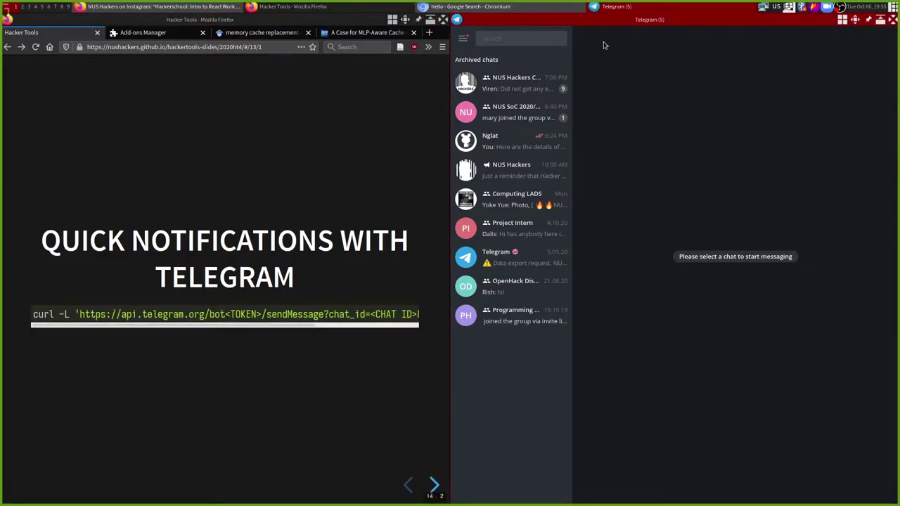
type("bot")
key("BackSpace")
key("BackSpace")
key("BackSpace")
type("botfather")
left_click(508, 64)
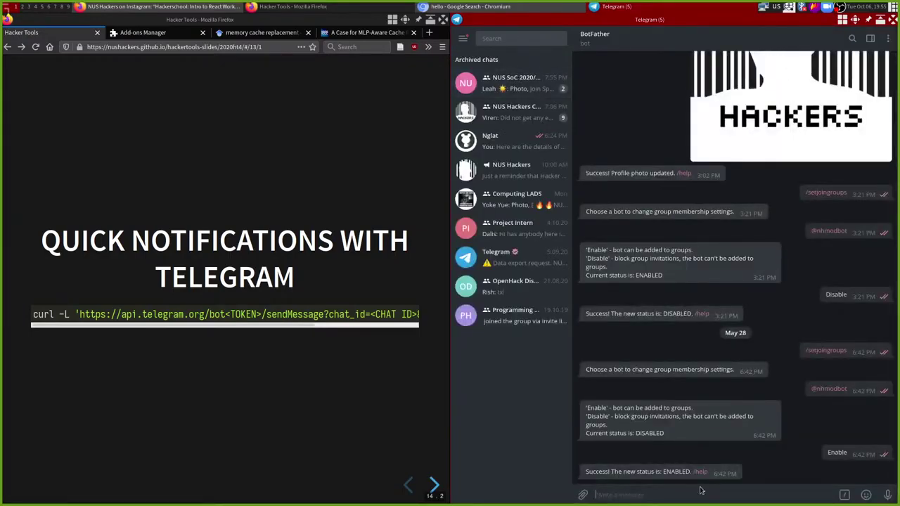
- Create the bot 'NUS Hackers Test Bot' with username nushackerstestbot via /newbot and select its API token
type("/")
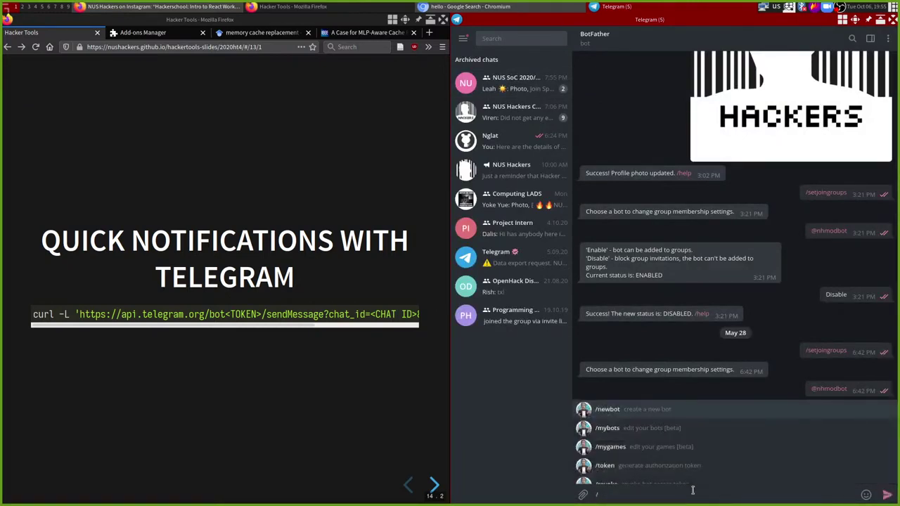
type("newbot")
key("Return")
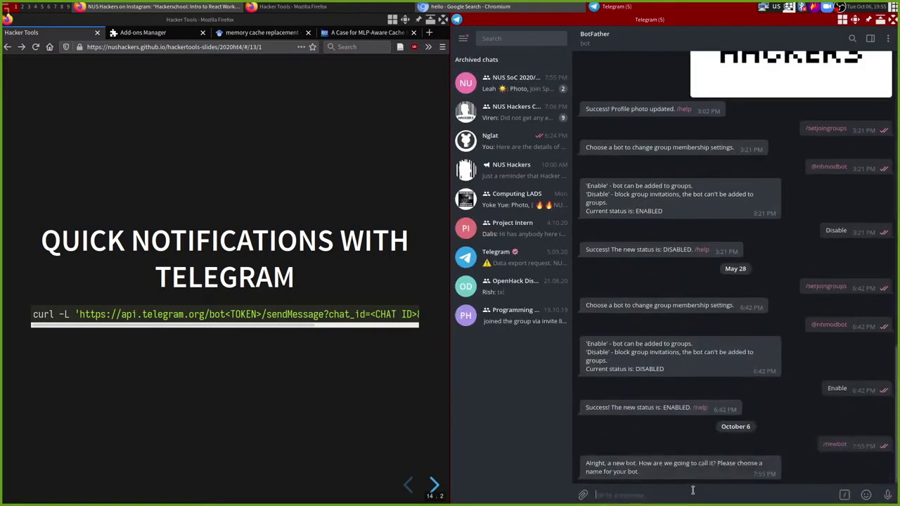
type("NUS Hackers Test Bot")
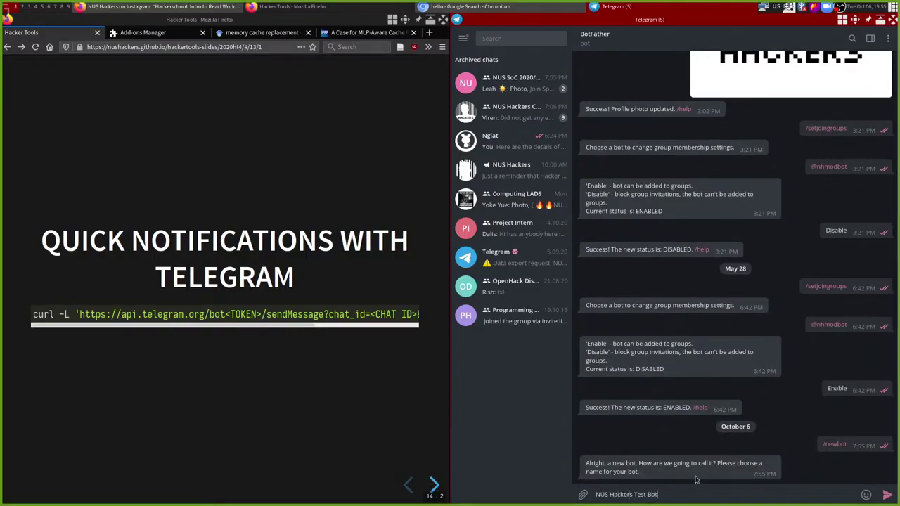
key("Return")
type("nus")
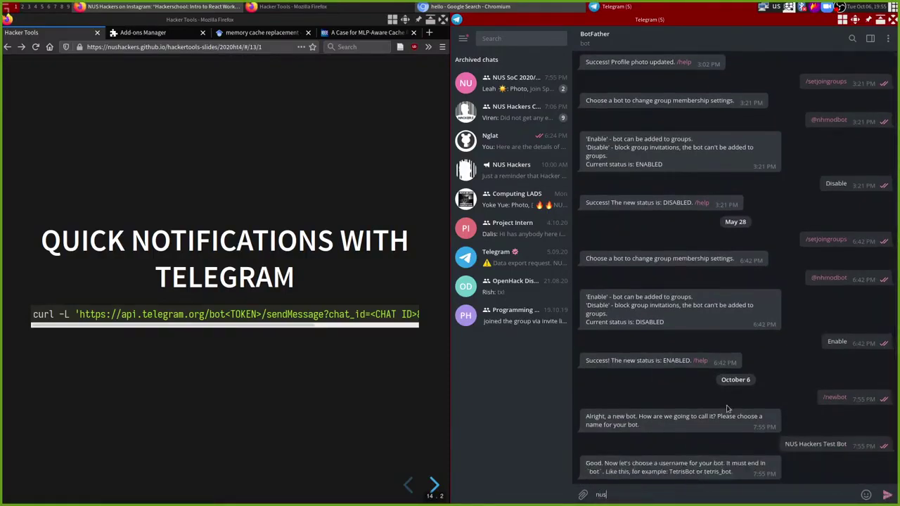
type("hackerstestbot")
key("Return")
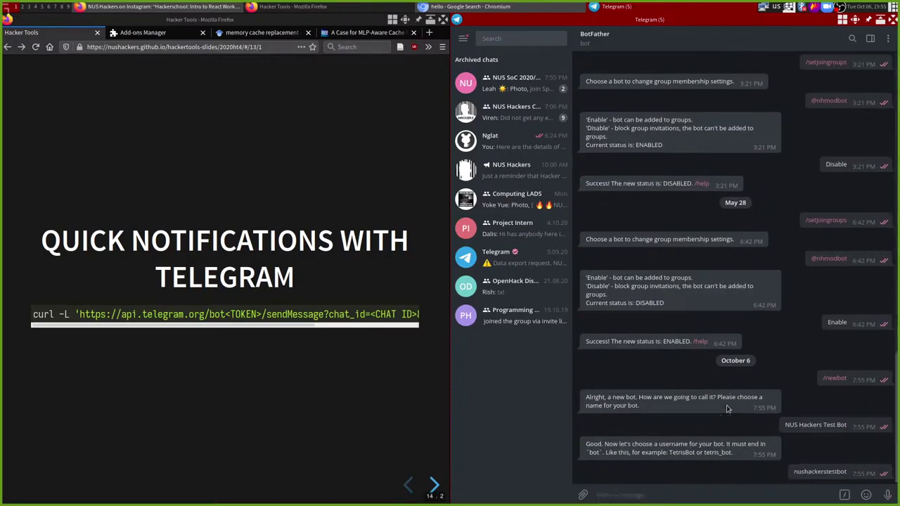
left_click_drag(725, 429, 587, 433)
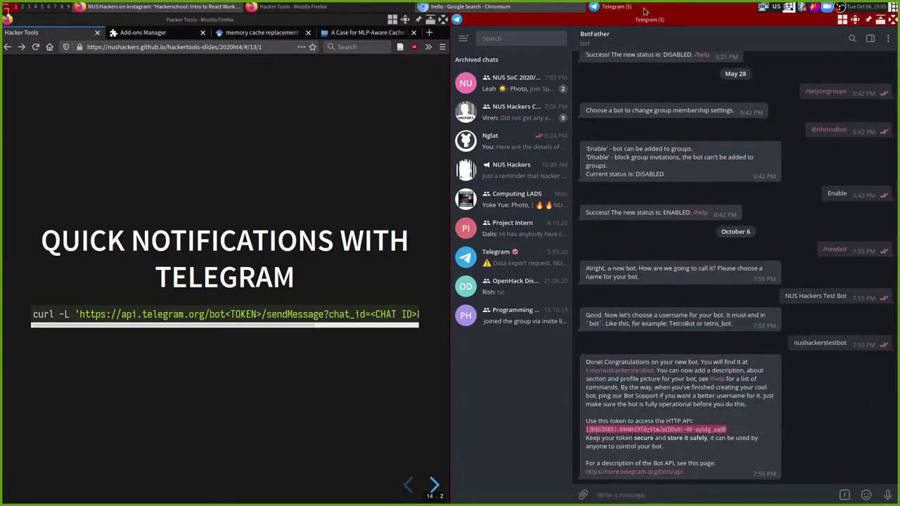
left_click(645, 10)
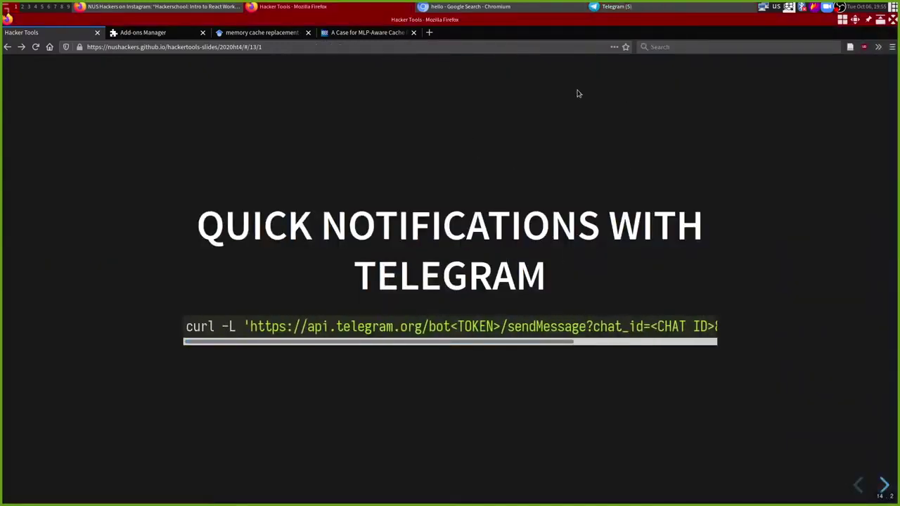
- Start a curl command in a new terminal and press START in the new test bot's chat
key("super+Return")
type("curl")
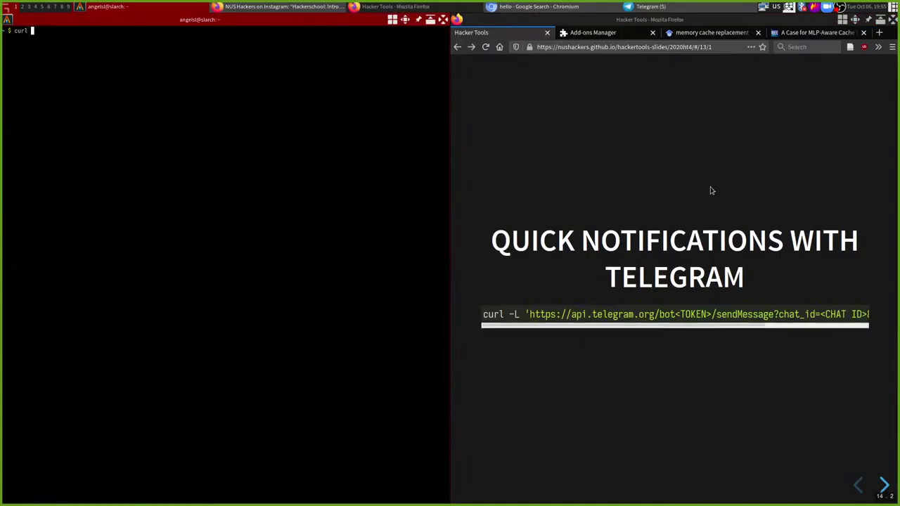
left_click(677, 8)
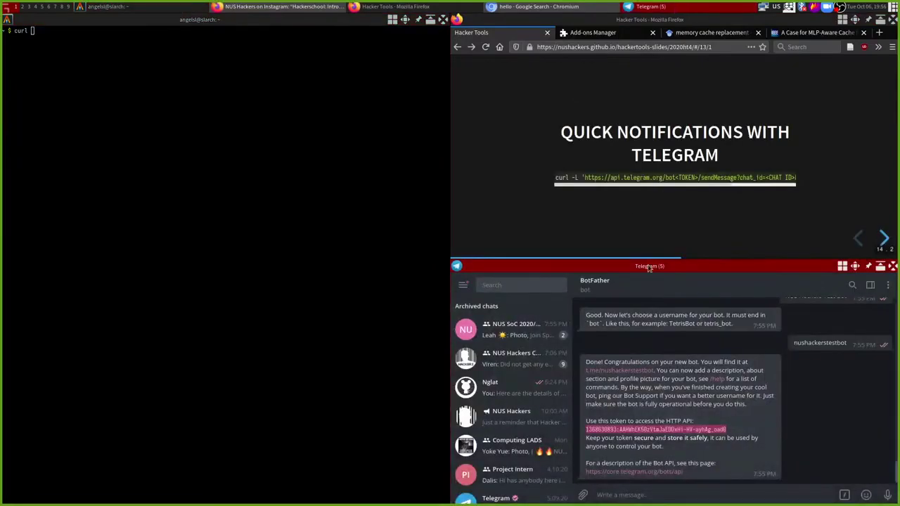
left_click(647, 376)
left_click(716, 495)
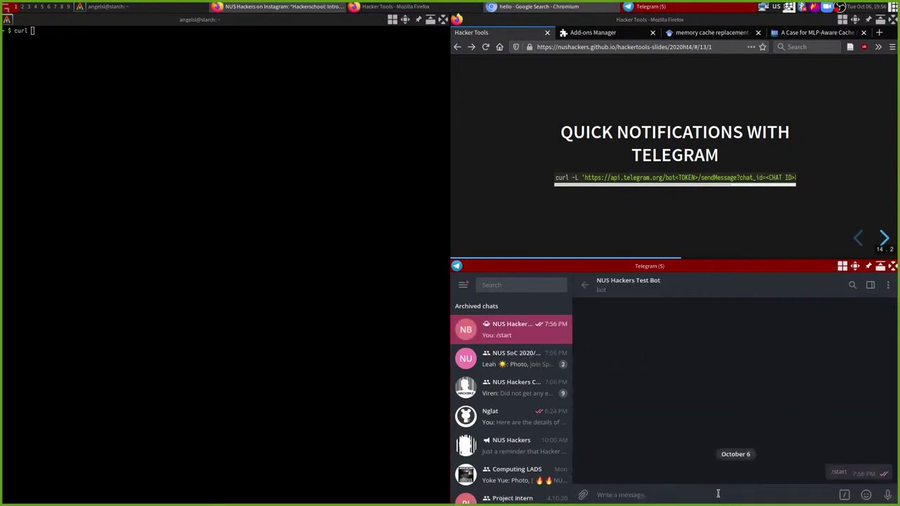
left_click(395, 210)
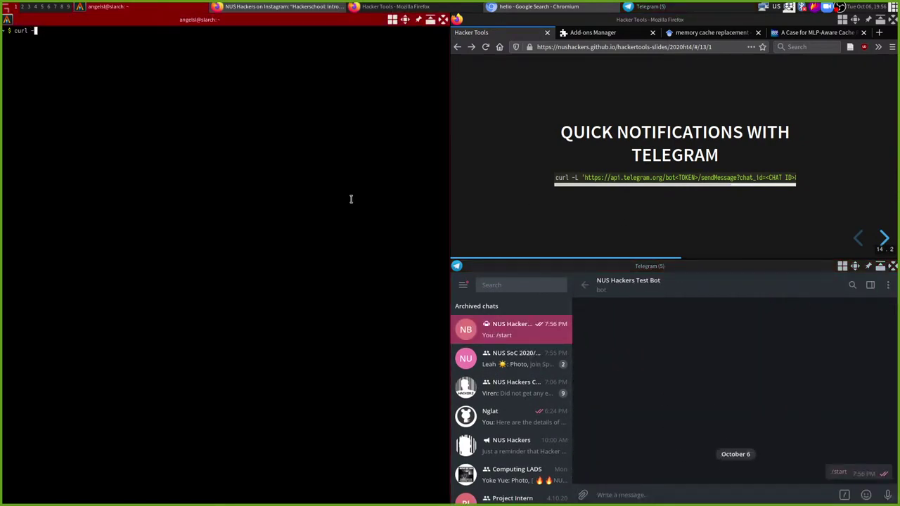
type("-L 'https://api.telegram.org/bot")
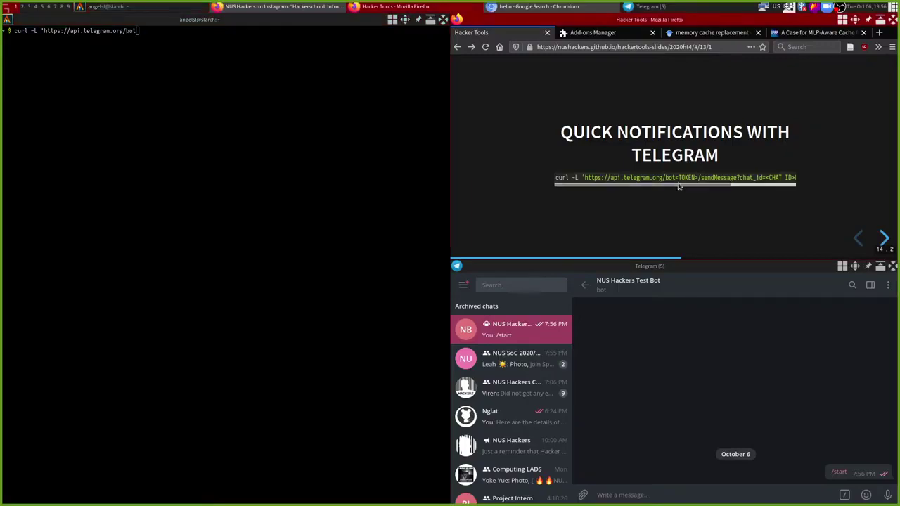
left_click(628, 281)
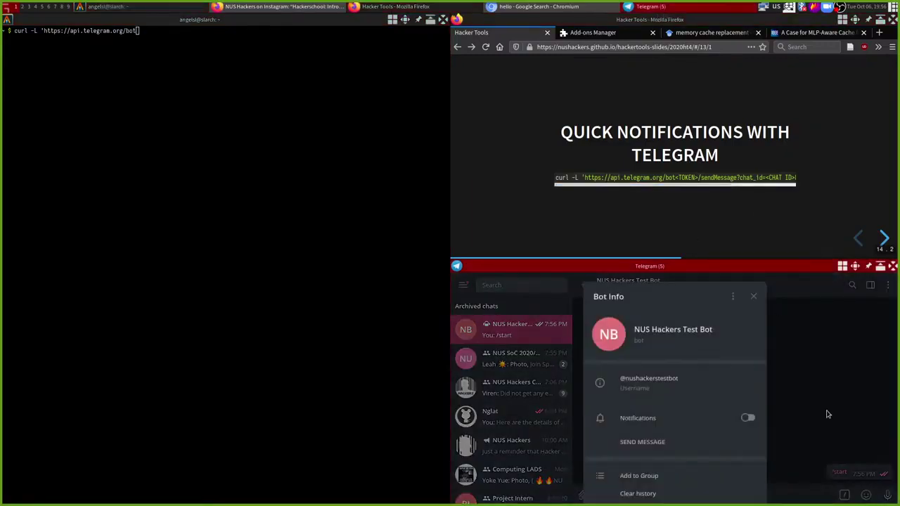
left_click(819, 400)
left_click(692, 8)
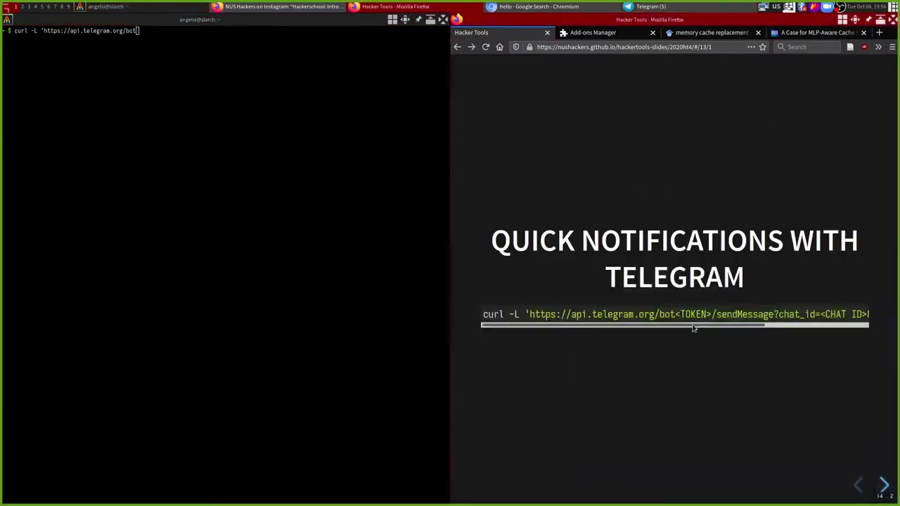
scroll(696, 314, "right", 1)
left_click_drag(696, 314, 655, 314)
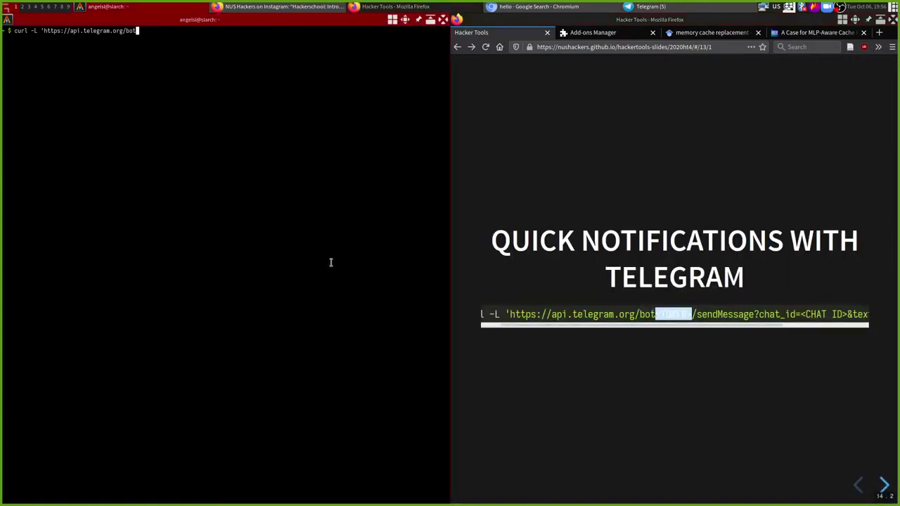
- Return to Telegram and scroll its chat list to search for a chat
left_click(690, 7)
scroll(527, 422, "down", 3)
scroll(529, 440, "up", 3)
scroll(529, 439, "up", 1)
scroll(529, 439, "down", 3)
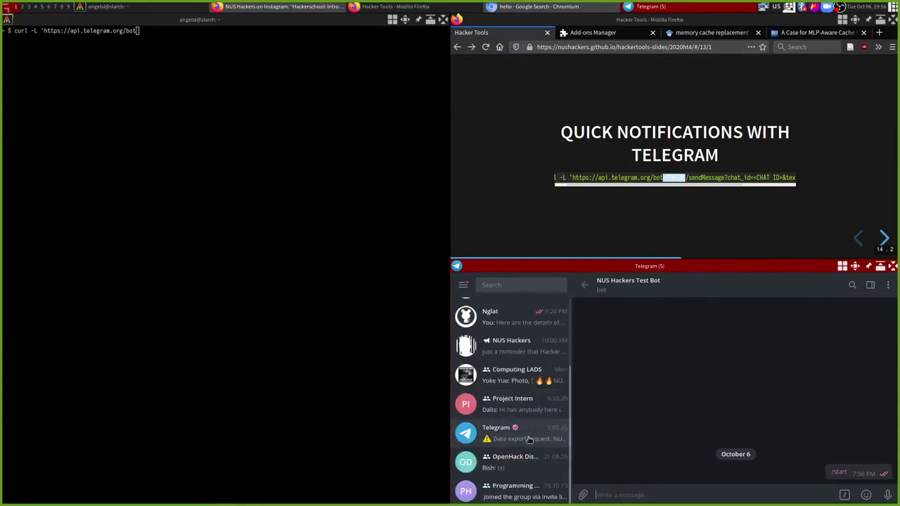
scroll(529, 439, "up", 1)
left_click(520, 284)
- Paste the bot token from BotFather into the curl command and append /sendMessage?chat_id
type("botf")
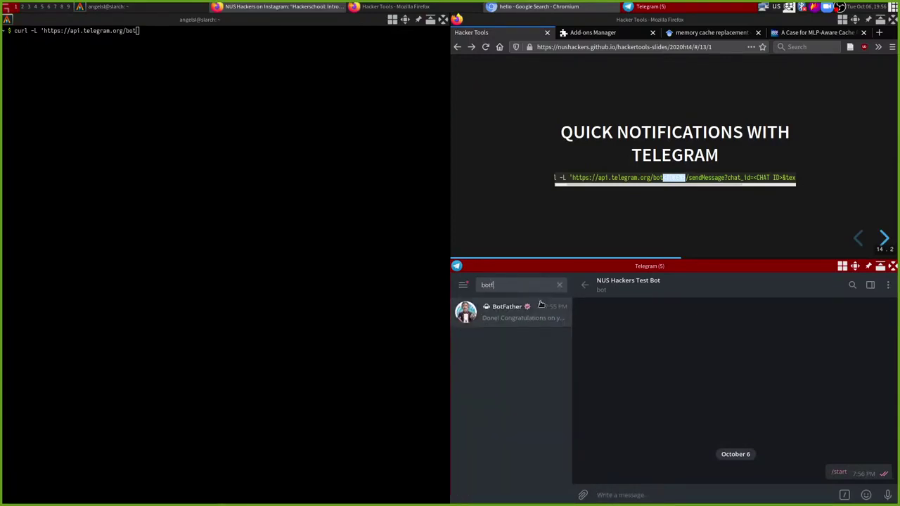
left_click(540, 303)
left_click(371, 159)
key("ctrl+shift+v")
type("/sendMessage?chat_id")
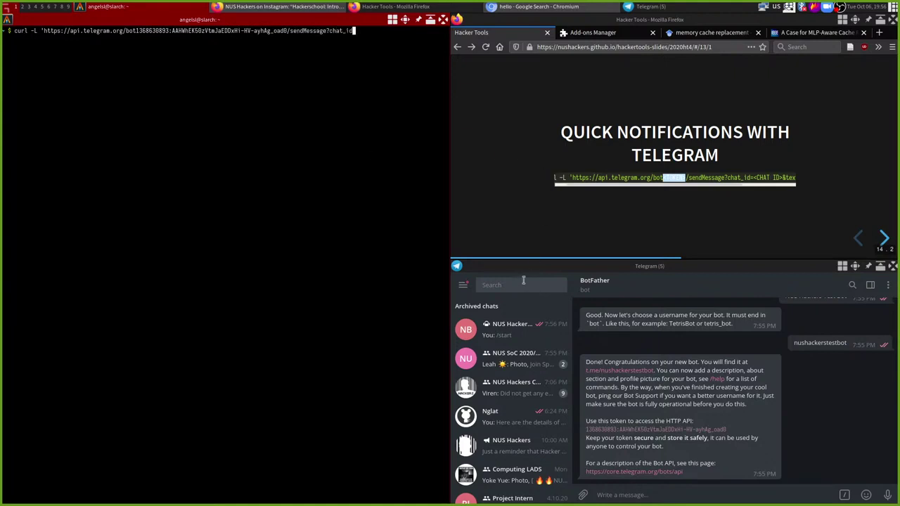
- Search chat_id, open and start the Show Chat Id bot, and send it 'hi'
left_click(523, 283)
type("chat_id")
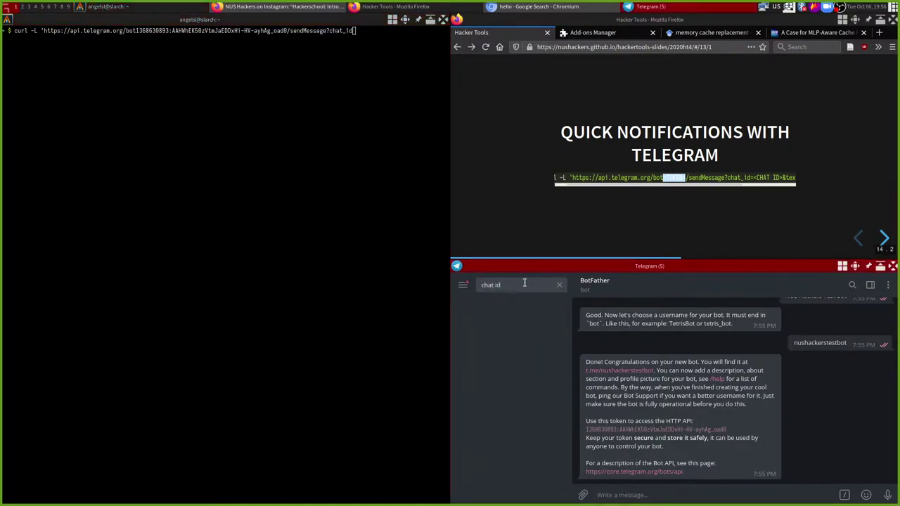
scroll(527, 366, "down", 5)
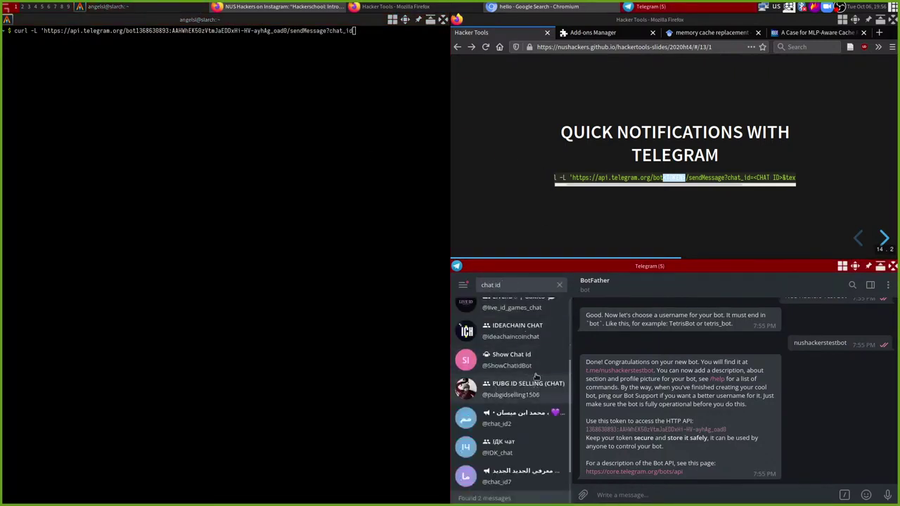
left_click(520, 360)
left_click(738, 494)
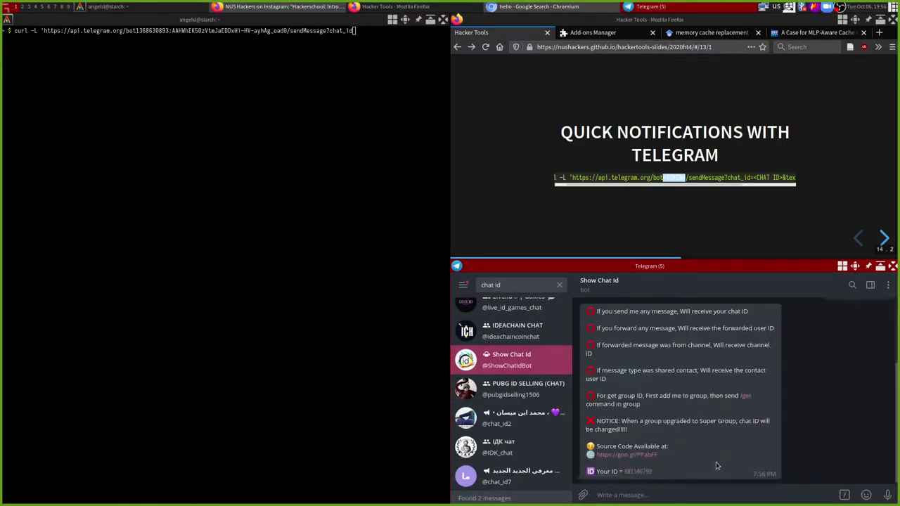
left_click(708, 495)
type("hi")
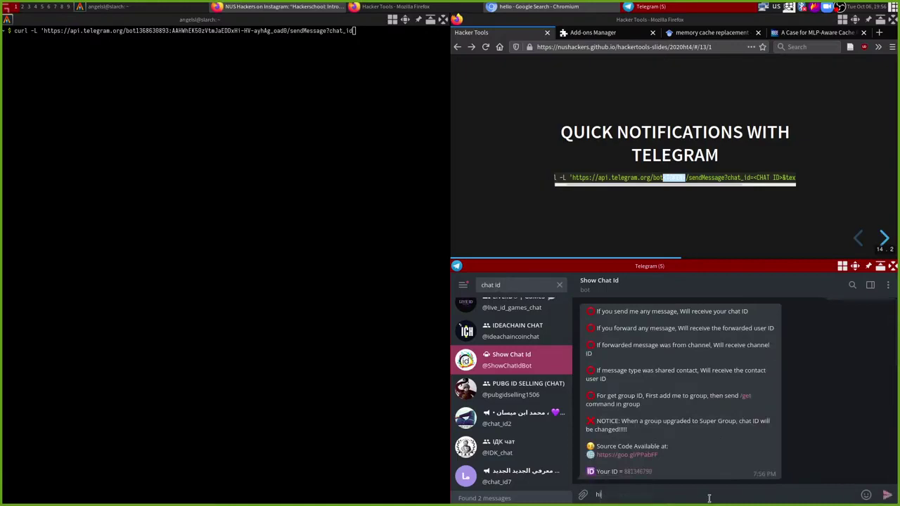
key("Return")
- Copy the returned chat ID and paste it after chat_id= in the curl command
double_click(648, 471)
key("super+c")
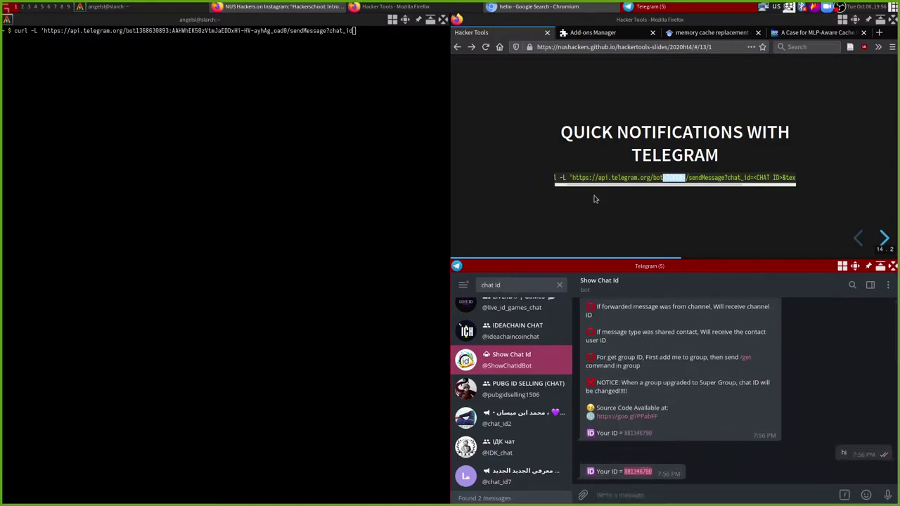
type("=")
middle_click(360, 151)
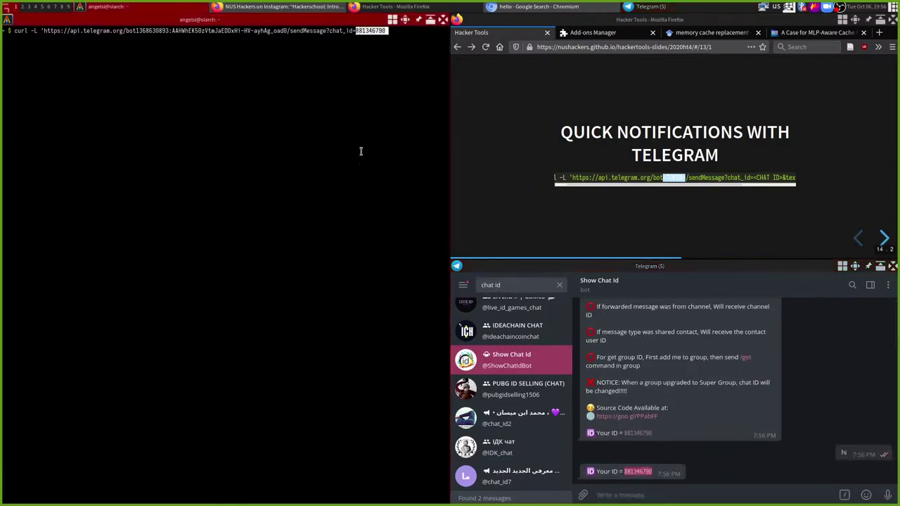
left_click_drag(703, 186, 765, 184)
double_click(734, 177)
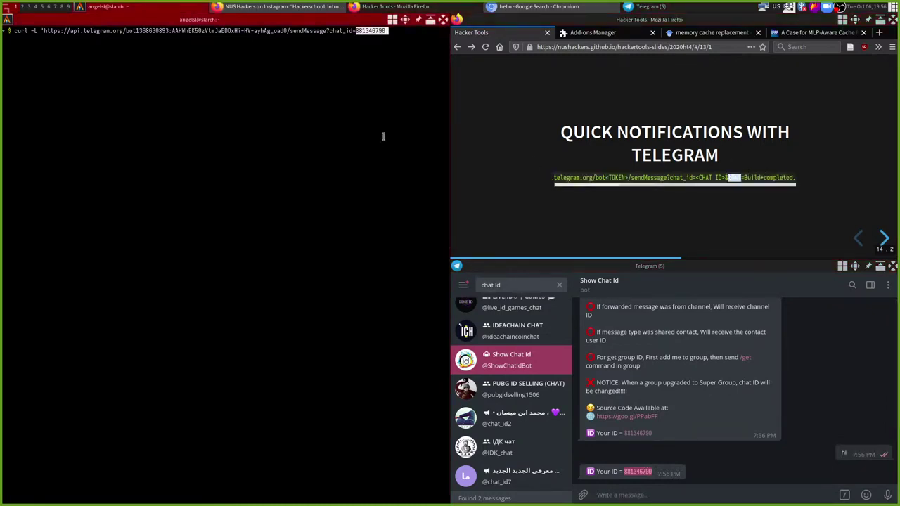
- Finish the curl command with &text=Hello' and run it
type("&")
key("BackSpace")
type("'")
key("ctrl+a")
key("ctrl+Right")
type("text=Hello'")
key("Return")
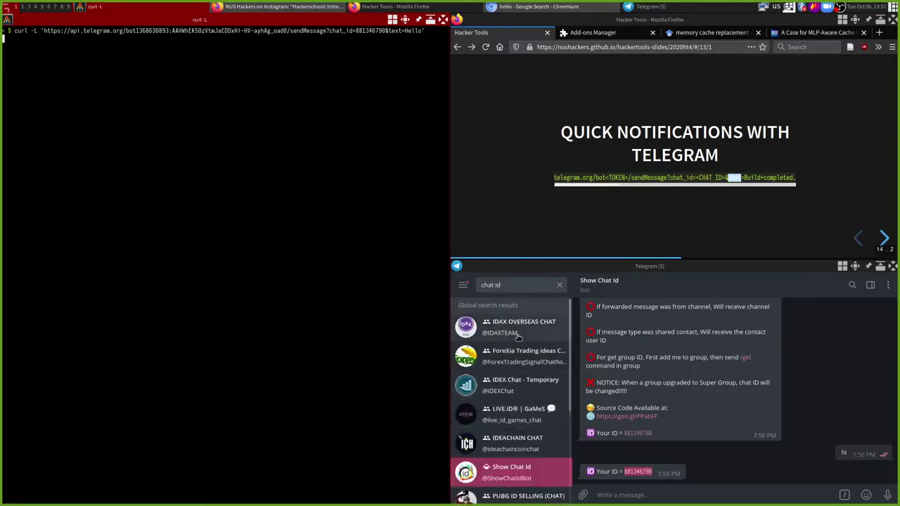
- Open the test bot's Telegram chat to see Hello, then recall the curl command in the terminal
key("Escape")
left_click(549, 335)
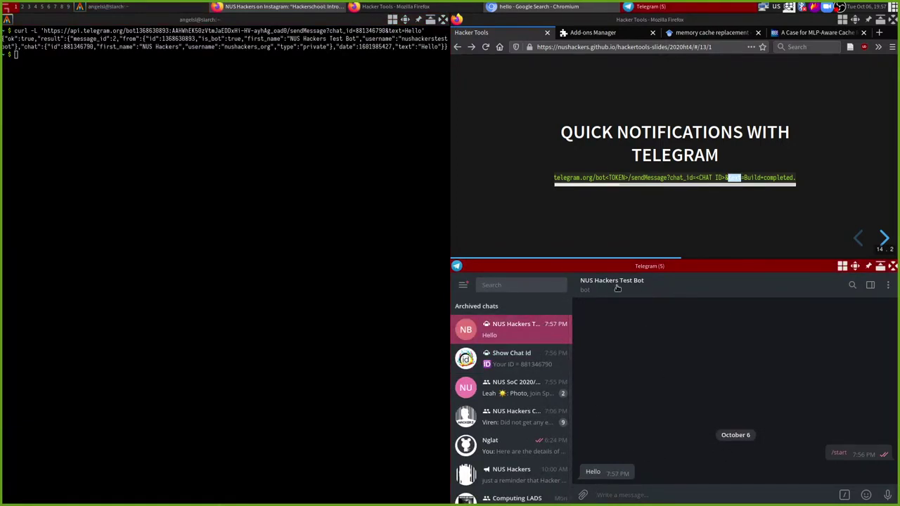
left_click_drag(295, 173, 295, 169)
key("Up")
key("ctrl+a")
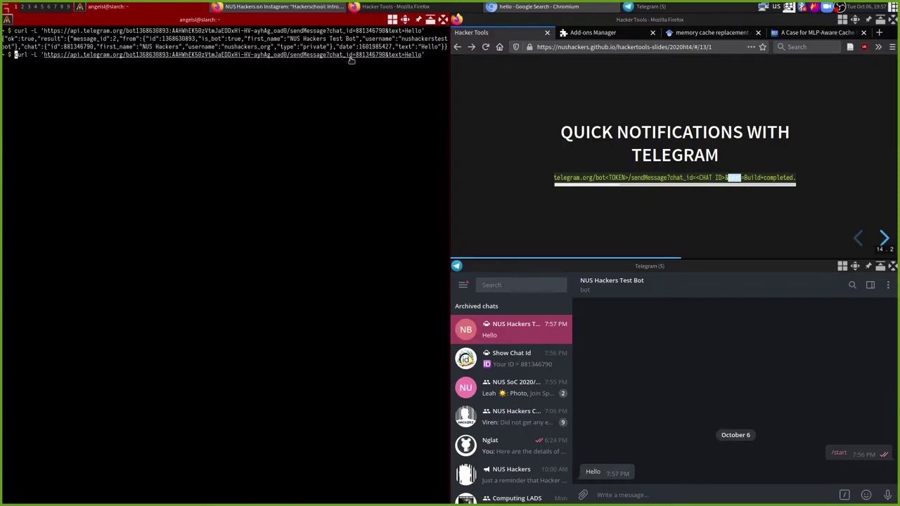
- Prefix the recalled command with 'sleep 2 &&', change the text to Build+done, and run it
middle_click(608, 32)
type("sleep 2 ")
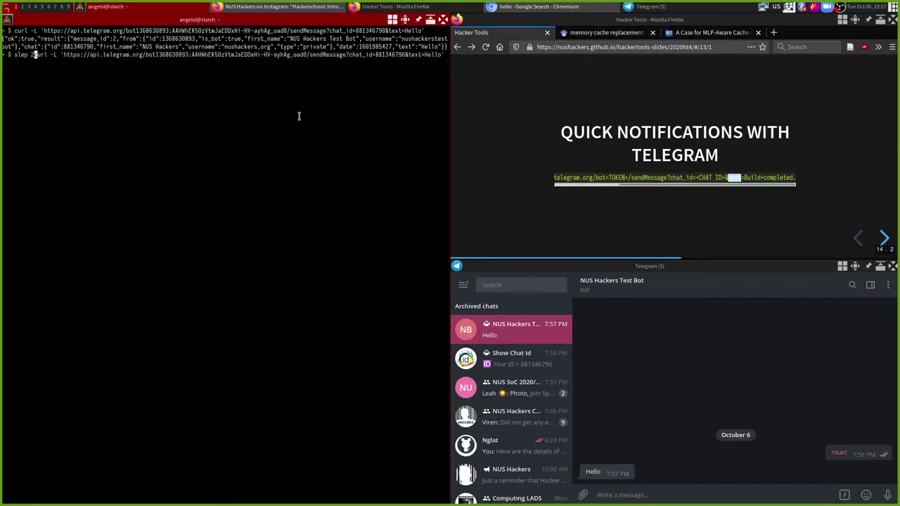
type("&&")
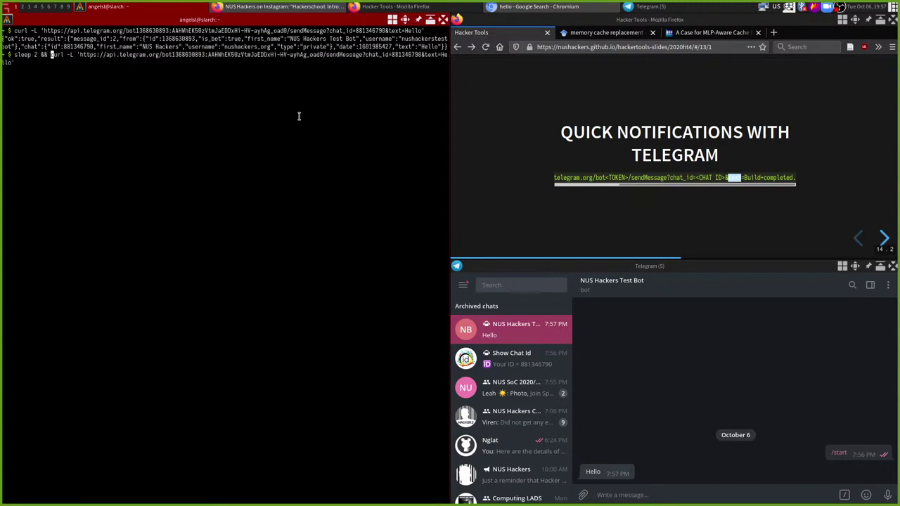
key("End")
key("BackSpace")
key("BackSpace")
key("BackSpace")
key("BackSpace")
key("BackSpace")
type("Build+done'")
key("Return")
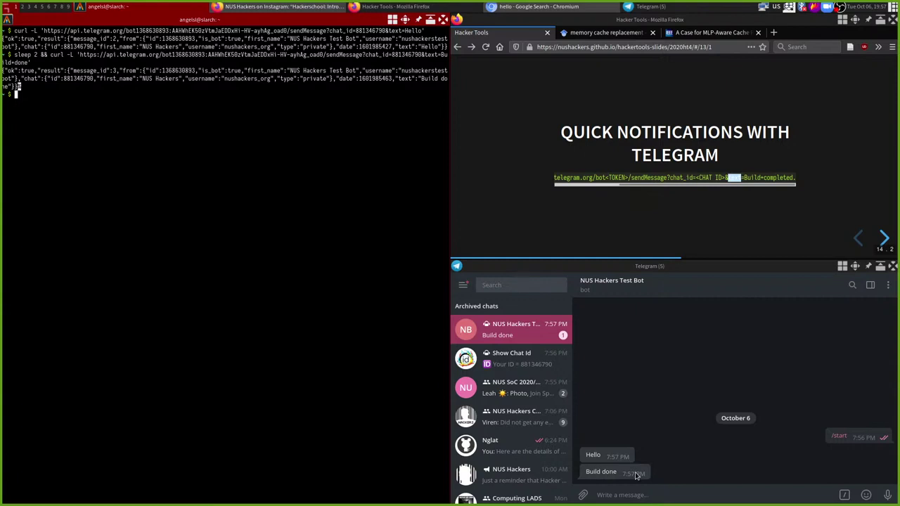
left_click(633, 236)
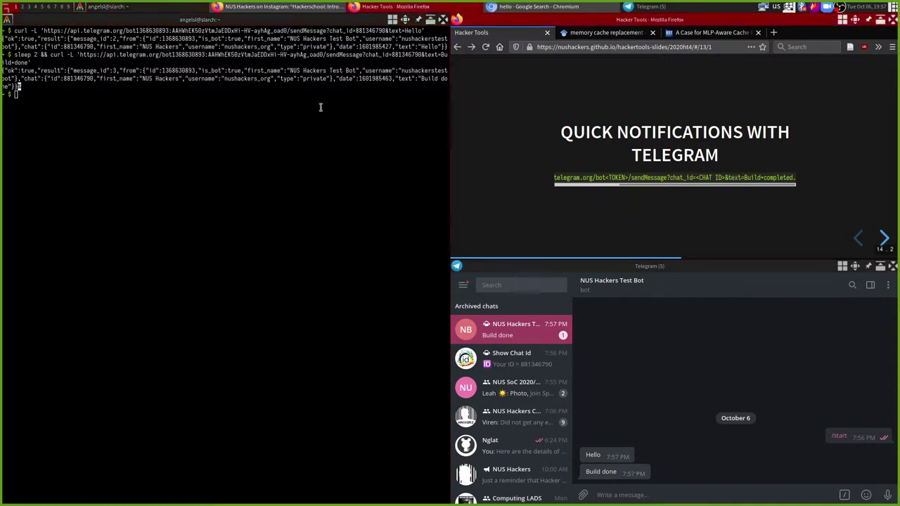
left_click(312, 123)
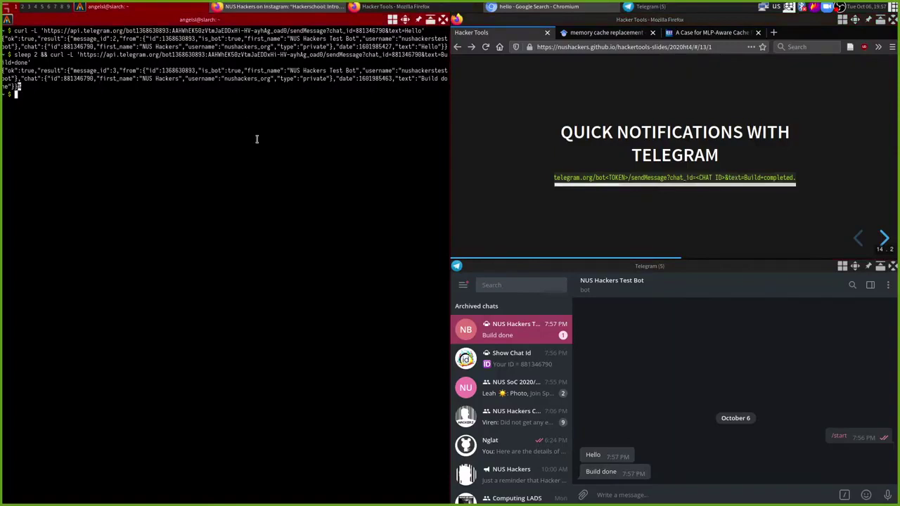
- Close the three-tab Instagram window and minimize Telegram and the terminal
left_click(333, 8)
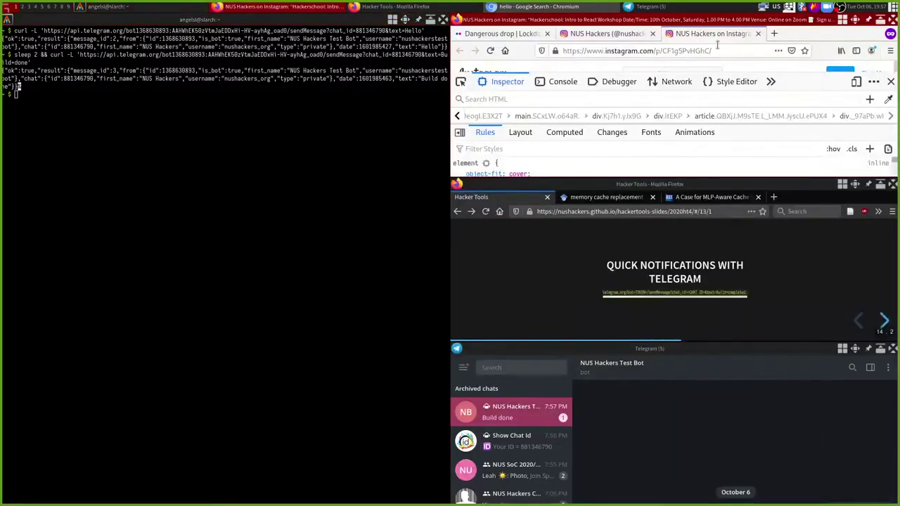
key("ctrl+shift+w")
left_click(748, 119)
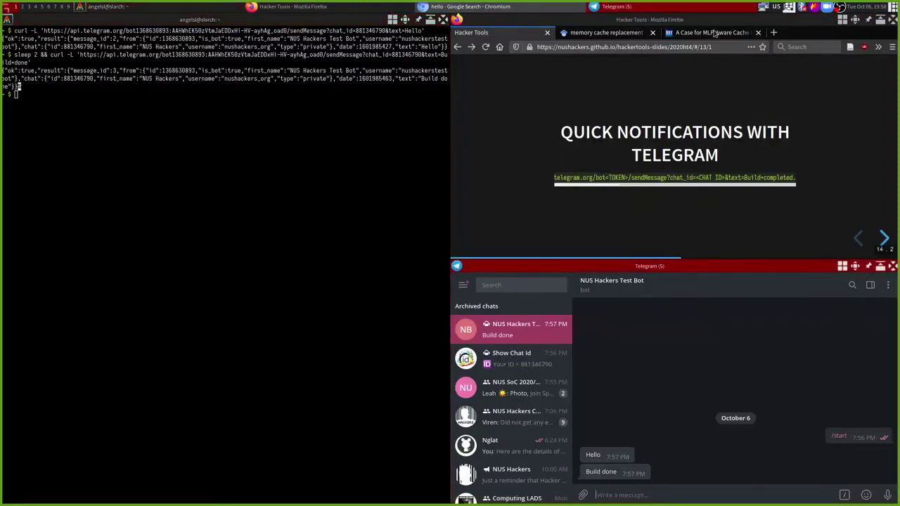
left_click(688, 7)
left_click(154, 7)
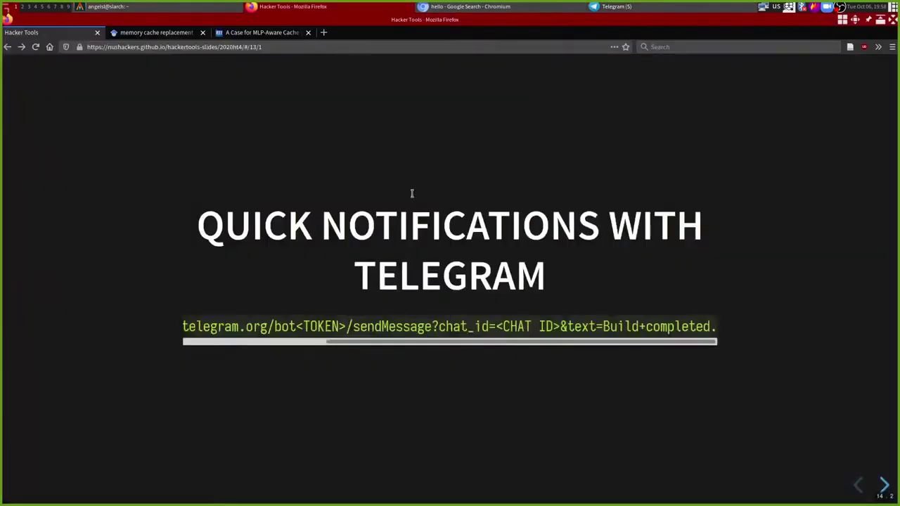
- Go back to the Useful Web APIs slide and open the IFTTT link in a new tab
key("Up")
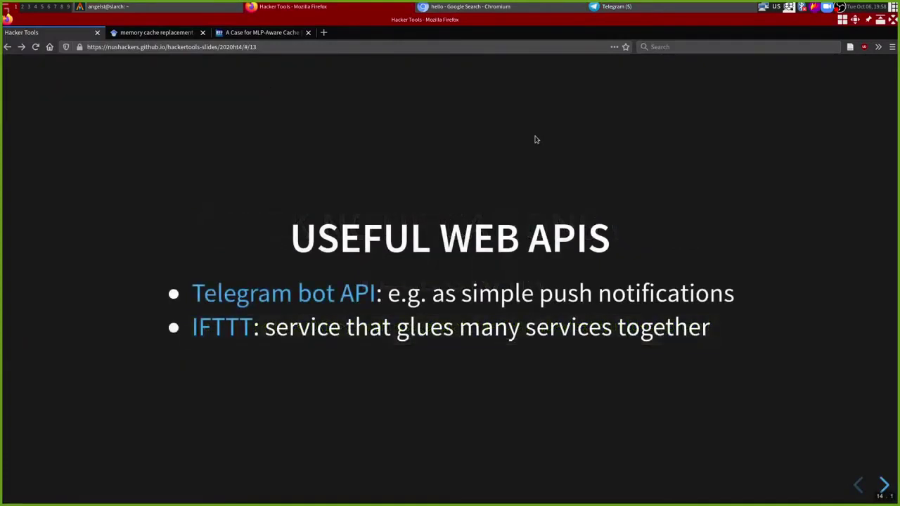
left_click_drag(277, 336, 192, 334)
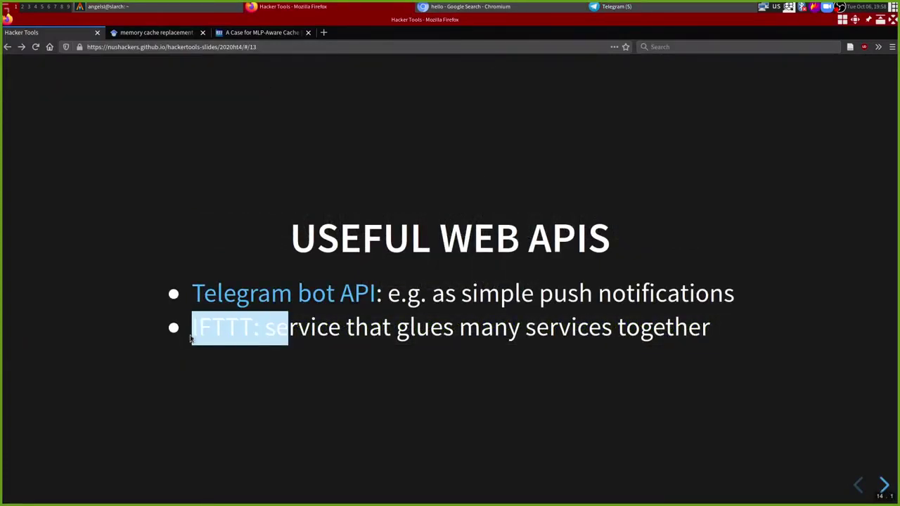
left_click(283, 331)
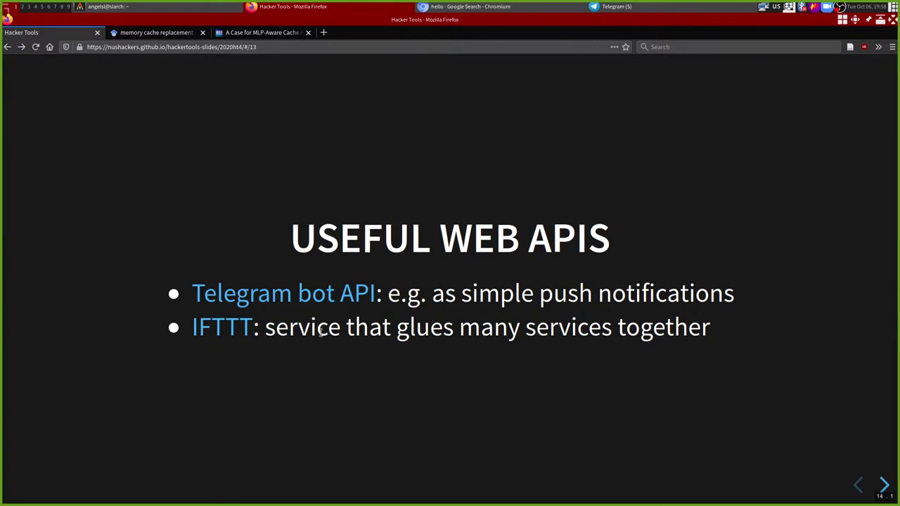
middle_click(227, 328)
- Browse the applet cards on the ifttt.com homepage, then go back to the Hacker Tools slides tab
left_click(184, 33)
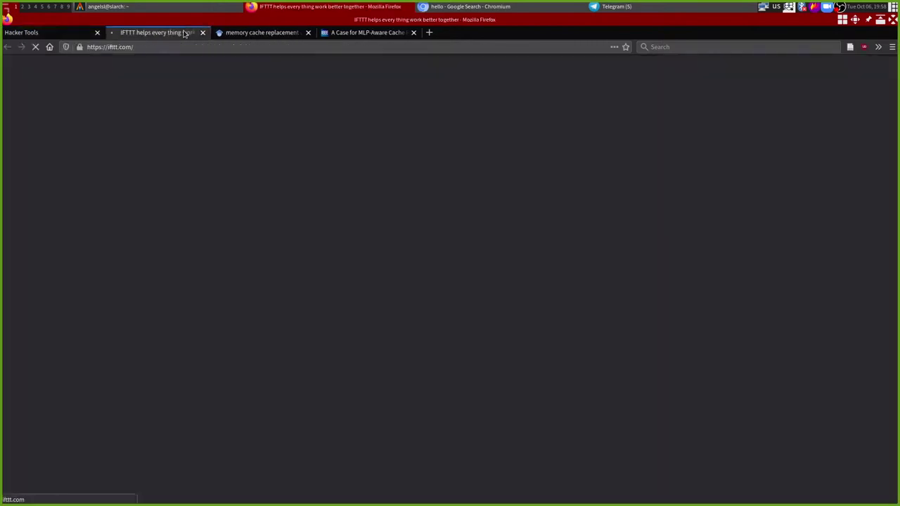
scroll(271, 185, "down", 4)
scroll(337, 273, "down", 10)
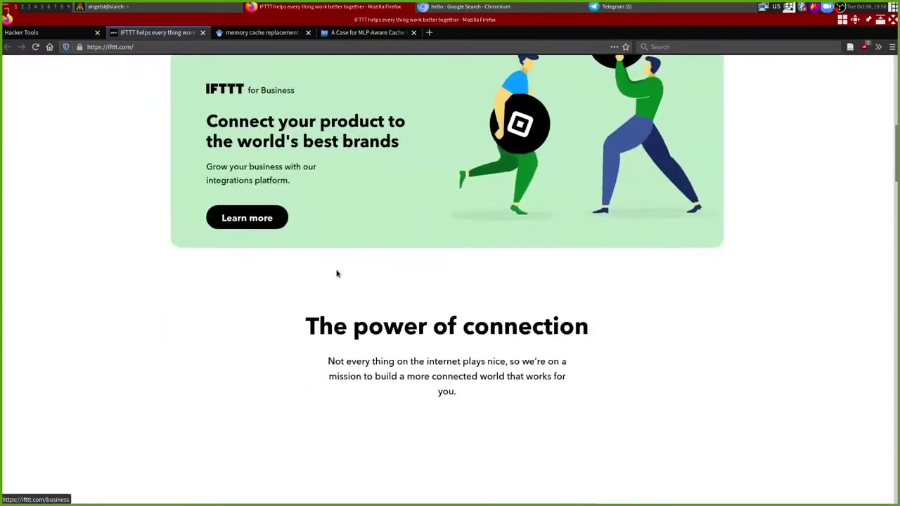
scroll(336, 273, "down", 4)
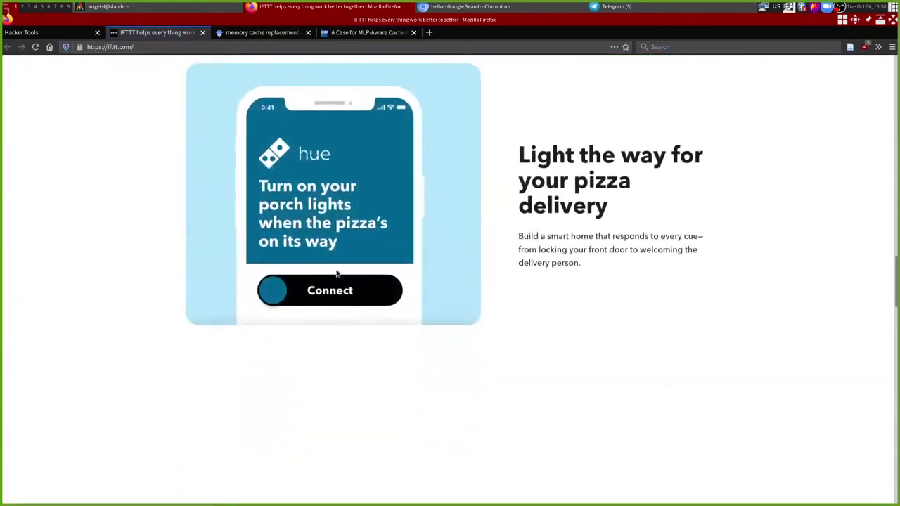
scroll(337, 273, "up", 1)
scroll(336, 274, "down", 3)
scroll(337, 273, "down", 3)
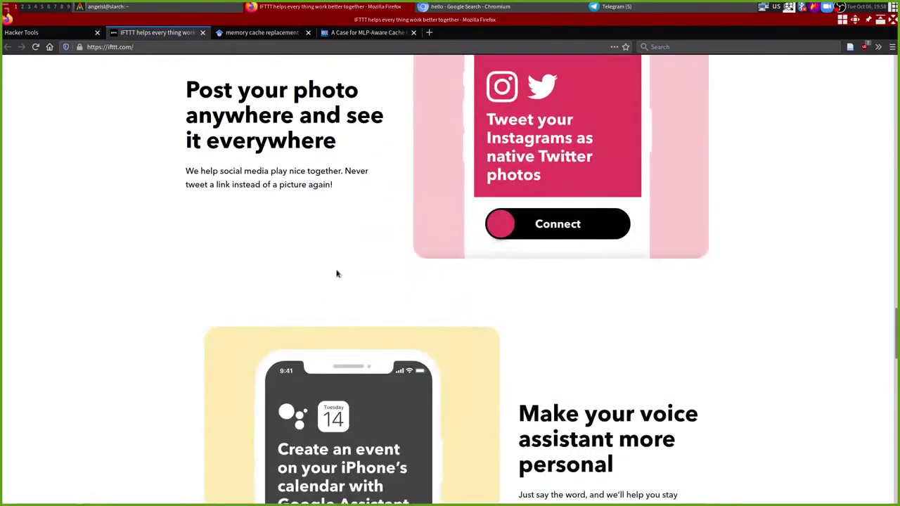
scroll(337, 273, "up", 1)
scroll(478, 246, "down", 3)
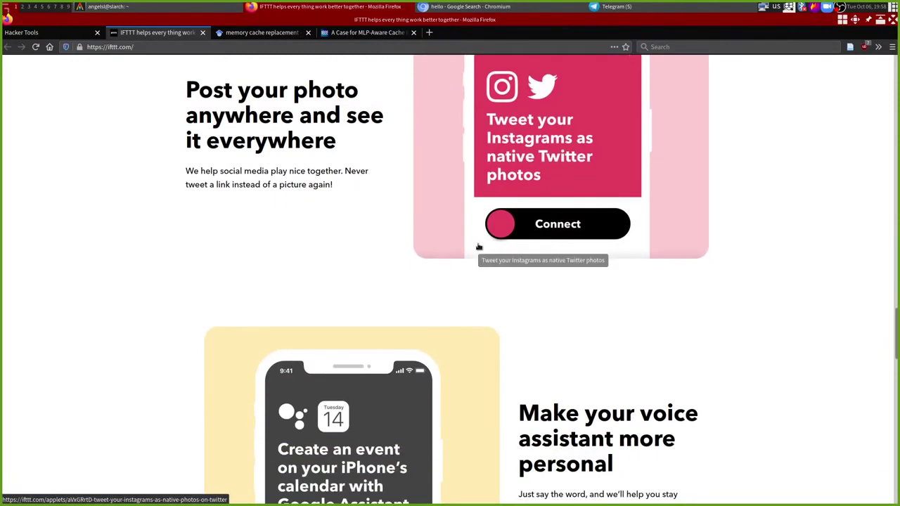
scroll(478, 246, "up", 1)
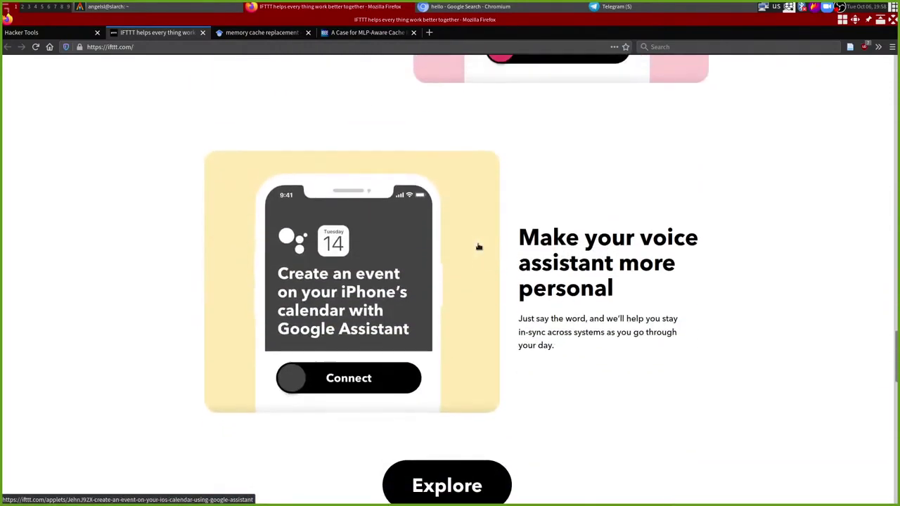
scroll(478, 247, "up", 1)
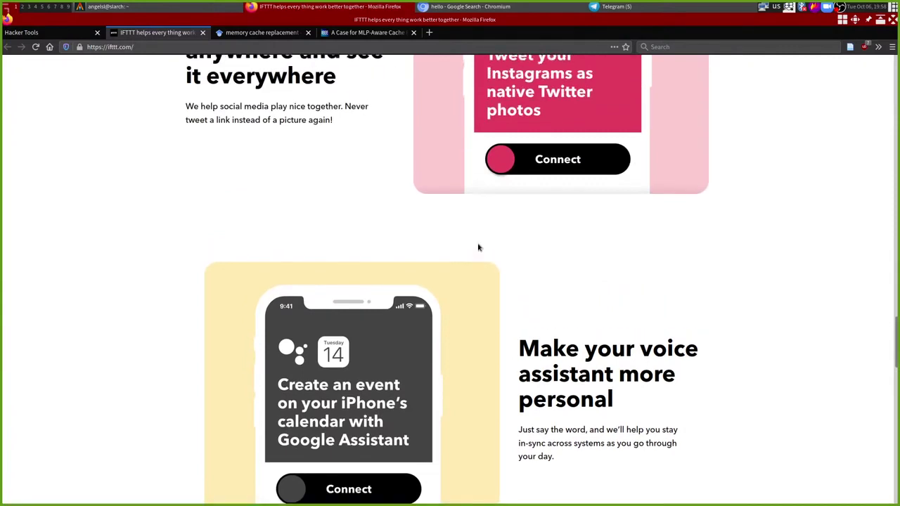
scroll(478, 247, "up", 1)
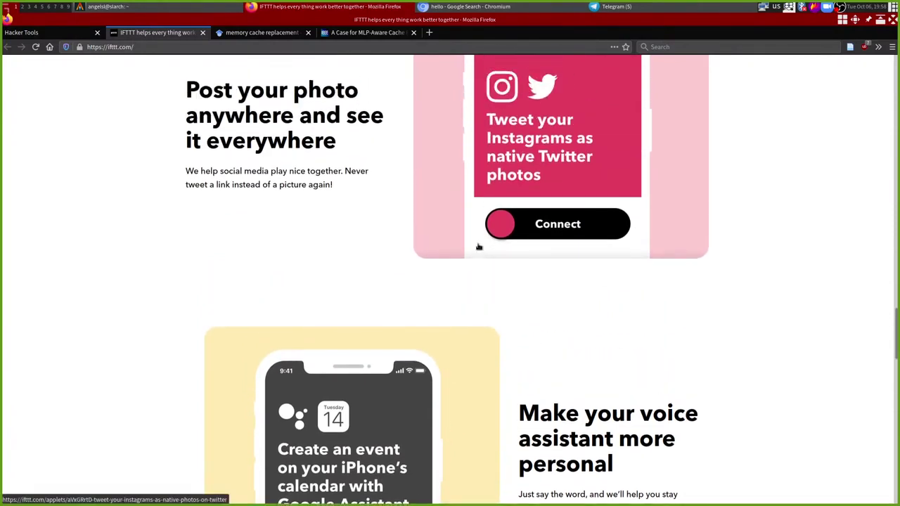
scroll(478, 247, "down", 7)
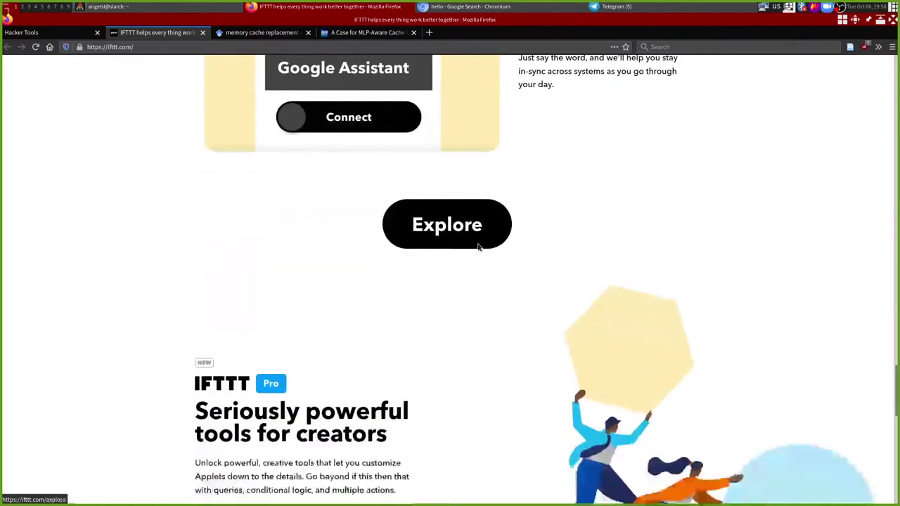
scroll(478, 246, "down", 1)
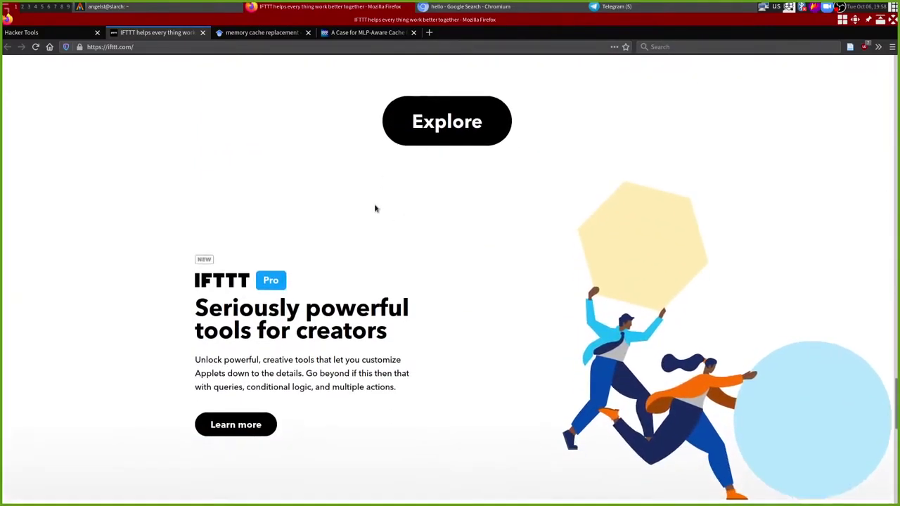
left_click(74, 32)
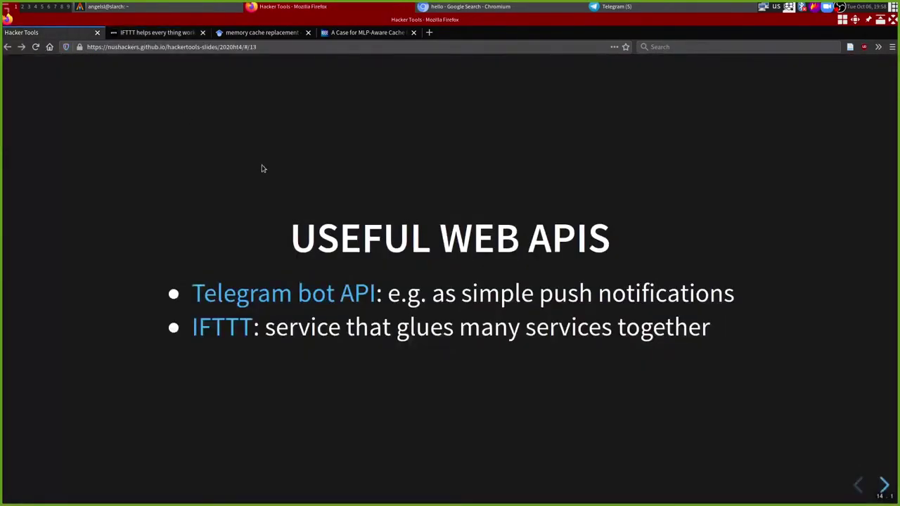
- Advance to the EXTRAS Selenium slide and open selenium.dev from its link
key("space")
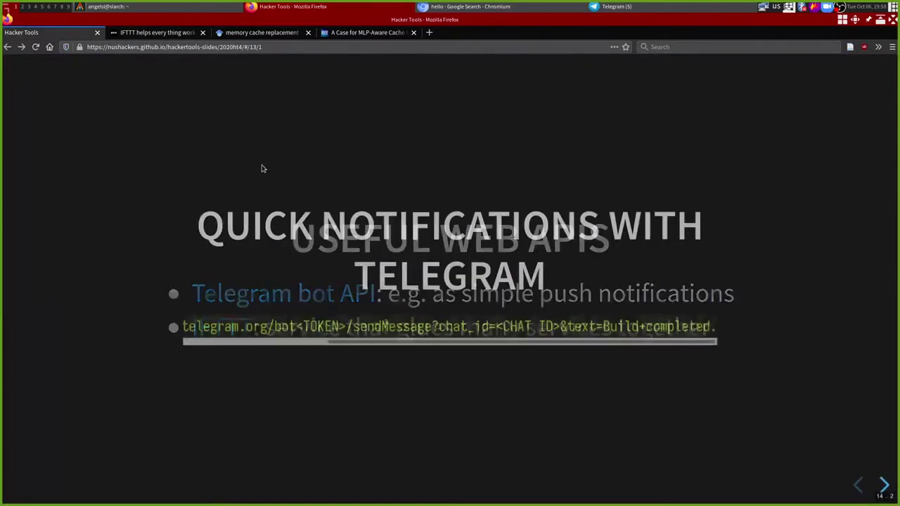
key("space")
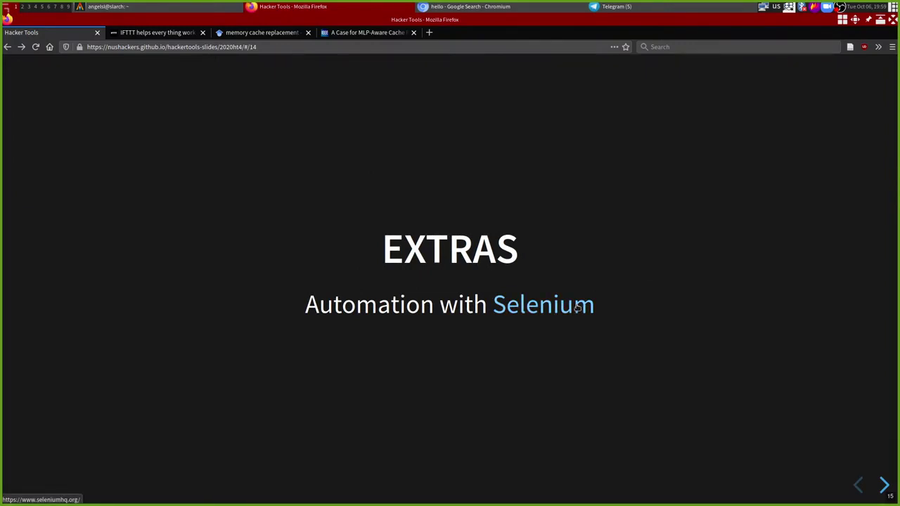
left_click(576, 307)
left_click(179, 33)
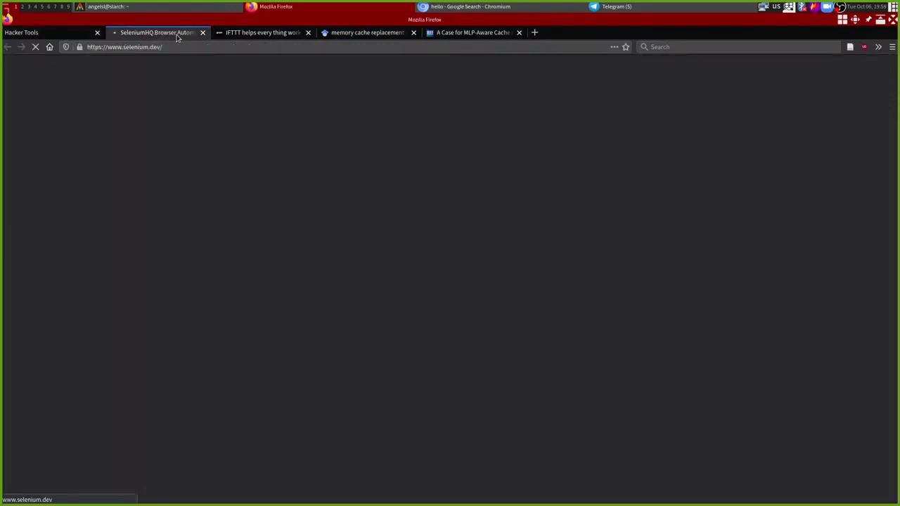
- Read through the selenium.dev homepage, then return to the lecture slides tab
scroll(302, 141, "down", 4)
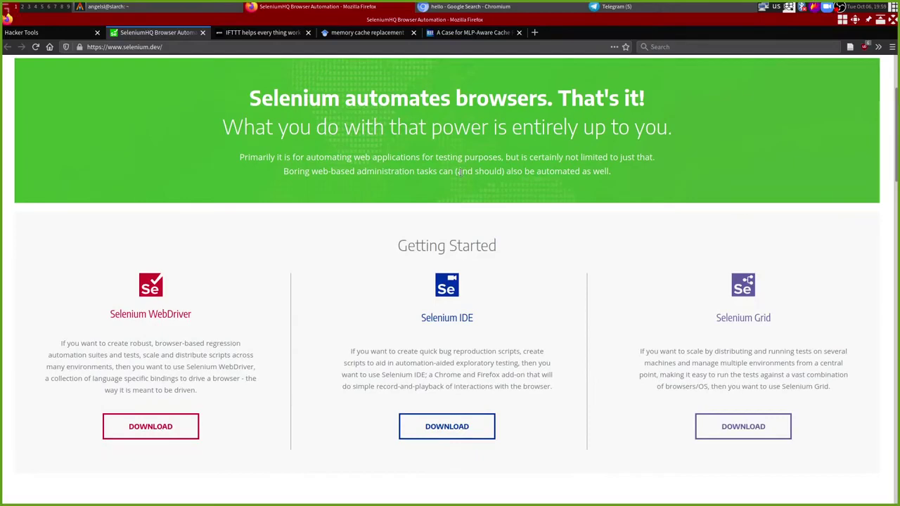
scroll(699, 301, "down", 3)
scroll(699, 301, "up", 3)
left_click_drag(371, 158, 463, 158)
left_click(437, 157)
scroll(440, 166, "down", 2)
scroll(442, 175, "down", 3)
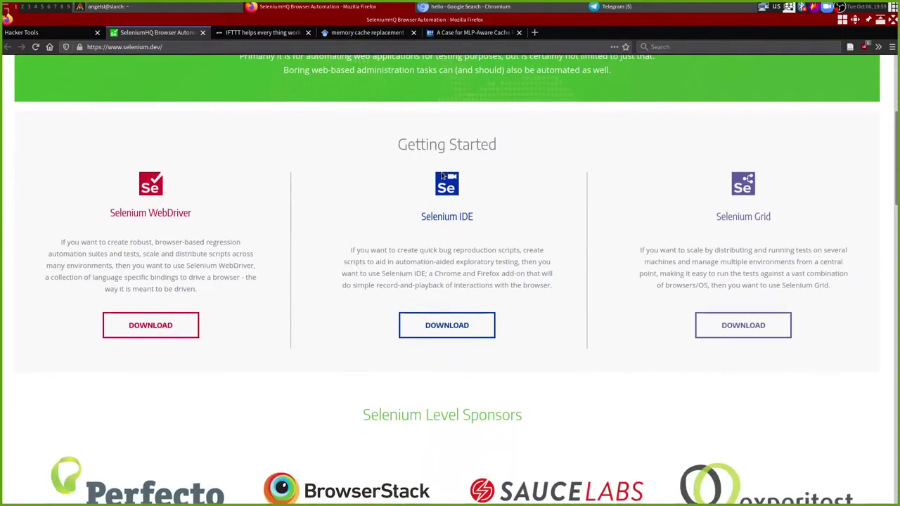
scroll(441, 175, "up", 2)
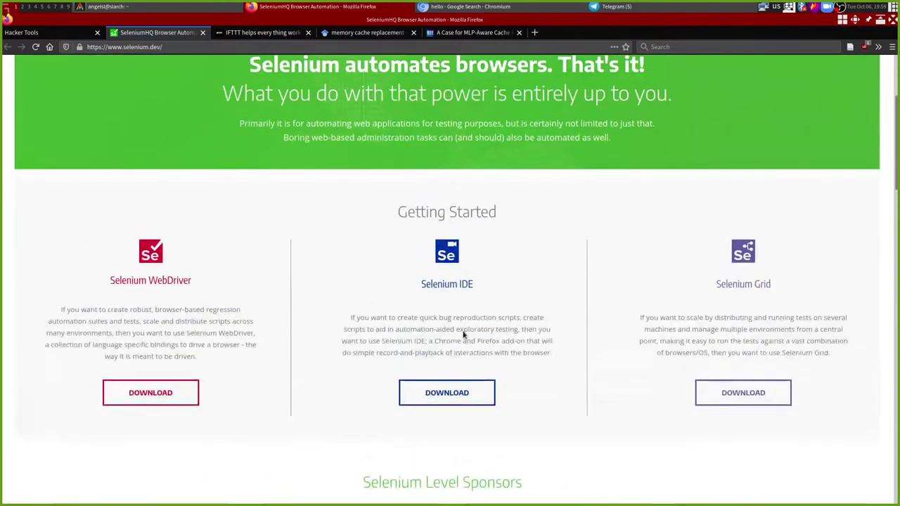
scroll(422, 225, "up", 4)
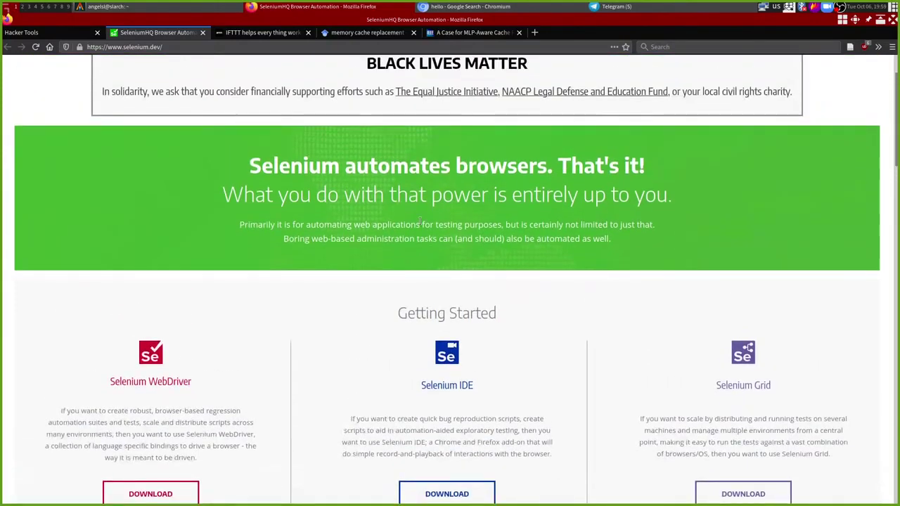
scroll(420, 222, "up", 2)
scroll(420, 222, "down", 1)
scroll(420, 222, "down", 5)
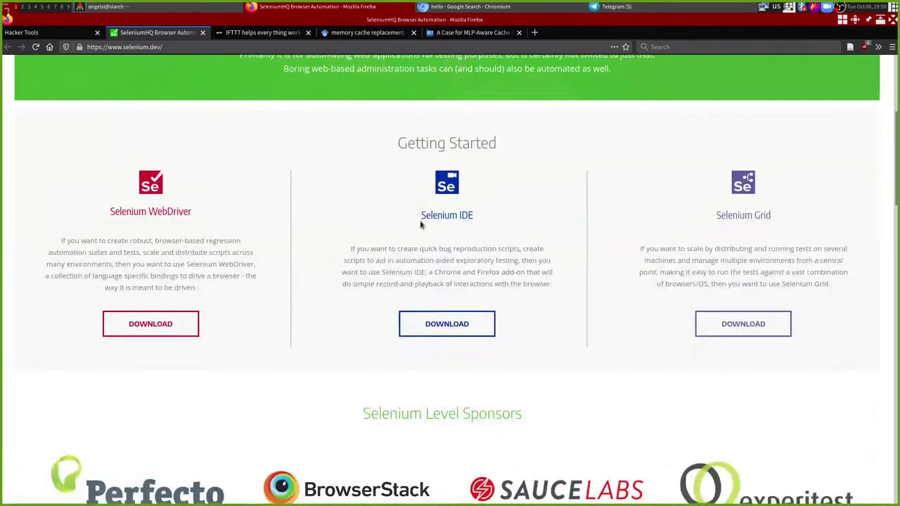
scroll(420, 225, "down", 3)
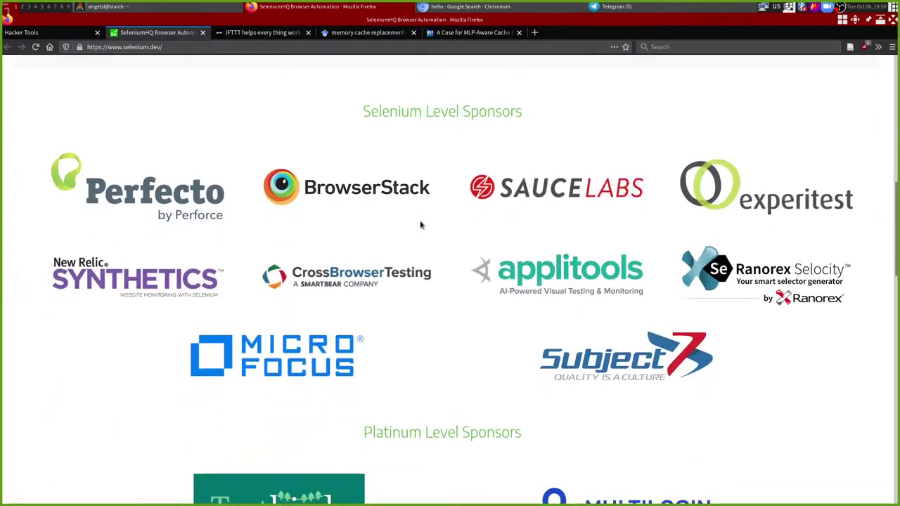
scroll(420, 225, "up", 5)
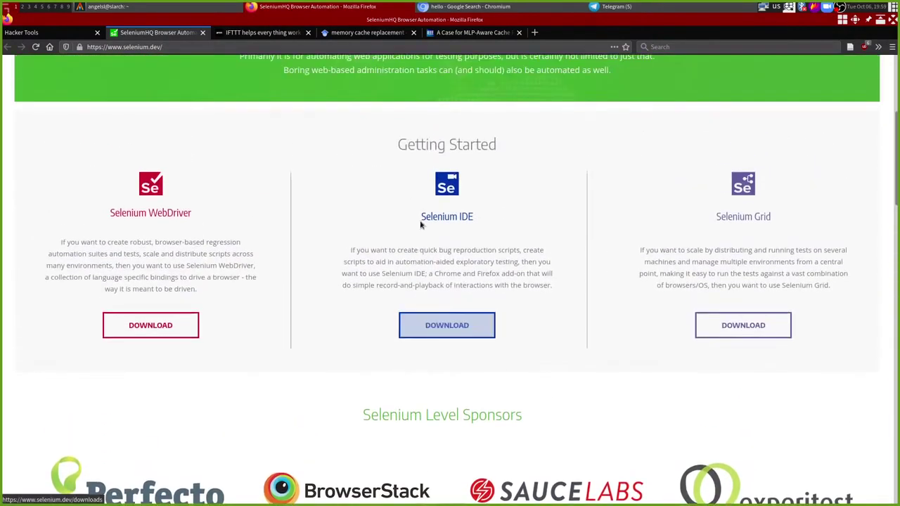
scroll(421, 225, "up", 1)
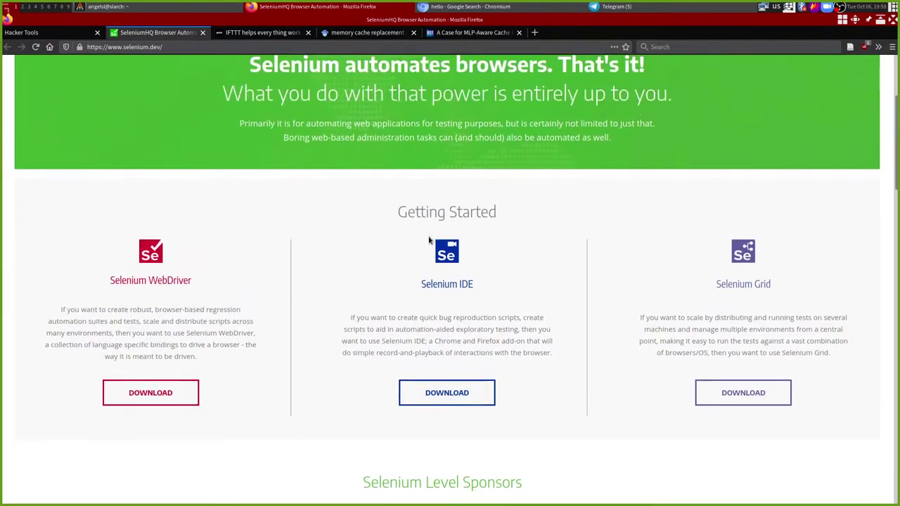
scroll(429, 241, "up", 1)
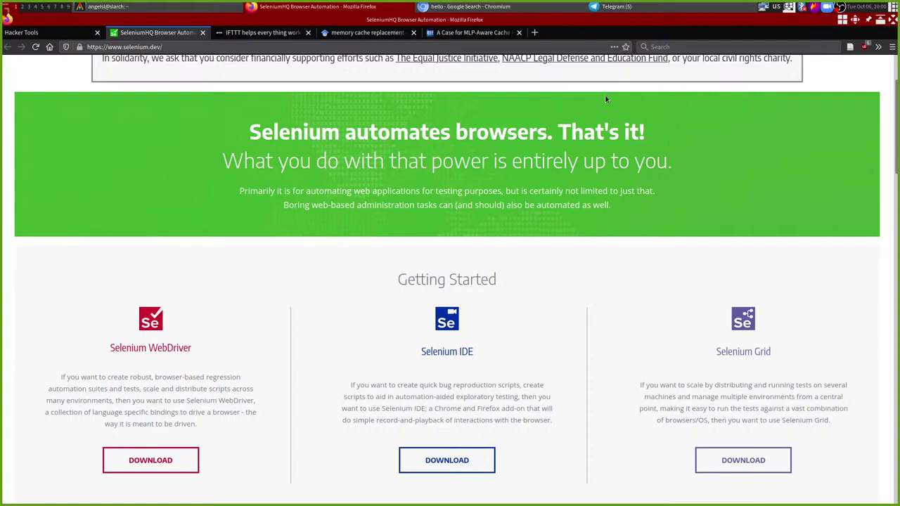
scroll(605, 99, "up", 3)
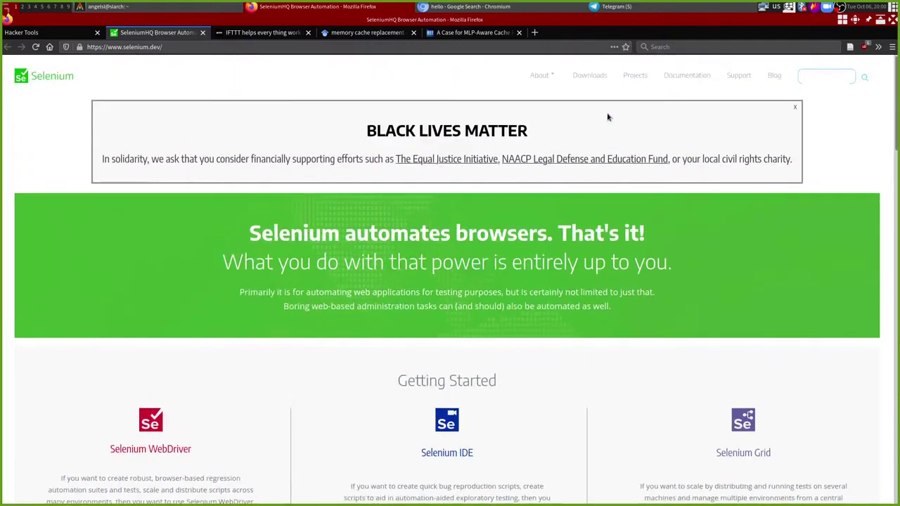
key("ctrl+Page_Up")
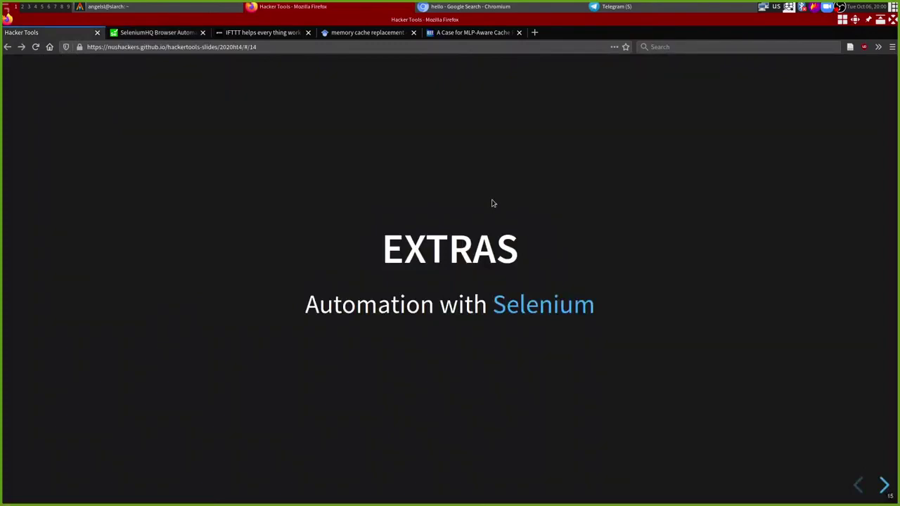
- Advance two slides, through Security and Privacy, to 'Some Security Blogs'
key("Right")
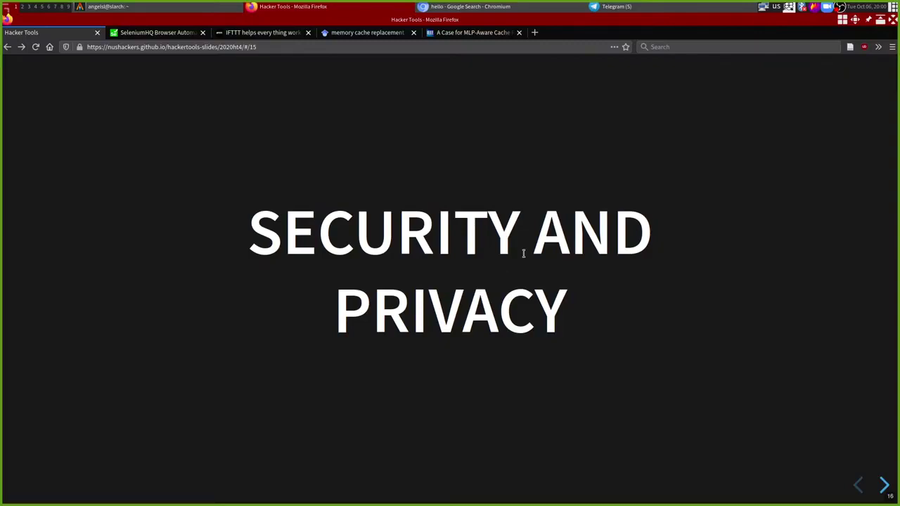
key("Right")
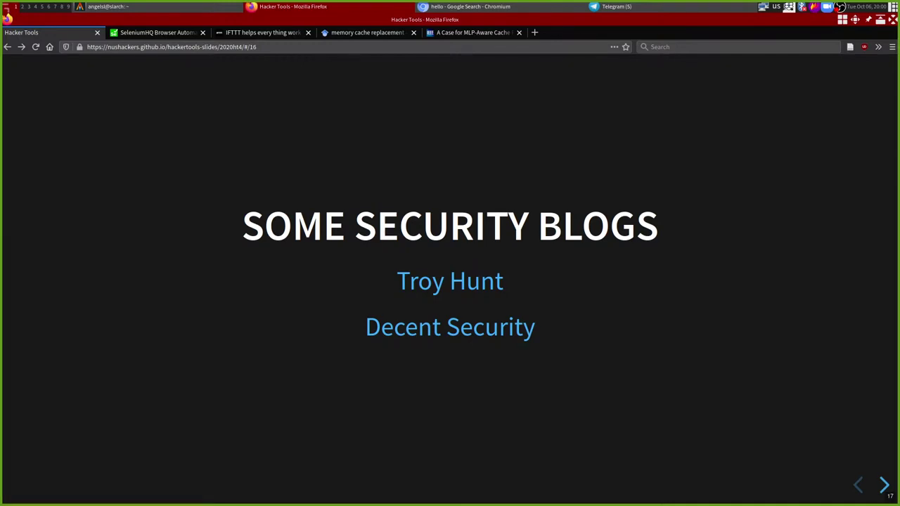
- Open the Troy Hunt and Decent Security blogs in background tabs and scroll through Troy Hunt's
middle_click(467, 320)
middle_click(429, 281)
left_click(150, 37)
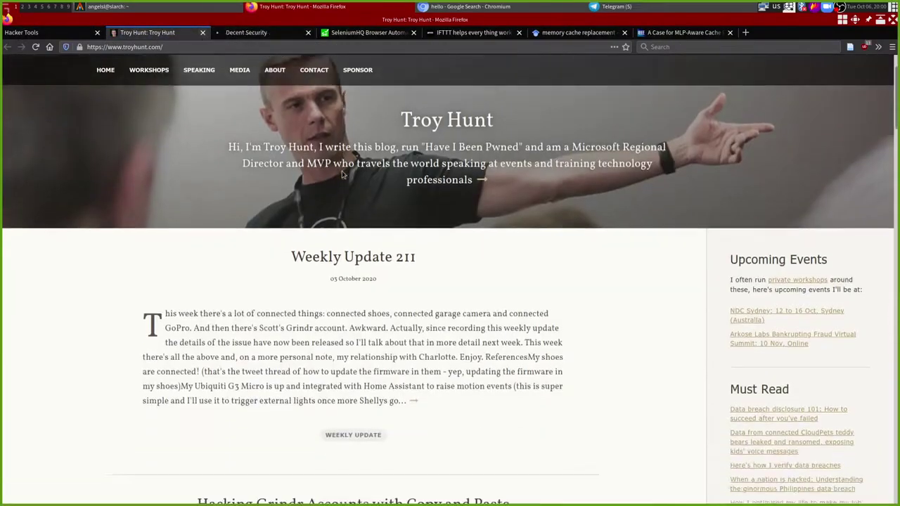
scroll(453, 144, "down", 2)
scroll(452, 144, "up", 2)
scroll(345, 209, "down", 5)
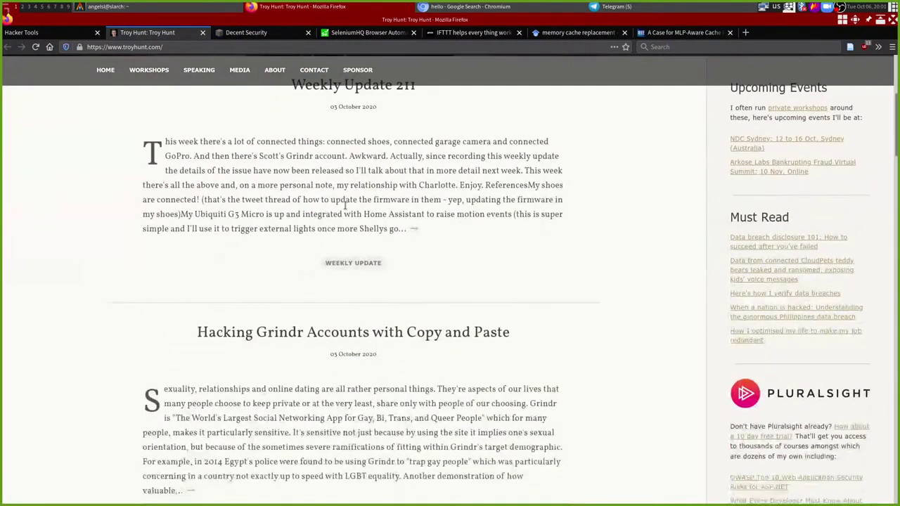
scroll(344, 208, "down", 2)
scroll(344, 209, "up", 5)
scroll(375, 207, "down", 5)
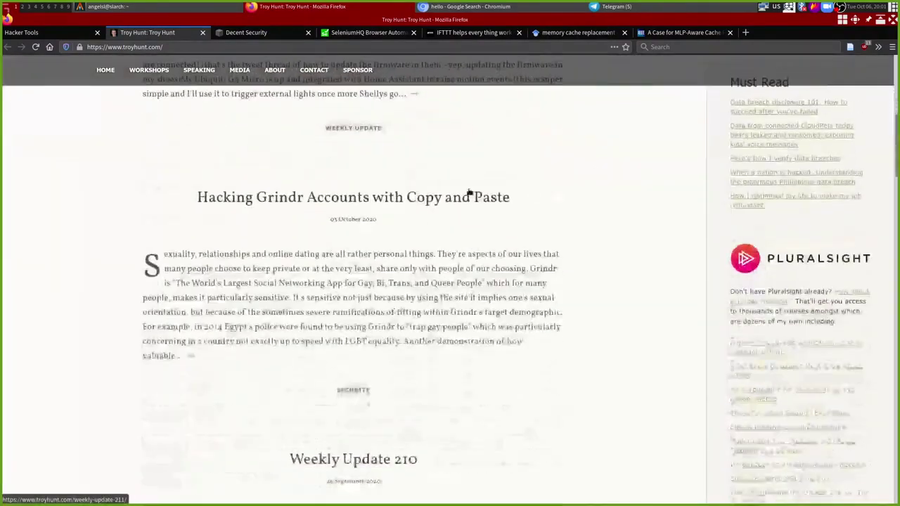
scroll(463, 236, "down", 7)
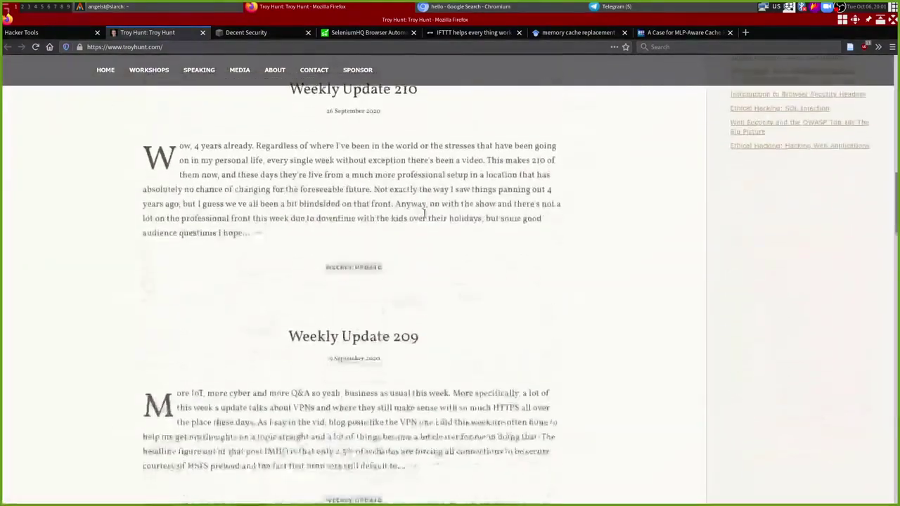
scroll(424, 216, "down", 2)
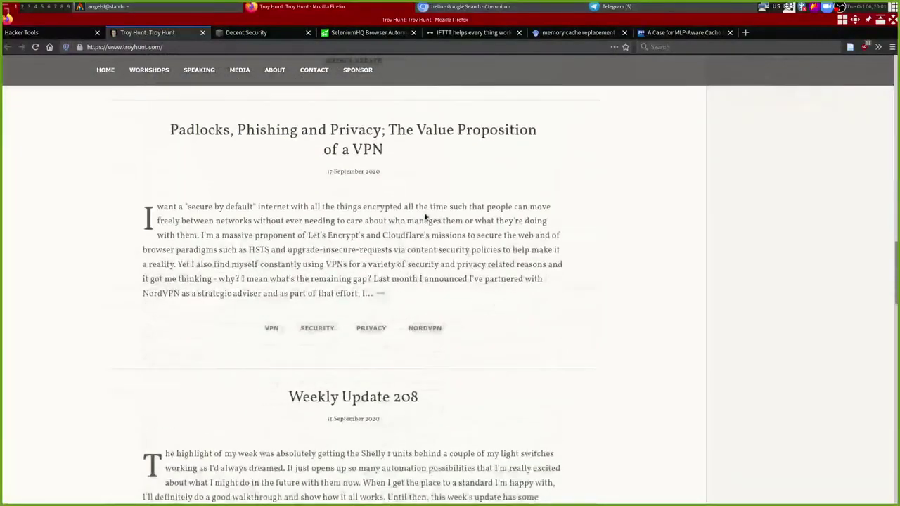
scroll(424, 218, "down", 9)
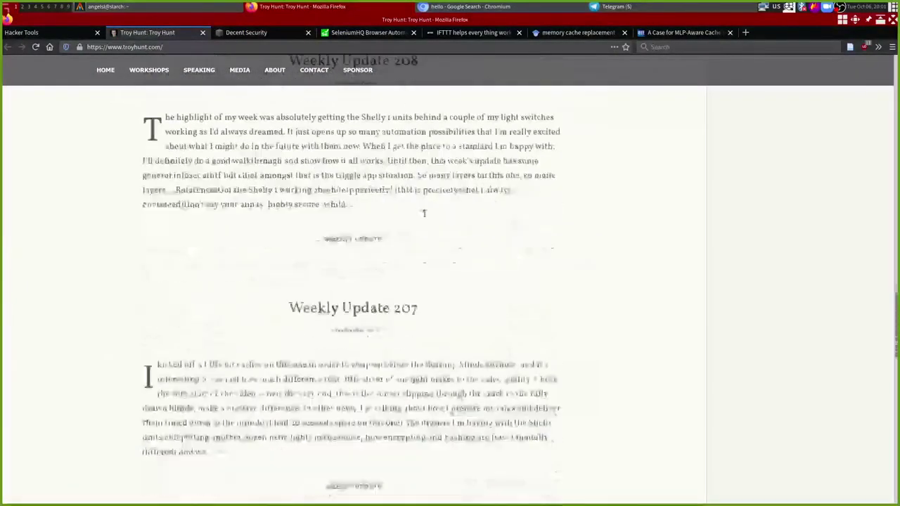
scroll(425, 216, "down", 2)
scroll(432, 206, "down", 6)
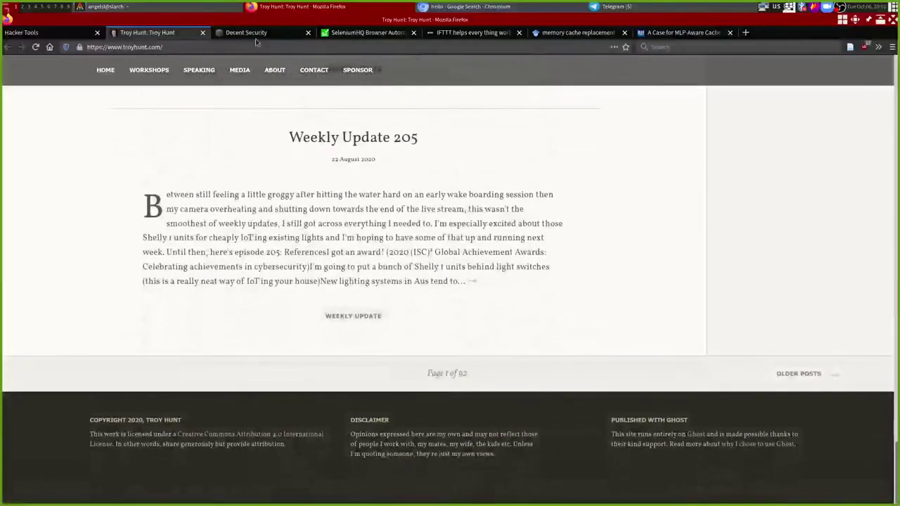
- Look over the Decent Security blog, then return to the slides at 'Know Your Threat Model'
key("ctrl+Tab")
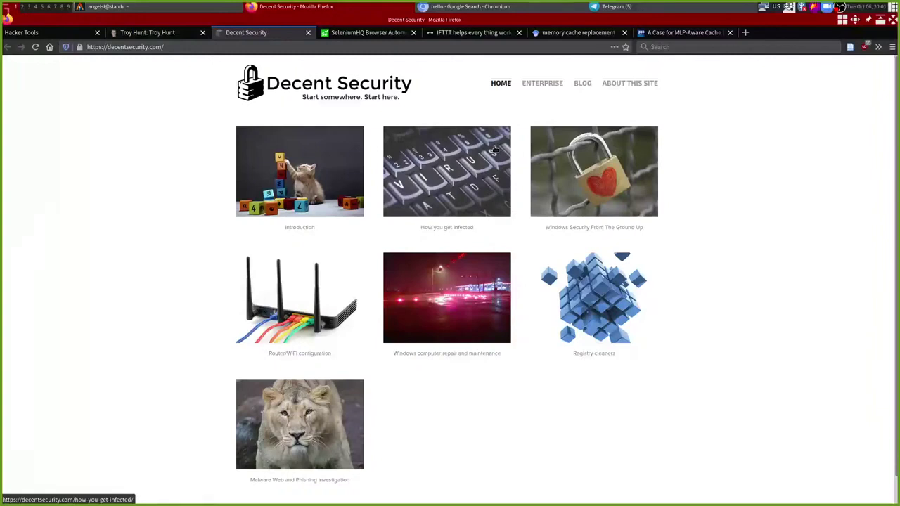
scroll(483, 187, "down", 1)
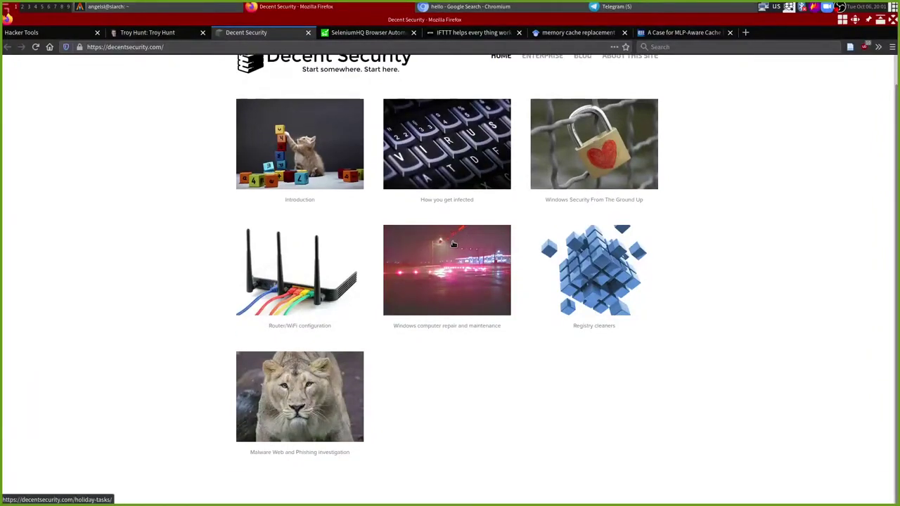
scroll(458, 246, "up", 1)
left_click(148, 32)
left_click(246, 32)
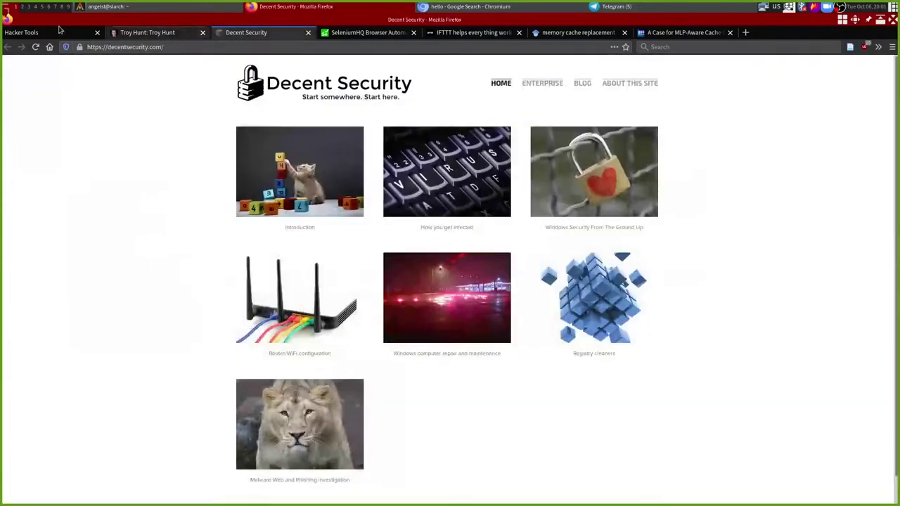
left_click(63, 31)
key("Right")
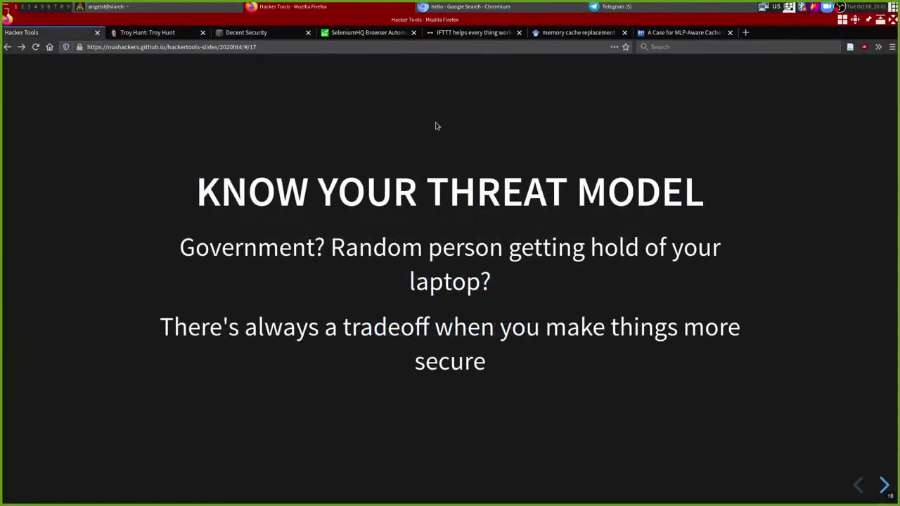
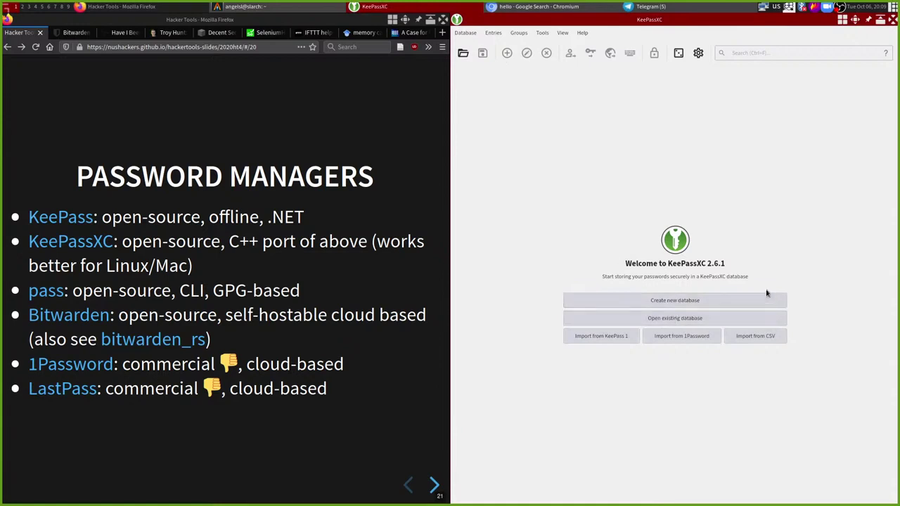
- Start a new database named Passwords and keep the KDBX 4.0 format
left_click(656, 299)
left_click(675, 211)
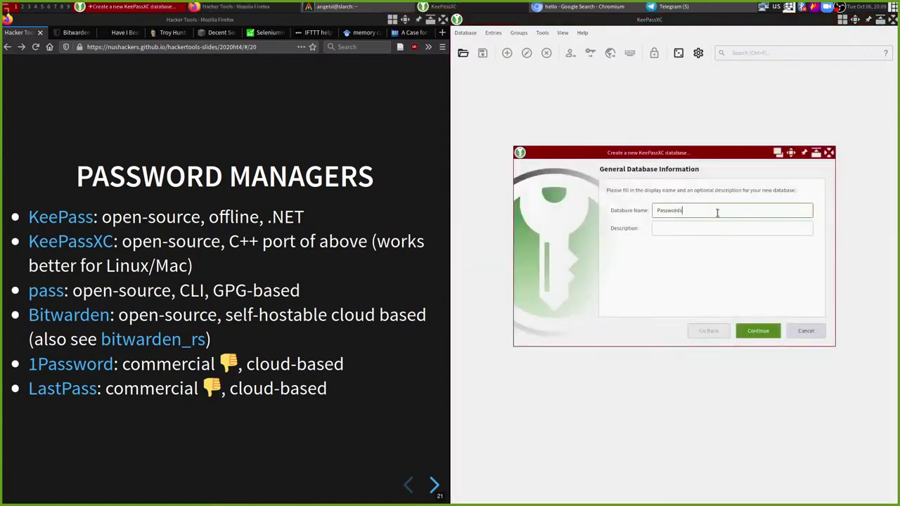
left_click(757, 331)
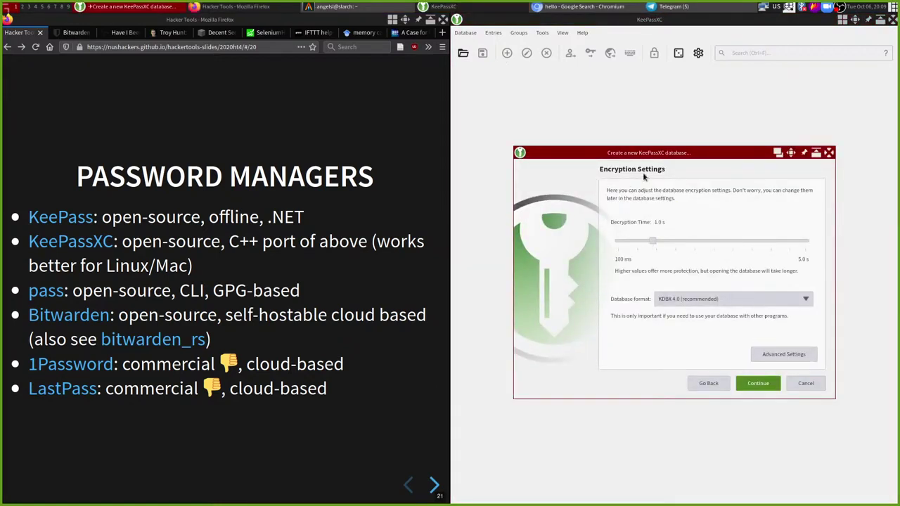
left_click(703, 299)
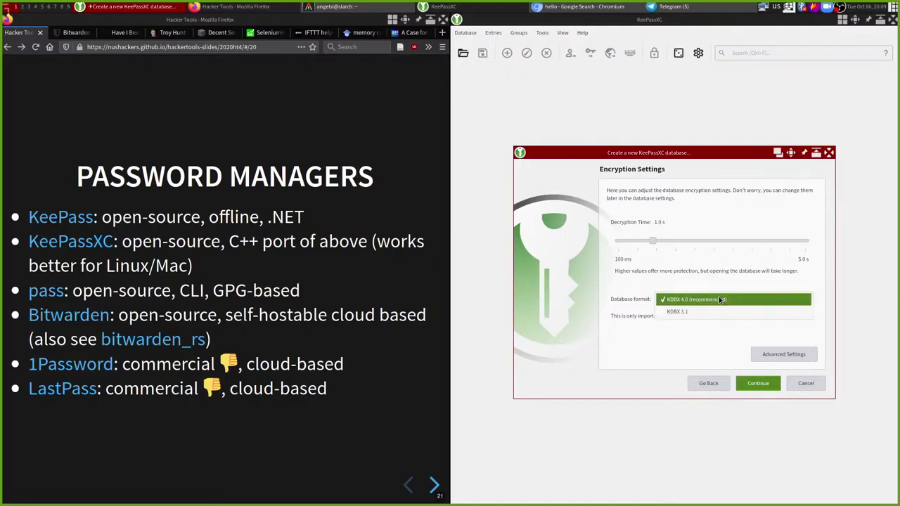
left_click(719, 296)
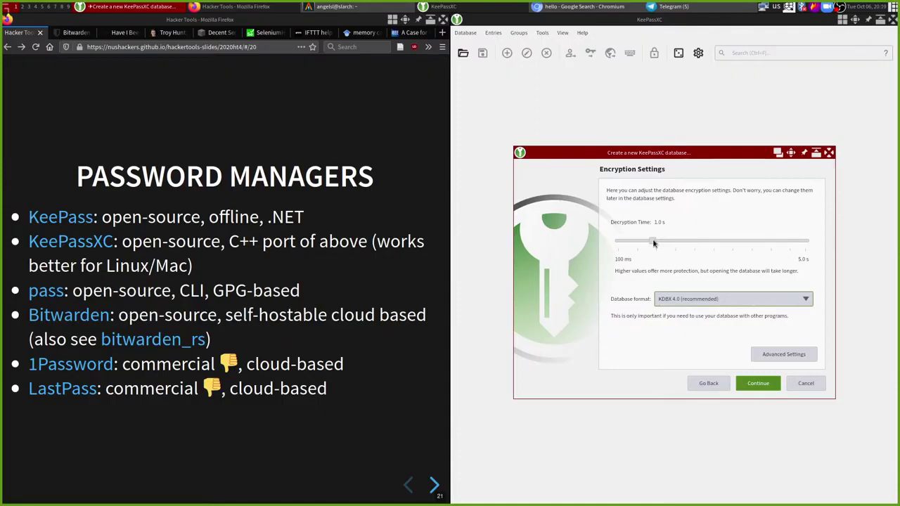
- Raise the decryption time to 2.0 seconds and continue to the credentials step
left_click(653, 243)
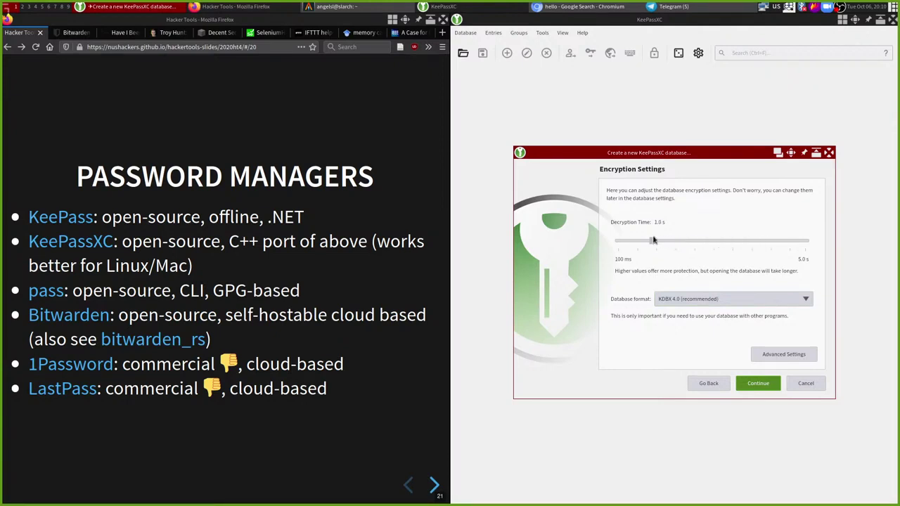
left_click_drag(653, 239, 692, 243)
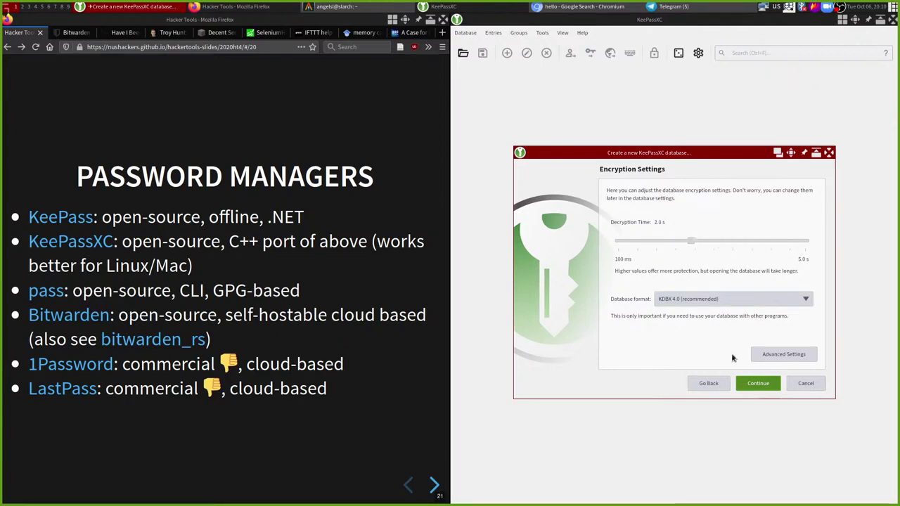
left_click(755, 385)
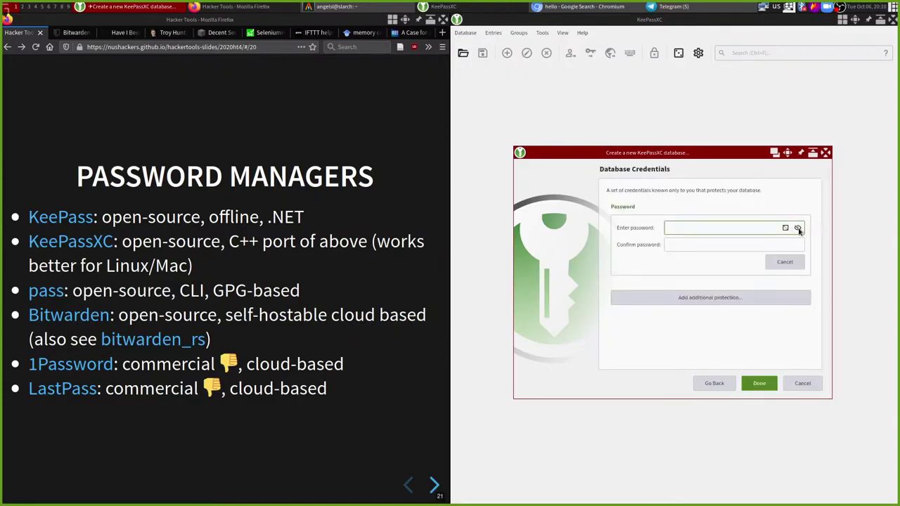
- Enter the master password and confirm it
left_click(797, 227)
key("Tab")
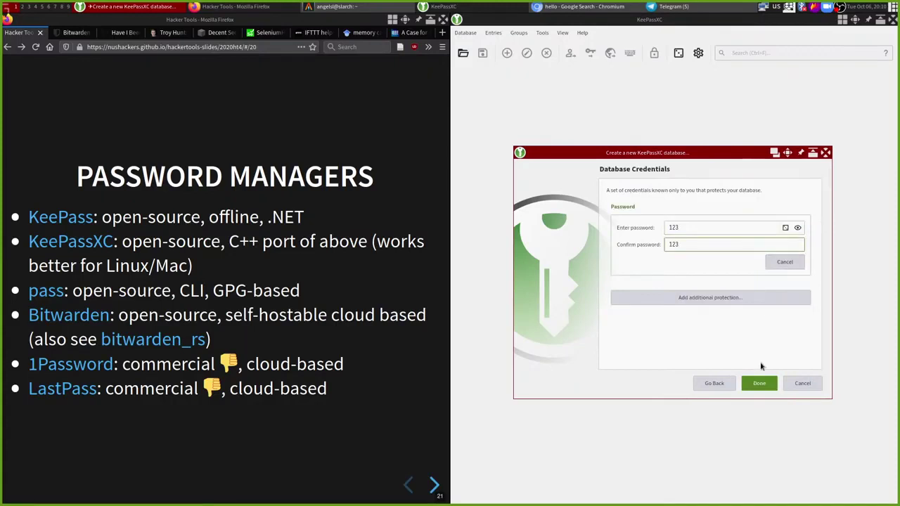
left_click(765, 385)
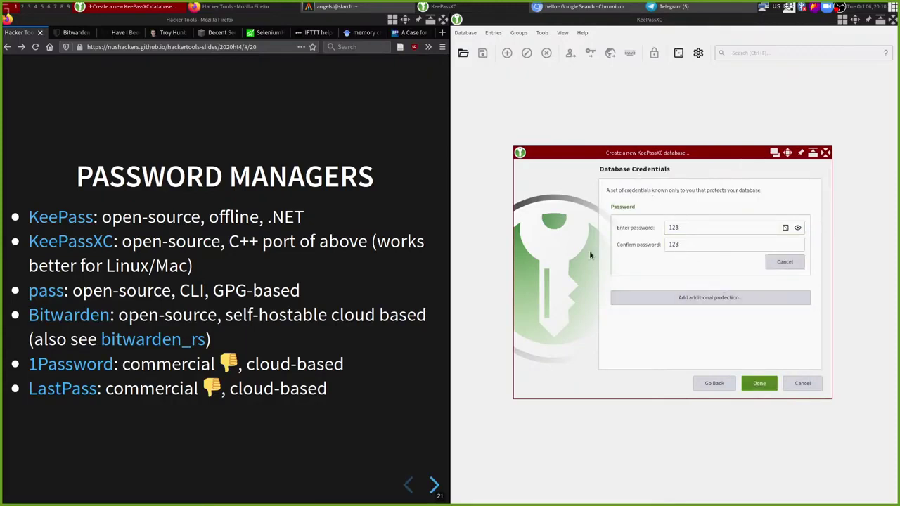
- Review the additional protection options, finish, and save as Passwords.kdbx in /home/steam
left_click(709, 298)
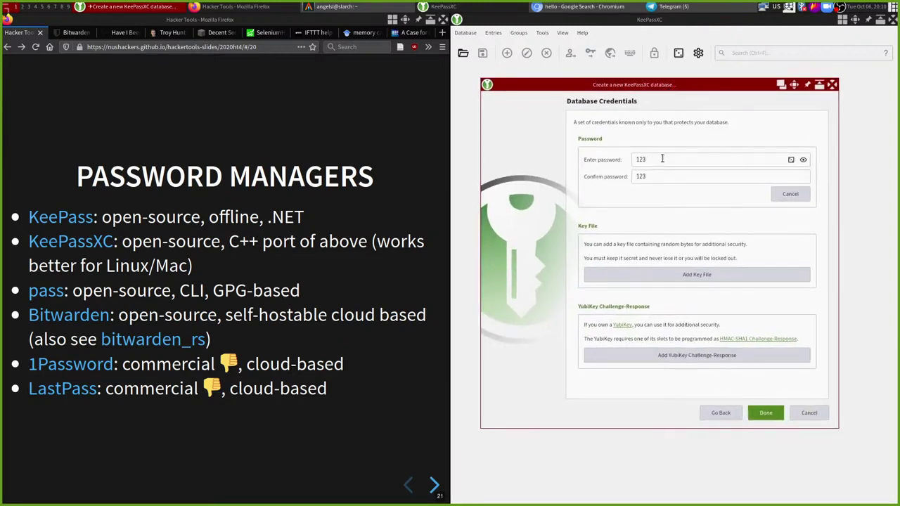
left_click(765, 412)
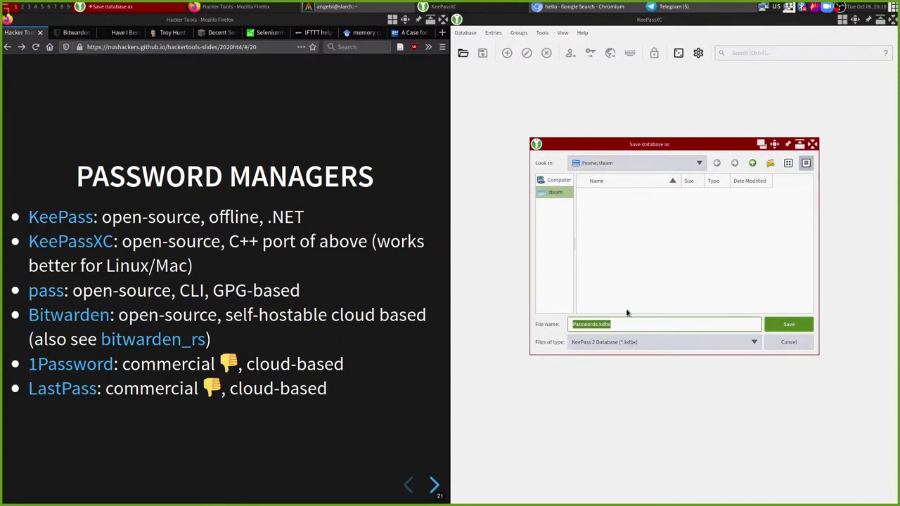
left_click(778, 330)
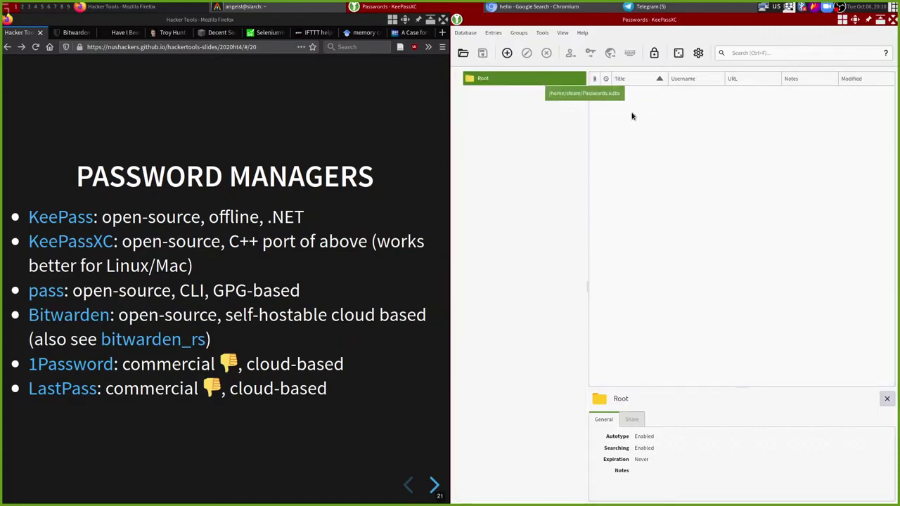
- Add an entry titled Google with the Gmail username and open its password generator
left_click(506, 53)
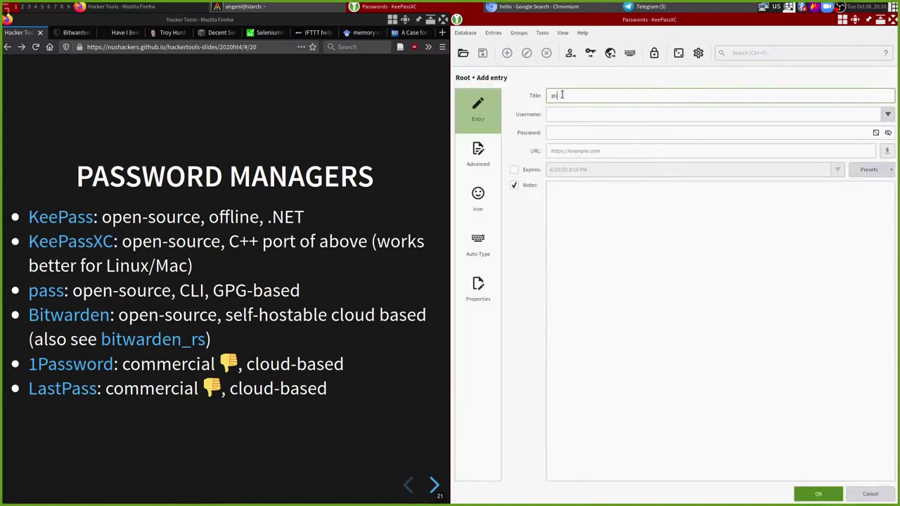
type("Google")
key("Tab")
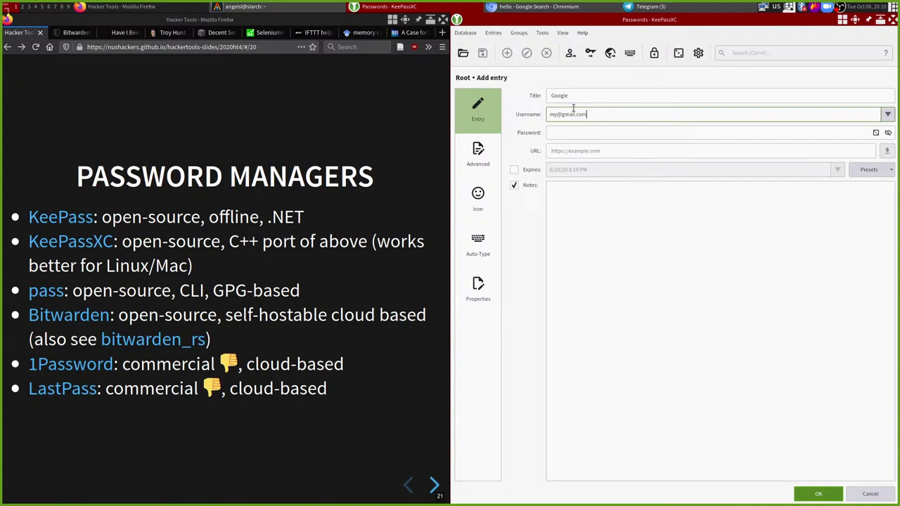
left_click(732, 132)
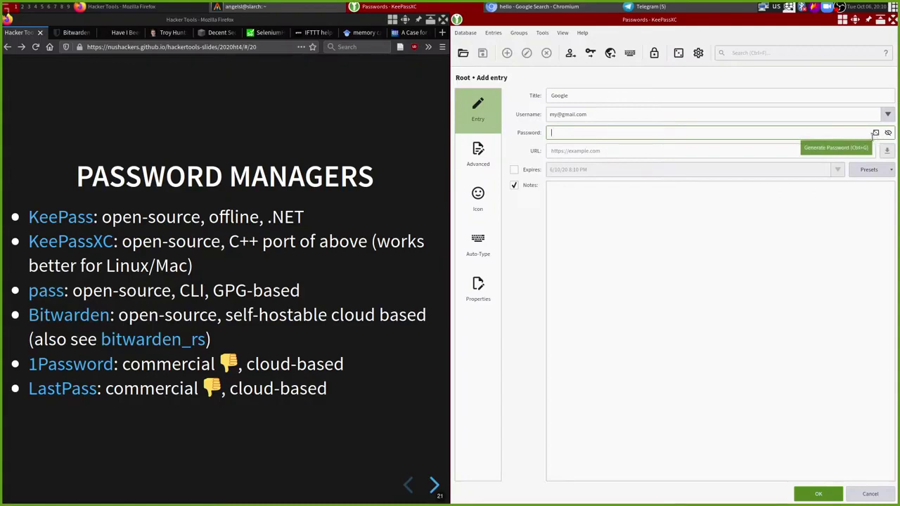
left_click(876, 133)
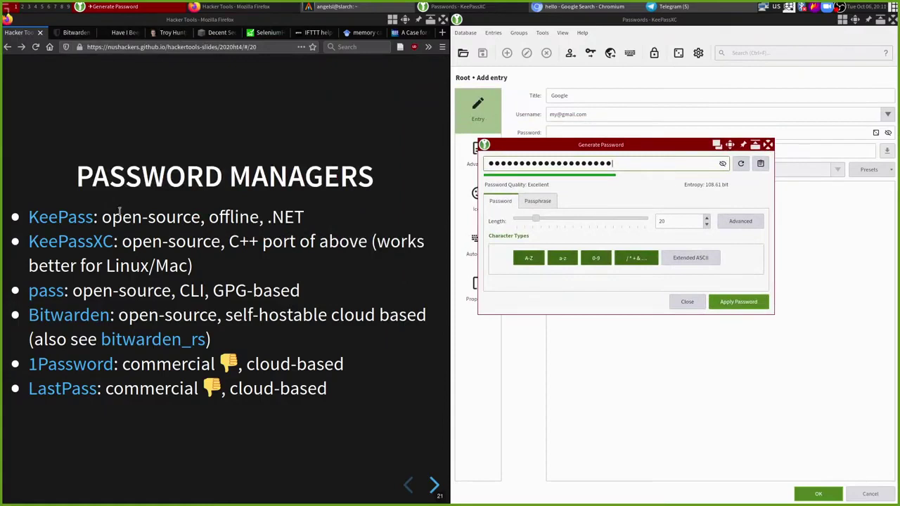
- Highlight KeePassXC on the slide and set the generator's password length to 64
left_click_drag(102, 217, 29, 217)
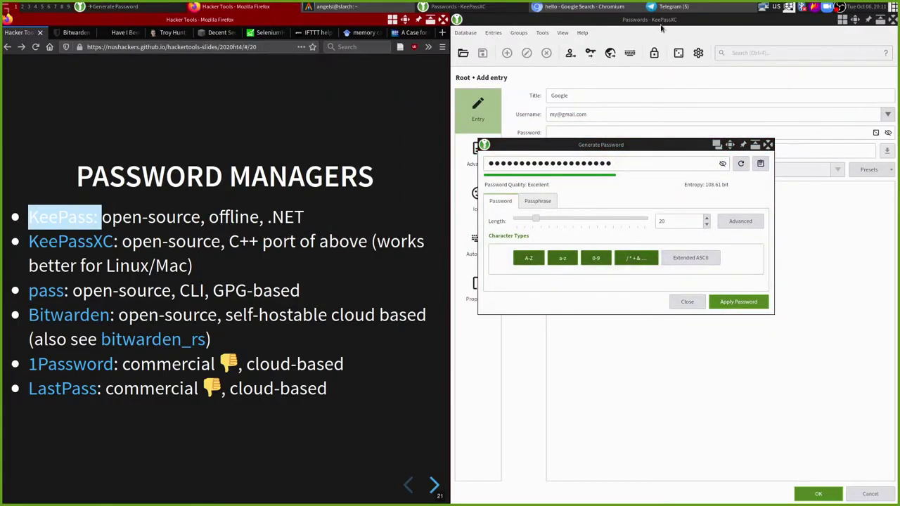
left_click_drag(118, 244, 28, 243)
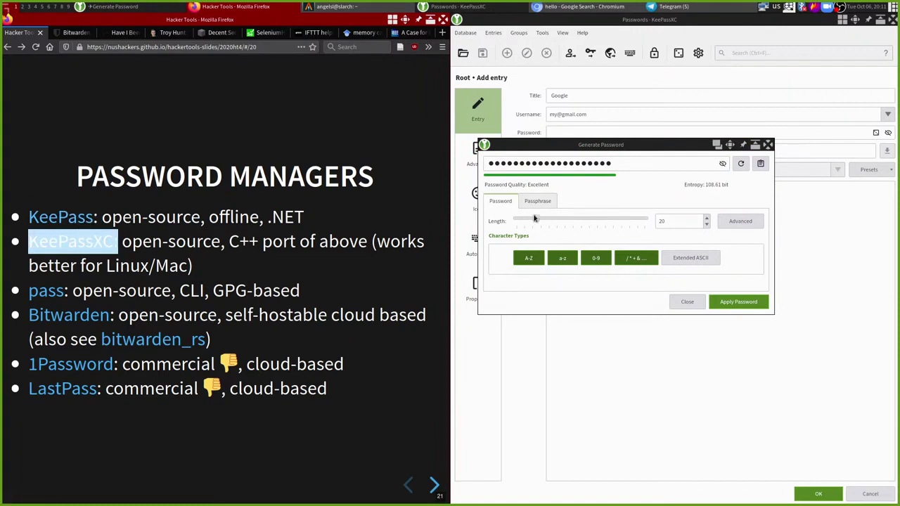
left_click(651, 204)
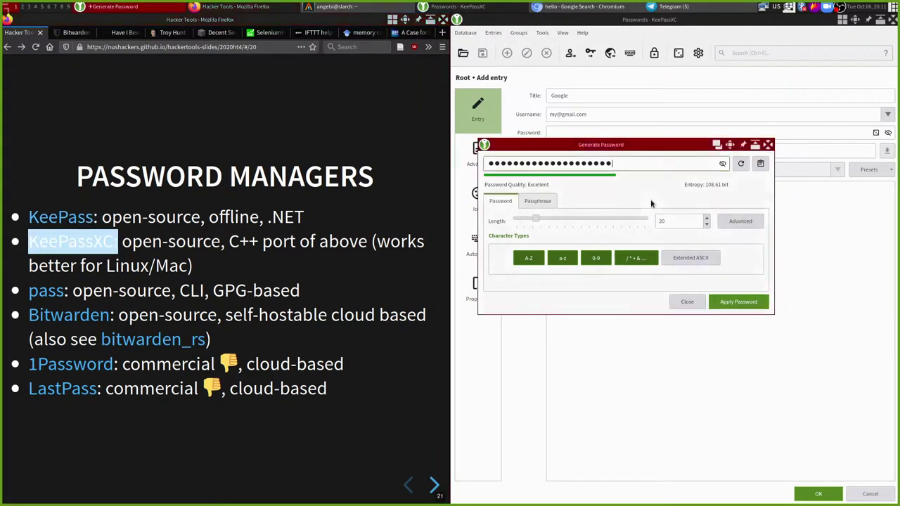
double_click(688, 223)
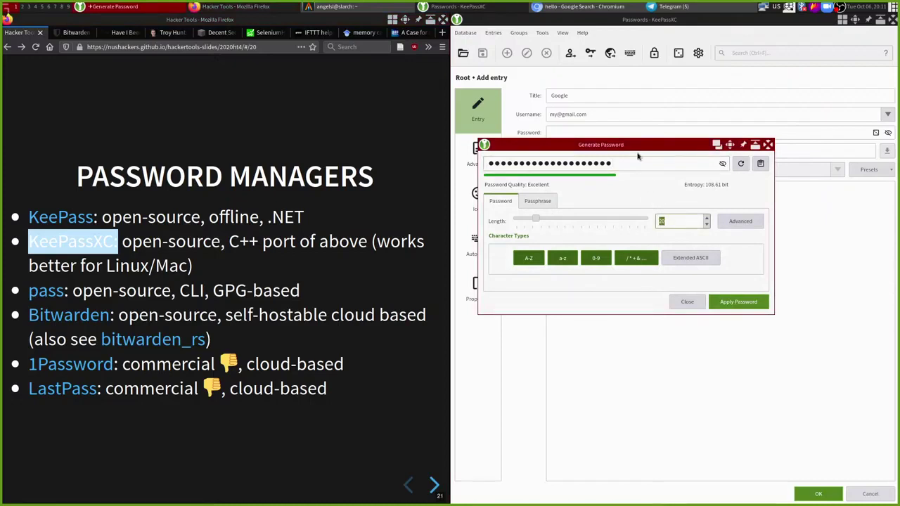
left_click_drag(641, 147, 653, 209)
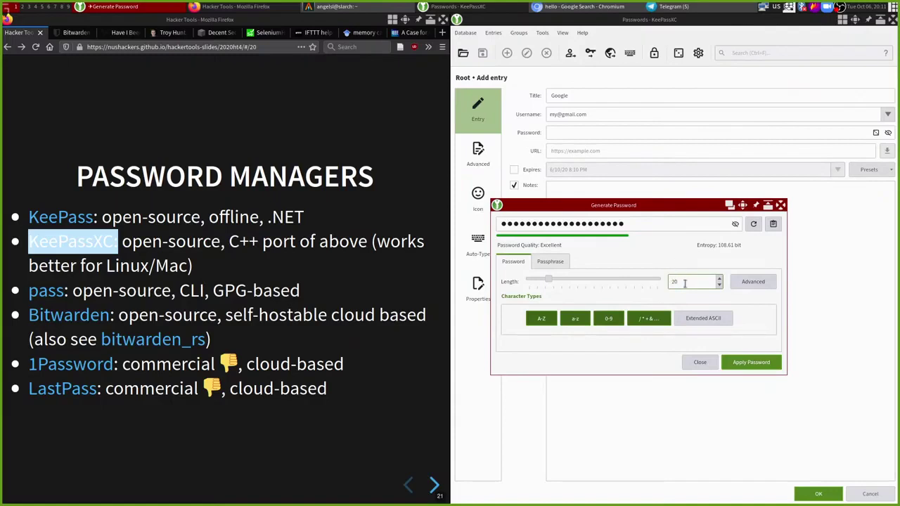
type("64")
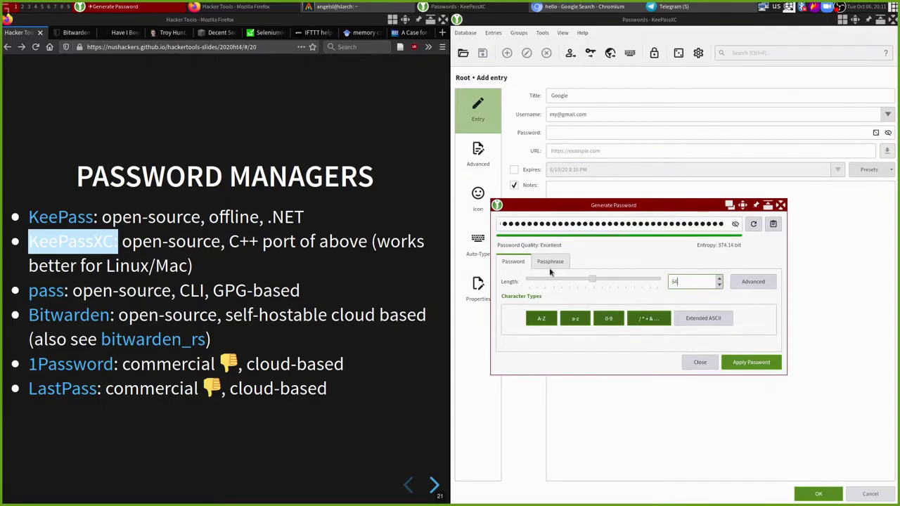
- Try the extended ASCII and passphrase options, then revert to character-based settings
left_click(696, 320)
left_click(696, 319)
left_click(124, 242)
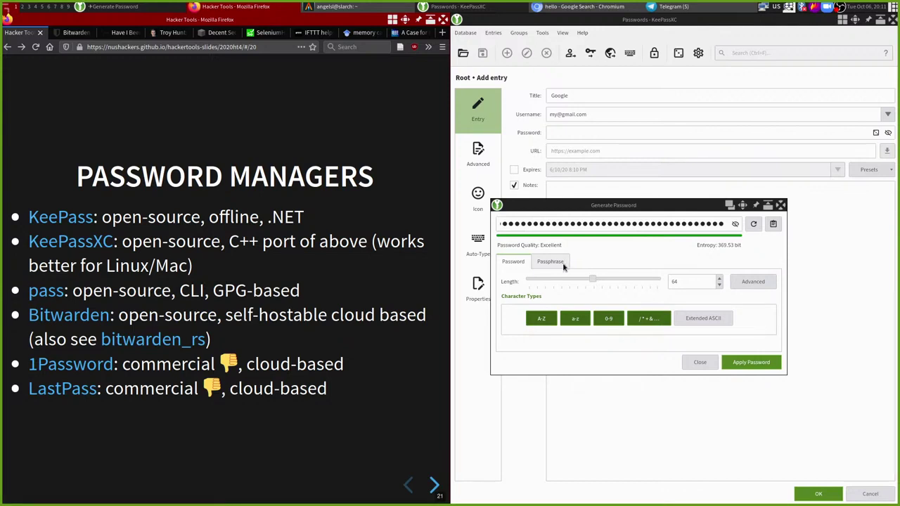
left_click(555, 262)
key("Left")
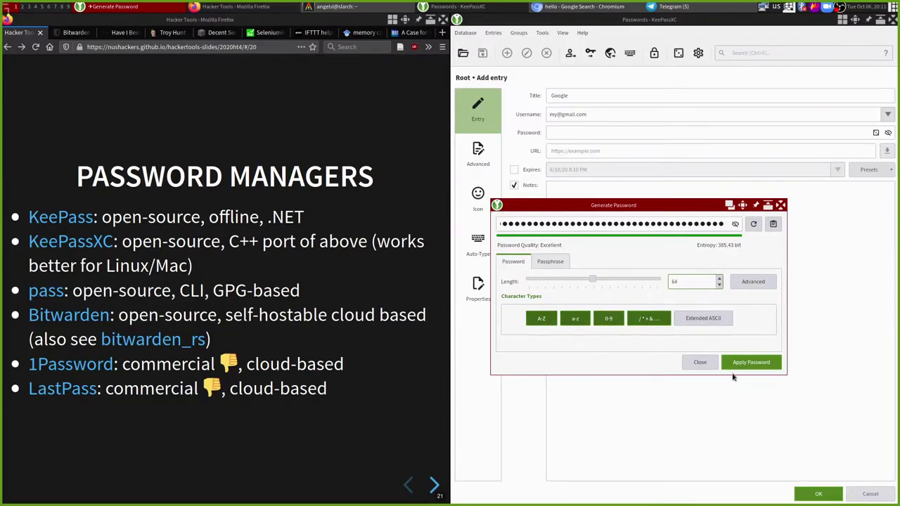
- Apply the 64-character password, save the Google entry and the Passwords database
left_click(749, 363)
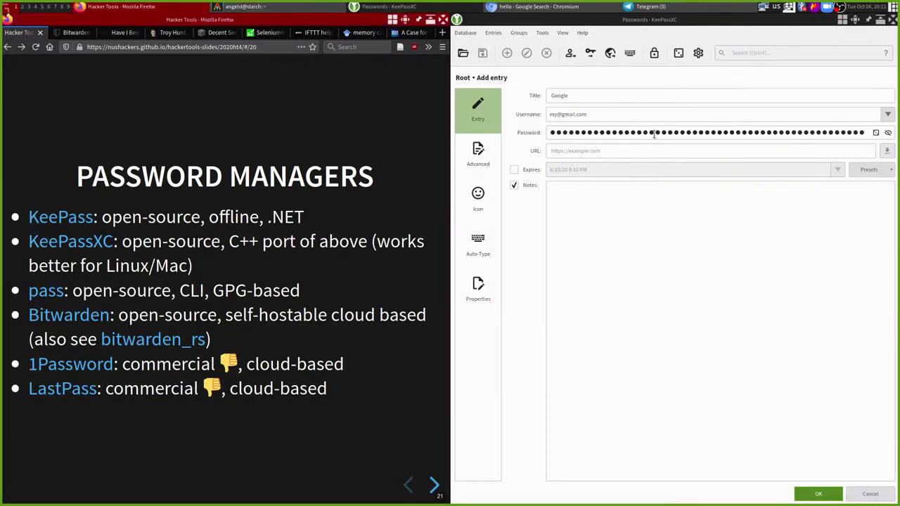
left_click(818, 493)
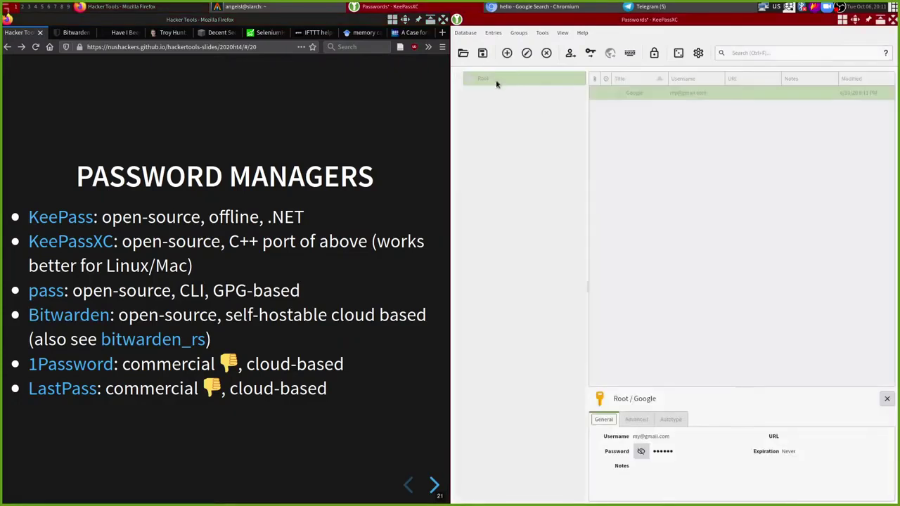
left_click(482, 54)
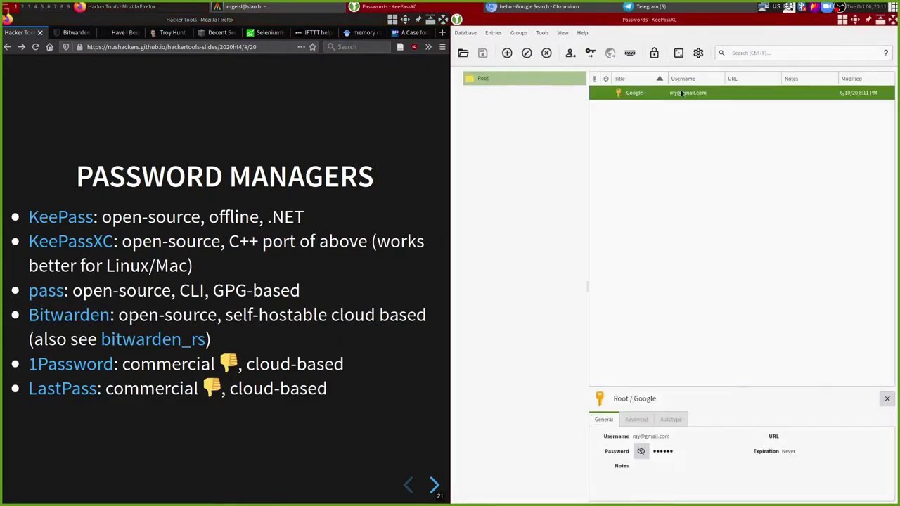
left_click(533, 154)
left_click(375, 96)
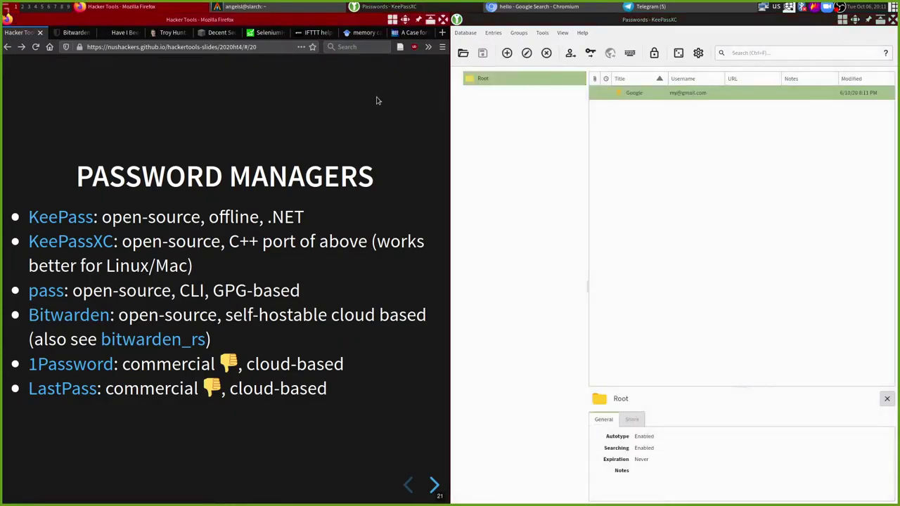
left_click(442, 47)
- Open a private Firefox window and load accounts.google.com
left_click(353, 115)
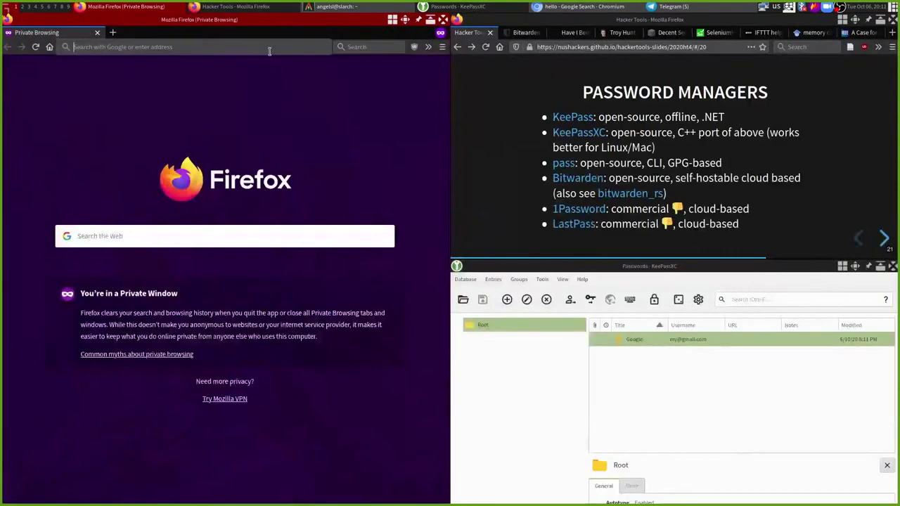
type("google.com")
key("Escape")
key("Escape")
type("google.com")
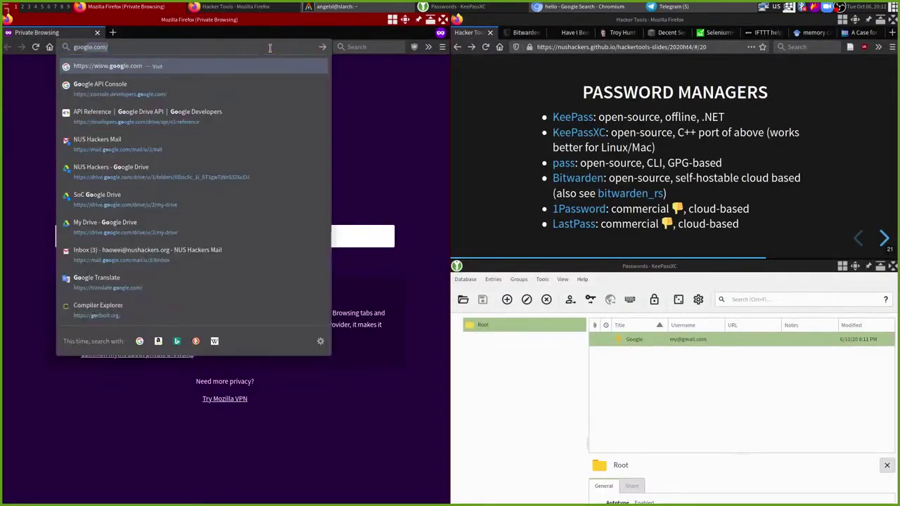
key("Home")
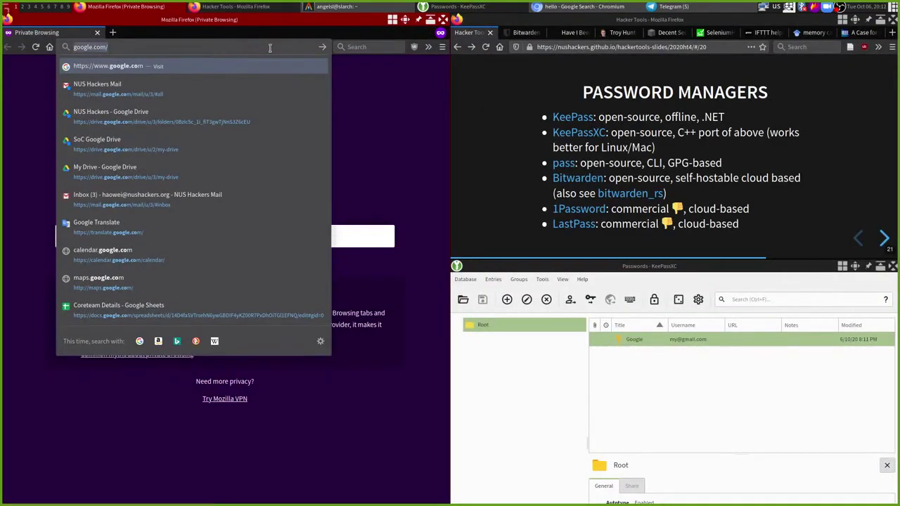
type("accounts.")
key("Return")
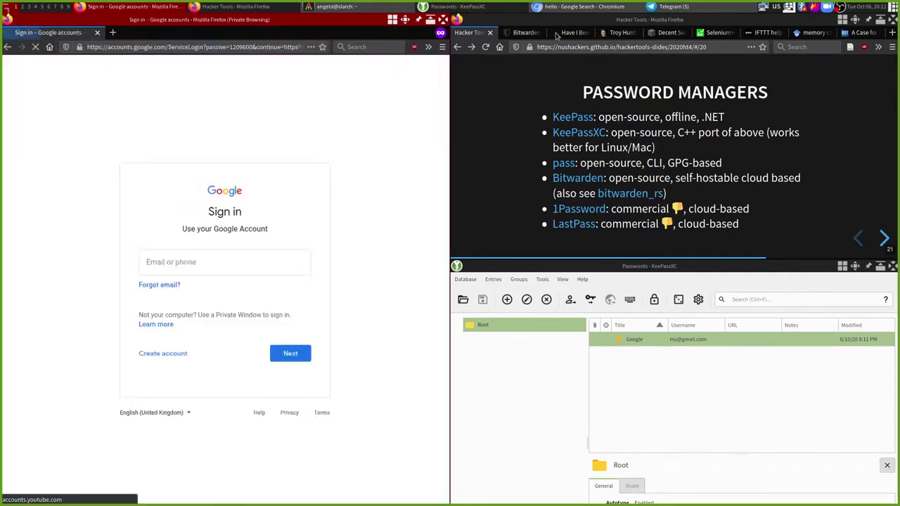
- Show the Google entry in KeePassXC beside the page and submit the account email
key("super+w")
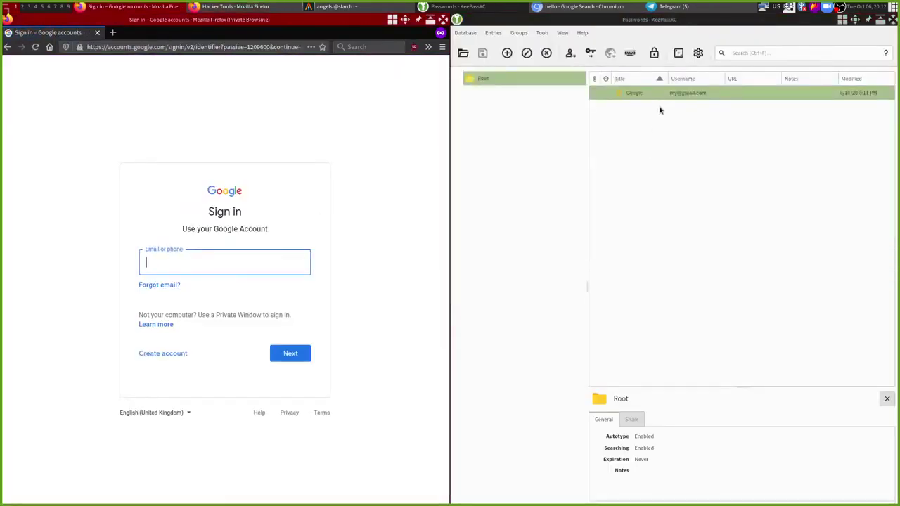
left_click(650, 98)
left_click(262, 262)
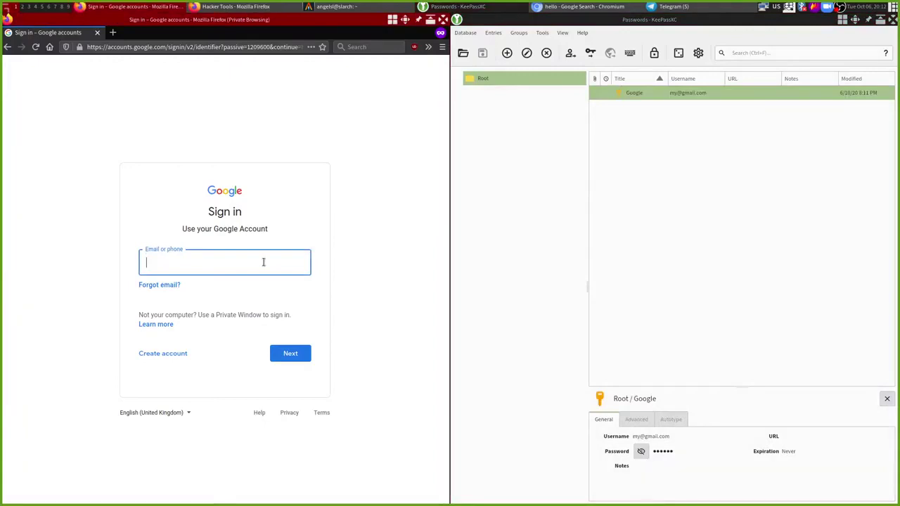
type("my@")
key("Return")
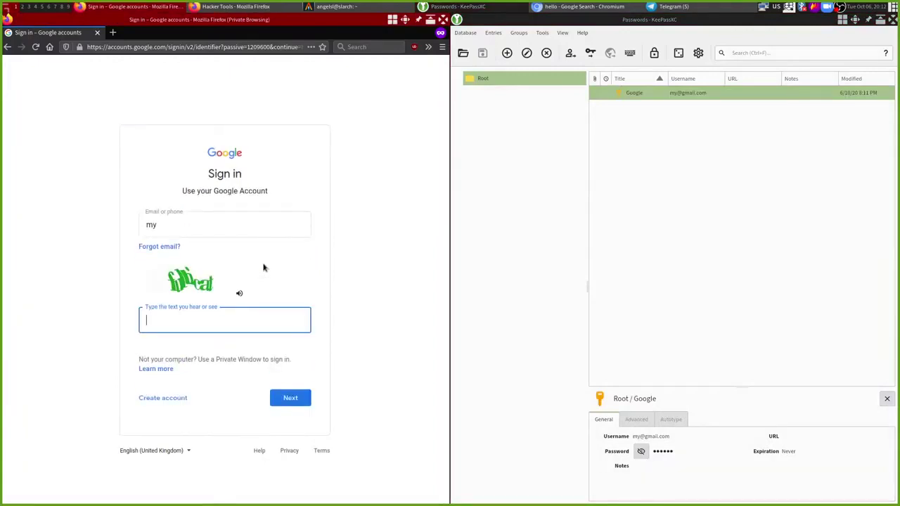
- Clear everything typed in the Google sign-in email field
left_click(247, 226)
type("@gmai")
key("ctrl+a")
key("BackSpace")
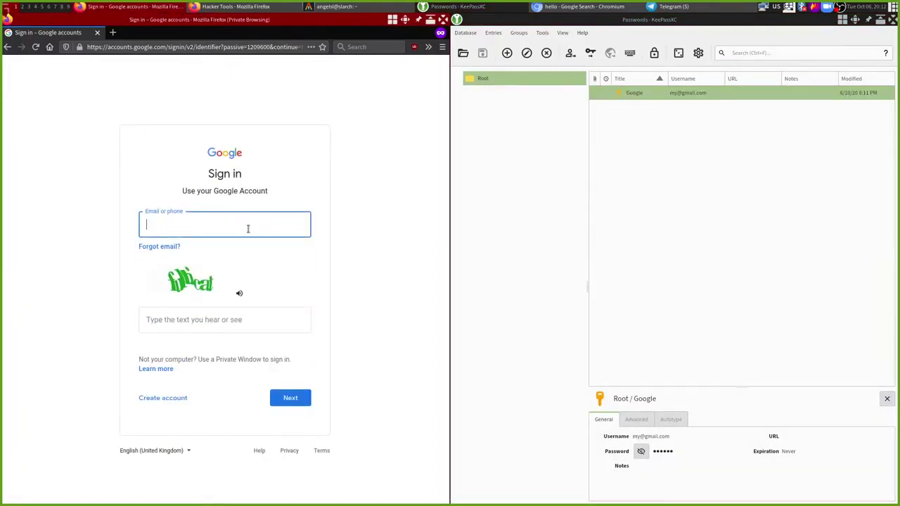
key("ctrl+a")
key("BackSpace")
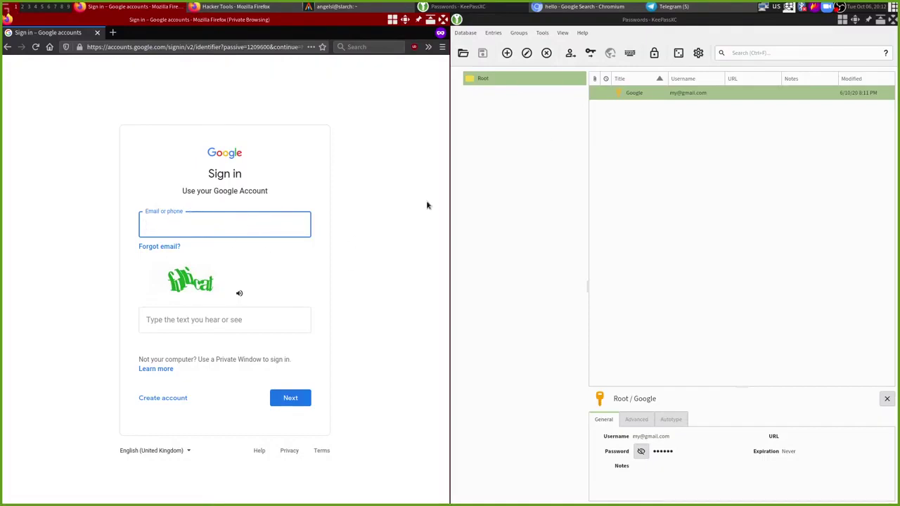
- Auto-type the Google entry's username into the Google sign-in page's Email field
left_click(667, 95)
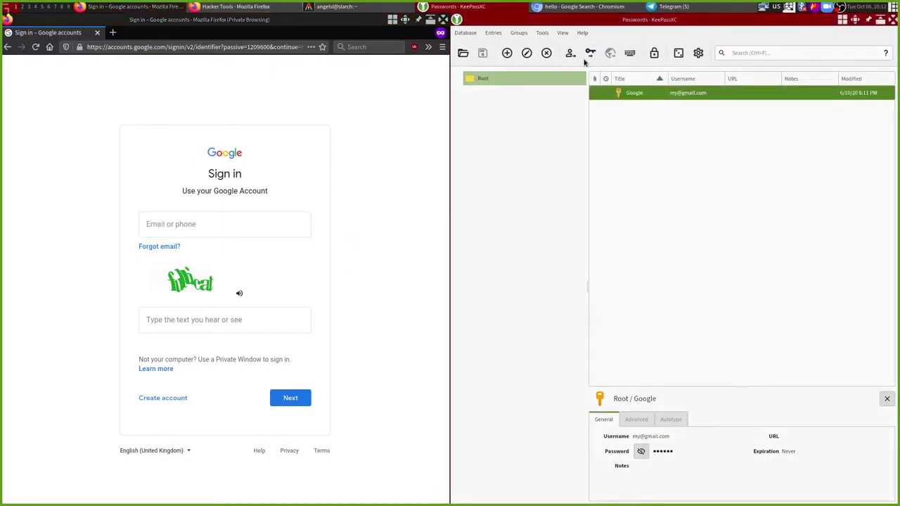
left_click(253, 224)
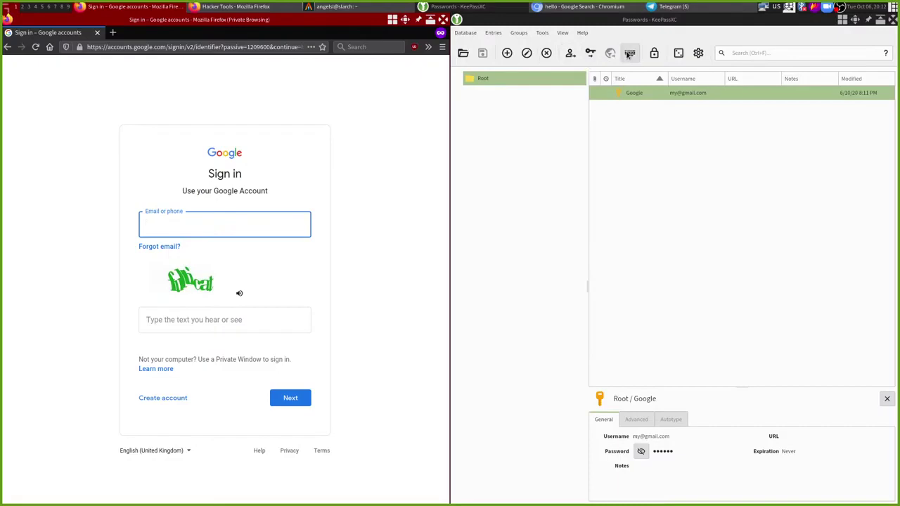
left_click(629, 55)
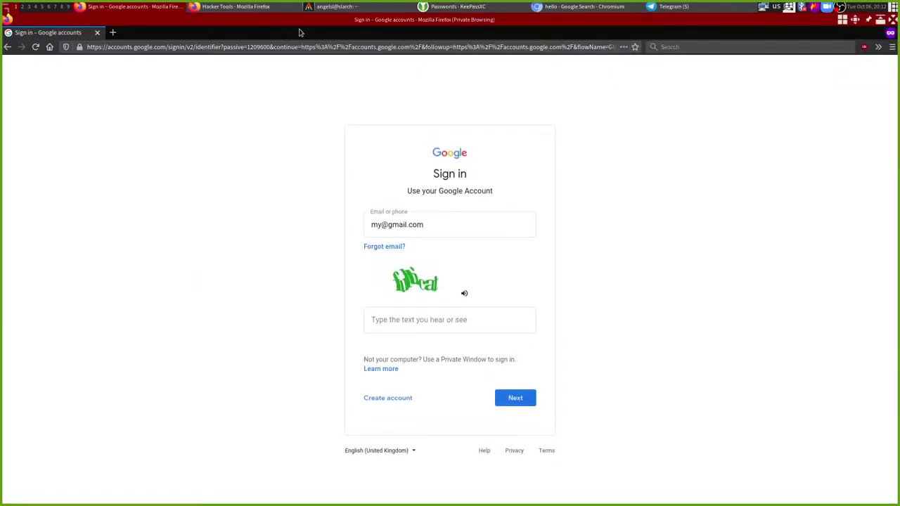
- Look through KeePassXC's Root group and view menus, then maximize the password manager
left_click(465, 9)
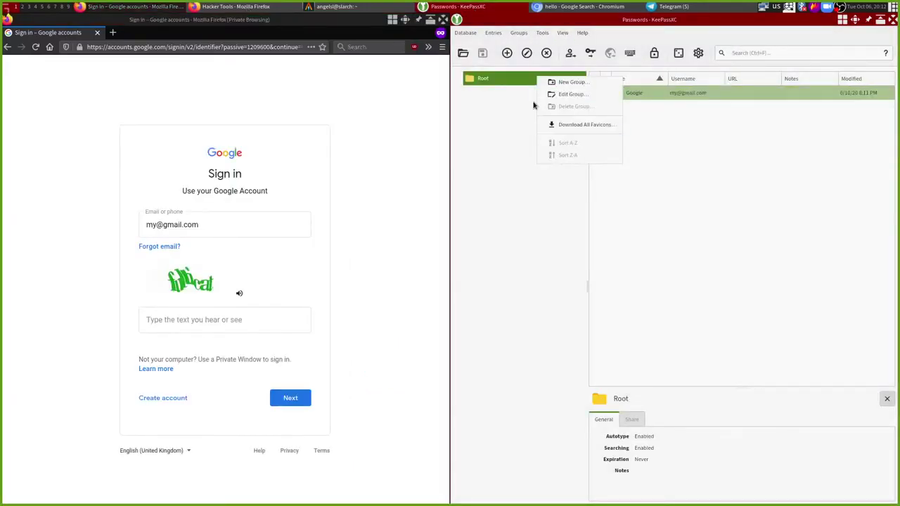
left_click(506, 74)
left_click(562, 32)
mouse_move(579, 54)
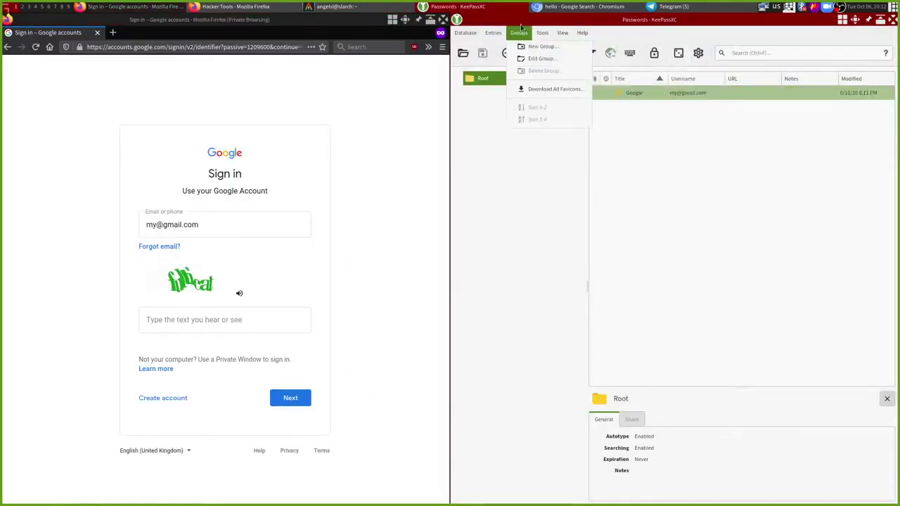
left_click(414, 178)
key("super+space")
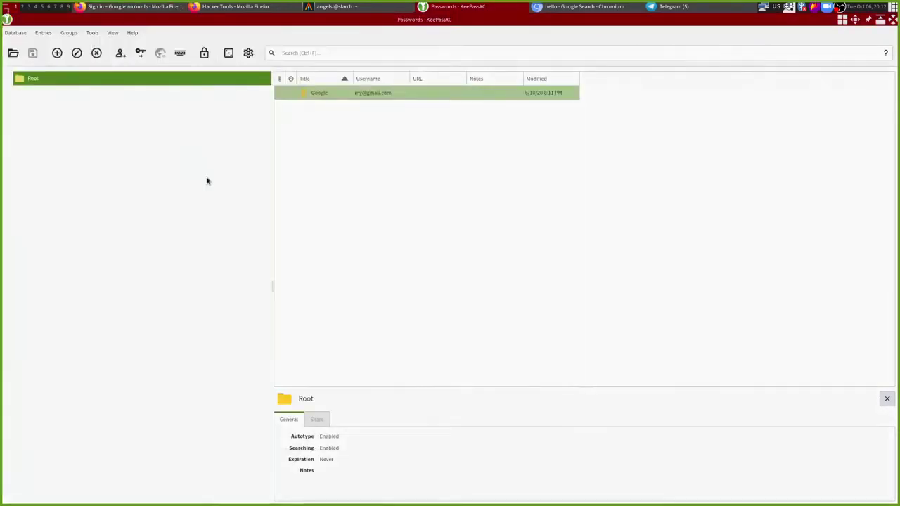
- Tile Geany beside KeePassXC and auto-type the Google entry's username, tab and password into it
key("super+space")
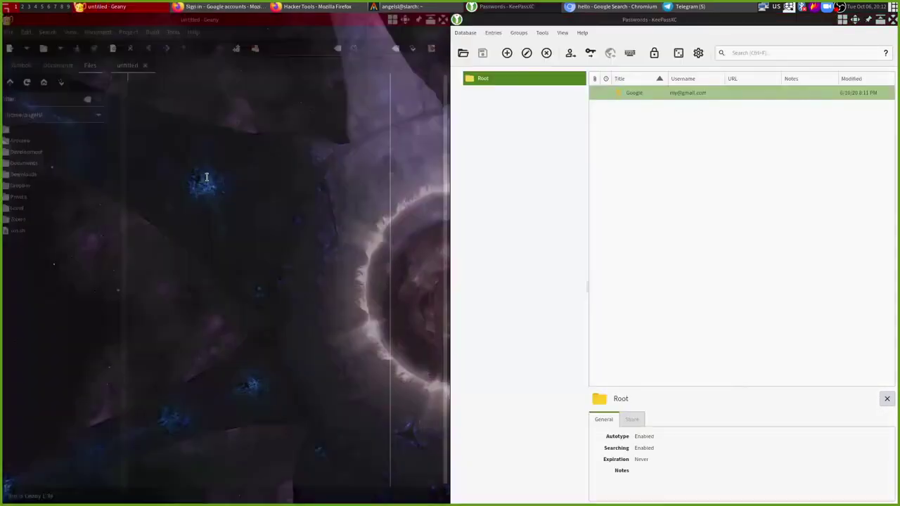
left_click(638, 93)
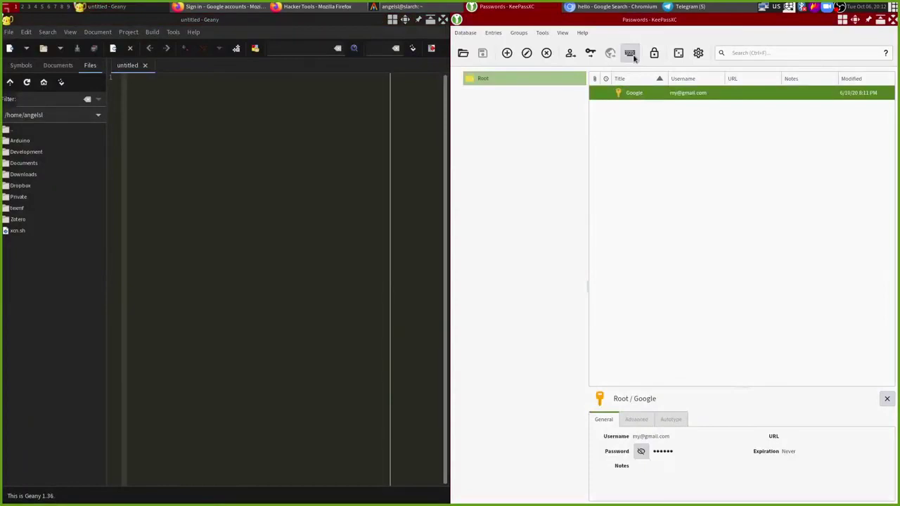
left_click(630, 53)
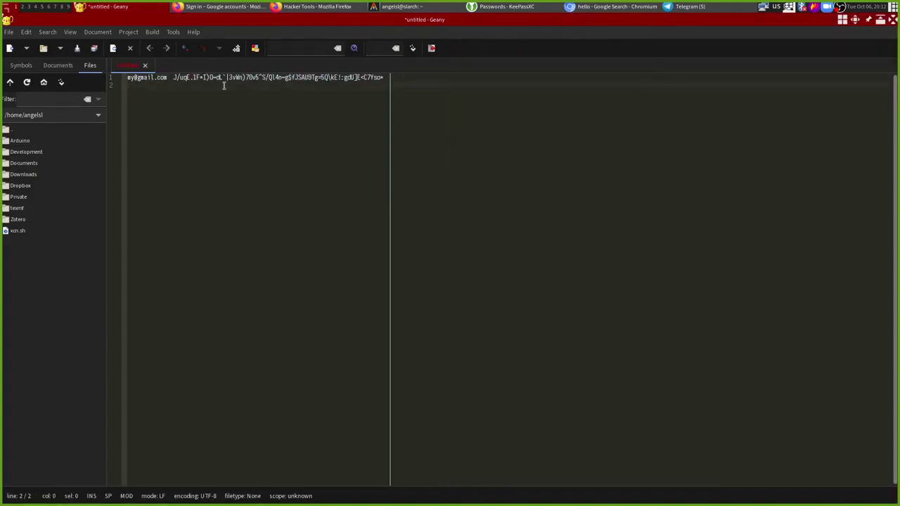
- Inspect the typed password on Geany's line 1, then open KeePassXC's Root group menu
left_click_drag(174, 77, 492, 80)
left_click(418, 77)
left_click_drag(173, 77, 231, 110)
left_click(232, 88)
left_click(274, 78)
left_click(510, 6)
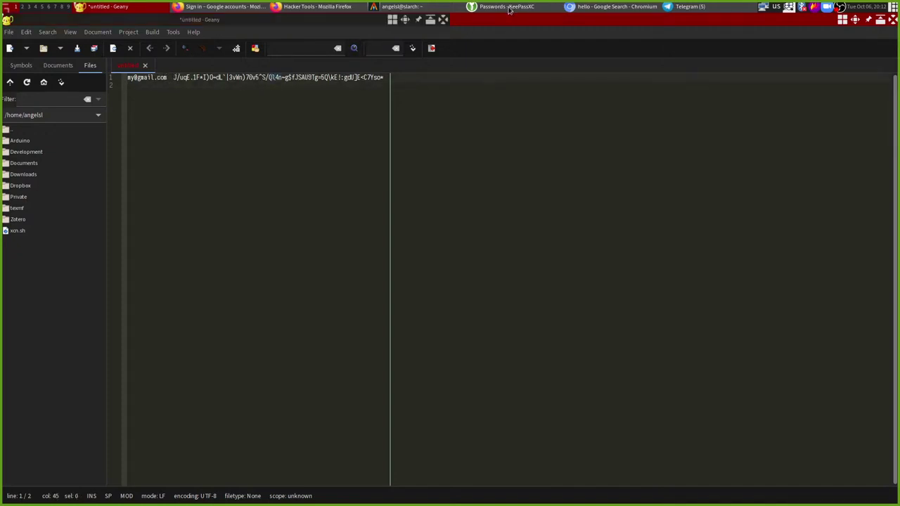
right_click(505, 83)
- Edit the Root group to use a custom default auto-type sequence of just {PASSWORD}
left_click(527, 103)
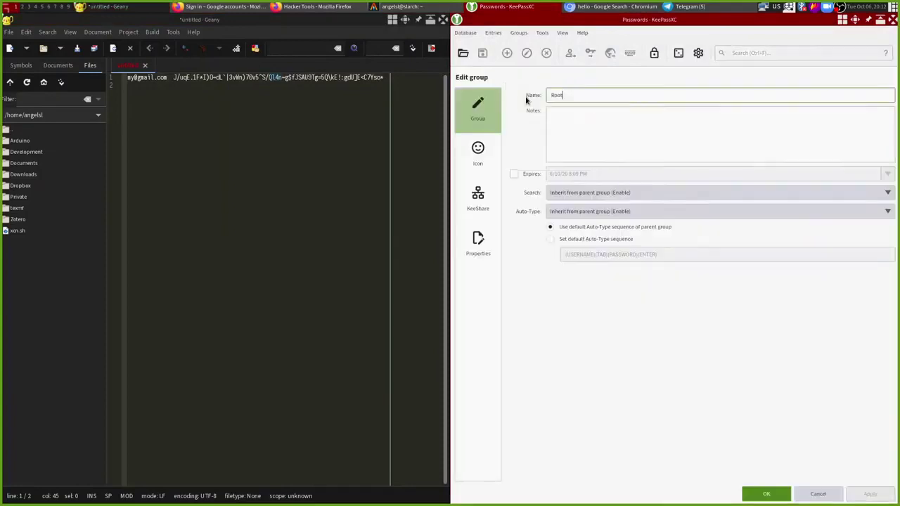
left_click(579, 241)
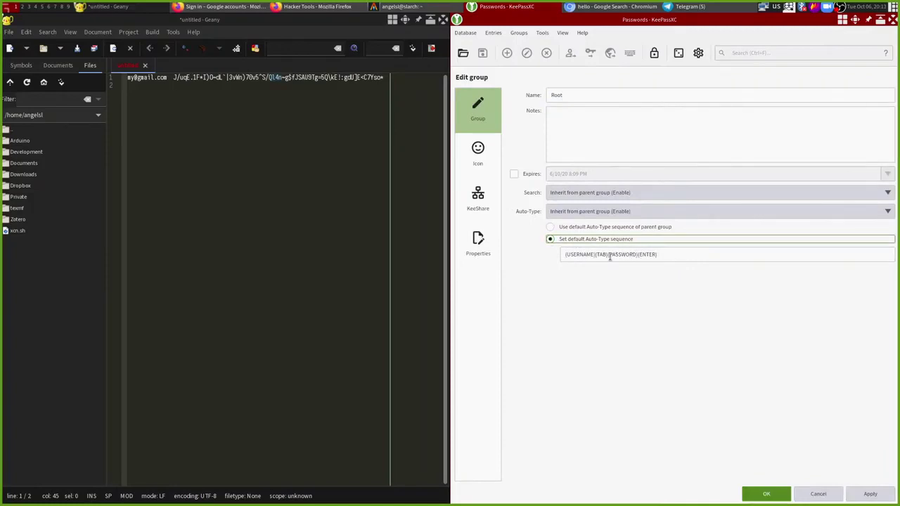
left_click(608, 255)
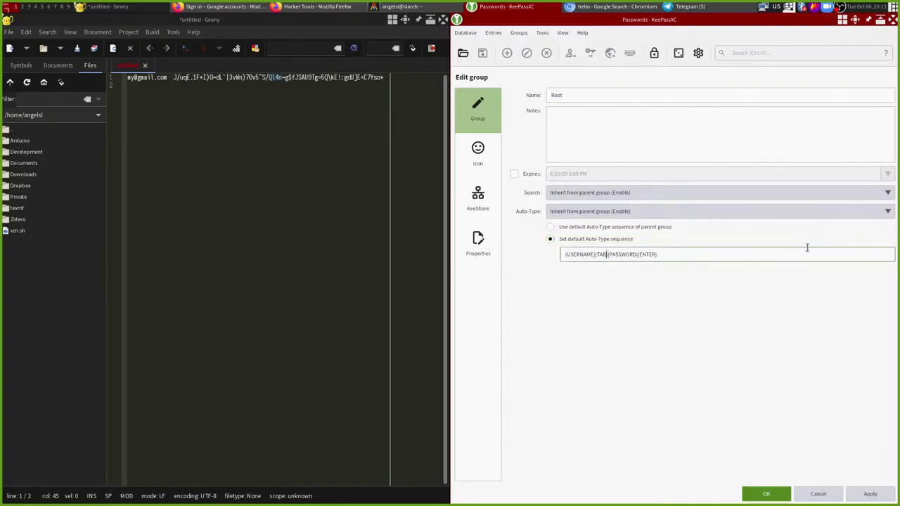
key("shift+Home")
key("BackSpace")
key("End")
key("BackSpace")
key("BackSpace")
key("BackSpace")
key("BackSpace")
key("BackSpace")
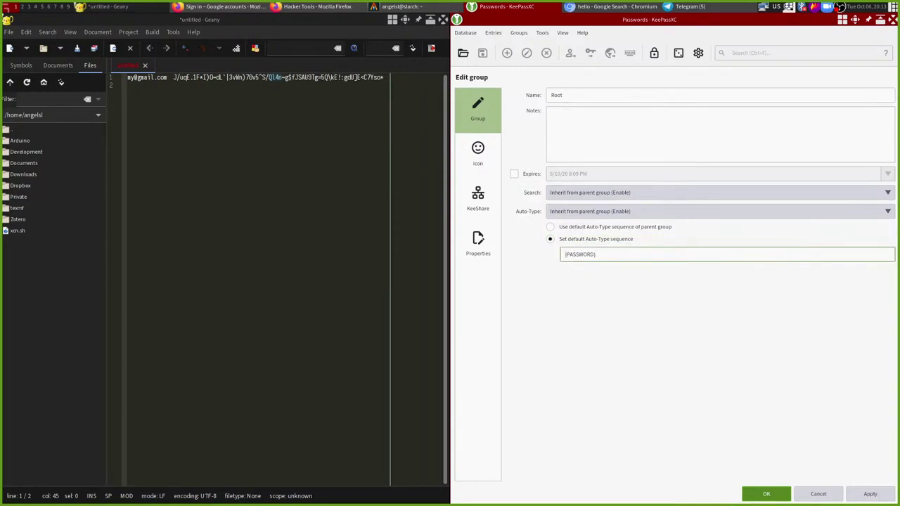
left_click(870, 494)
left_click(765, 494)
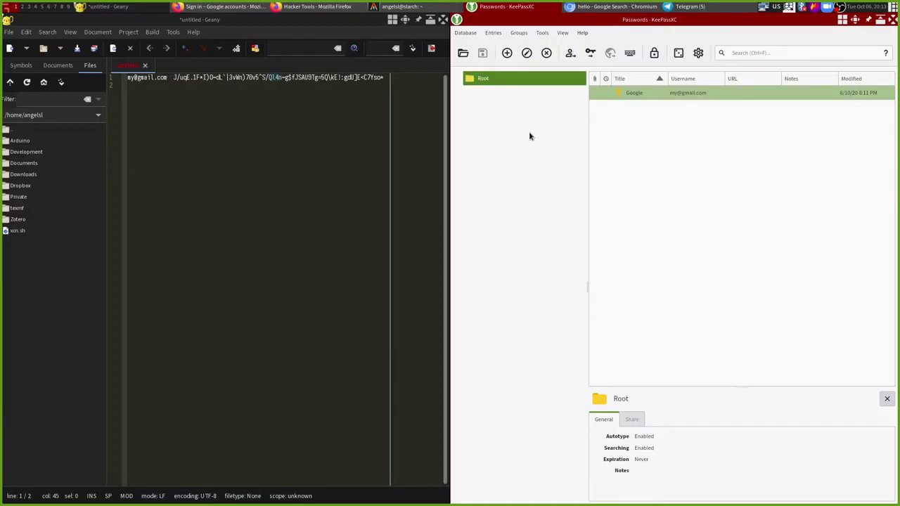
- Empty the Geany document and auto-type the Google entry, which now types only the password
left_click(293, 175)
key("ctrl+a")
key("Delete")
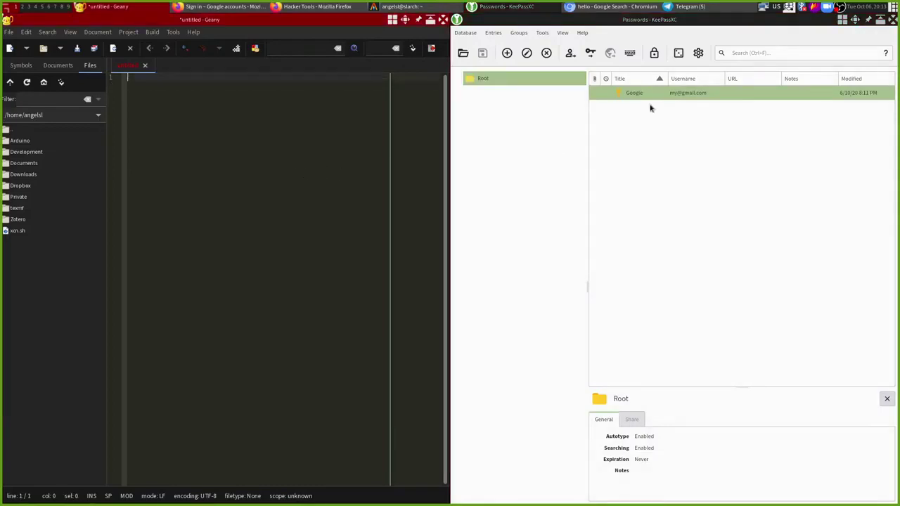
left_click(644, 92)
right_click(640, 91)
key("Escape")
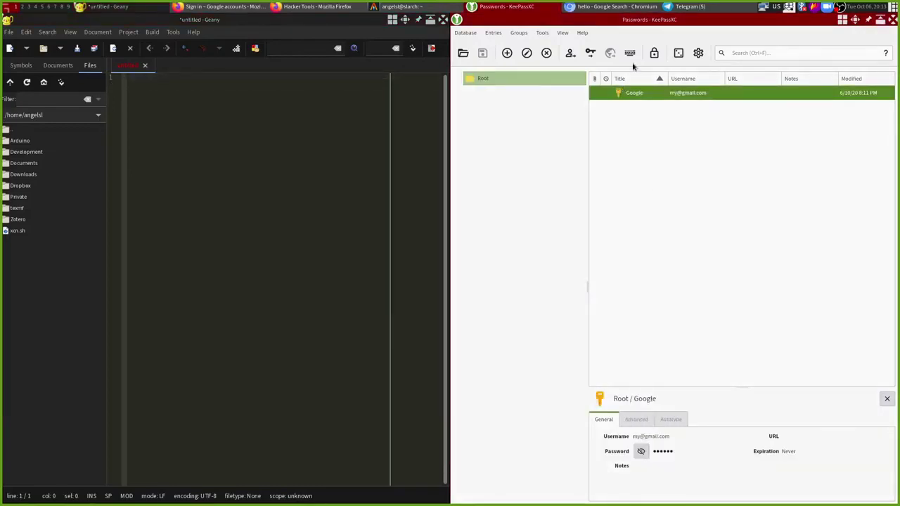
left_click(628, 54)
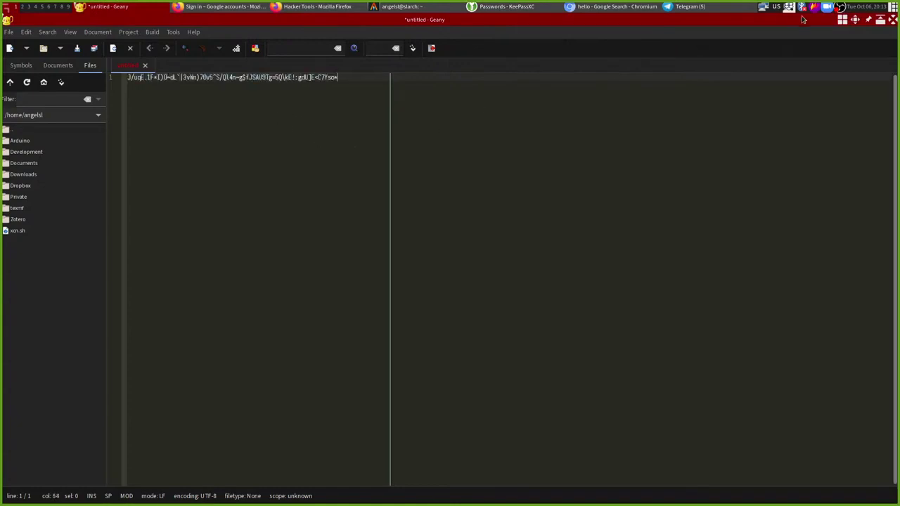
- Copy the Google entry's password and paste it on line 3 of the Geany document
left_click(492, 7)
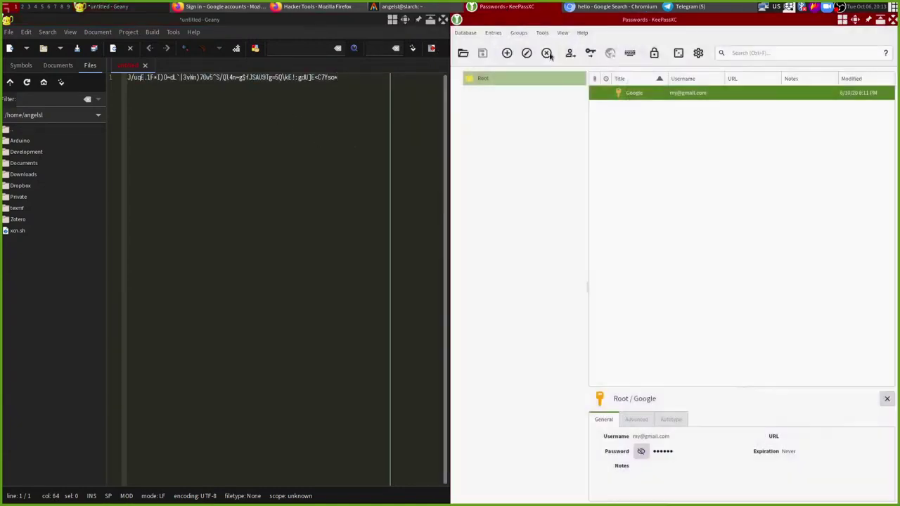
right_click(618, 93)
left_click(362, 128)
left_click(345, 161)
right_click(653, 101)
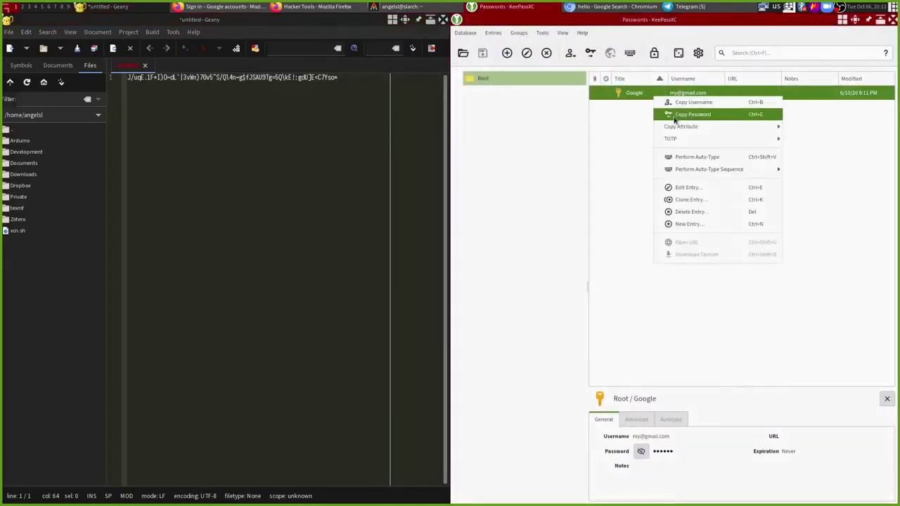
left_click(676, 120)
left_click(321, 156)
key("Return")
key("Return")
key("ctrl+v")
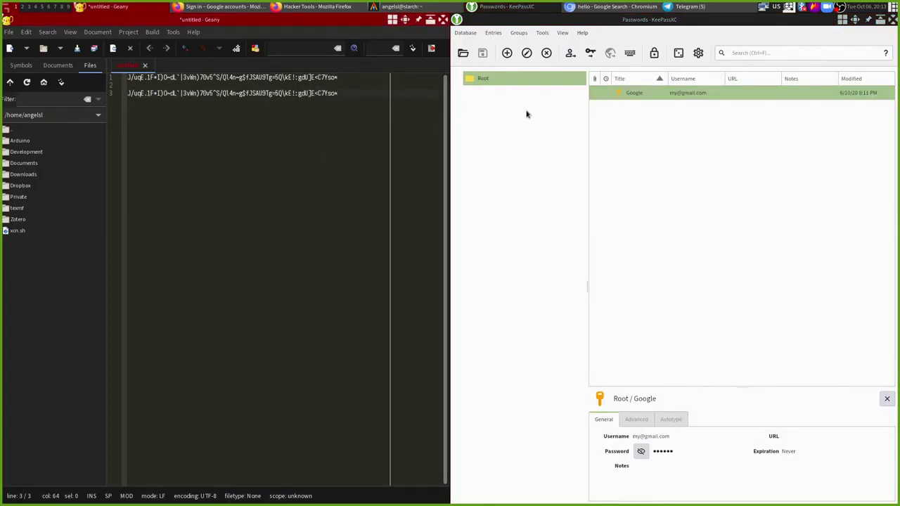
- Open the Google entry's context menu to show its auto-type options
right_click(631, 95)
left_click(612, 129)
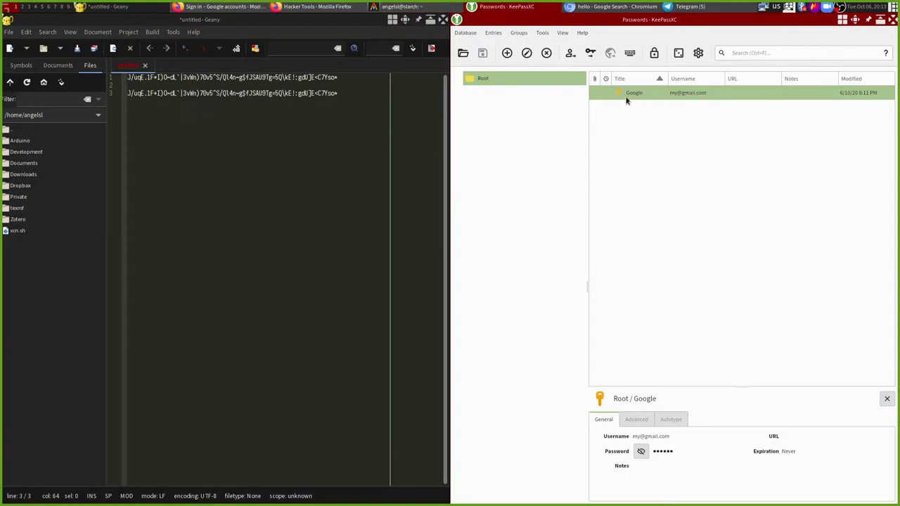
right_click(625, 97)
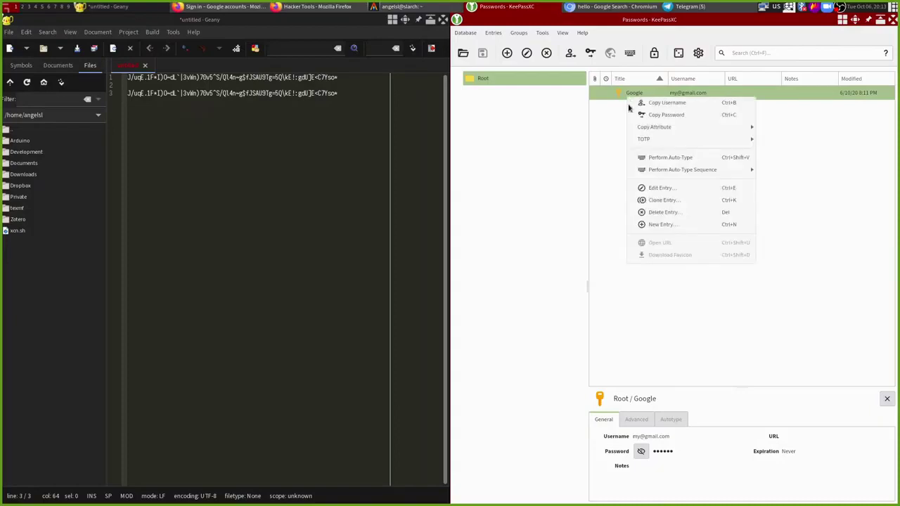
- Dismiss the Google entry's context menu by clicking an empty spot in KeePassXC
left_click(612, 158)
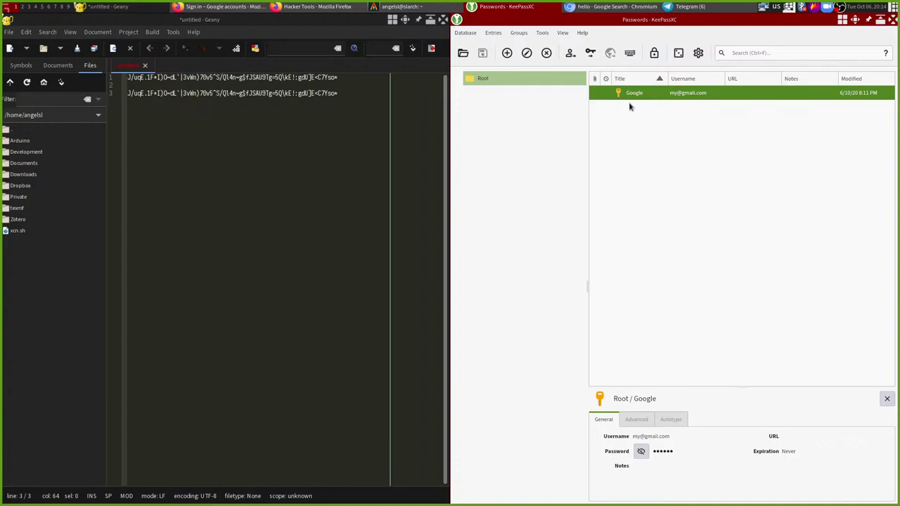
- Close Geany without saving, quit KeePassXC, and close the private Google sign-in window
left_click(443, 19)
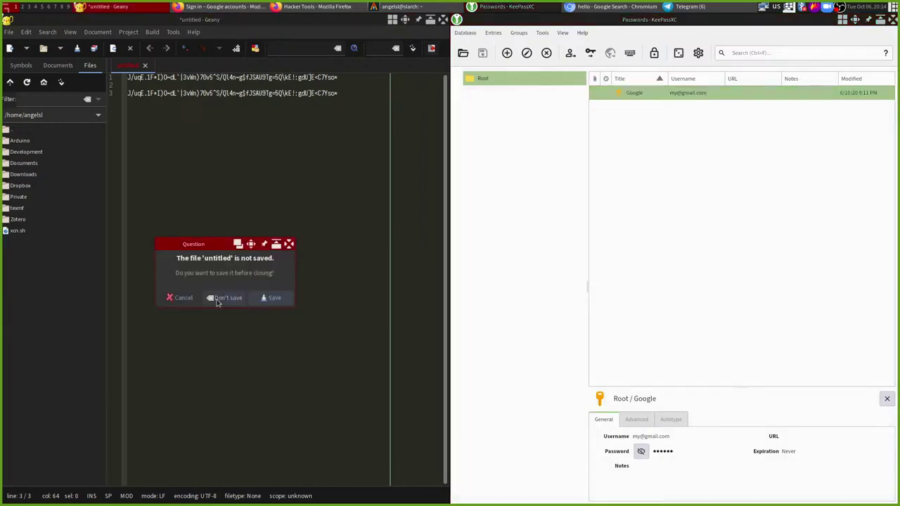
left_click(223, 297)
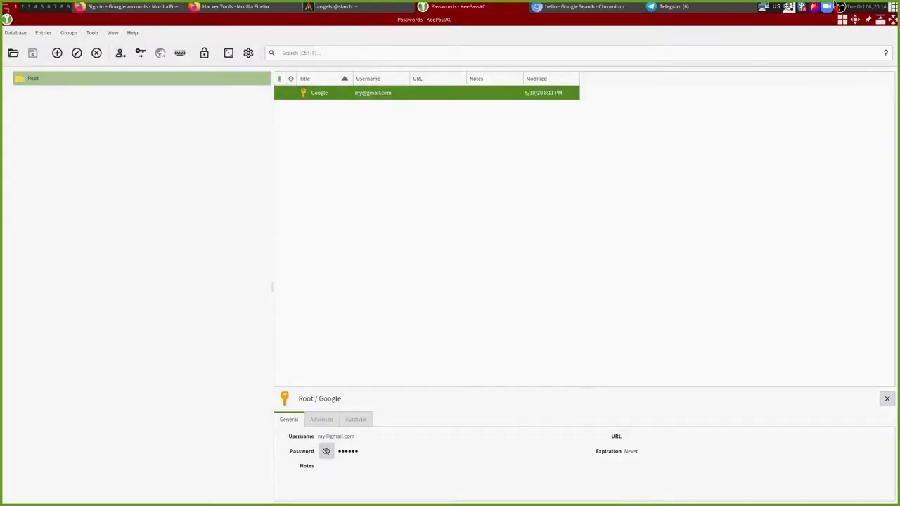
left_click(893, 23)
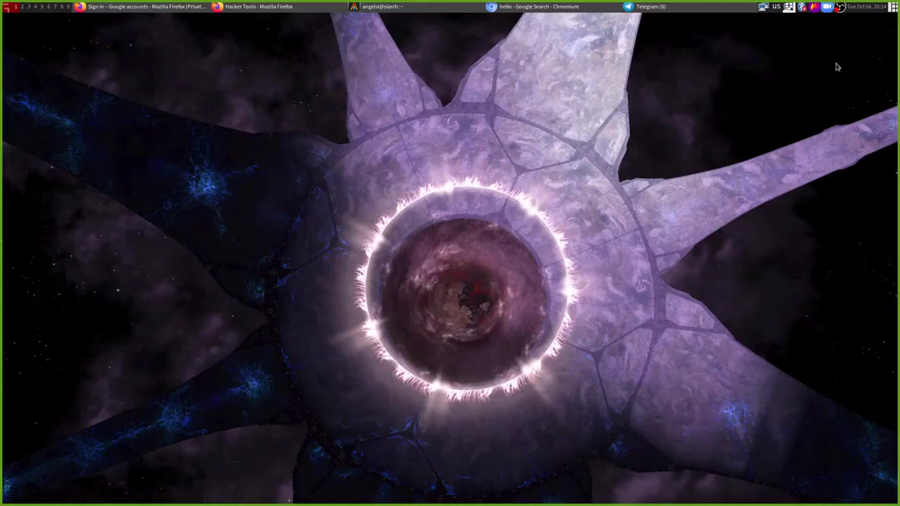
left_click(182, 7)
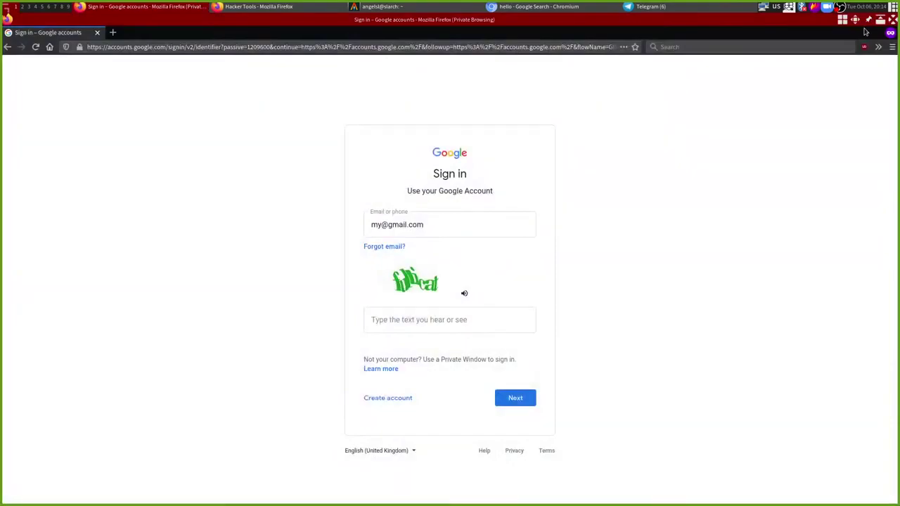
key("ctrl+shift+w")
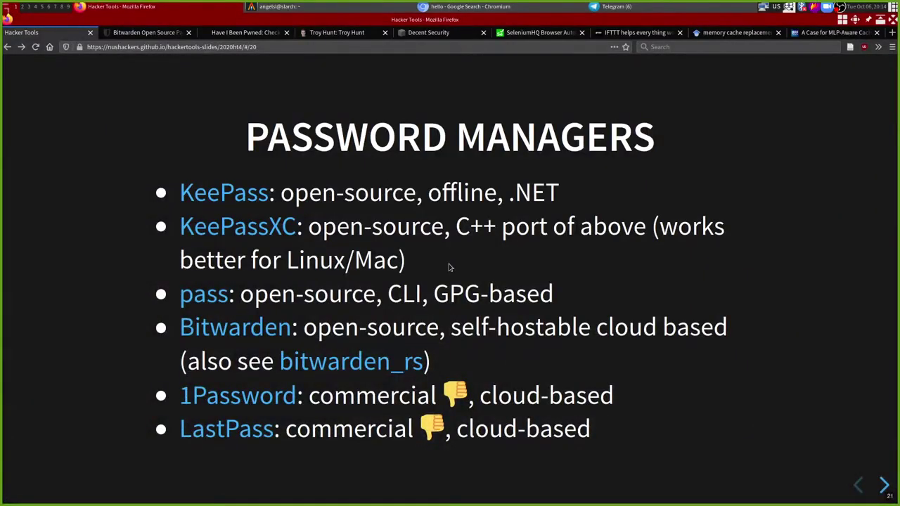
left_click_drag(415, 249, 424, 224)
left_click(424, 224)
left_click_drag(406, 260, 427, 255)
left_click(167, 191)
left_click(421, 264)
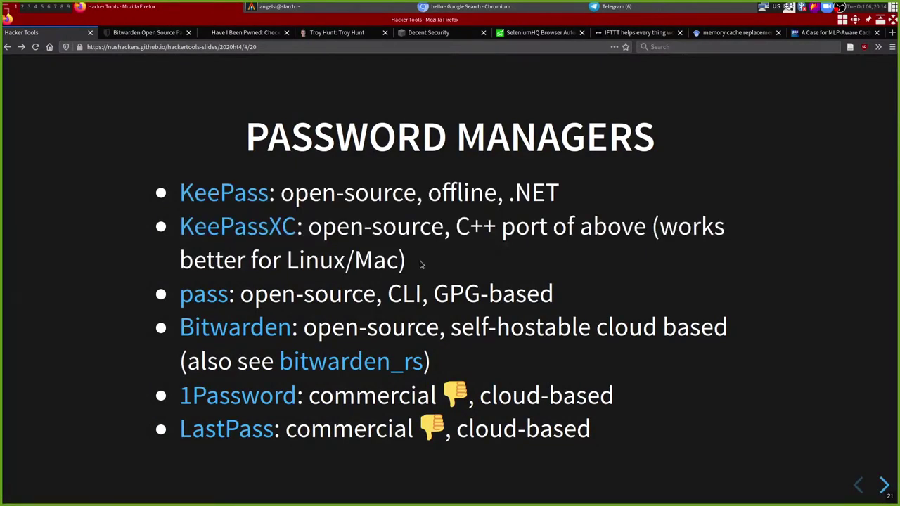
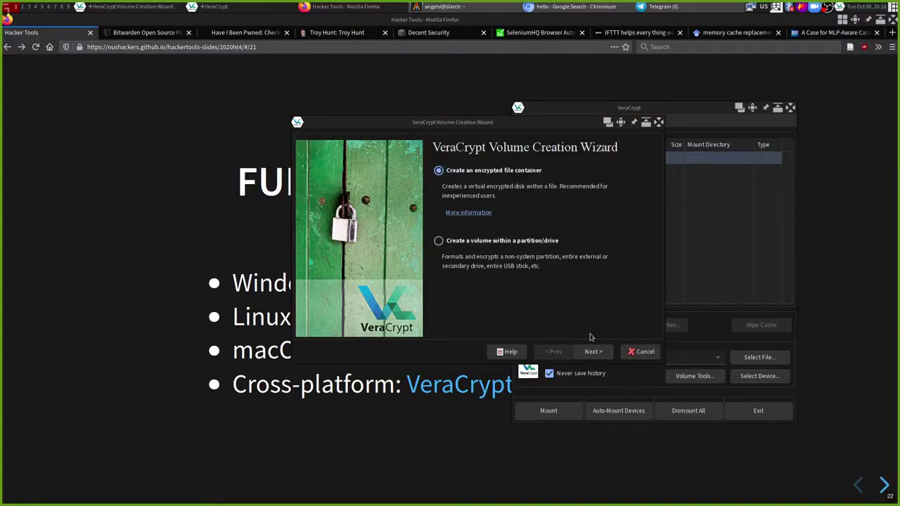
- Pick 'Standard VeraCrypt volume' for the file container and continue to the Volume Location step
left_click(585, 354)
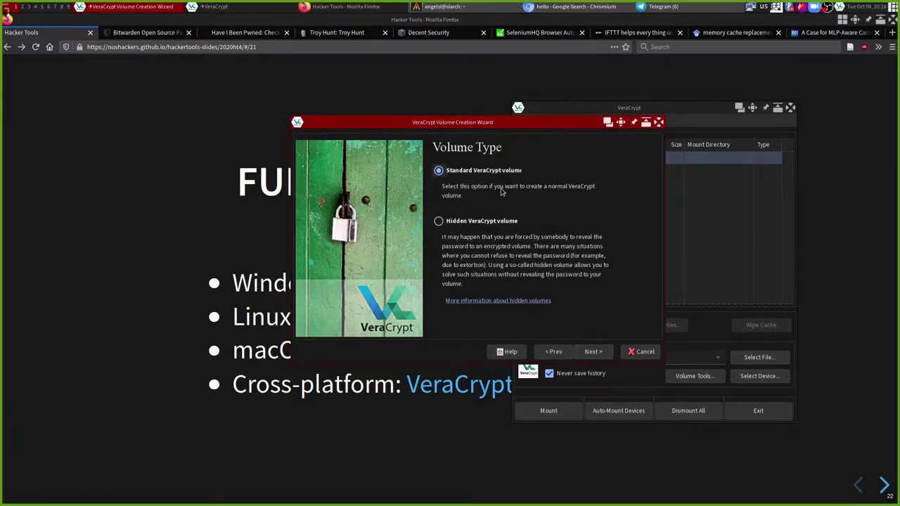
left_click(492, 222)
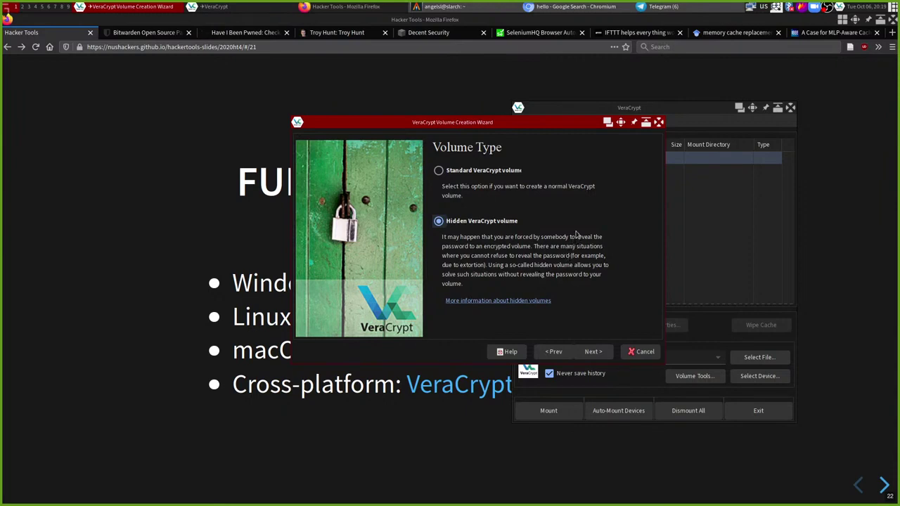
left_click(509, 174)
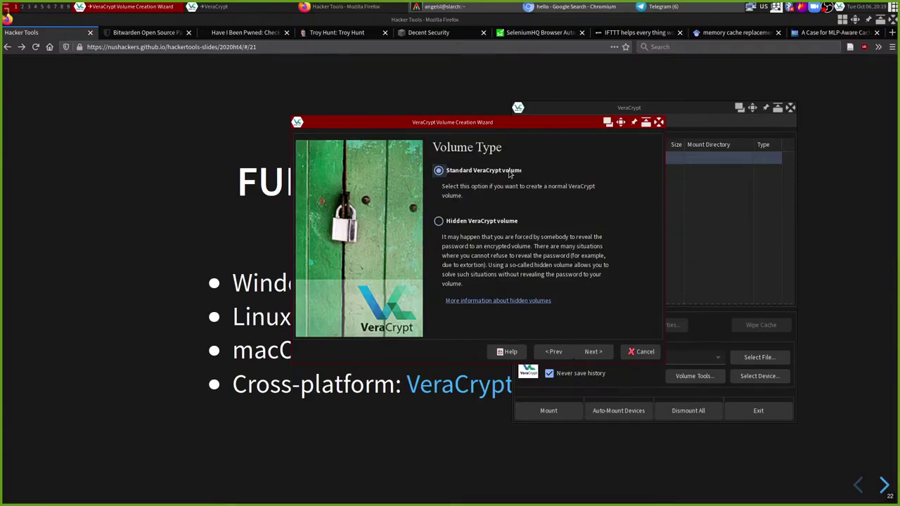
left_click(509, 223)
left_click(508, 172)
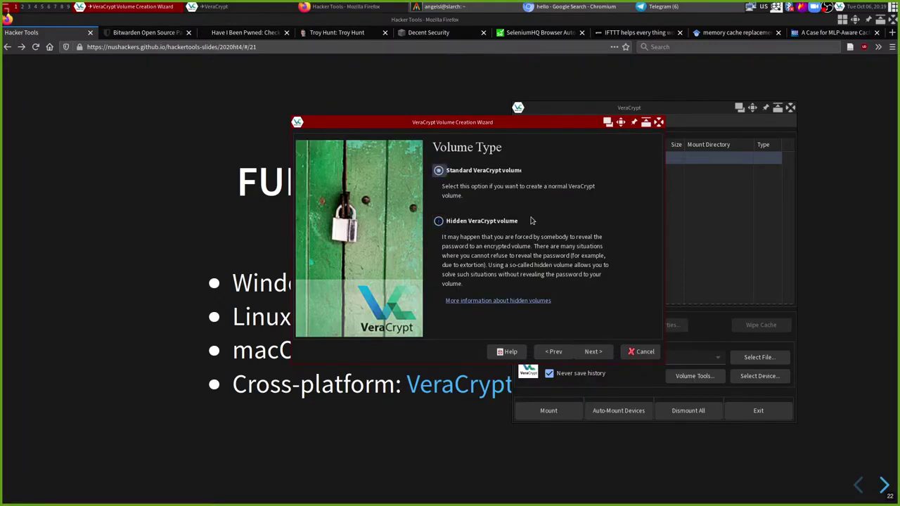
left_click(591, 353)
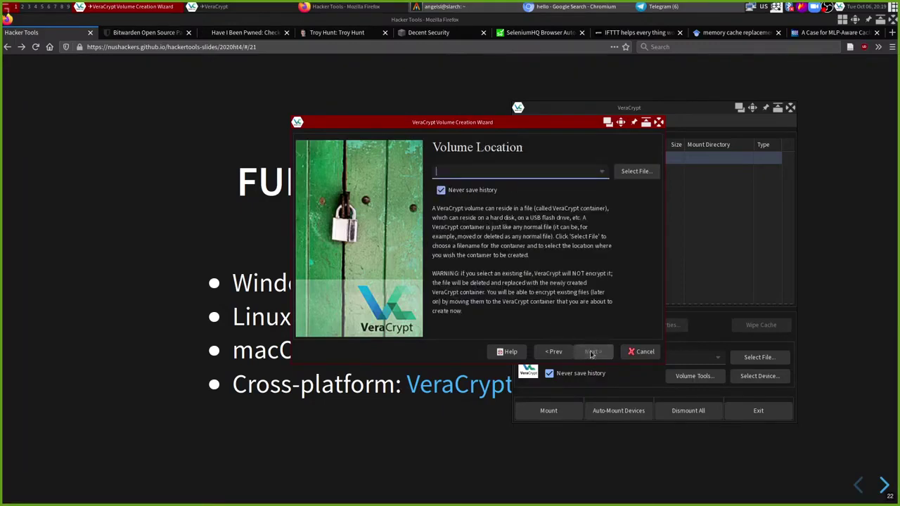
- Set the container file to 'test' in the home folder
left_click(626, 174)
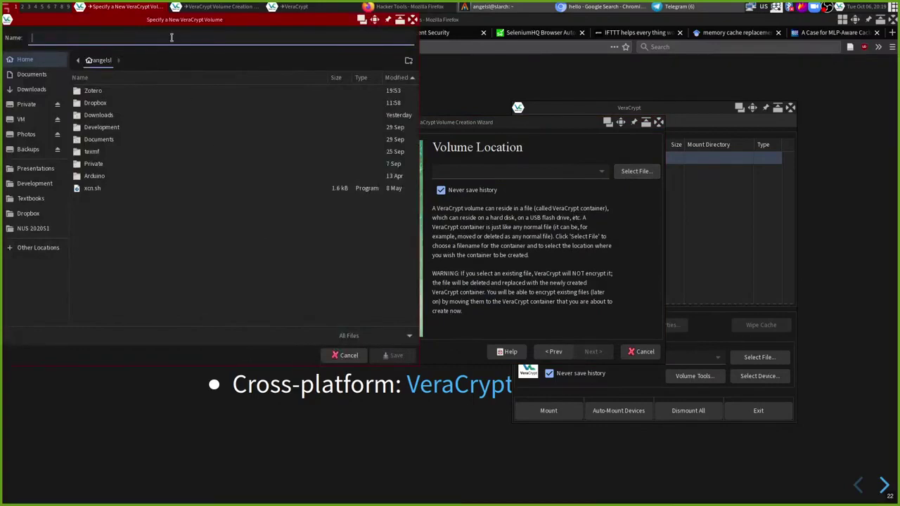
type("test")
left_click(395, 355)
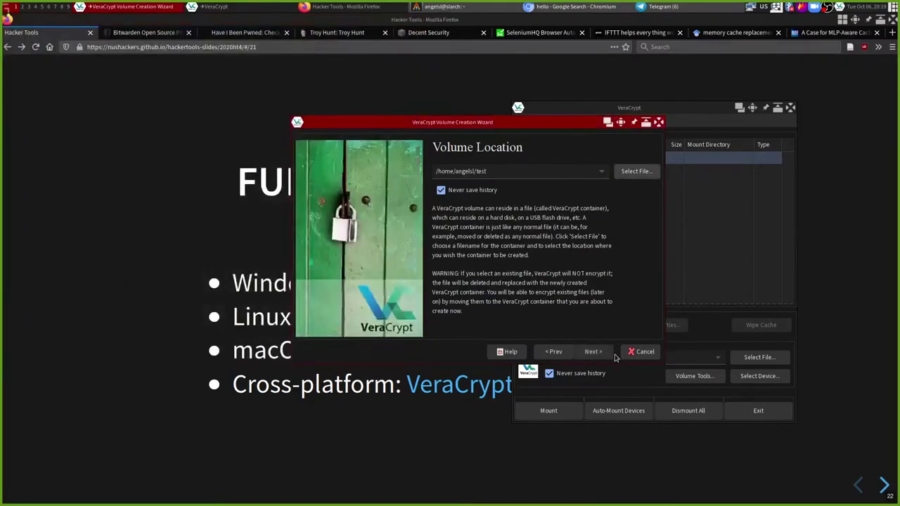
left_click(592, 351)
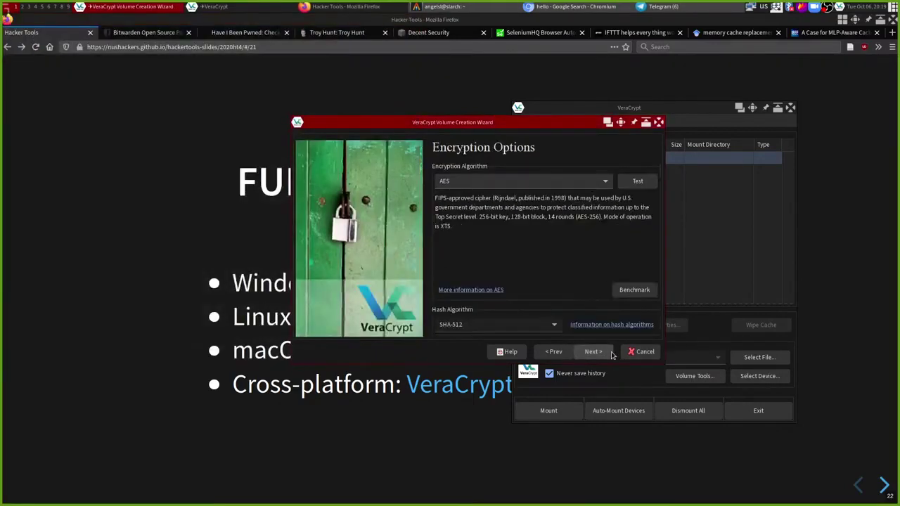
- Keep AES encryption, enter a 10 MiB volume size, and turn on password display
left_click(546, 182)
left_click(546, 181)
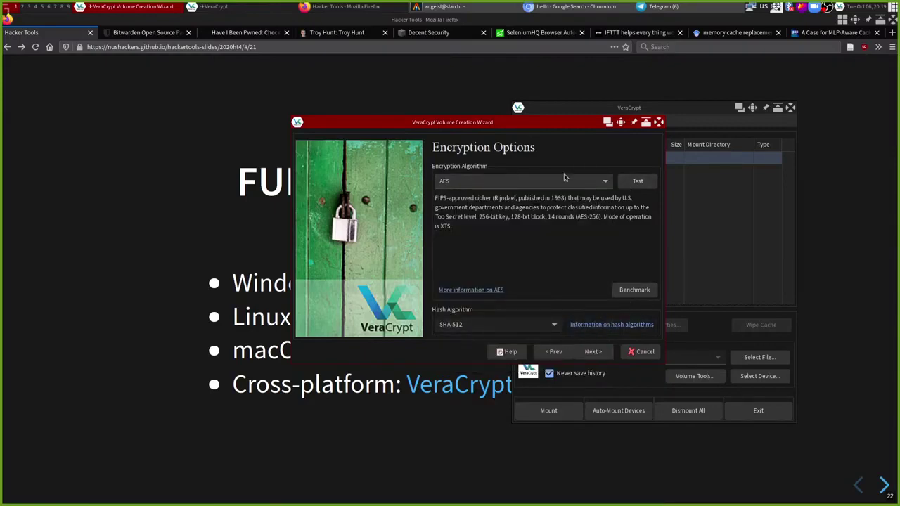
left_click(605, 351)
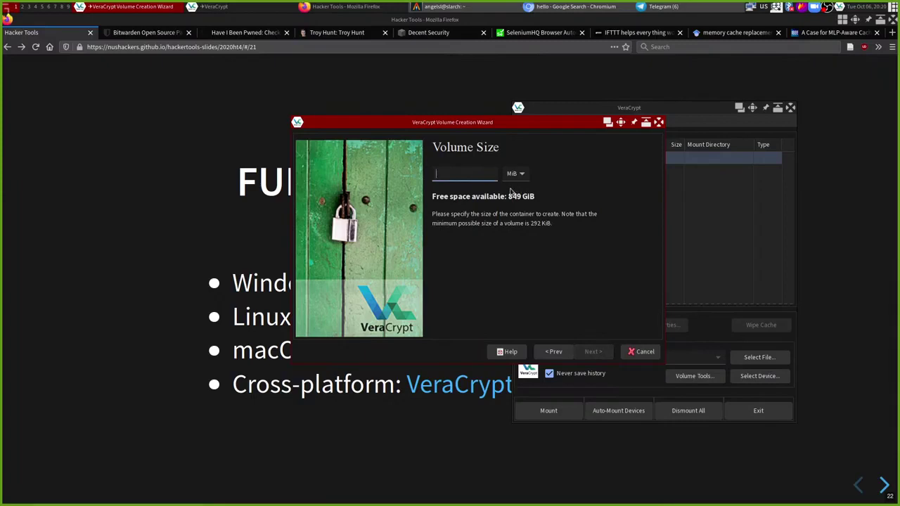
type("10")
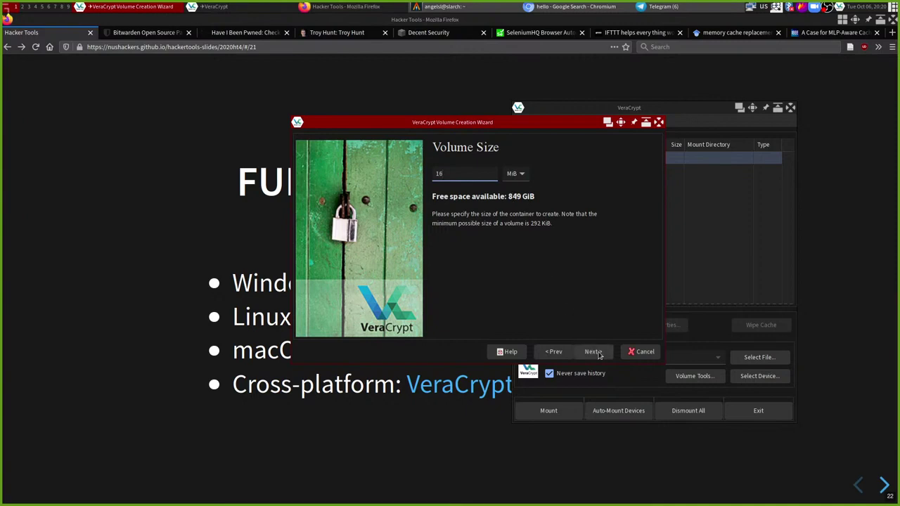
left_click(589, 350)
left_click(493, 222)
left_click(542, 170)
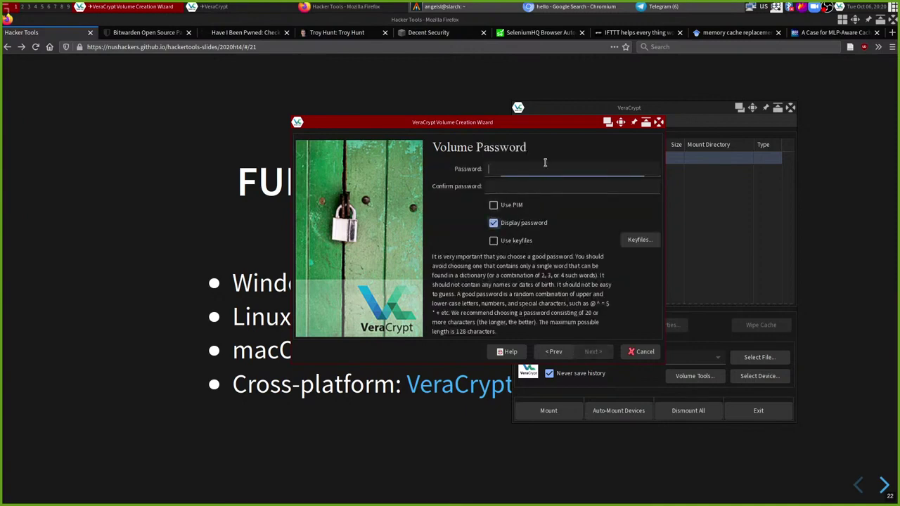
- Enter and confirm a short password, accepting the short-password warning
key("Tab")
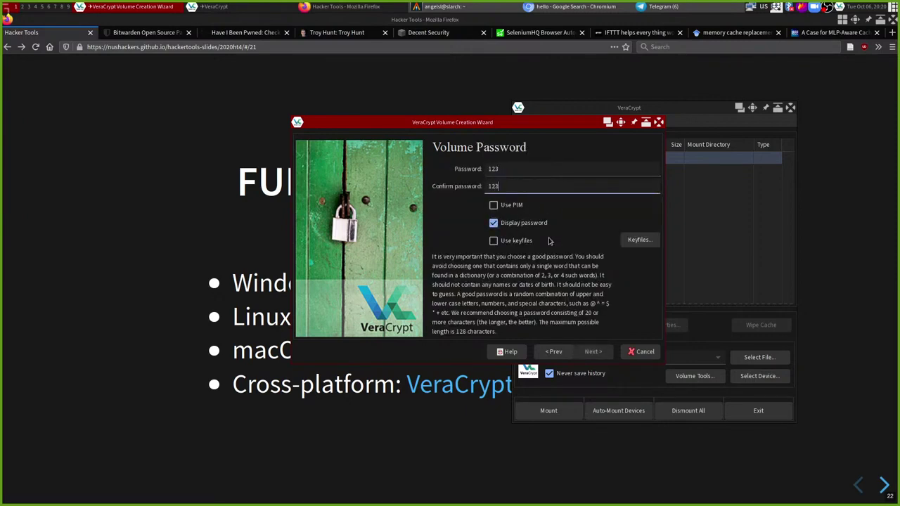
left_click(590, 355)
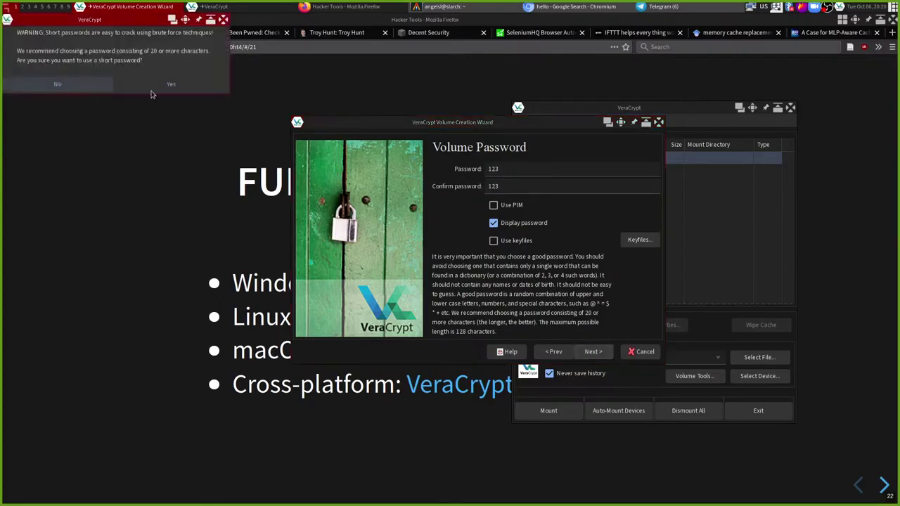
left_click(151, 85)
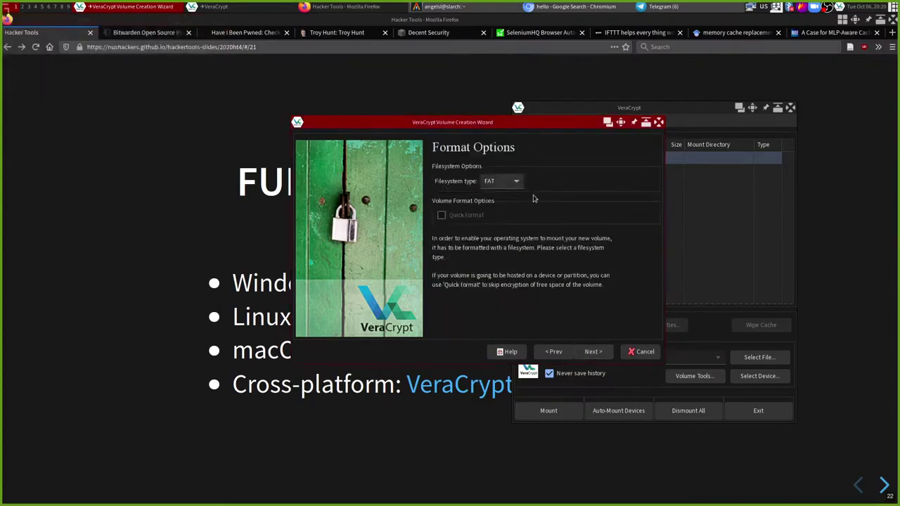
- Choose FAT as the filesystem, format the volume, and close the wizard
left_click(497, 184)
left_click(497, 185)
left_click(504, 182)
left_click(504, 181)
left_click(593, 351)
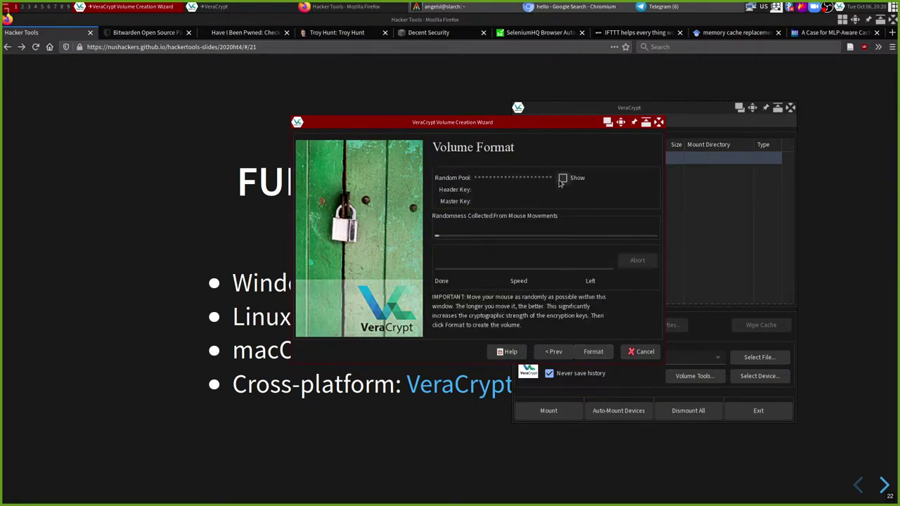
left_click(593, 351)
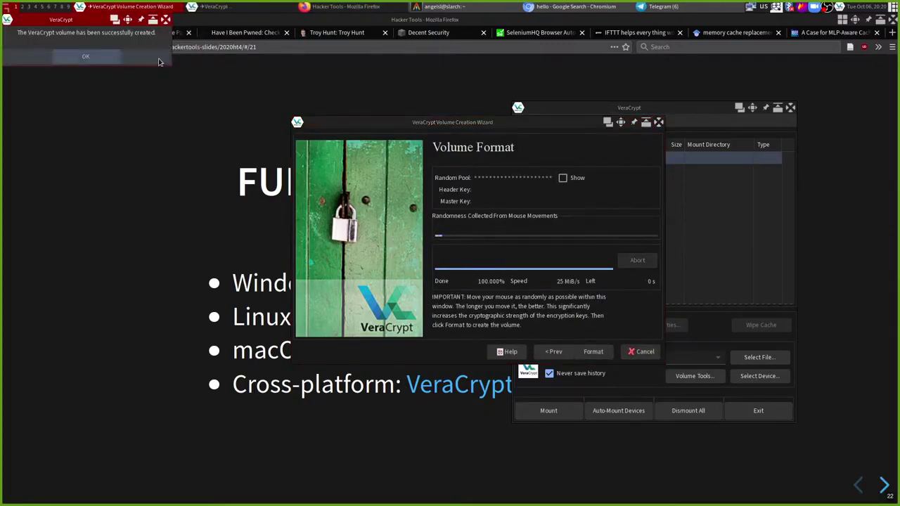
left_click(160, 60)
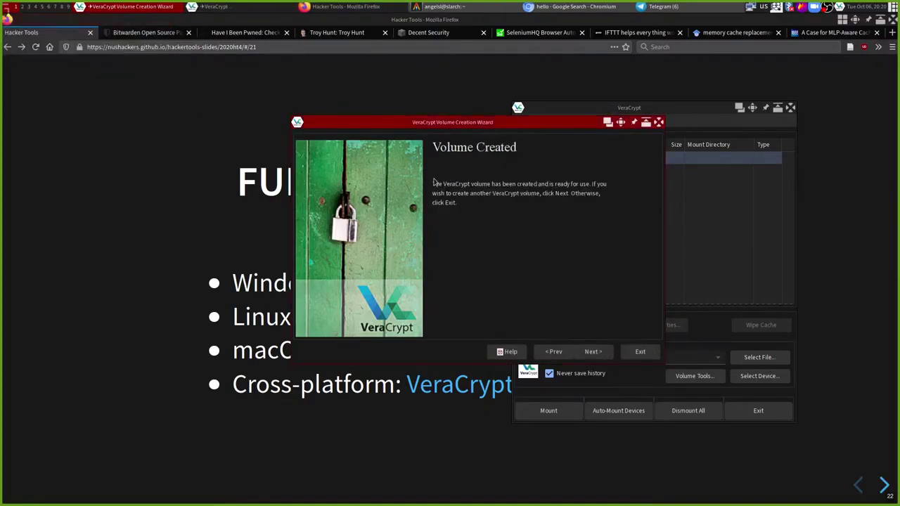
left_click(639, 352)
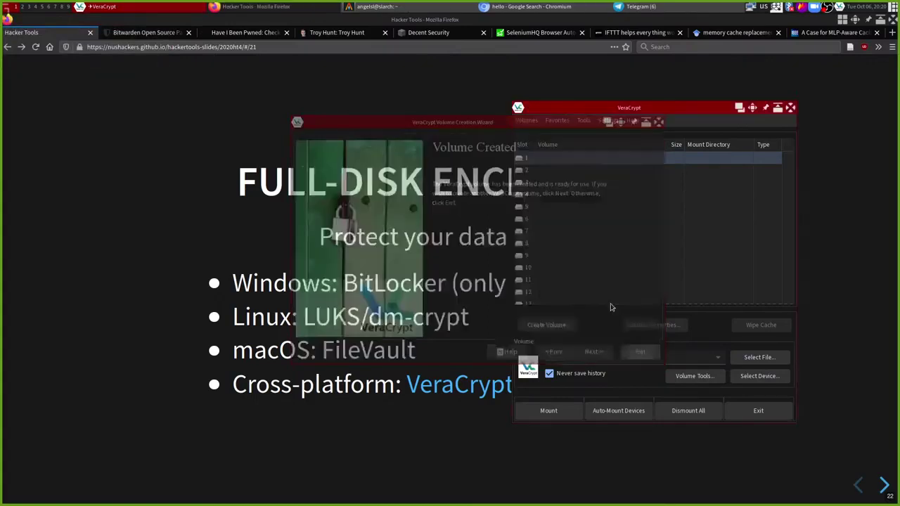
- Select the test container file from the home folder as the volume to mount
left_click(757, 358)
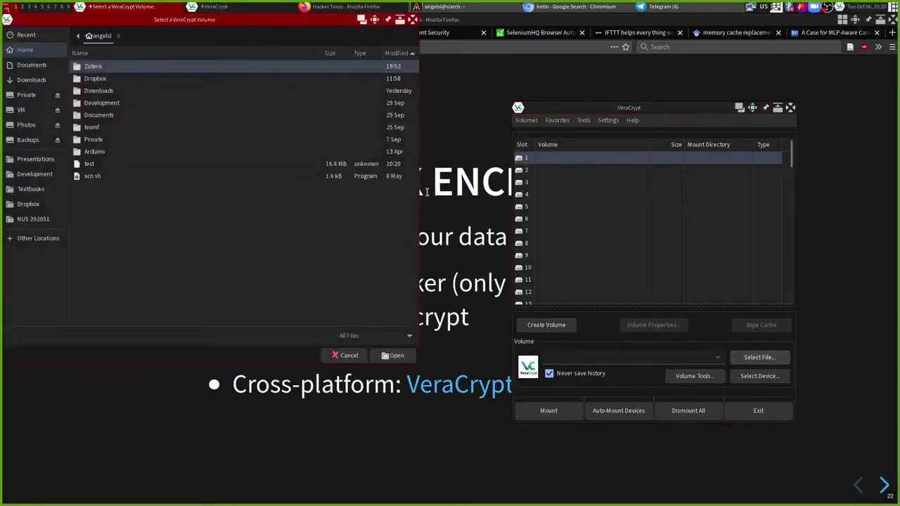
left_click(161, 165)
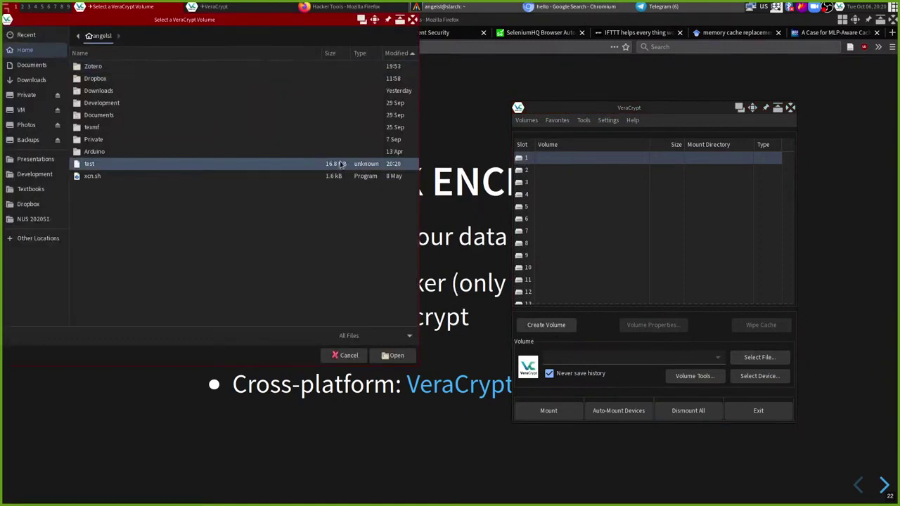
double_click(175, 169)
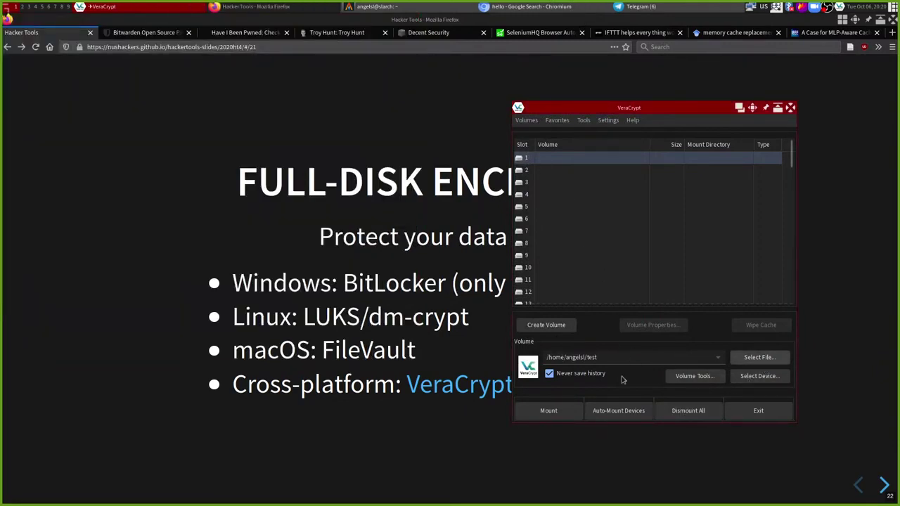
- Mount it with its password and administrator authorisation, then hide the VeraCrypt window
left_click(549, 411)
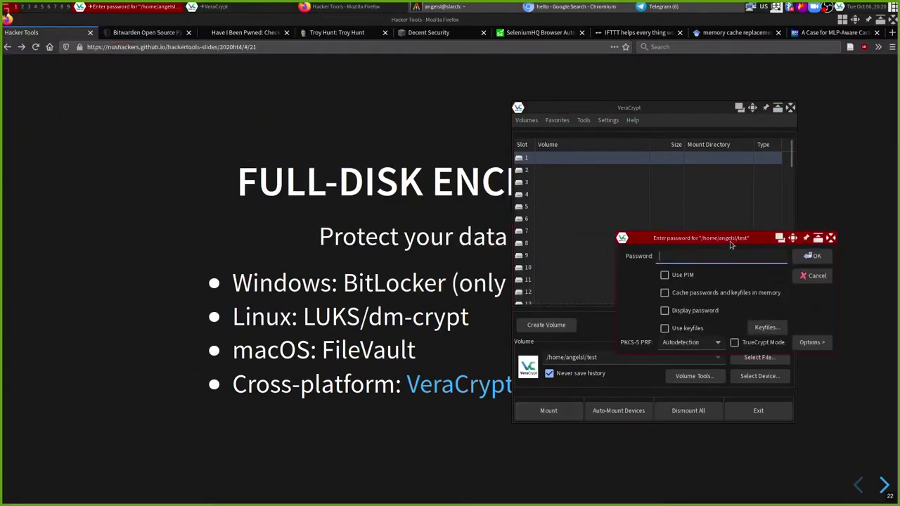
left_click(808, 256)
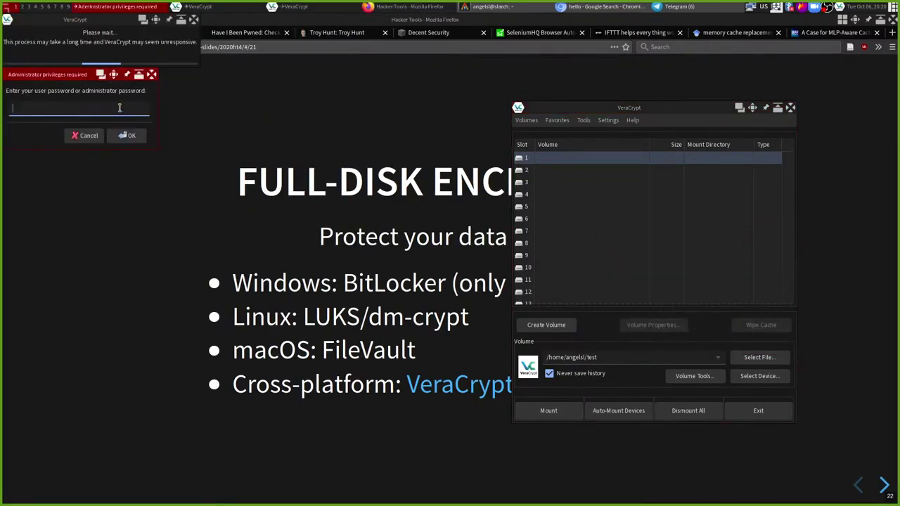
type("********")
left_click(134, 136)
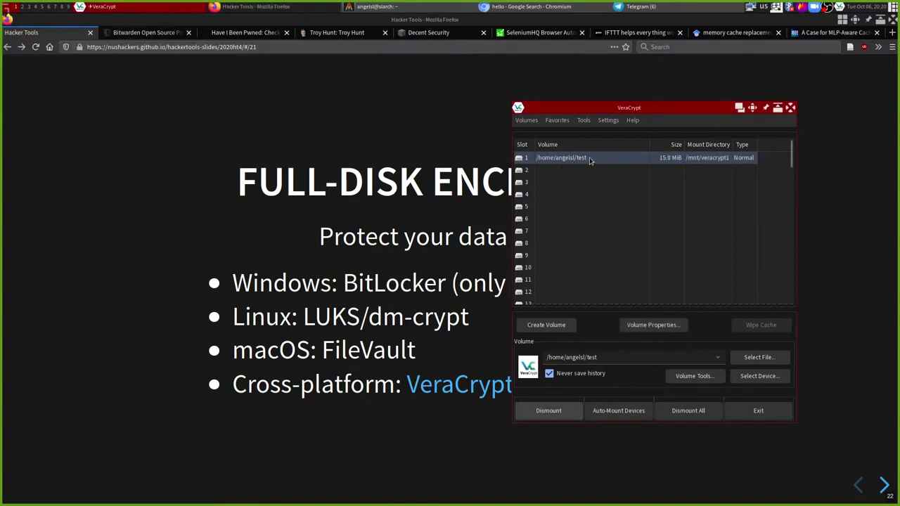
key("super+n")
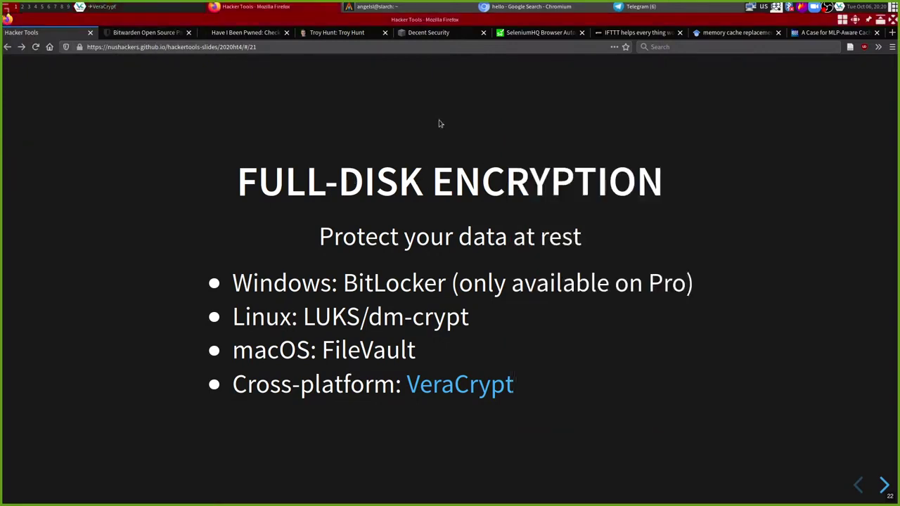
- Browse the empty mounted volume at /mnt/veracrypt1 in the file manager, closing the duplicate view
key("super+e")
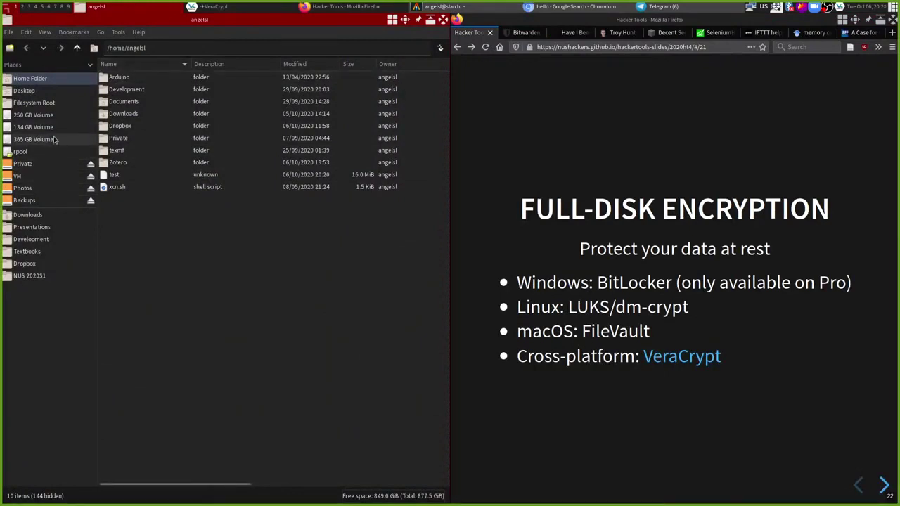
left_click(151, 46)
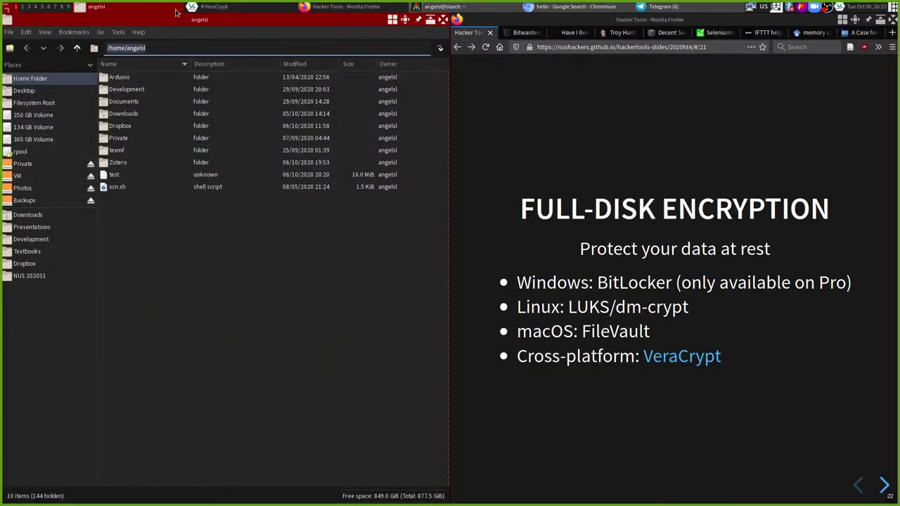
type("/mnt")
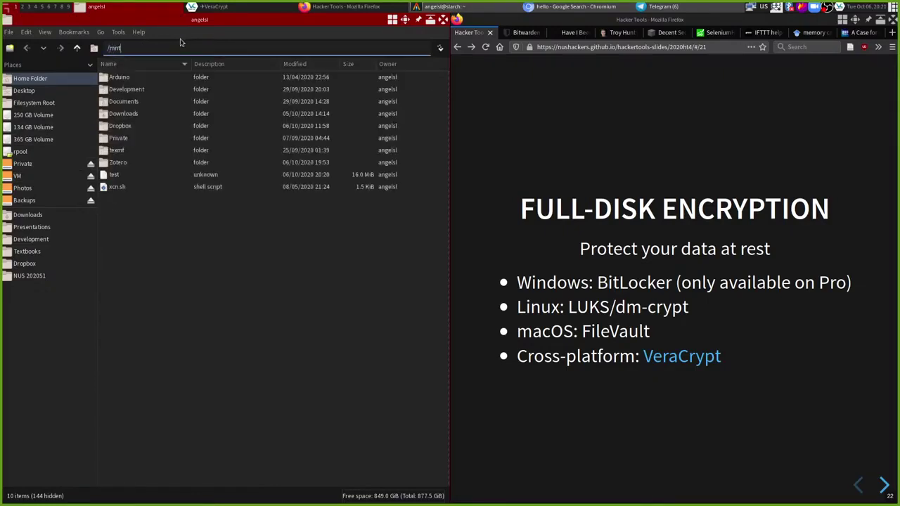
type("/veracrypt1")
key("Return")
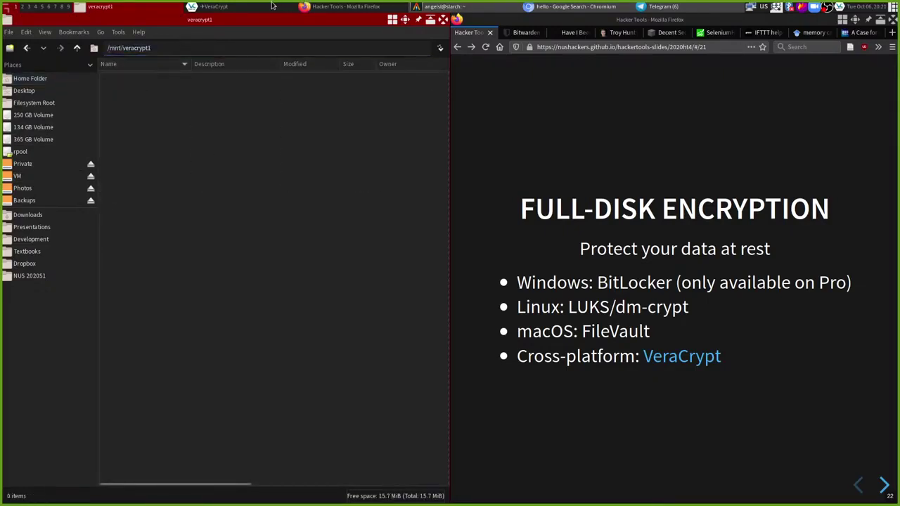
left_click(293, 6)
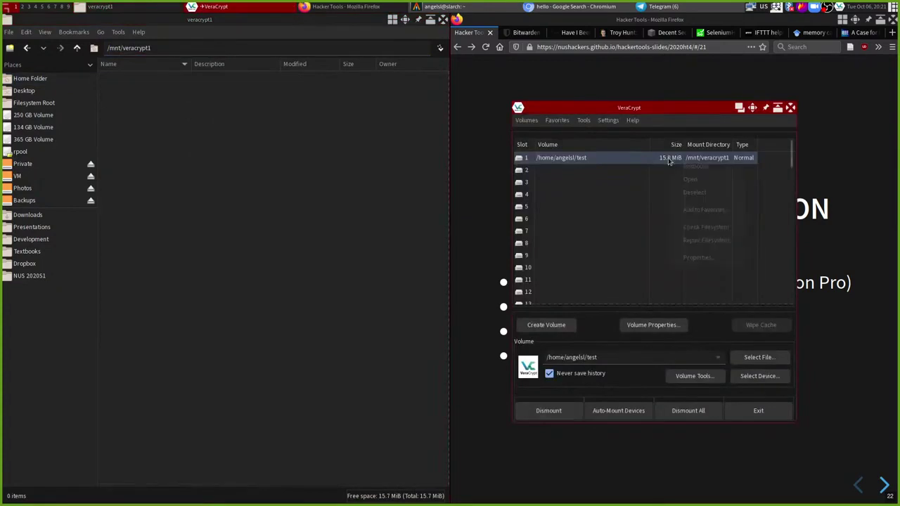
left_click(678, 179)
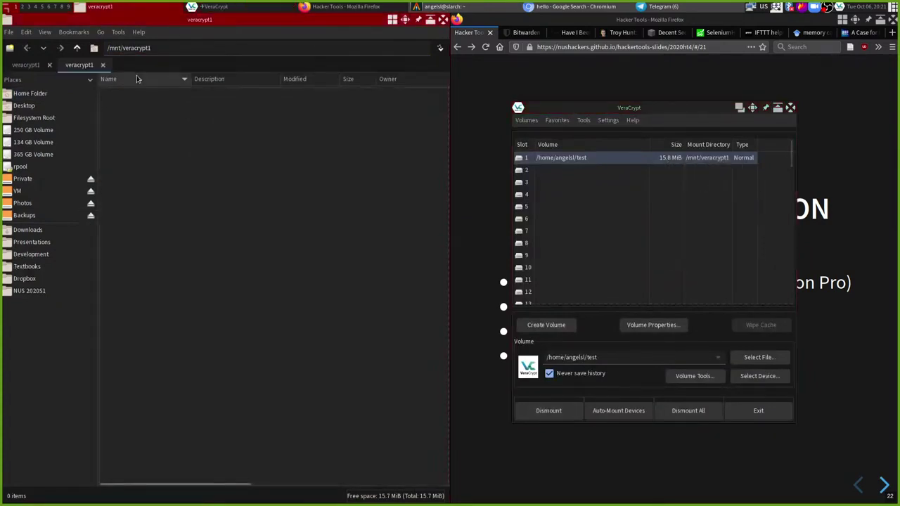
left_click(49, 65)
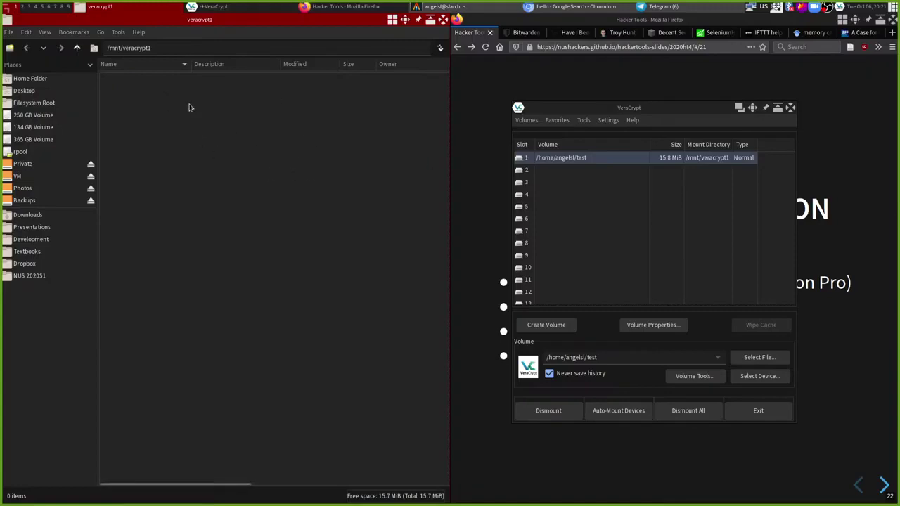
- Return to the home folder and inspect the 16.0 MiB test container file
left_click(61, 84)
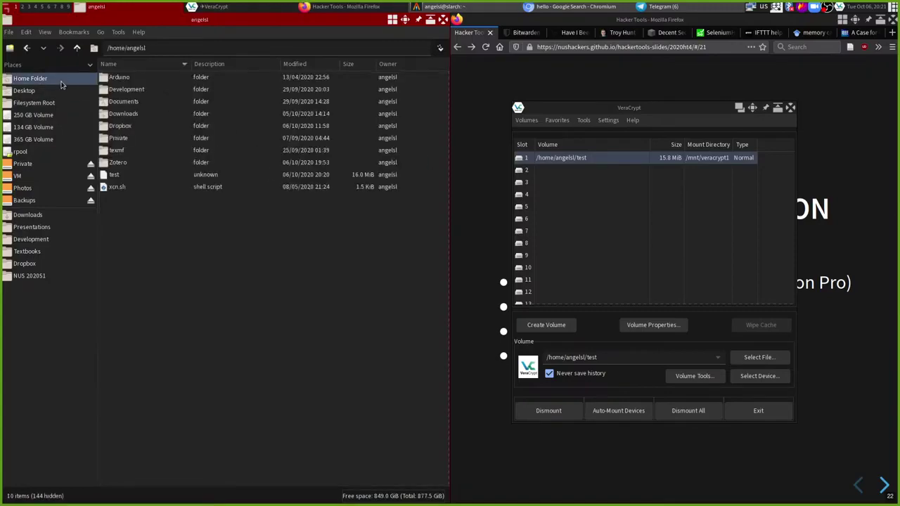
left_click(346, 177)
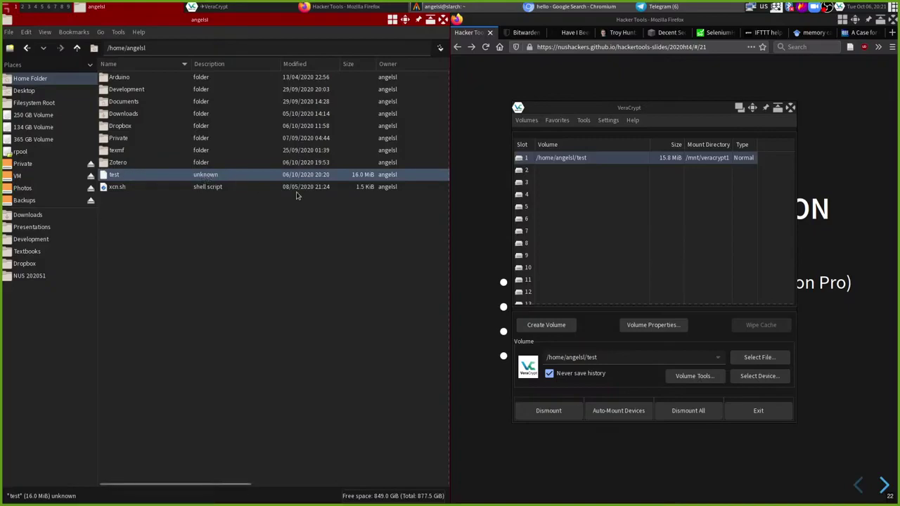
left_click(621, 108)
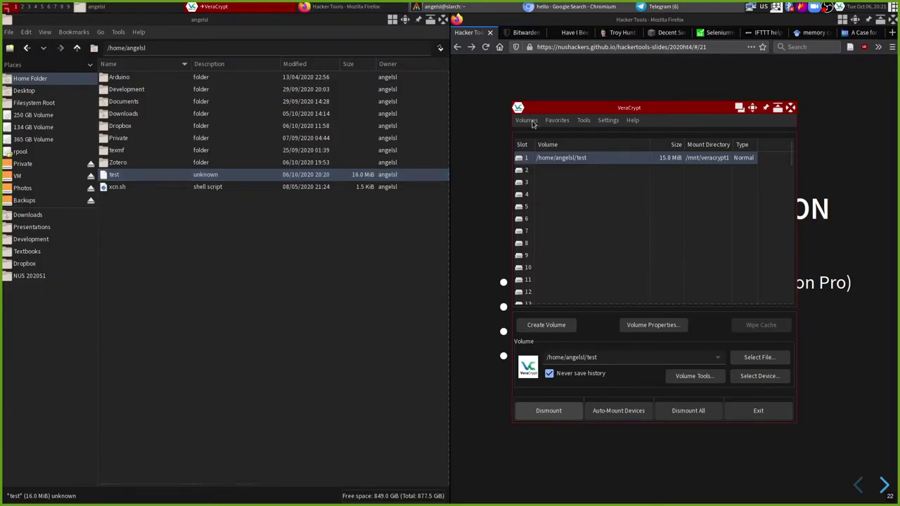
right_click(358, 183)
left_click(329, 307)
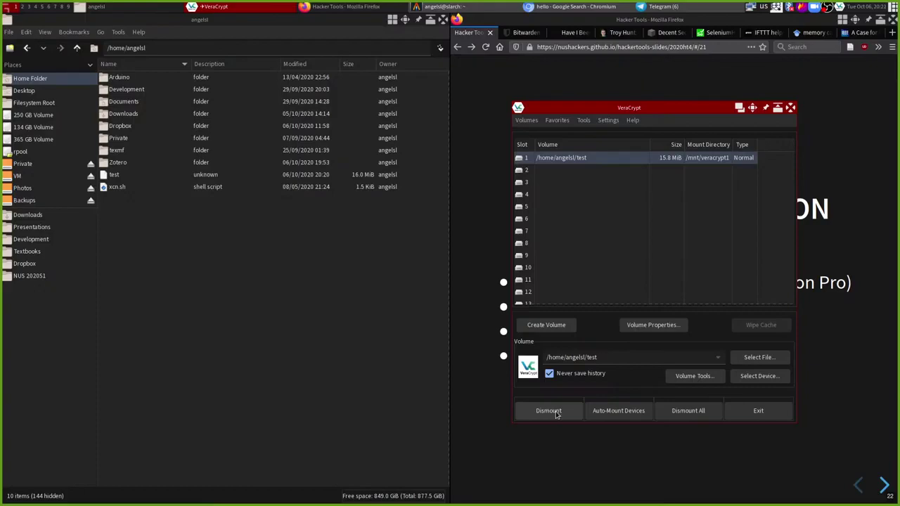
- Highlight the 'Windows: BitLocker' bullet on the slide, then bring VeraCrypt back in front
left_click_drag(645, 112, 328, 105)
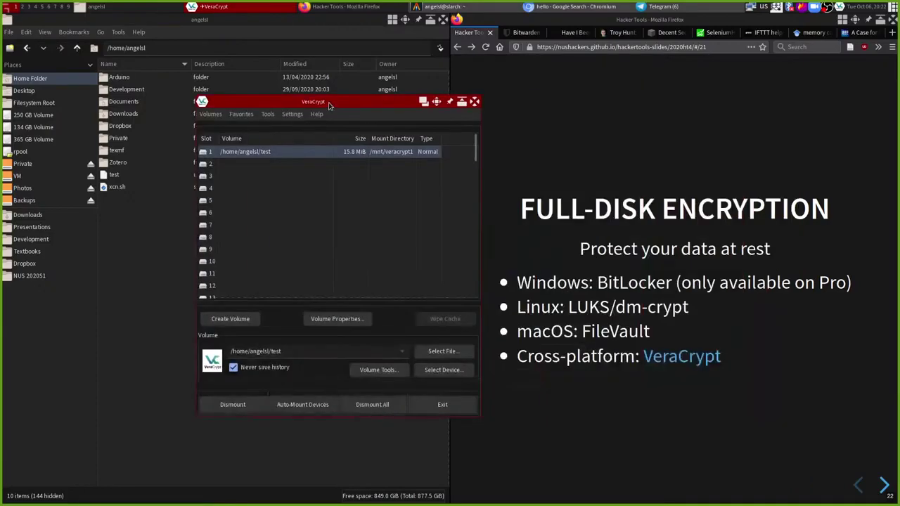
left_click_drag(517, 282, 683, 331)
left_click(683, 331)
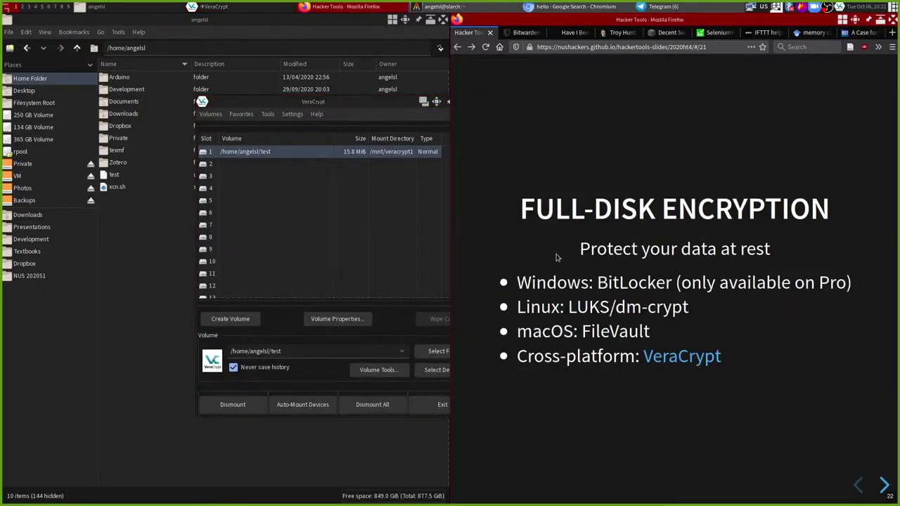
double_click(653, 284)
left_click_drag(581, 279, 517, 282)
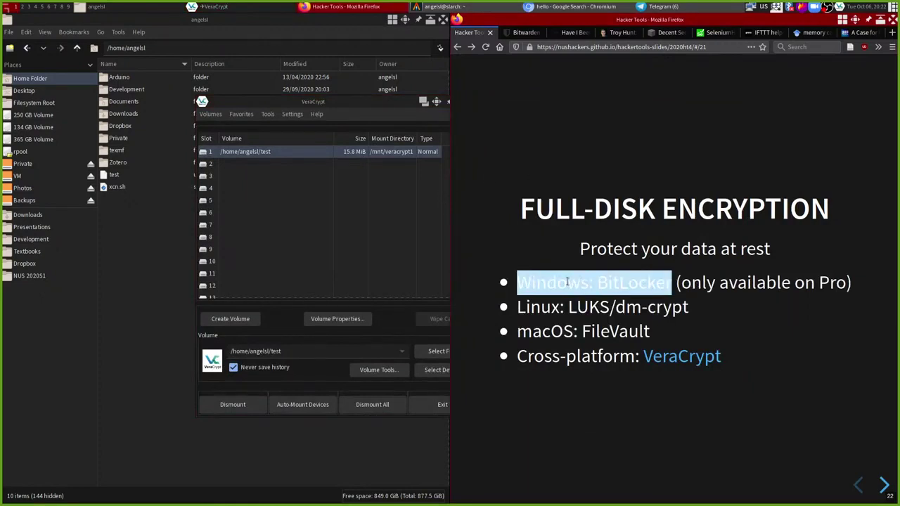
left_click(587, 302)
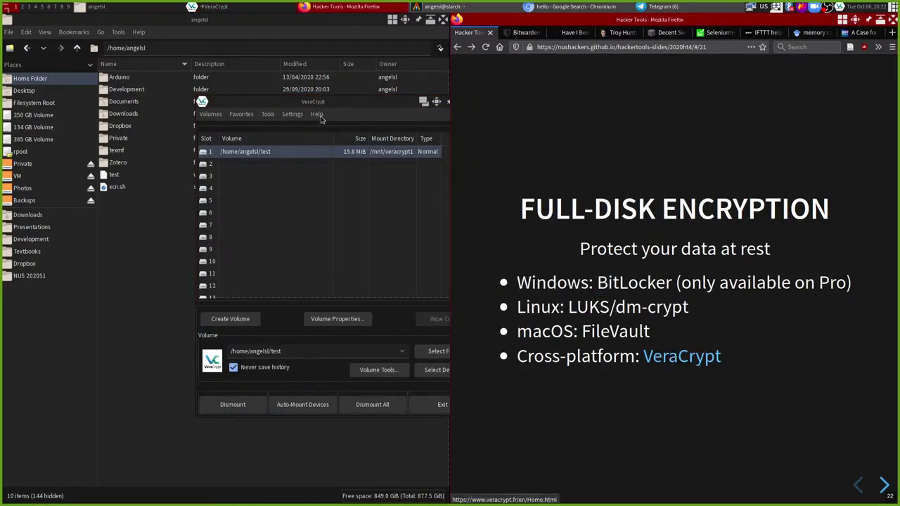
left_click_drag(326, 102, 329, 104)
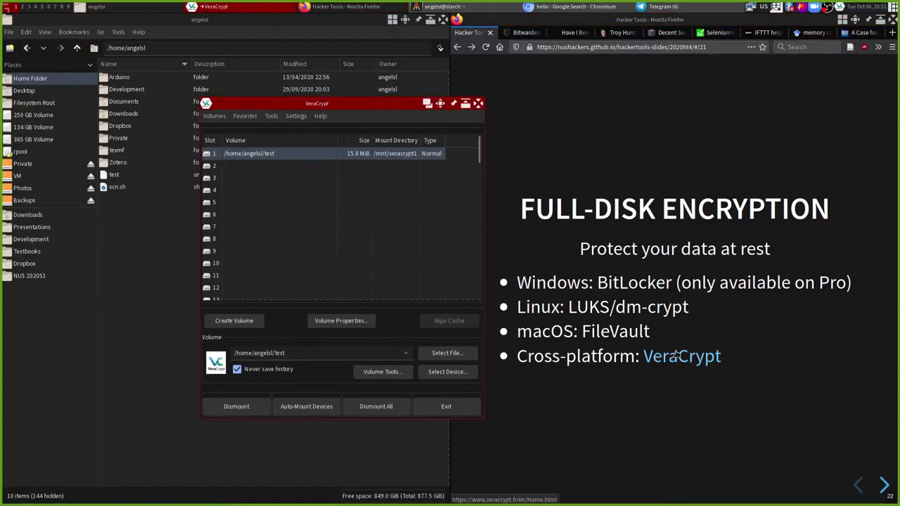
- Dismount the test volume from slot 1, exit VeraCrypt, and close the file manager
left_click(237, 406)
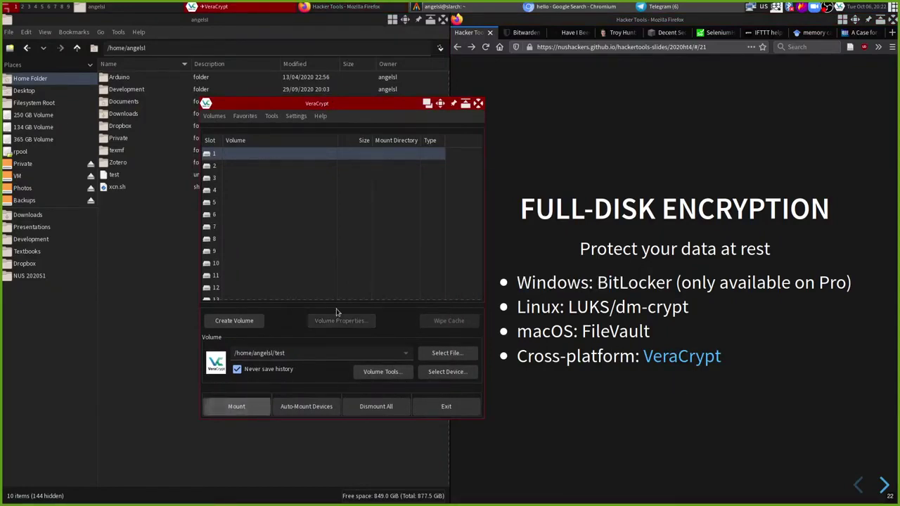
left_click(446, 406)
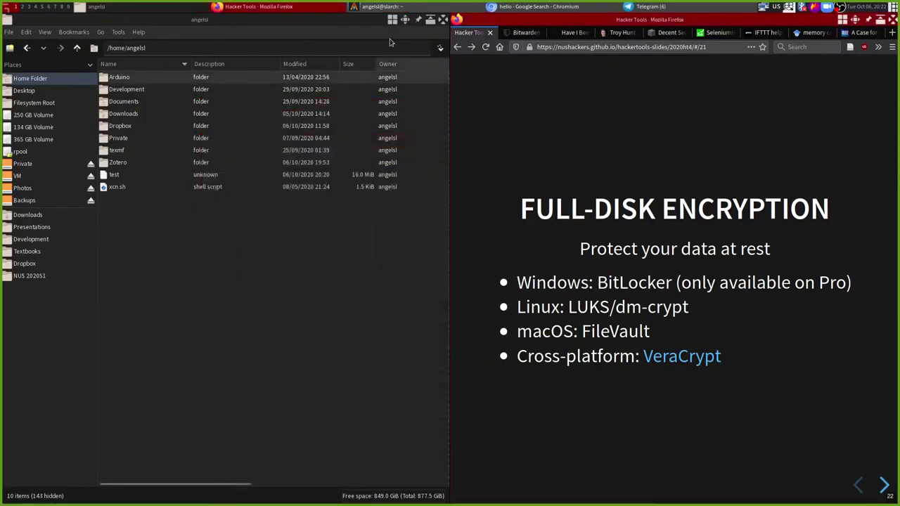
left_click(180, 16)
key("ctrl+w")
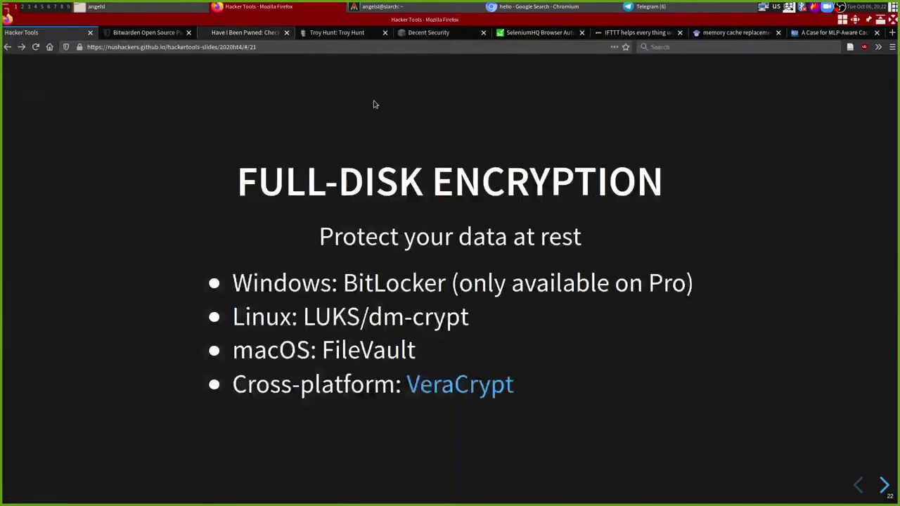
- Show the slides full screen and advance to slide 23, the xkcd wrench comic
key("F11")
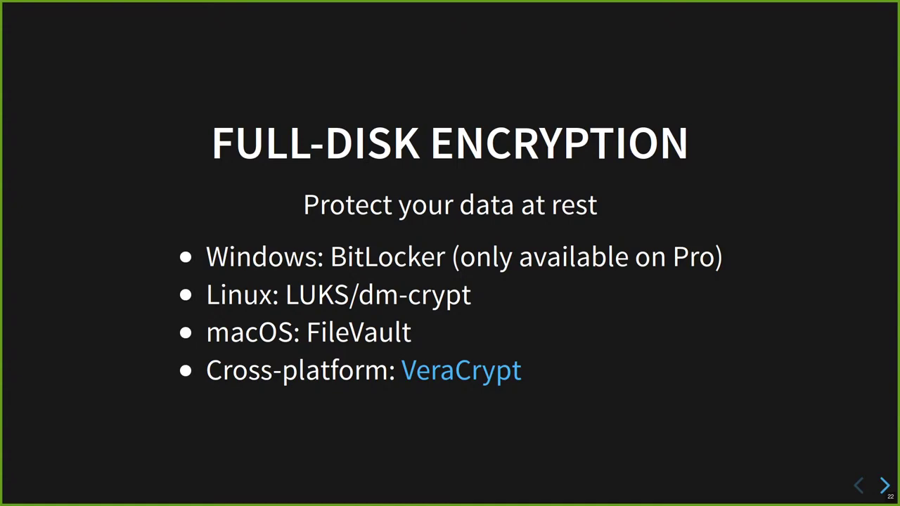
key("Right")
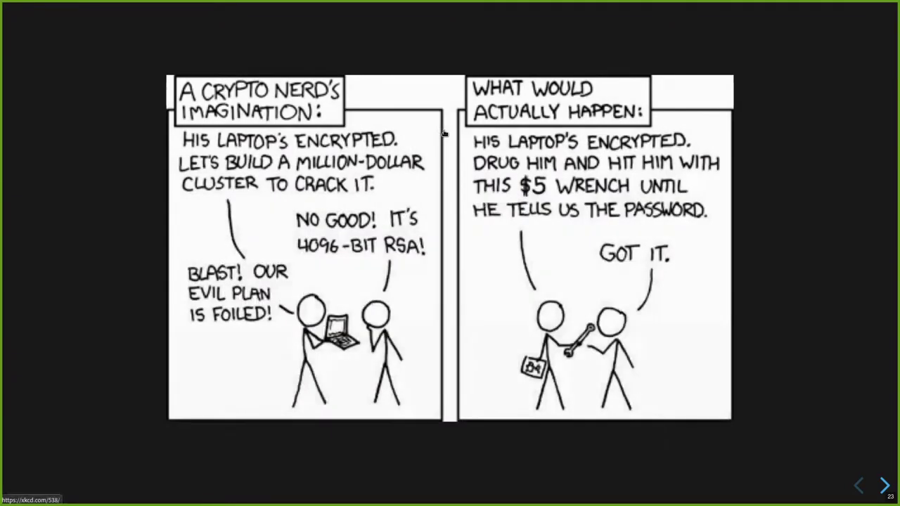